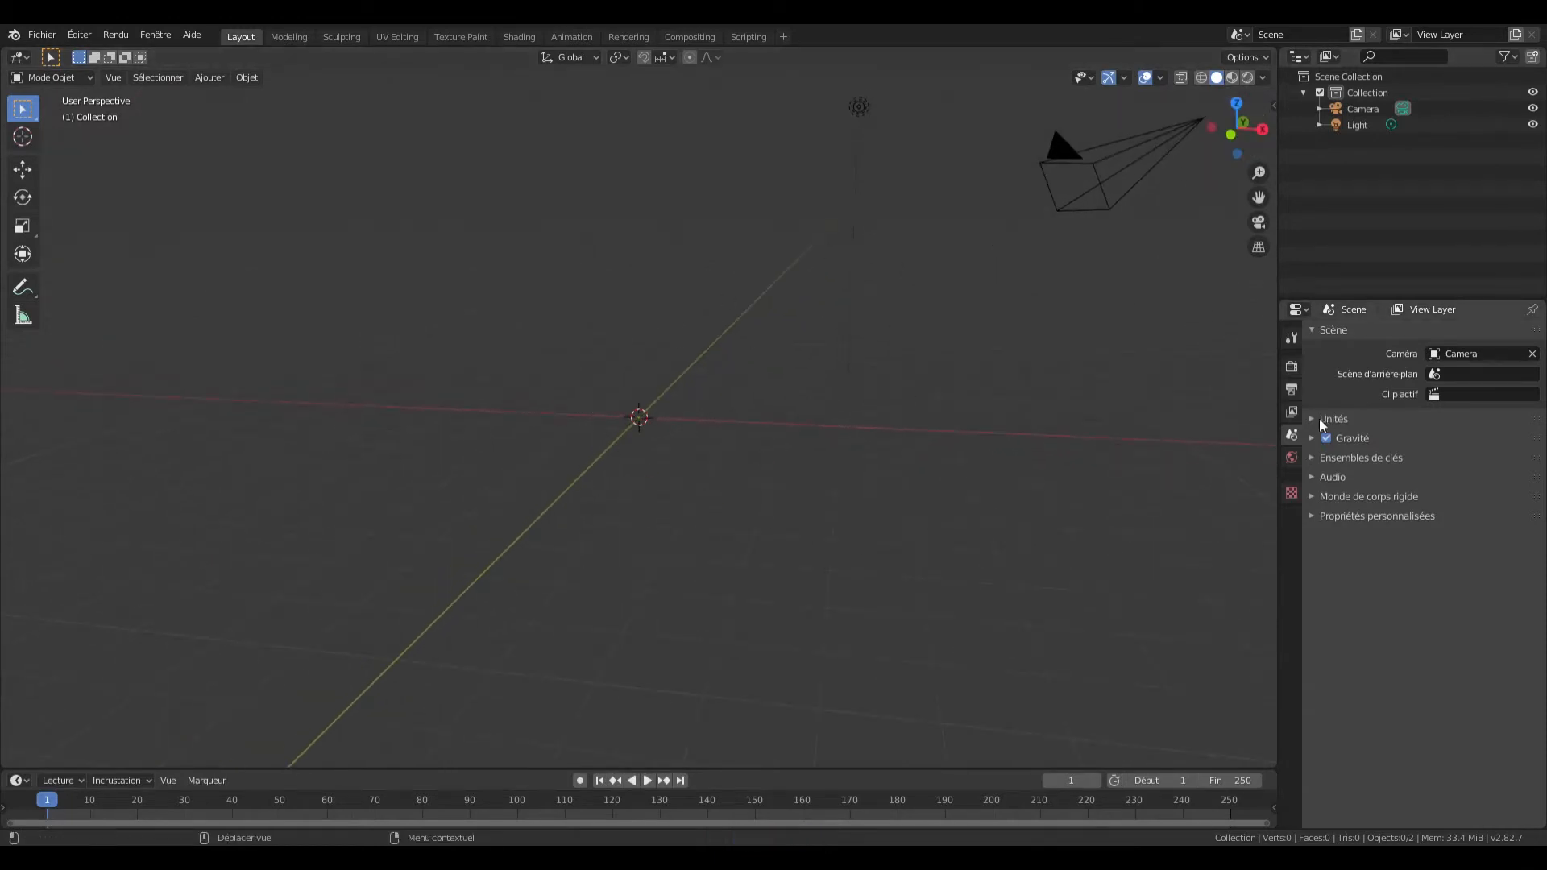
# Step: Set the render engine to Cycles and its device to GPU compute (Calculs GPU)
pyautogui.click(1292, 366)
pyautogui.click(1520, 334)
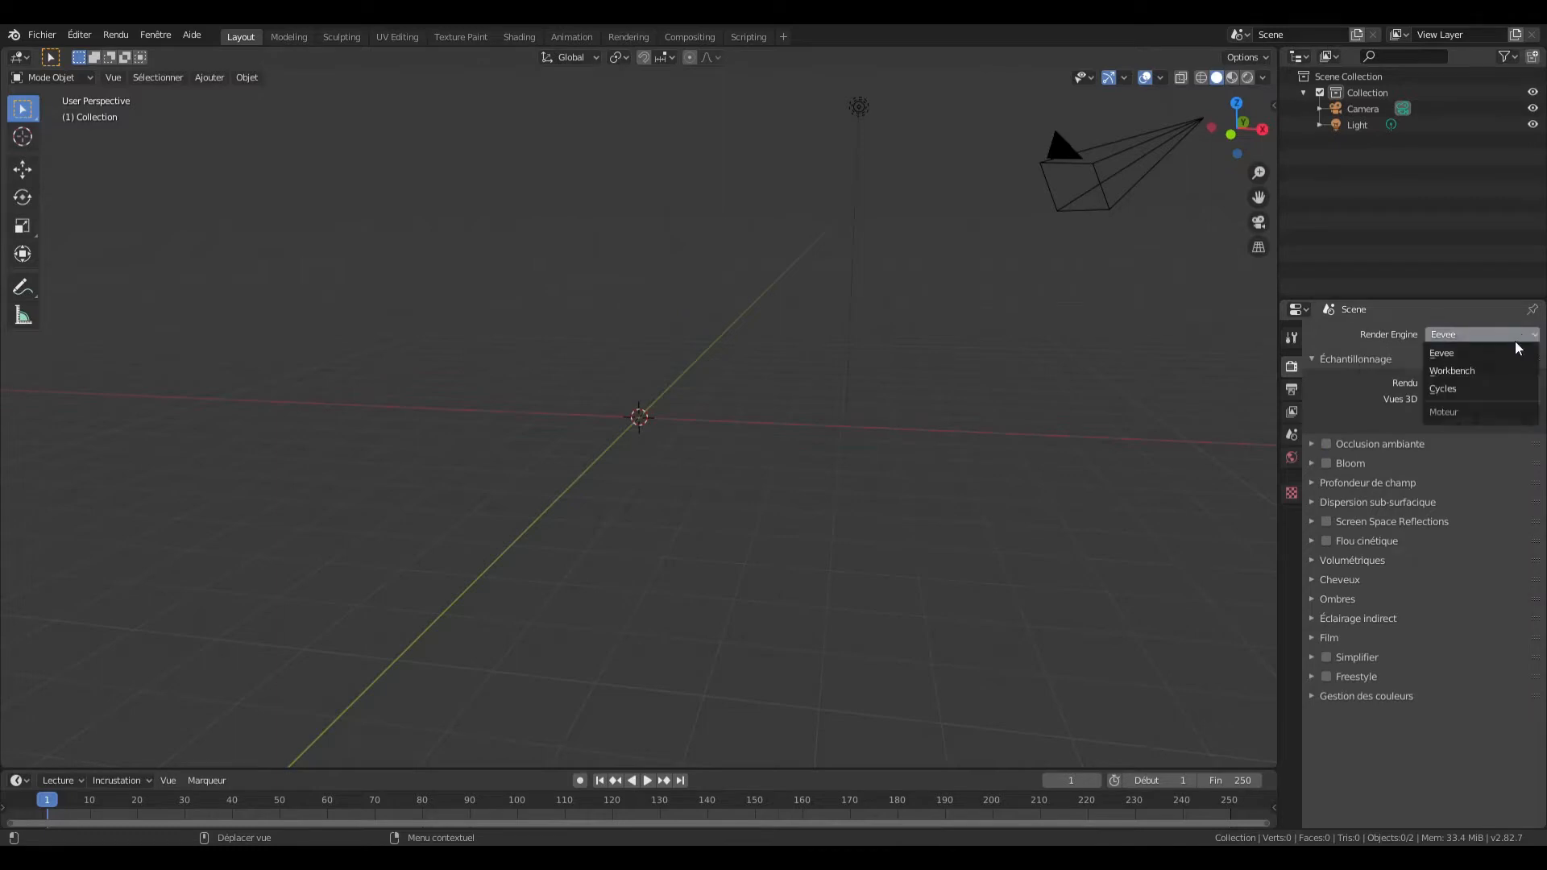
pyautogui.click(1492, 393)
pyautogui.click(1457, 376)
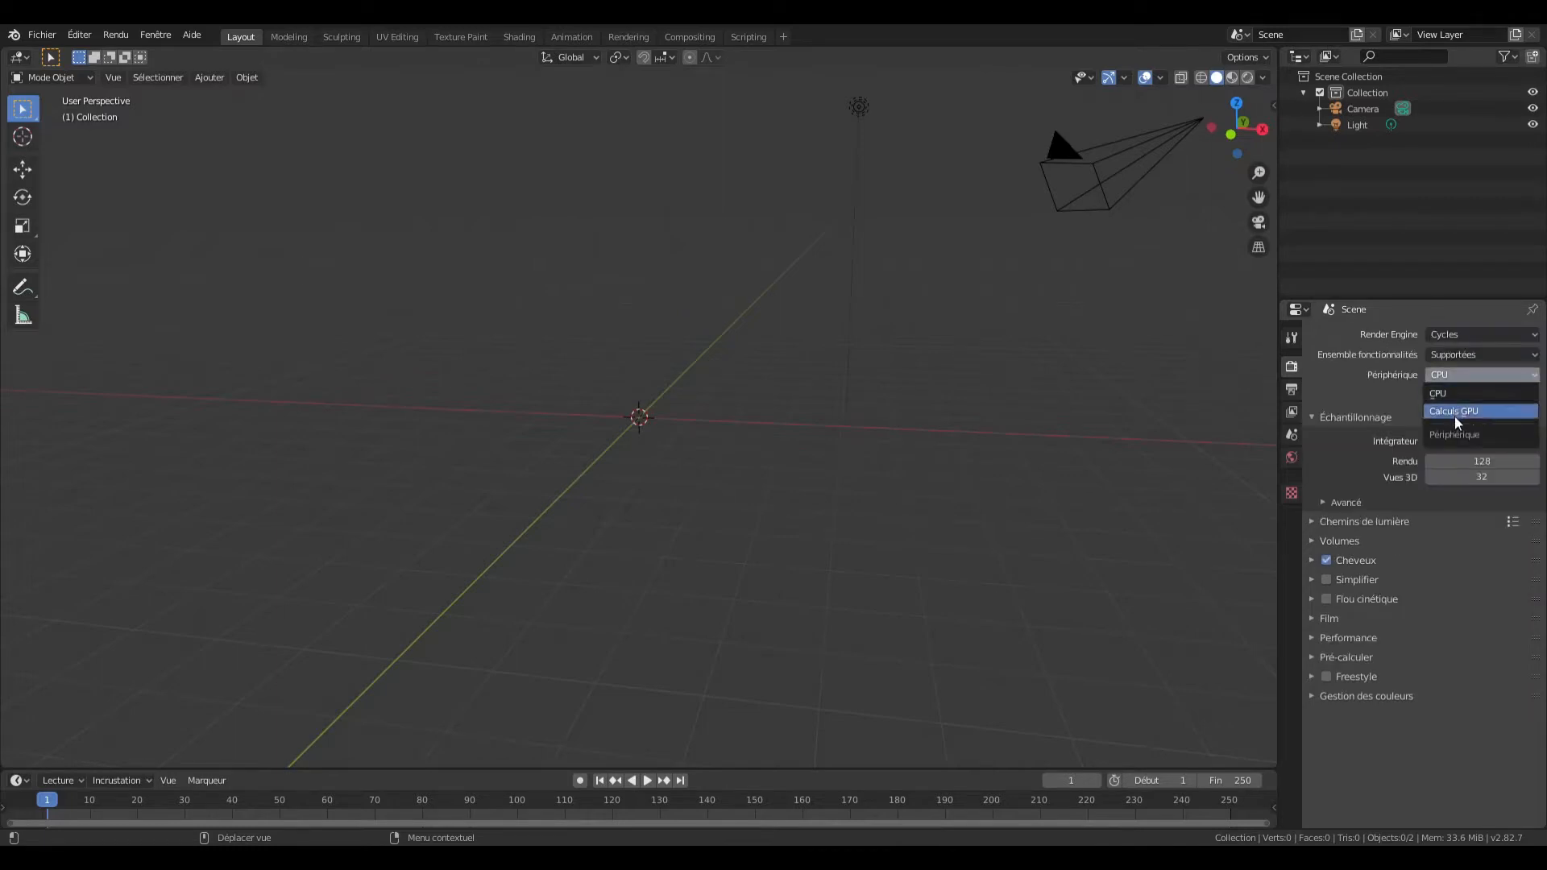
pyautogui.click(1454, 412)
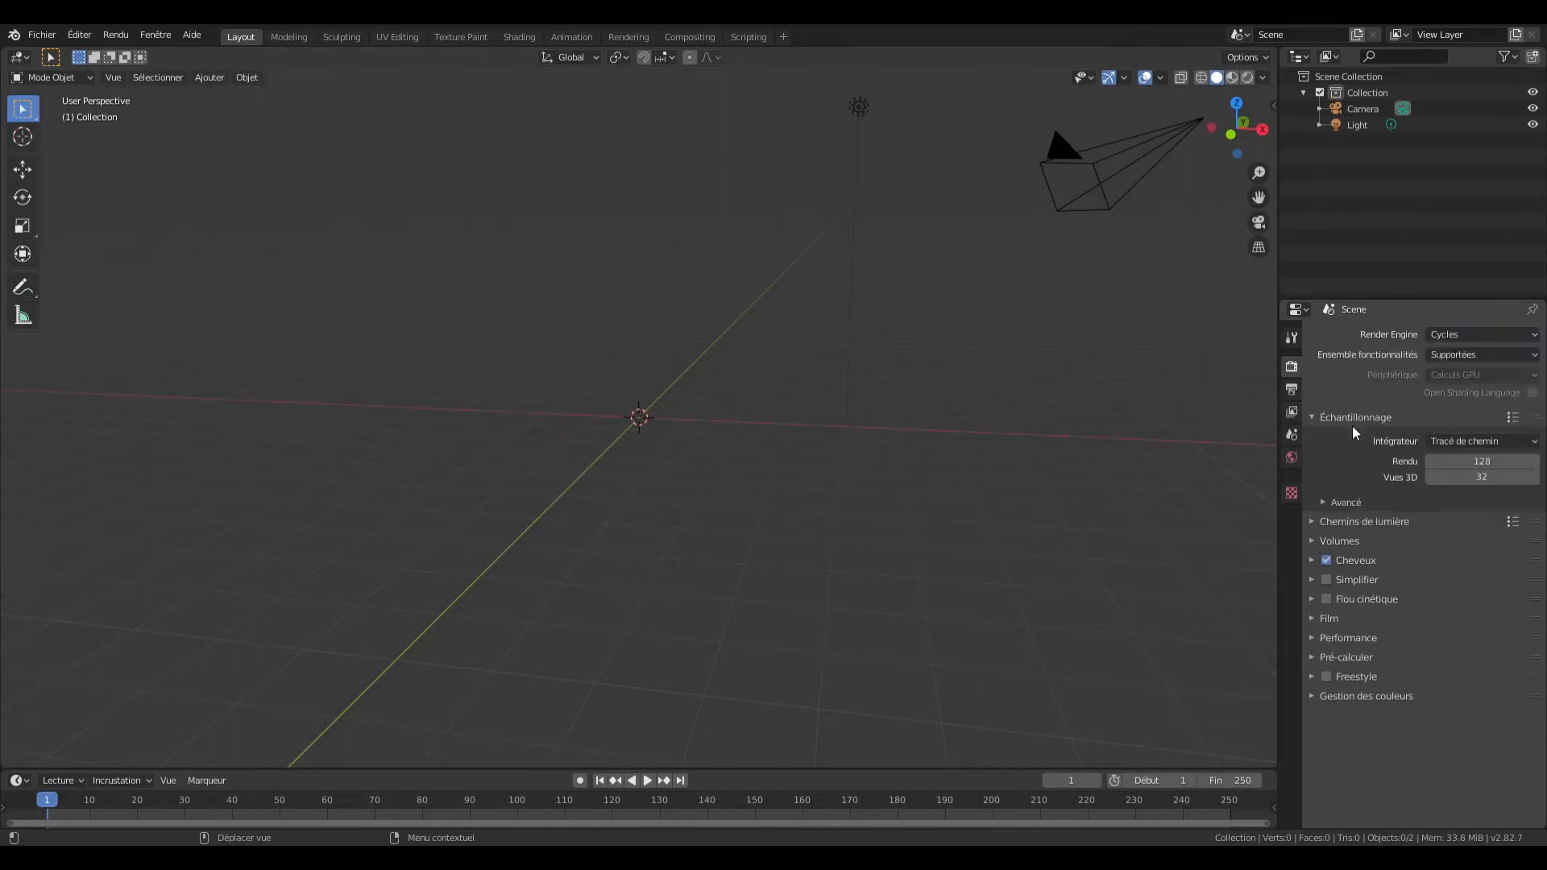
# Step: Set the maximum light bounces to 12 for Diffuse, Brillant and Transparence, and to 1 for Volume
pyautogui.click(1324, 522)
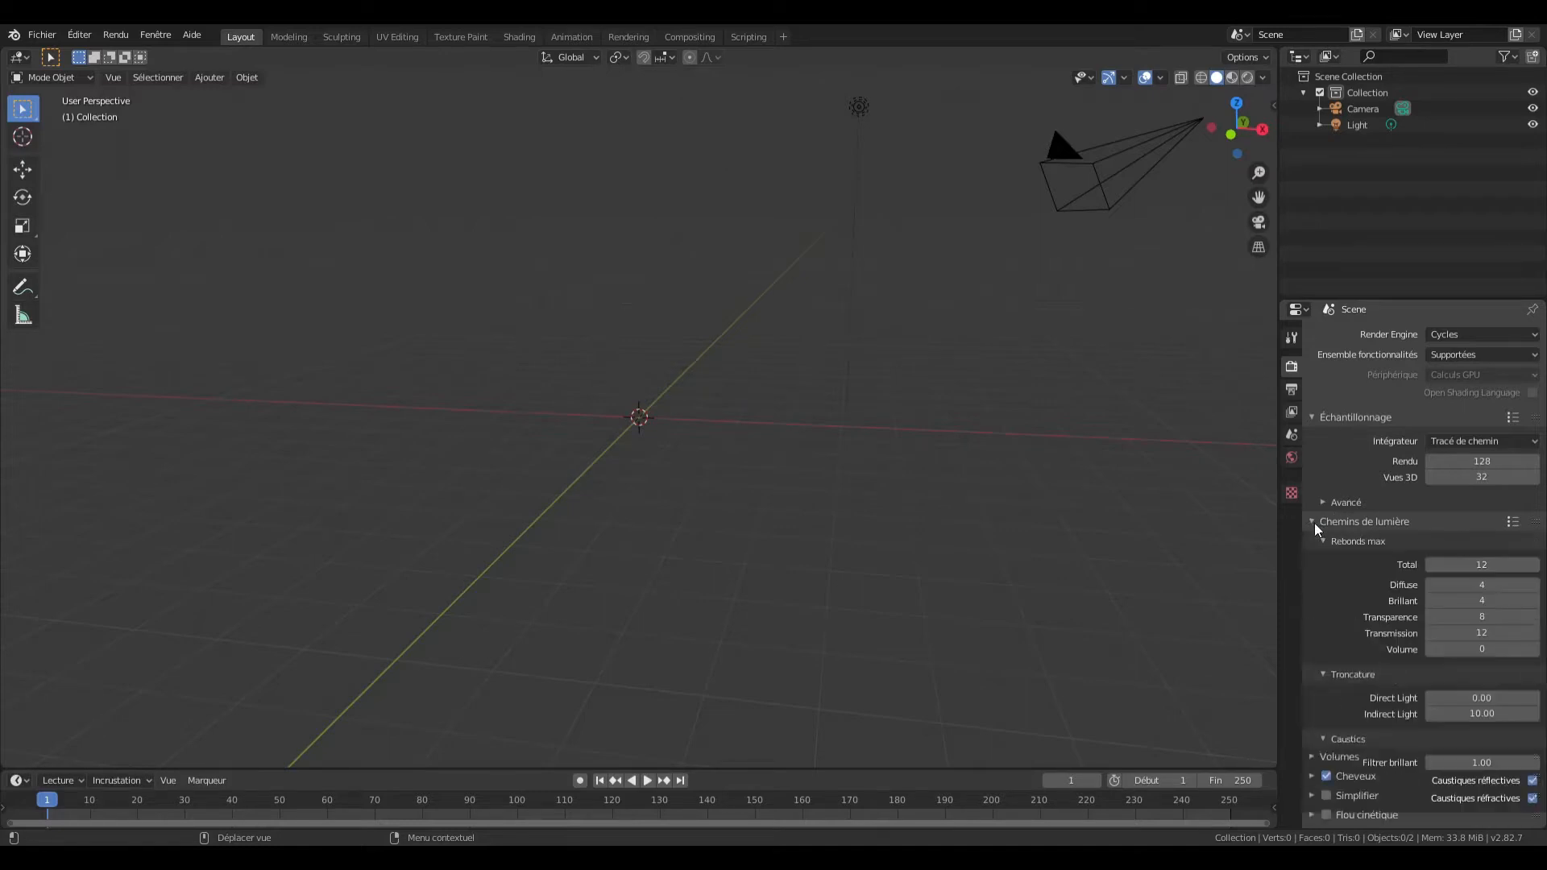
pyautogui.click(1504, 586)
pyautogui.write('12')
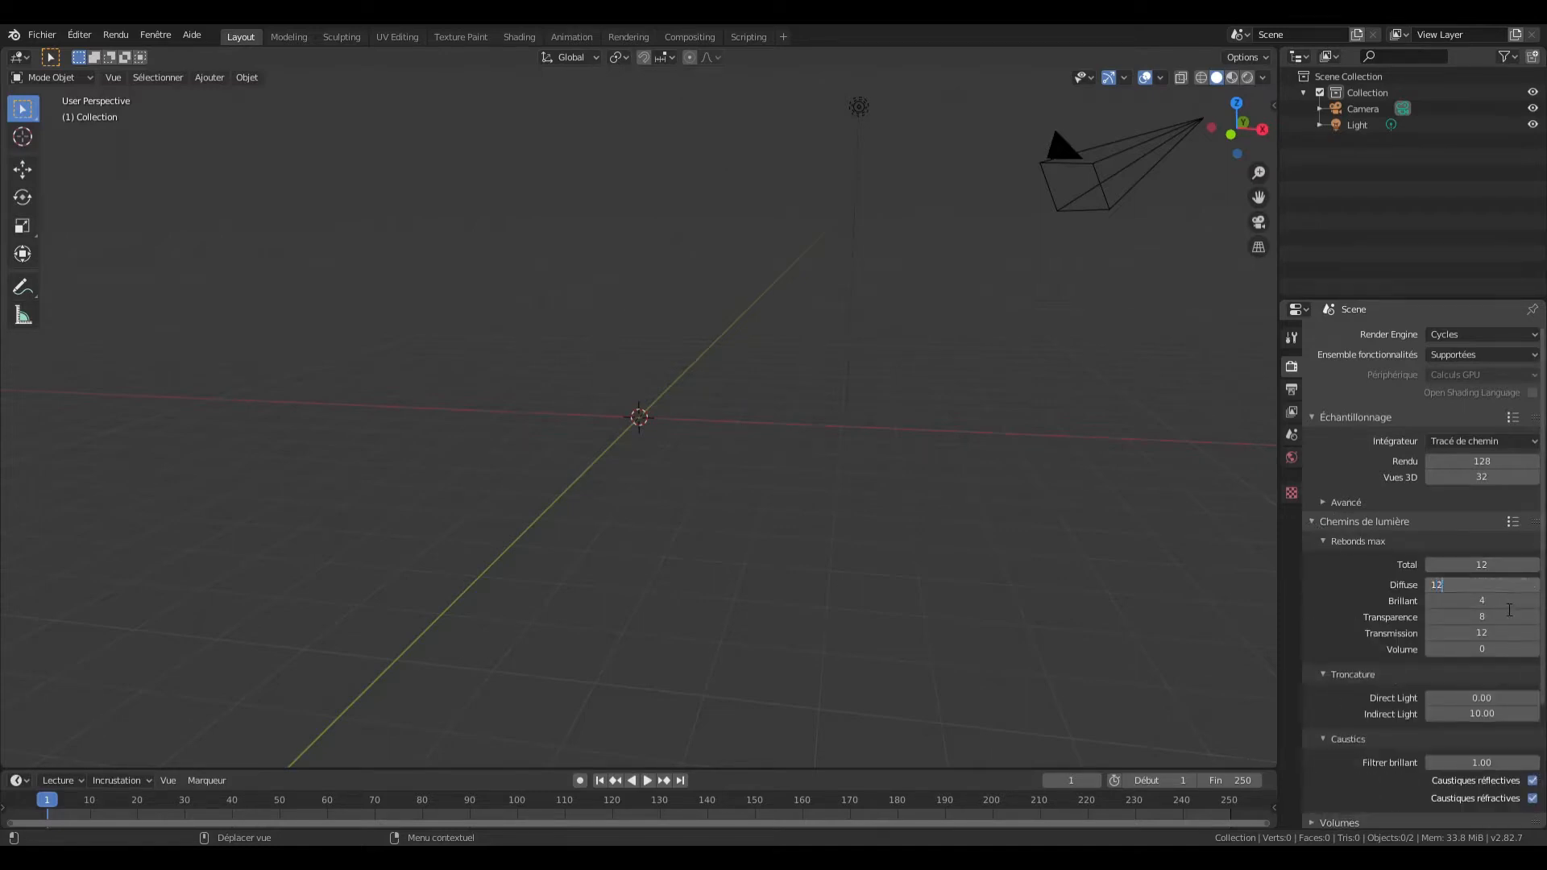
pyautogui.press('Tab')
pyautogui.write('12')
pyautogui.press('Tab')
pyautogui.write('1')
pyautogui.press('Return')
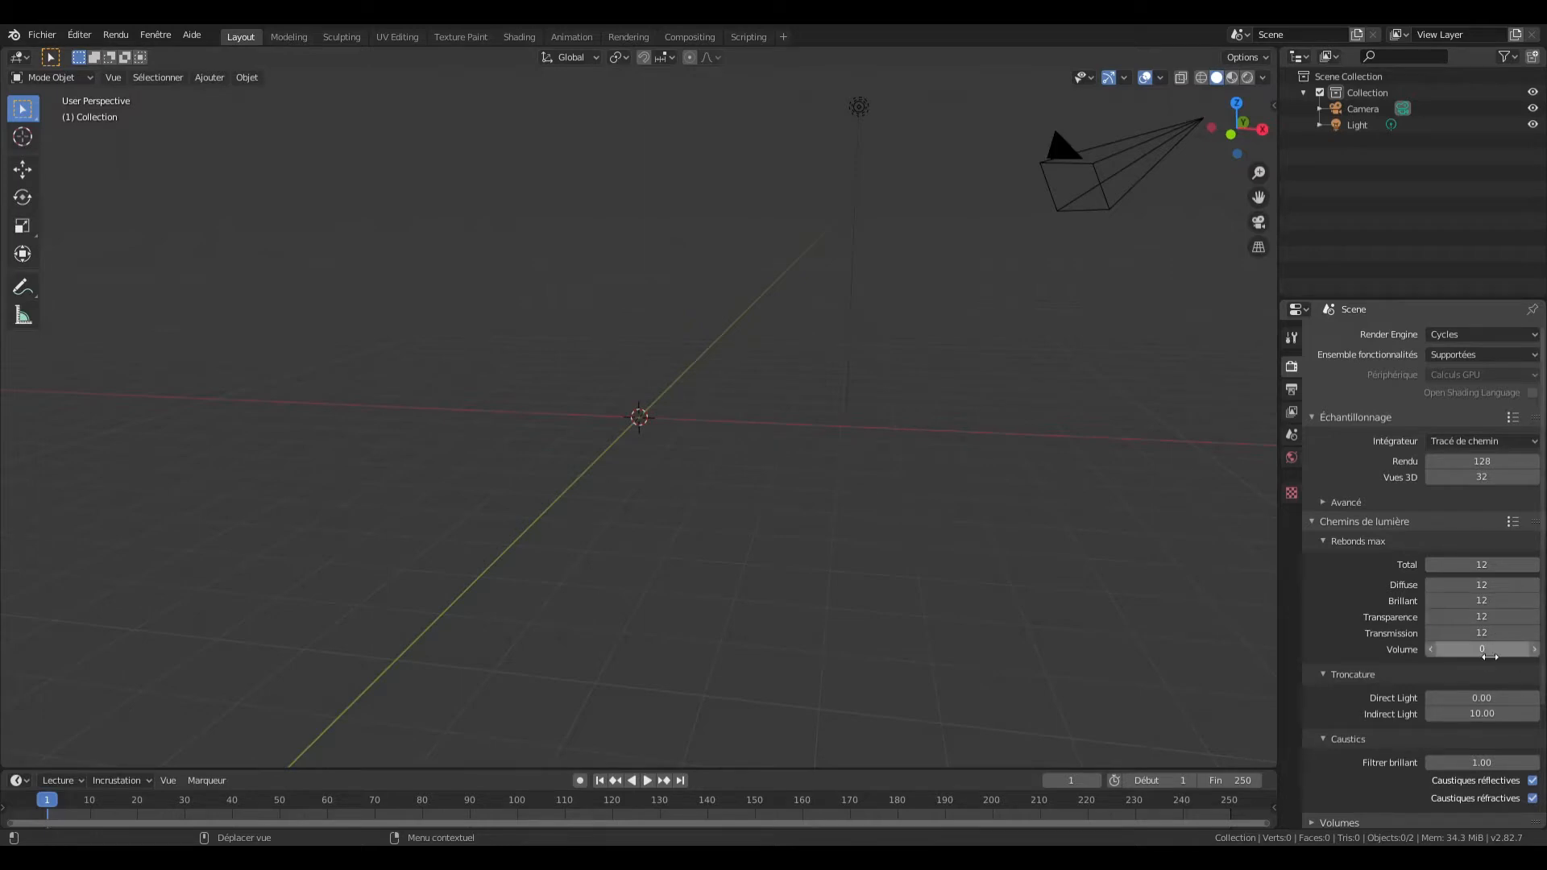
pyautogui.click(1490, 656)
pyautogui.write('1')
pyautogui.press('Return')
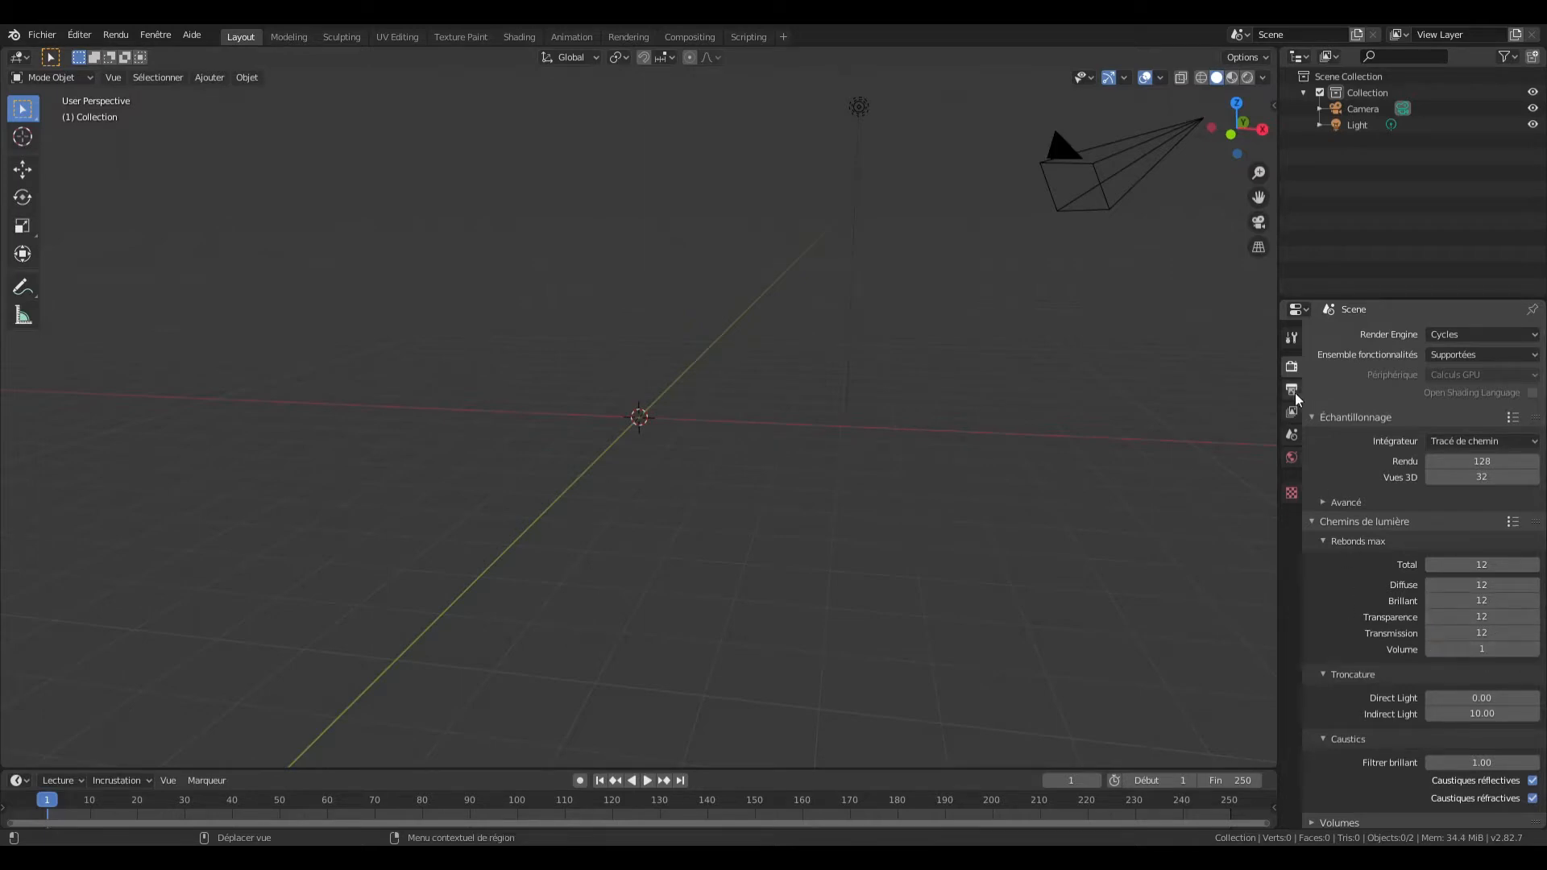
# Step: Add a UV sphere mesh at the scene's origin
pyautogui.click(1292, 457)
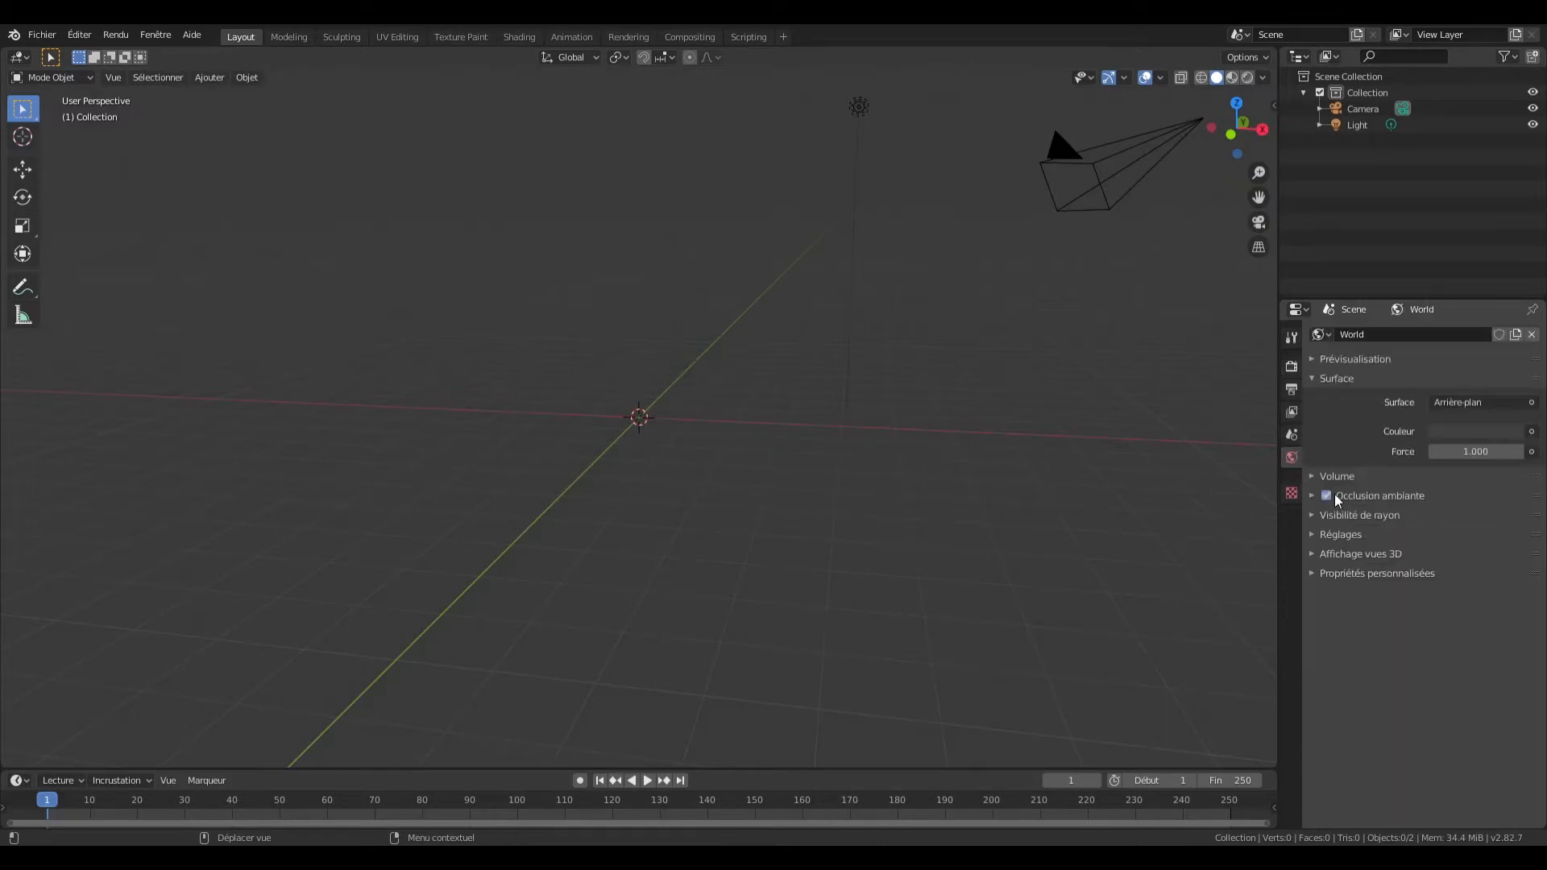
pyautogui.moveTo(1237, 129); pyautogui.dragTo(1162, 158)
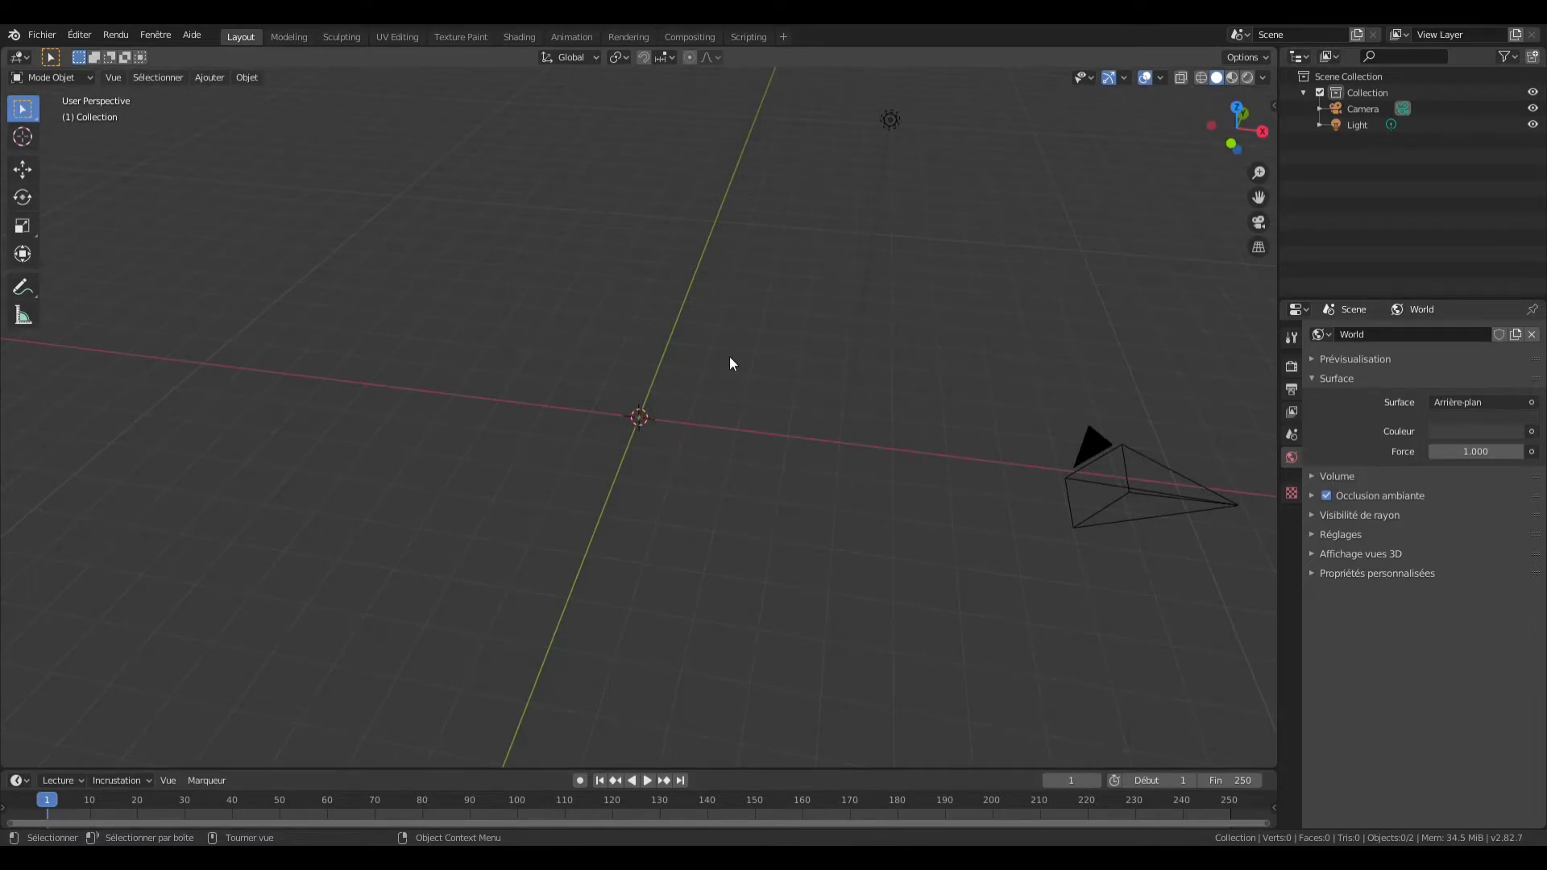
pyautogui.hotkey('shift', 'a')
pyautogui.moveTo(730, 358)
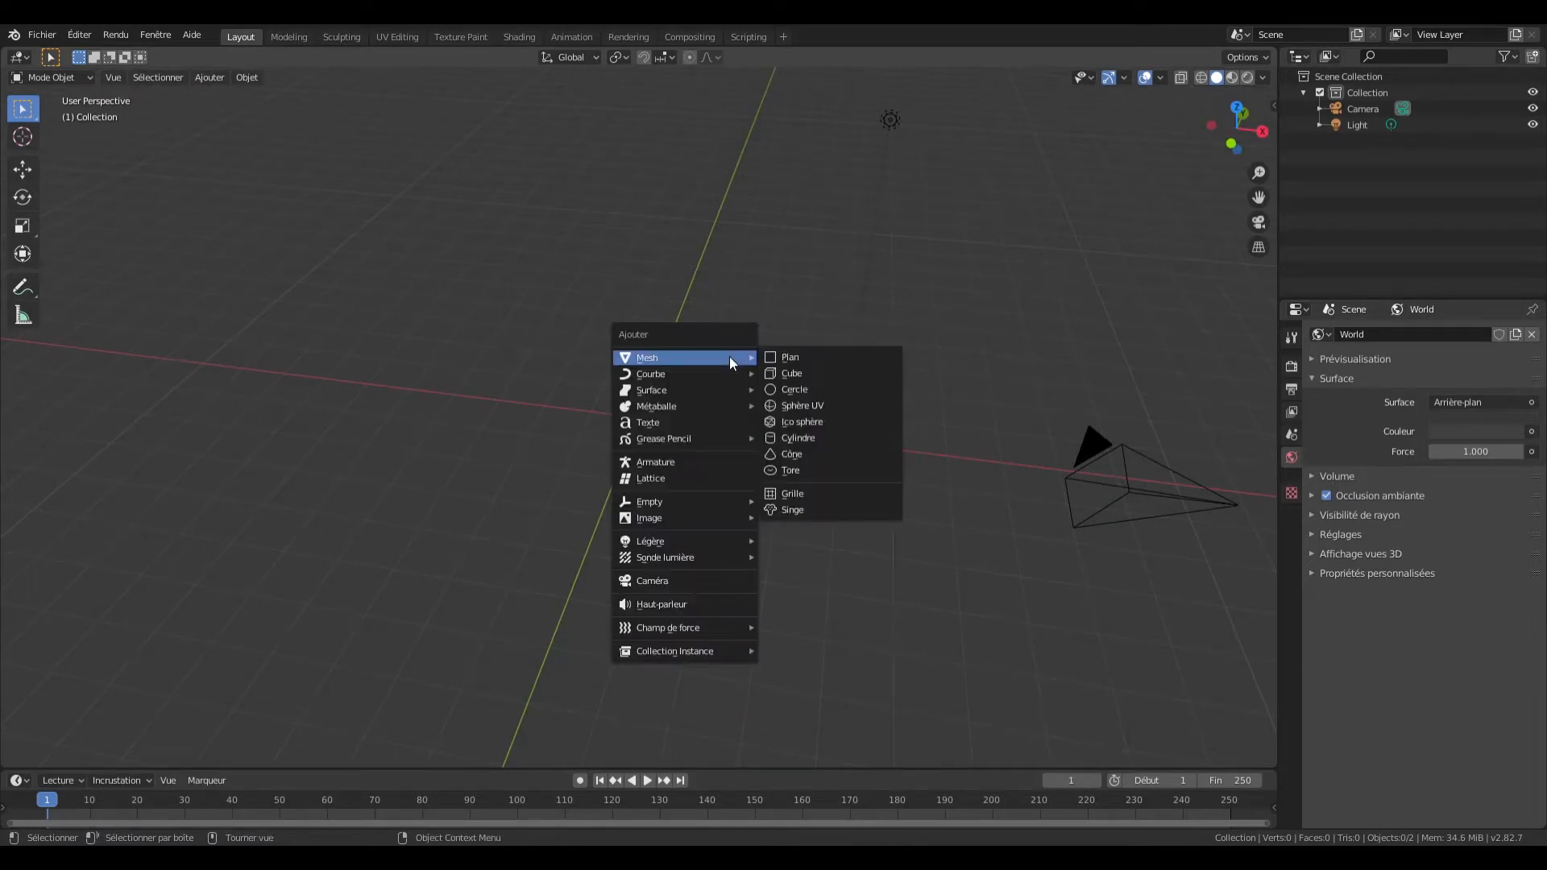
pyautogui.click(810, 409)
pyautogui.moveTo(1240, 149); pyautogui.dragTo(1266, 280)
# Step: Add a Subdivision Surface modifier with 3 viewport and 3 render levels to the sphere, and shade it smooth
pyautogui.click(635, 435)
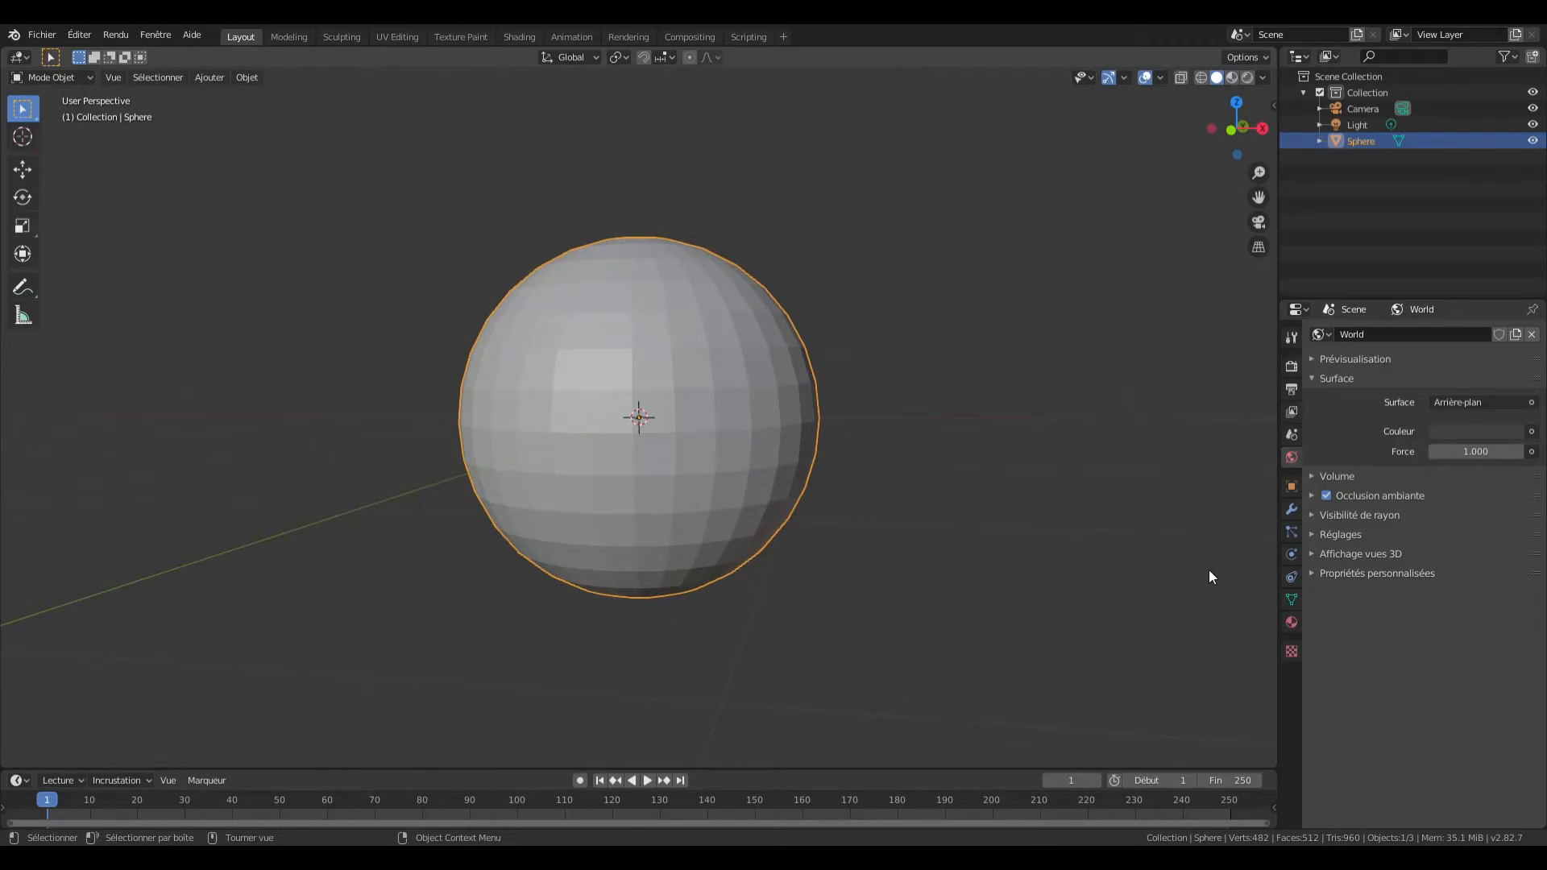
pyautogui.click(1290, 510)
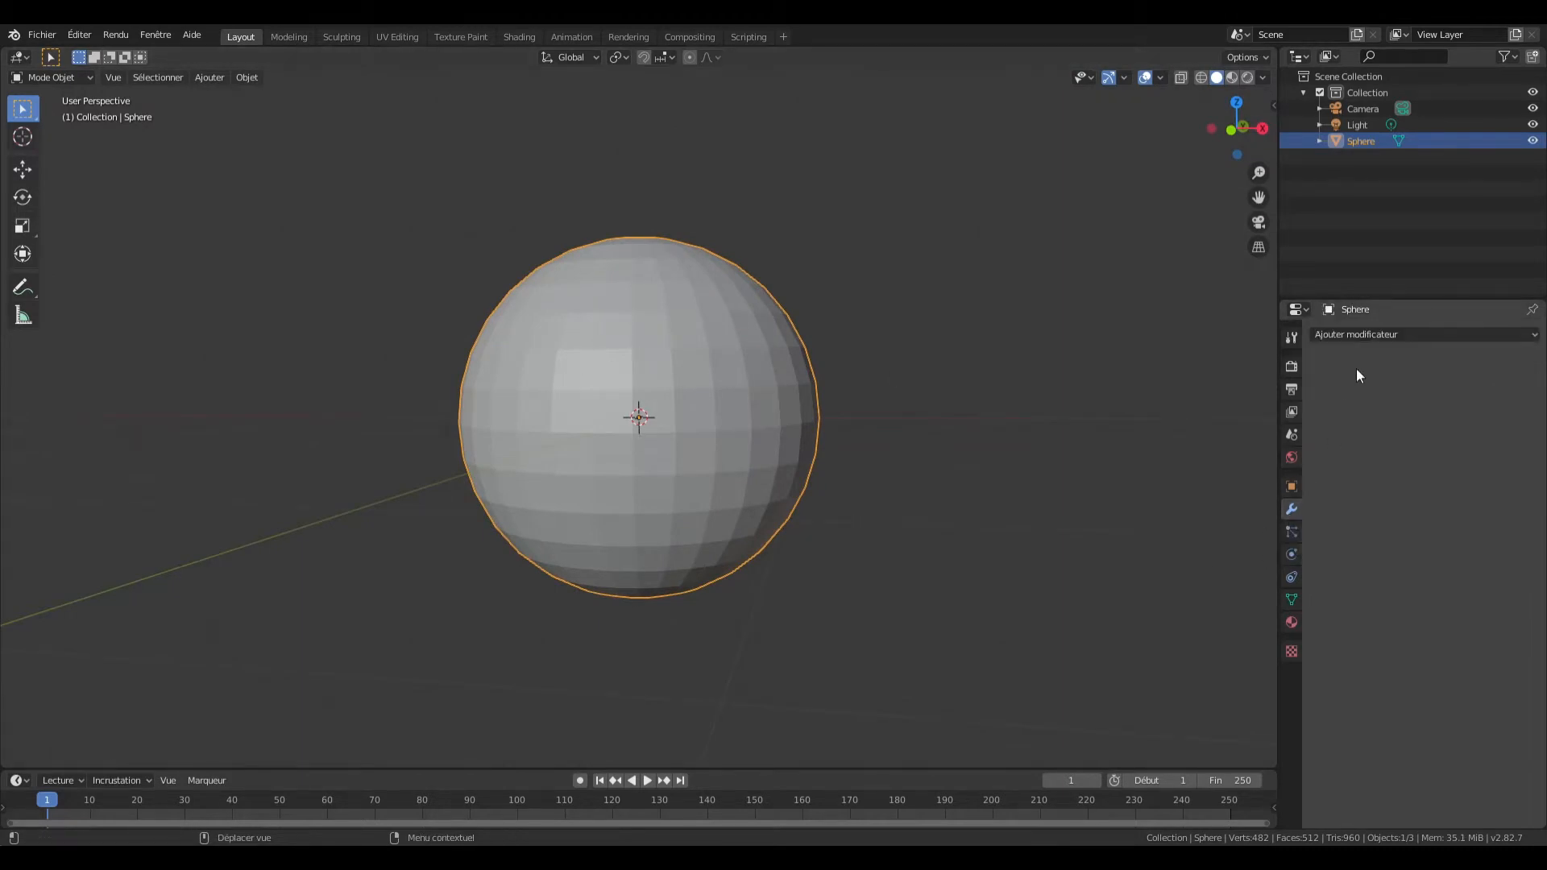
pyautogui.click(1358, 336)
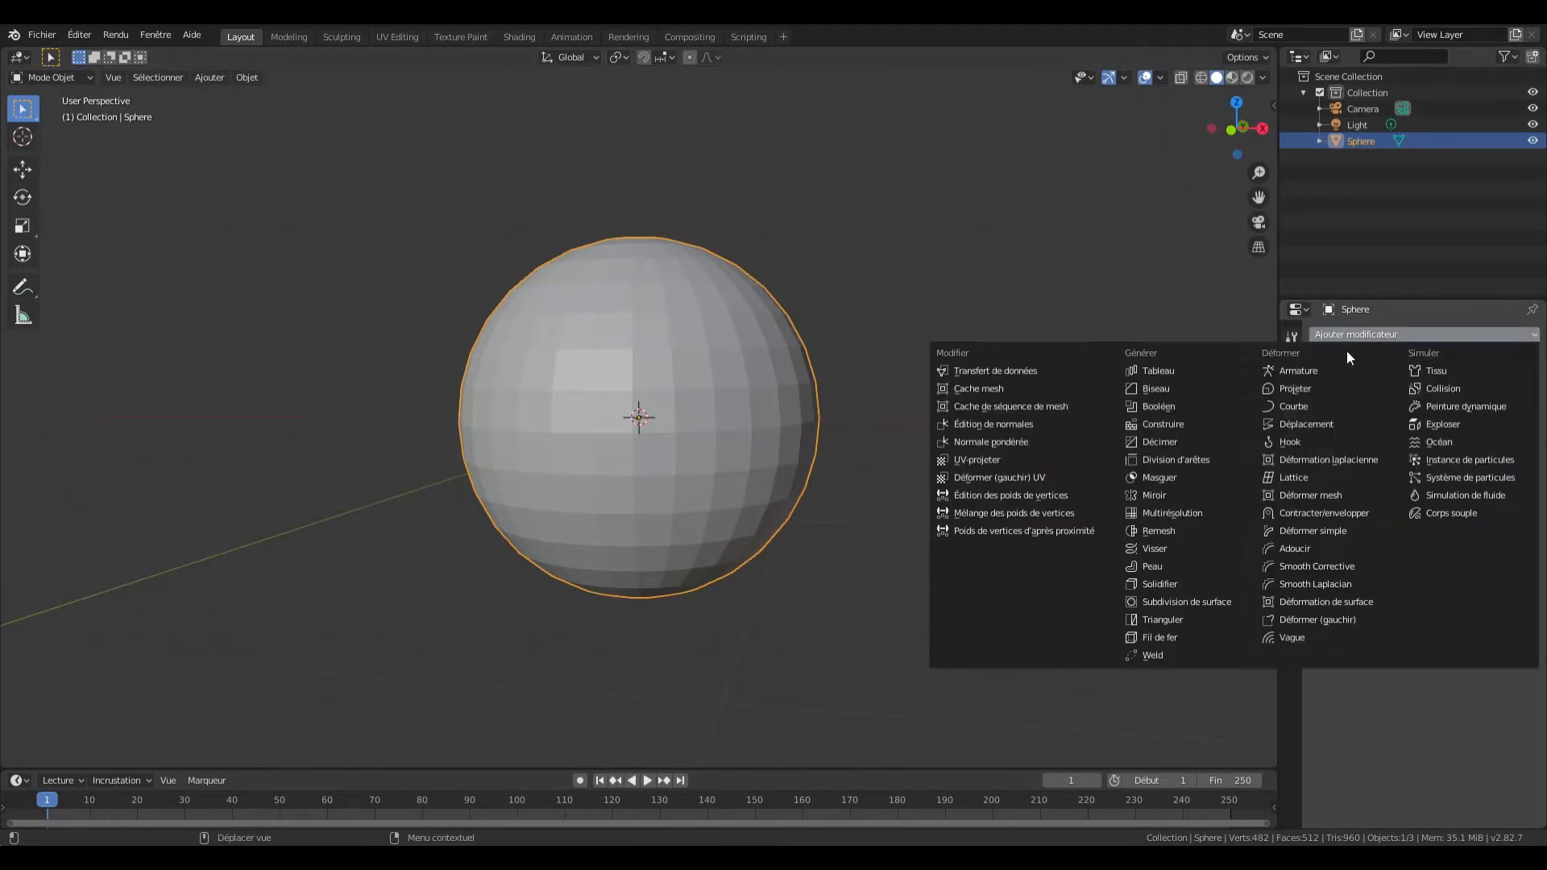
pyautogui.click(1216, 600)
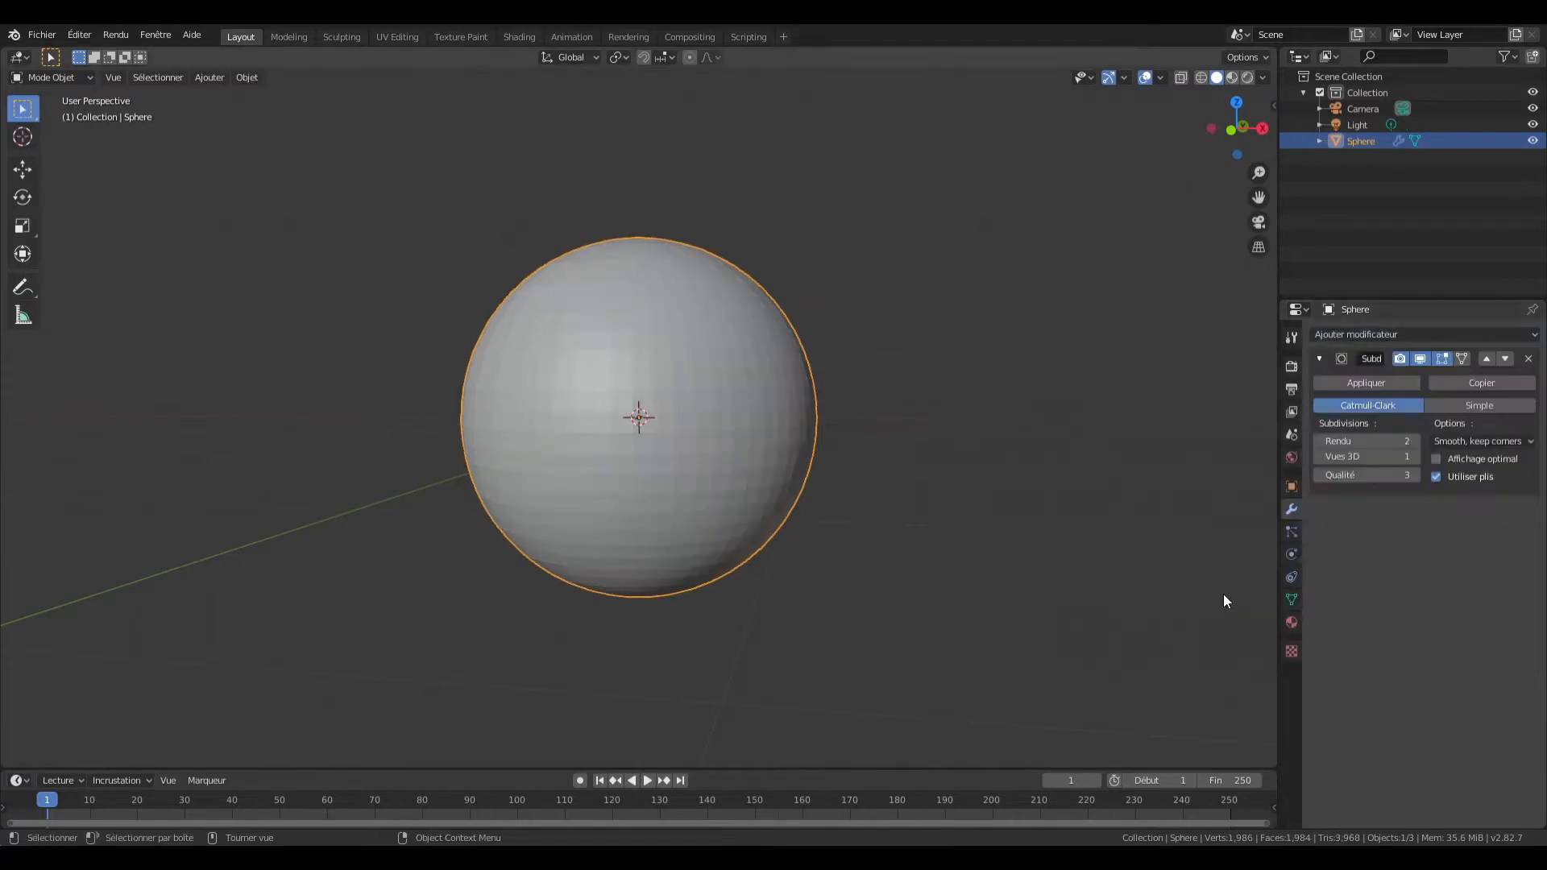
pyautogui.click(1415, 456)
pyautogui.click(1415, 456)
pyautogui.click(1414, 433)
pyautogui.rightClick(655, 449)
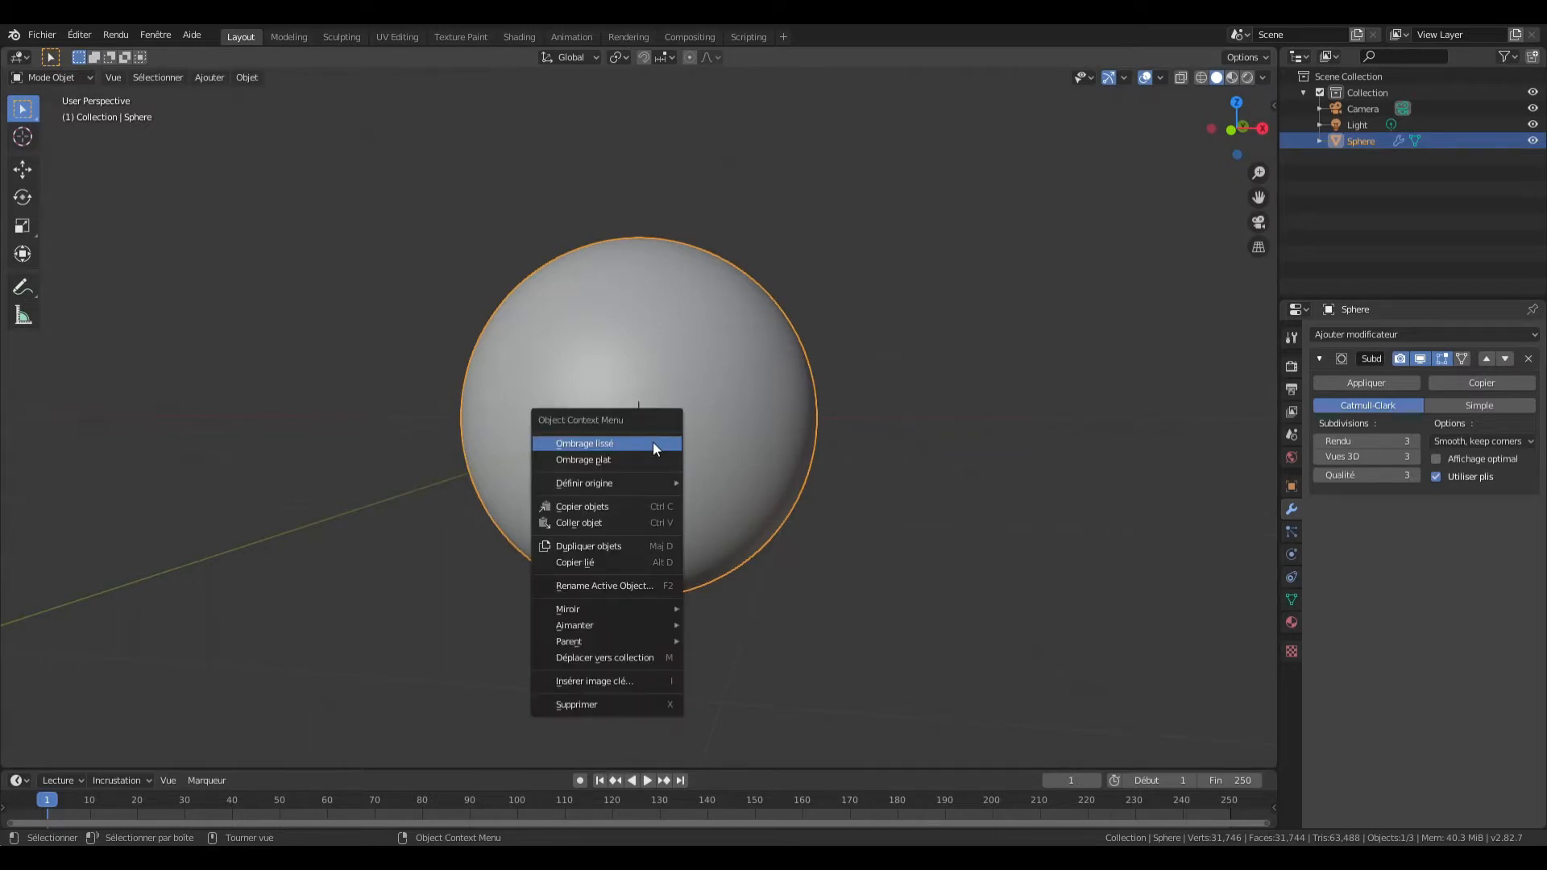
pyautogui.click(655, 445)
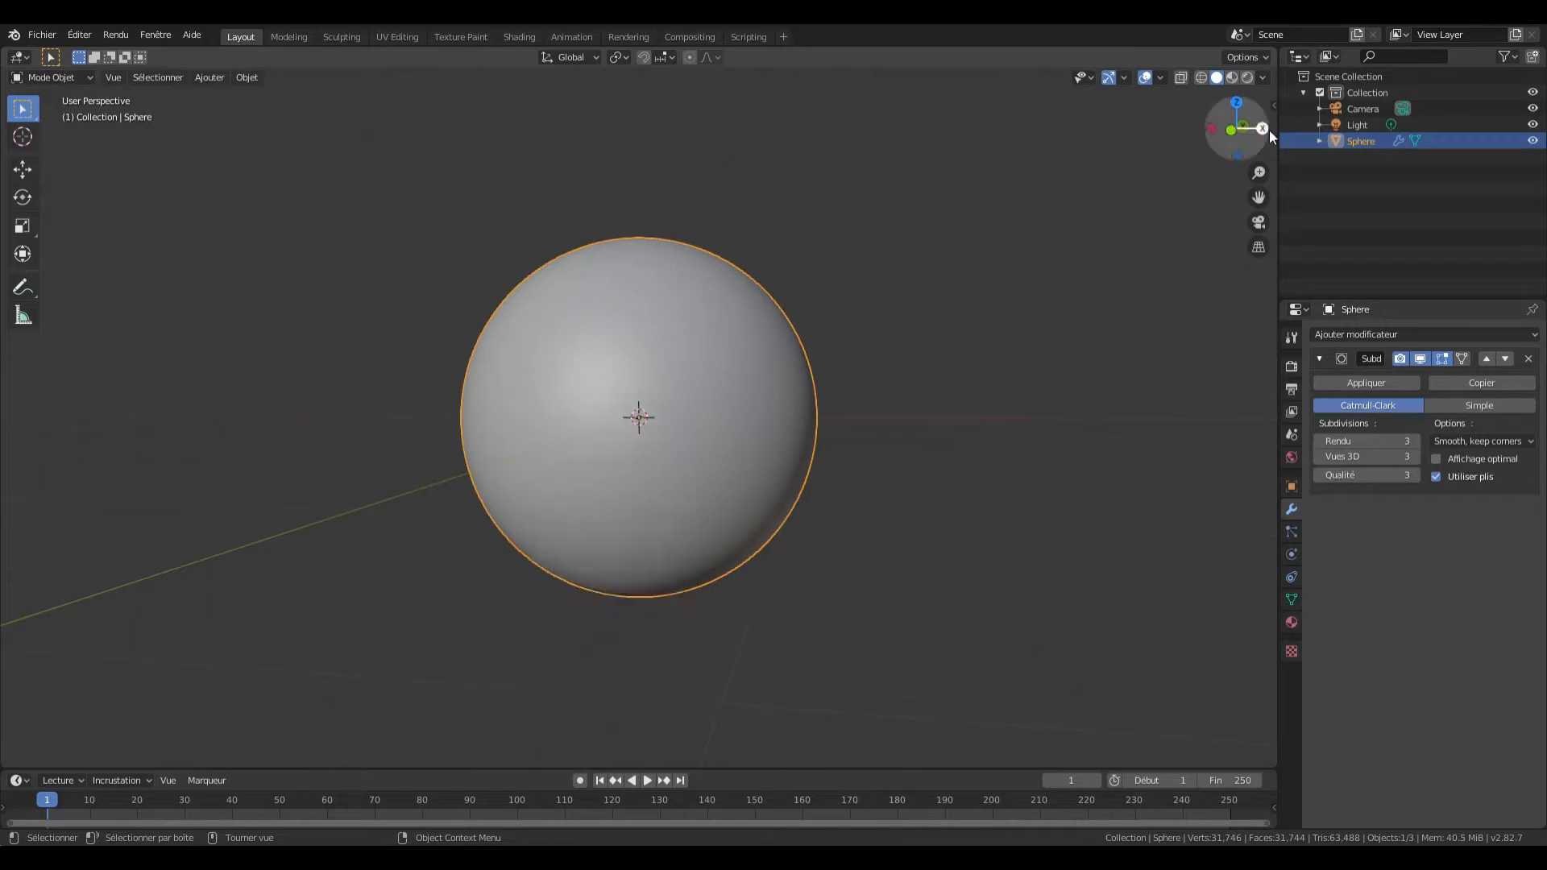
# Step: Add a Solidify modifier to the sphere after the Subdivision Surface modifier
pyautogui.moveTo(1265, 130)
pyautogui.mouseDown()
pyautogui.moveTo(1205, 173)
pyautogui.moveTo(1257, 133)
pyautogui.mouseUp()
pyautogui.click(1395, 341)
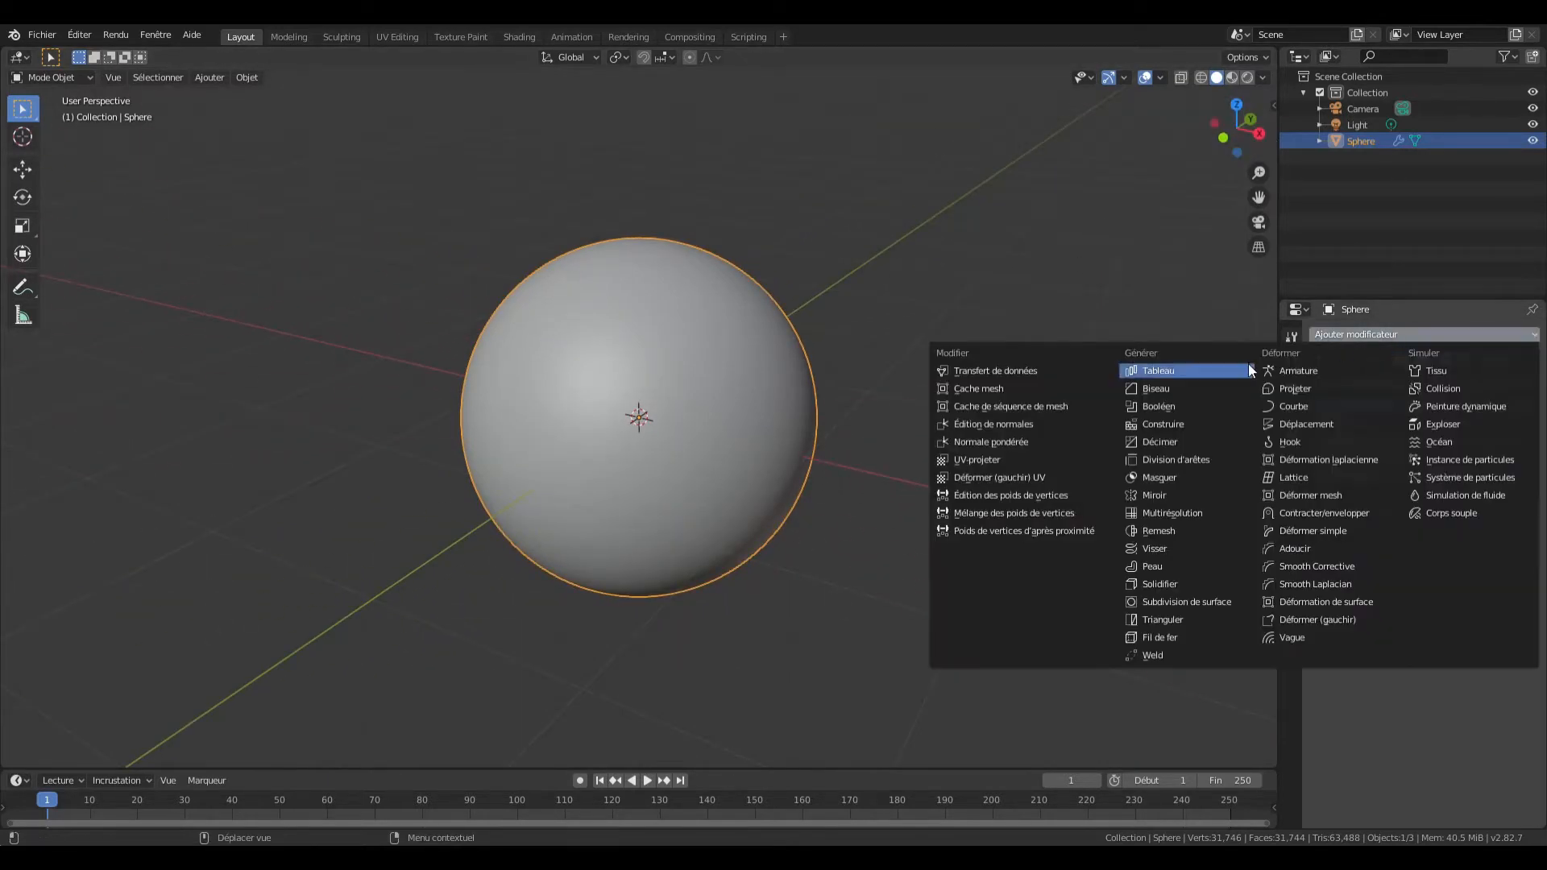
pyautogui.click(1211, 583)
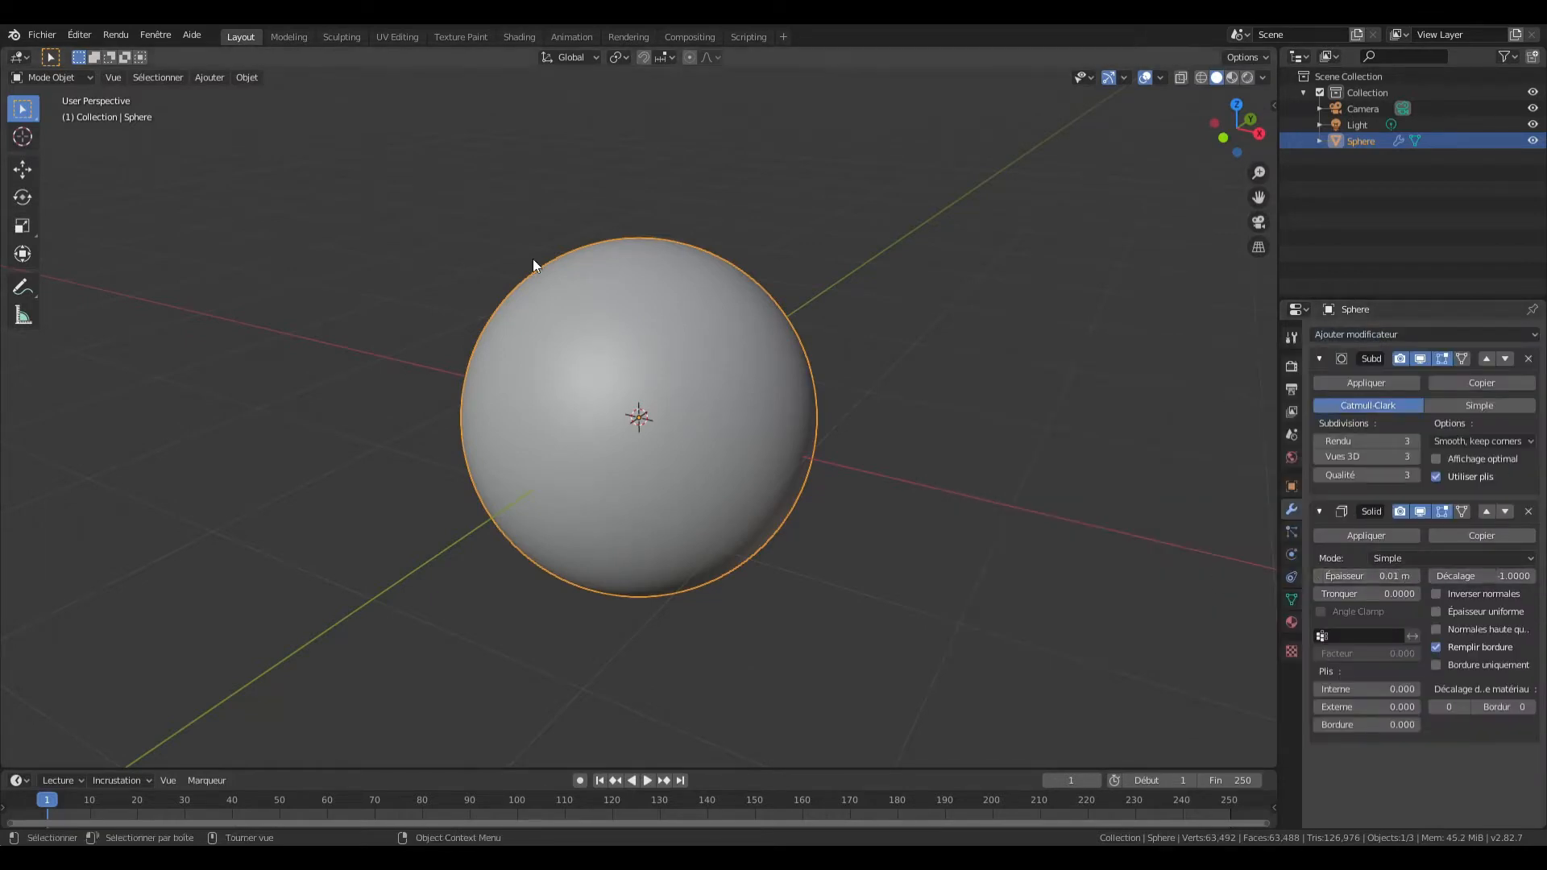
# Step: Scale the sphere uniformly by 1.5 and move it 1.5 m up along the Z axis
pyautogui.moveTo(1237, 128); pyautogui.dragTo(1240, 133)
pyautogui.click(1236, 131)
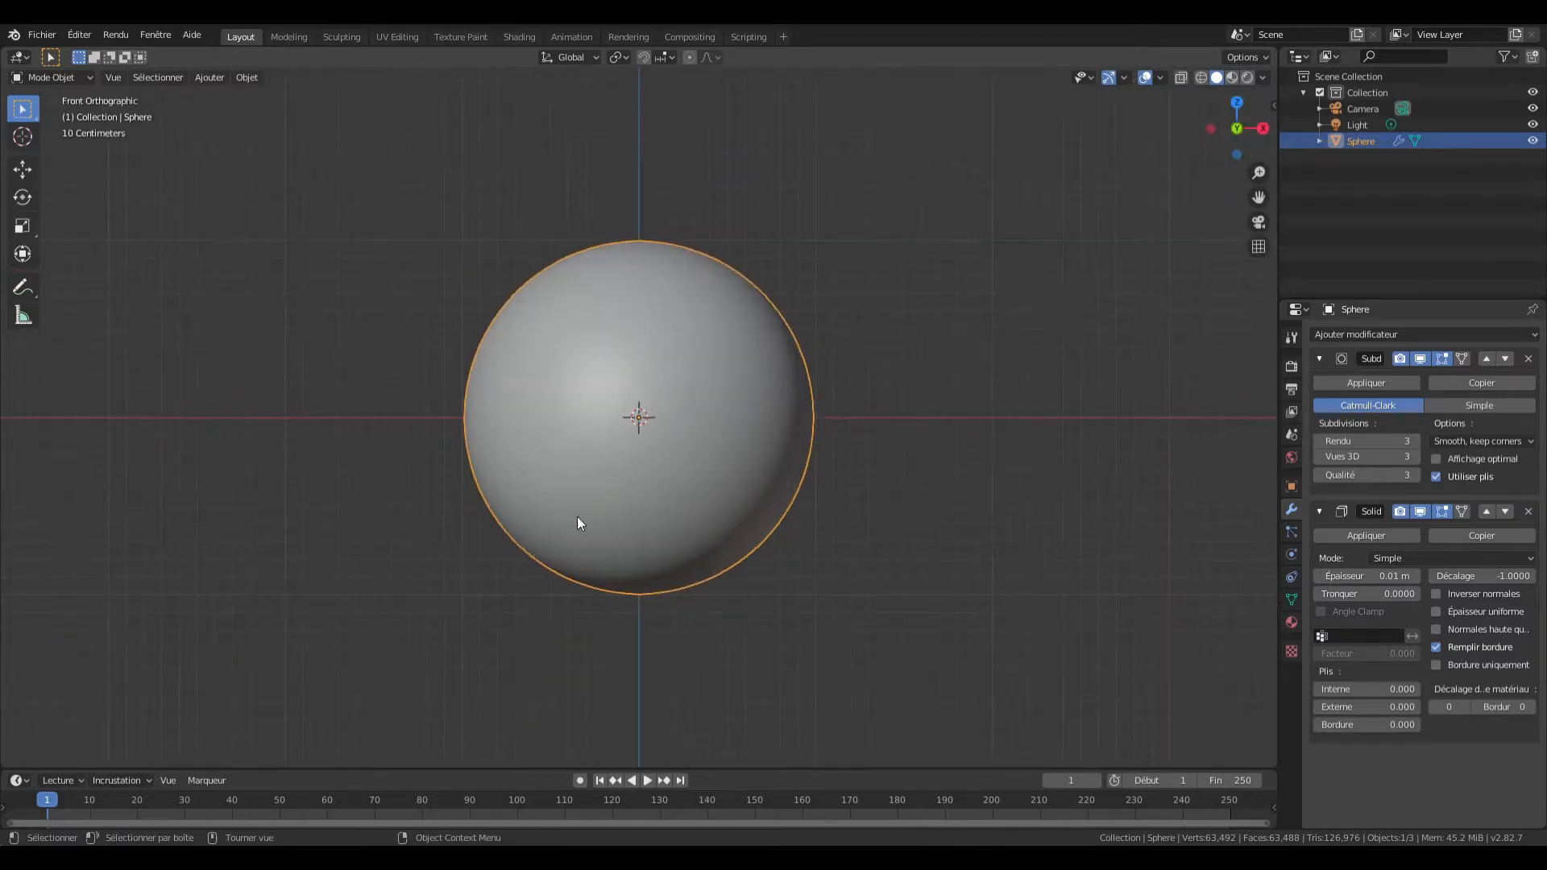
pyautogui.write('s')
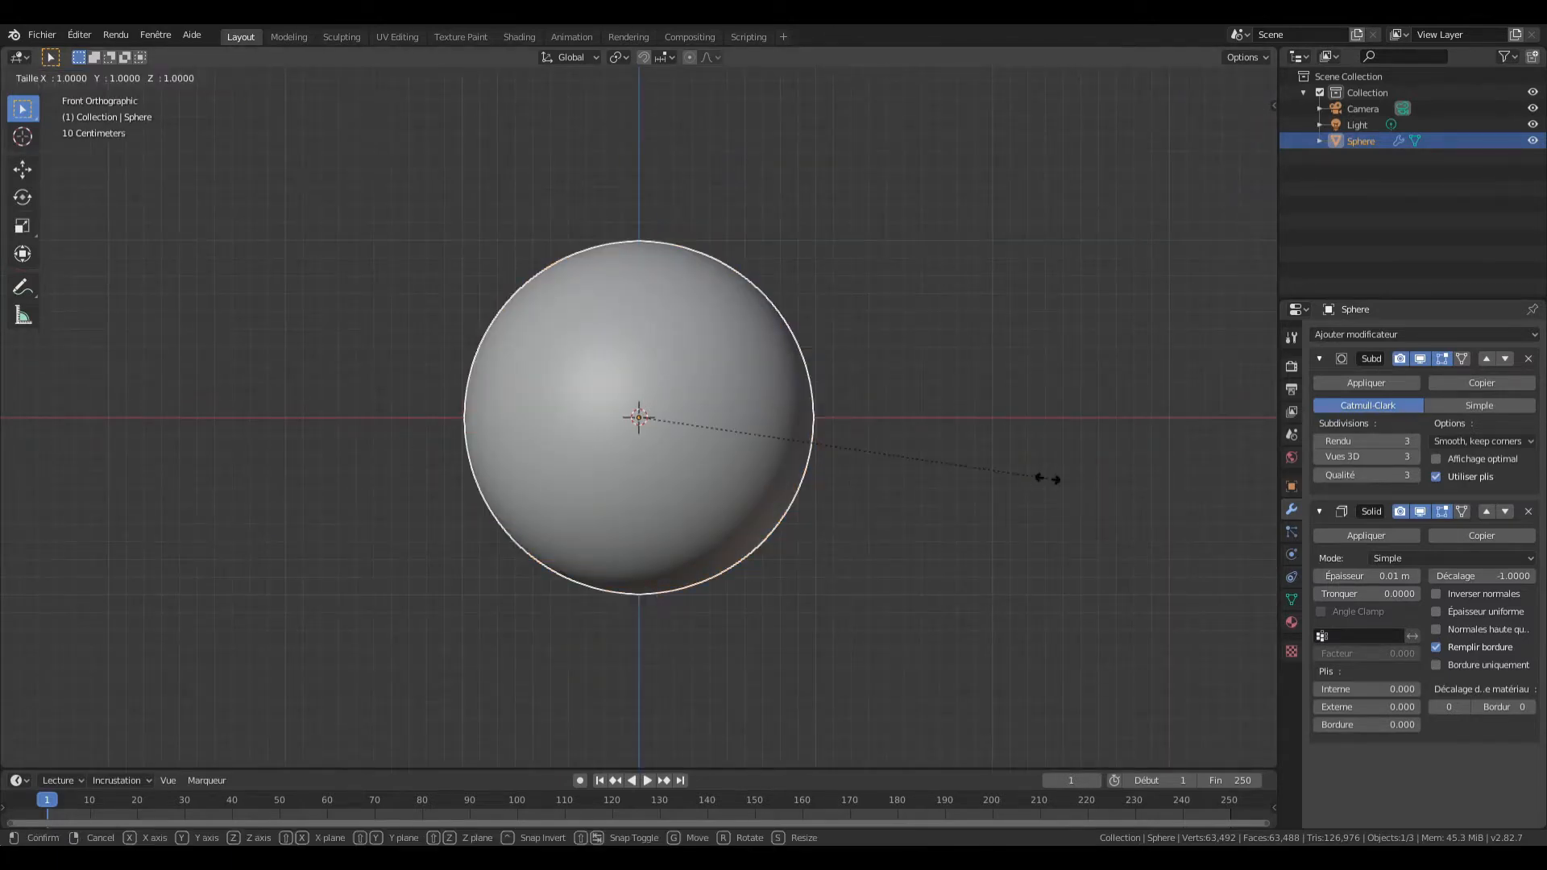
pyautogui.write('1.5')
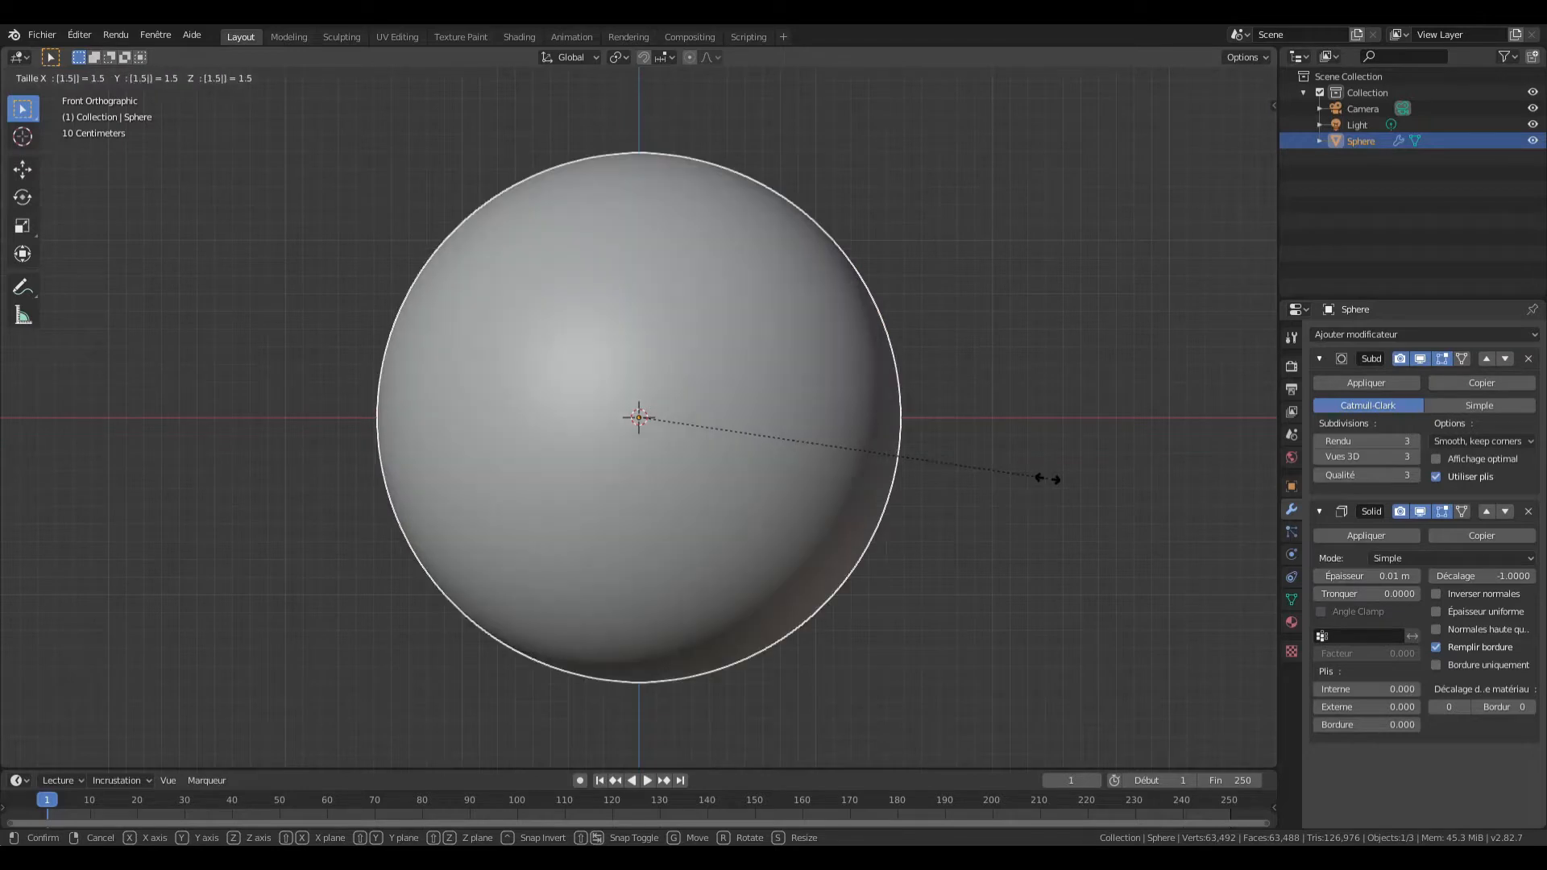
pyautogui.press('Return')
pyautogui.write('gz1')
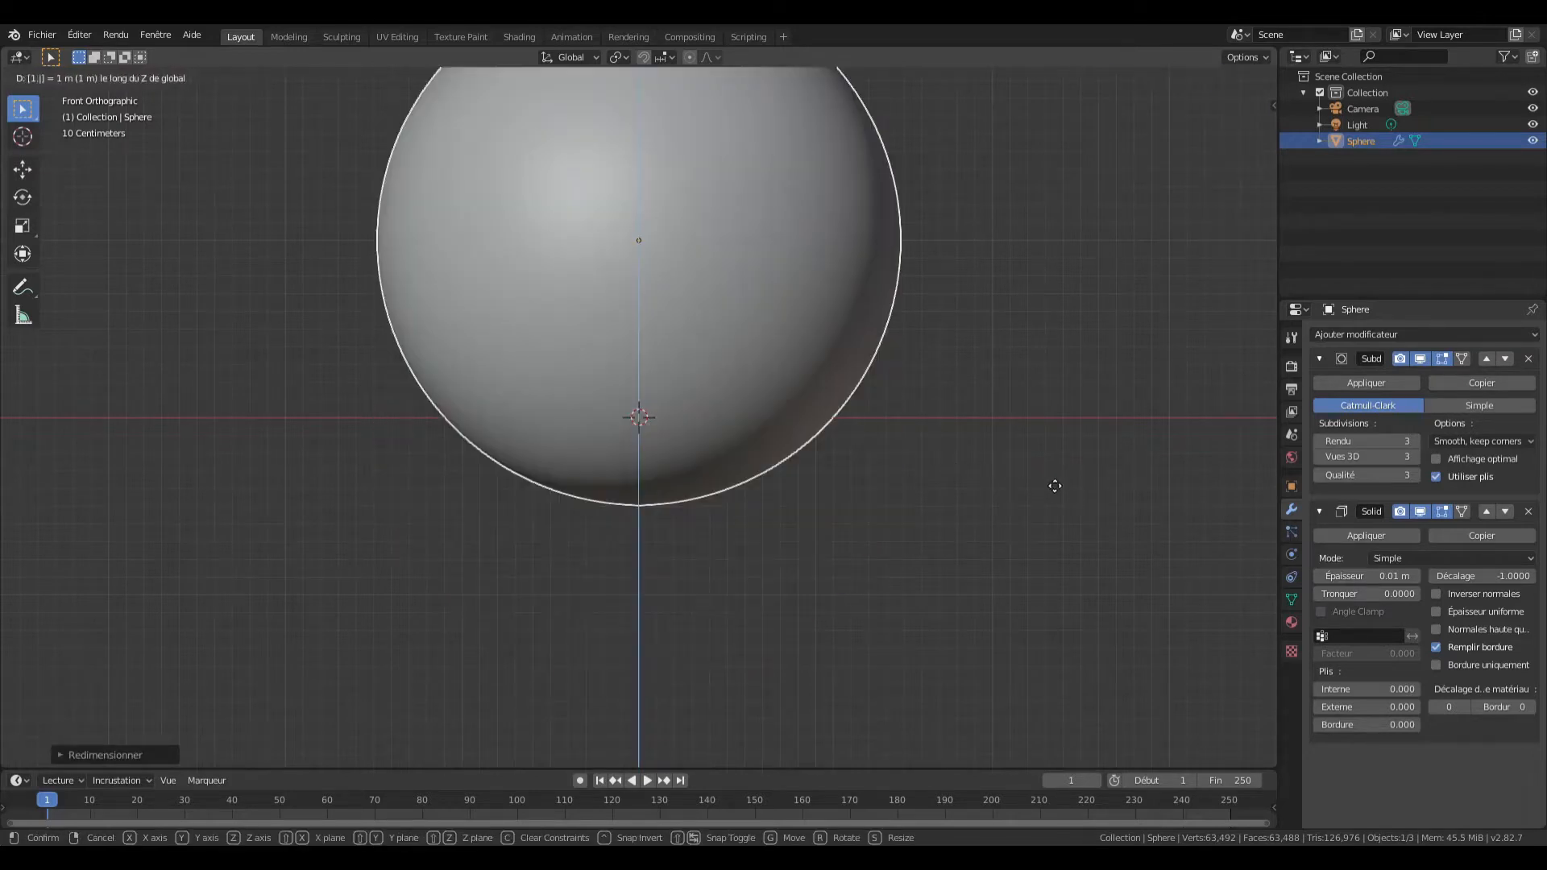
pyautogui.write('.5')
pyautogui.press('Return')
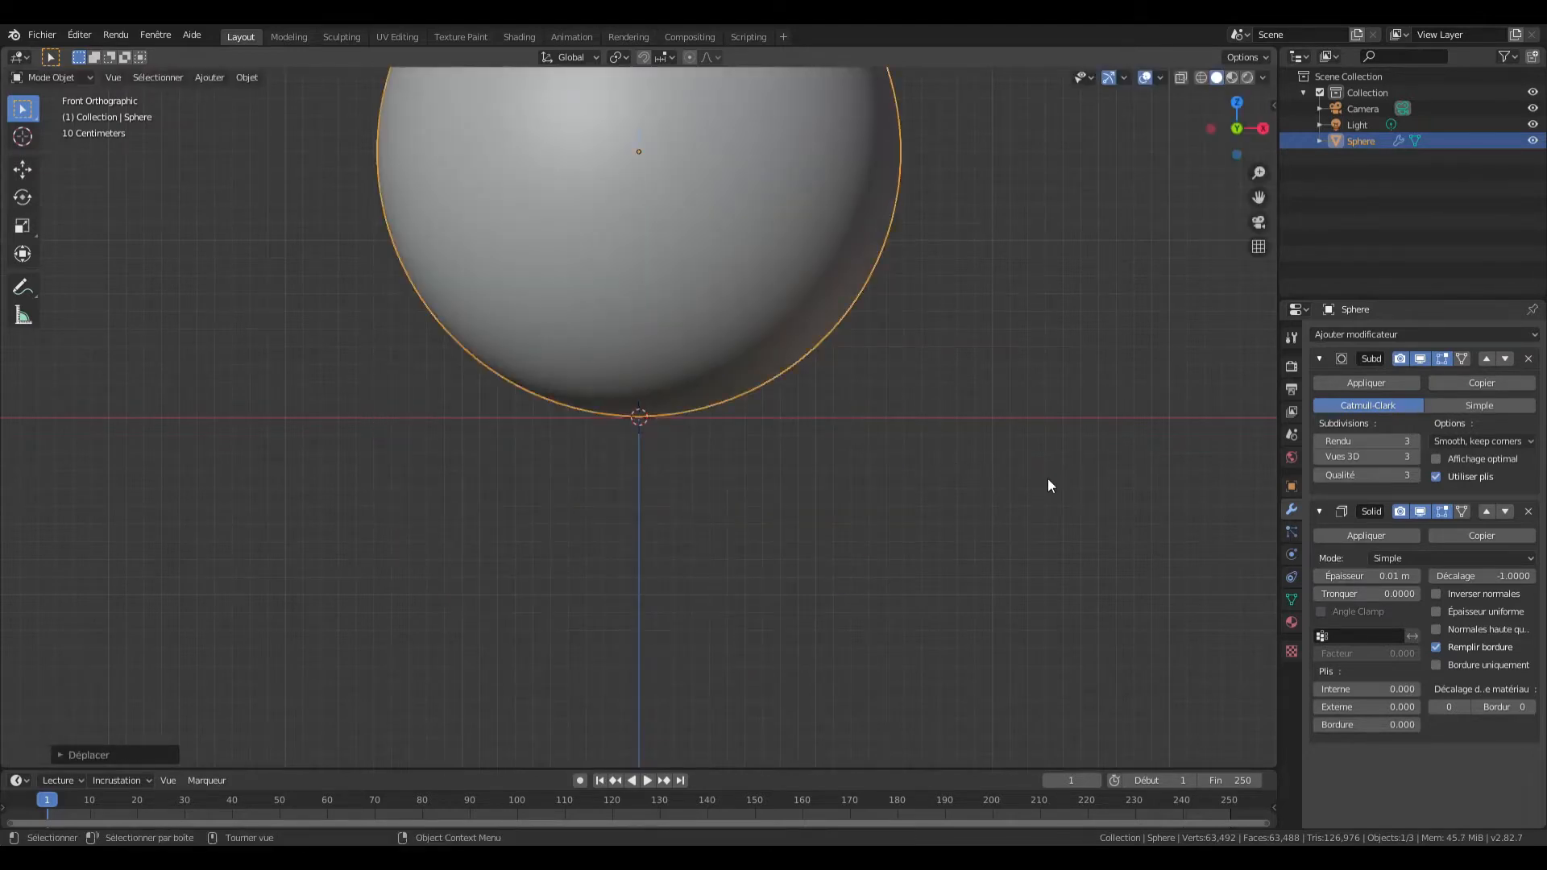
# Step: Switch to the Shading workspace with the sphere selected and set its 3D view to solid display
pyautogui.click(1018, 452)
pyautogui.moveTo(1234, 135); pyautogui.dragTo(1145, 247)
pyautogui.scroll(-5, 960, 223)
pyautogui.scroll(3, 645, 125)
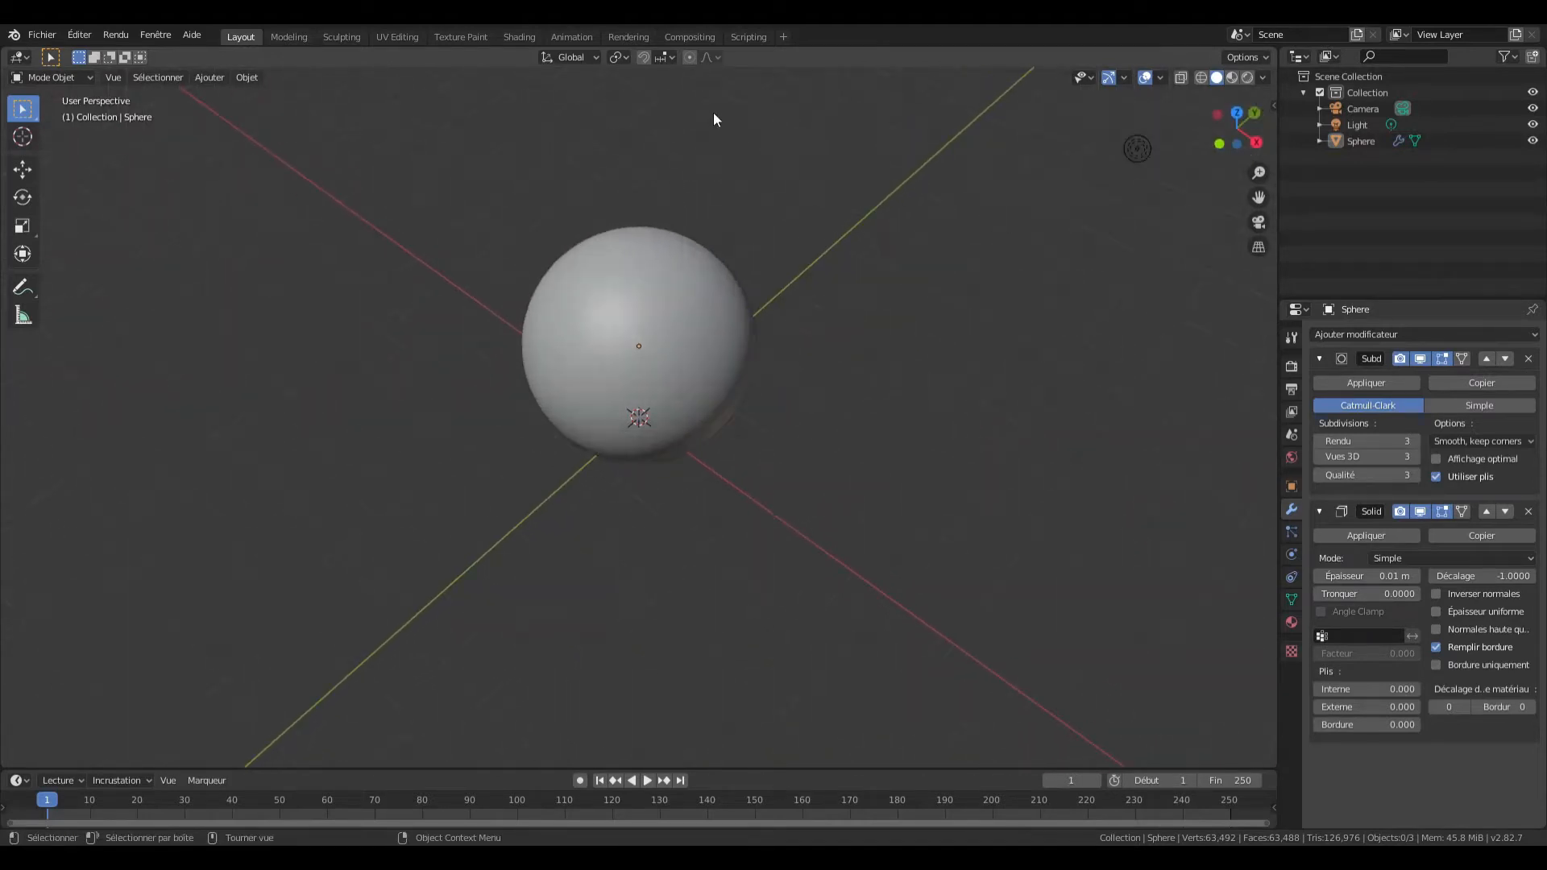
pyautogui.click(705, 269)
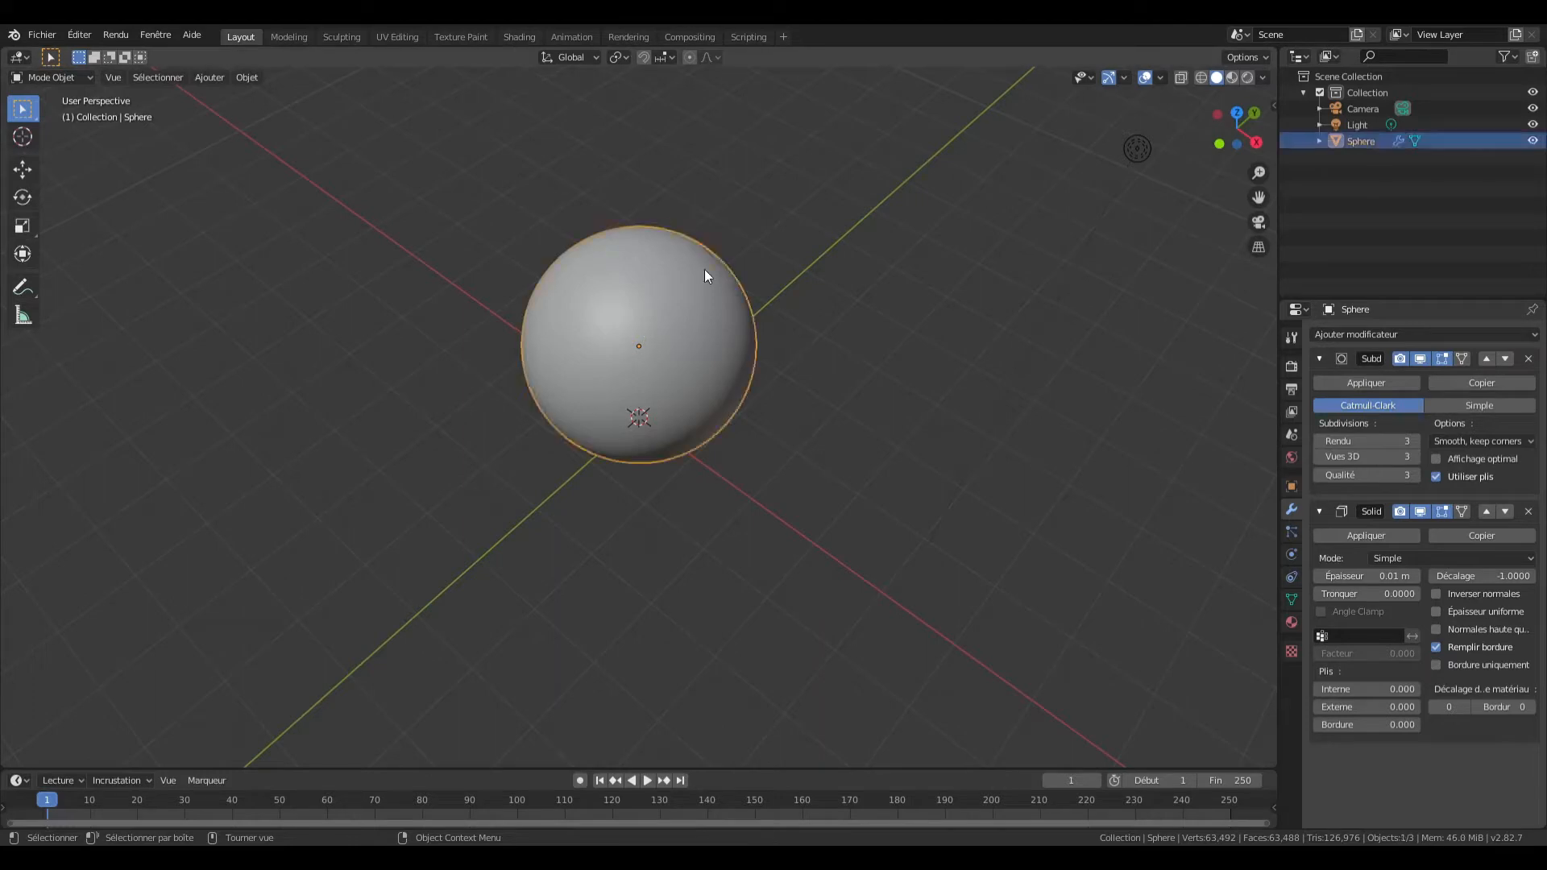
pyautogui.click(519, 36)
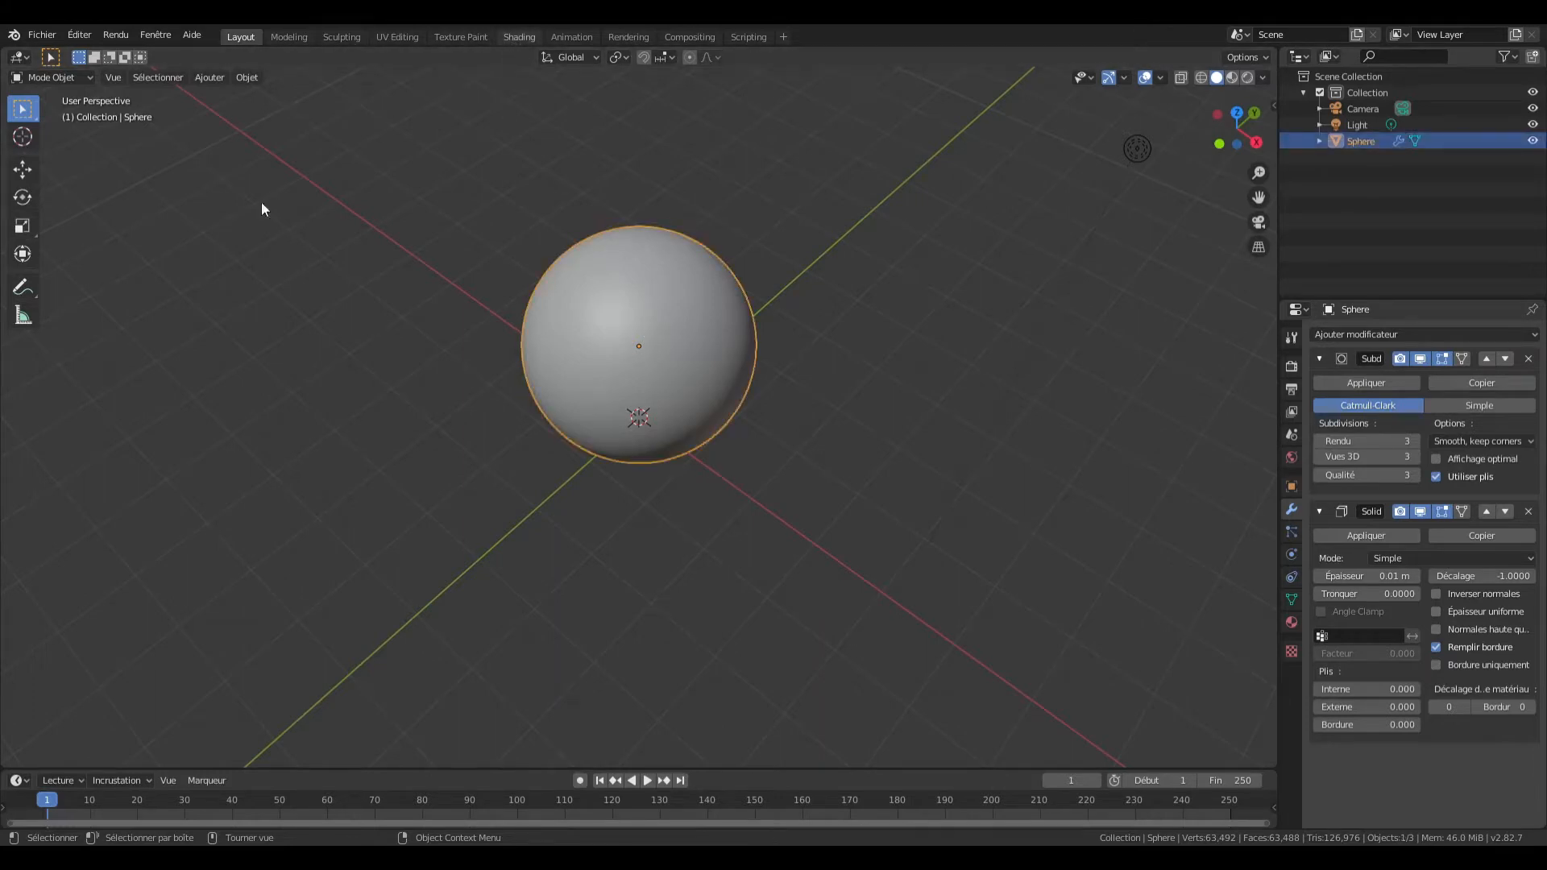
pyautogui.press('z')
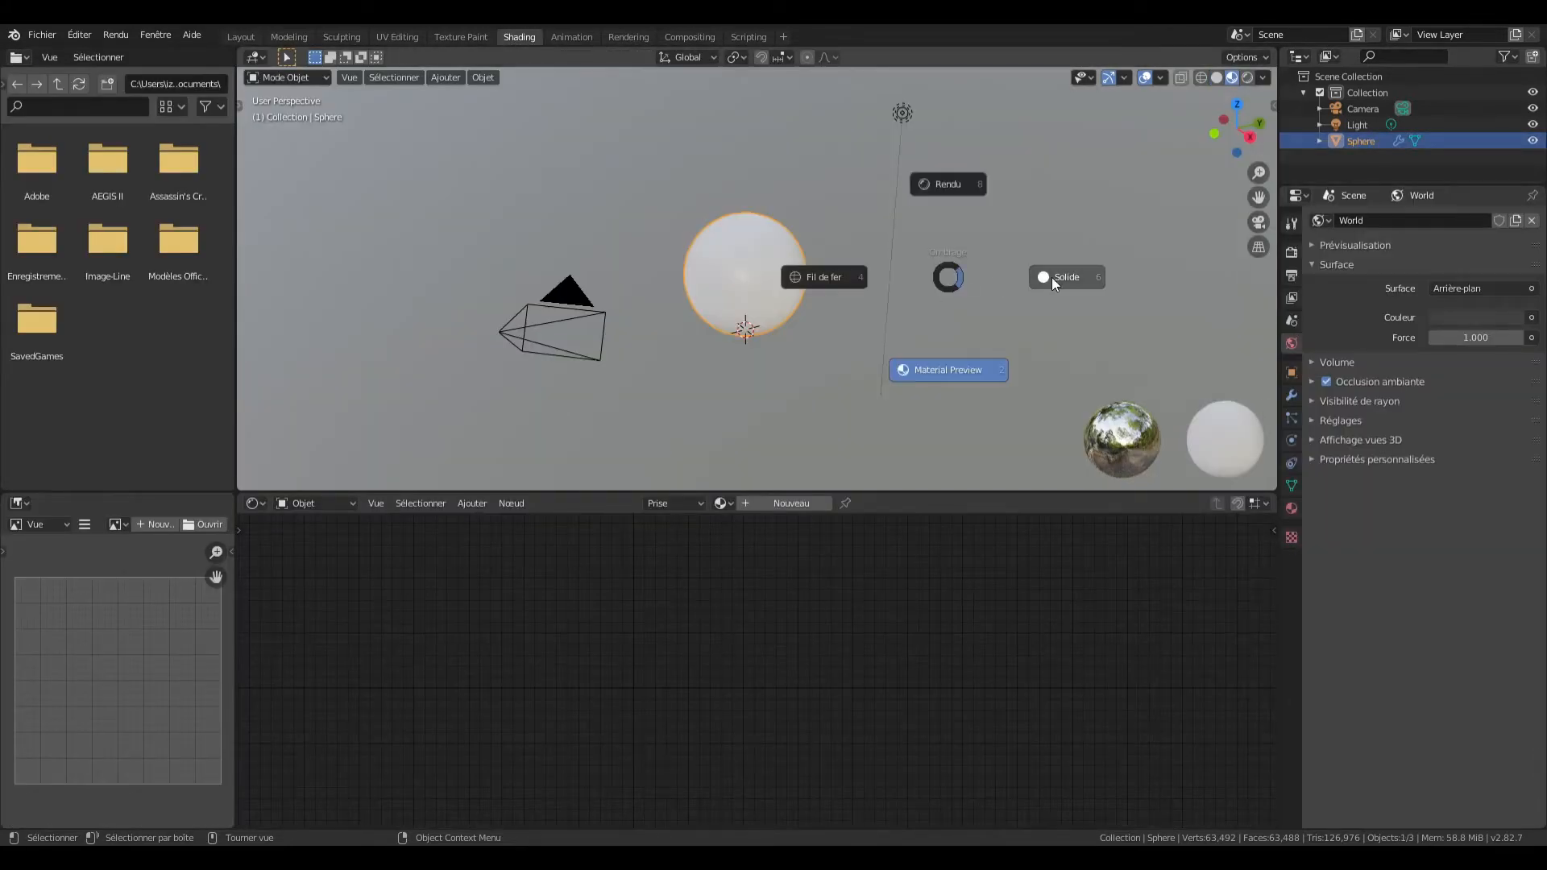
pyautogui.click(1052, 277)
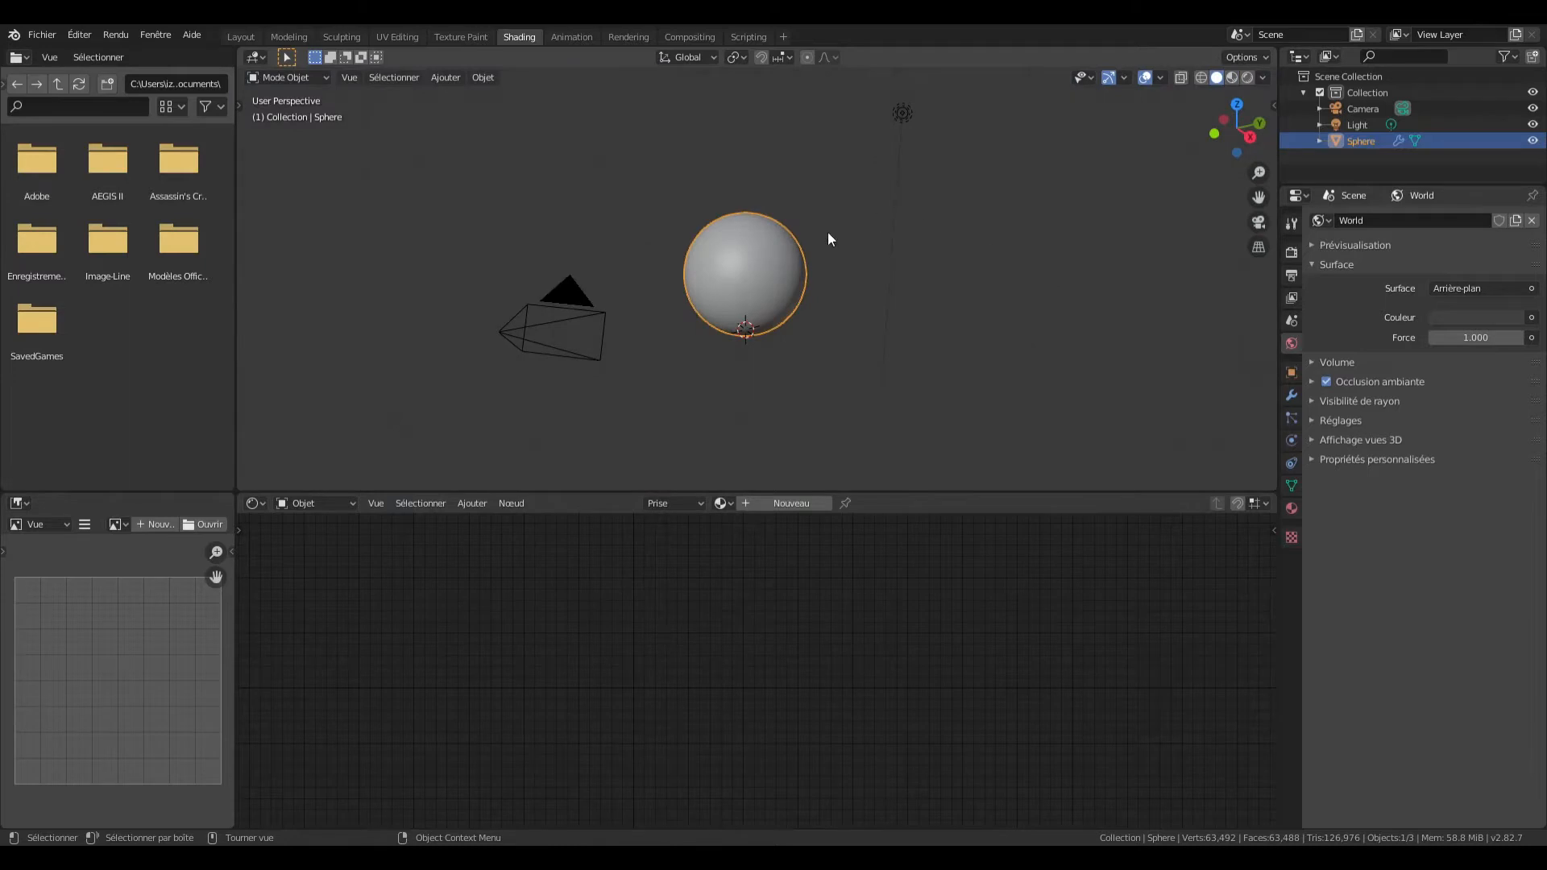
# Step: Create a new material named "boule de cristal" on the sphere and delete its Principled BSDF node
pyautogui.click(785, 503)
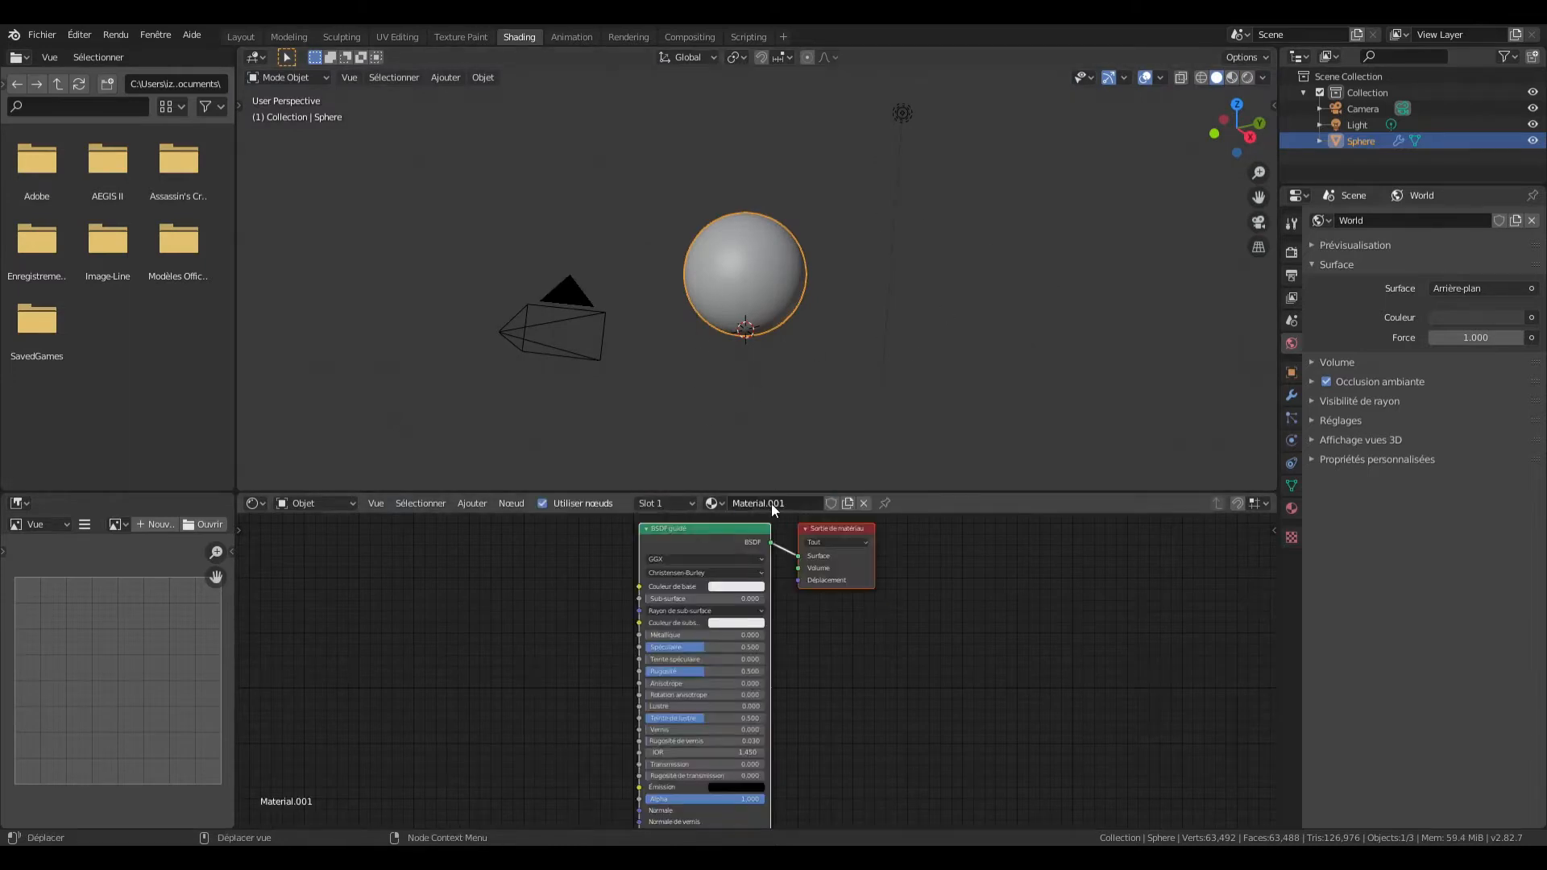
pyautogui.click(683, 538)
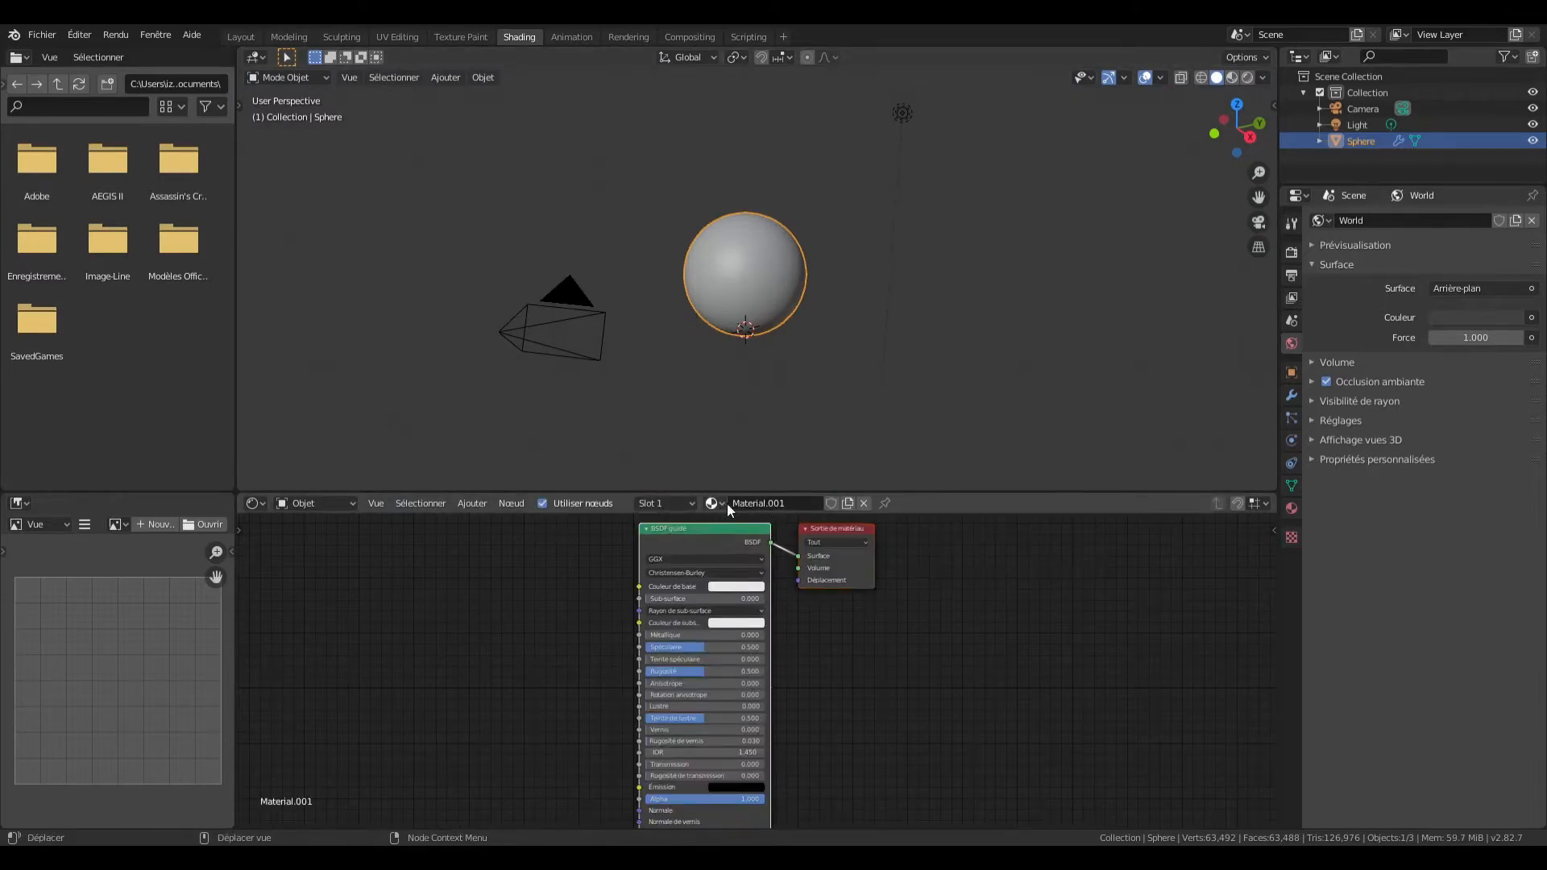
pyautogui.click(796, 503)
pyautogui.write('boule de cristal')
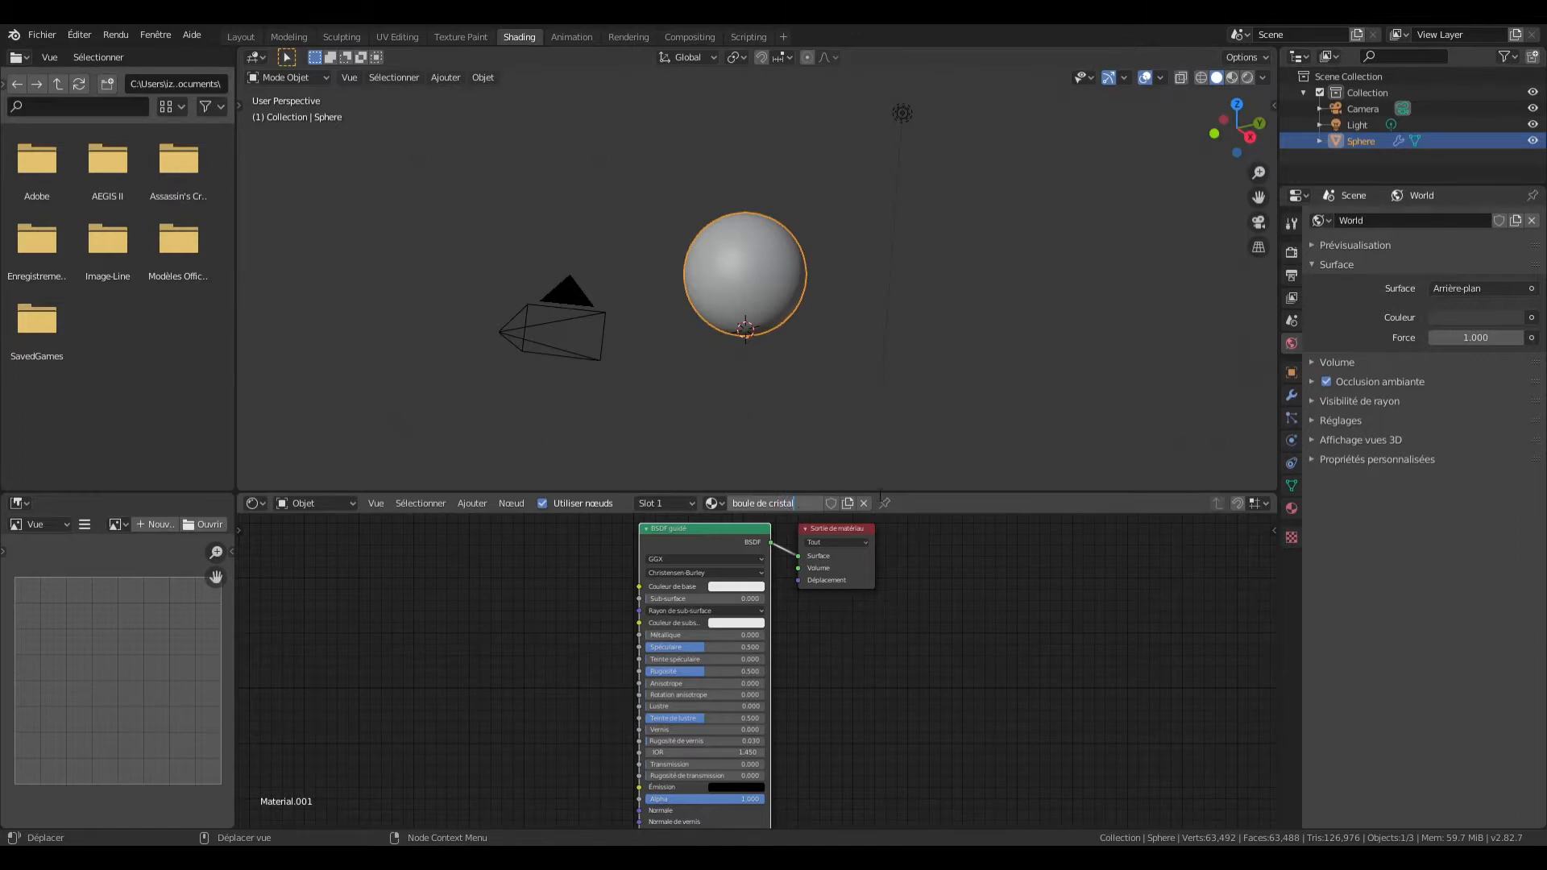
pyautogui.press('Return')
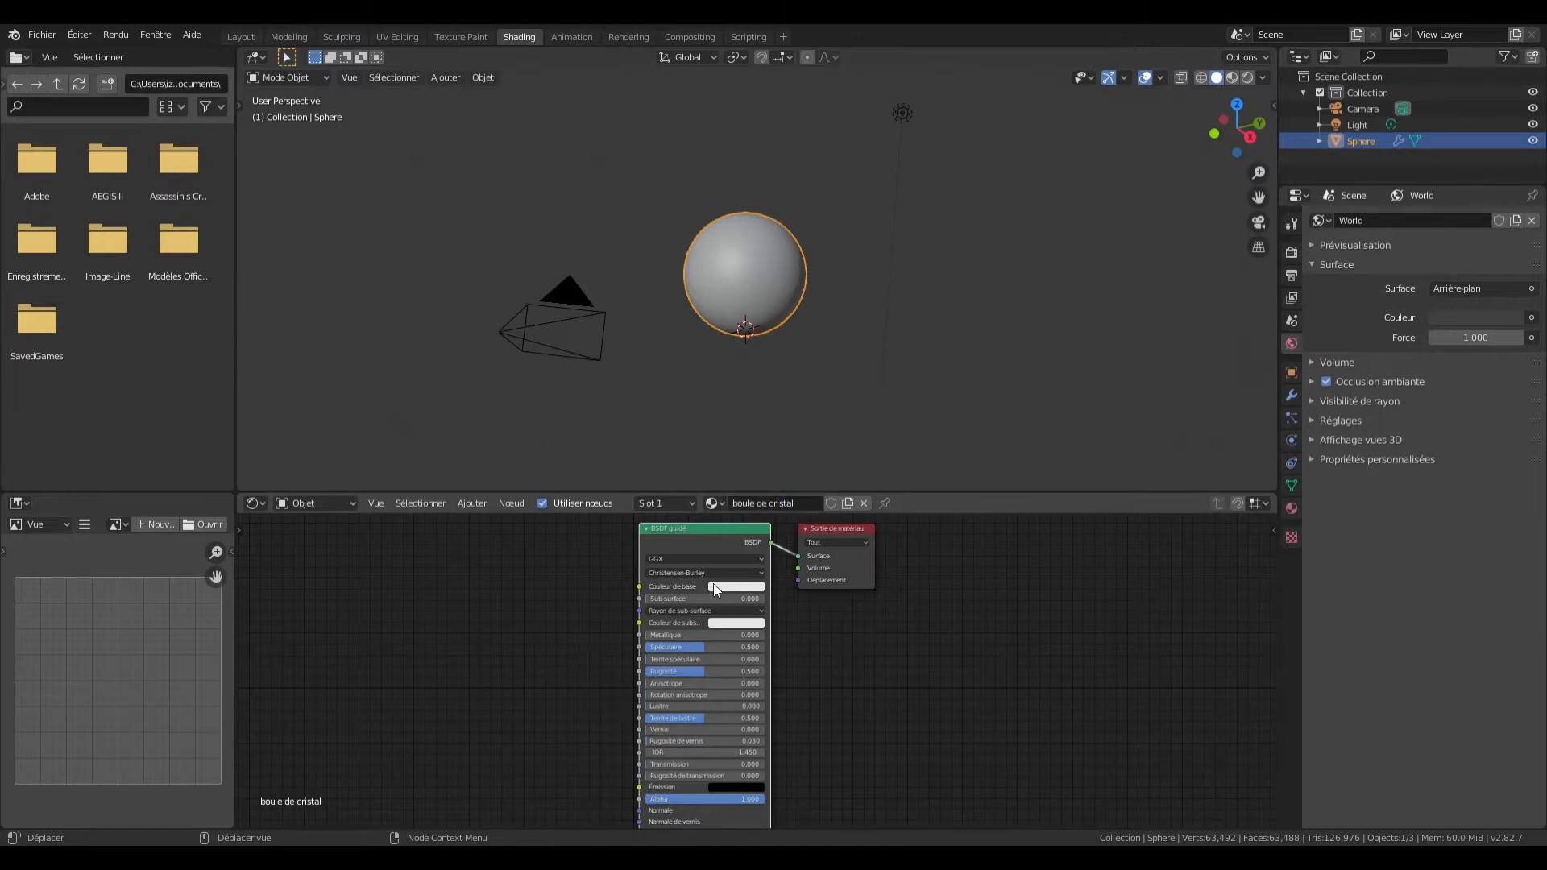
pyautogui.rightClick(694, 539)
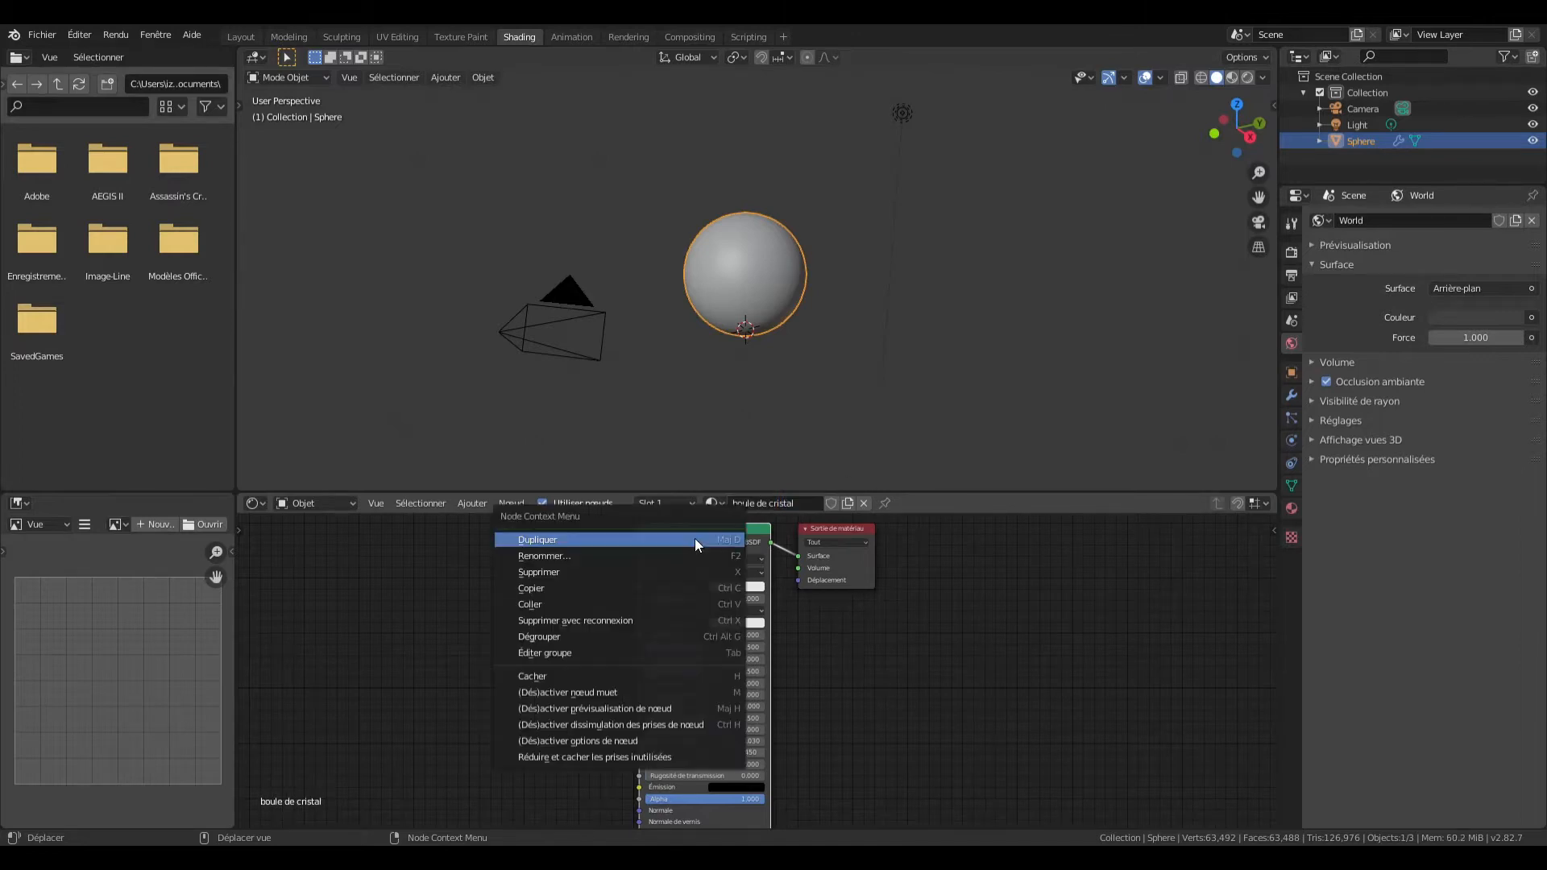
pyautogui.click(670, 572)
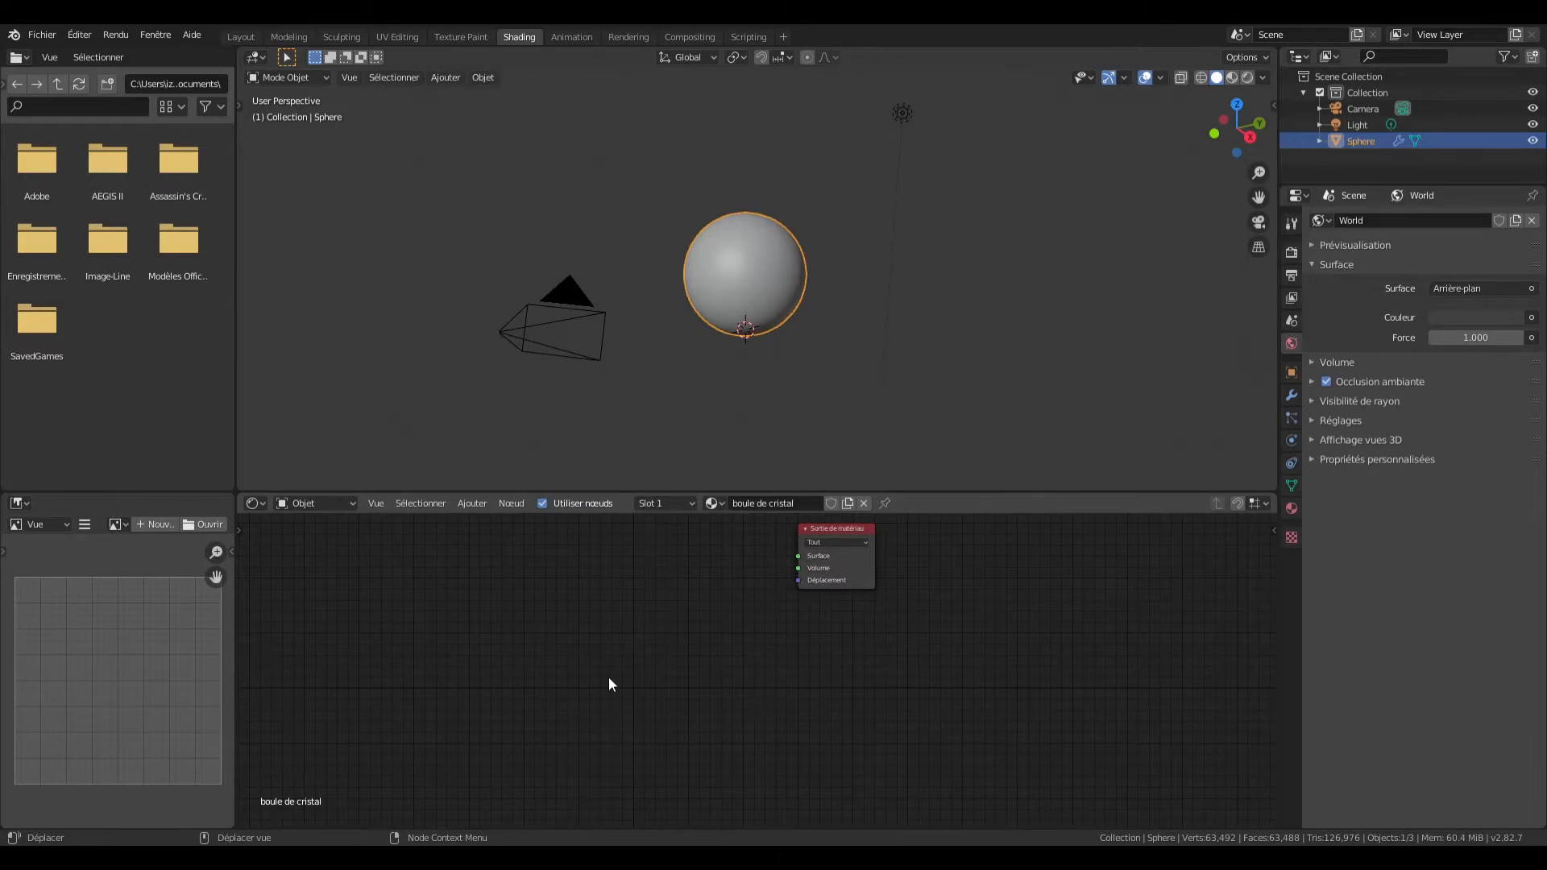
# Step: Add a Mix Shader node (Shader de mélange) to the material and place a duplicate of it beside the original
pyautogui.moveTo(607, 680); pyautogui.dragTo(712, 706, button='middle')
pyautogui.hotkey('shift', 'a')
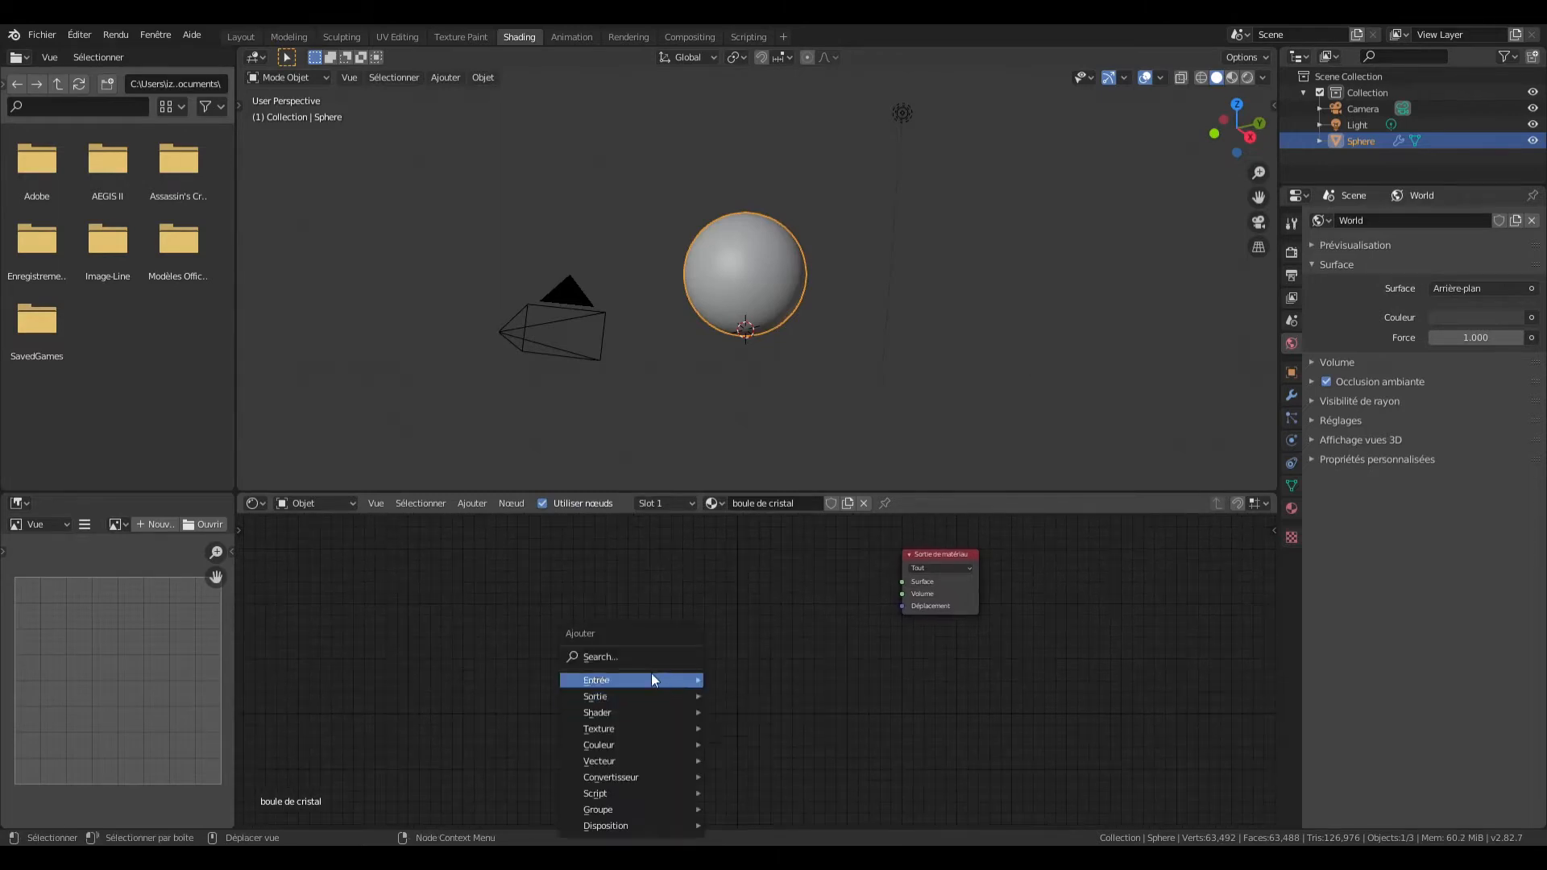
pyautogui.click(632, 652)
pyautogui.write('mél')
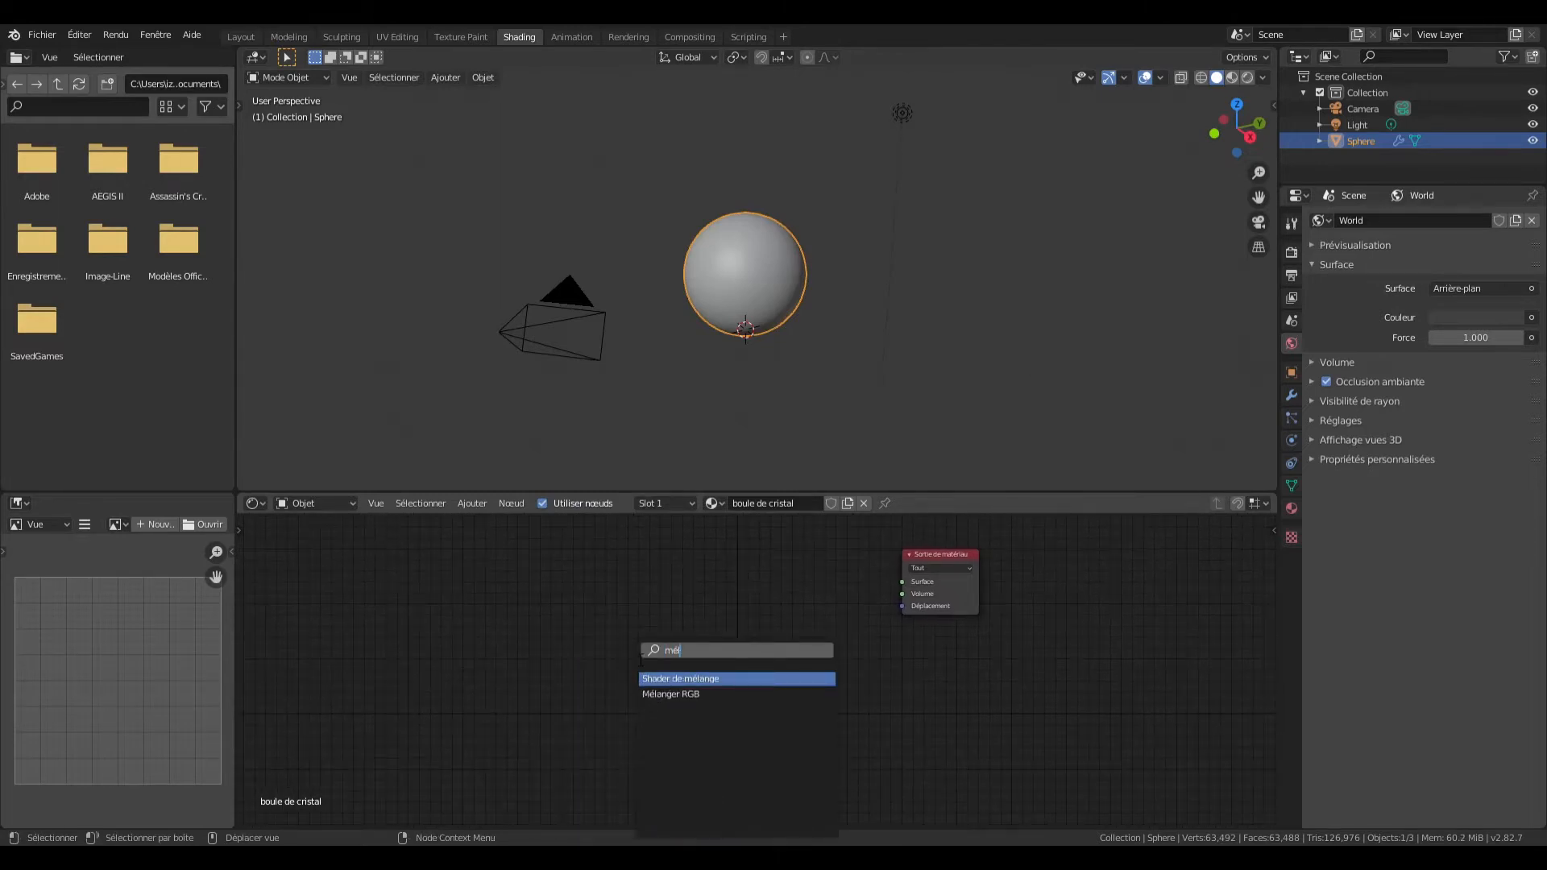
pyautogui.press('Return')
pyautogui.click(640, 659)
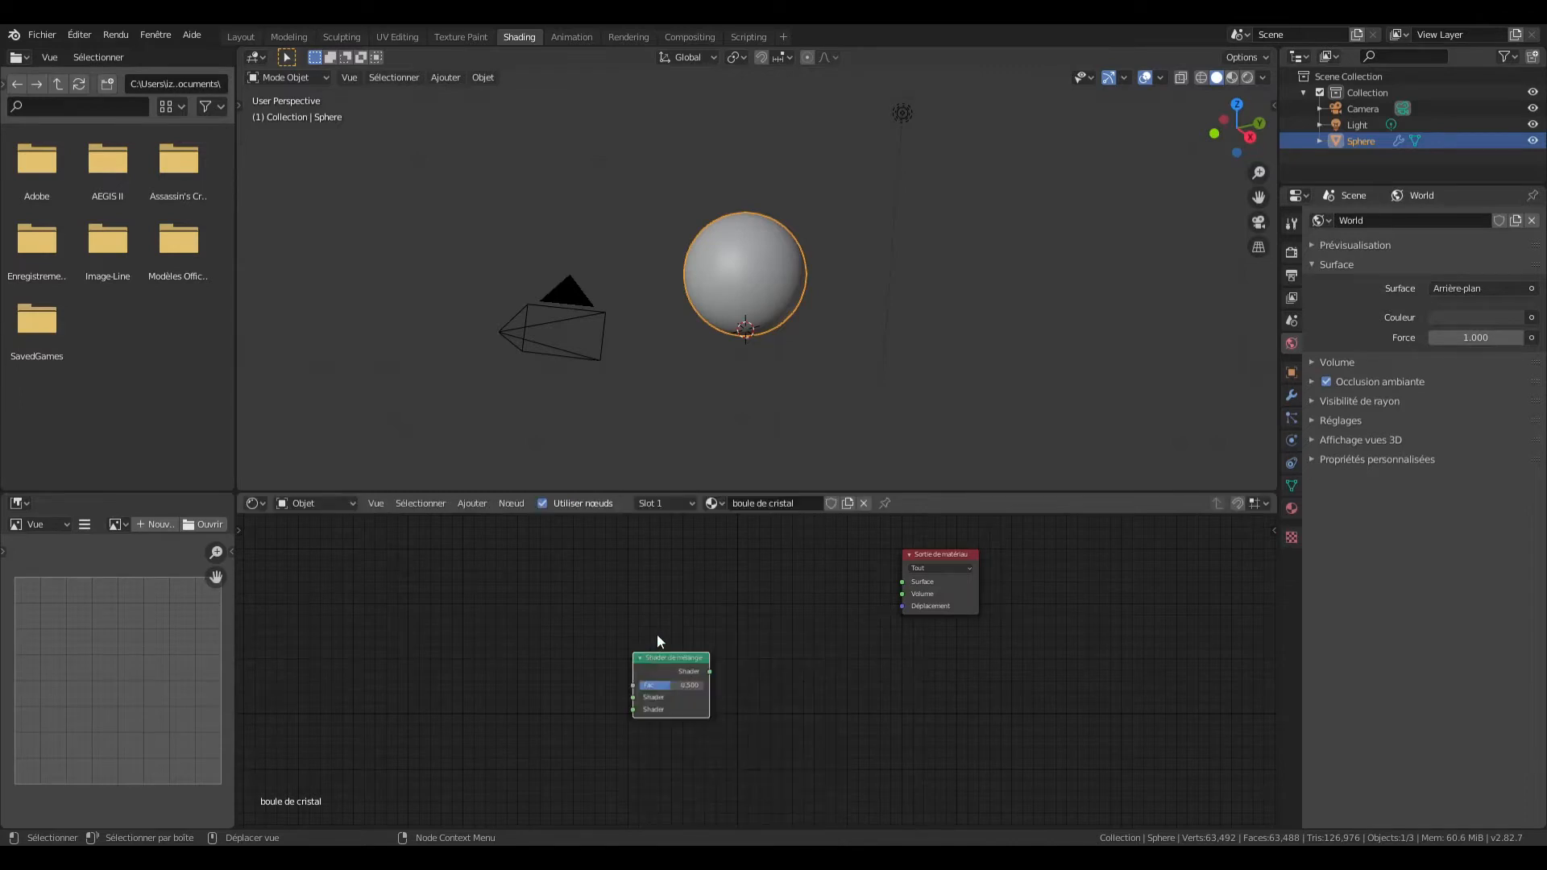
pyautogui.hotkey('shift', 'd')
pyautogui.click(501, 627)
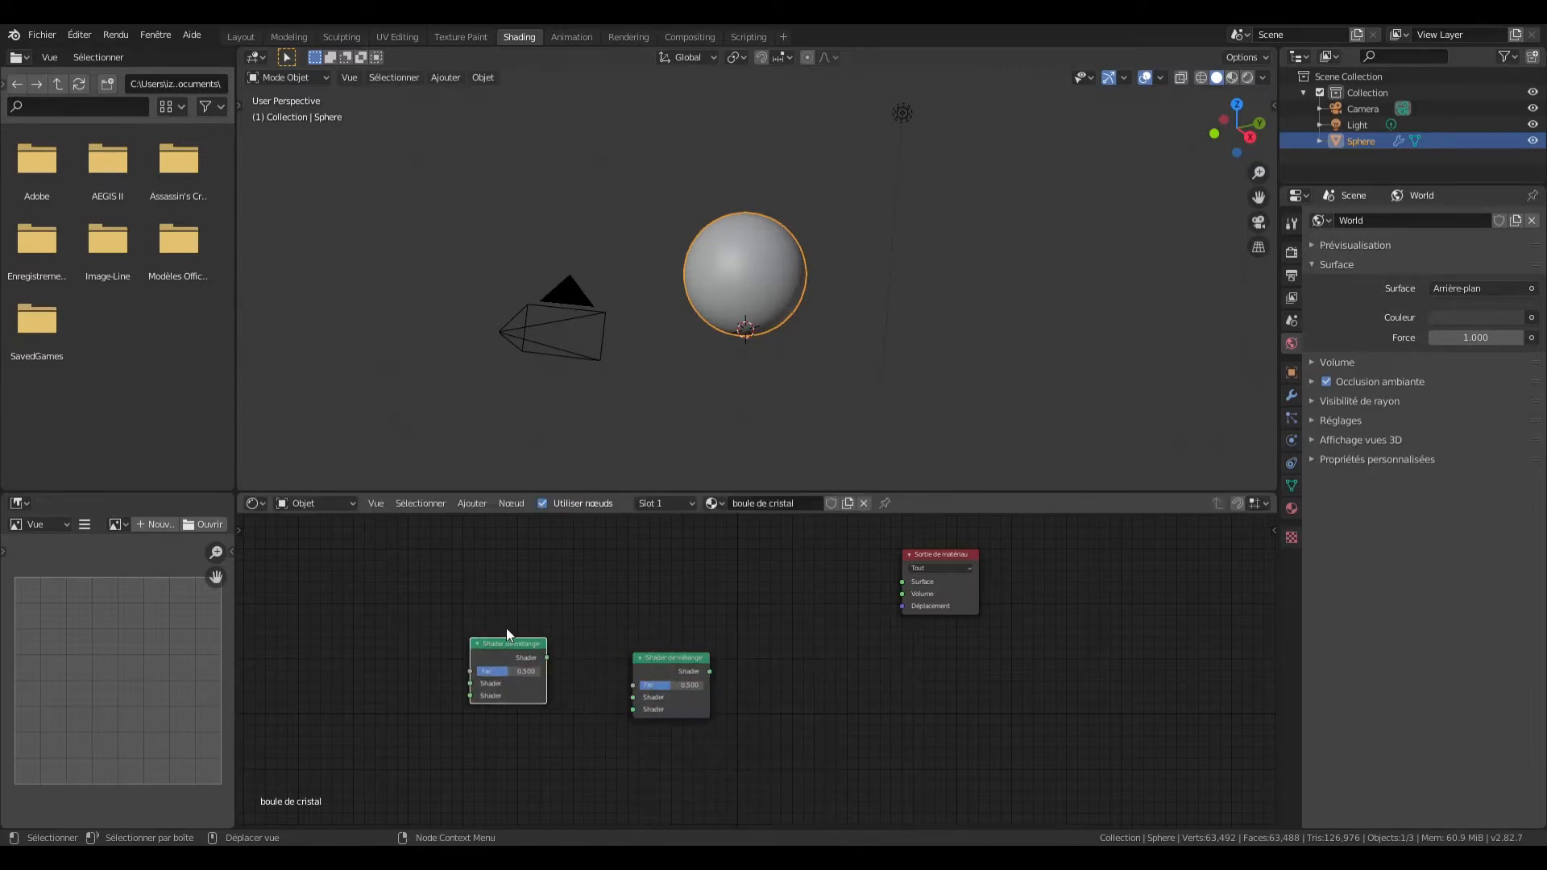
# Step: Link the original Mix Shader to the Material Output's Surface, feed the duplicate into its first shader input, and space the two nodes out
pyautogui.moveTo(656, 667); pyautogui.dragTo(901, 582)
pyautogui.moveTo(547, 658); pyautogui.dragTo(668, 622)
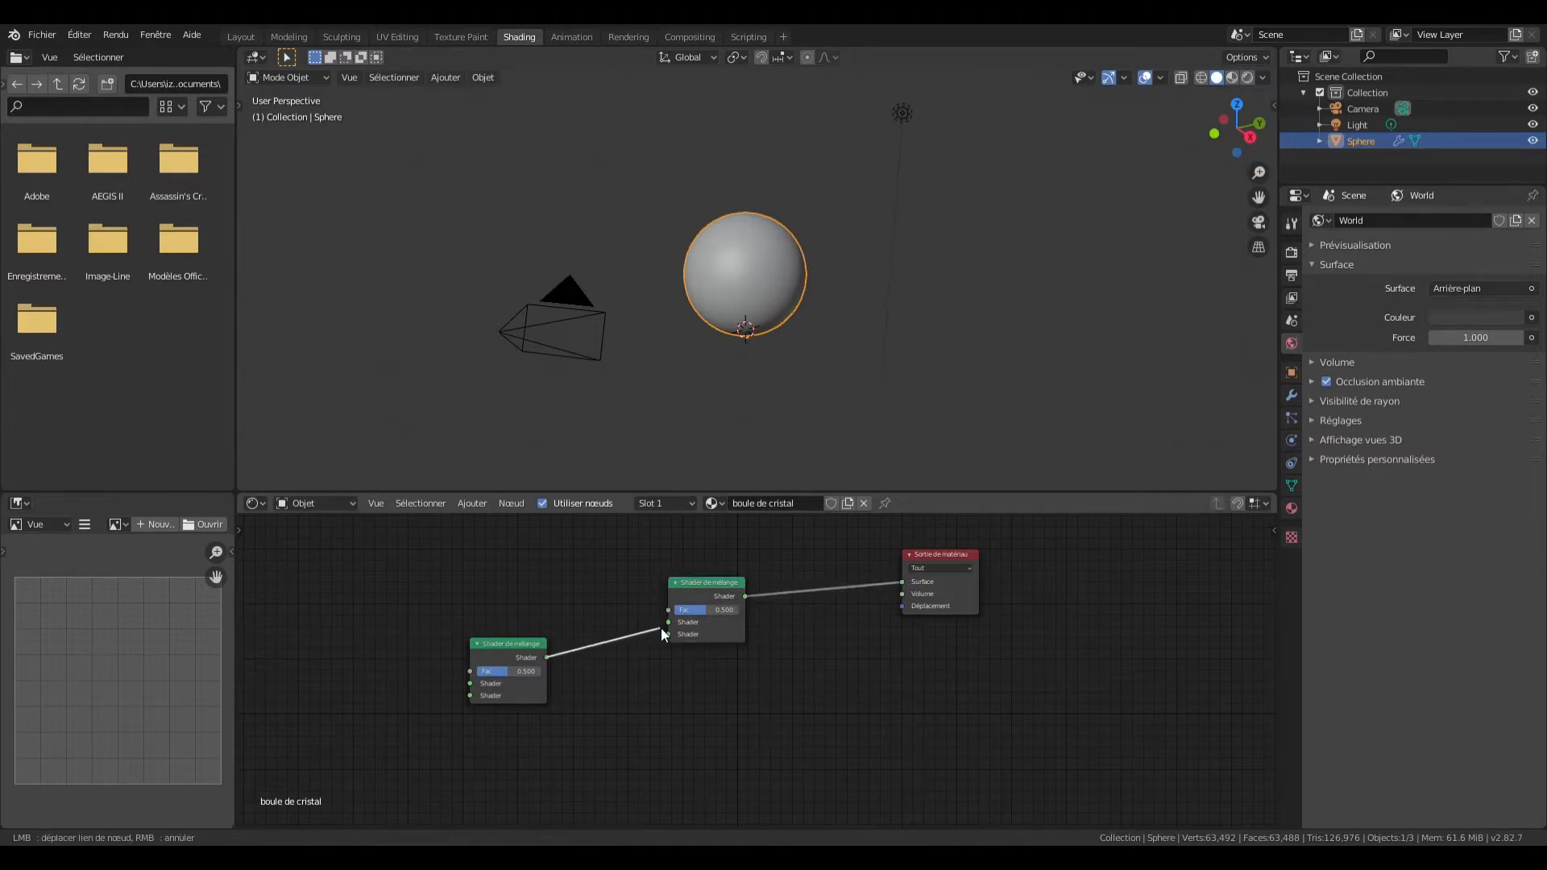
pyautogui.moveTo(510, 648); pyautogui.dragTo(583, 663)
pyautogui.moveTo(703, 593); pyautogui.dragTo(768, 598)
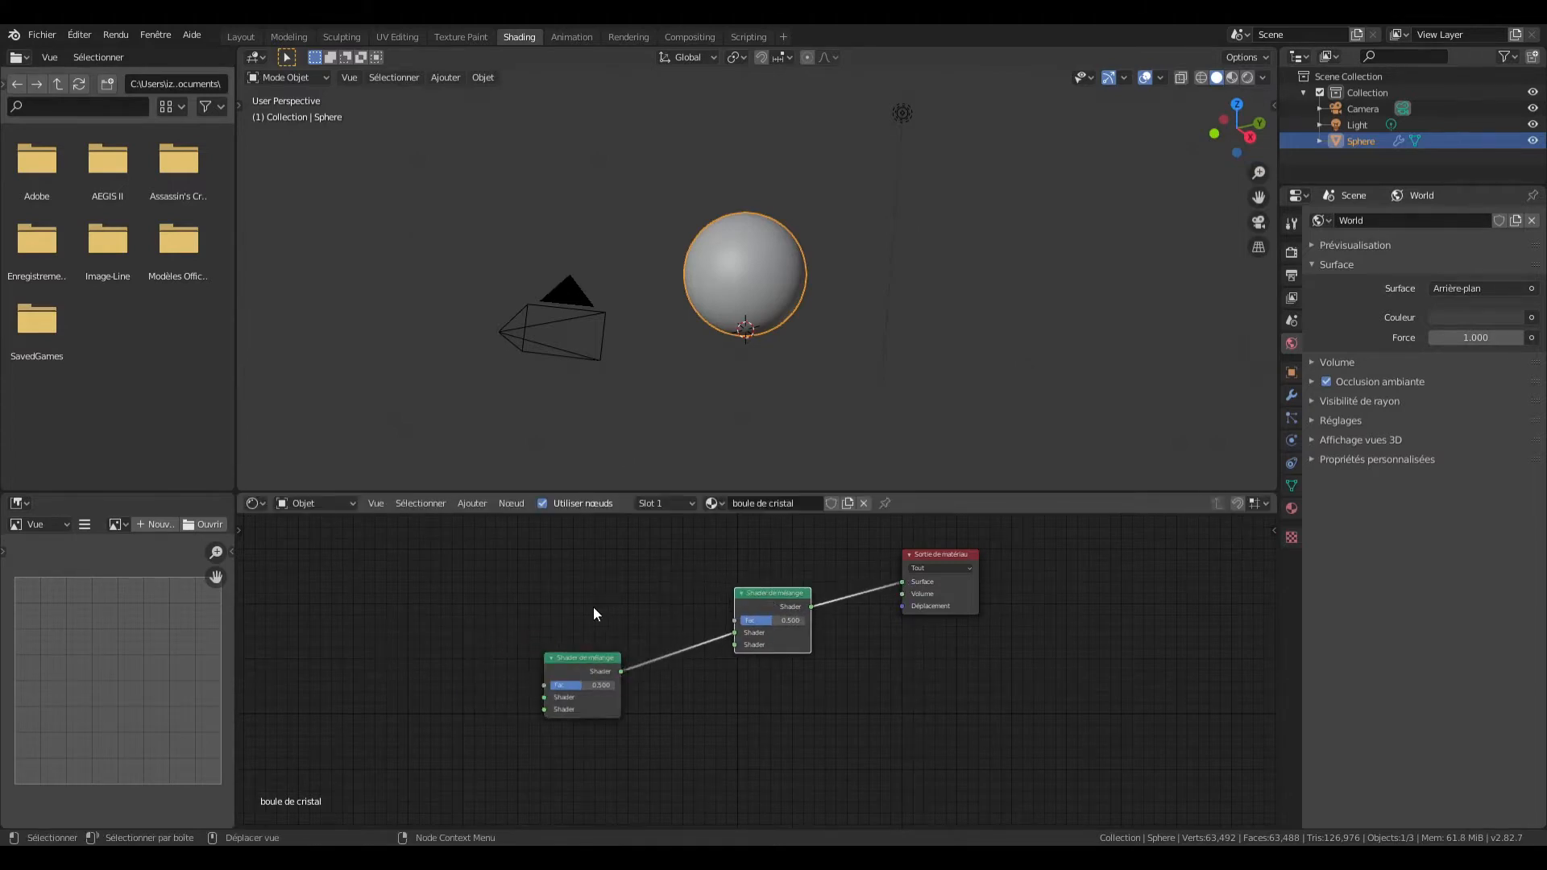
# Step: Add a Glass BSDF node (BSDF verre) and link it to the first shader input of the final Mix Shader
pyautogui.hotkey('shift', 'a')
pyautogui.moveTo(575, 677)
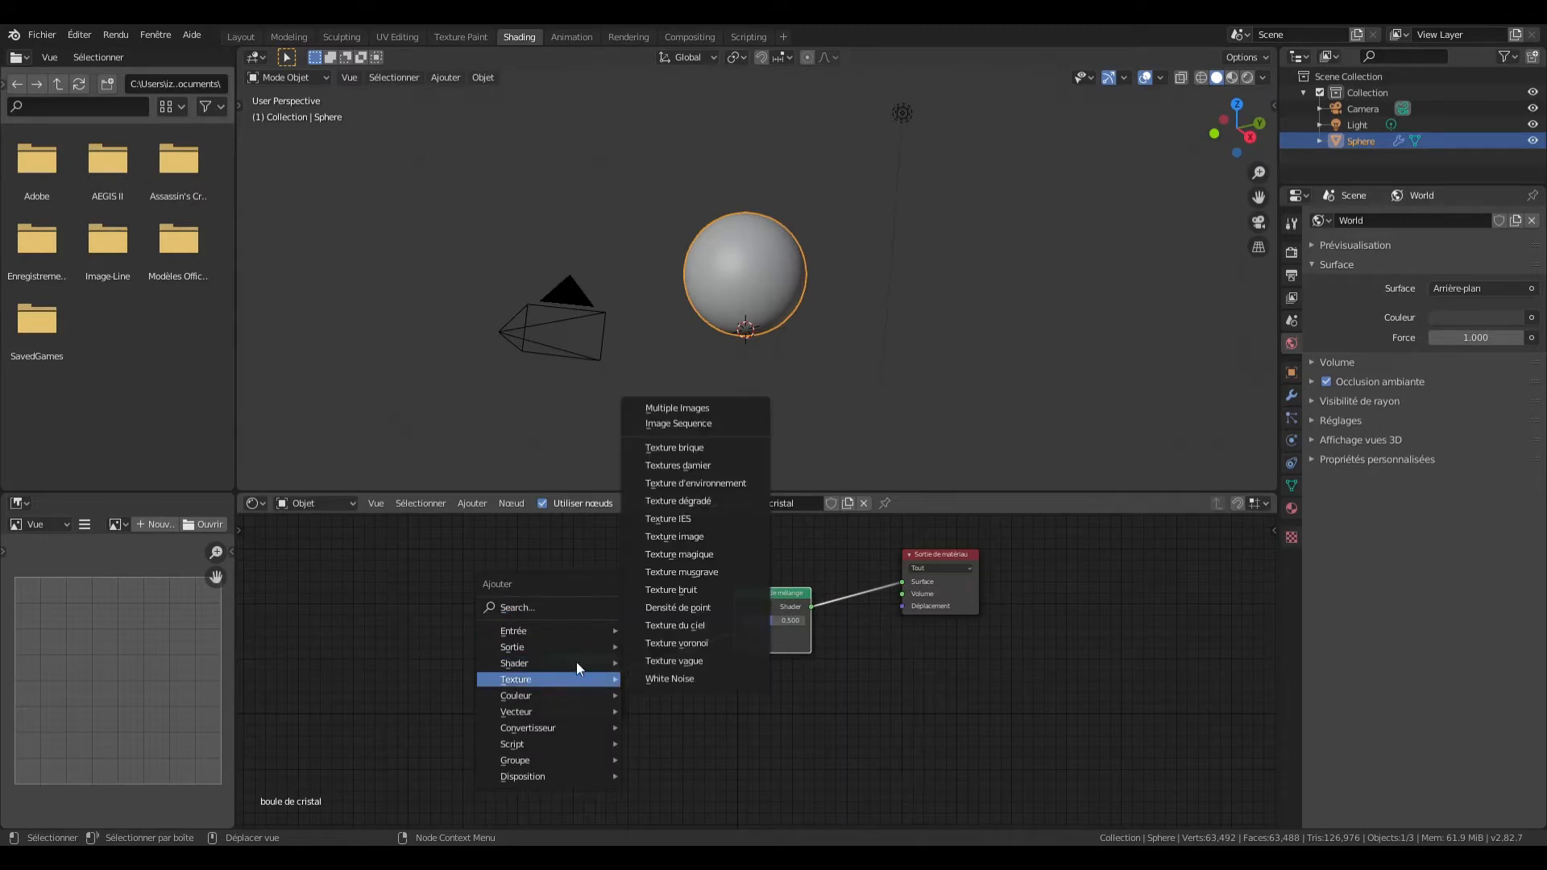
pyautogui.click(675, 396)
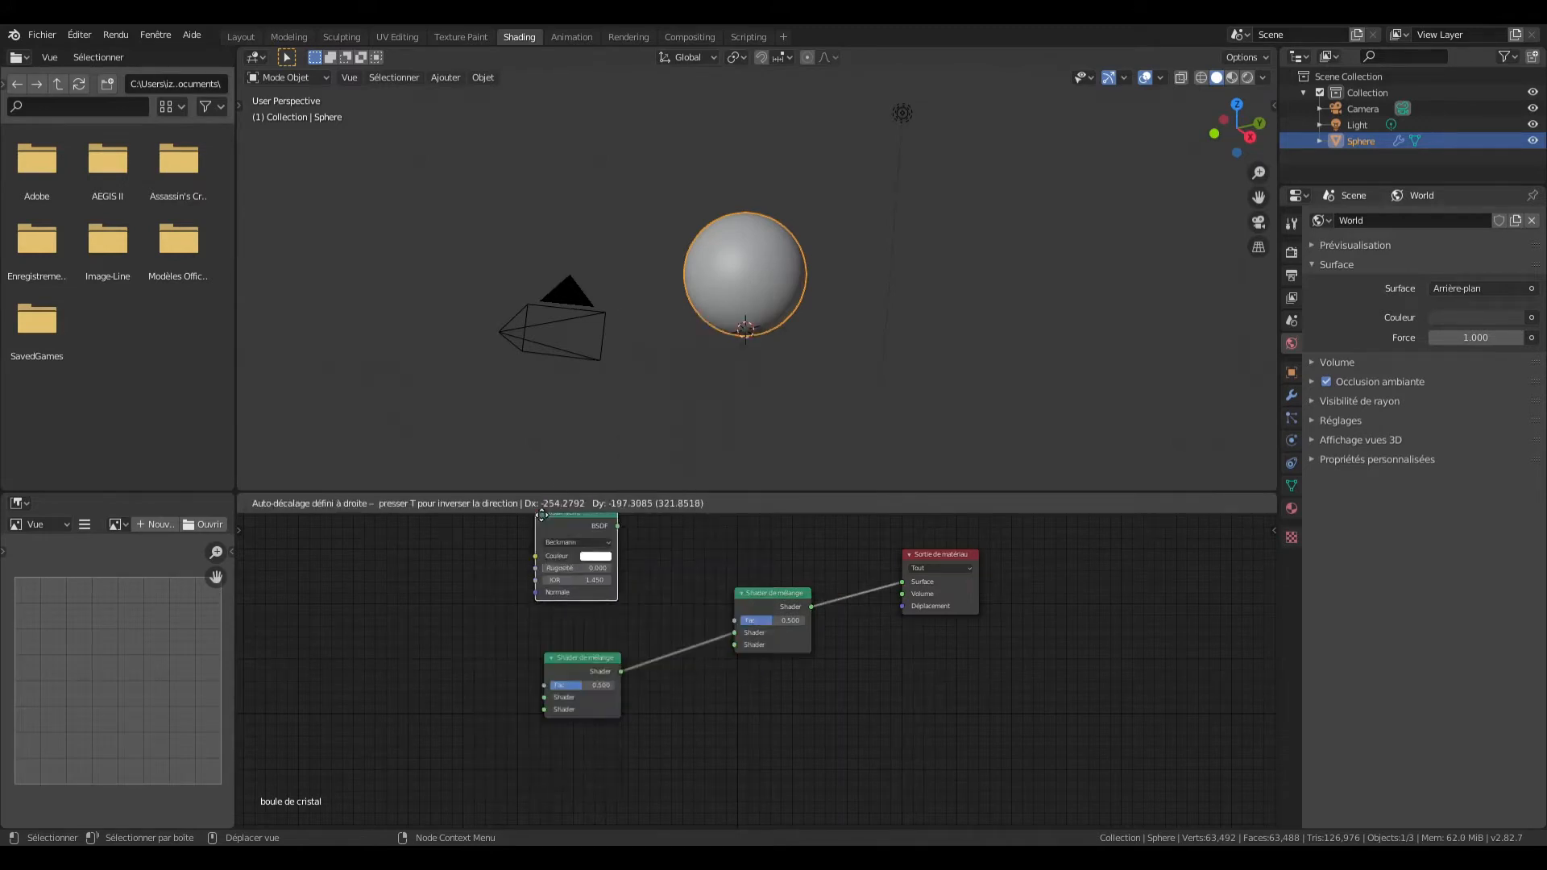
pyautogui.moveTo(598, 572); pyautogui.dragTo(734, 633)
pyautogui.moveTo(758, 591); pyautogui.dragTo(833, 683, button='middle')
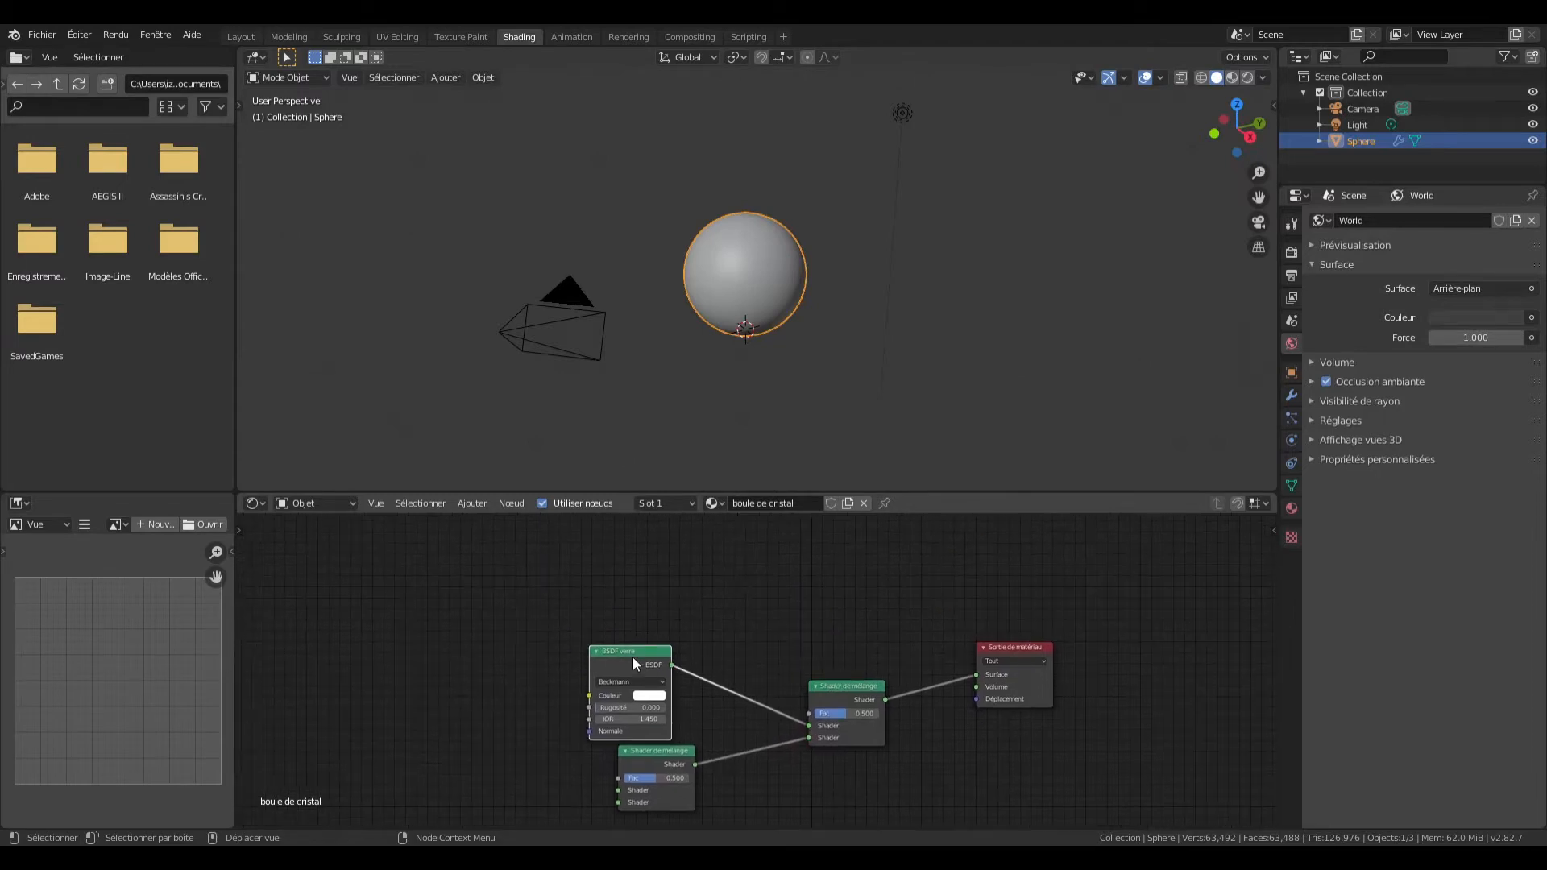
# Step: Add a Fresnel node, link its output to the final Mix Shader's Fac input, and set its IOR to 1.8
pyautogui.hotkey('shift', 'a')
pyautogui.moveTo(790, 617)
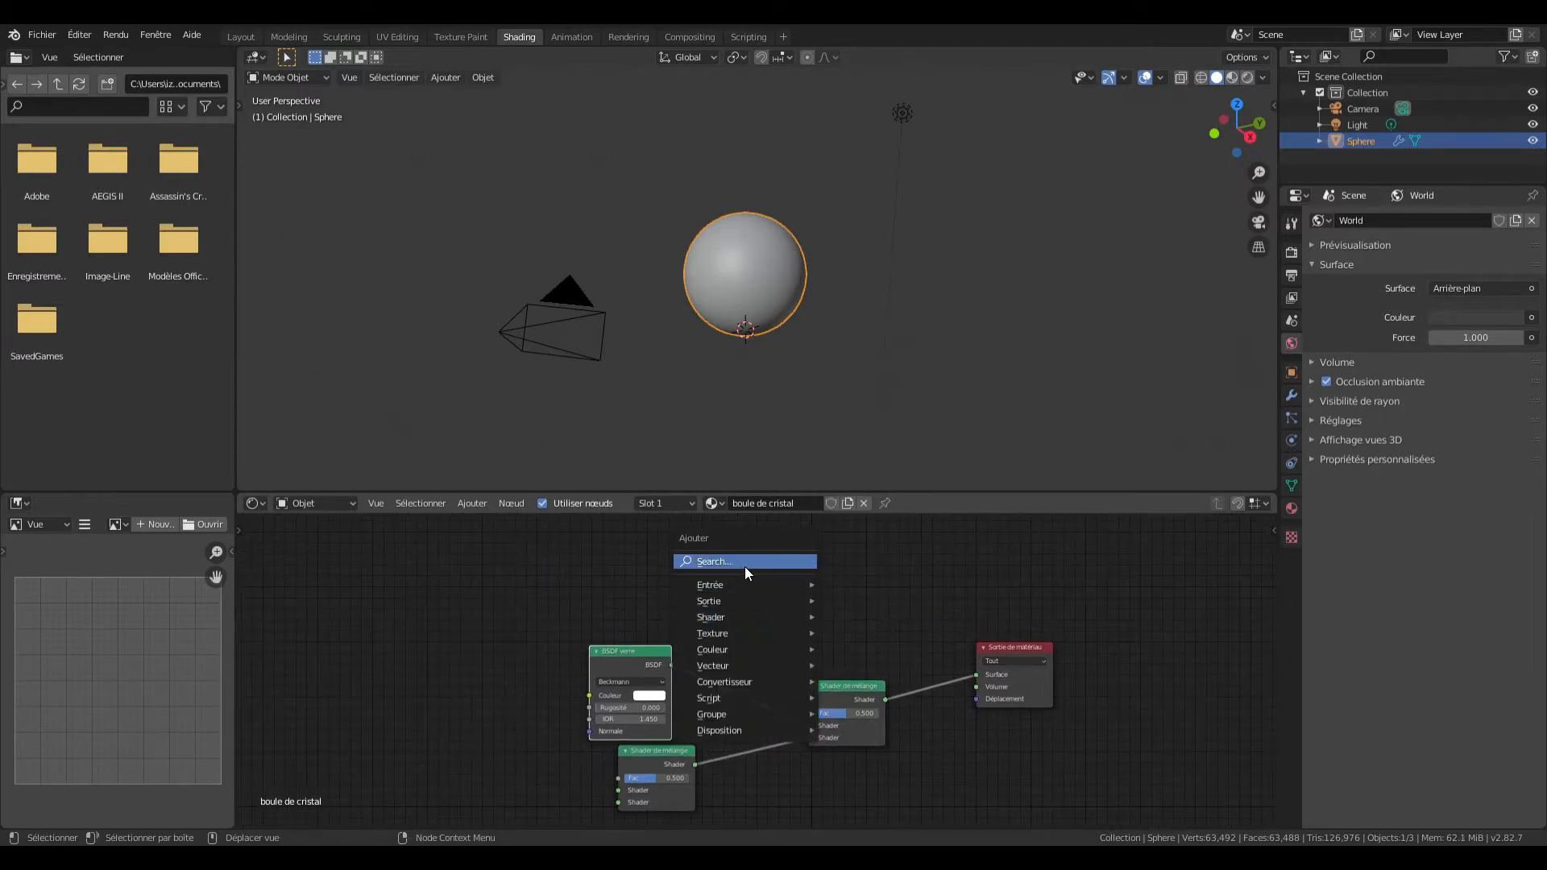
pyautogui.click(745, 564)
pyautogui.write('fre')
pyautogui.press('Return')
pyautogui.click(739, 582)
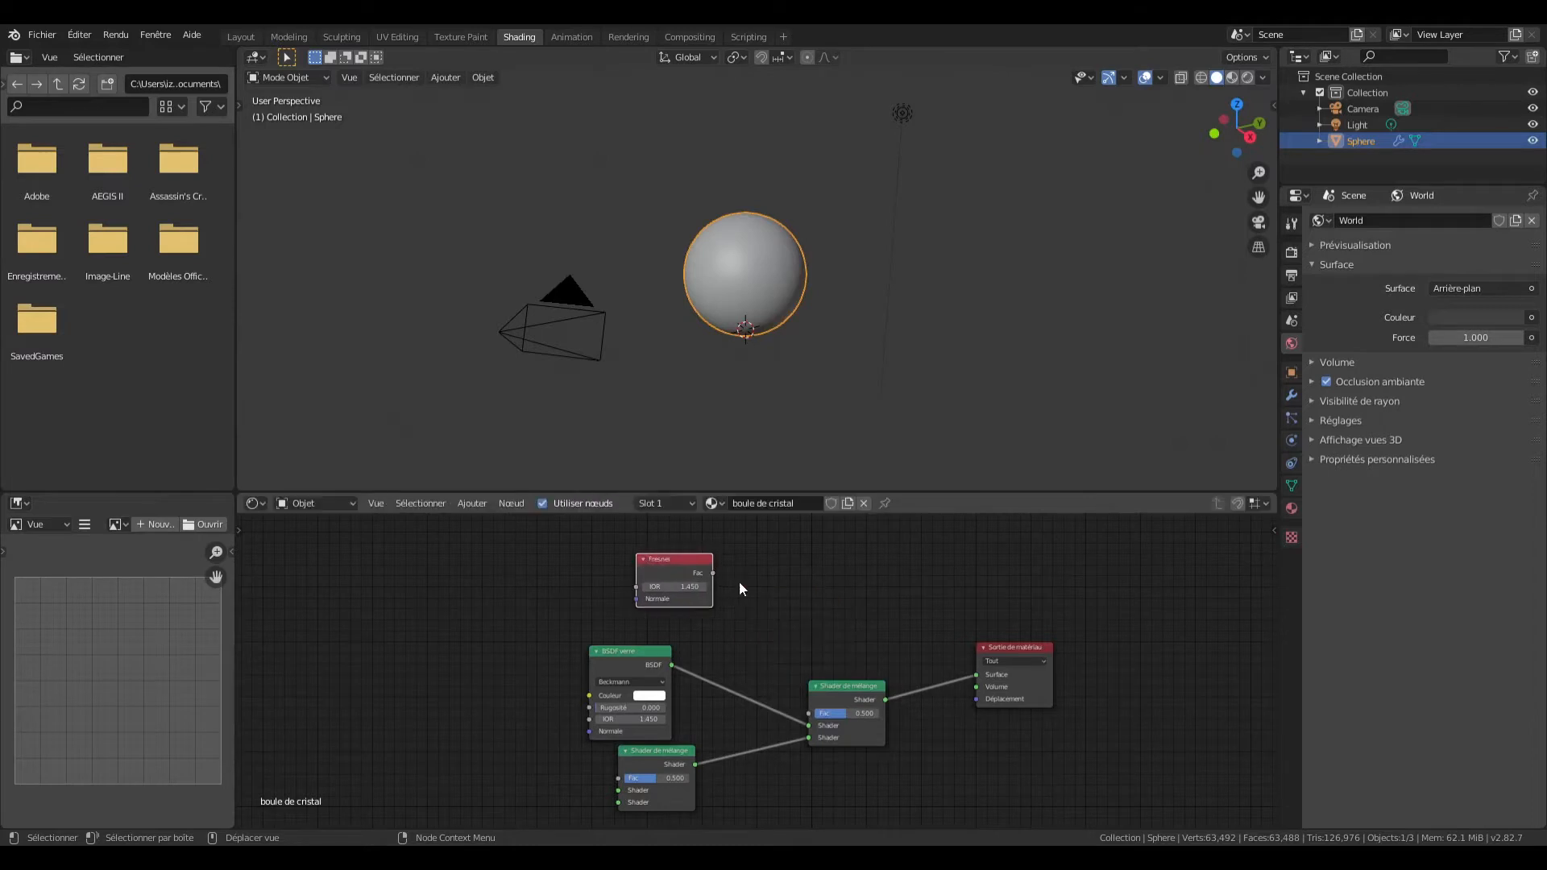
pyautogui.moveTo(714, 572); pyautogui.dragTo(808, 713)
pyautogui.click(665, 587)
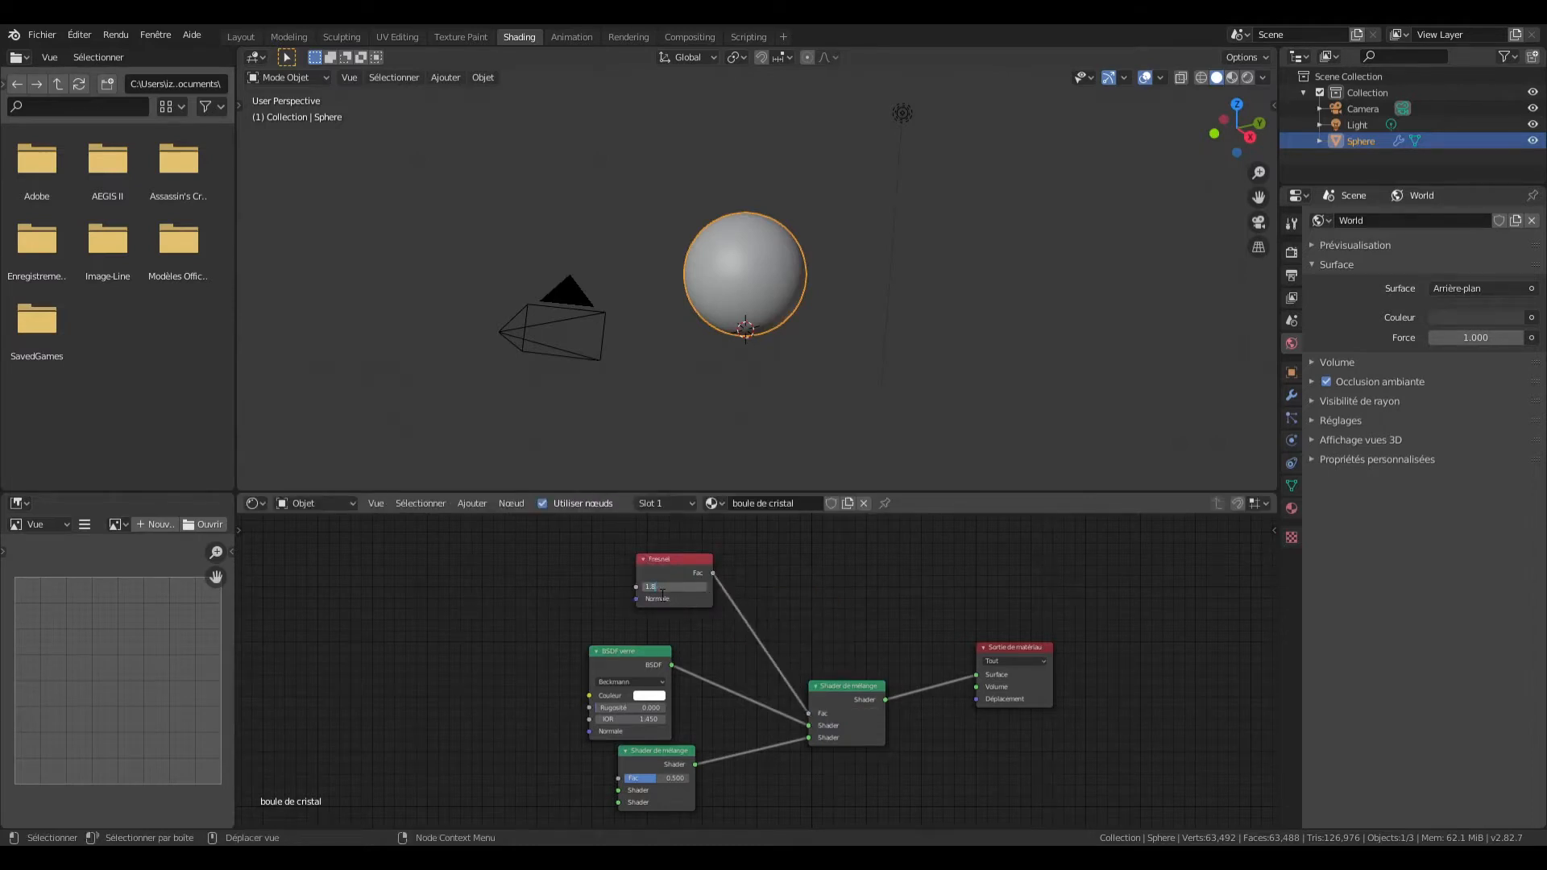
pyautogui.press('Return')
# Step: Move the unfed Mix Shader node down into the empty area below the Glass BSDF, keeping it expanded
pyautogui.moveTo(824, 626); pyautogui.dragTo(751, 730, button='middle')
pyautogui.moveTo(750, 585); pyautogui.dragTo(804, 621, button='middle')
pyautogui.click(685, 577)
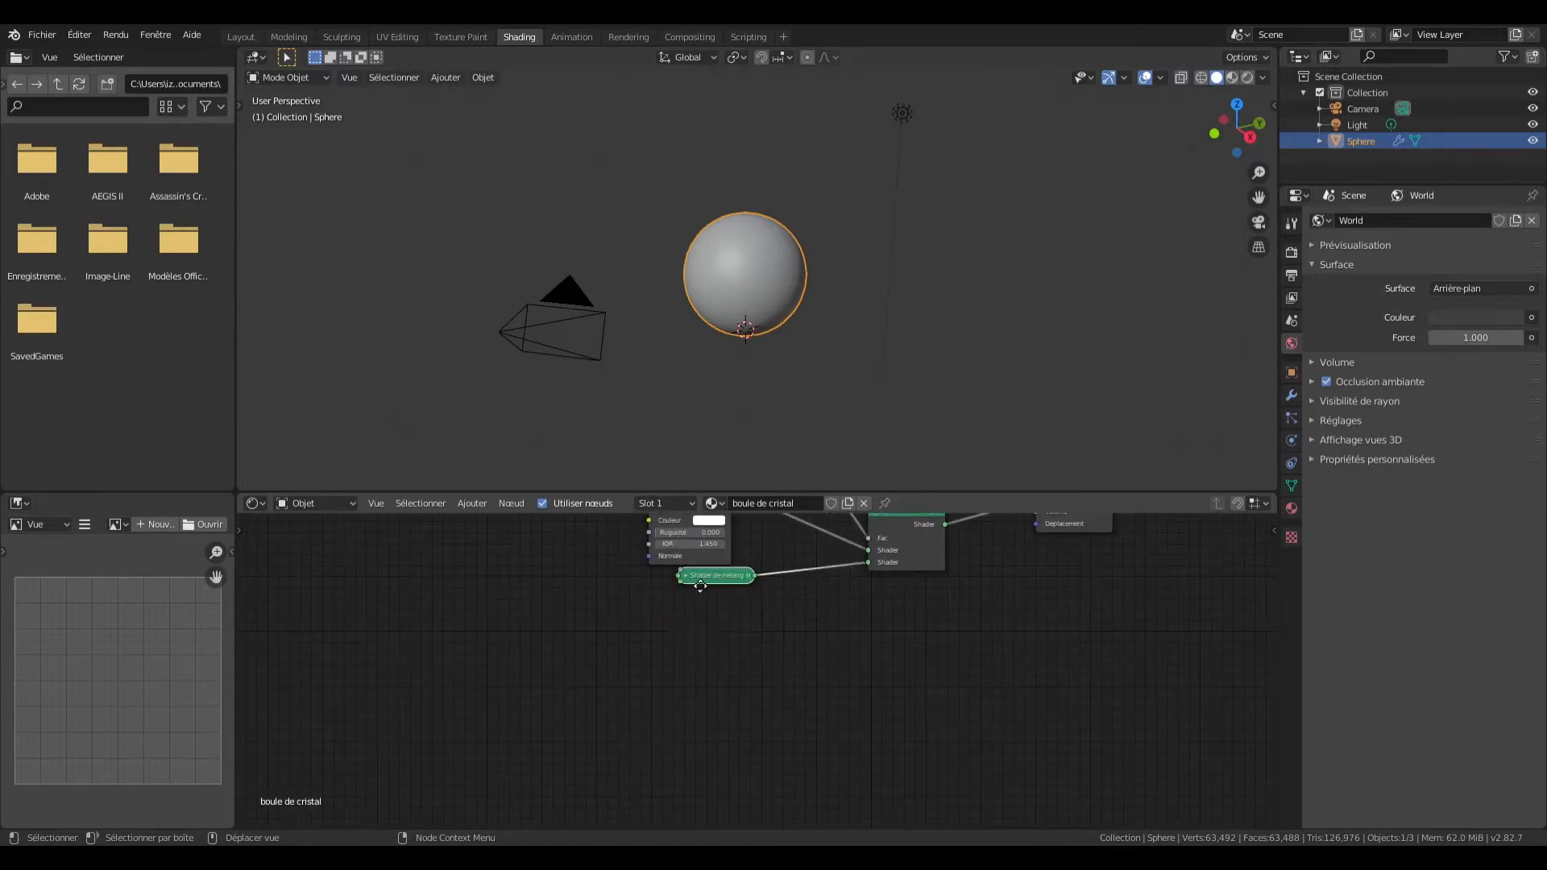
pyautogui.moveTo(690, 580); pyautogui.dragTo(830, 648)
pyautogui.click(822, 646)
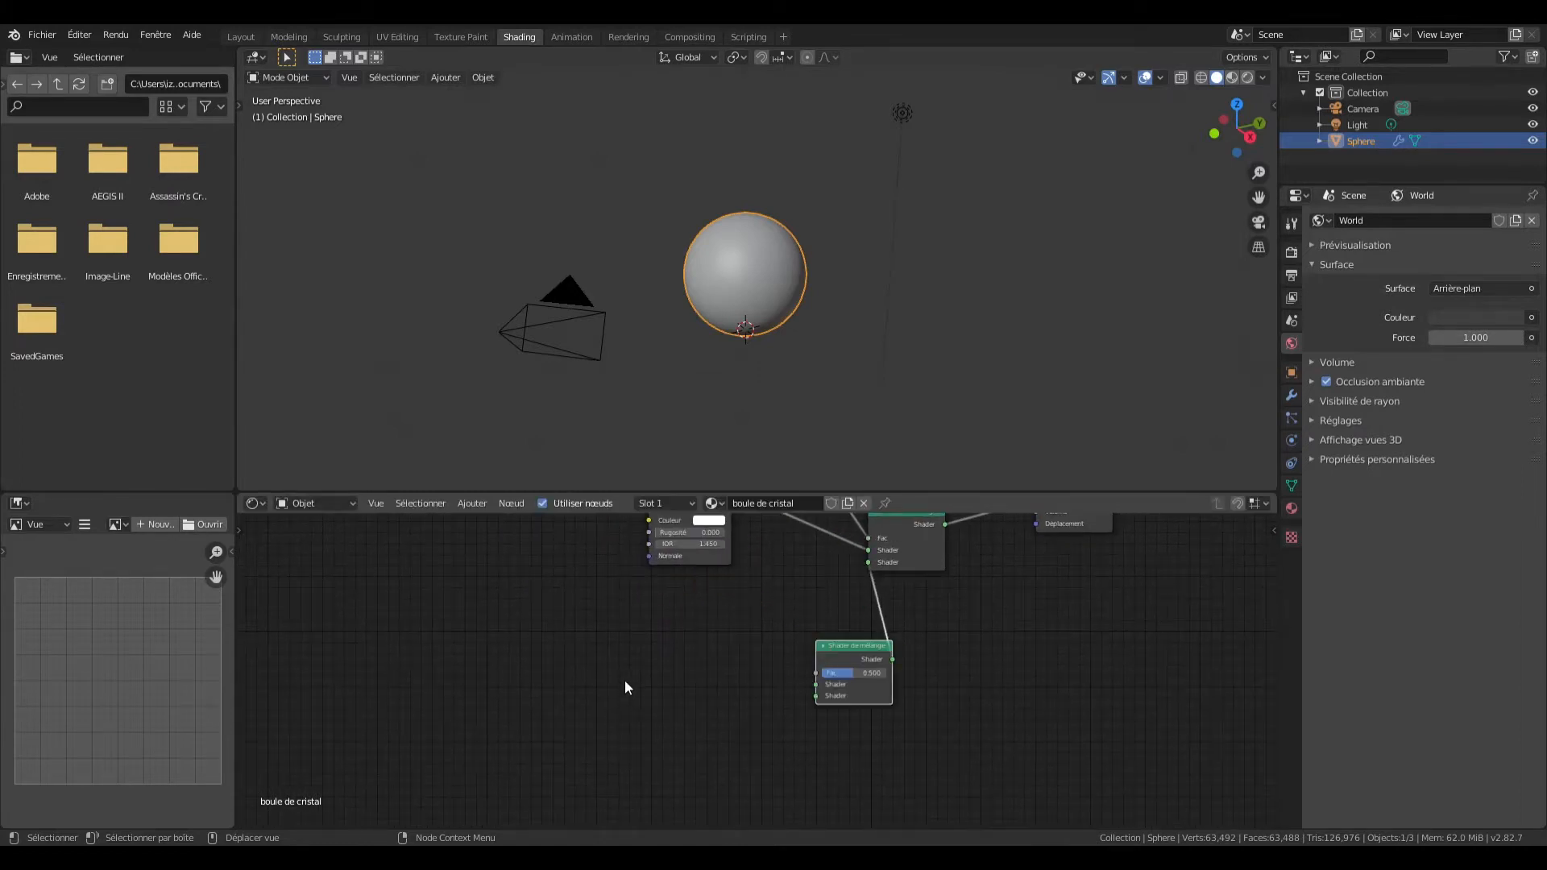
# Step: Add a Transparent BSDF node (BSDF transparence) and link it to the lower Mix Shader's first shader input
pyautogui.hotkey('shift', 'a')
pyautogui.moveTo(630, 714)
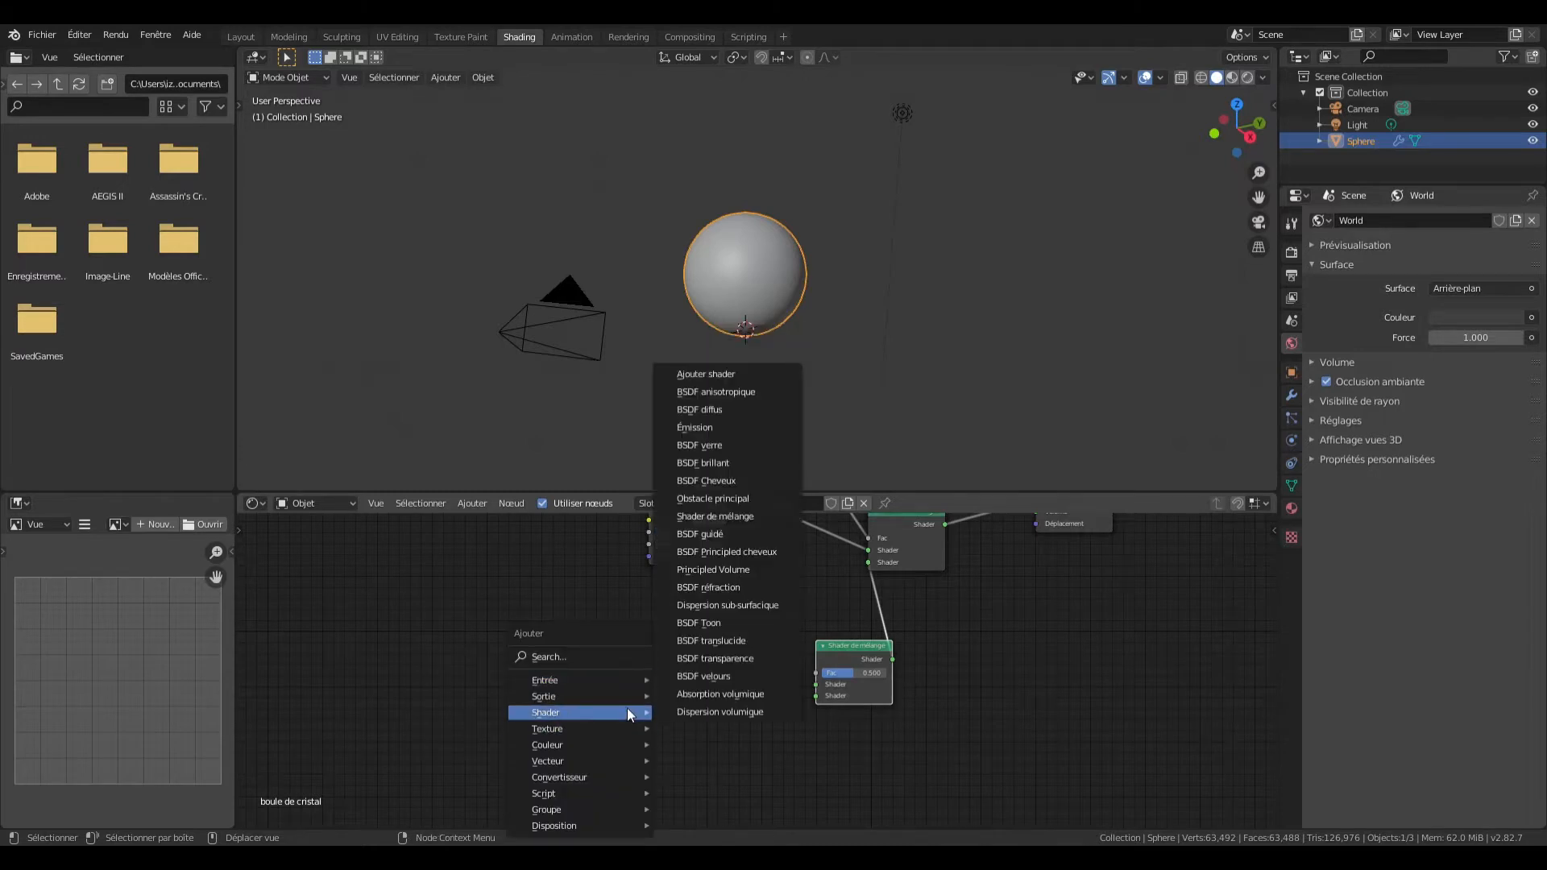
pyautogui.click(711, 659)
pyautogui.click(679, 655)
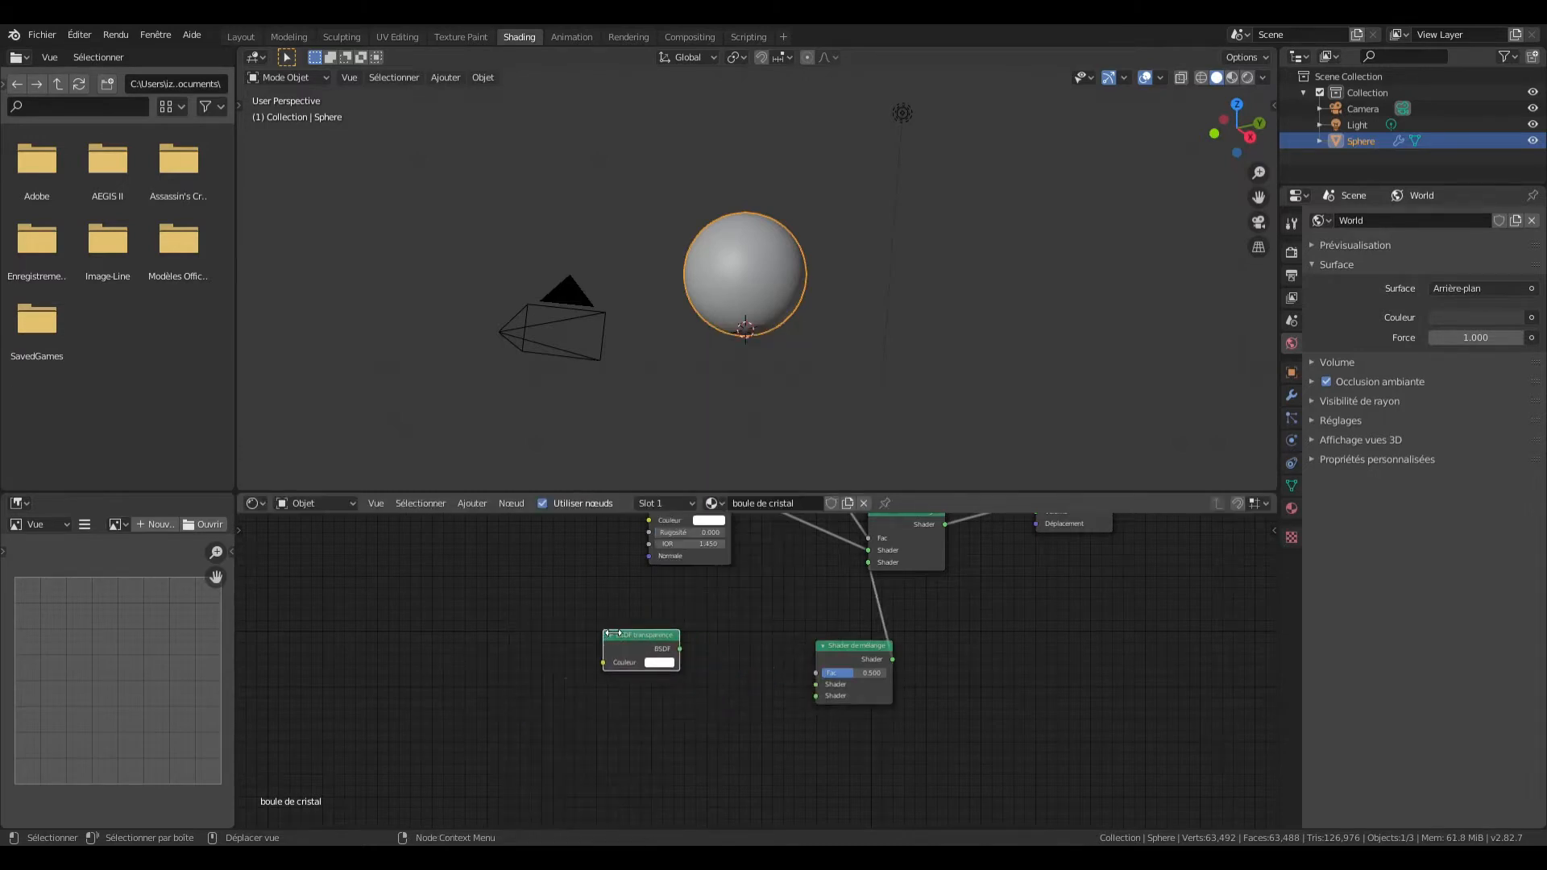
pyautogui.moveTo(680, 650); pyautogui.dragTo(816, 684)
# Step: Link a new Glossy BSDF (BSDF brillant) with roughness 0 to the lower Mix Shader's second shader input and set that mix factor to 0.05
pyautogui.hotkey('shift', 'a')
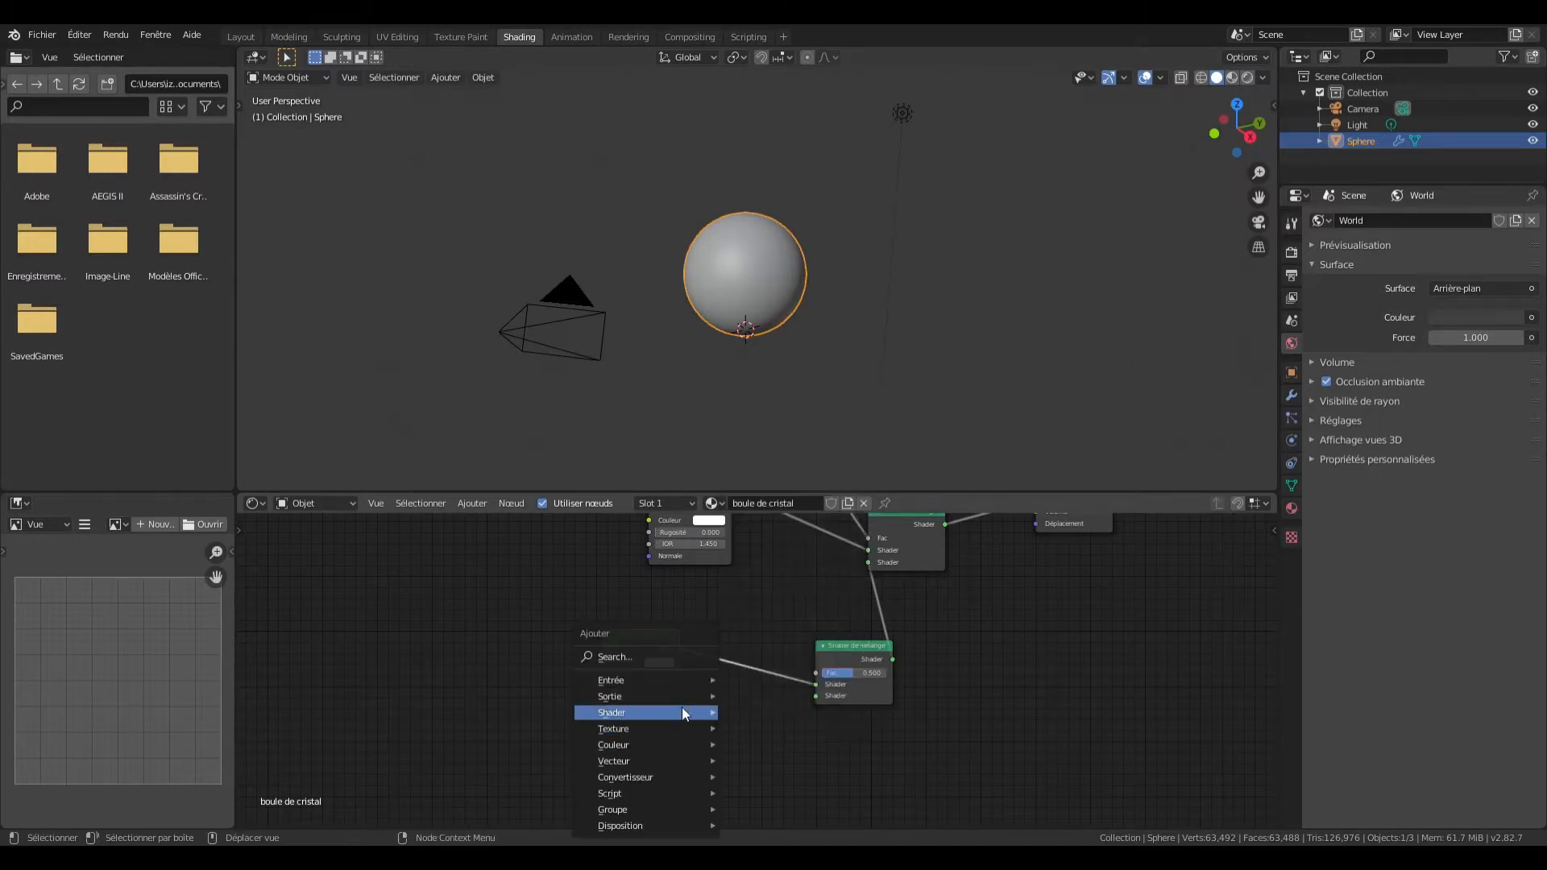
pyautogui.moveTo(682, 710)
pyautogui.click(782, 462)
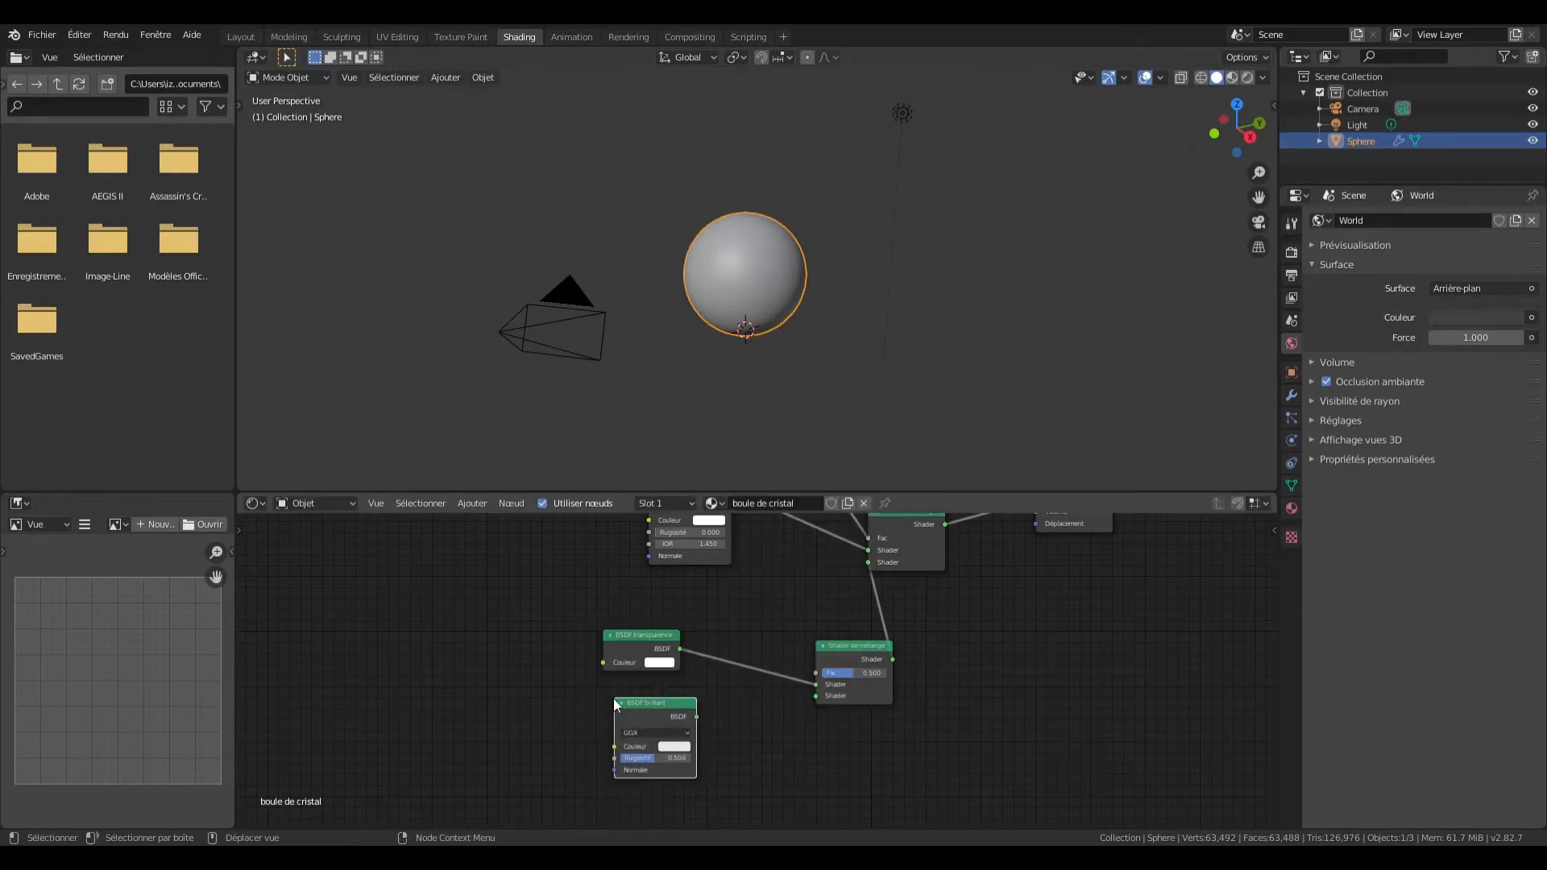
pyautogui.moveTo(697, 717); pyautogui.dragTo(840, 687)
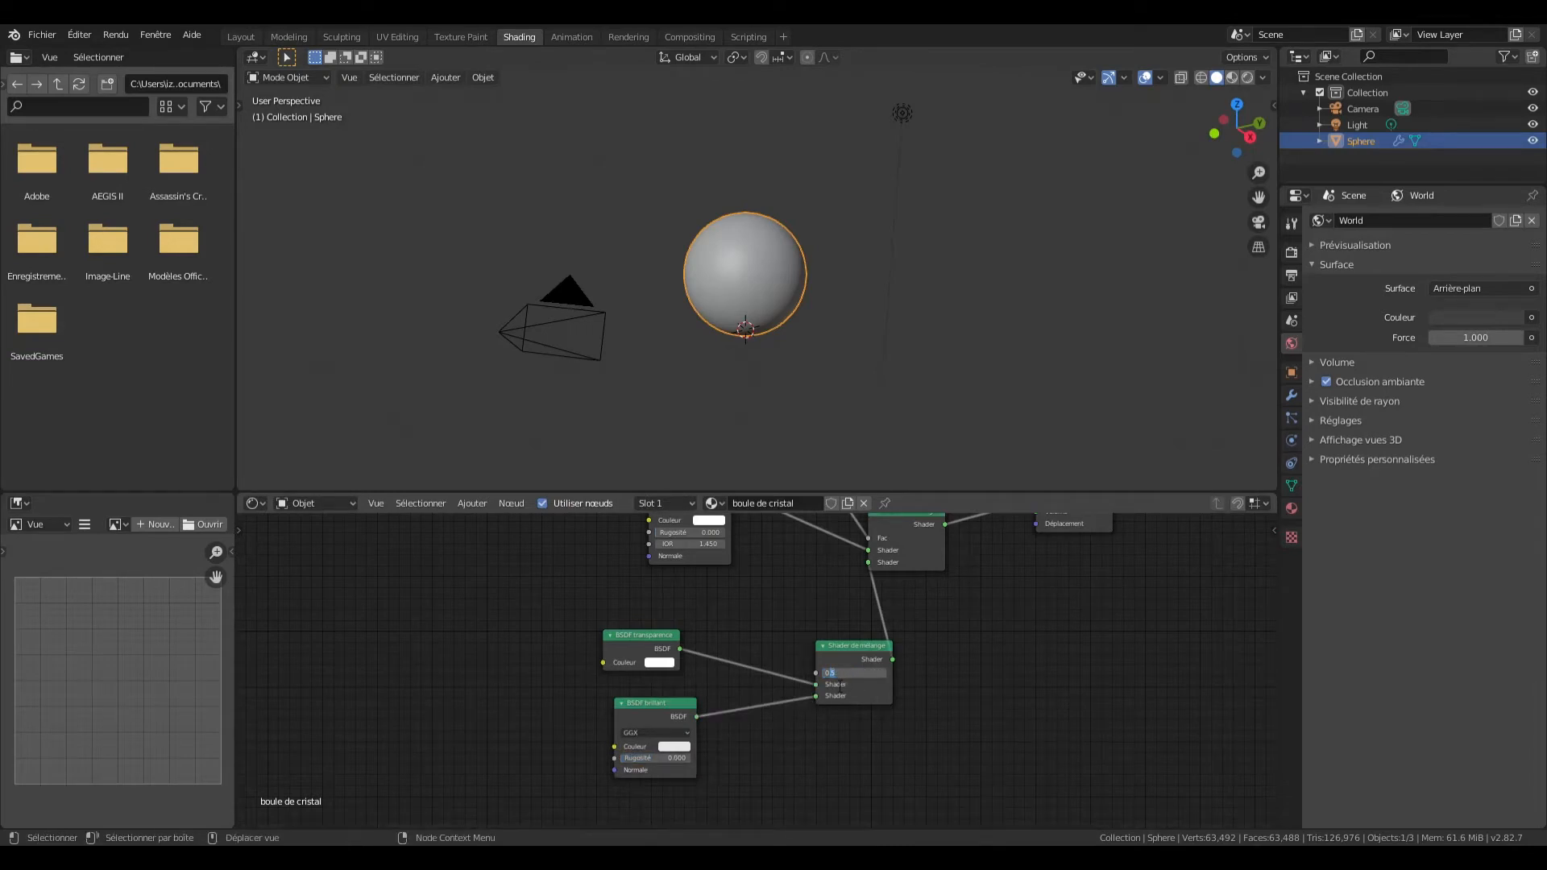
pyautogui.write('.05')
pyautogui.press('Return')
# Step: Change the Glass BSDF's colour from white to a saturated orange
pyautogui.moveTo(1046, 650); pyautogui.dragTo(1033, 803, button='middle')
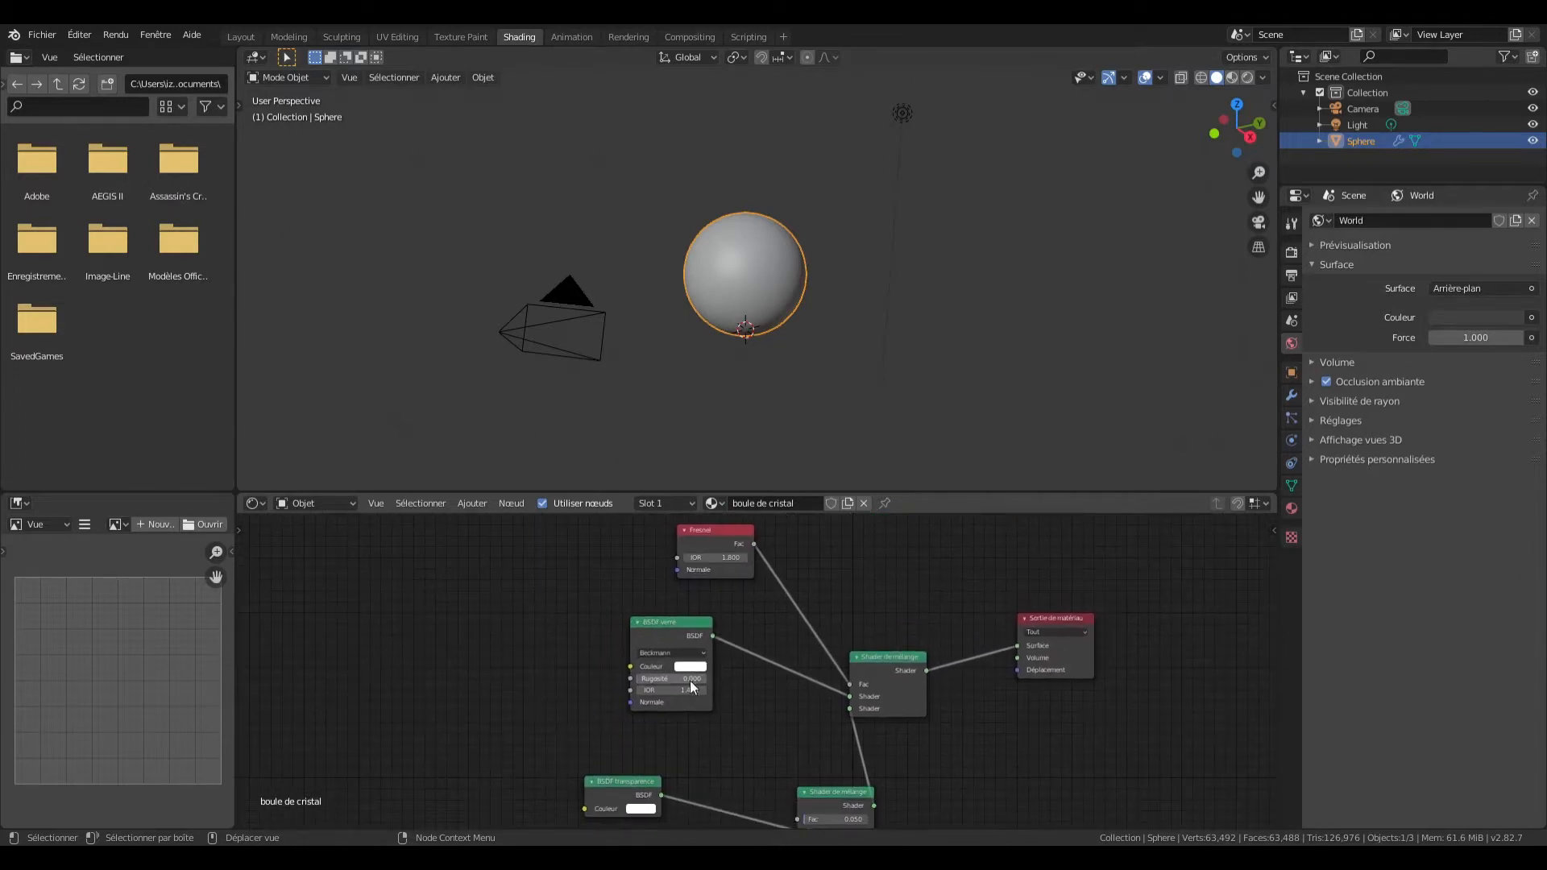
pyautogui.click(690, 666)
pyautogui.moveTo(712, 562); pyautogui.dragTo(708, 577)
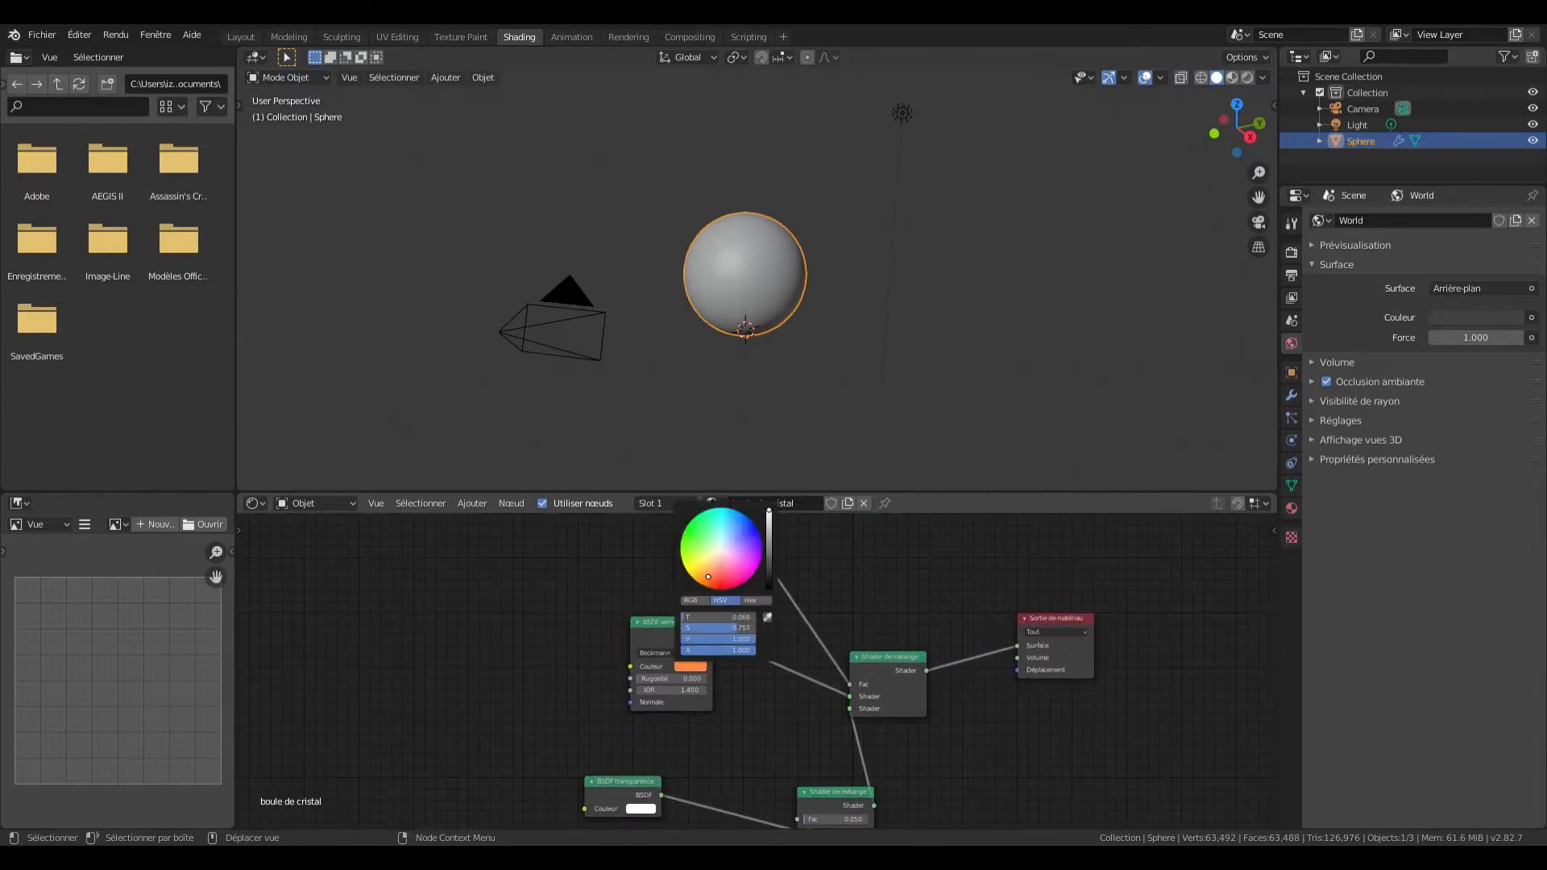
# Step: Preview the sphere up close in Rendered shading, switching the 3D view to Material Preview at the end
pyautogui.press('z')
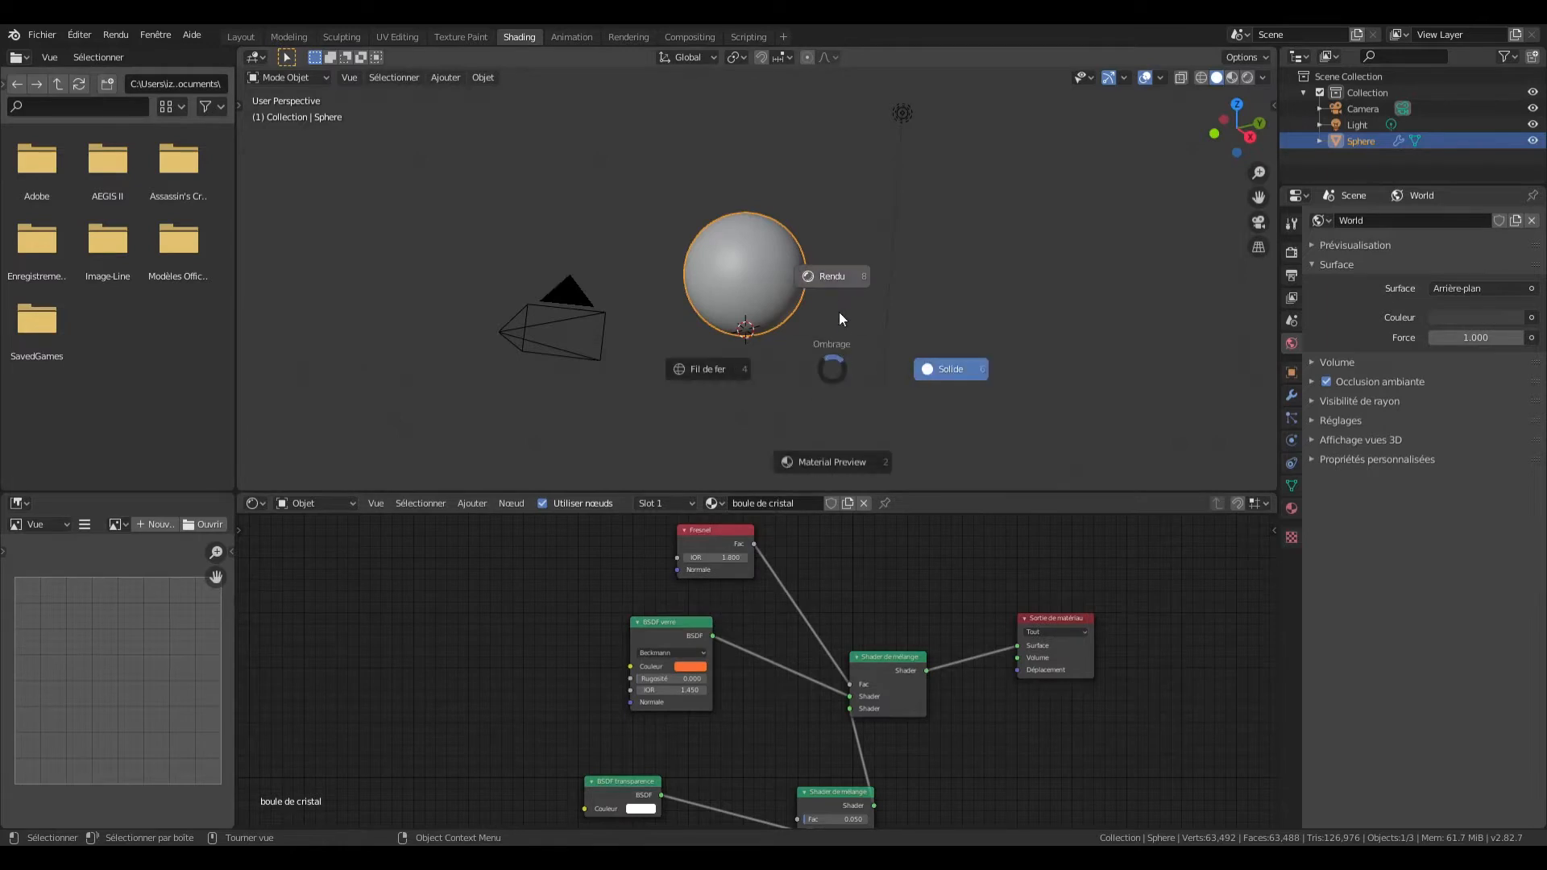
pyautogui.click(815, 274)
pyautogui.scroll(8, 814, 274)
pyautogui.press('z')
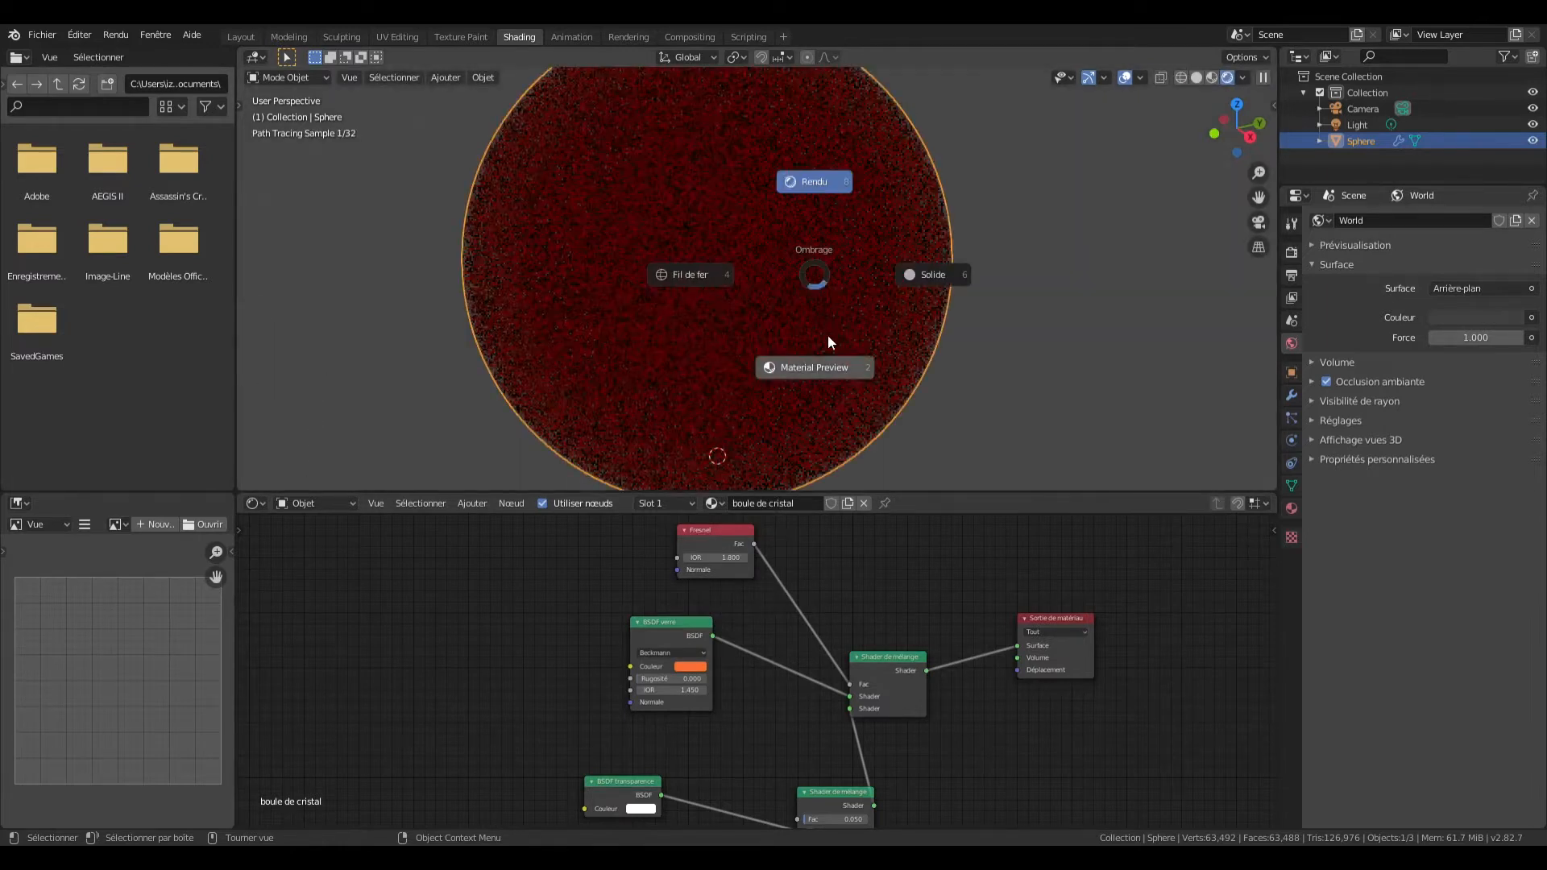
pyautogui.click(814, 364)
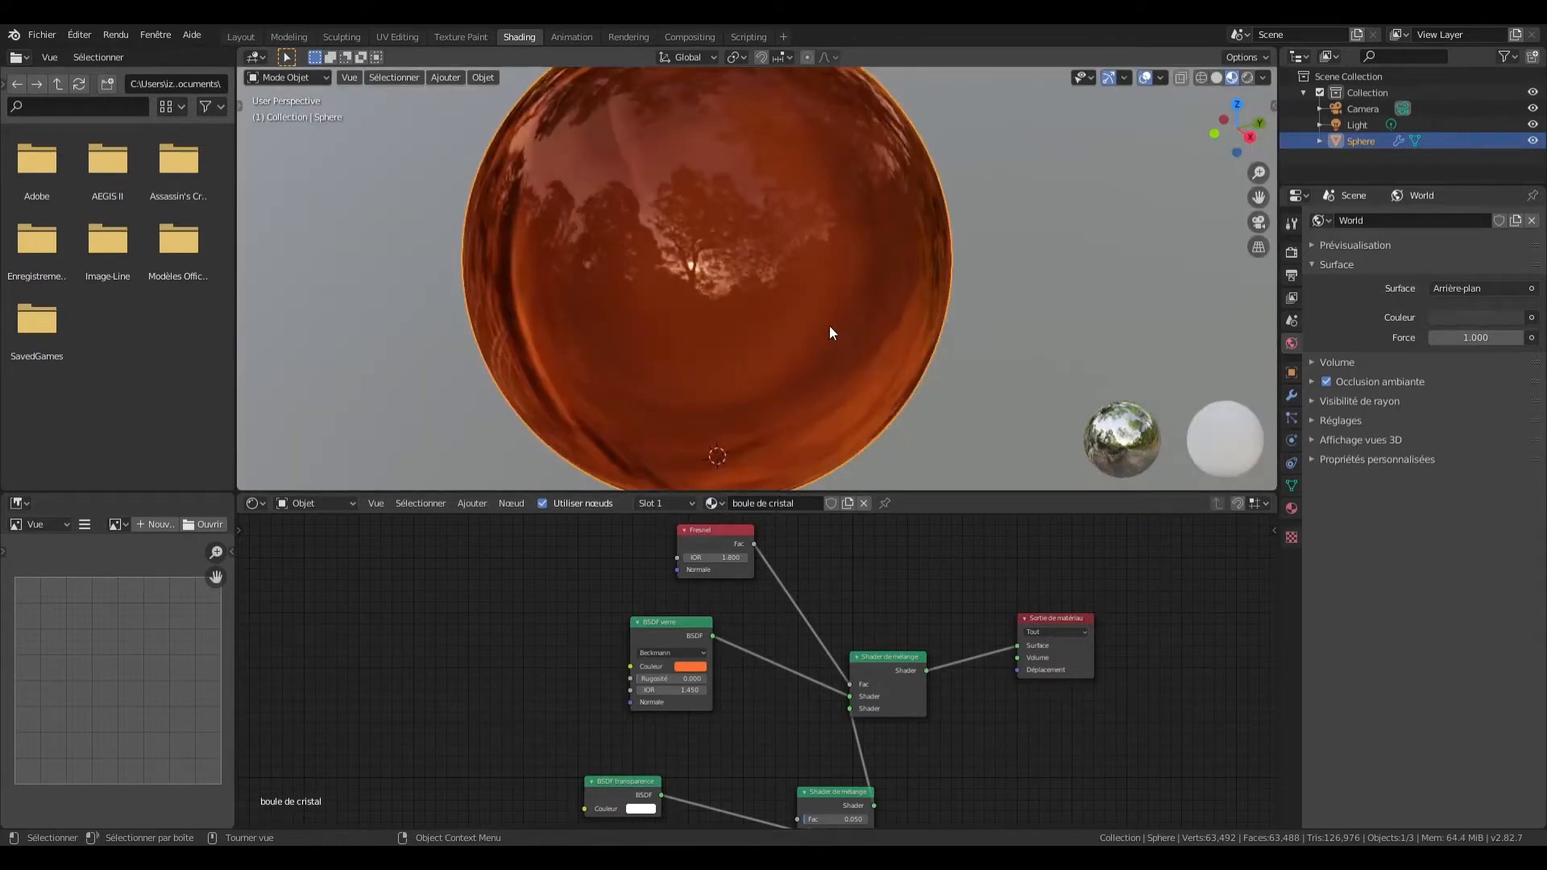
# Step: Adjust the Glass BSDF's colour to a lighter, less saturated orange
pyautogui.scroll(-2, 829, 326)
pyautogui.click(698, 668)
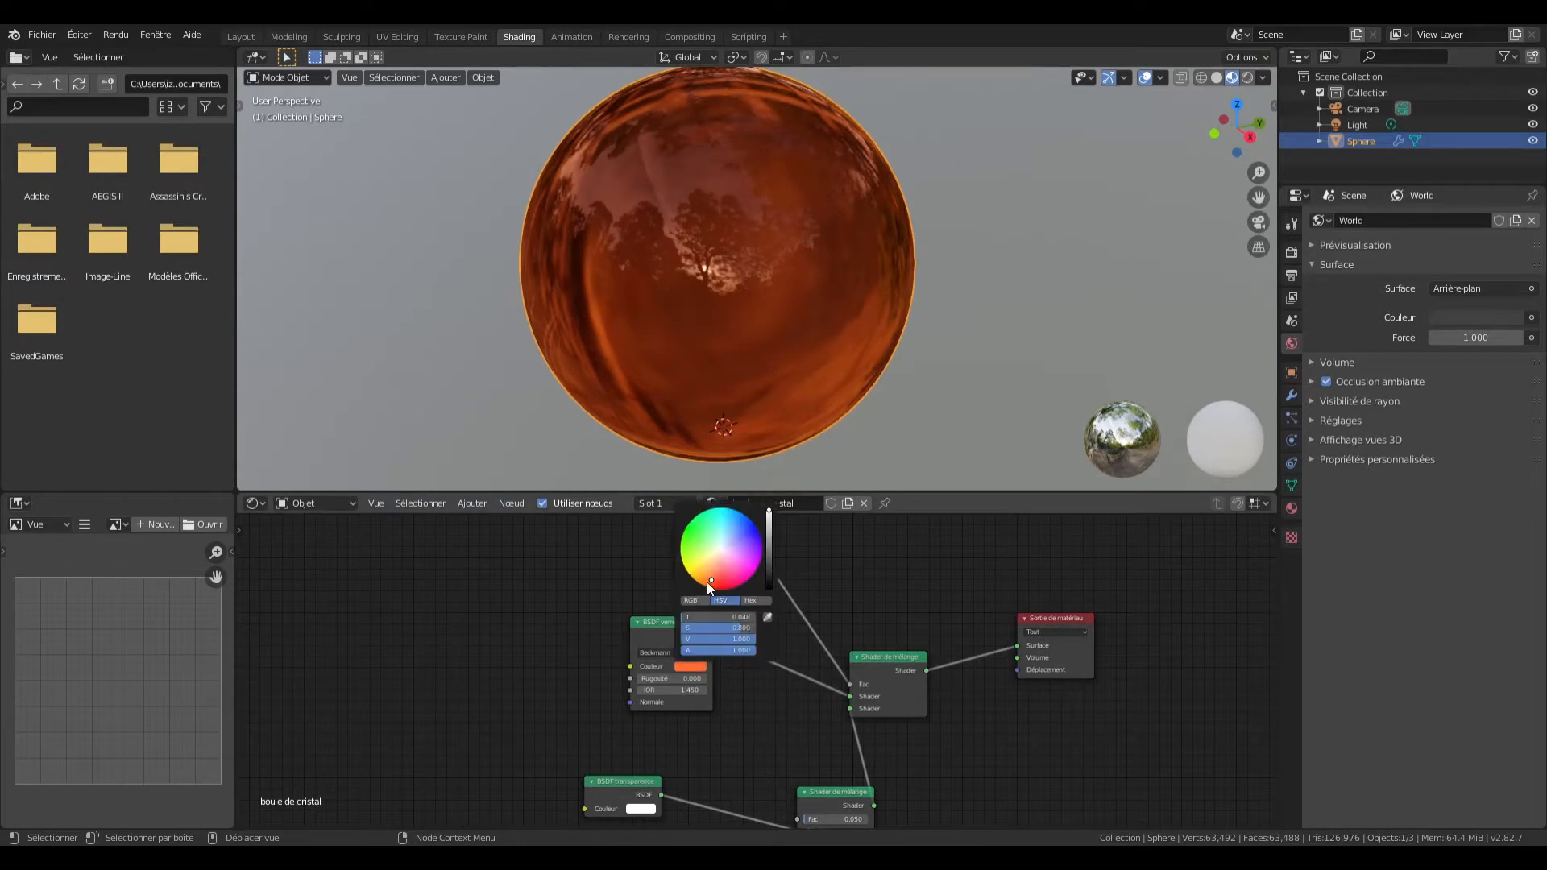
pyautogui.moveTo(709, 582); pyautogui.dragTo(711, 573)
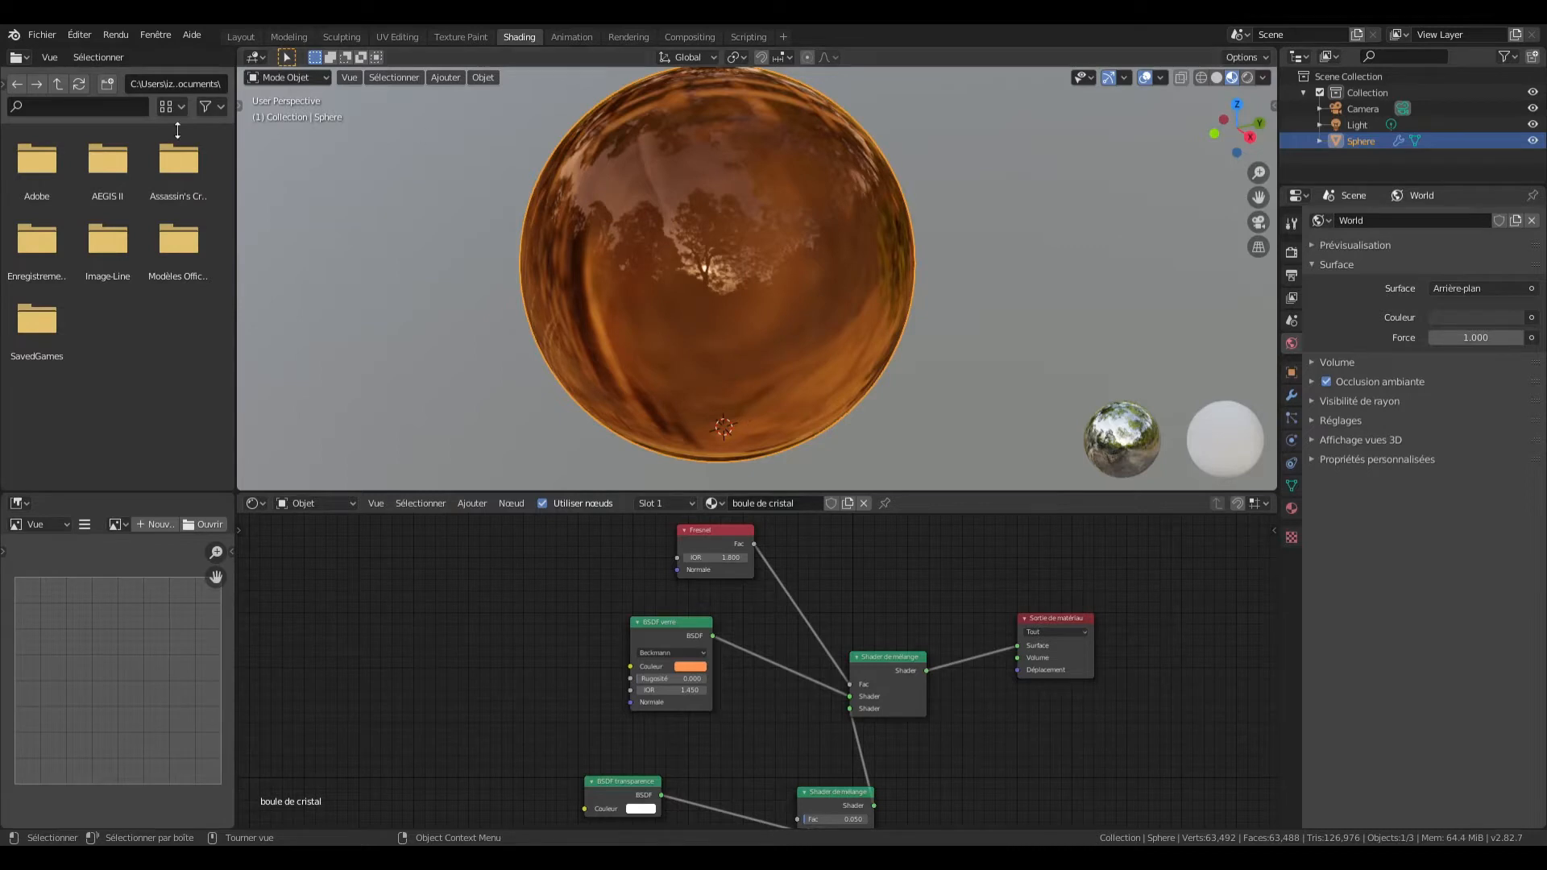
# Step: Return to the Layout workspace, rename the sphere object "boule de cistal" and hide it in the viewport
pyautogui.click(240, 37)
pyautogui.moveTo(1237, 129)
pyautogui.mouseDown()
pyautogui.moveTo(1189, 137)
pyautogui.moveTo(1202, 297)
pyautogui.mouseUp()
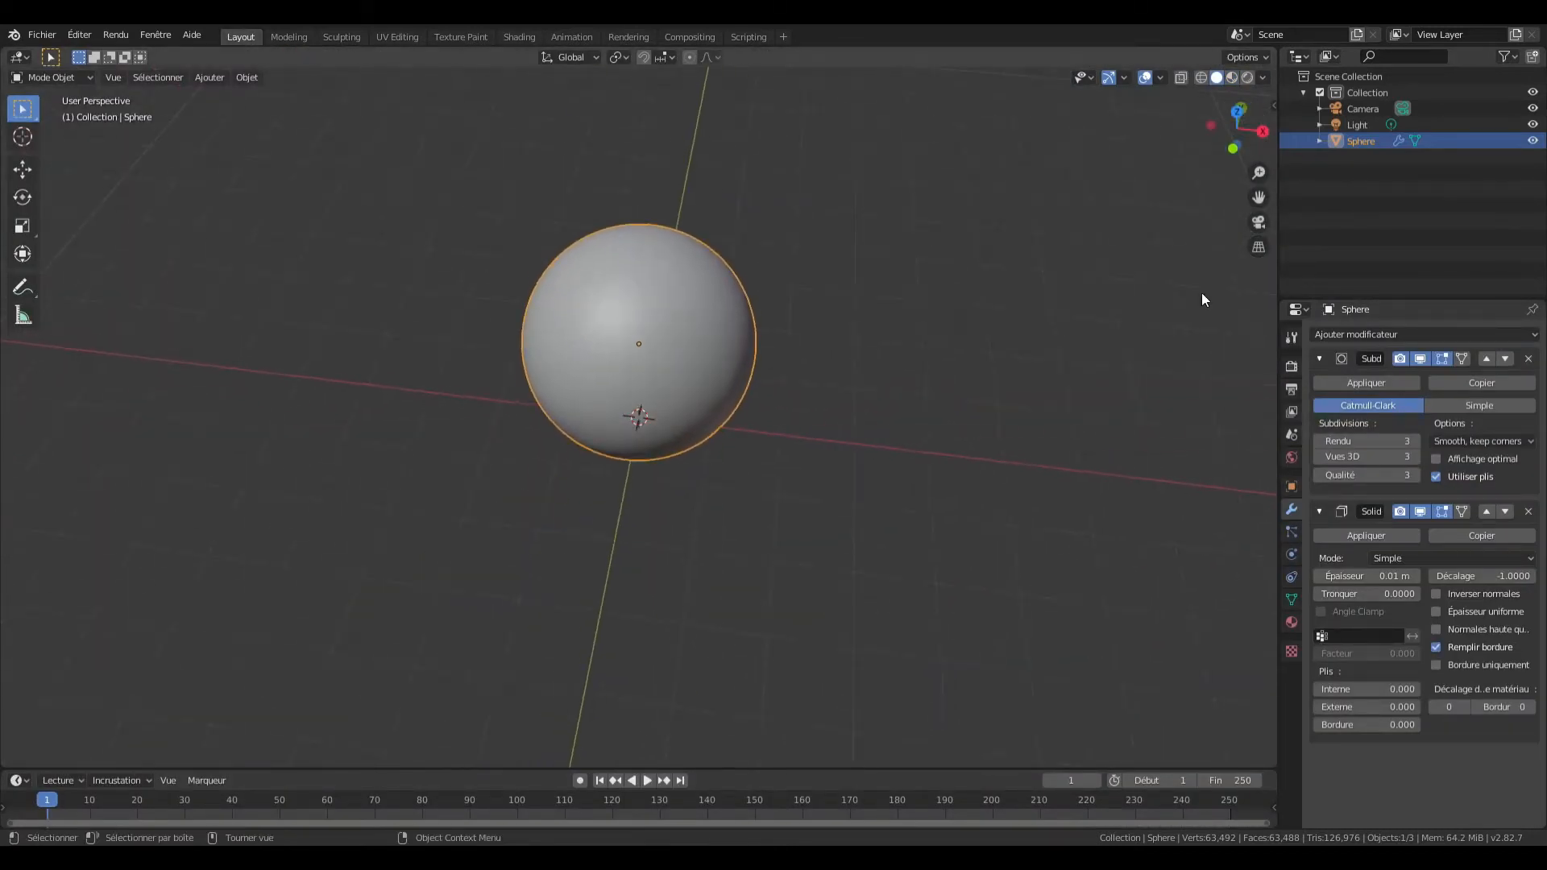
pyautogui.doubleClick(1362, 142)
pyautogui.write('boule de cistal')
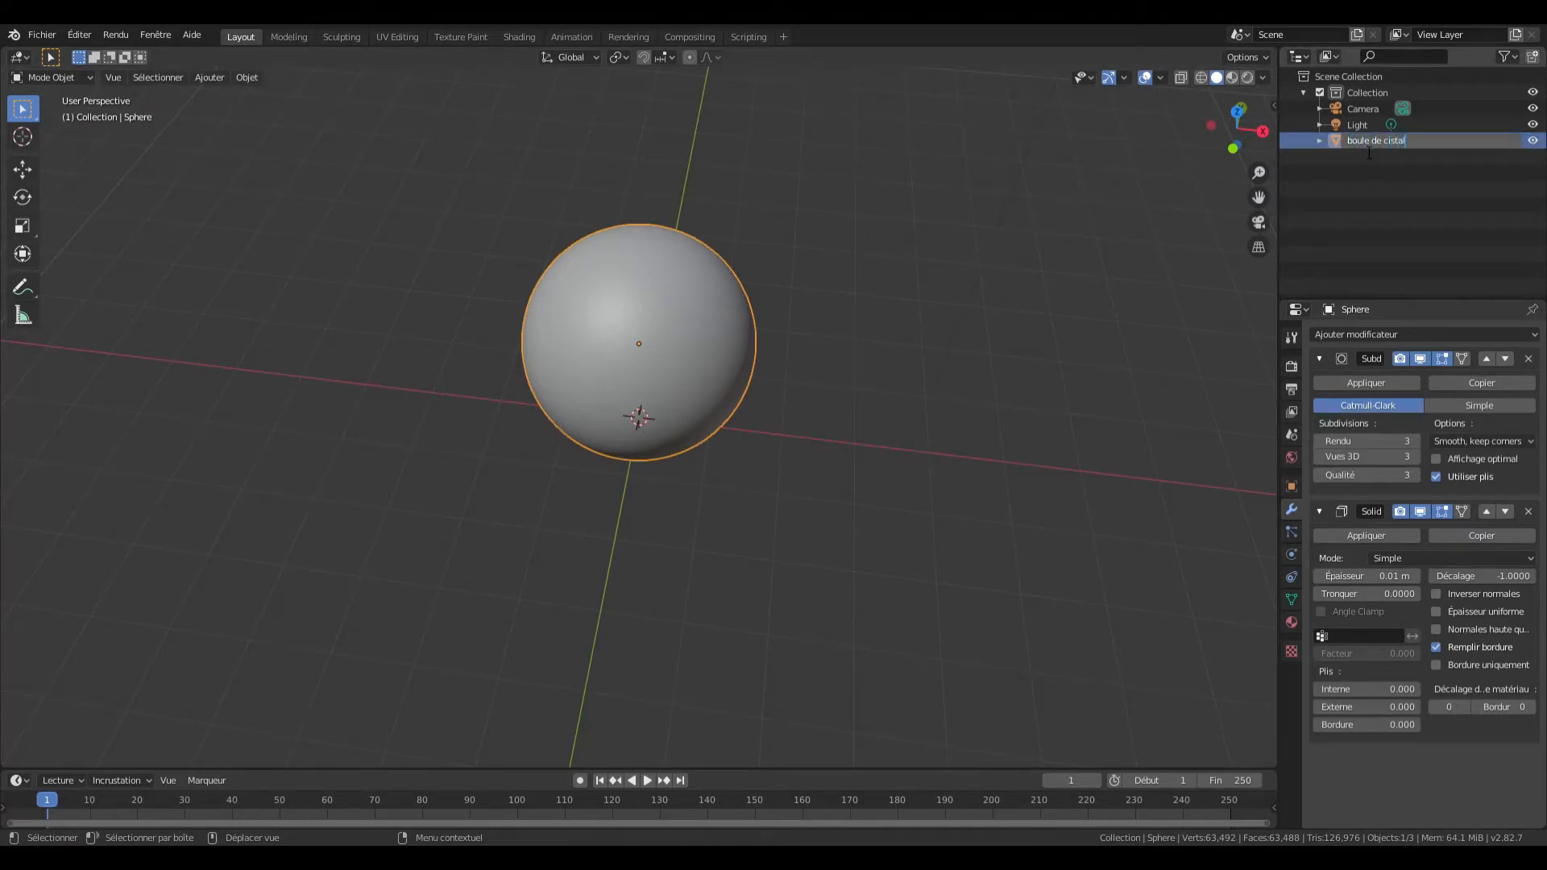
pyautogui.press('Return')
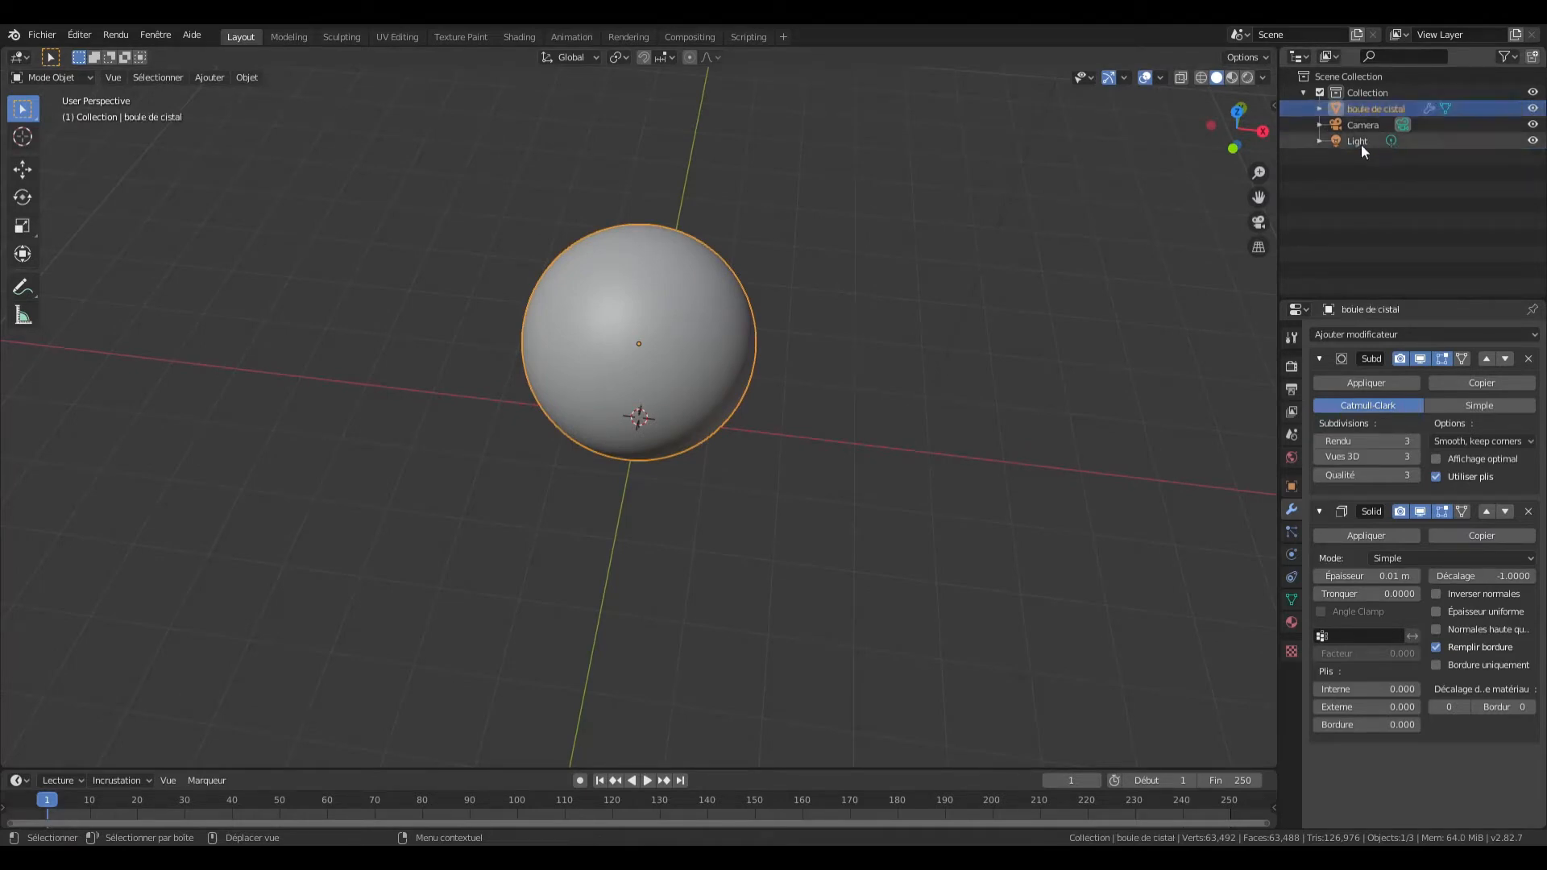
pyautogui.click(1533, 108)
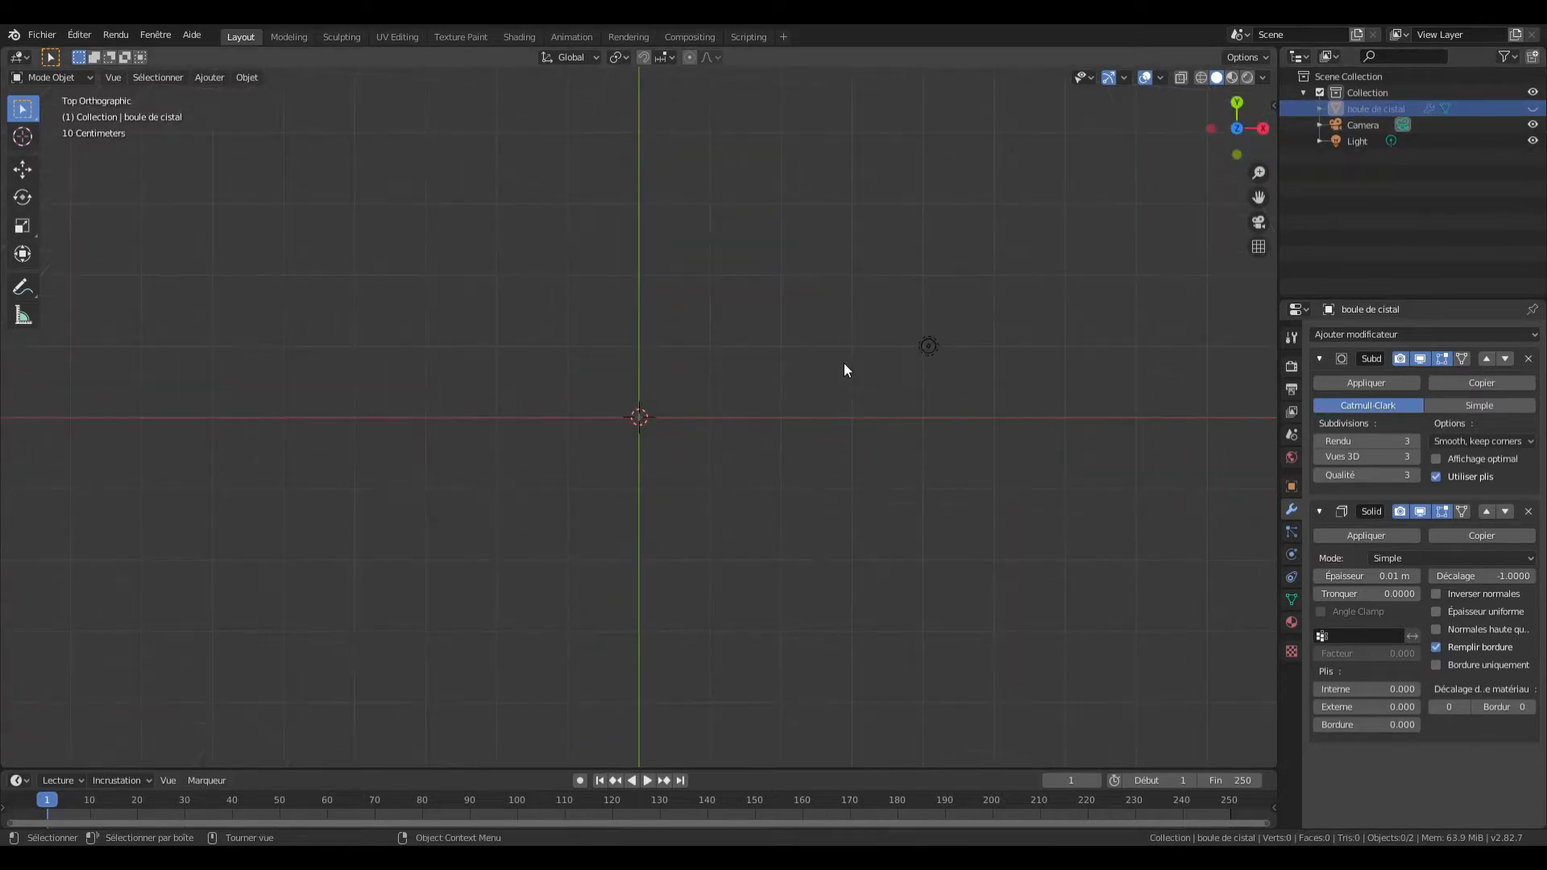
# Step: In top view, add a mesh circle at the origin with 5 vertices
pyautogui.moveTo(1237, 128); pyautogui.dragTo(894, 334)
pyautogui.hotkey('shift', 'a')
pyautogui.moveTo(733, 409)
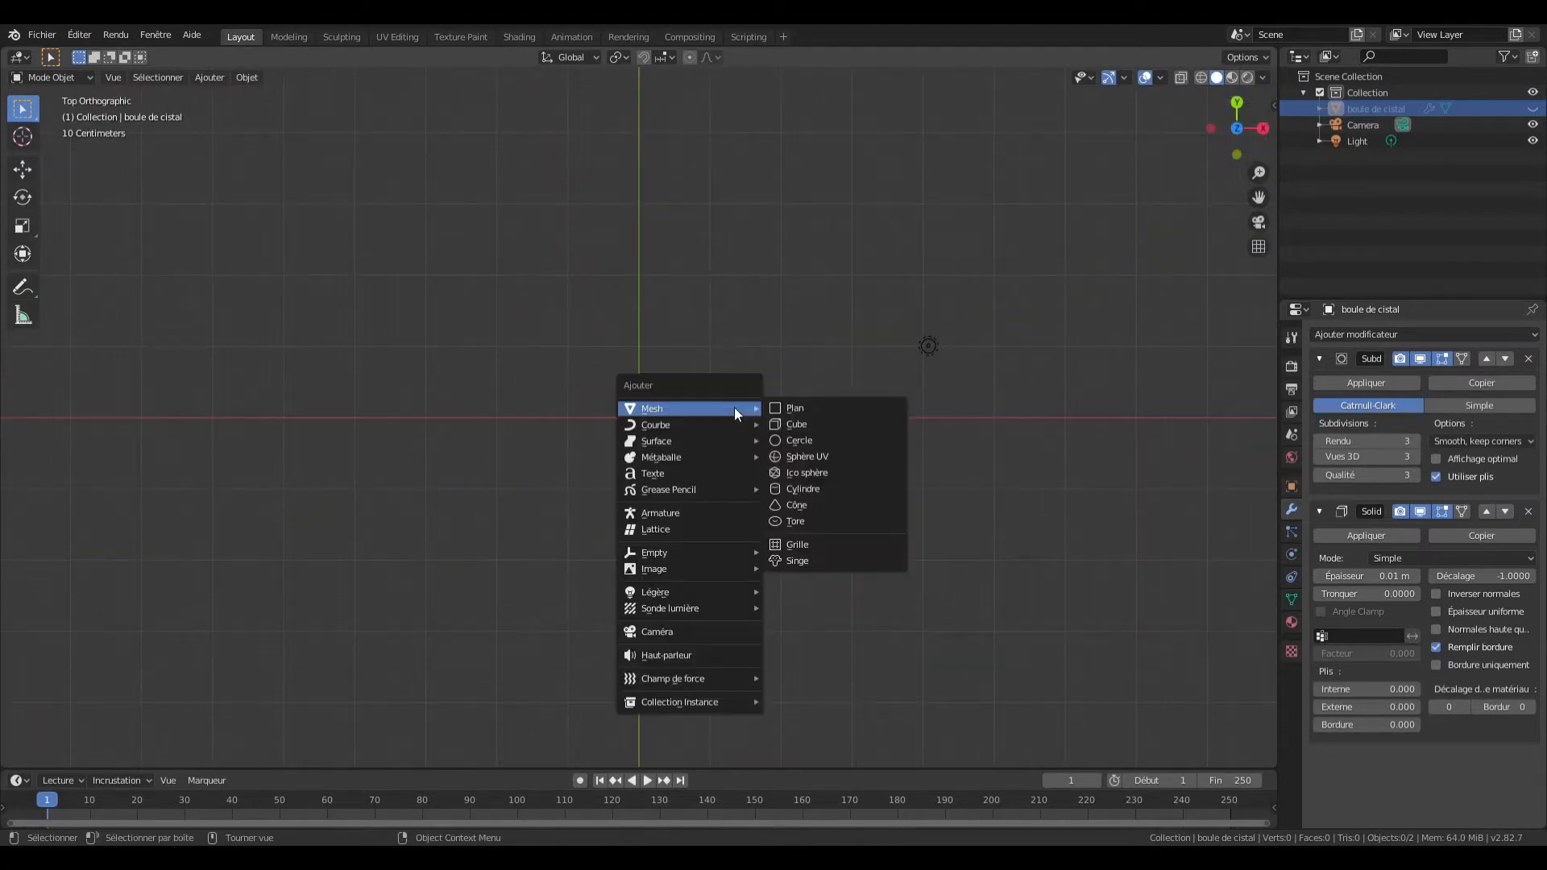
pyautogui.click(806, 440)
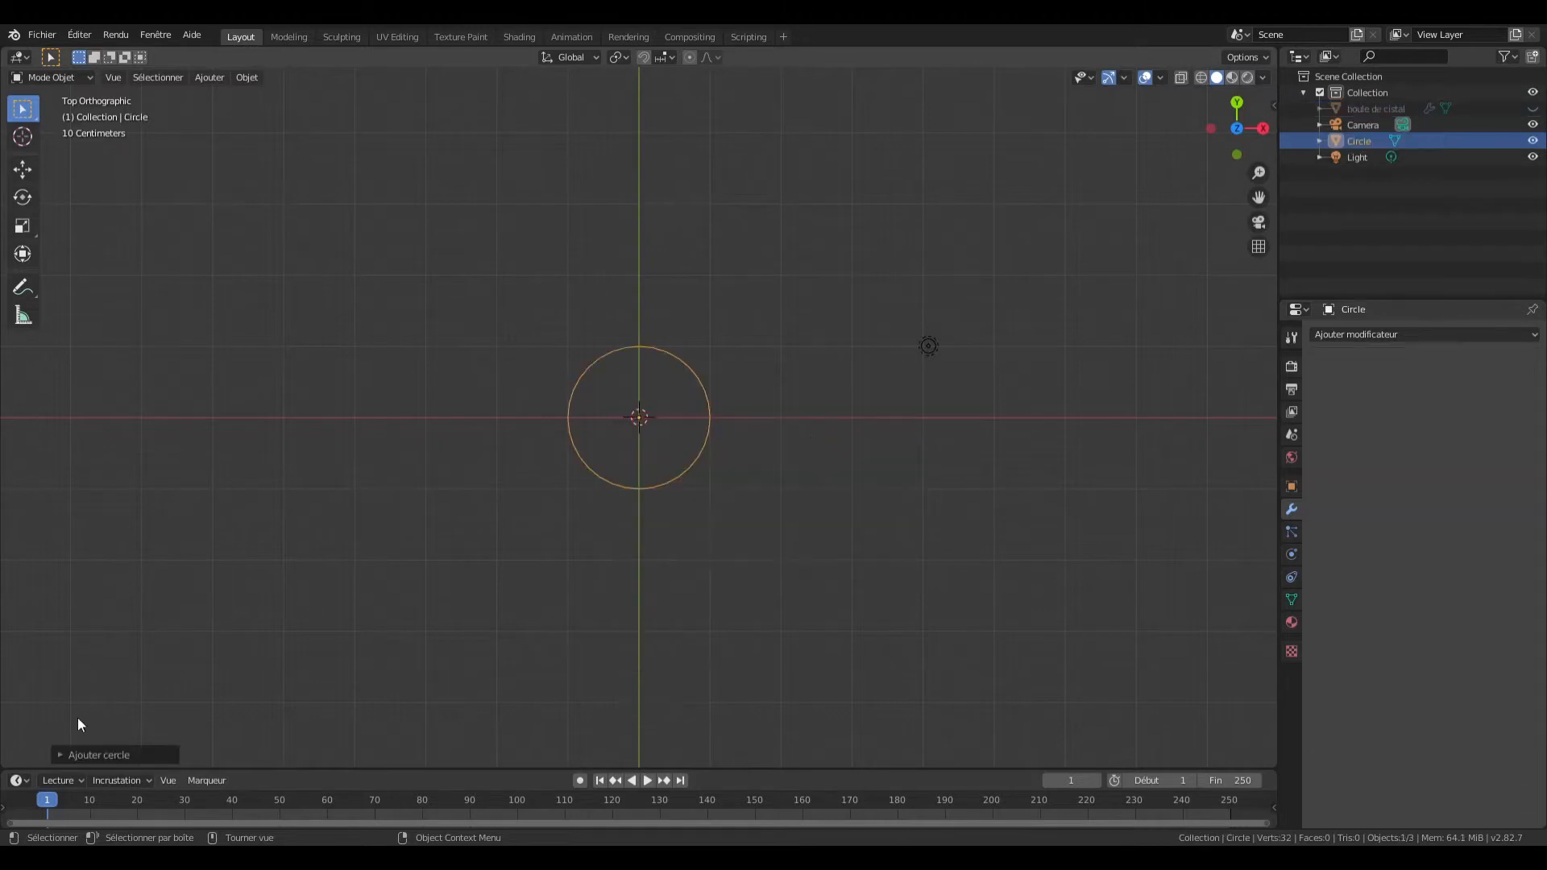
pyautogui.click(60, 754)
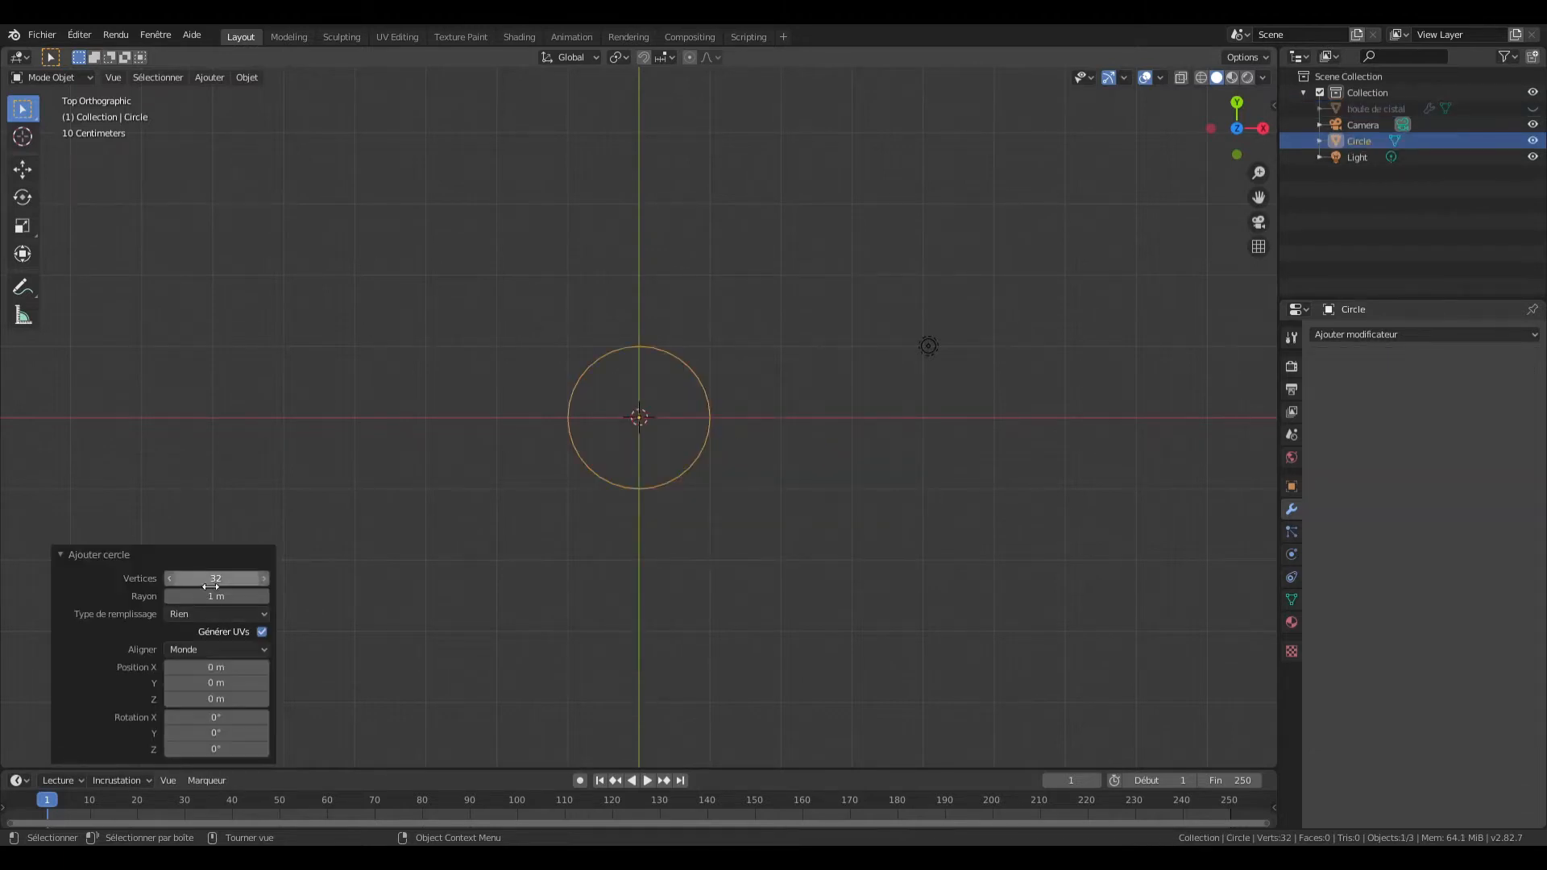
pyautogui.click(216, 580)
pyautogui.write('5')
pyautogui.press('Return')
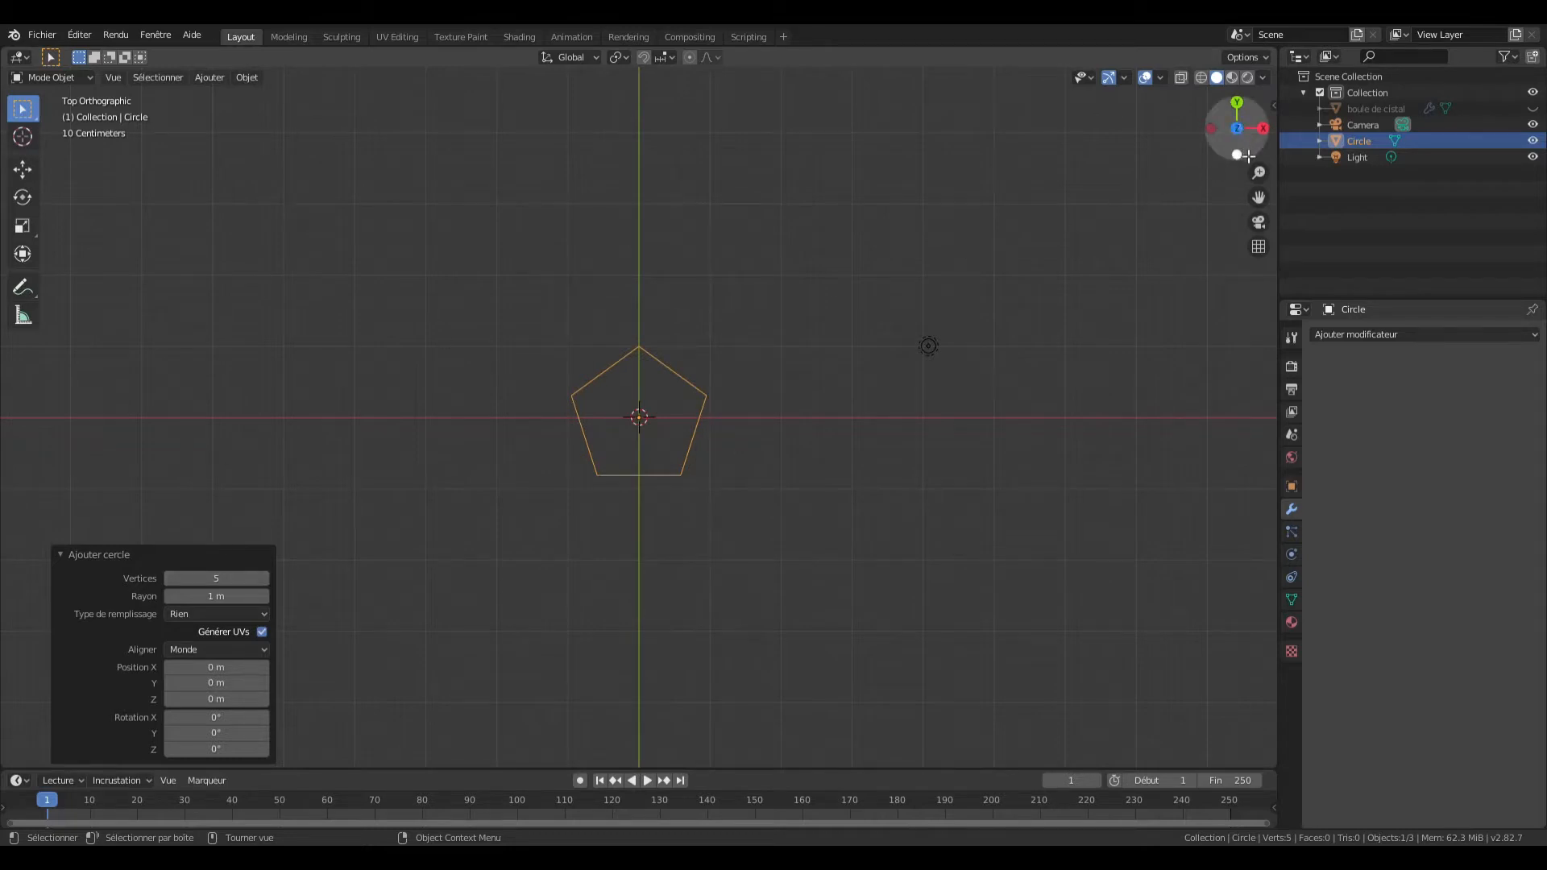
pyautogui.moveTo(1240, 130); pyautogui.dragTo(1213, 150)
pyautogui.click(1239, 130)
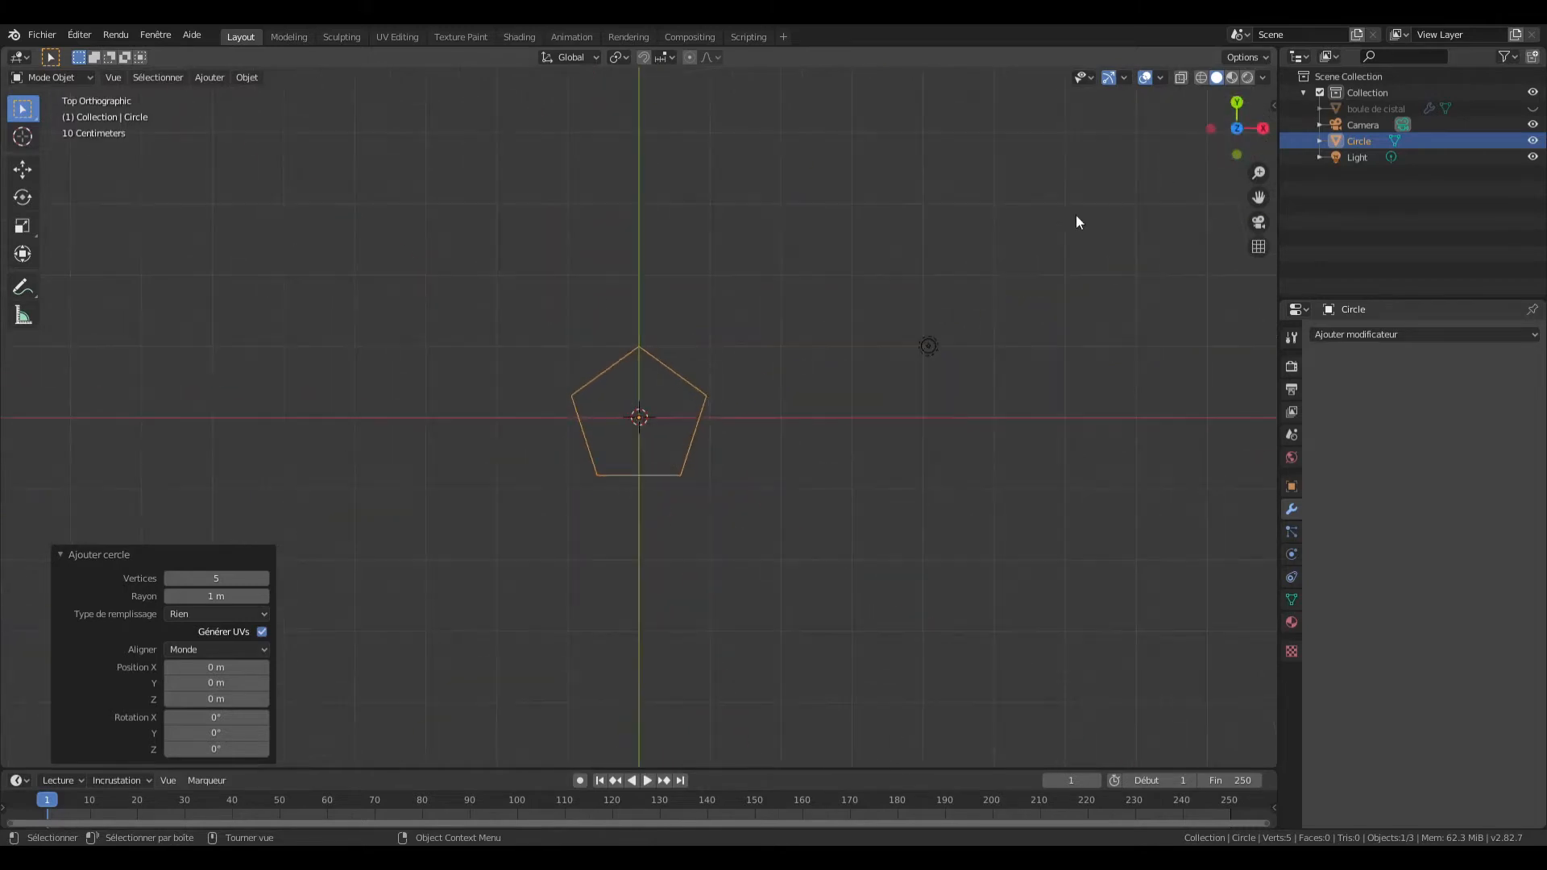
# Step: Rotate the five-vertex circle about the Z axis by about -90° in top view
pyautogui.press('r')
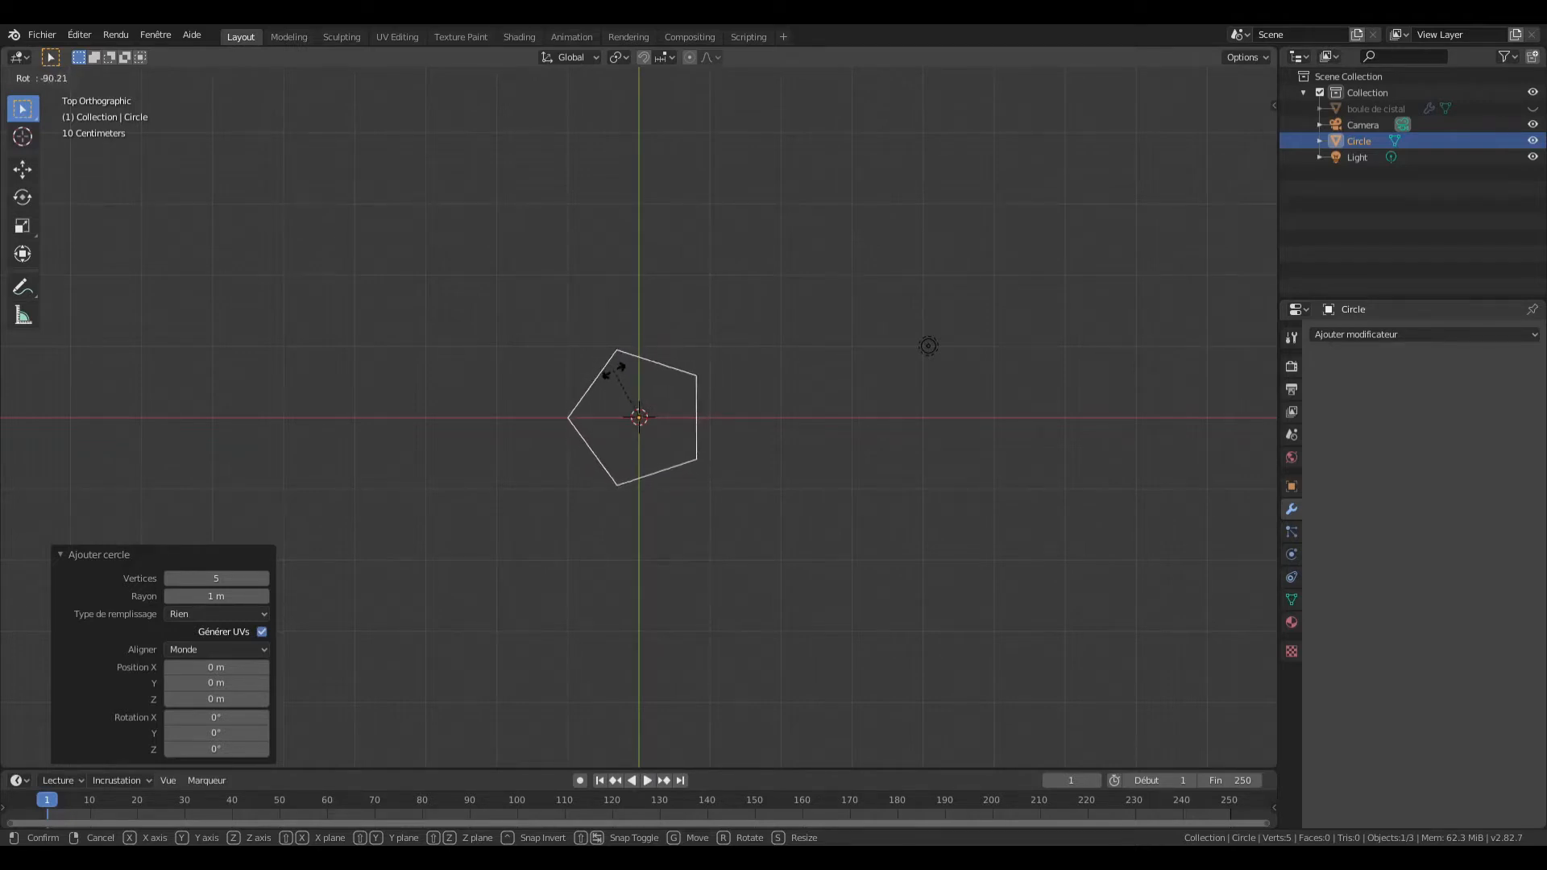
pyautogui.click(618, 369)
pyautogui.click(226, 695)
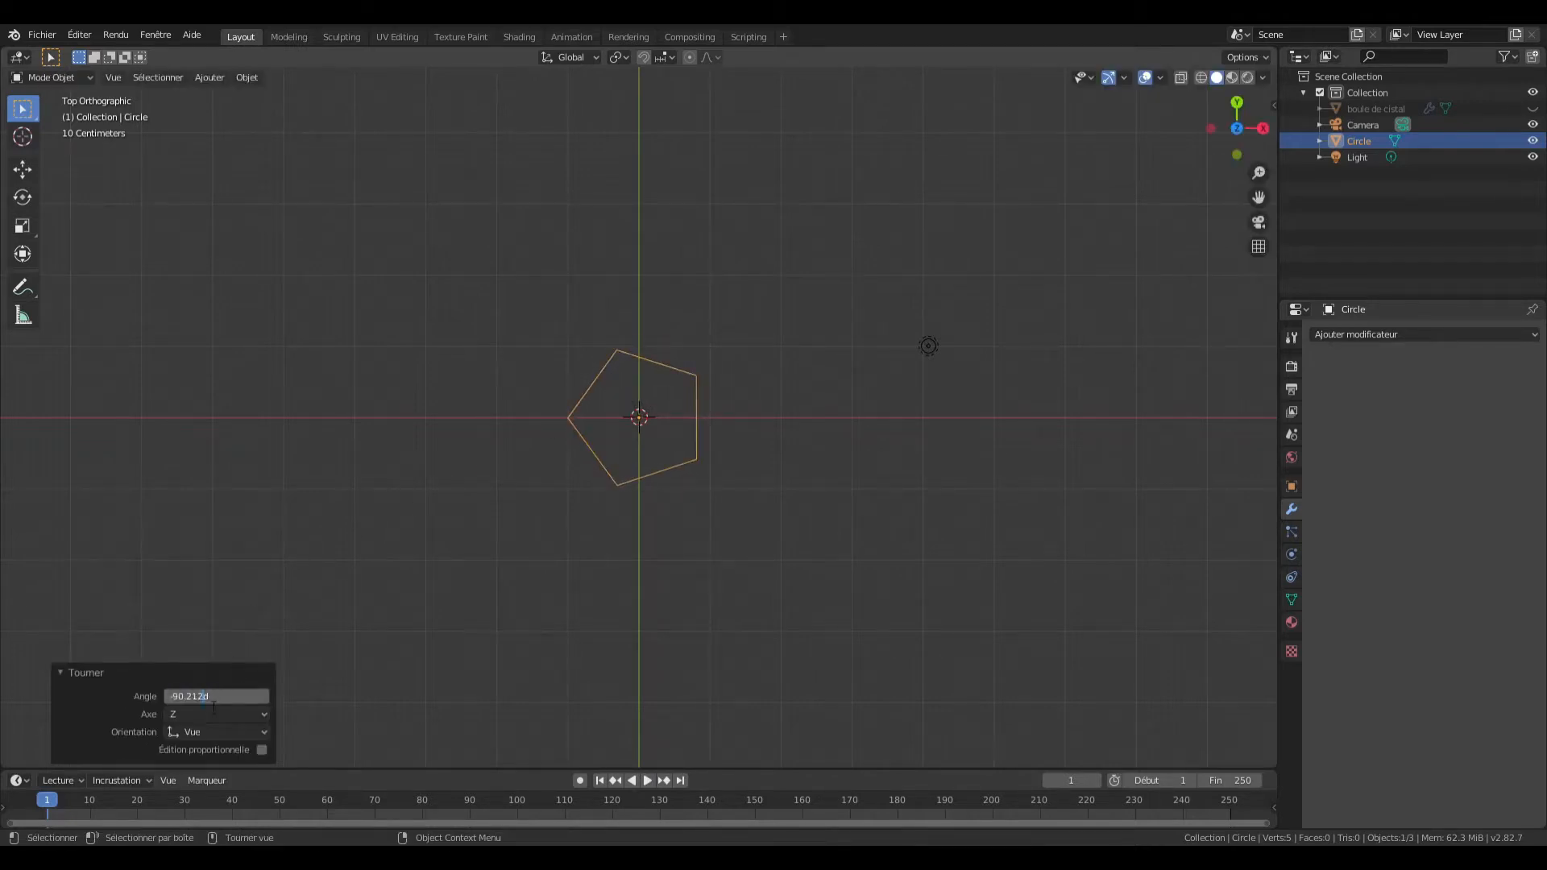
pyautogui.doubleClick(197, 698)
pyautogui.press('BackSpace')
pyautogui.press('Return')
# Step: In Edit Mode, add one loop-cut vertex at the middle of each of the pentagon's five edges
pyautogui.moveTo(1237, 130); pyautogui.dragTo(1060, 78)
pyautogui.press('Tab')
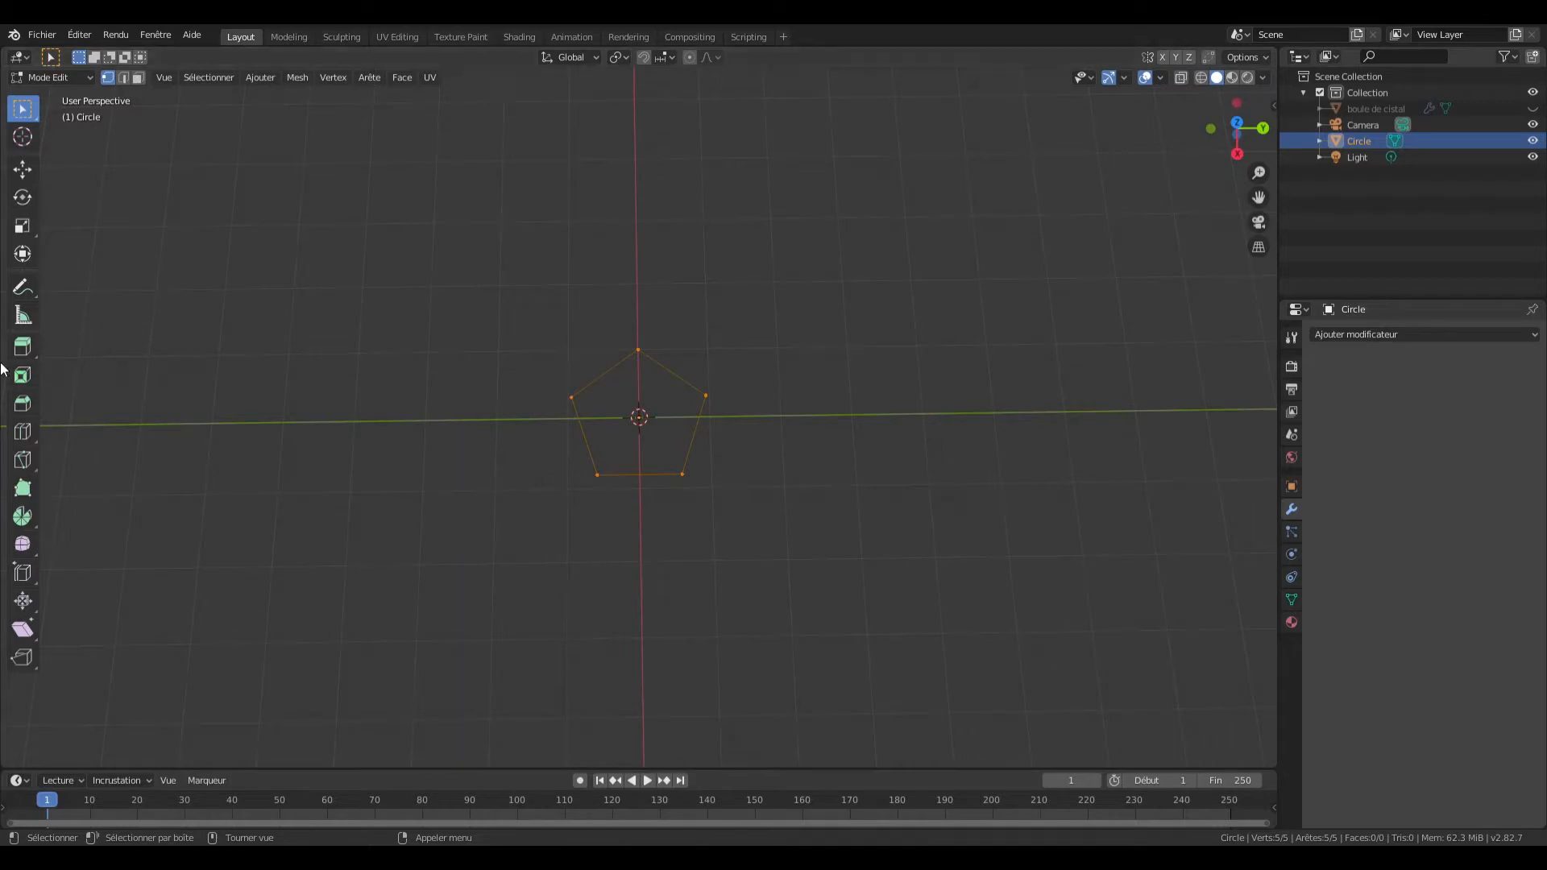
pyautogui.click(22, 433)
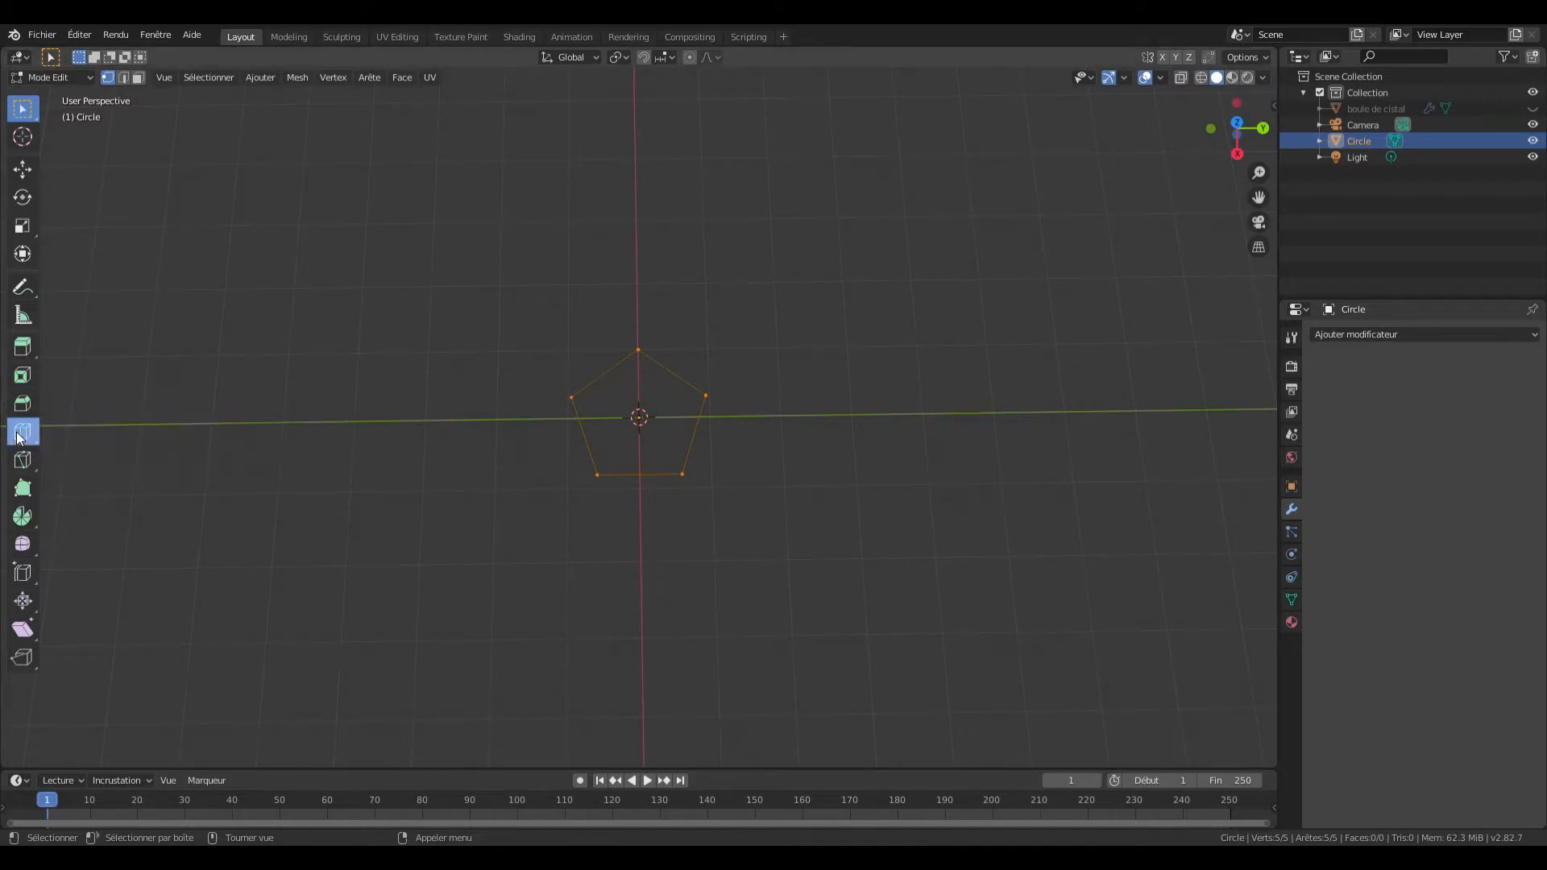
pyautogui.click(595, 379)
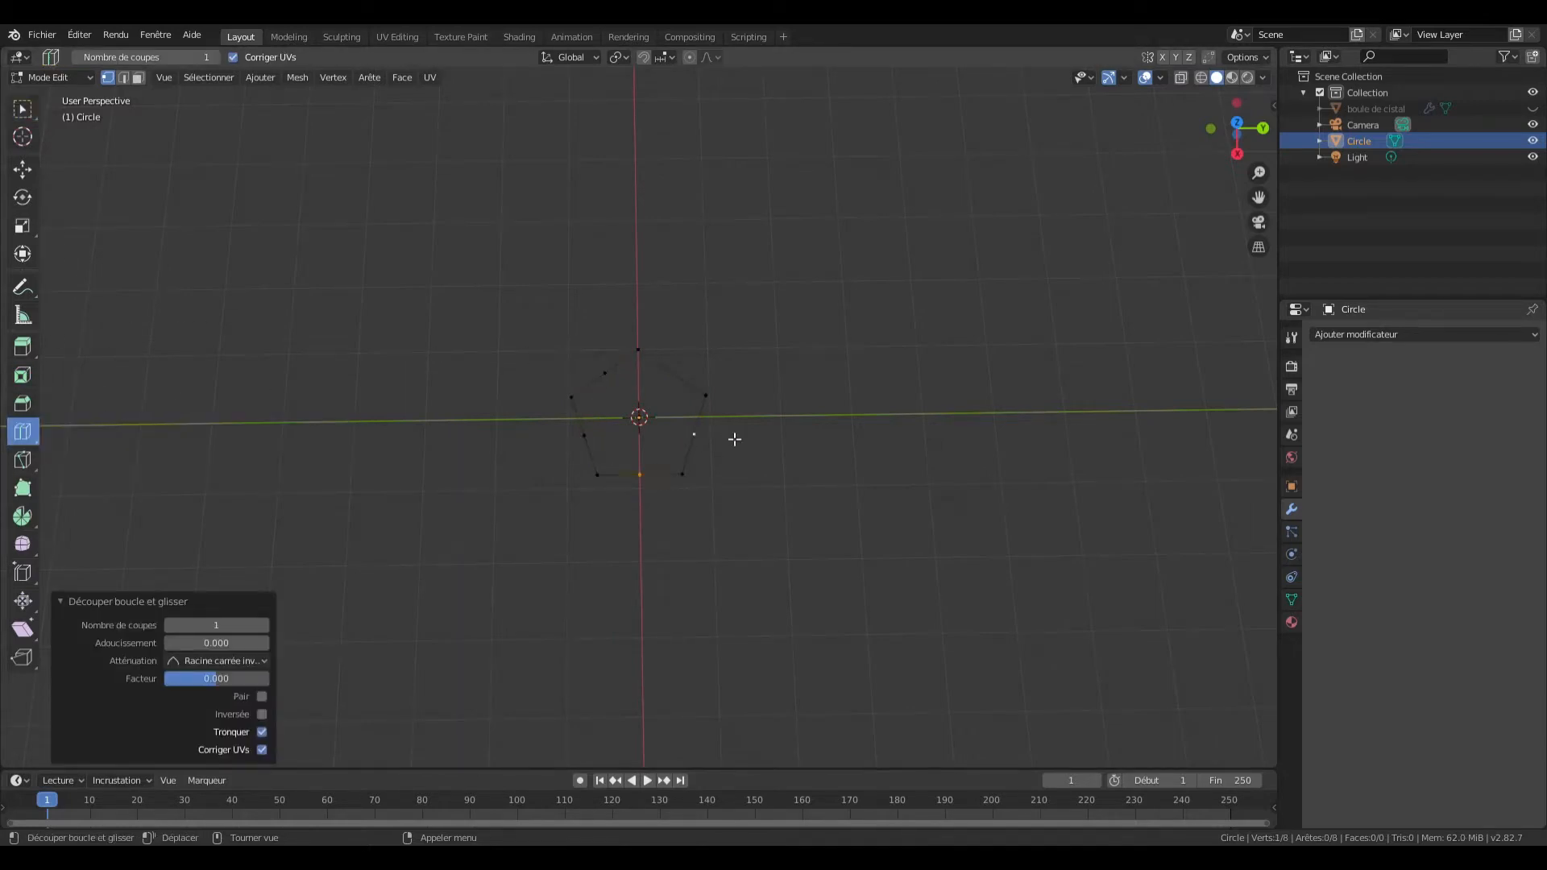
pyautogui.click(23, 109)
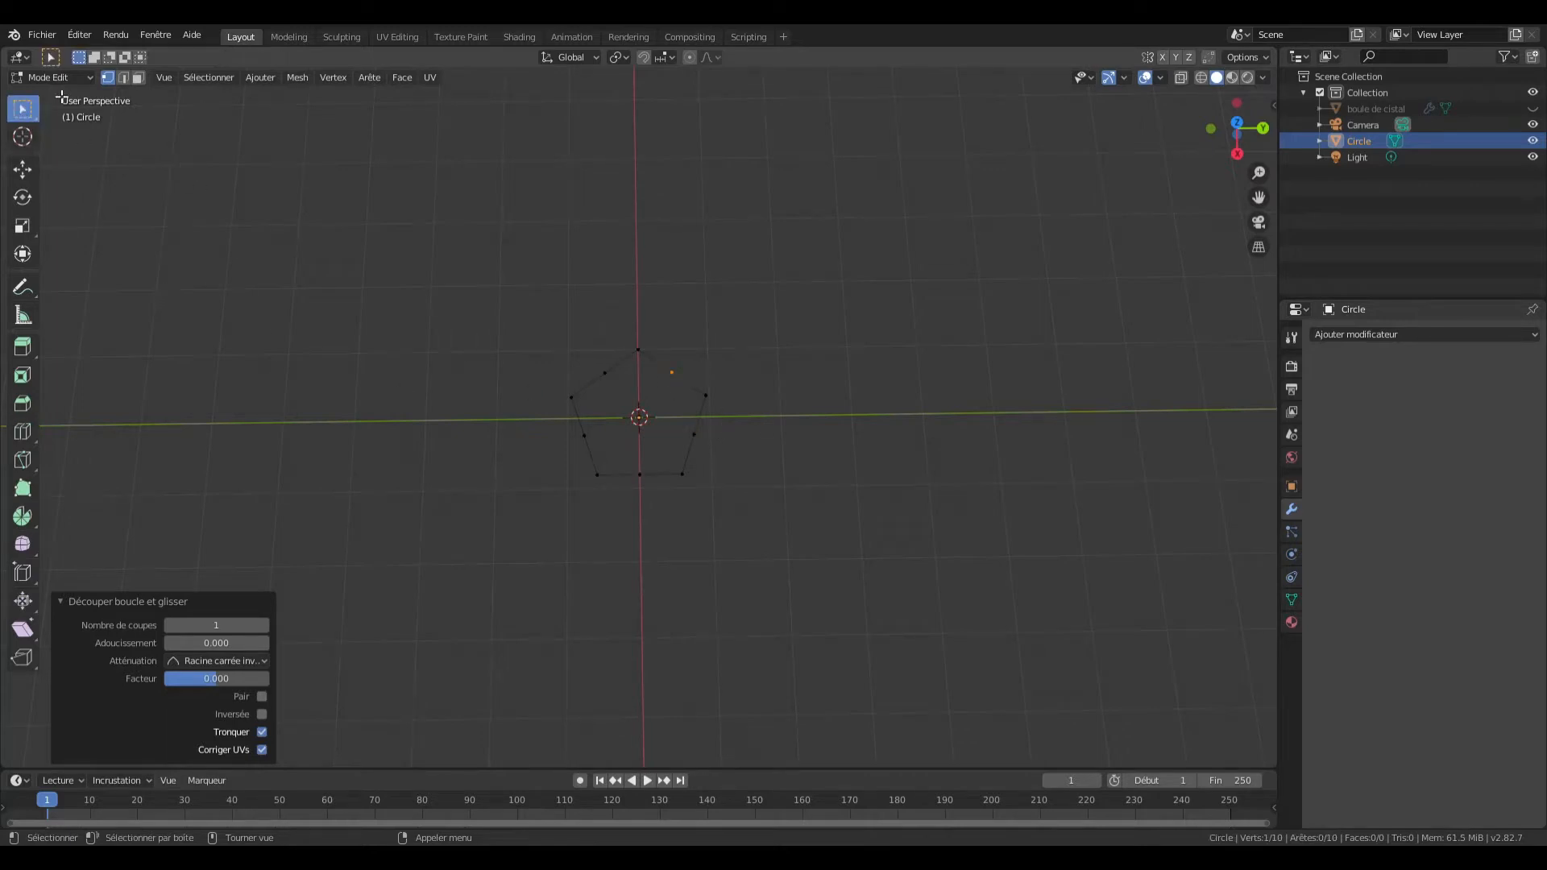
# Step: Select the five midpoint vertices and scale them inward to about 0.651 to form a star outline
pyautogui.click(603, 387)
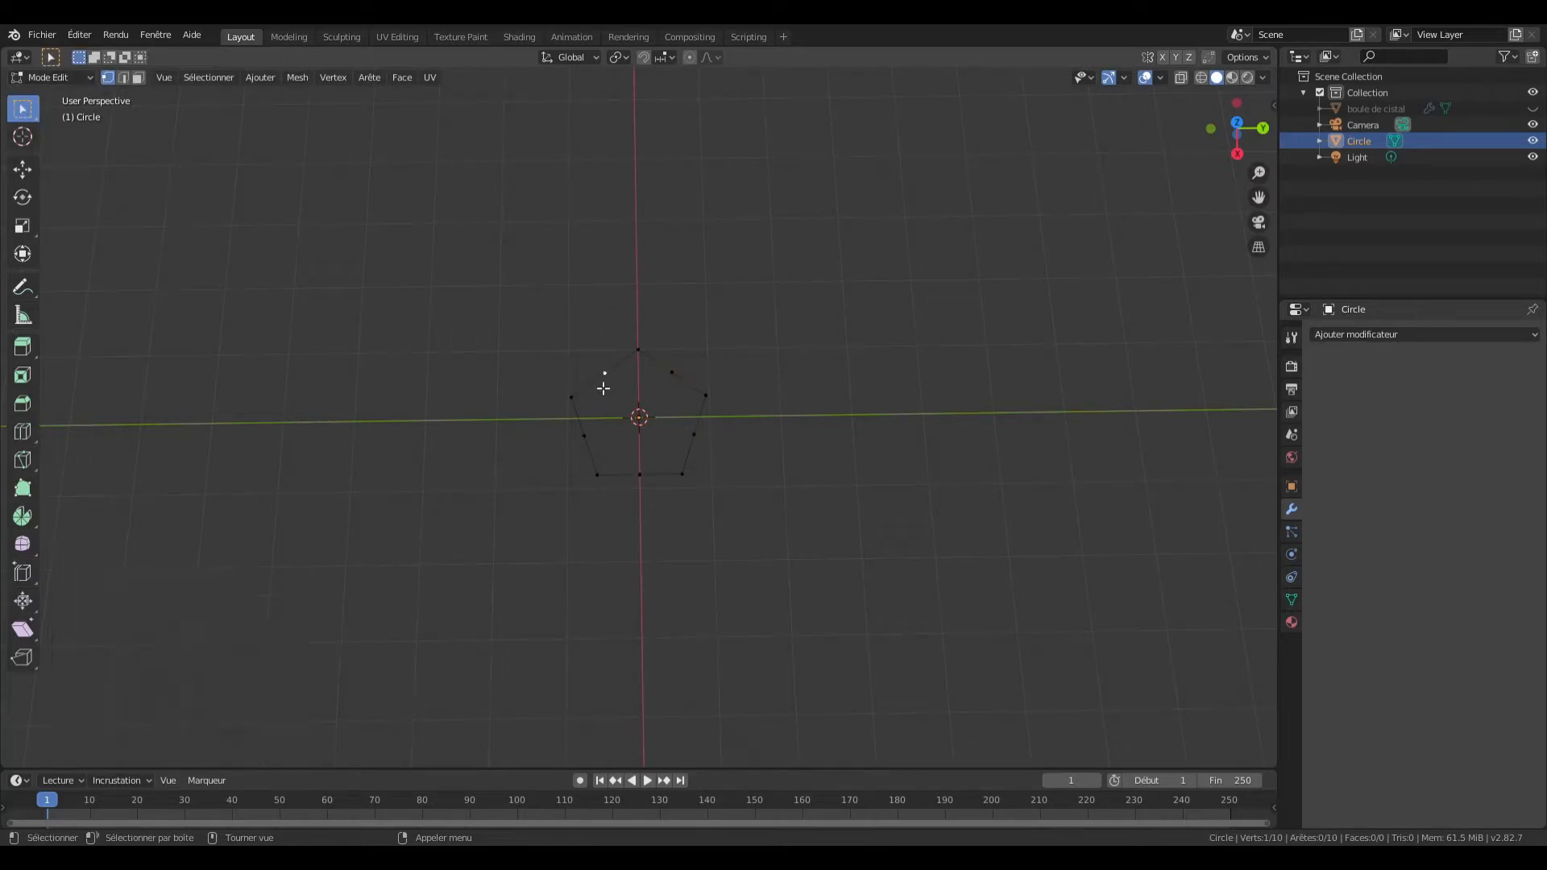
pyautogui.keyDown('shift'); pyautogui.click(588, 441); pyautogui.keyUp('shift')
pyautogui.keyDown('shift'); pyautogui.click(672, 374); pyautogui.keyUp('shift')
pyautogui.press('s')
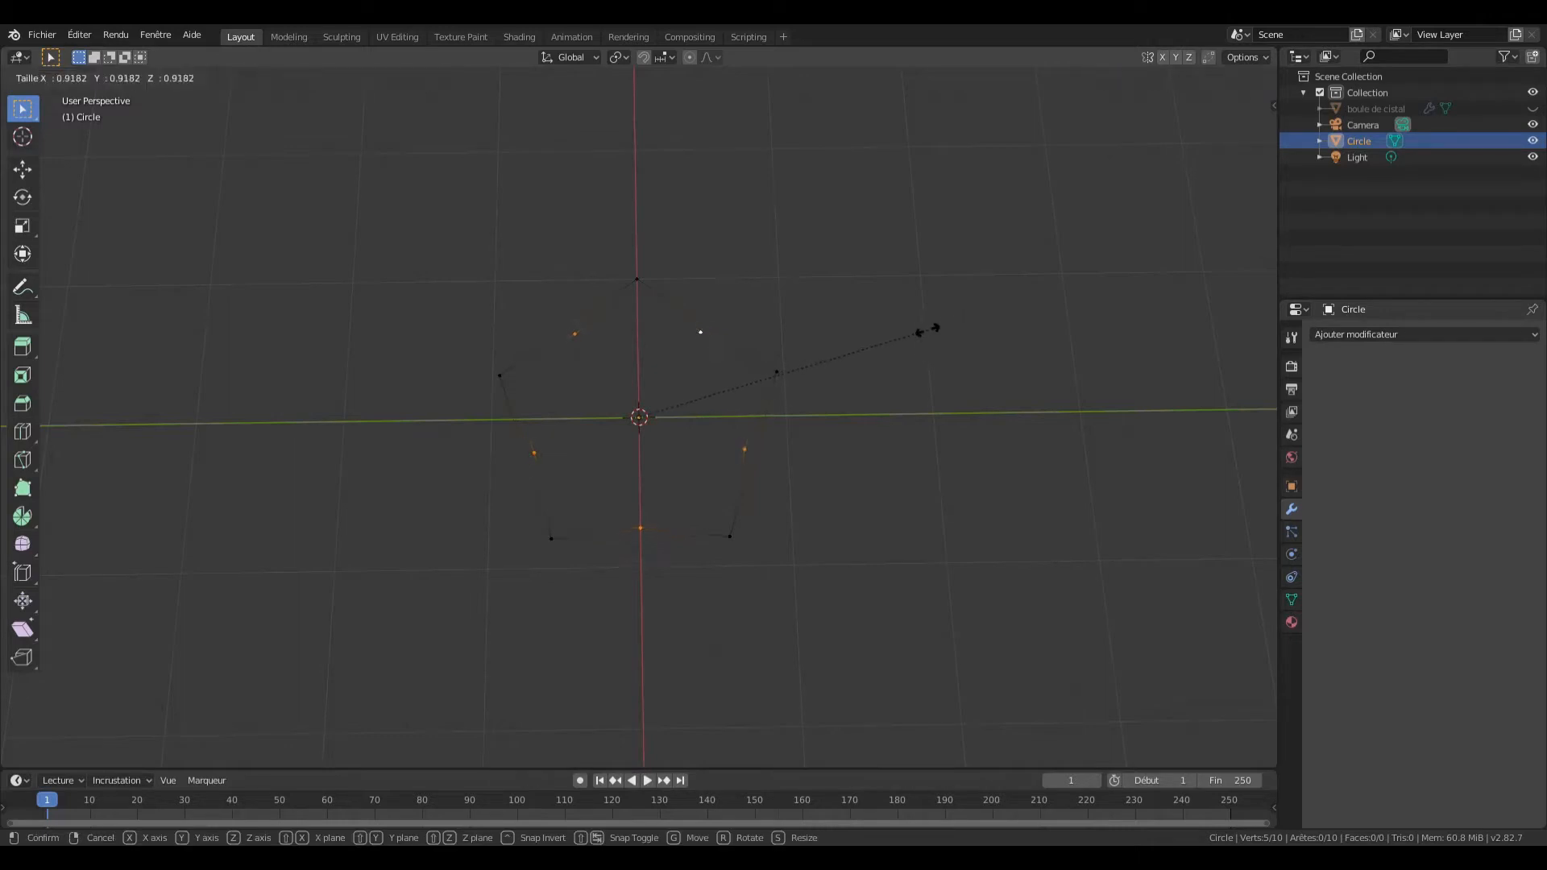
pyautogui.click(845, 369)
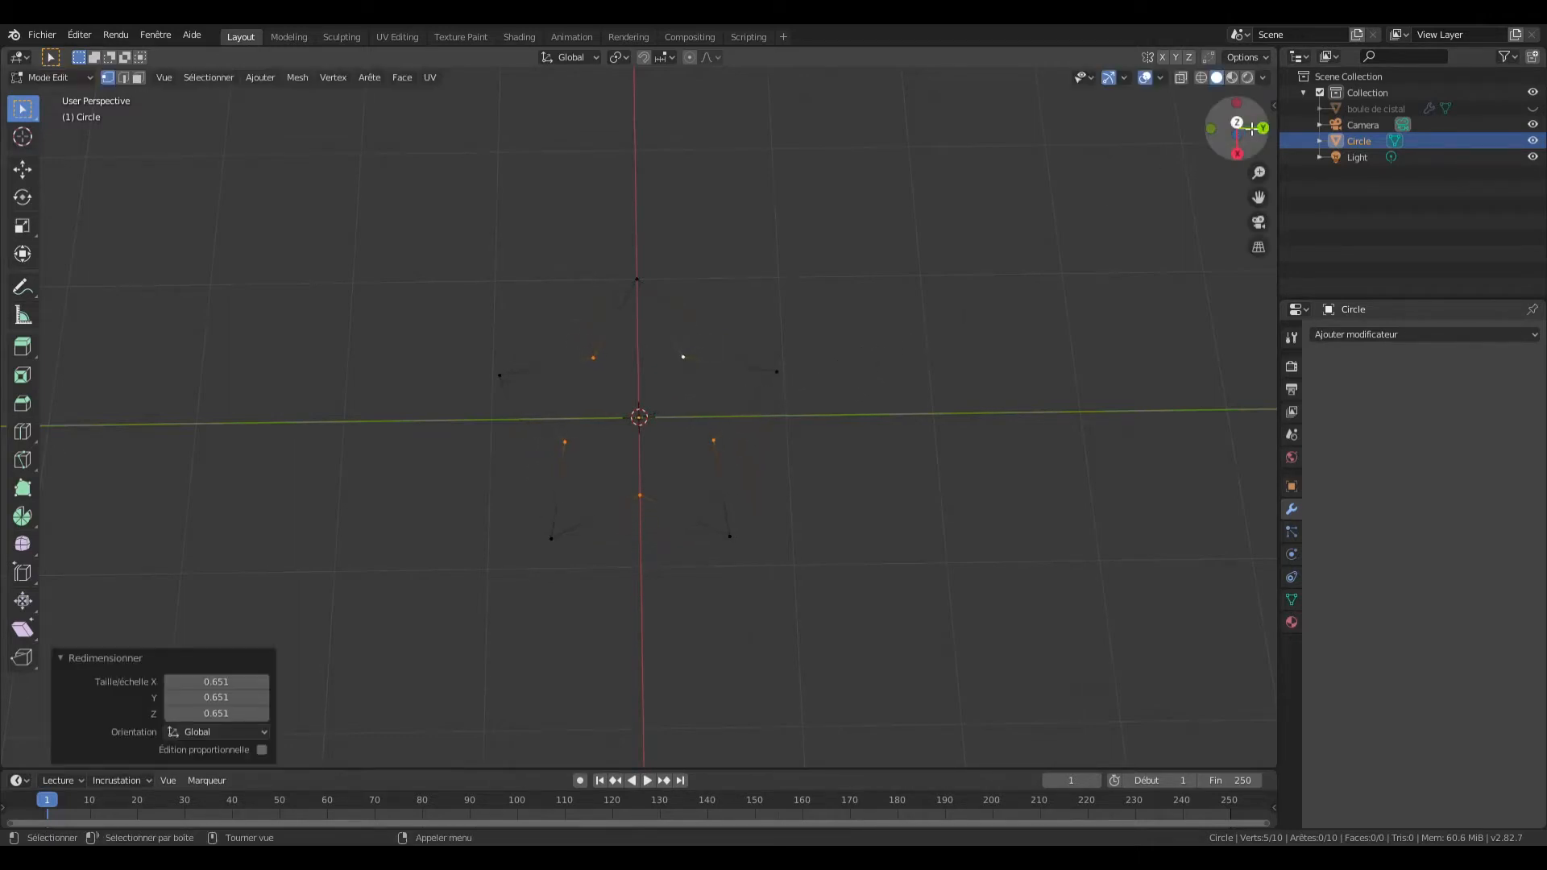
# Step: Extrude the whole star outline 0.15 m along the Z axis
pyautogui.moveTo(1252, 129)
pyautogui.mouseDown()
pyautogui.moveTo(1249, 162)
pyautogui.moveTo(1247, 108)
pyautogui.mouseUp()
pyautogui.press('a')
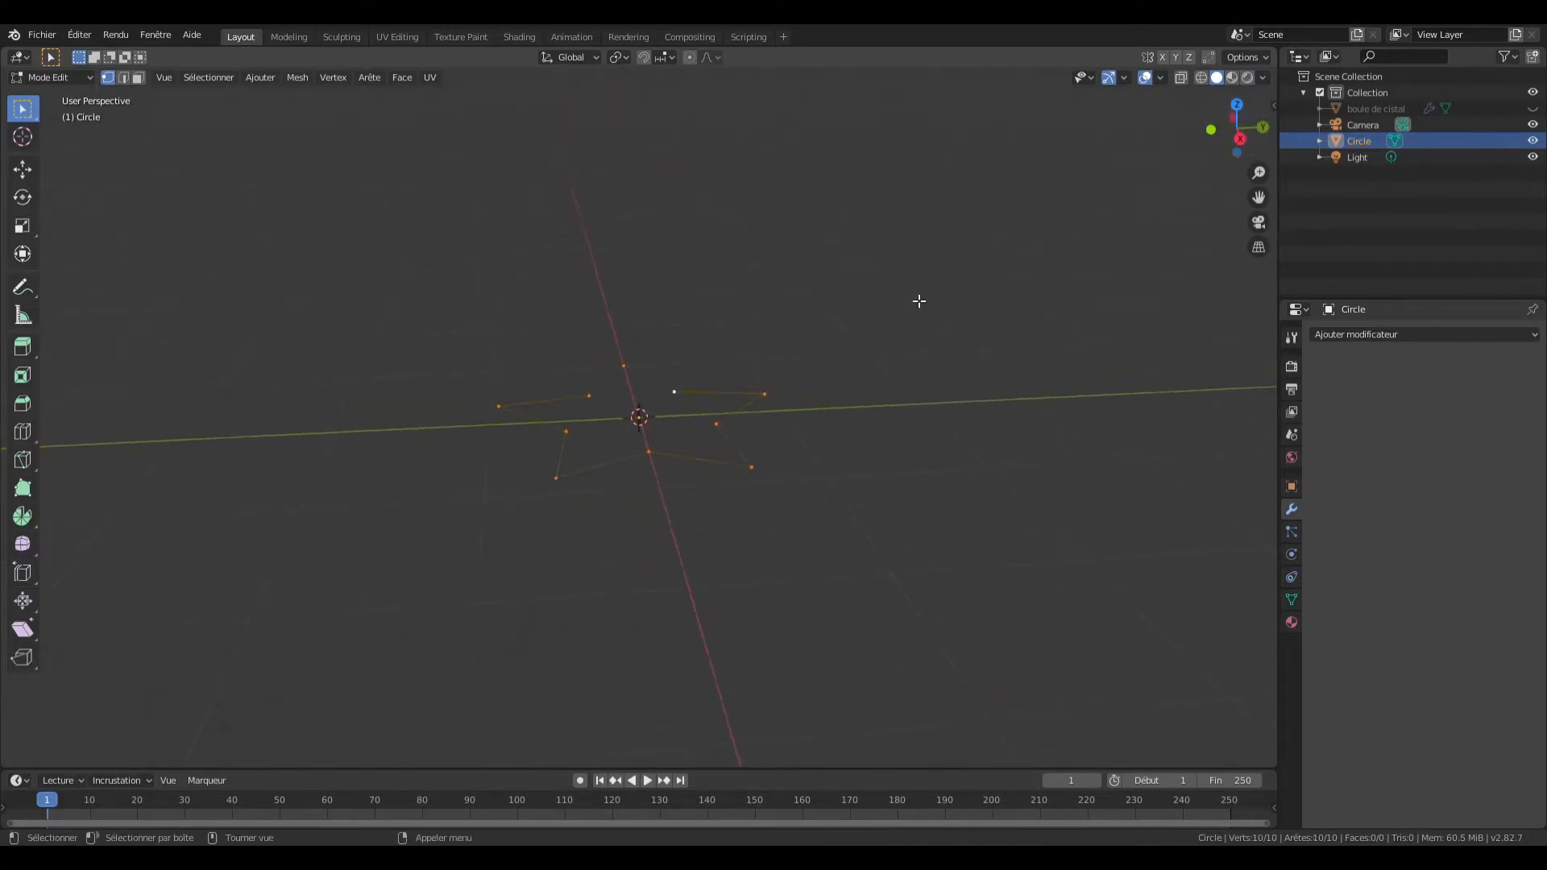
pyautogui.click(1240, 139)
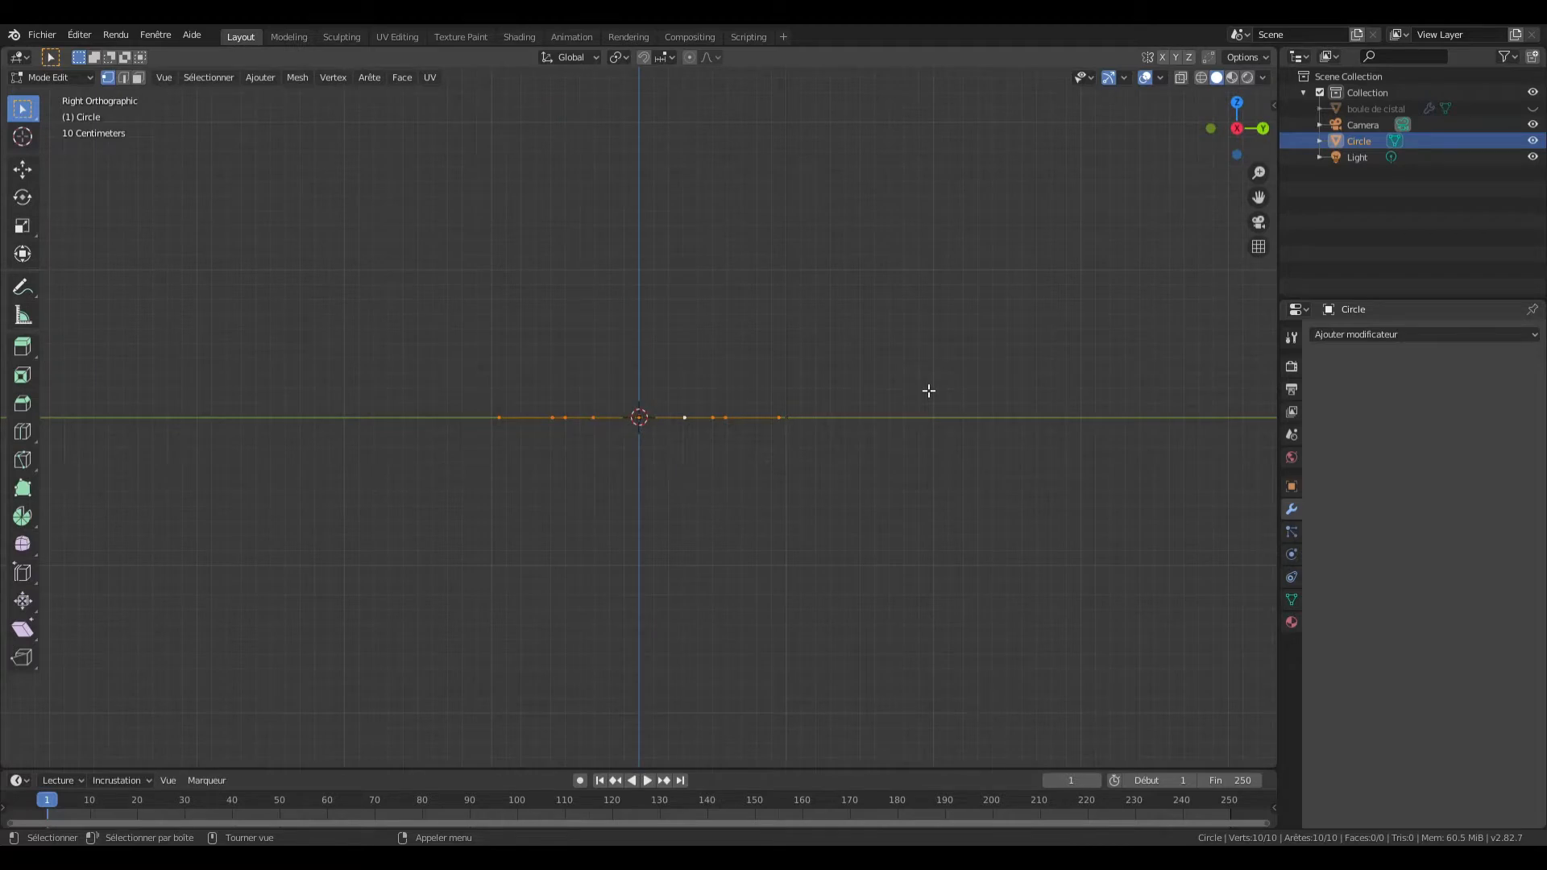
pyautogui.press('e')
pyautogui.press('z')
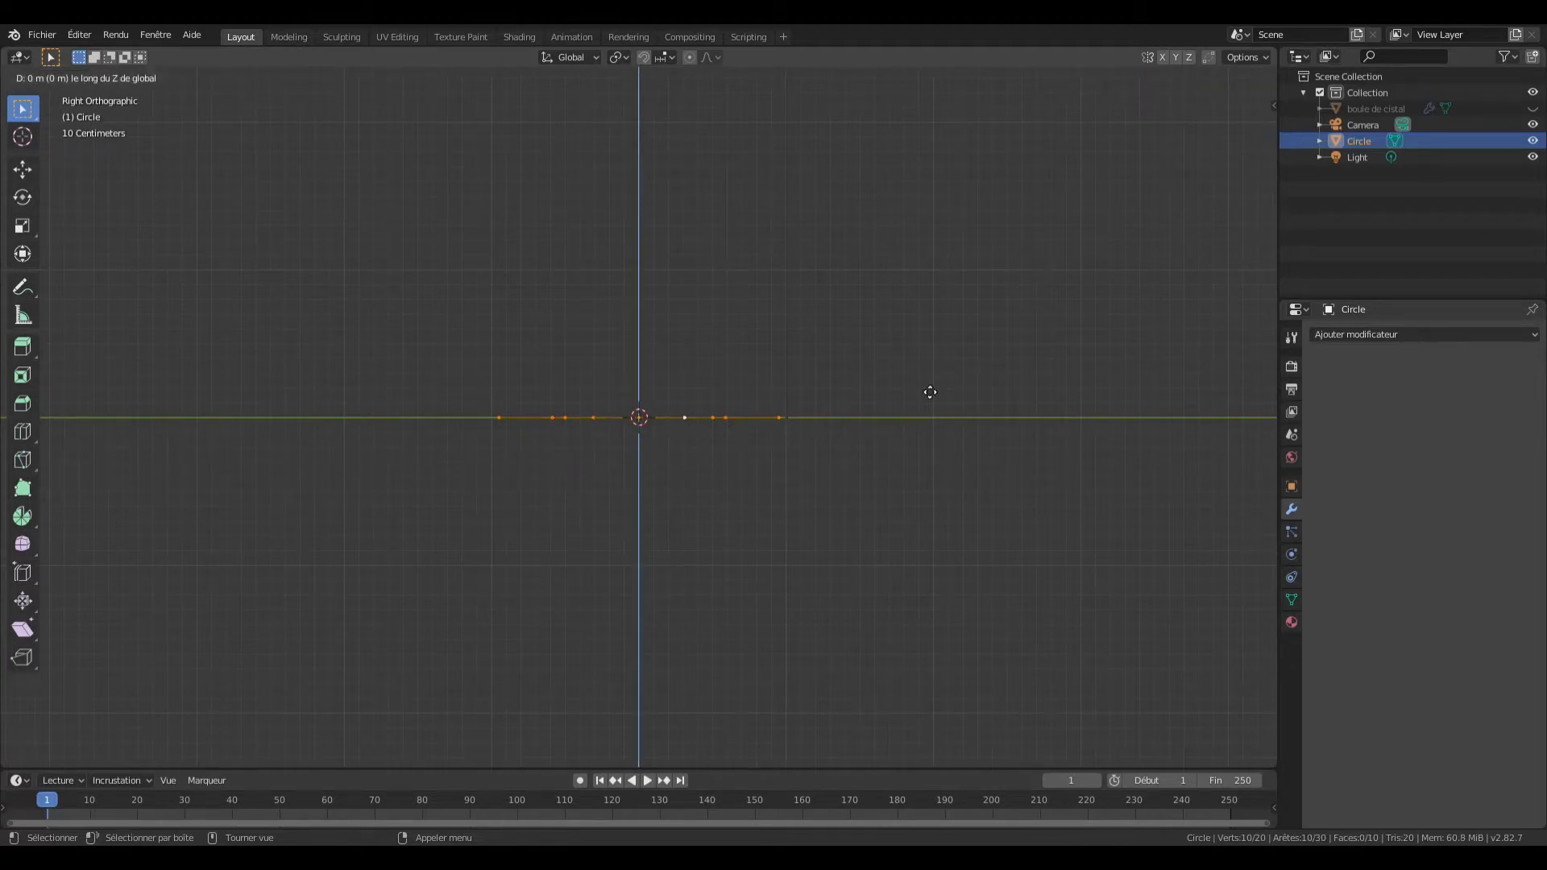
pyautogui.write('0.15')
pyautogui.press('Return')
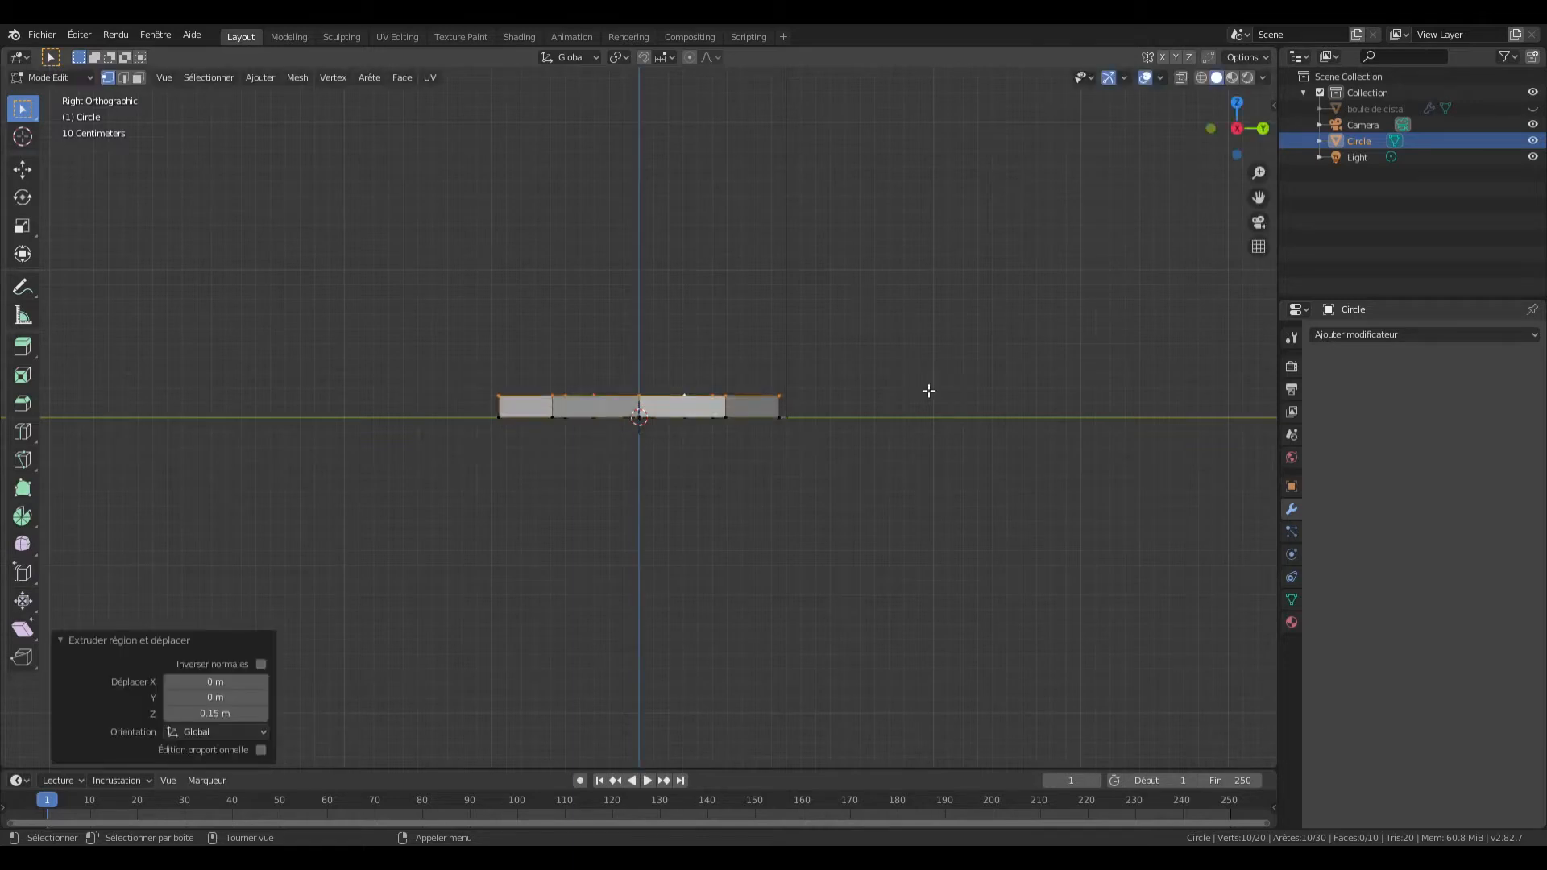
# Step: Merge the extruded upper vertices at their centre to form the star's apex
pyautogui.moveTo(1237, 129); pyautogui.dragTo(1236, 159)
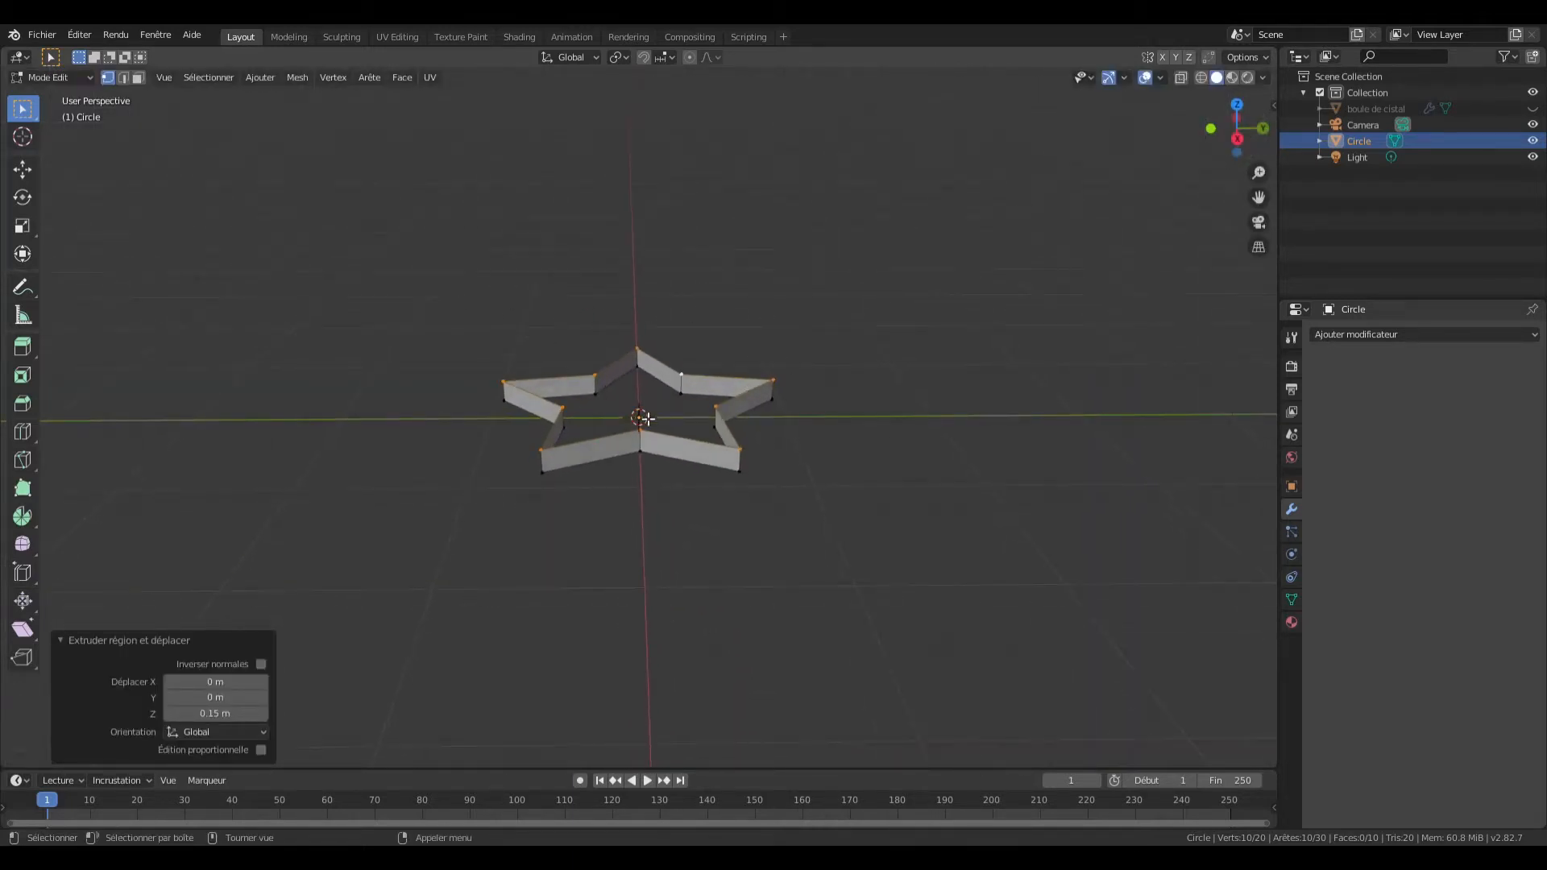
pyautogui.press('m')
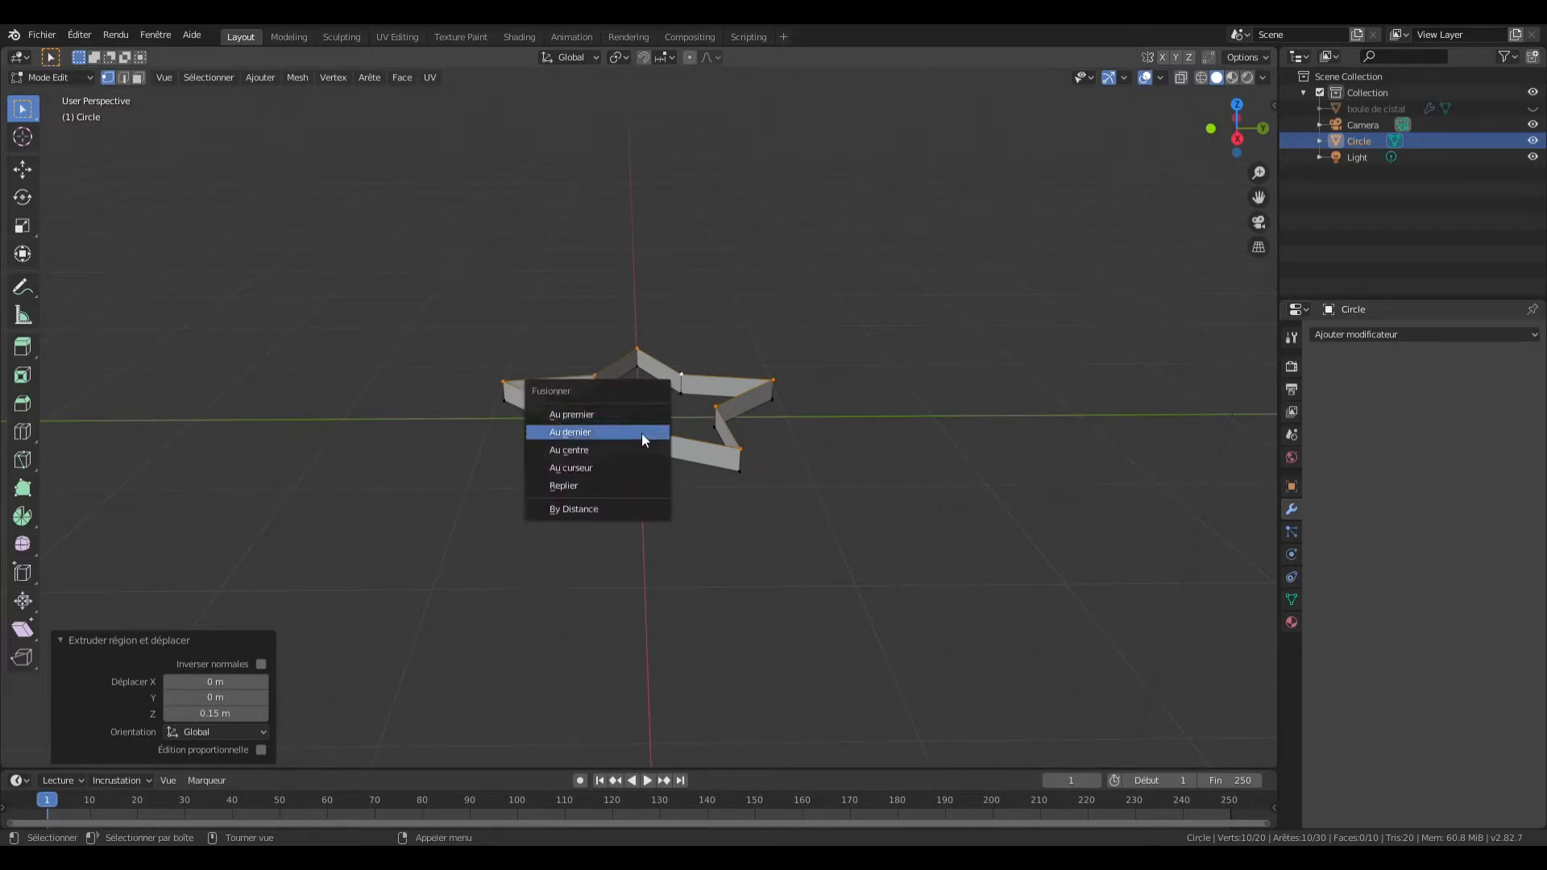
pyautogui.click(642, 436)
# Step: Select the ten outline vertices around the star's base, leaving the apex unselected
pyautogui.moveTo(1237, 129)
pyautogui.mouseDown()
pyautogui.moveTo(1237, 149)
pyautogui.moveTo(1233, 117)
pyautogui.moveTo(1245, 121)
pyautogui.mouseUp()
pyautogui.click(780, 445)
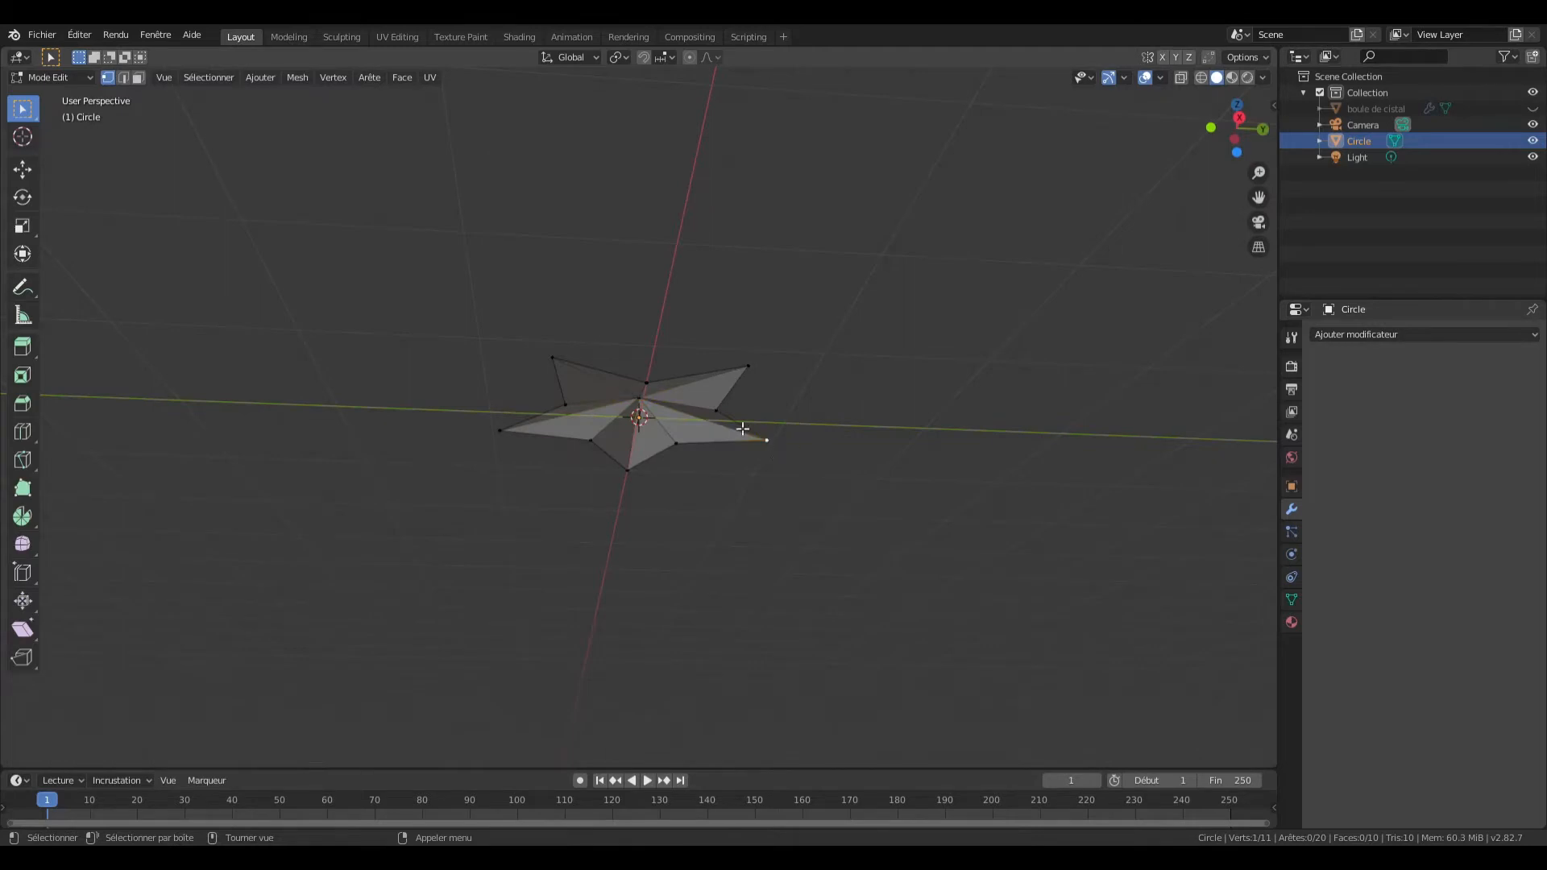
pyautogui.keyDown('shift'); pyautogui.click(751, 367); pyautogui.keyUp('shift')
pyautogui.keyDown('shift'); pyautogui.click(647, 384); pyautogui.keyUp('shift')
pyautogui.keyDown('shift'); pyautogui.click(554, 358); pyautogui.keyUp('shift')
pyautogui.keyDown('shift'); pyautogui.click(566, 405); pyautogui.keyUp('shift')
pyautogui.keyDown('shift'); pyautogui.click(502, 431); pyautogui.keyUp('shift')
pyautogui.keyDown('shift'); pyautogui.click(593, 442); pyautogui.keyUp('shift')
pyautogui.keyDown('shift'); pyautogui.click(627, 469); pyautogui.keyUp('shift')
pyautogui.keyDown('shift'); pyautogui.click(677, 444); pyautogui.keyUp('shift')
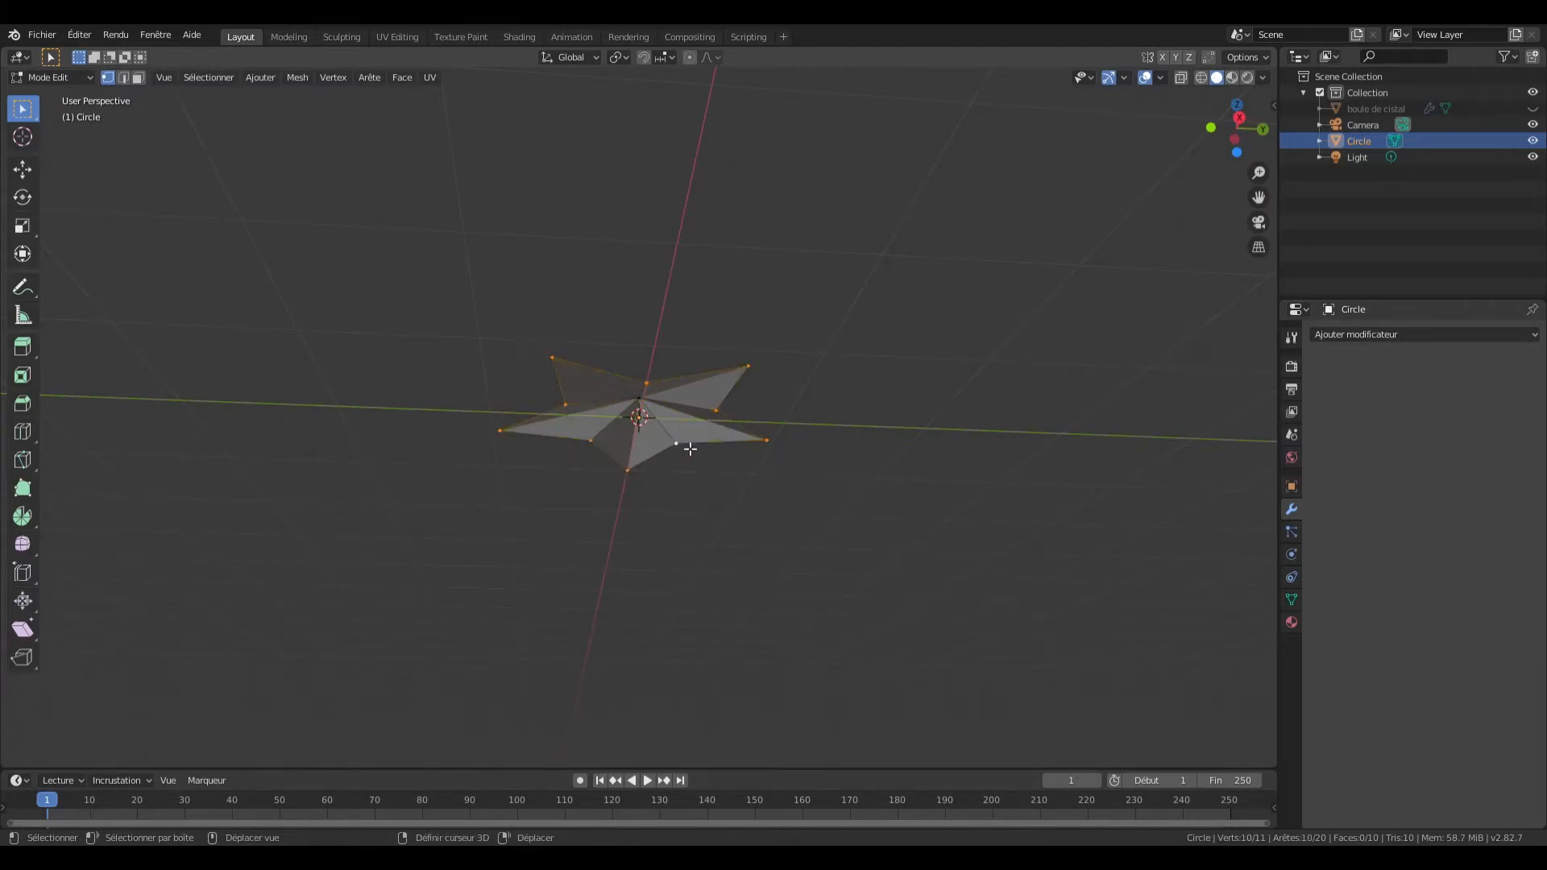
pyautogui.click(1240, 118)
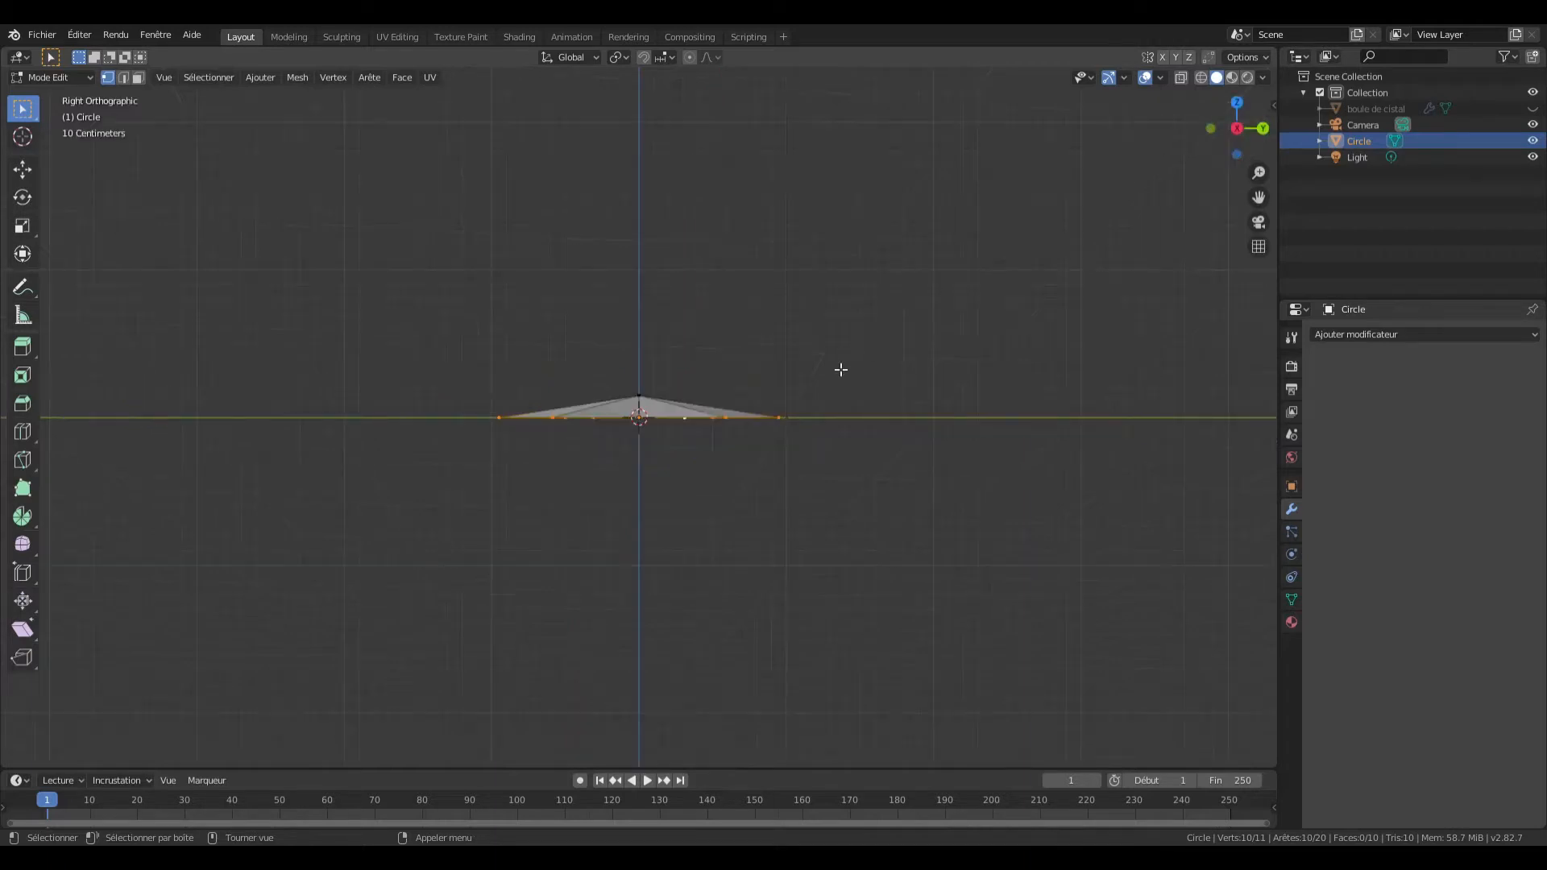
pyautogui.write('e')
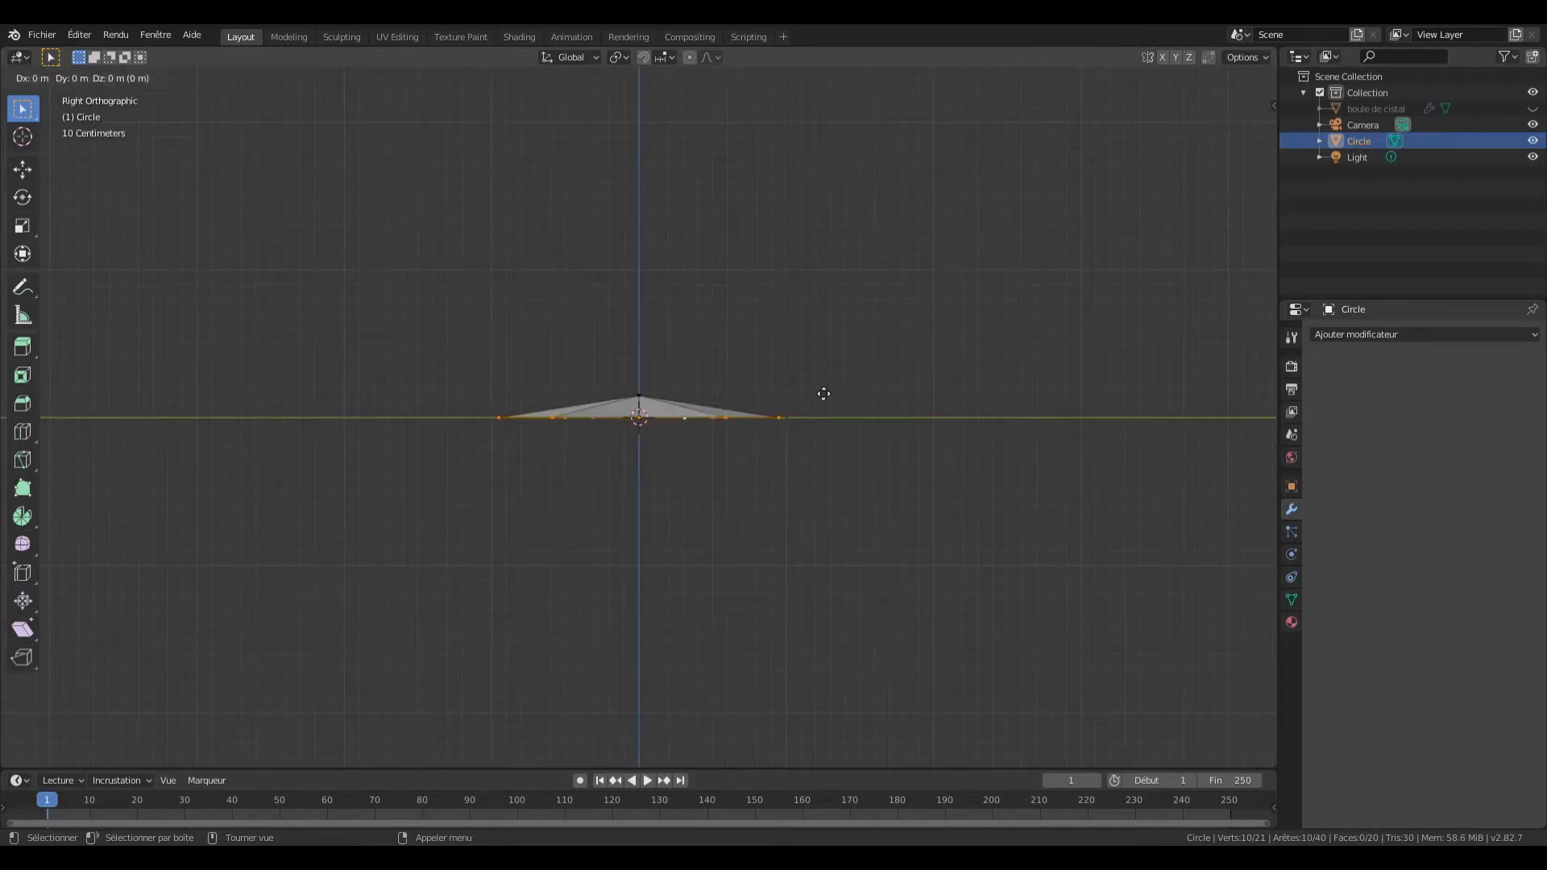
pyautogui.write('x-0.15')
pyautogui.press('Return')
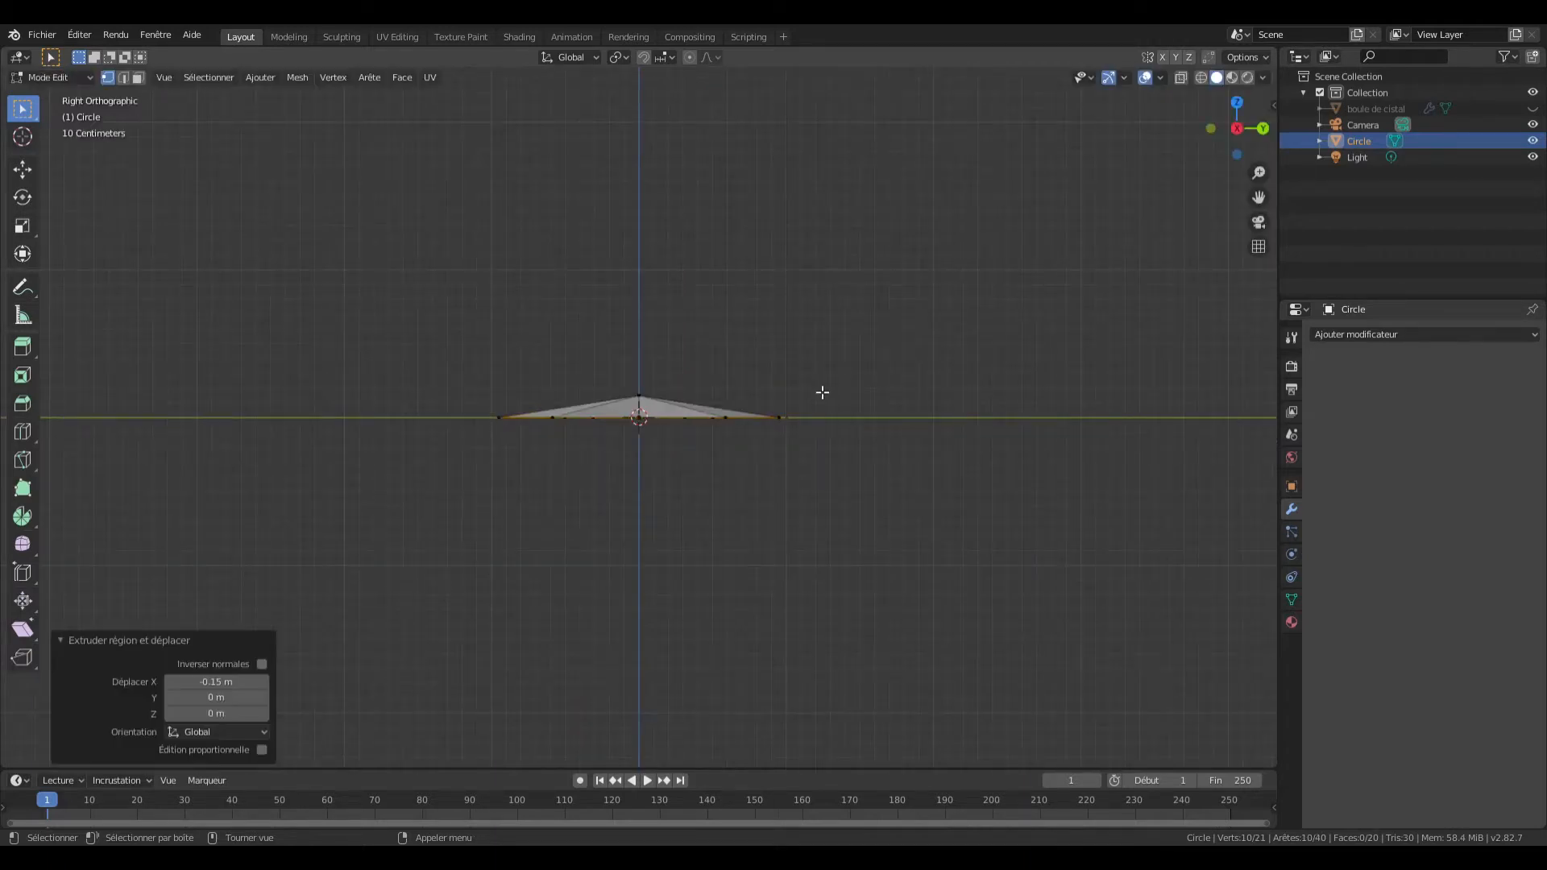
pyautogui.hotkey('ctrl', 'z')
pyautogui.hotkey('ctrl', 'z')
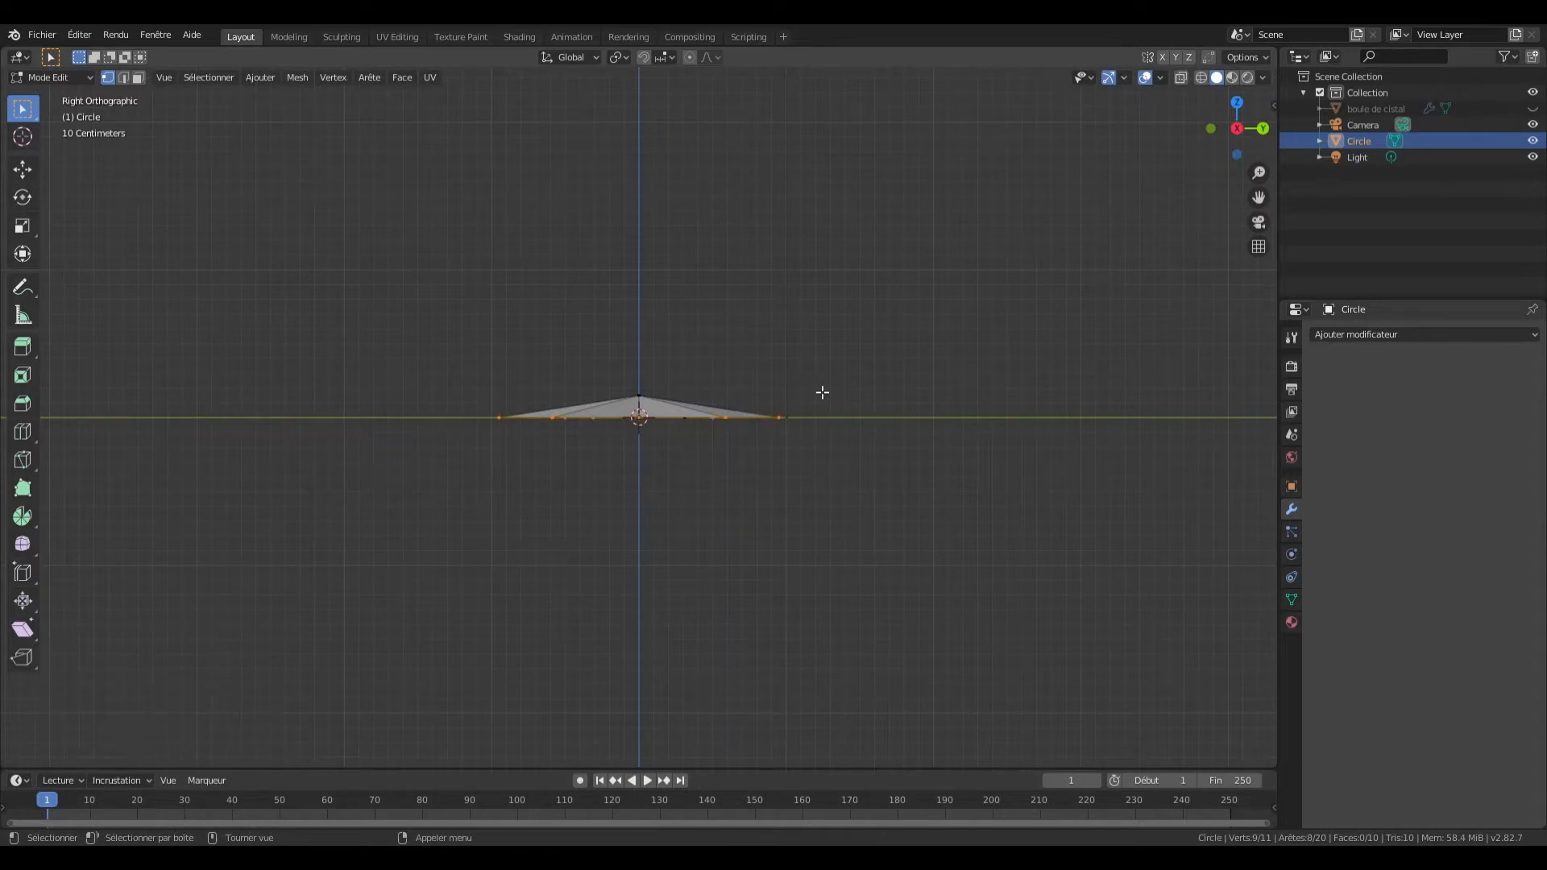
# Step: Add the missing inner vertex to the outline selection and extrude the outline -0.15 m along the Z axis
pyautogui.moveTo(1233, 158); pyautogui.dragTo(1240, 116)
pyautogui.keyDown('shift'); pyautogui.click(681, 441); pyautogui.keyUp('shift')
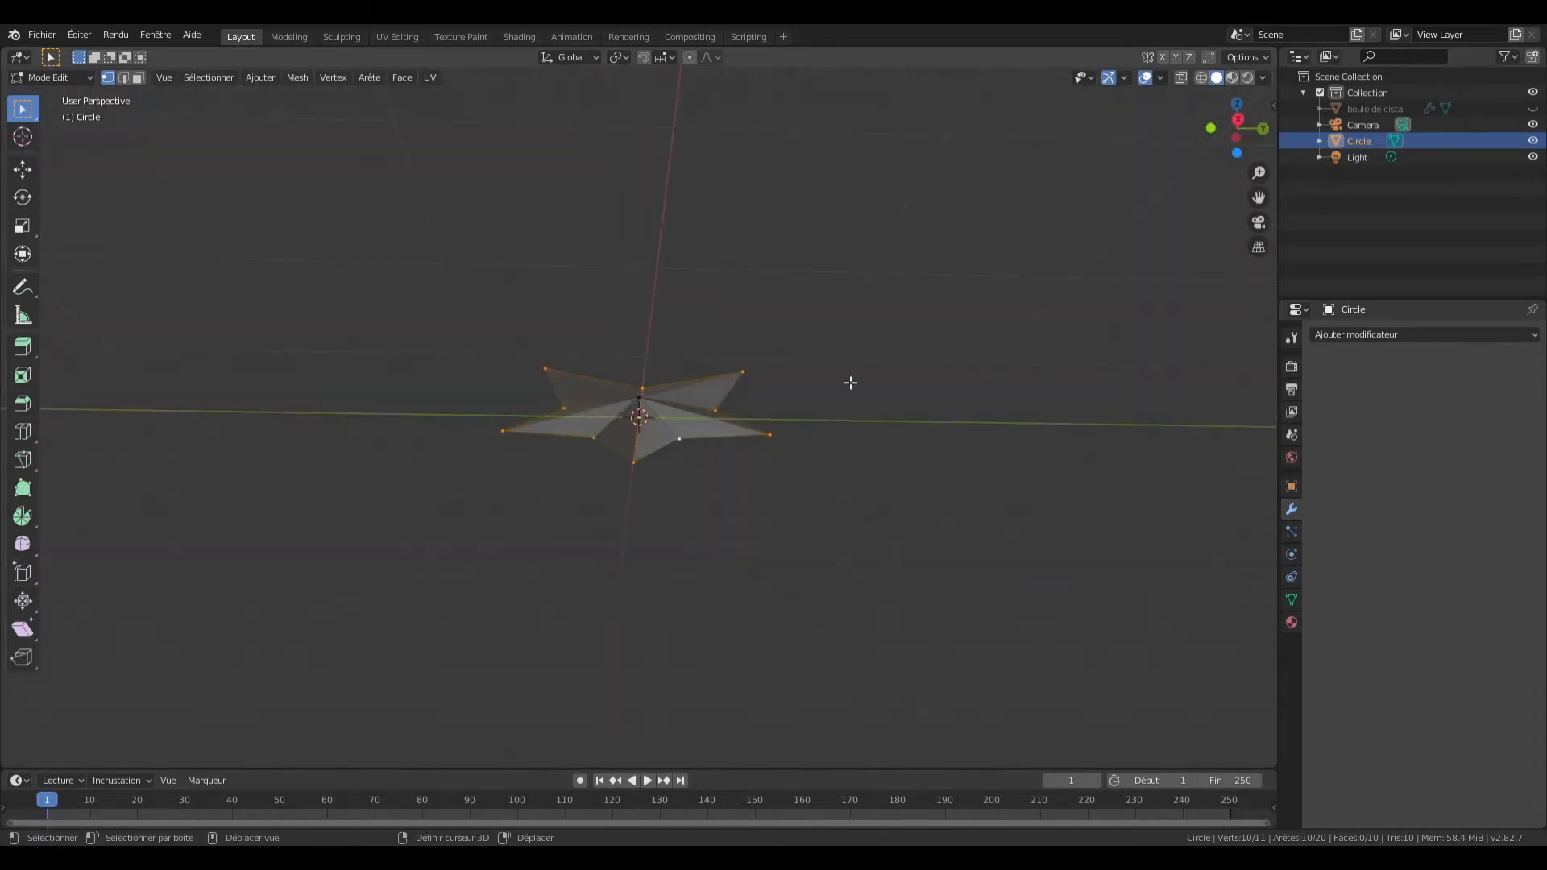
pyautogui.click(1241, 123)
pyautogui.write('e')
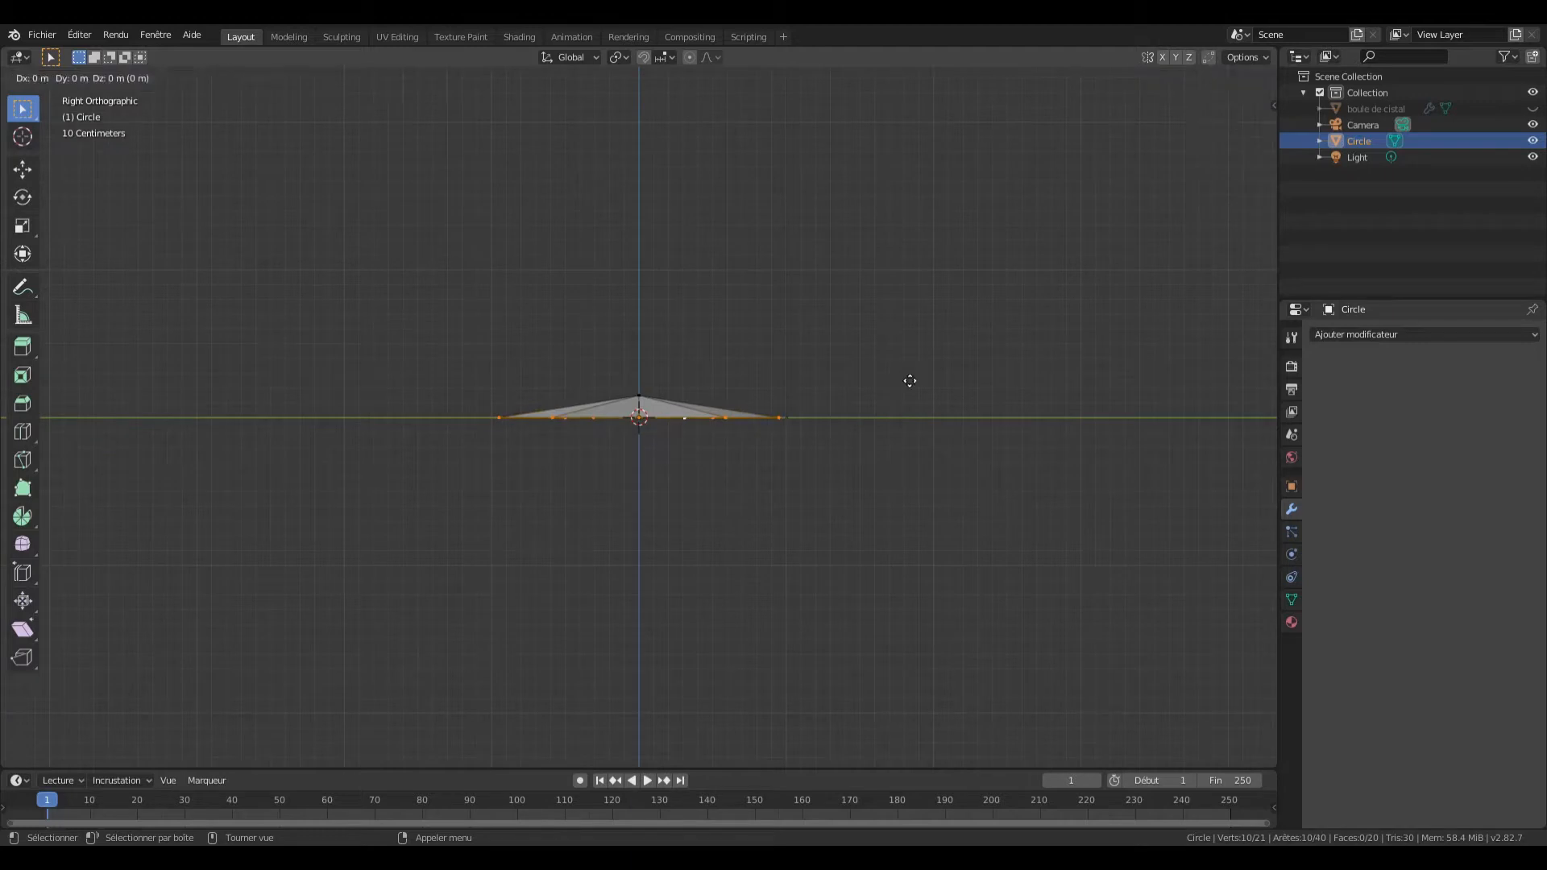
pyautogui.write('-0.15')
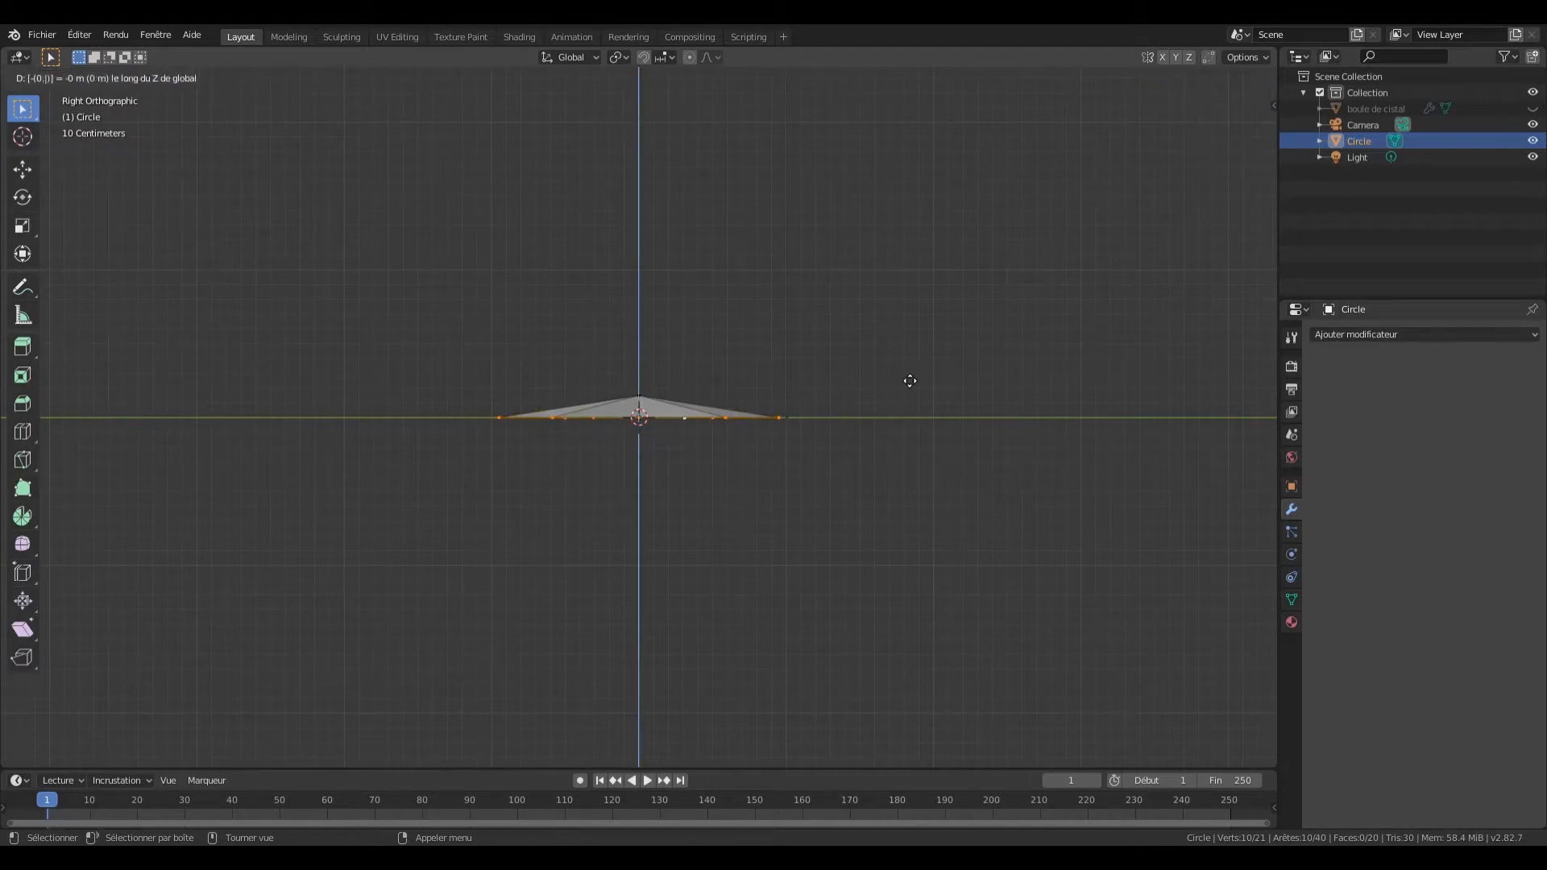
pyautogui.press('Return')
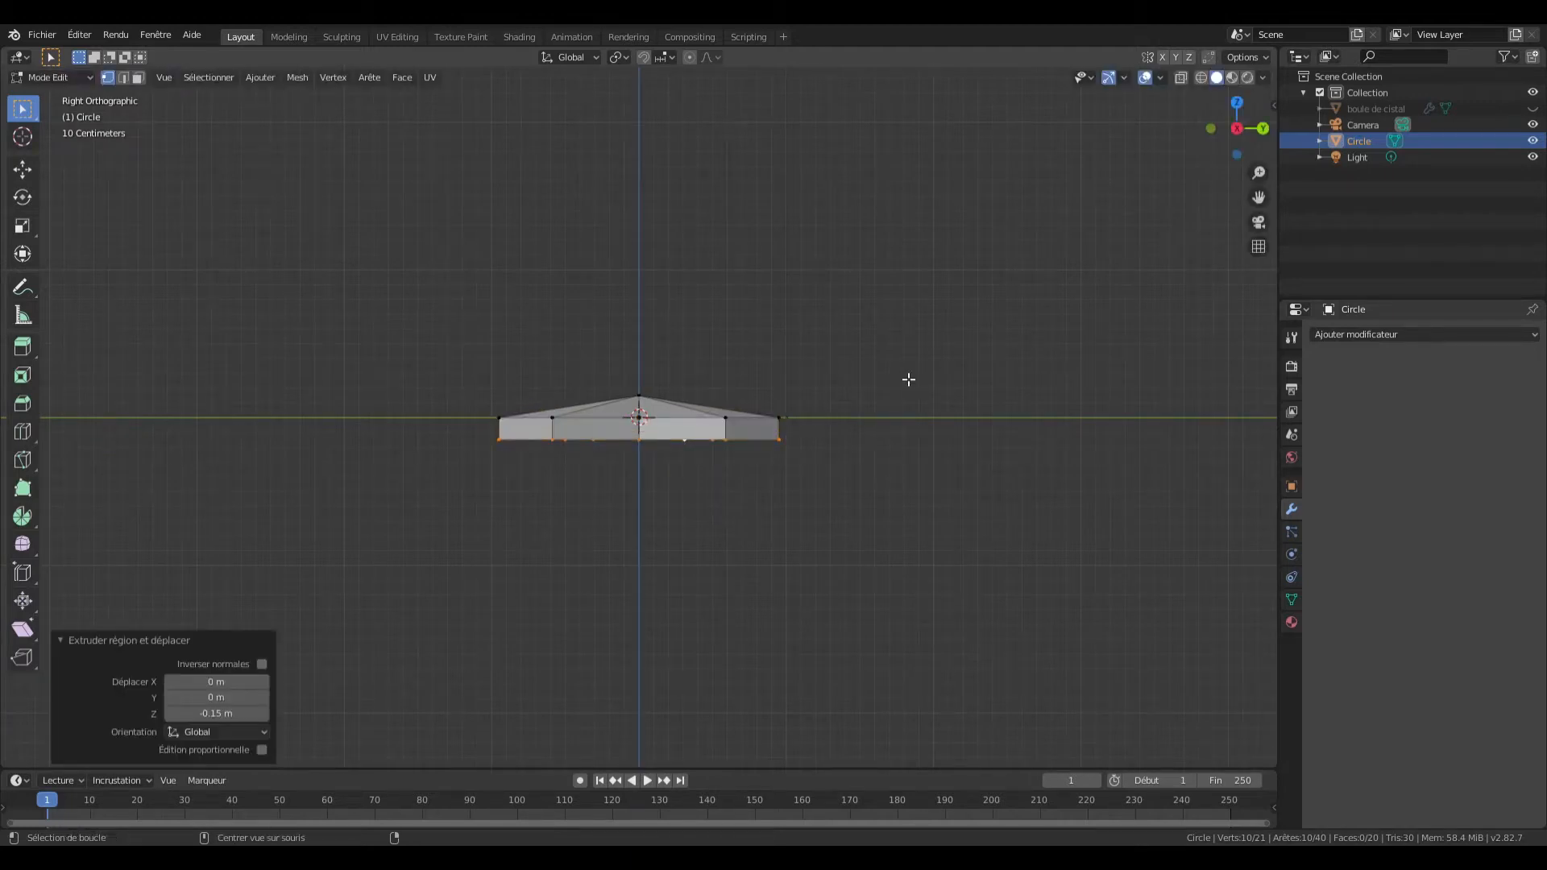
# Step: Merge the lower extruded vertices at their centre to close the star's underside and return to Object Mode
pyautogui.hotkey('alt', 'm')
pyautogui.click(906, 375)
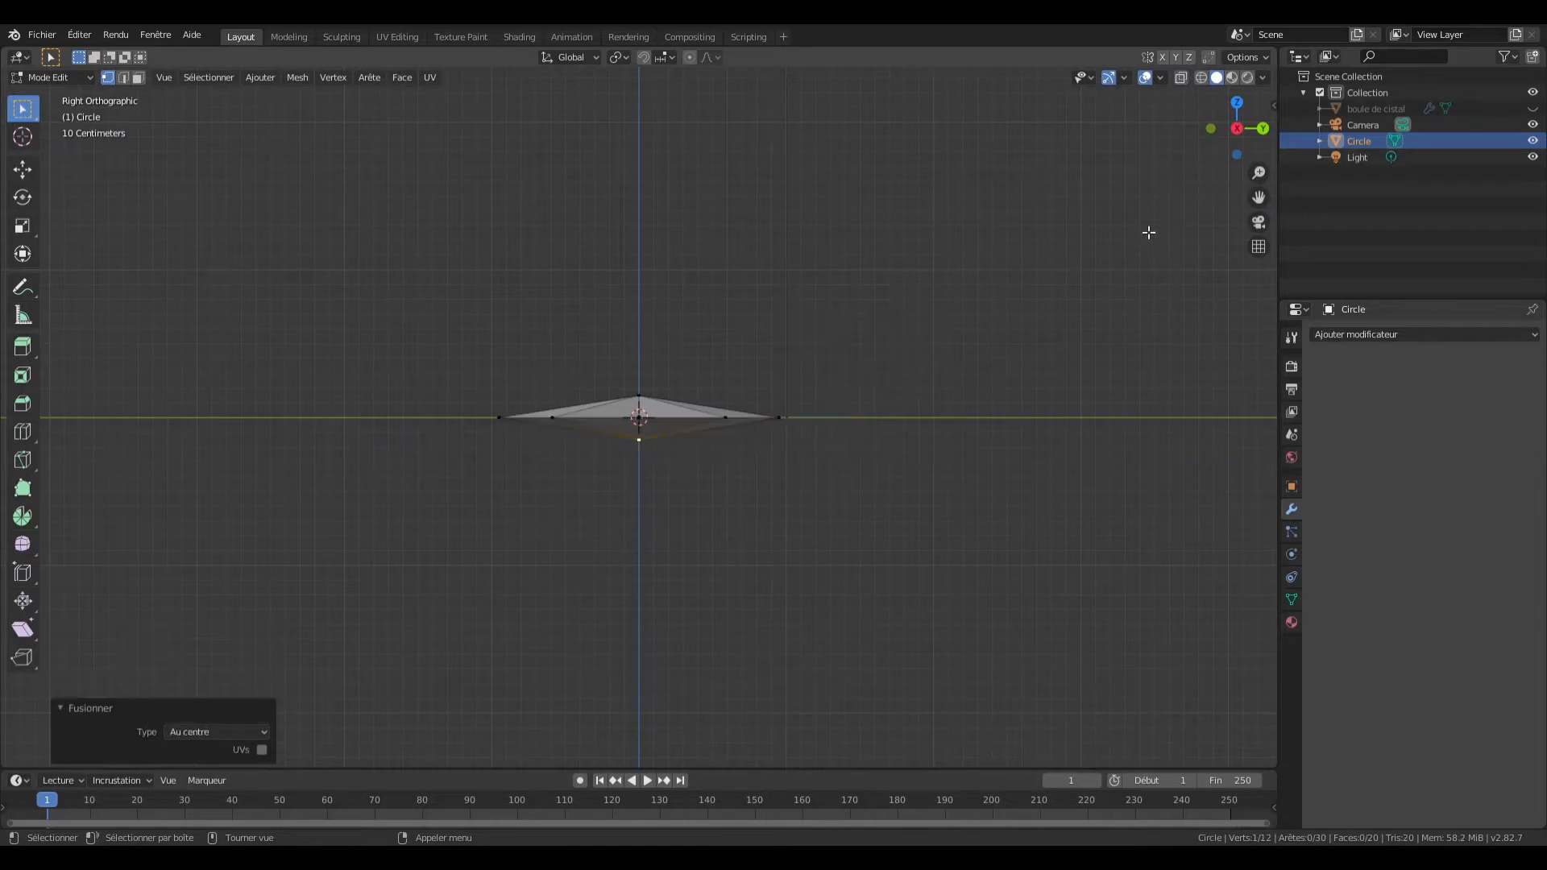
pyautogui.press('Tab')
# Step: Rename the star object "étoiles" and rotate it 90° about the global Y axis
pyautogui.moveTo(1233, 131); pyautogui.dragTo(1337, 115)
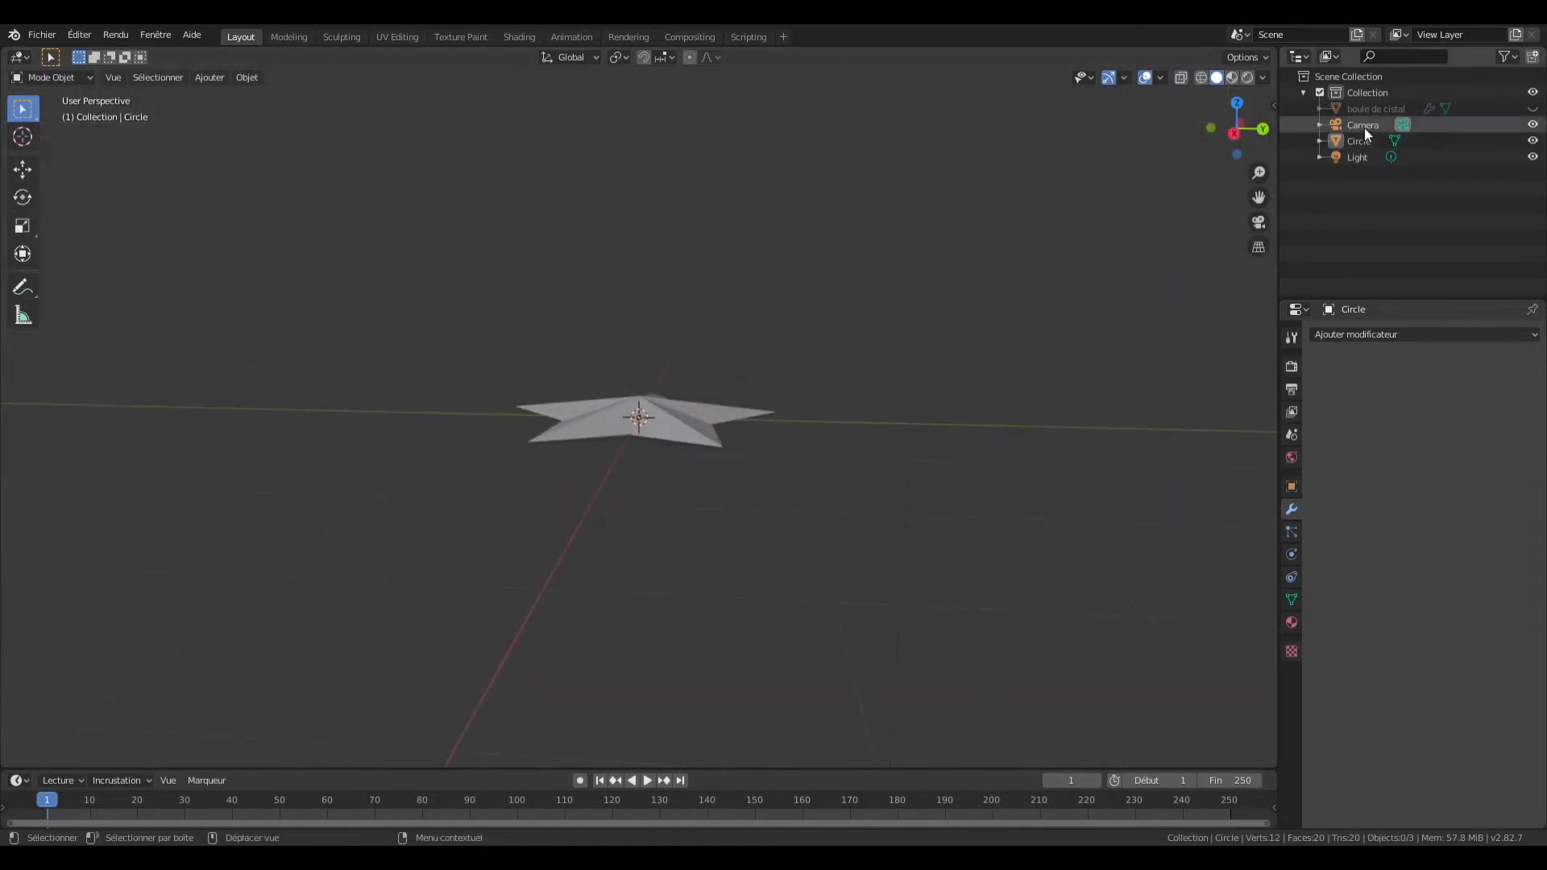
pyautogui.doubleClick(1362, 141)
pyautogui.write('éto')
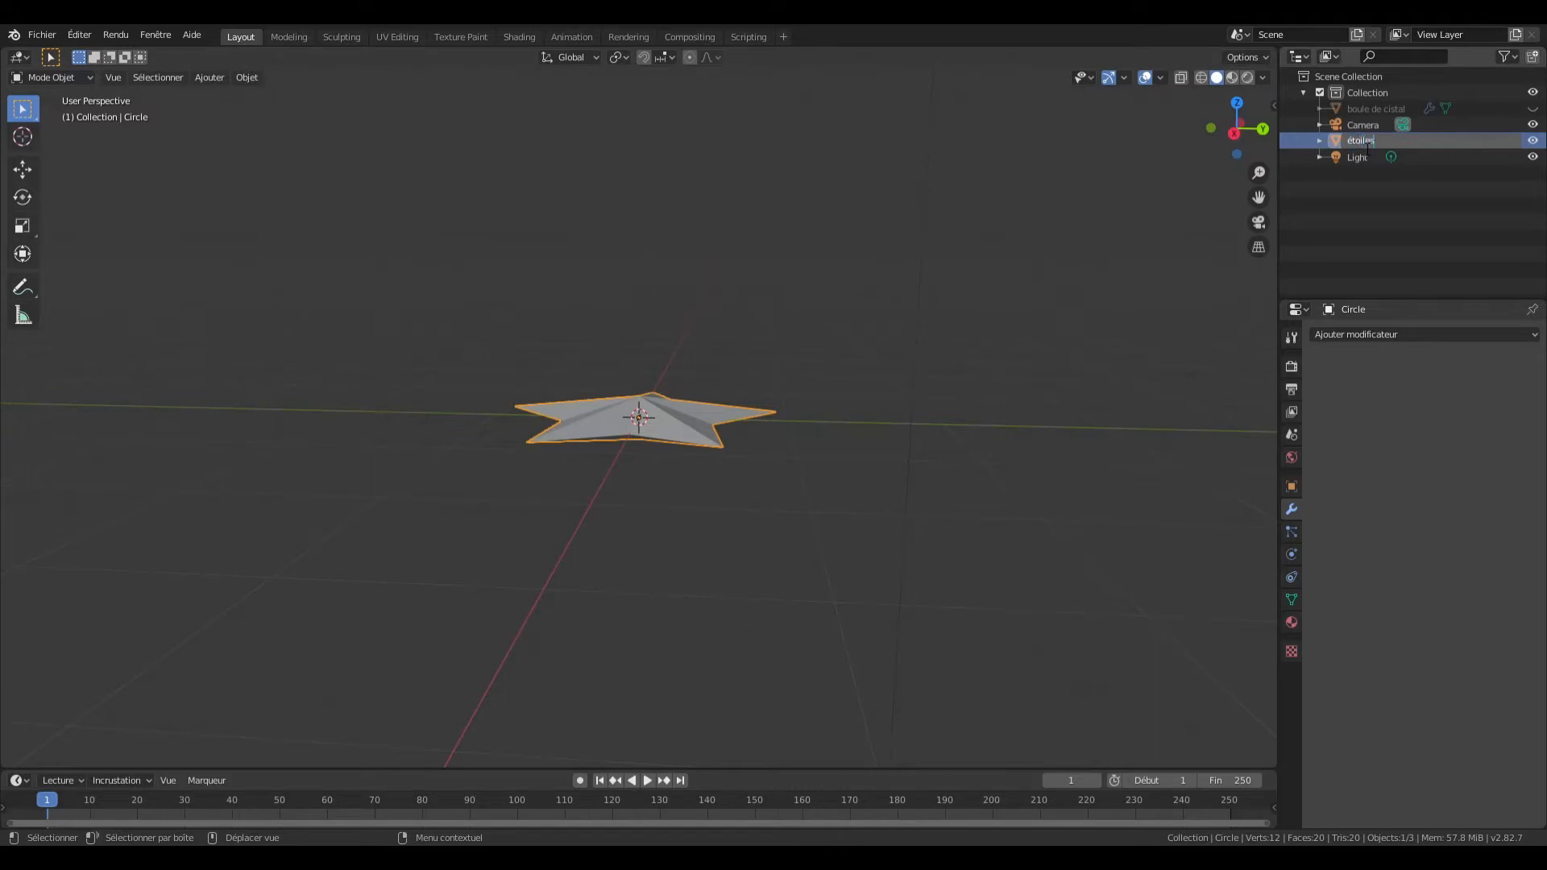
pyautogui.press('Return')
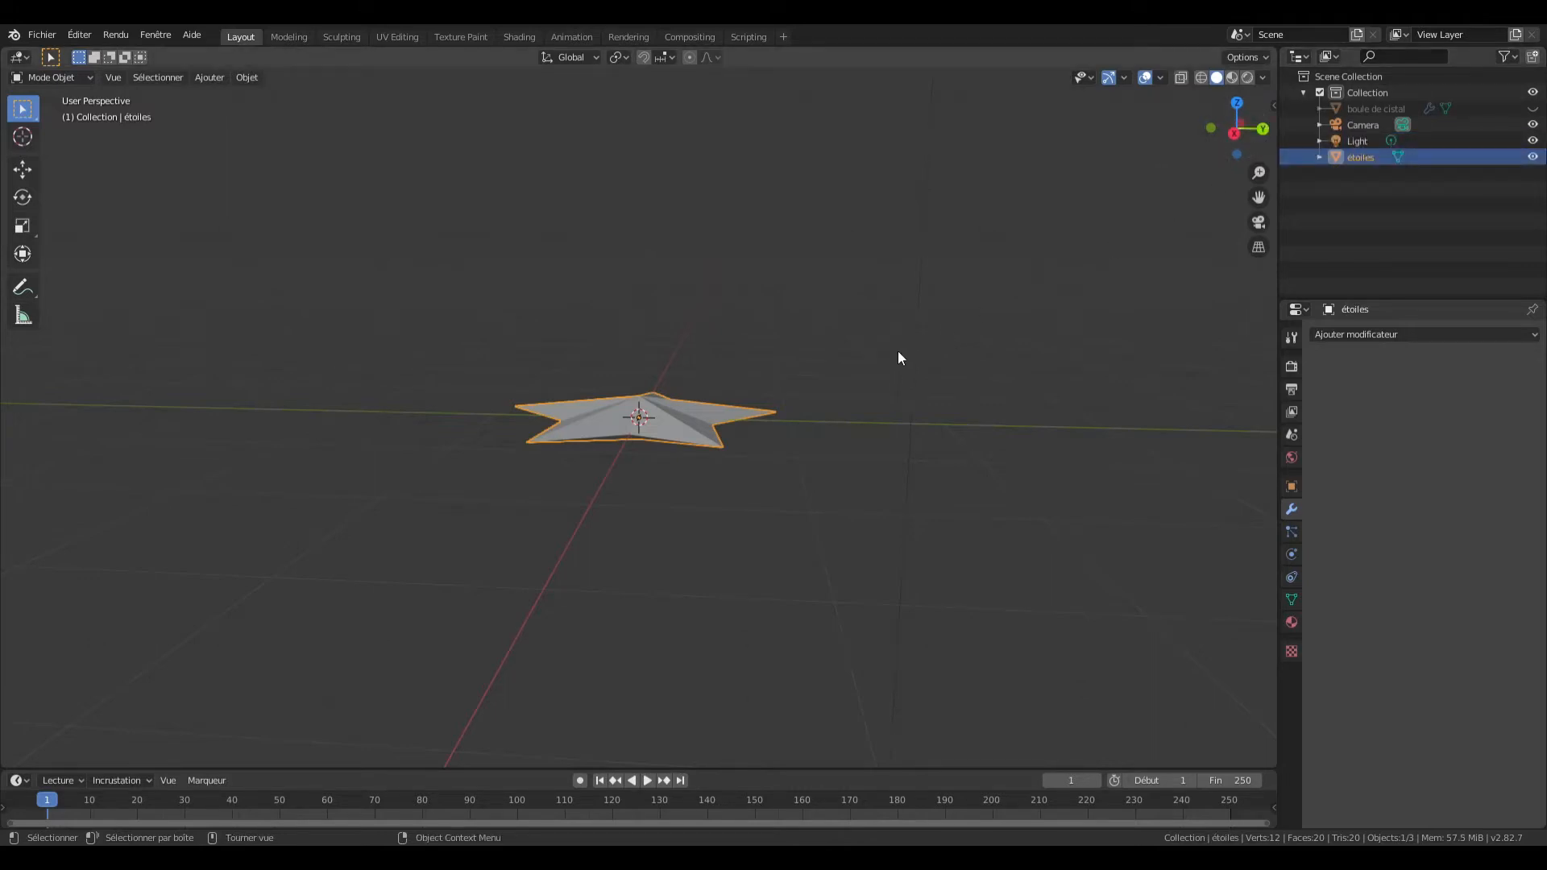
pyautogui.write('ry90')
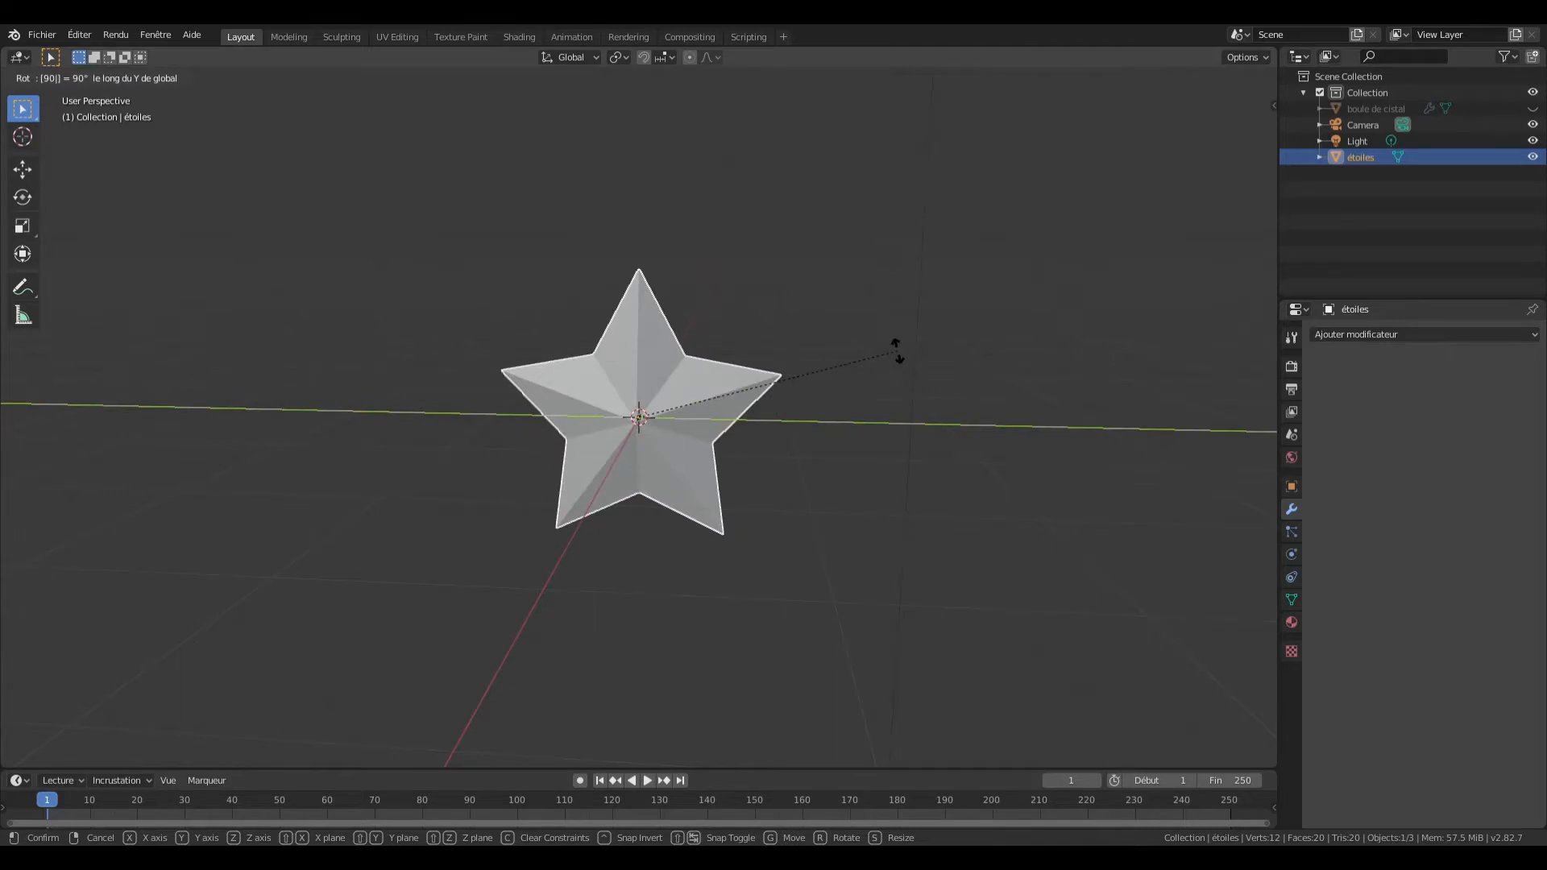
pyautogui.press('Return')
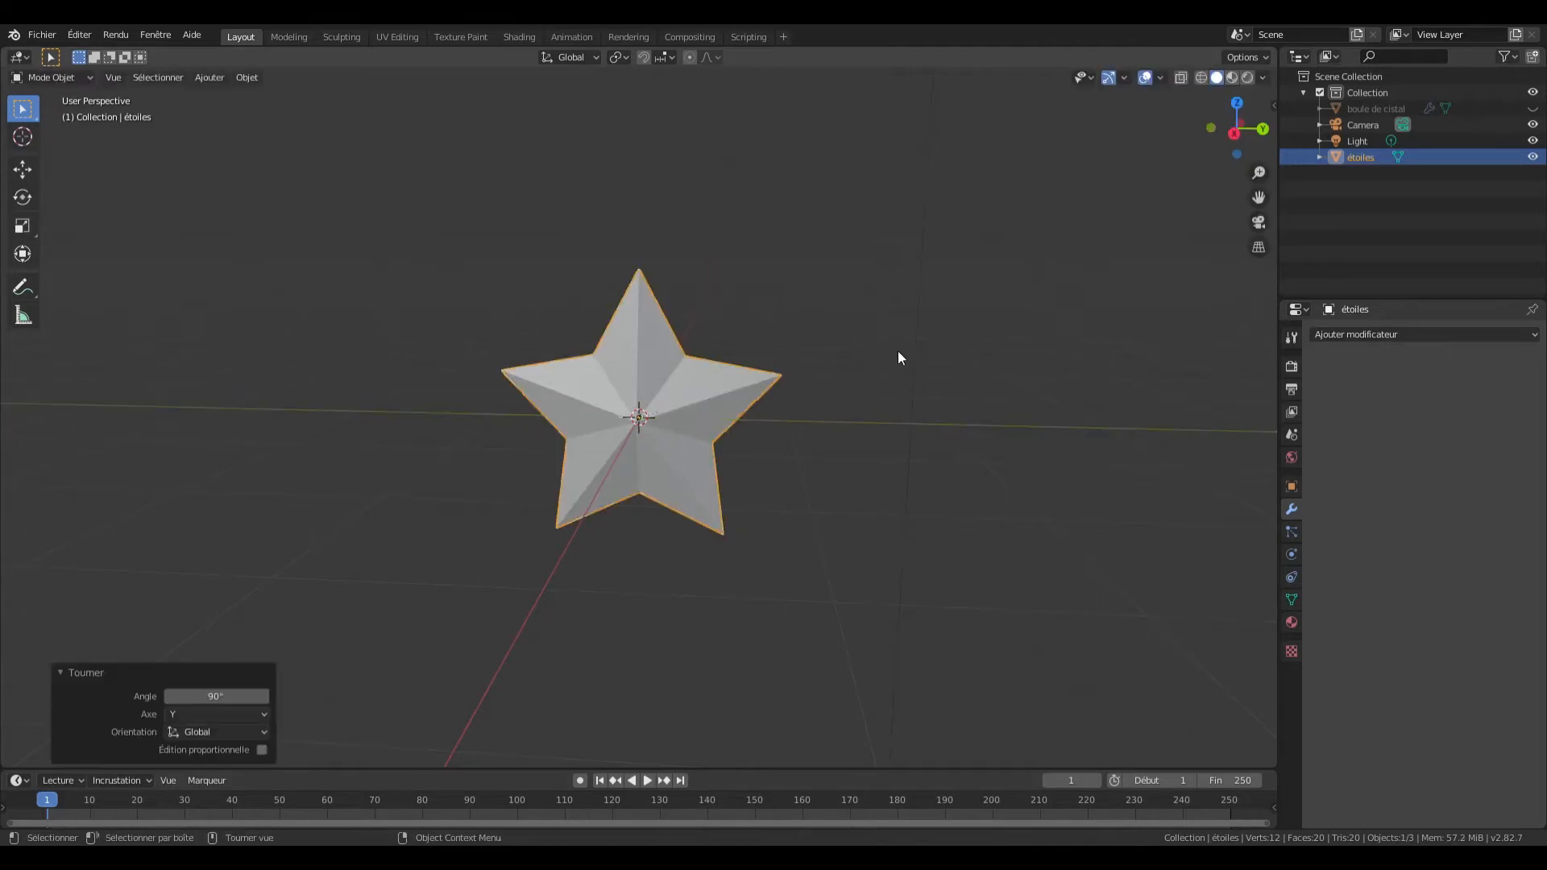
# Step: Show the hidden crystal ball again and, from the right-side view, move the star 1.5 m up along the Z axis
pyautogui.click(1234, 133)
pyautogui.scroll(-5, 908, 360)
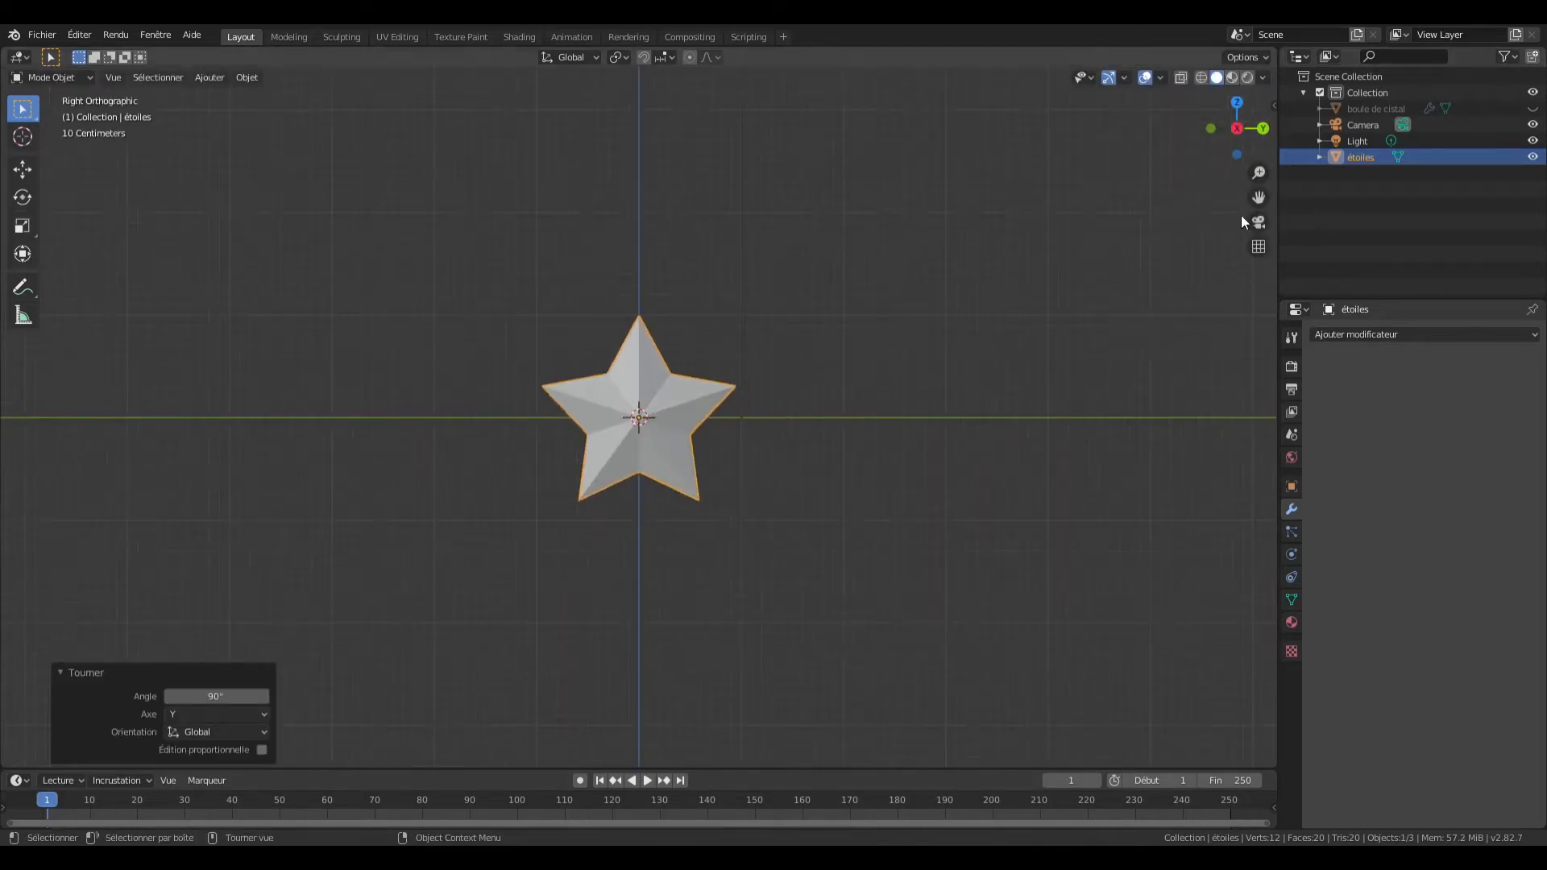
pyautogui.click(1533, 109)
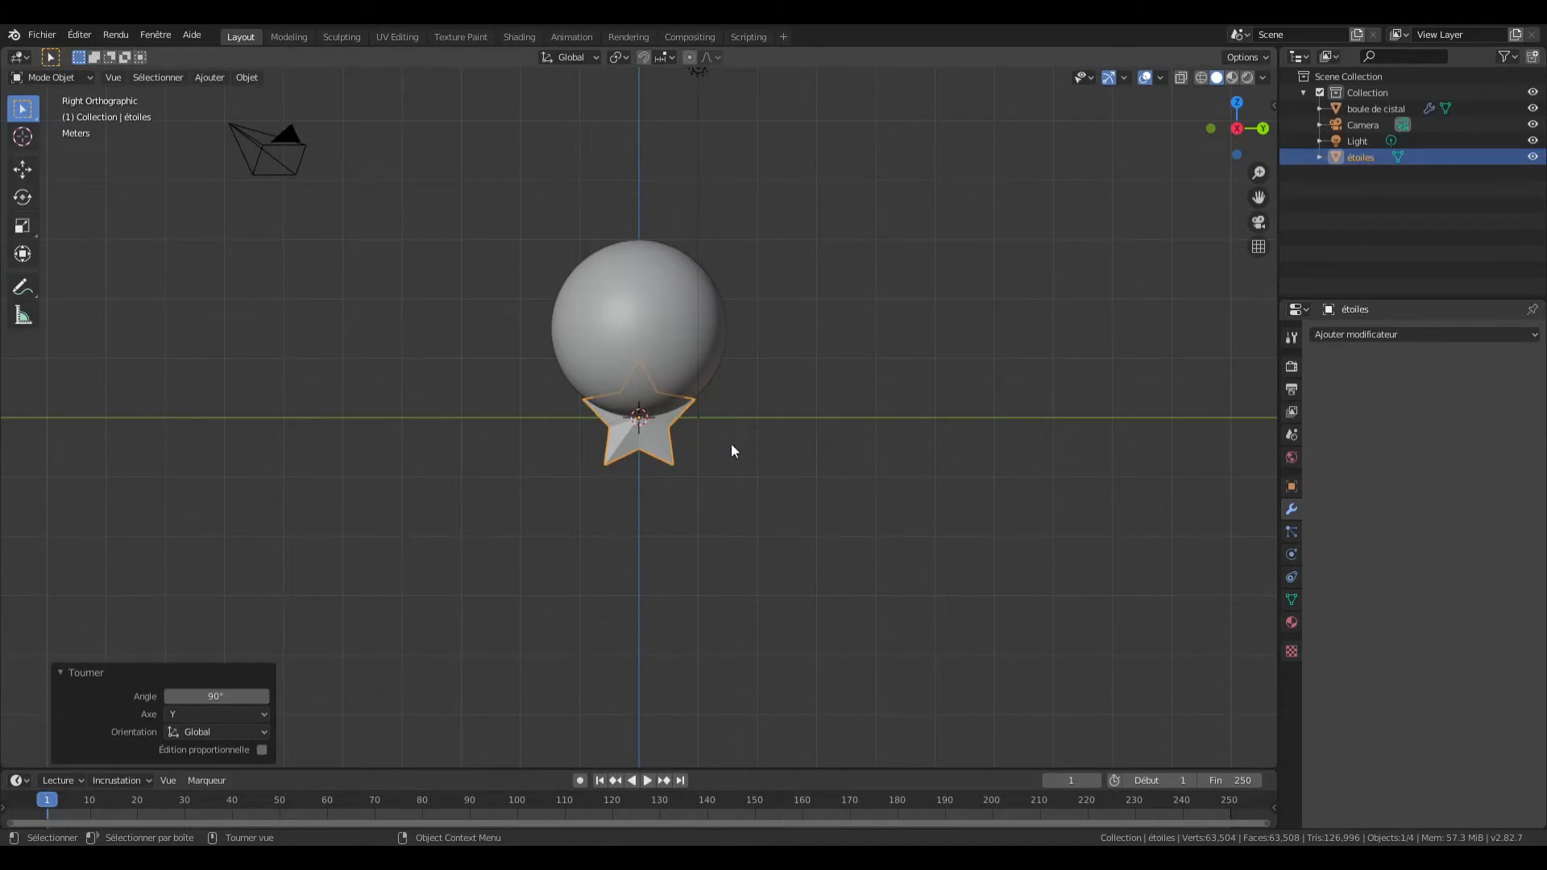
pyautogui.scroll(6, 732, 443)
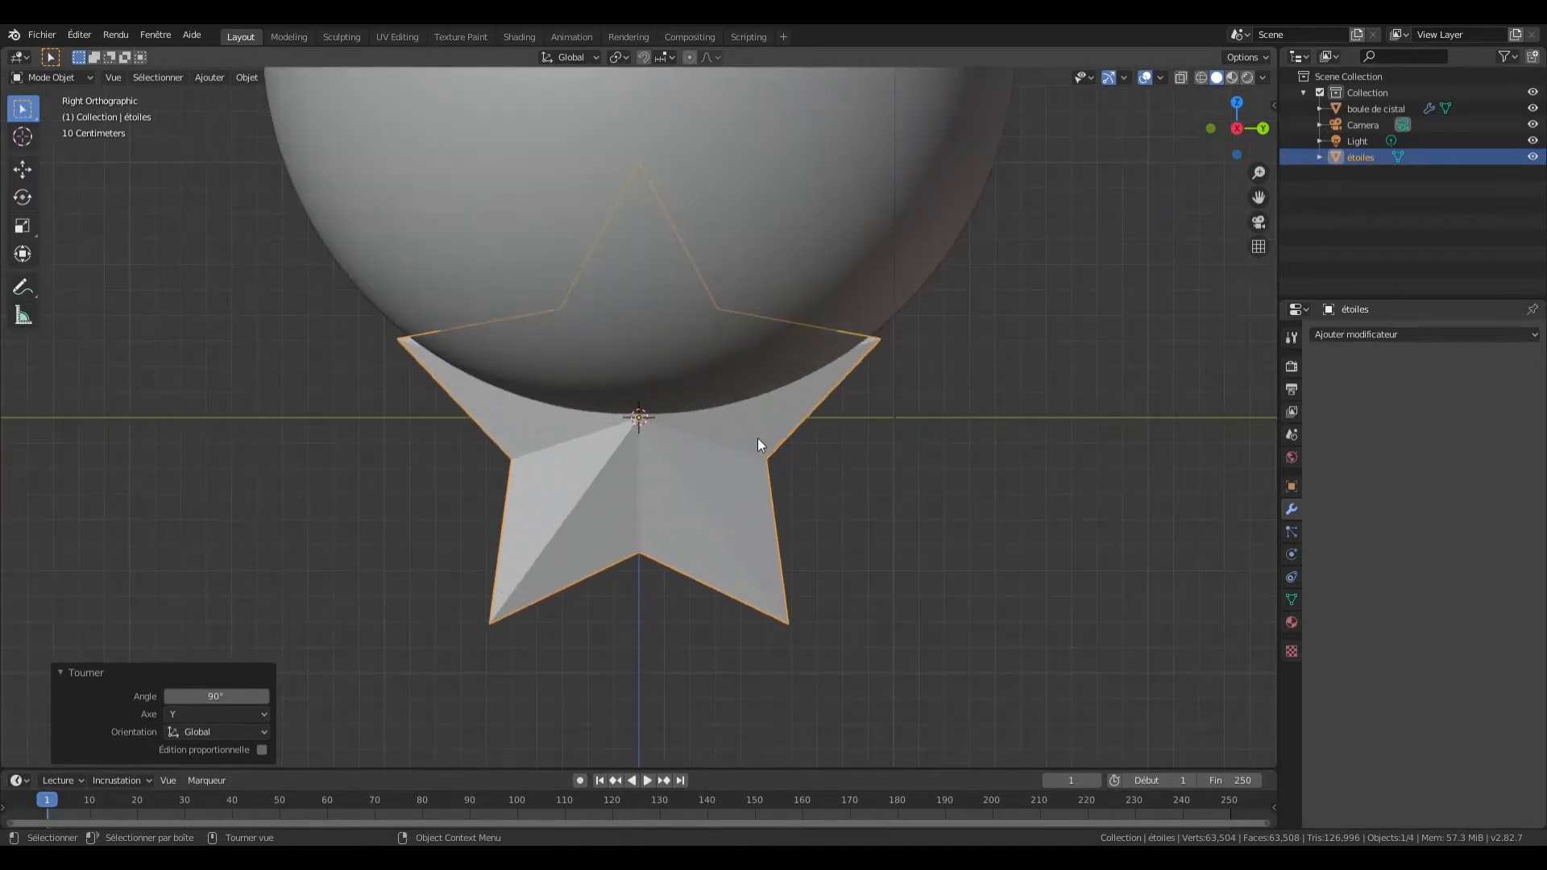
pyautogui.press('g')
pyautogui.write('z')
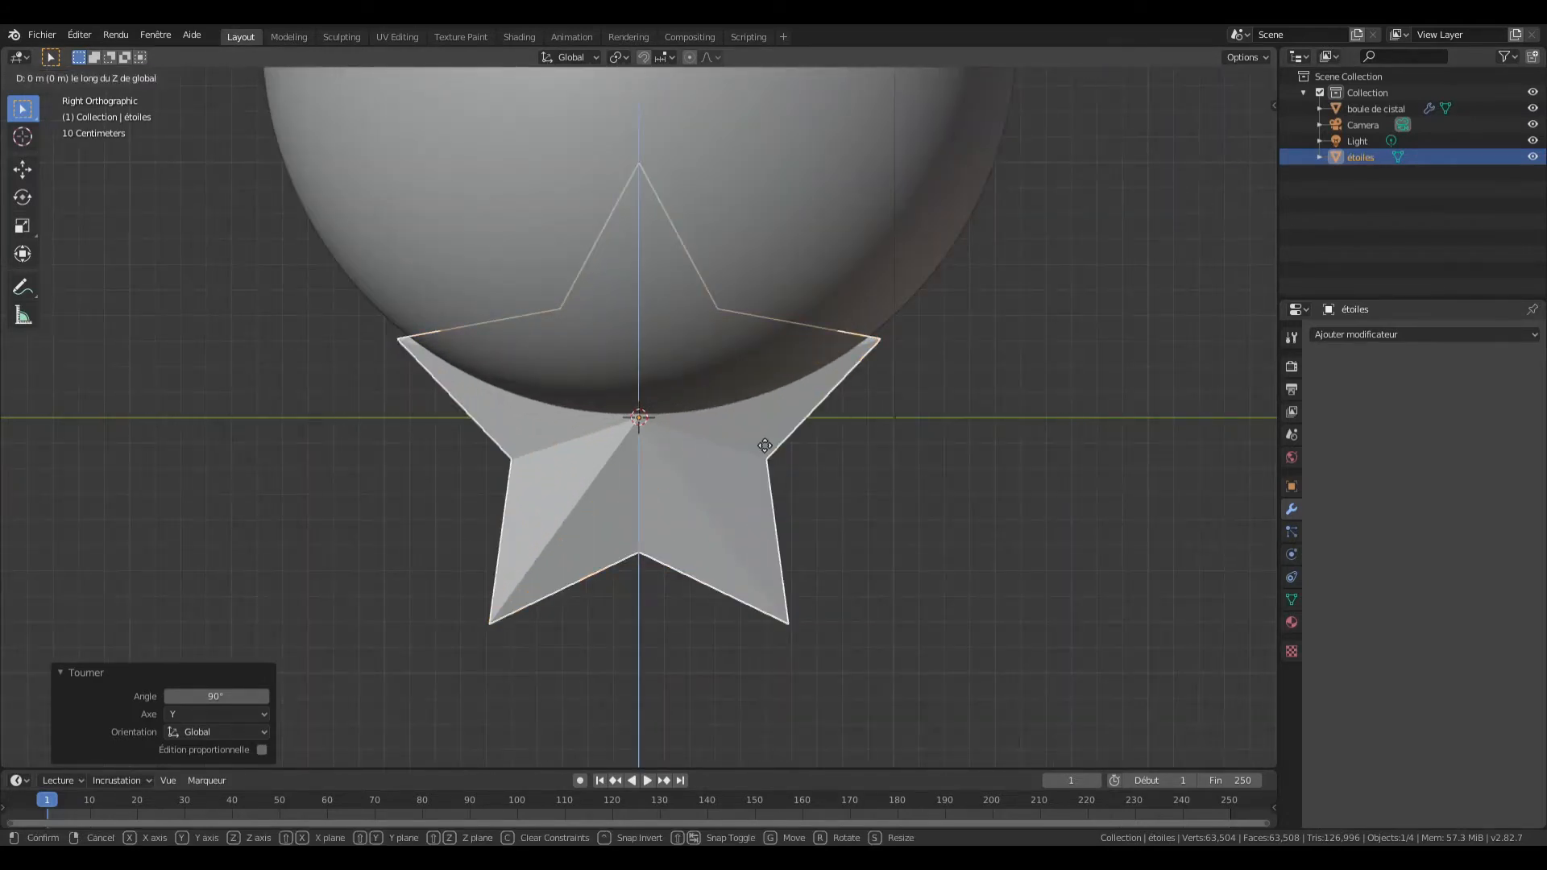
pyautogui.write('1.5')
pyautogui.press('Return')
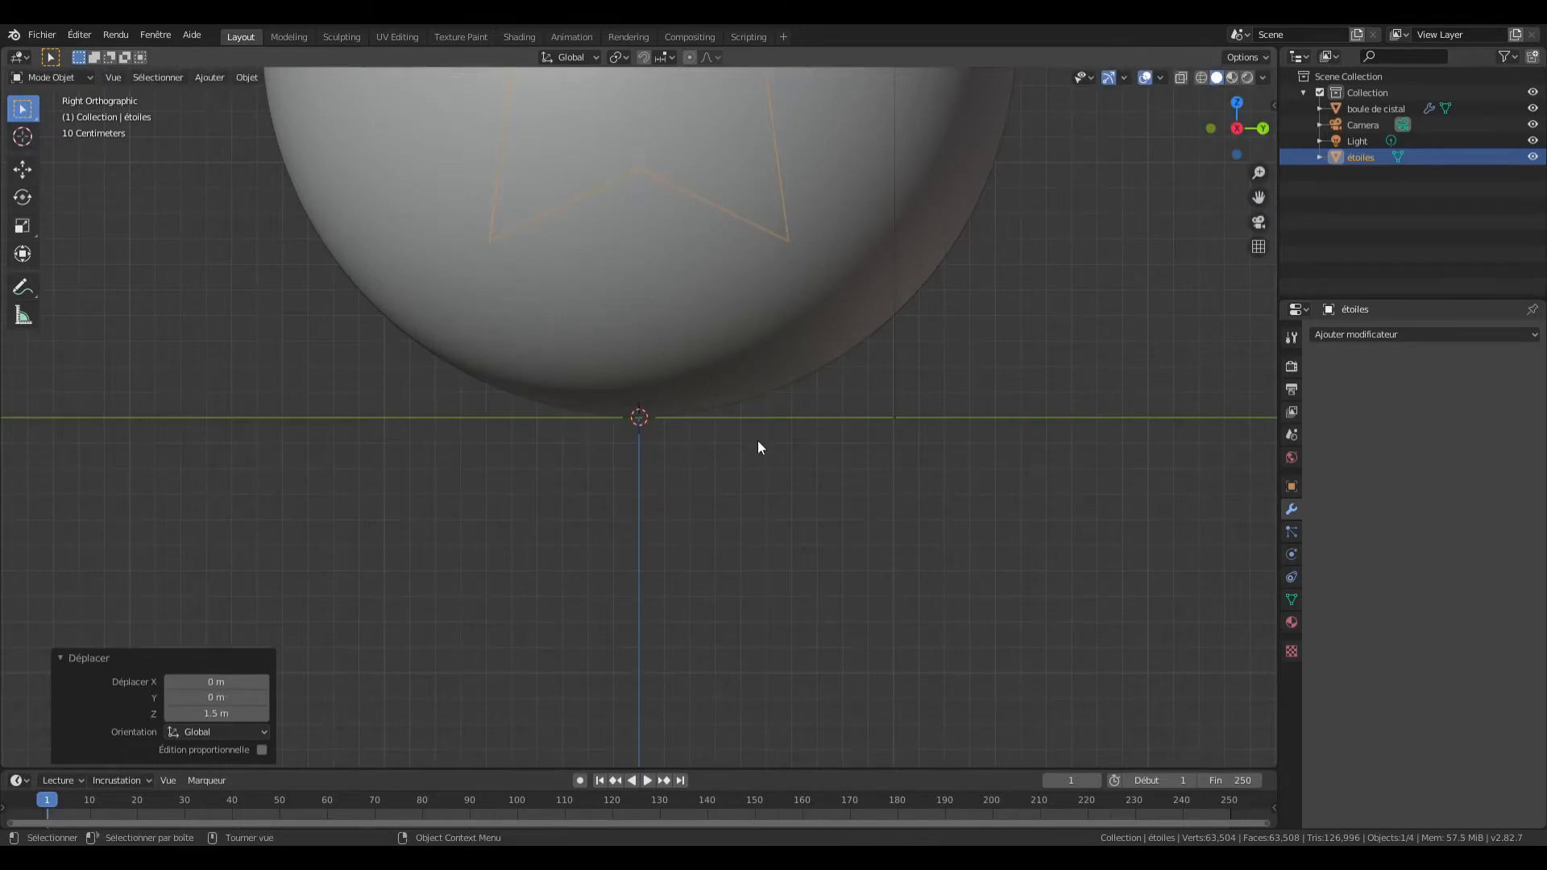
# Step: Switch the viewport to wireframe shading and frame the star inside the ball
pyautogui.scroll(-6, 758, 441)
pyautogui.moveTo(1259, 197); pyautogui.dragTo(1262, 342)
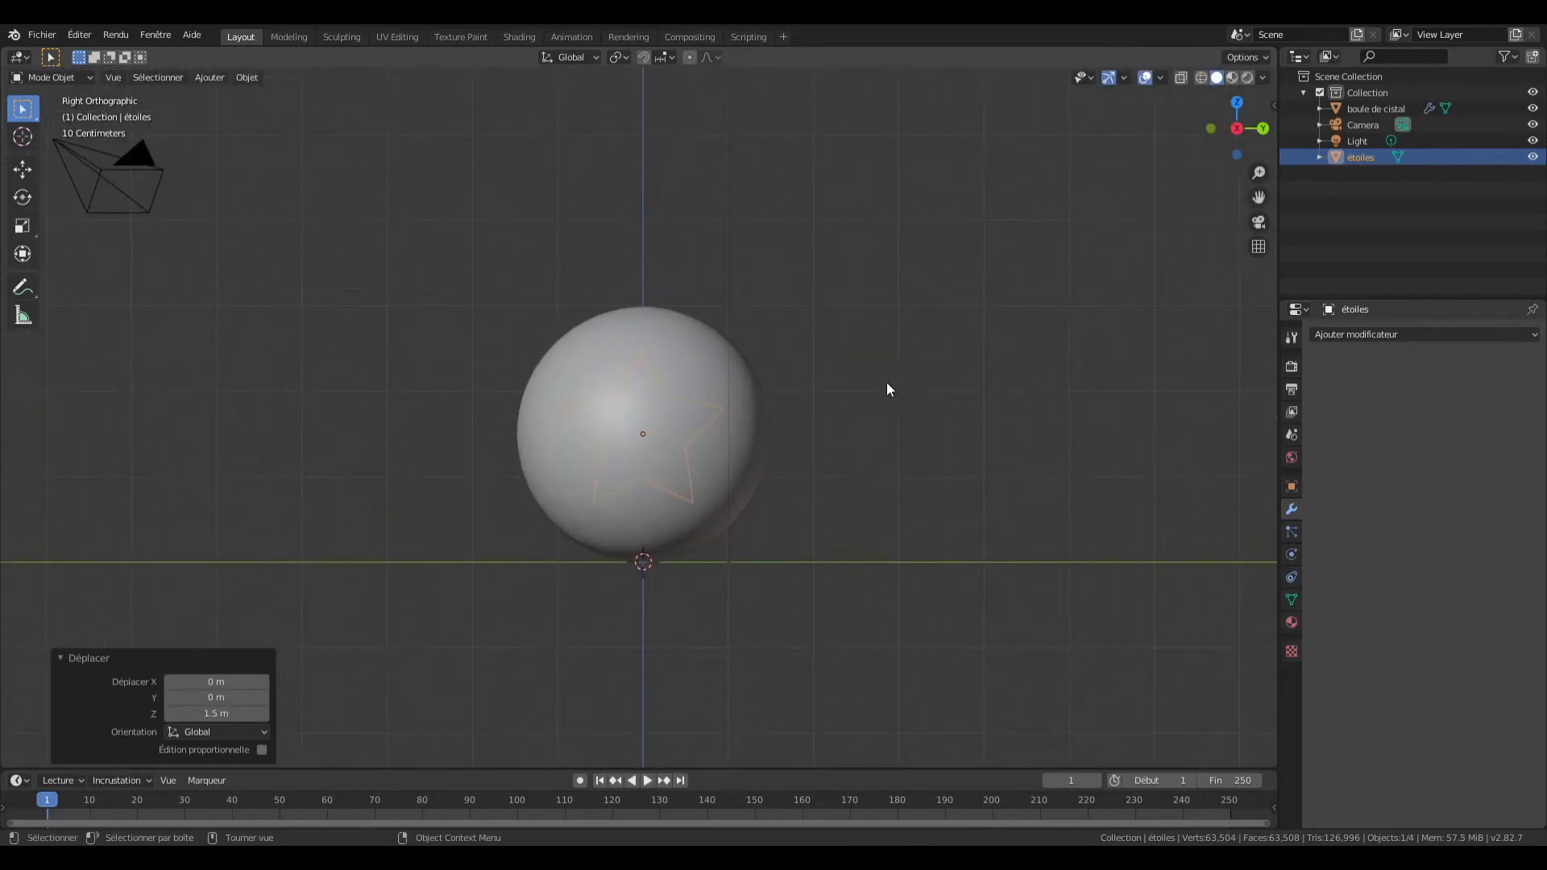
pyautogui.press('z')
pyautogui.click(786, 398)
pyautogui.scroll(8, 804, 447)
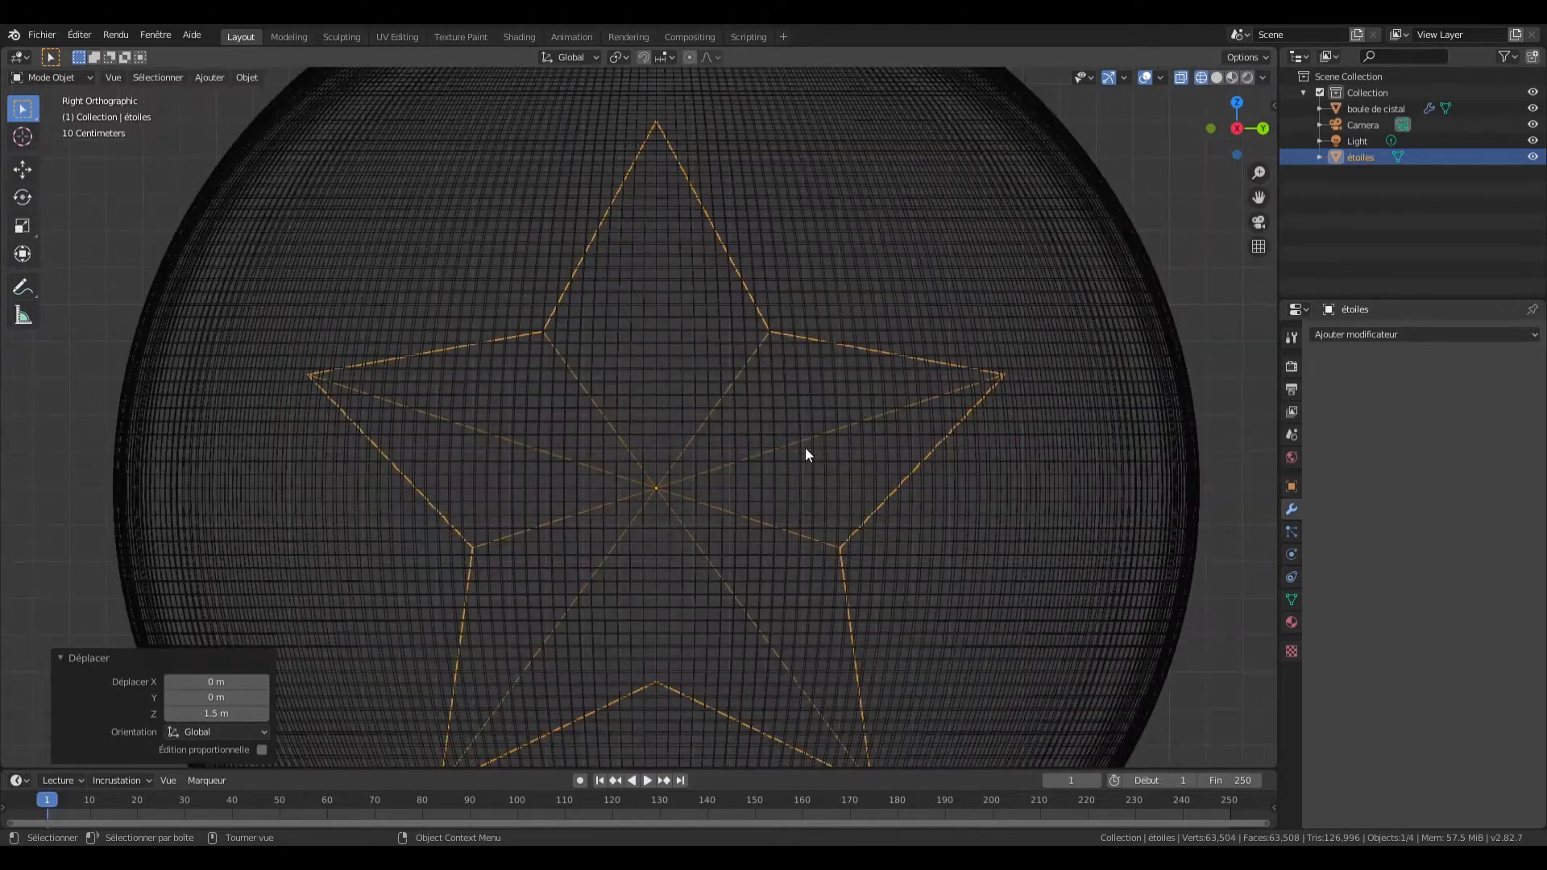
pyautogui.press('s')
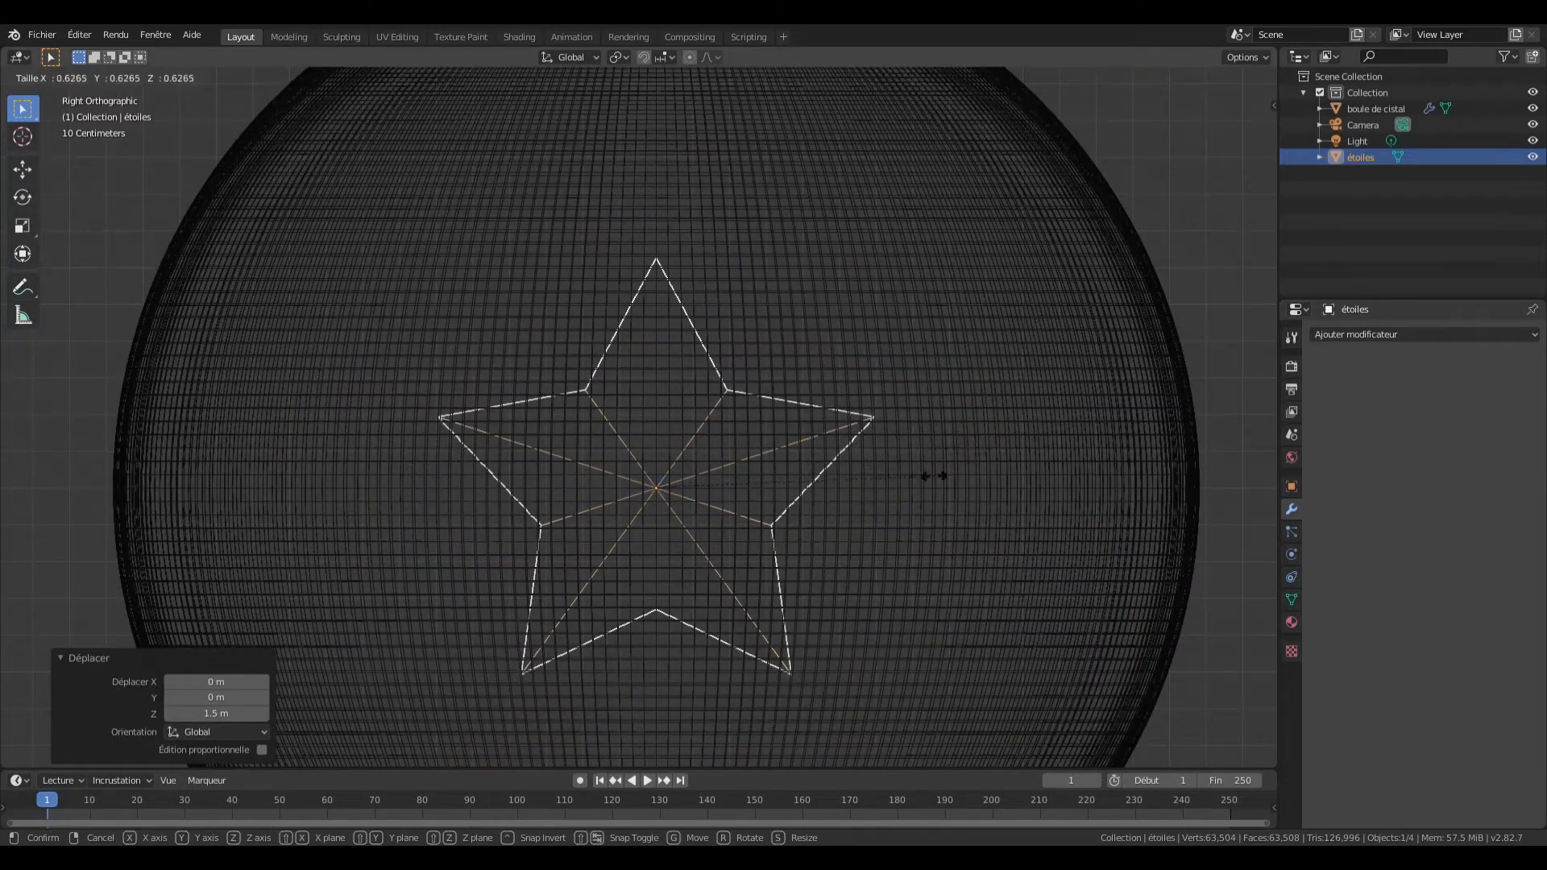
pyautogui.click(869, 493)
pyautogui.hotkey('ctrl', 'z')
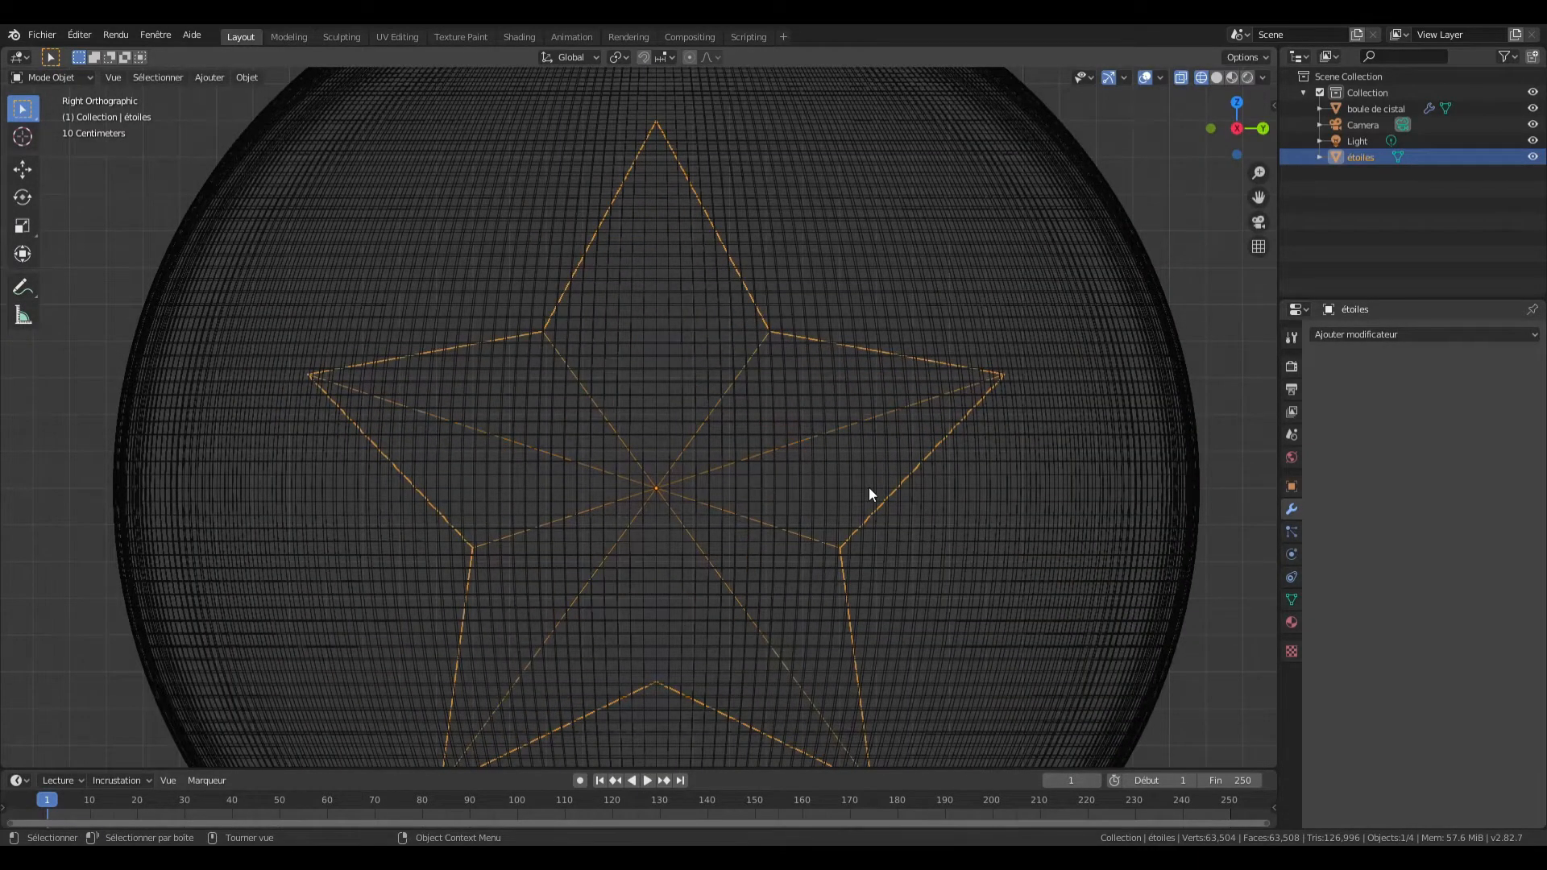
# Step: Scale the star uniformly by a factor of 0.5
pyautogui.write('s0')
pyautogui.write('.5')
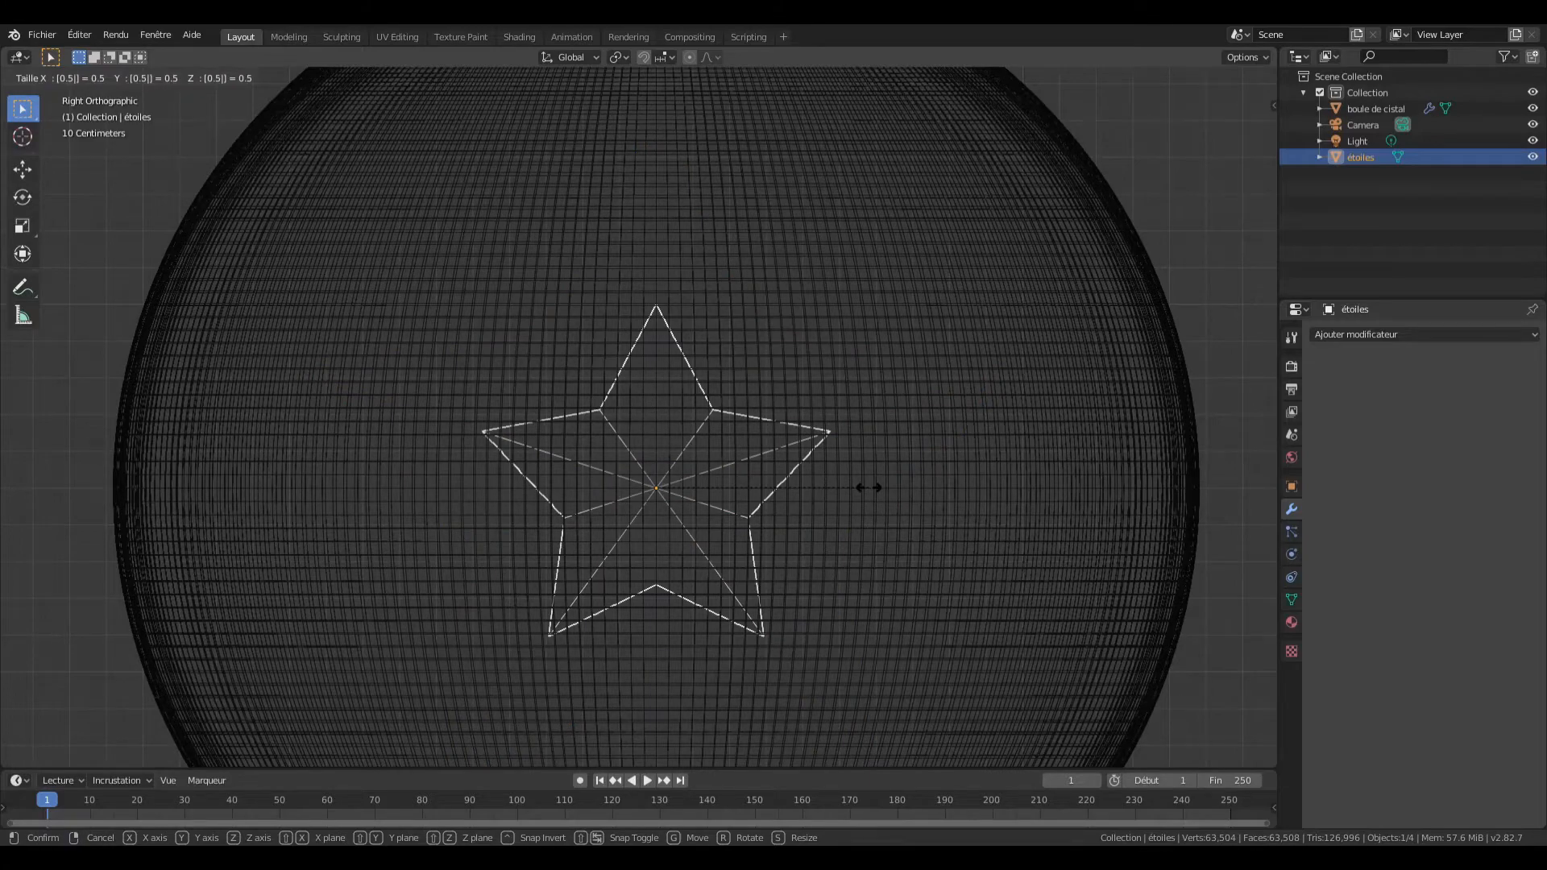
pyautogui.press('Return')
pyautogui.scroll(-7, 869, 489)
pyautogui.scroll(9, 867, 491)
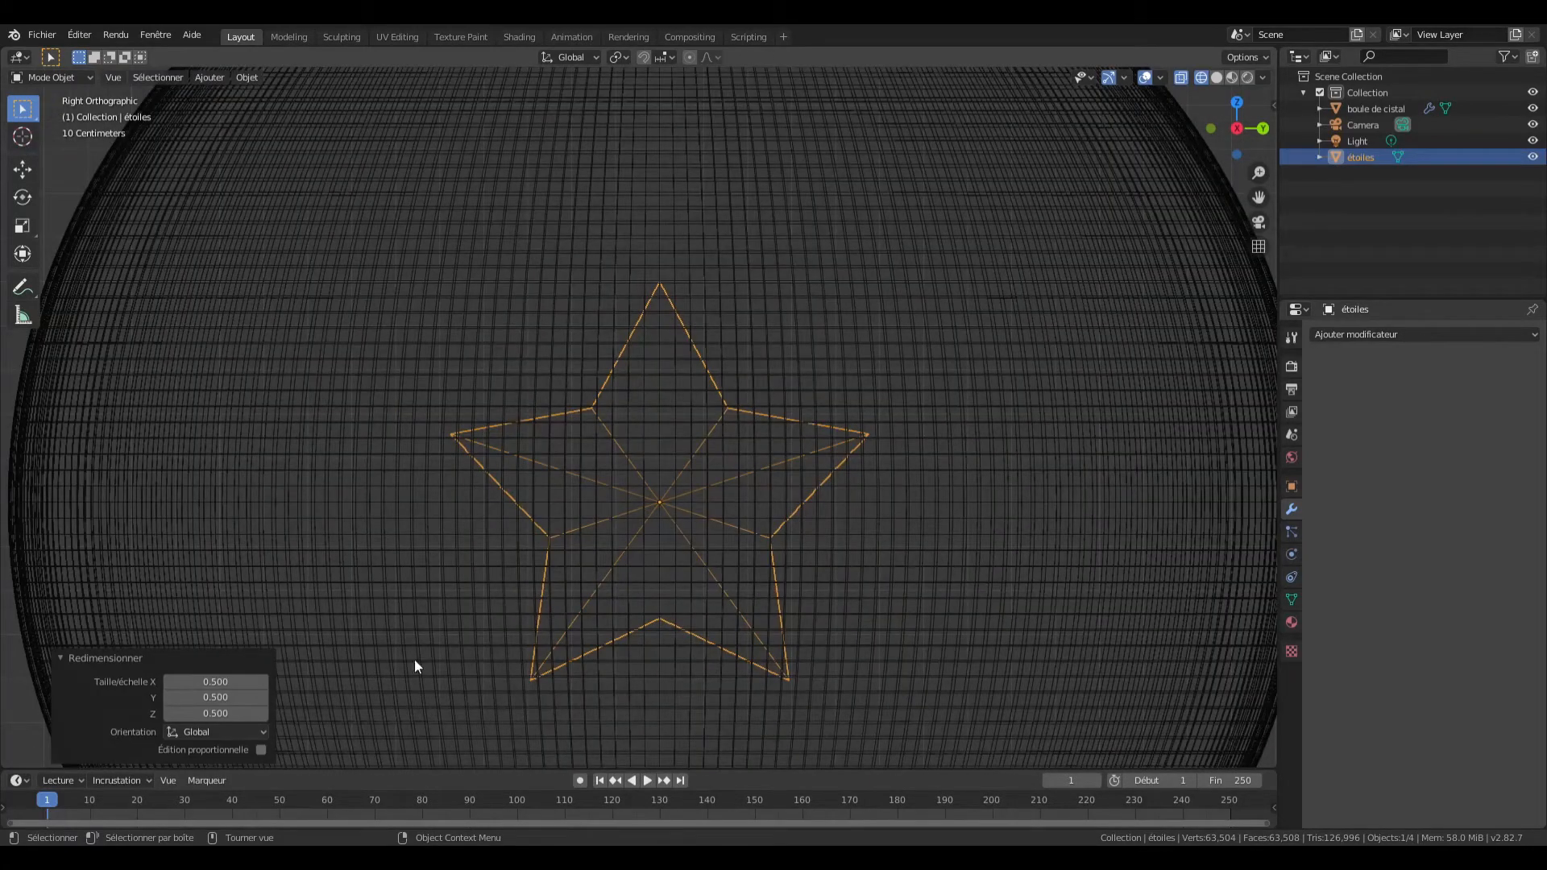
# Step: Adjust the star's last resize so its X, Y and Z scale factors are all 0.05
pyautogui.click(179, 713)
pyautogui.press('Return')
pyautogui.click(226, 698)
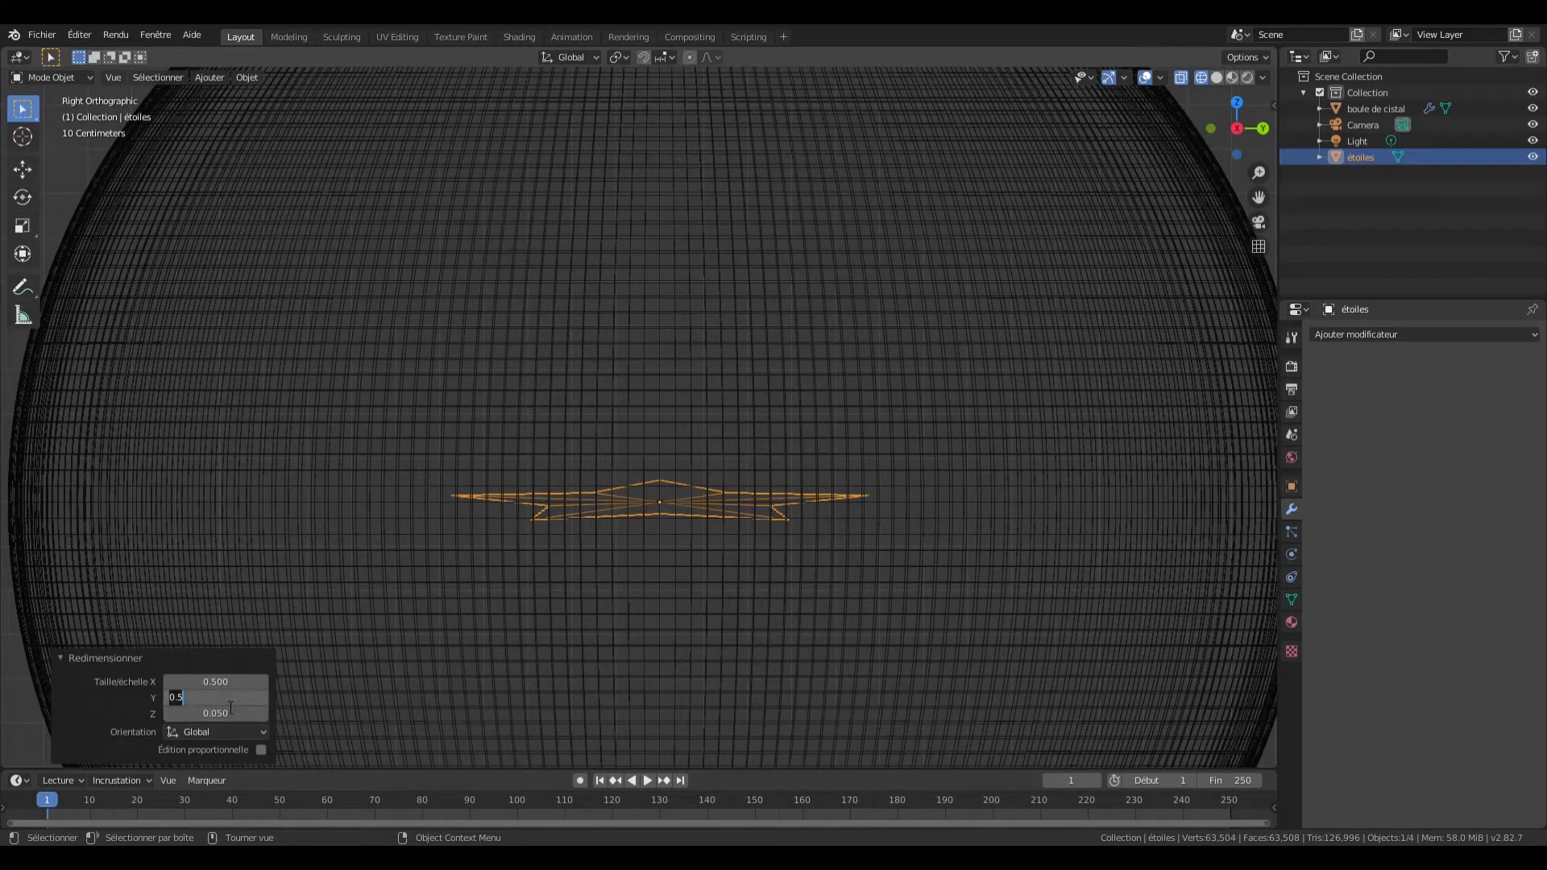
pyautogui.write('0.5')
pyautogui.press('Return')
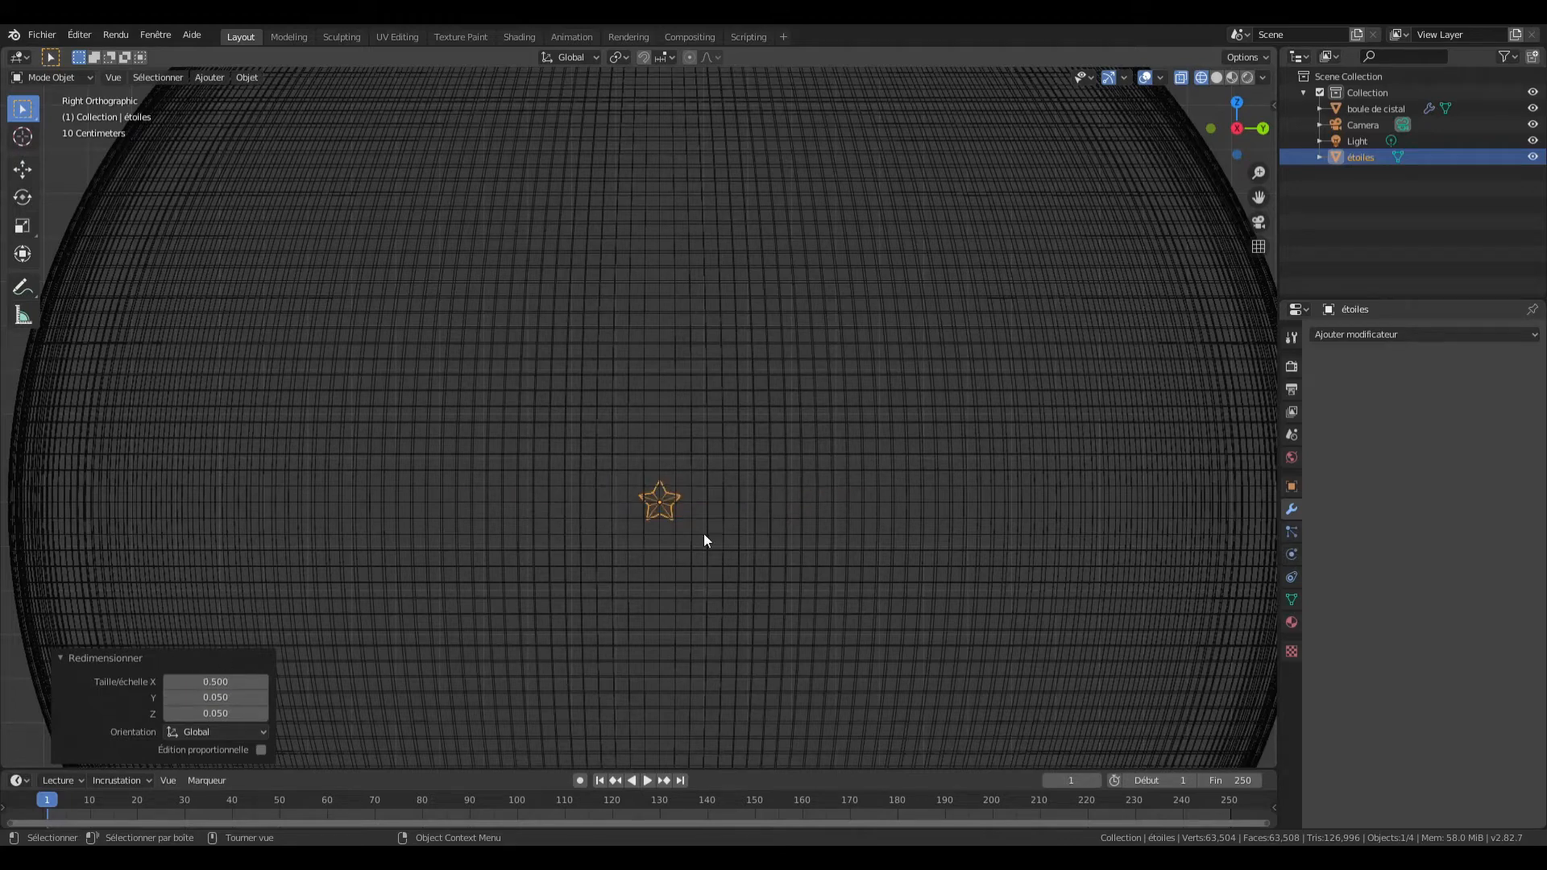
pyautogui.click(181, 682)
pyautogui.press('Return')
# Step: Scale the star up uniformly by about 5.09, deselect it and return the viewport to solid shading
pyautogui.press('s')
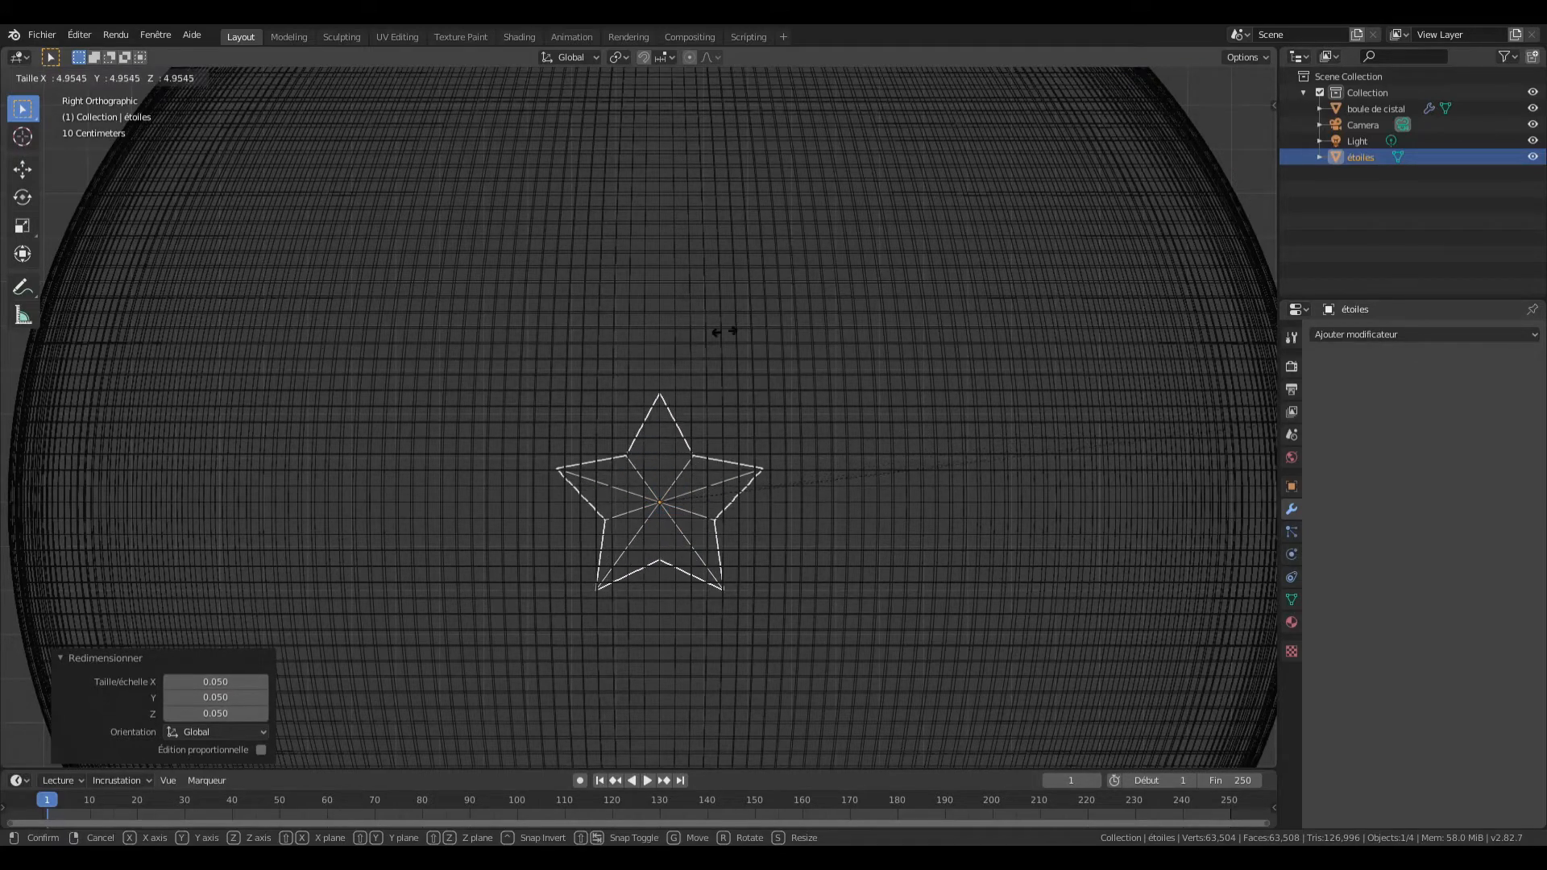
pyautogui.click(761, 332)
pyautogui.scroll(-6, 665, 404)
pyautogui.scroll(-3, 891, 428)
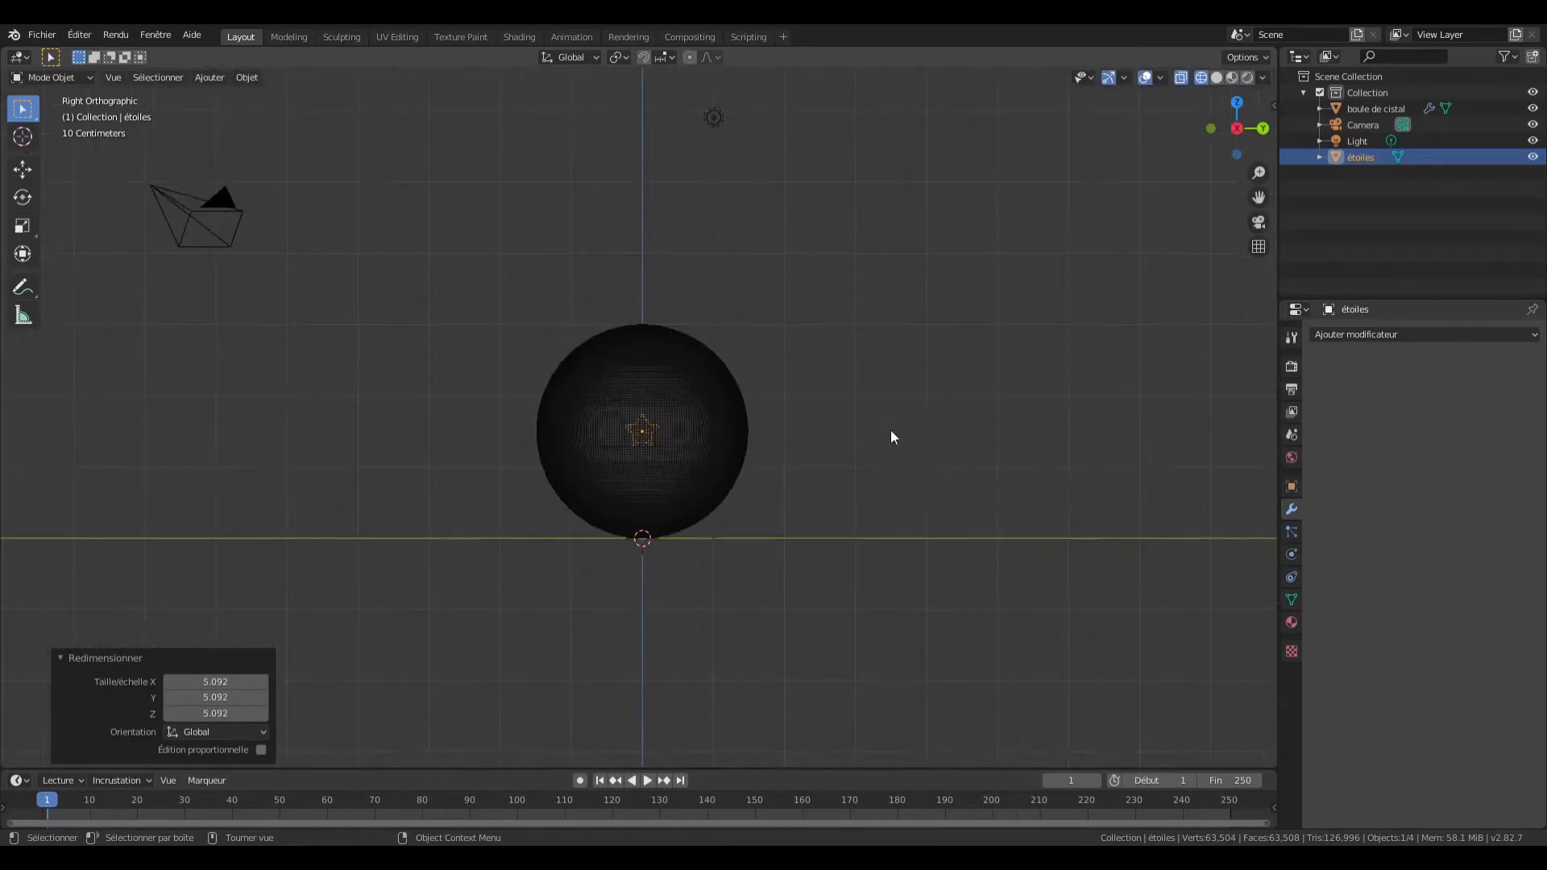
pyautogui.scroll(9, 877, 420)
pyautogui.scroll(-6, 878, 422)
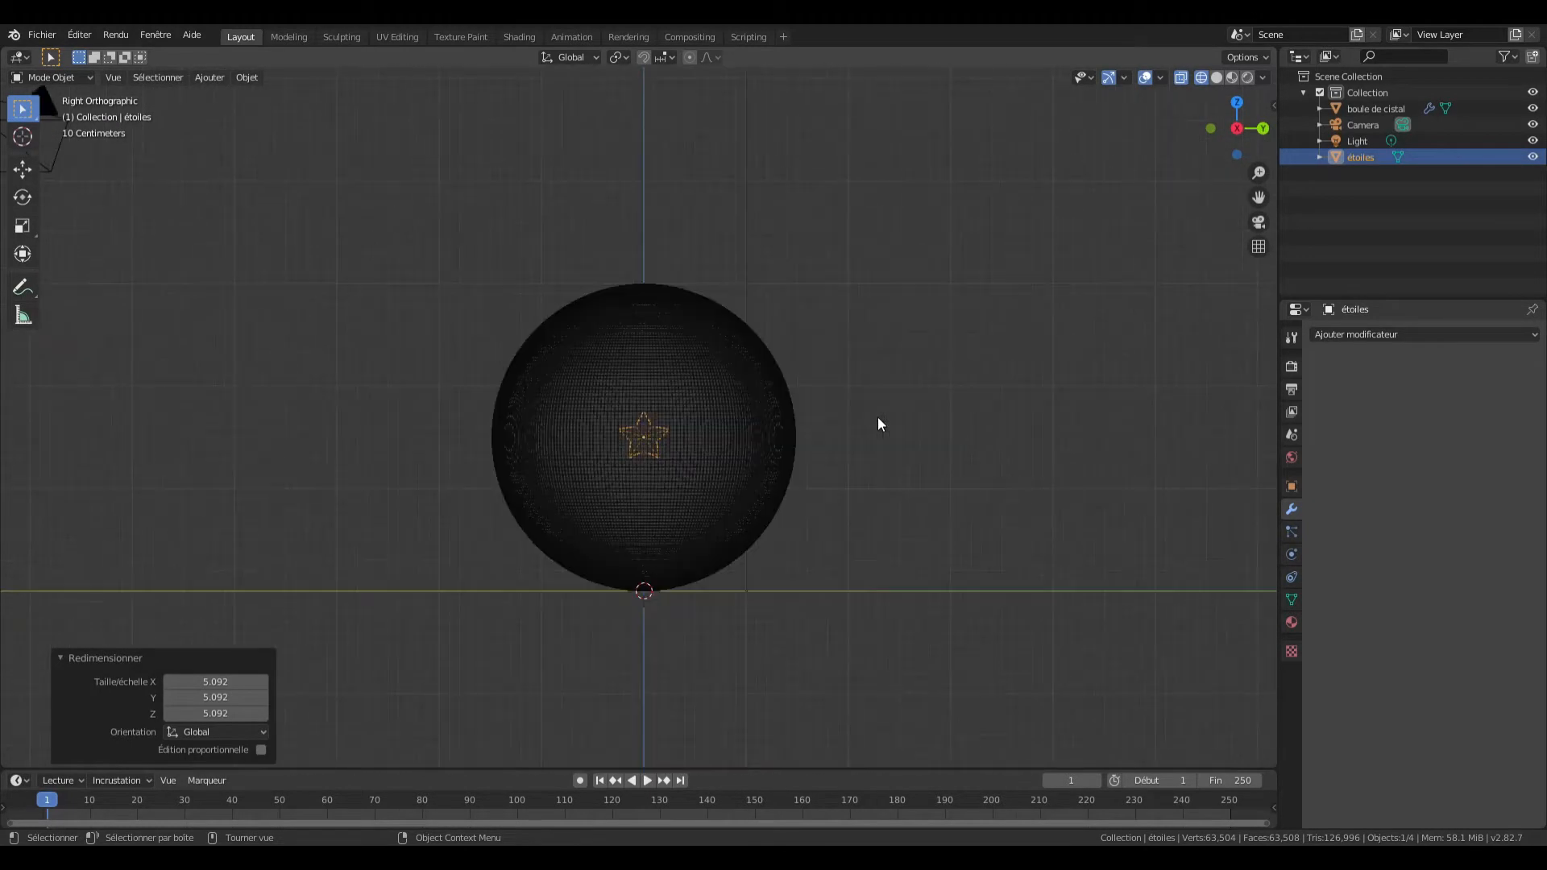
pyautogui.click(971, 416)
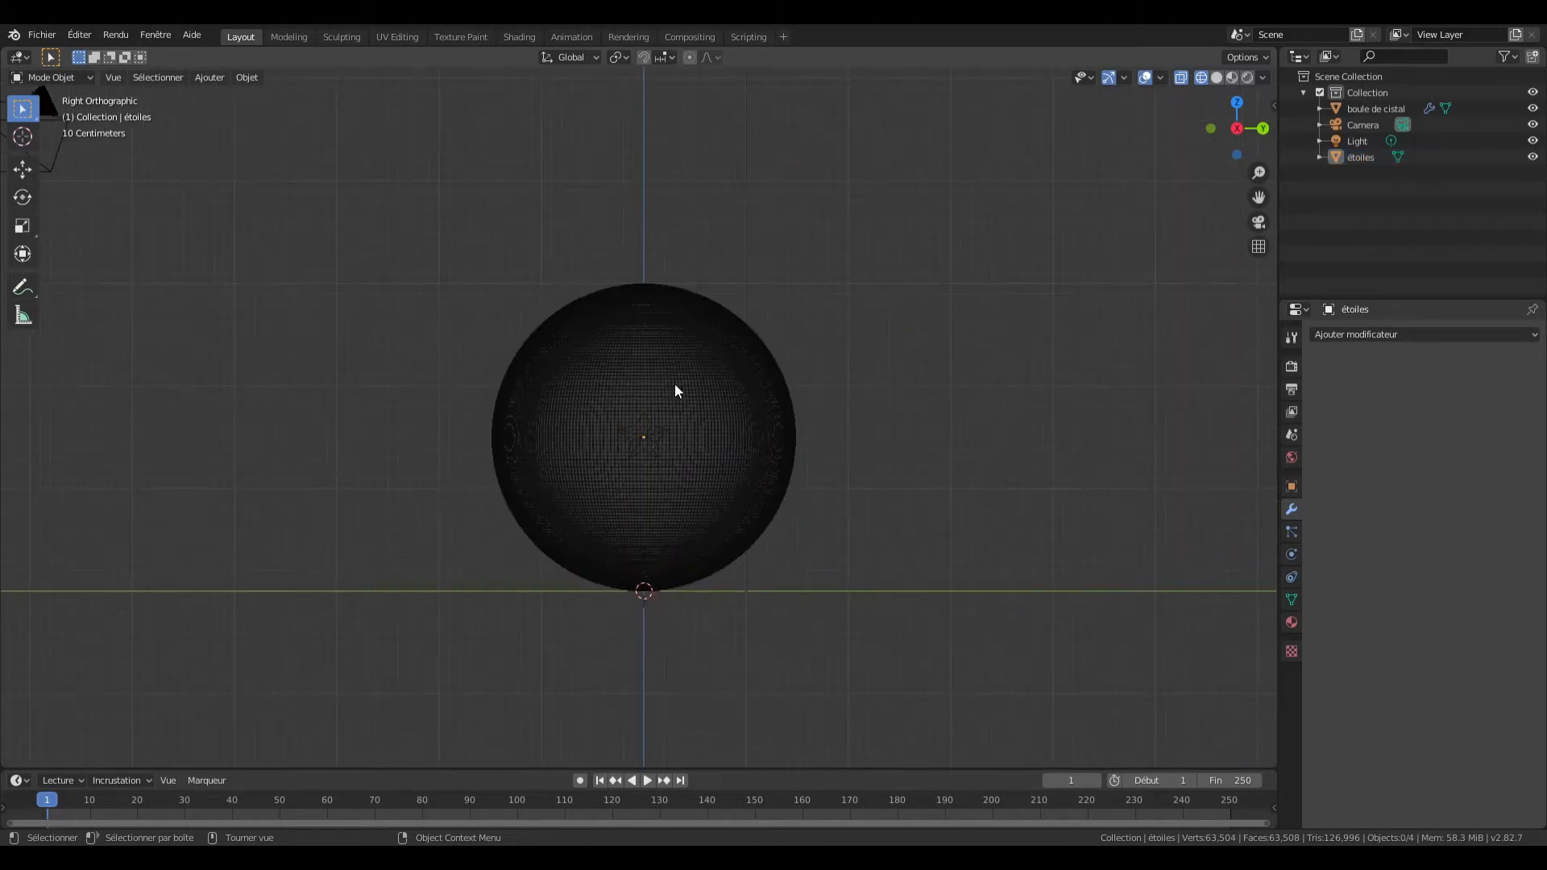
pyautogui.press('z')
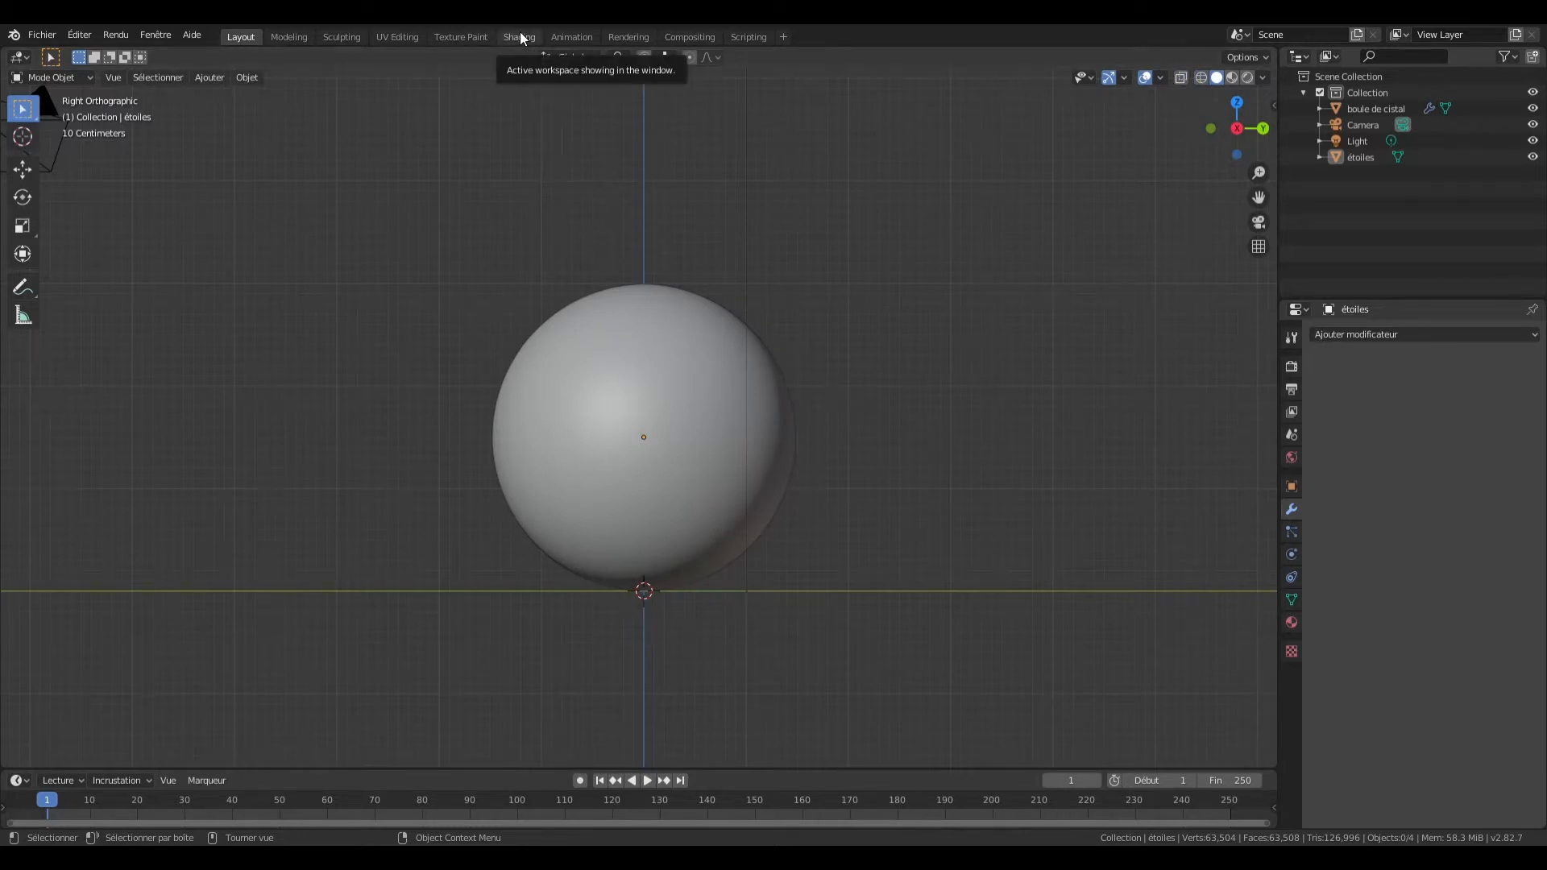
# Step: In the Shading workspace, hide the crystal ball and give the star a new material named "étoiles"
pyautogui.click(520, 36)
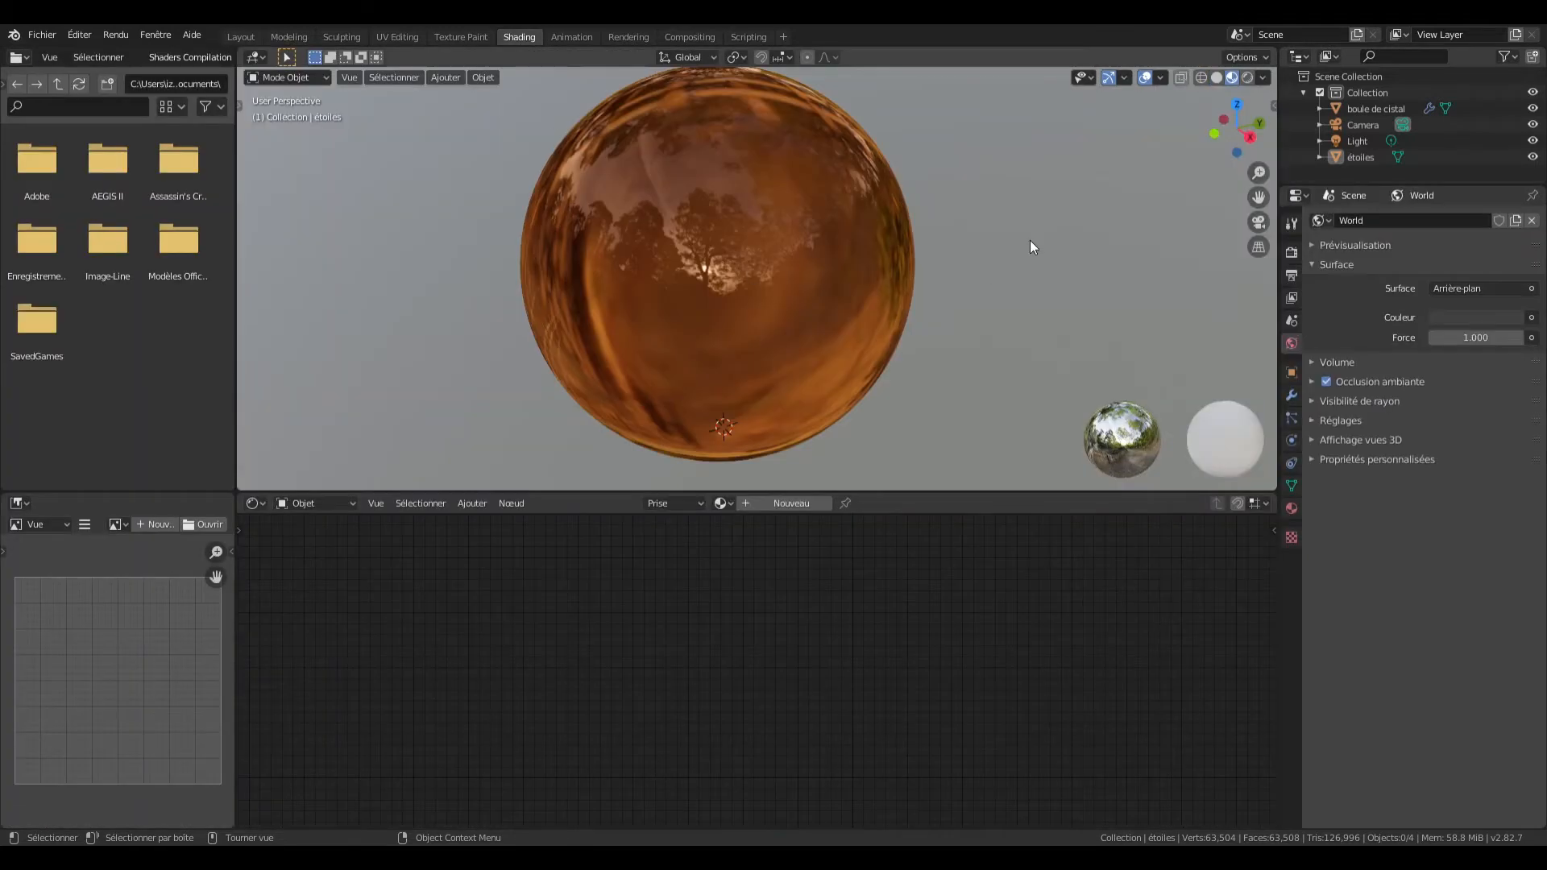
pyautogui.click(1533, 109)
pyautogui.click(1360, 157)
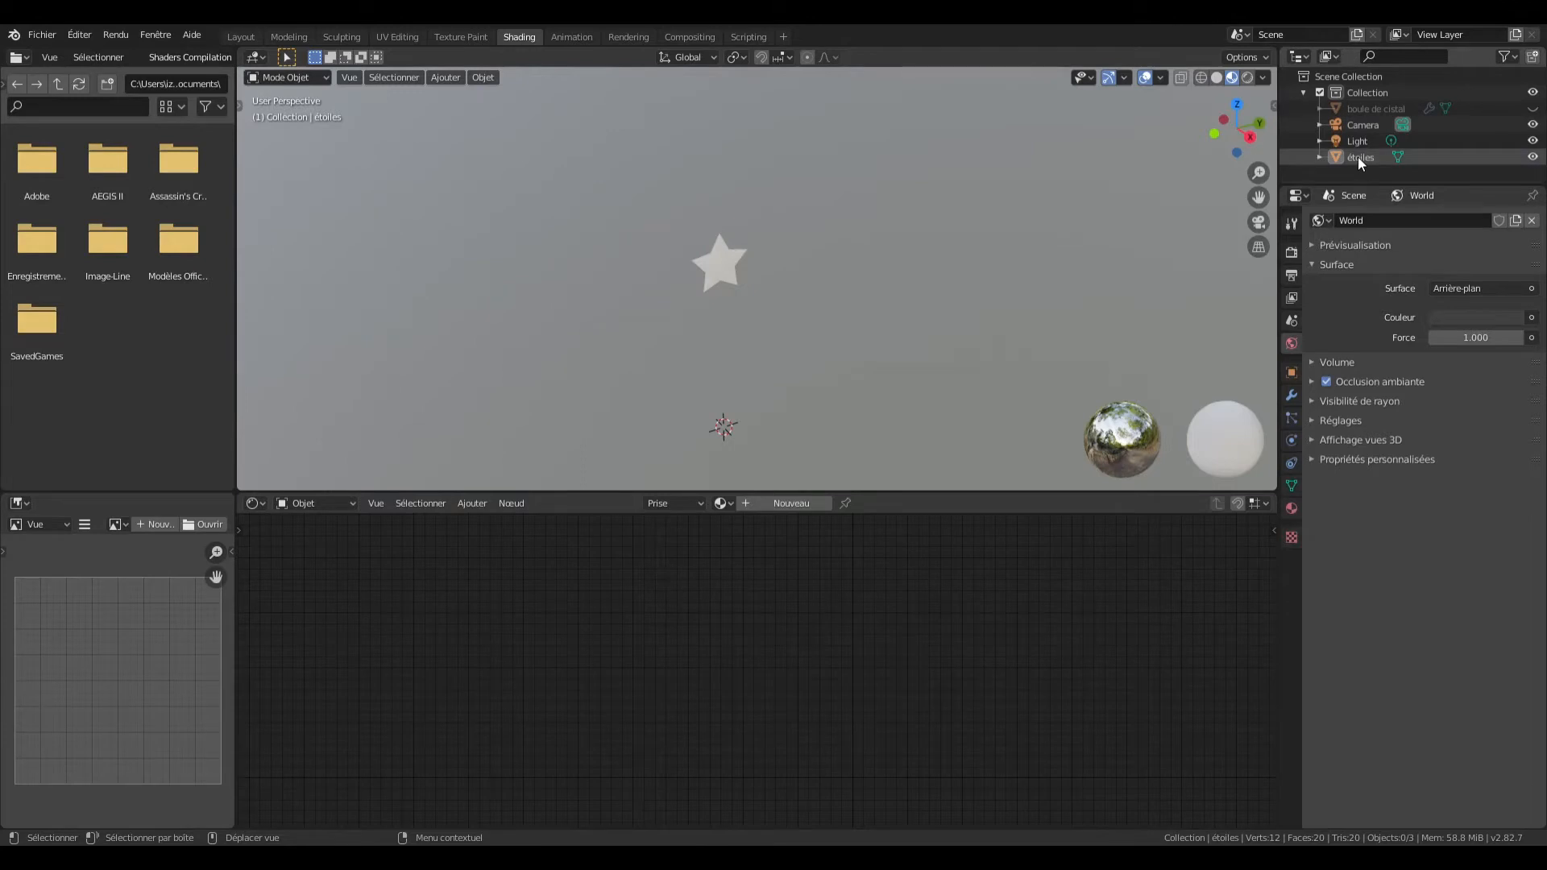
pyautogui.click(769, 503)
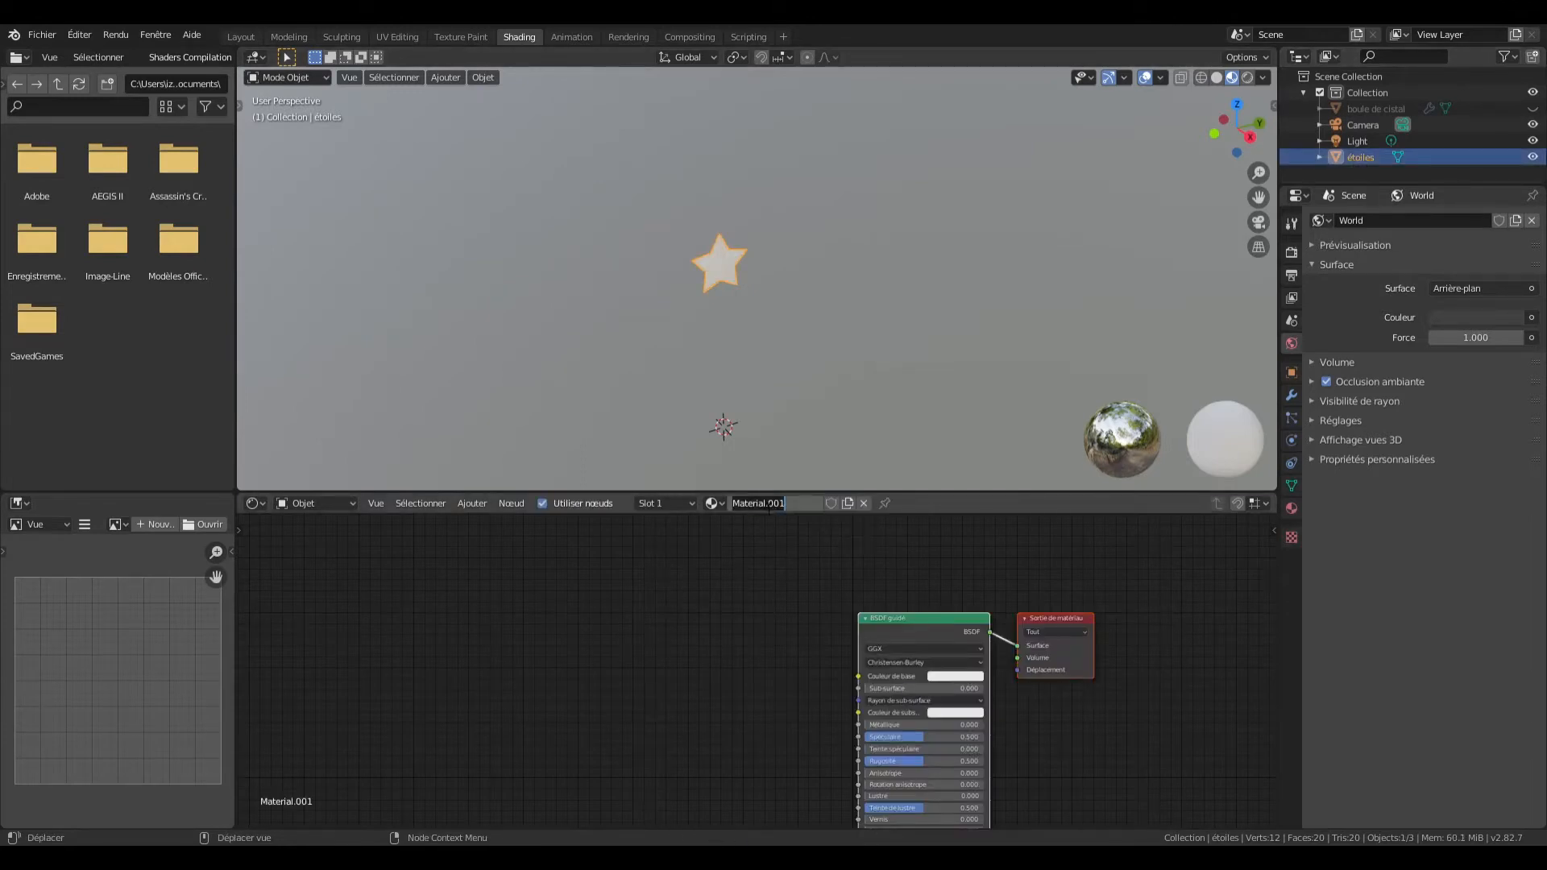
pyautogui.write('étoiles')
pyautogui.press('Return')
# Step: Replace the star material's Principled BSDF node with an Emission shader connected to the material output's Surface input
pyautogui.click(937, 628)
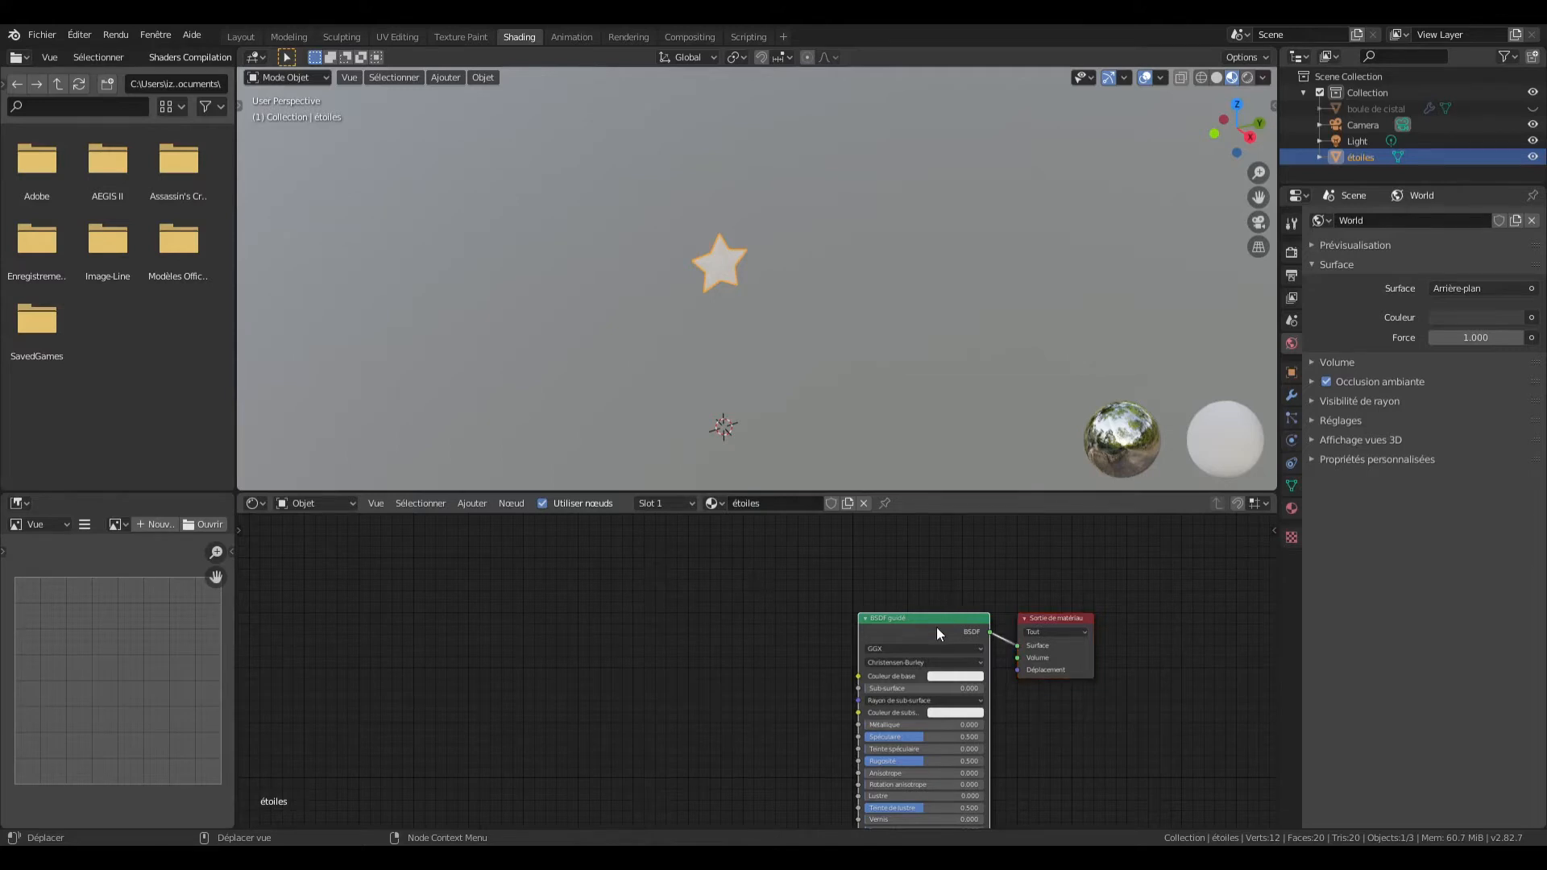
pyautogui.rightClick(906, 633)
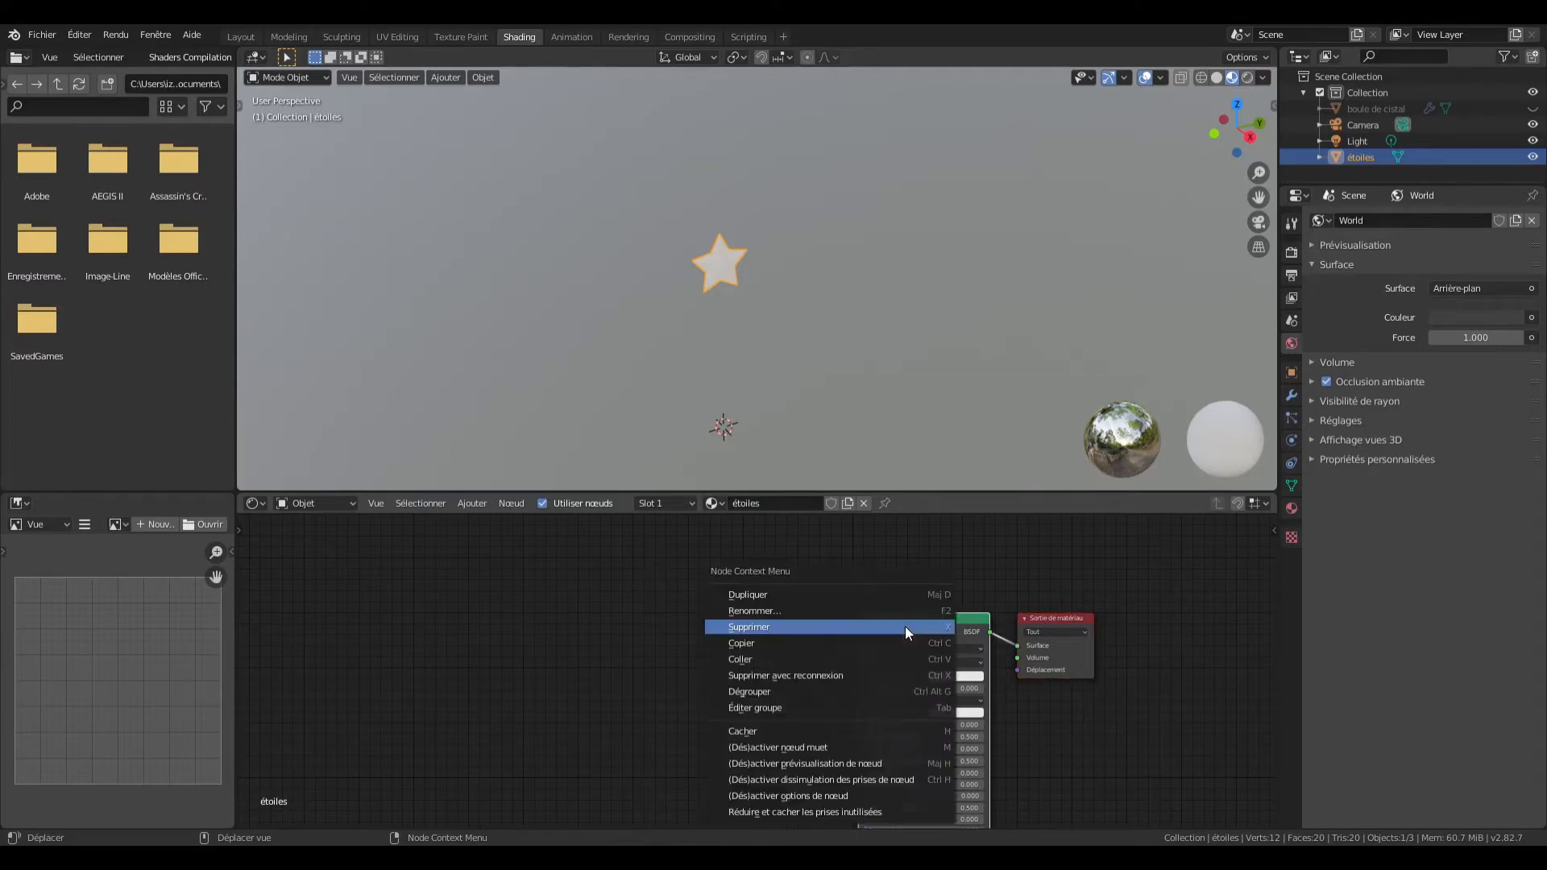
pyautogui.click(906, 627)
pyautogui.hotkey('shift', 'a')
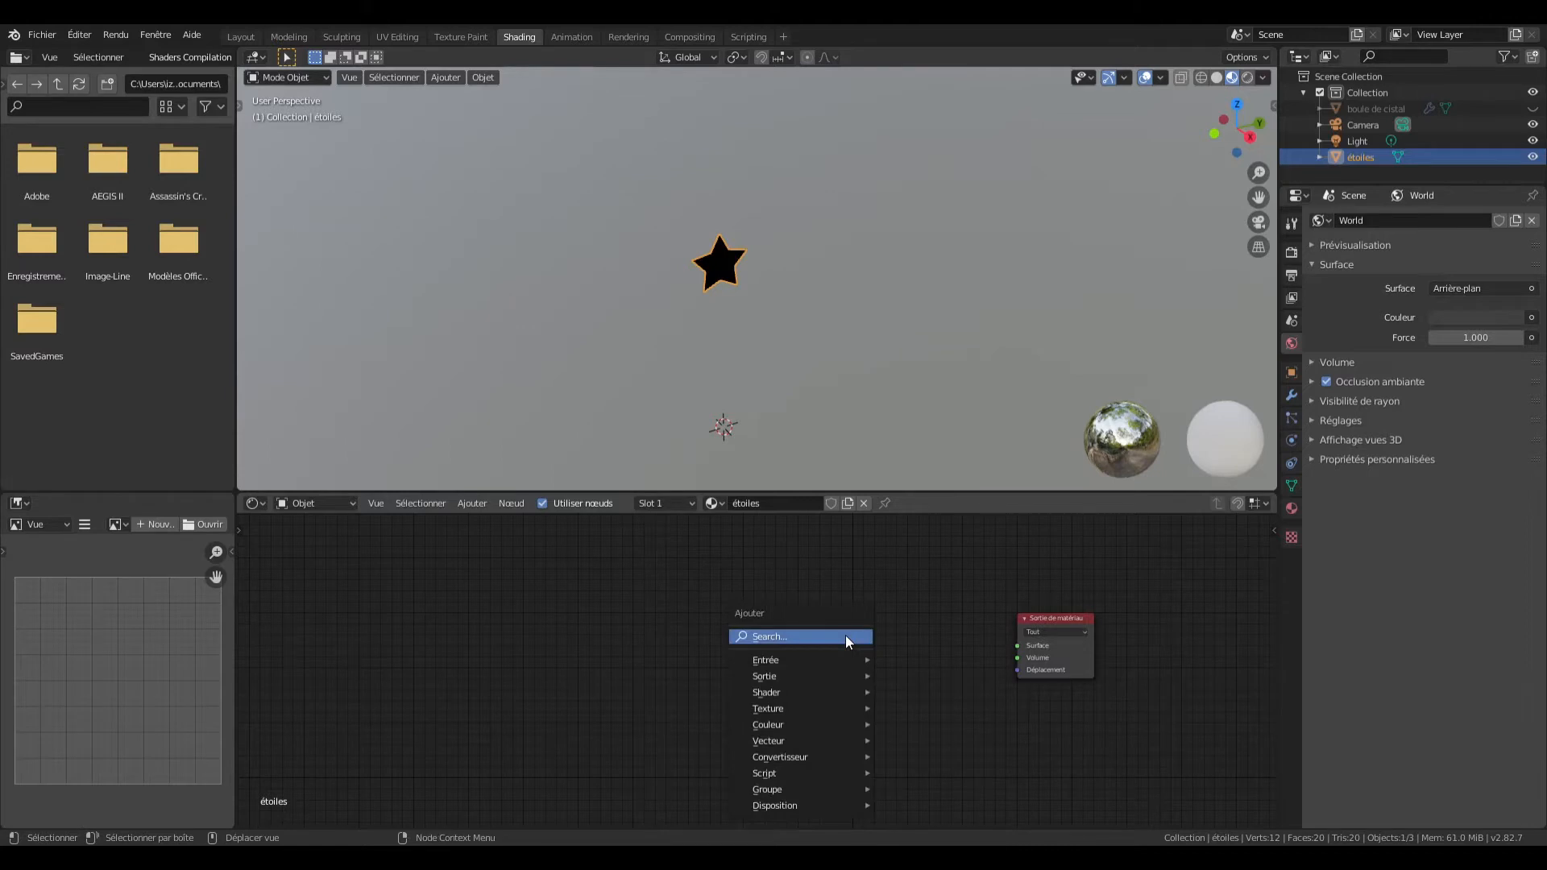
pyautogui.moveTo(862, 692)
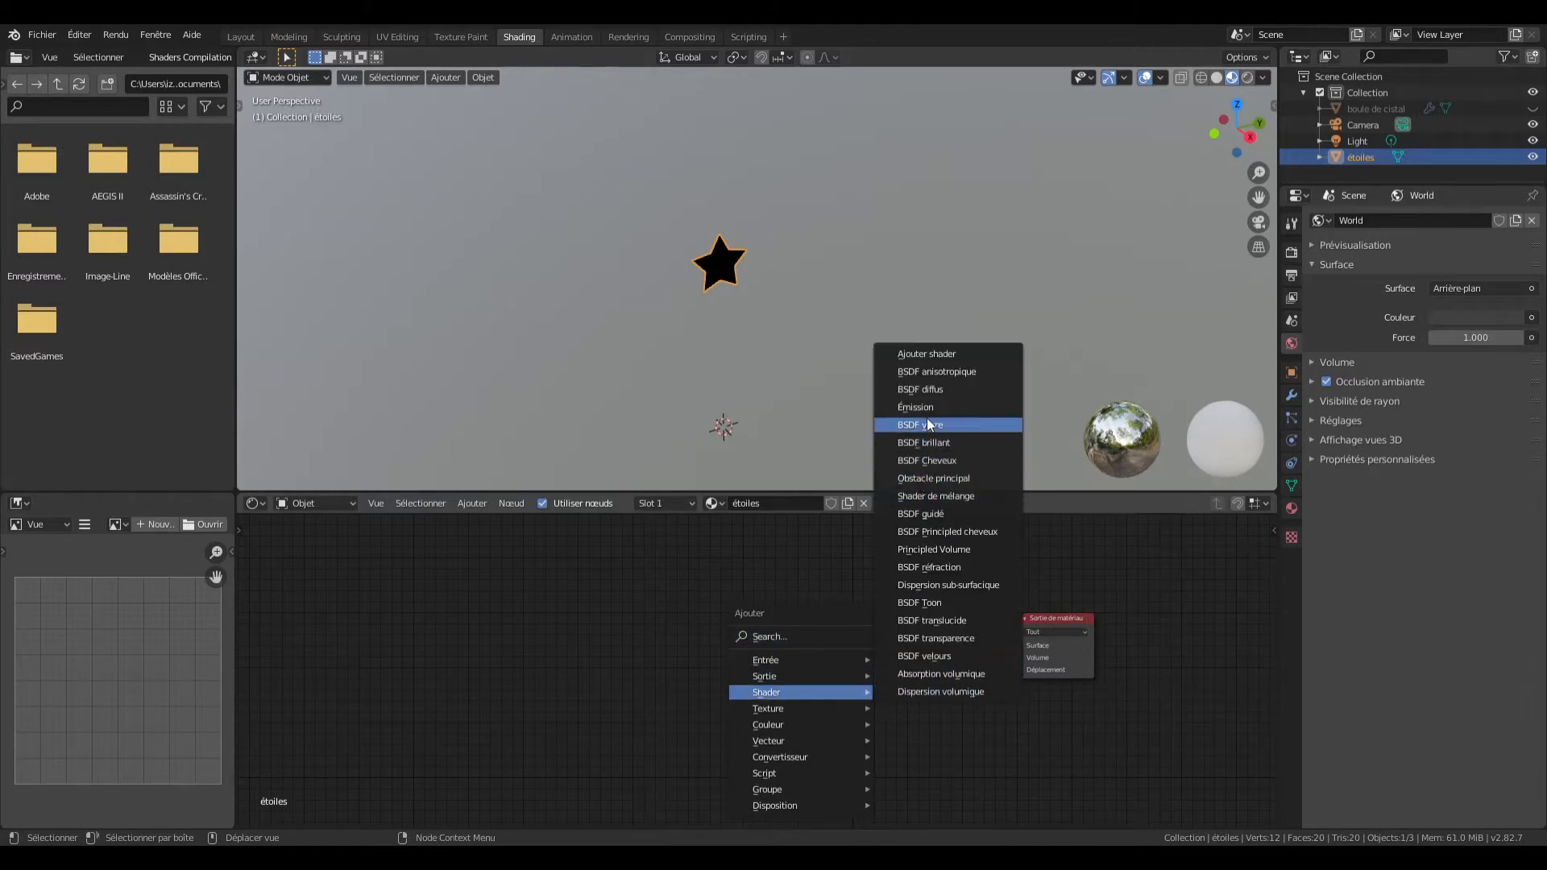
pyautogui.click(920, 410)
pyautogui.click(862, 646)
pyautogui.moveTo(938, 664); pyautogui.dragTo(1017, 647)
# Step: Set the Emission shader's colour to a fully saturated dark red with a value of about 0.484
pyautogui.click(909, 679)
pyautogui.click(947, 592)
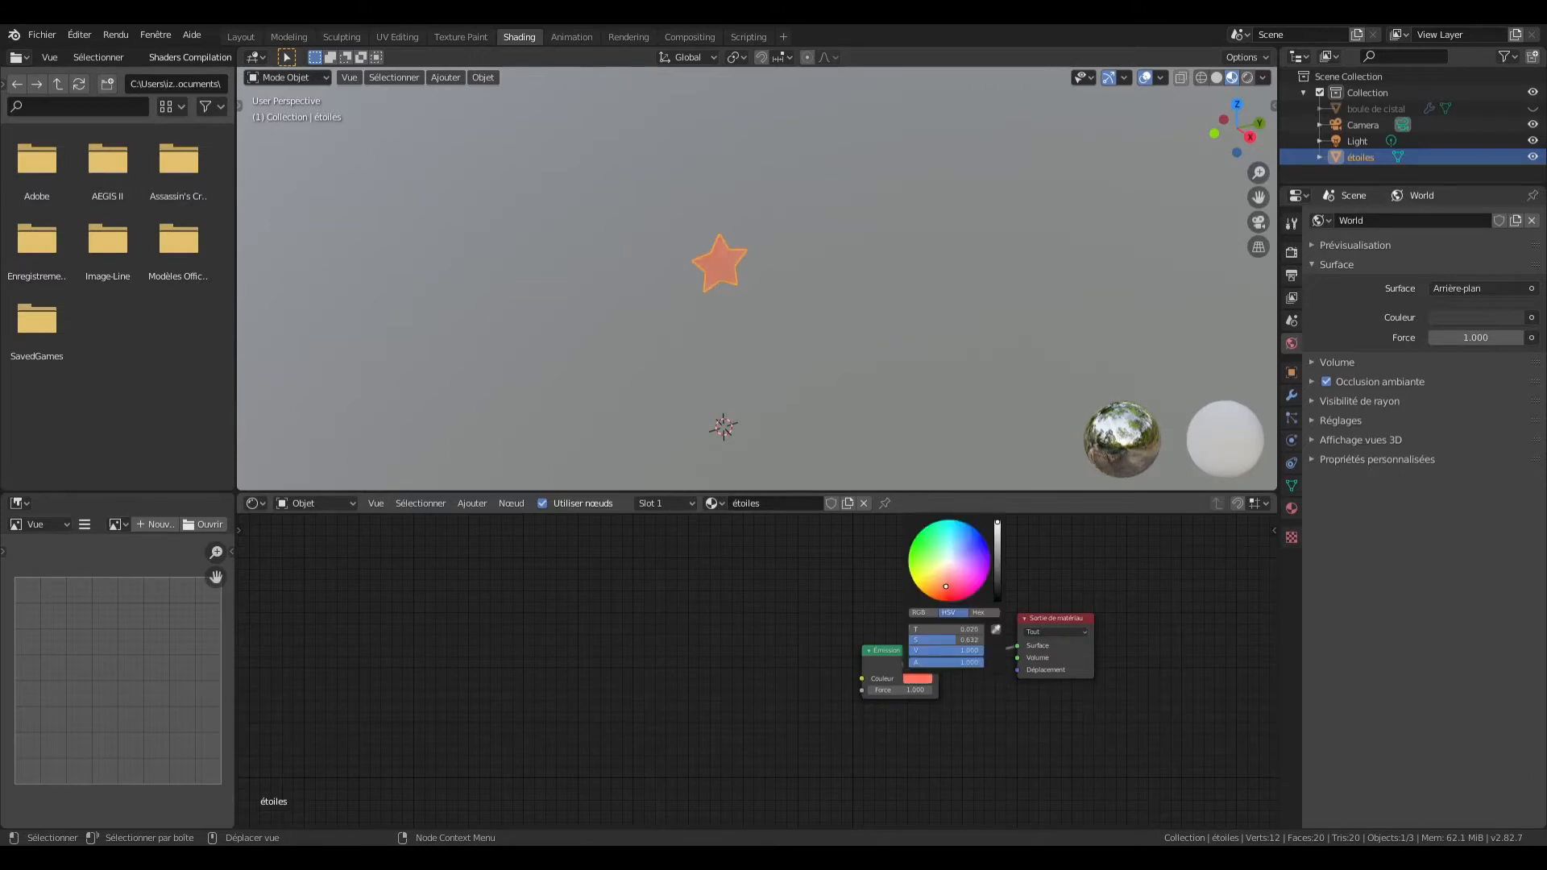
pyautogui.moveTo(947, 592); pyautogui.dragTo(947, 601)
pyautogui.moveTo(999, 545); pyautogui.dragTo(997, 562)
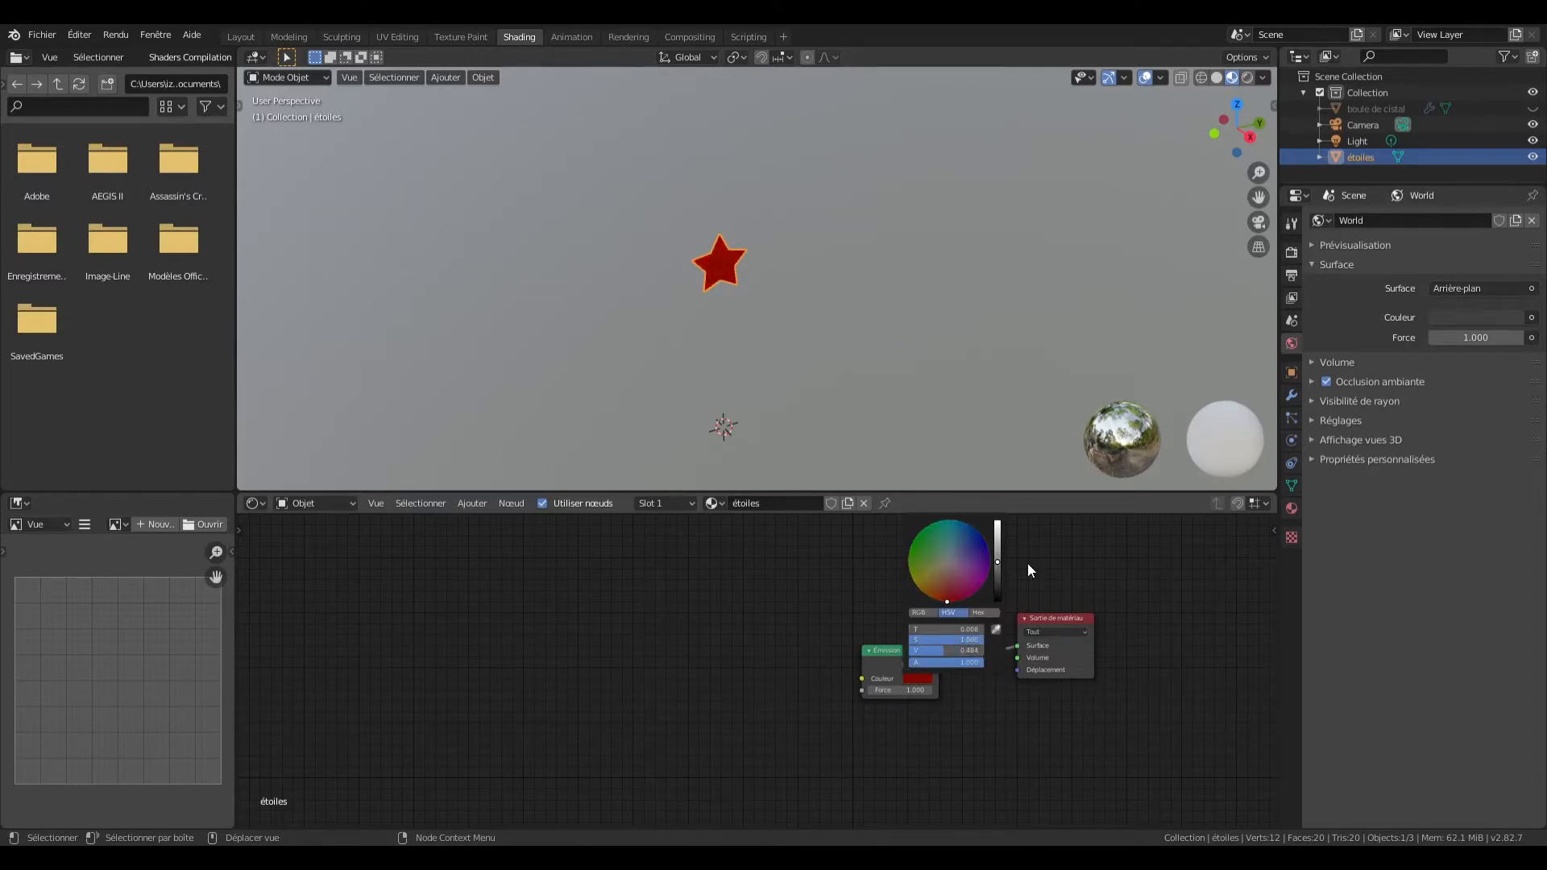
# Step: Preview the scene in rendered shading with the crystal ball shown again around the star and nothing selected
pyautogui.moveTo(1249, 129); pyautogui.dragTo(1230, 110)
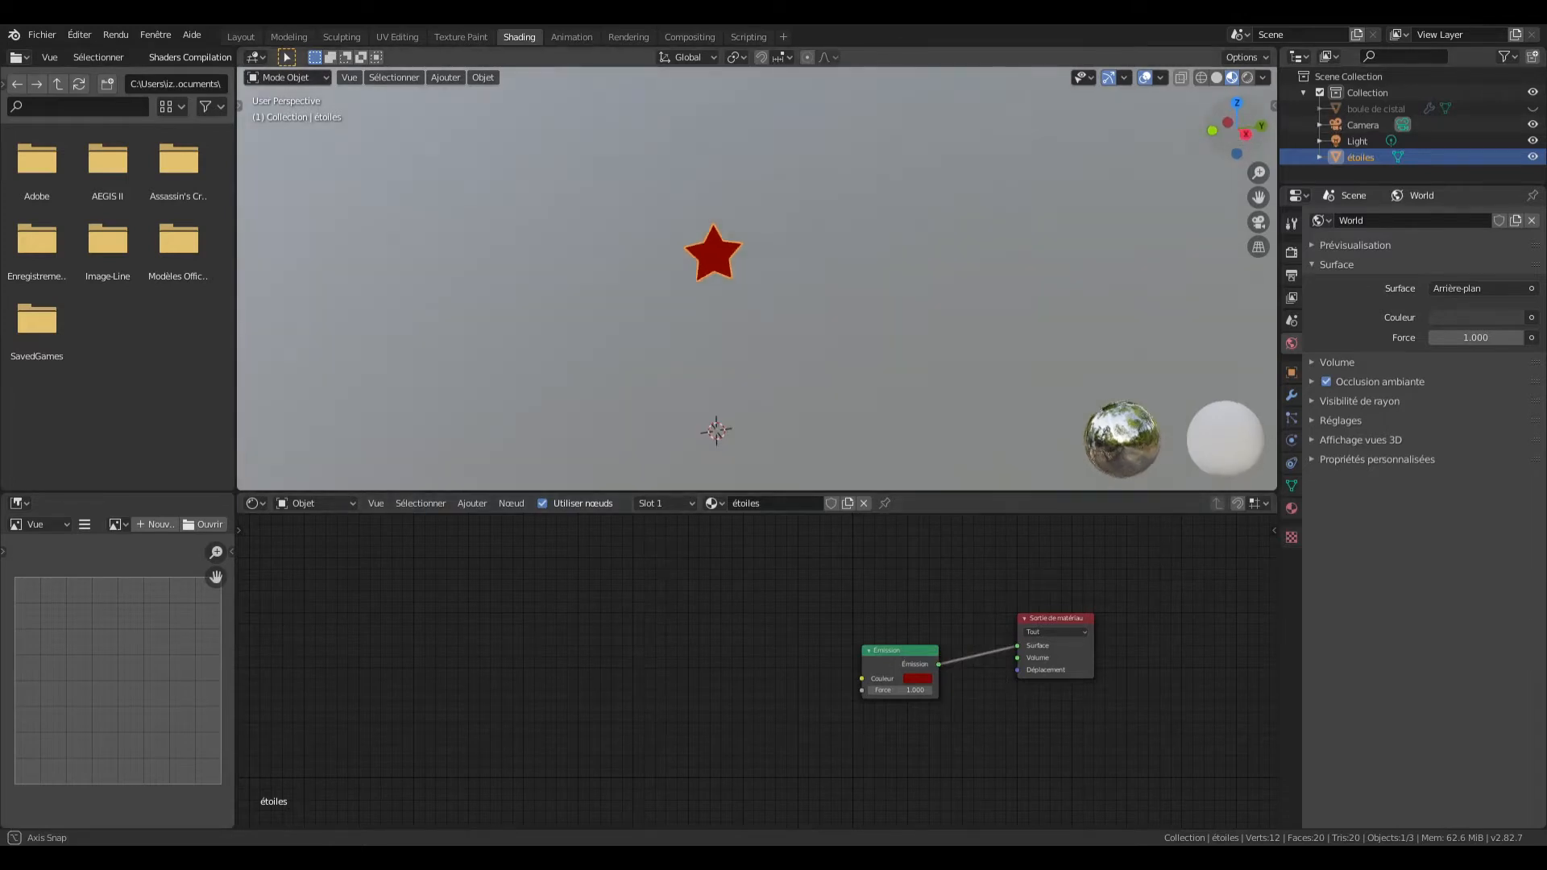
pyautogui.click(240, 37)
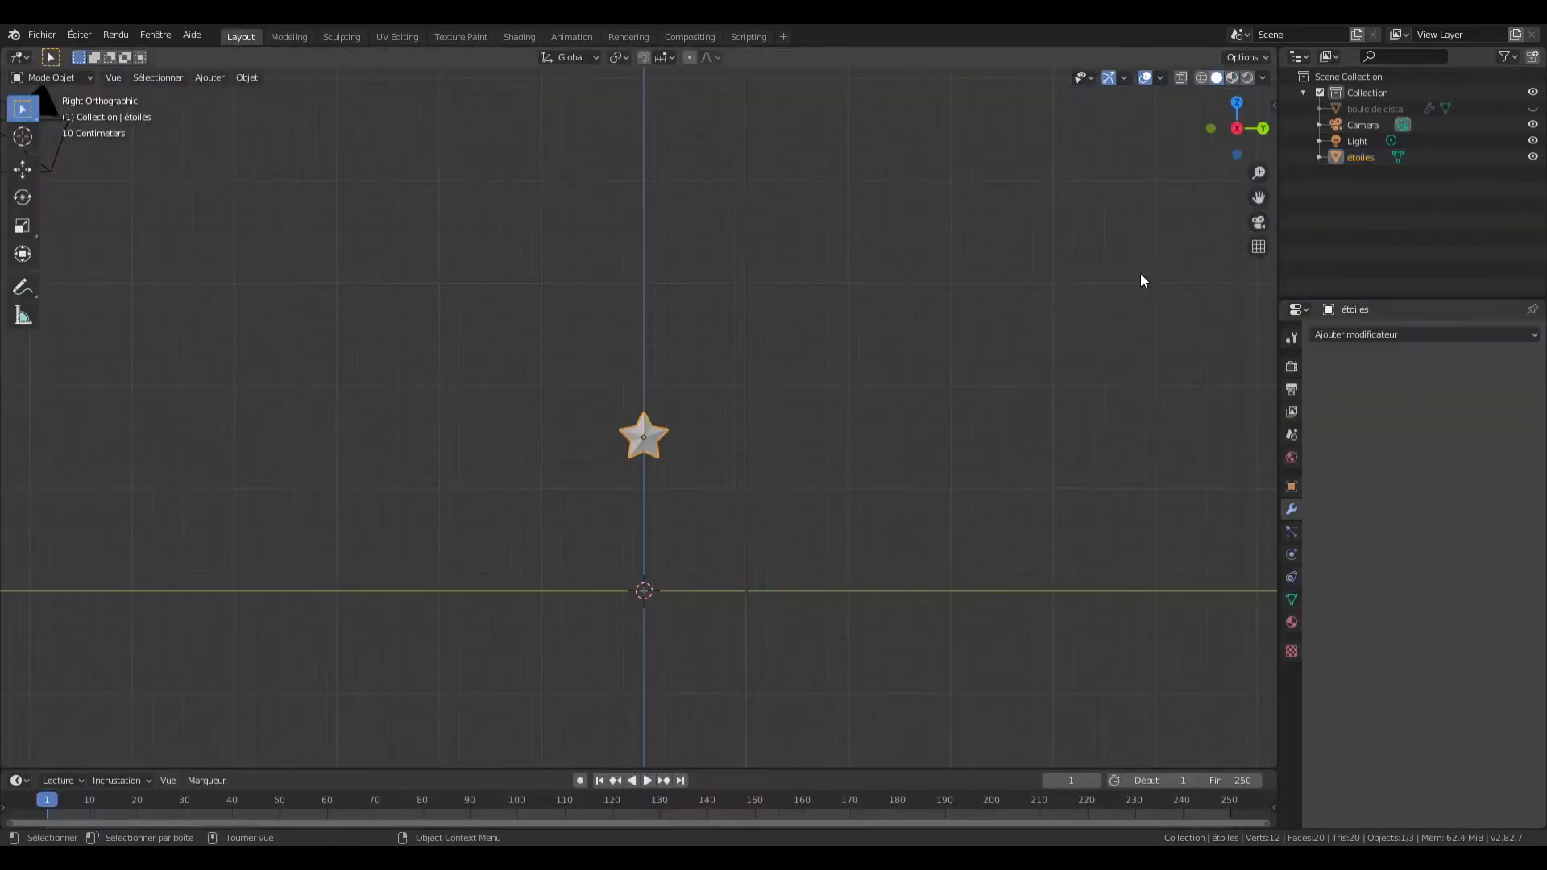
pyautogui.click(518, 36)
pyautogui.press('z')
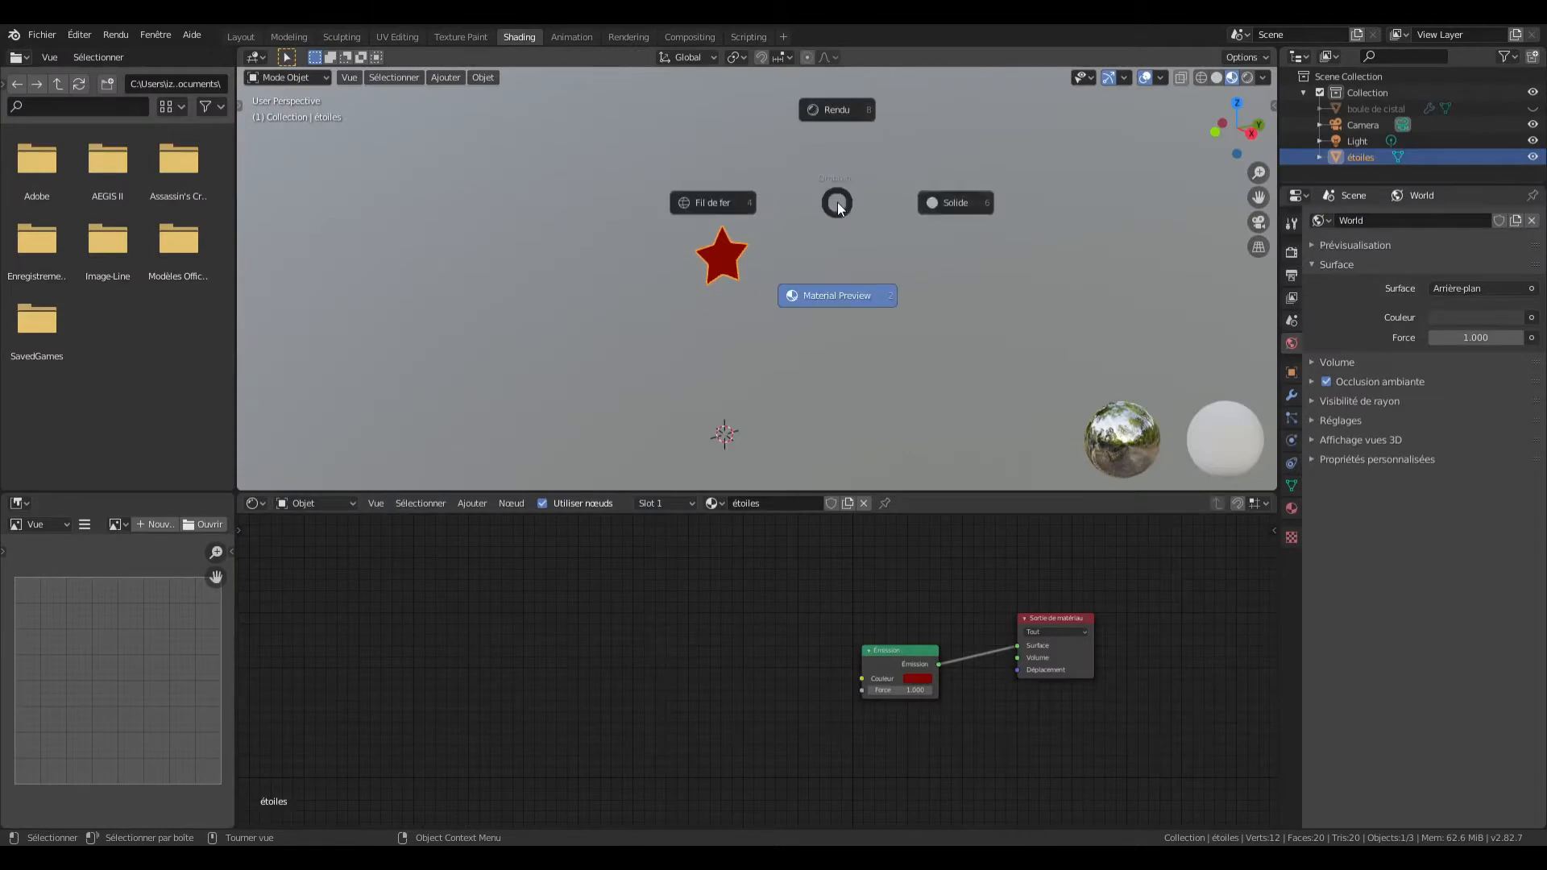
pyautogui.click(844, 201)
pyautogui.click(1533, 108)
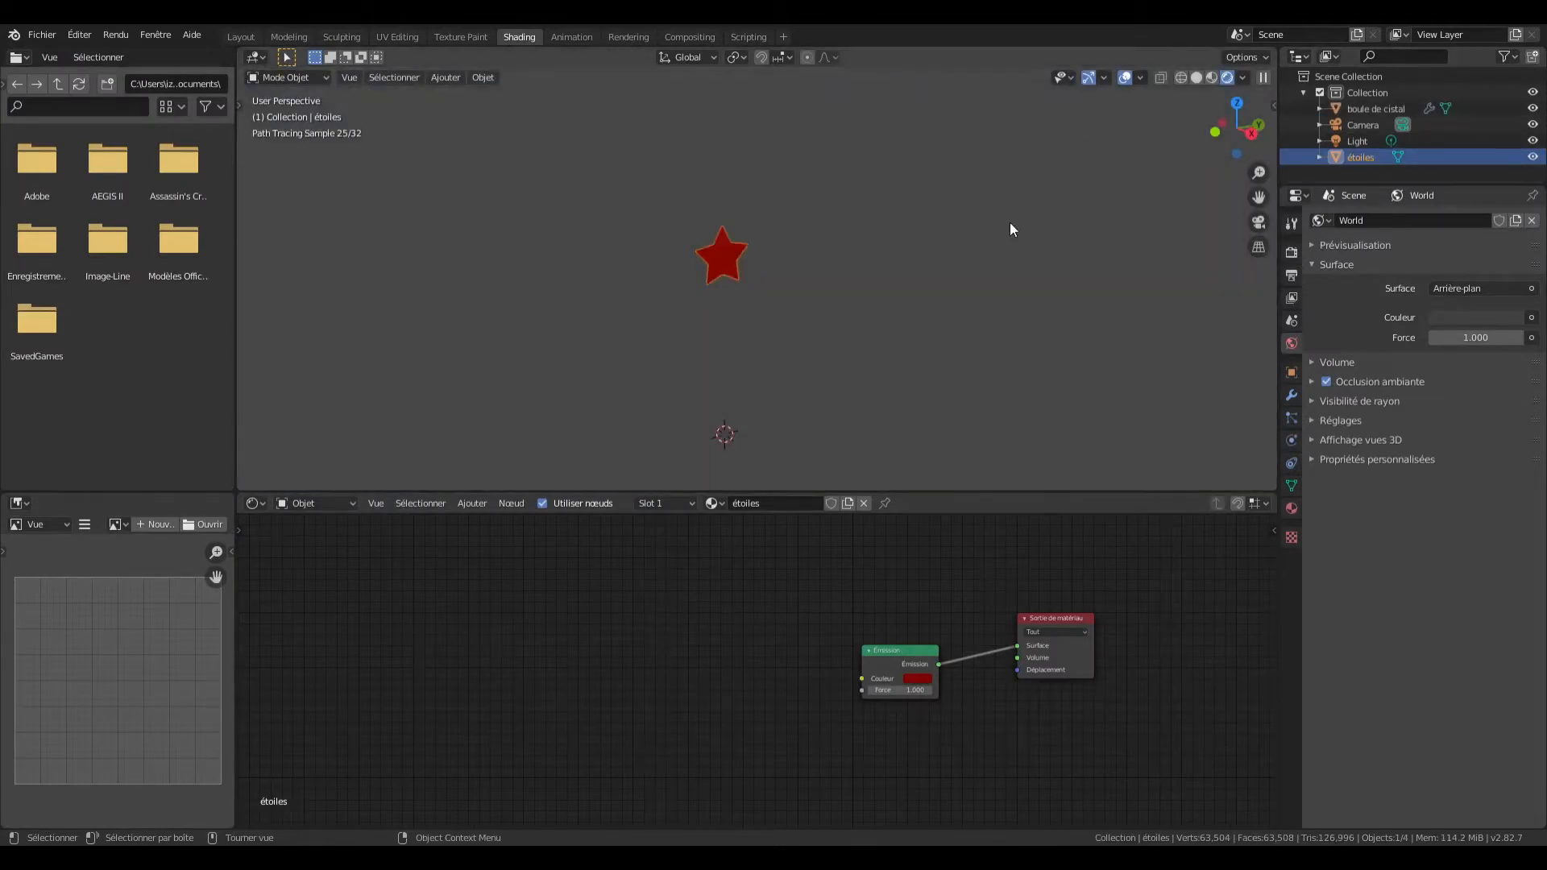
pyautogui.click(987, 216)
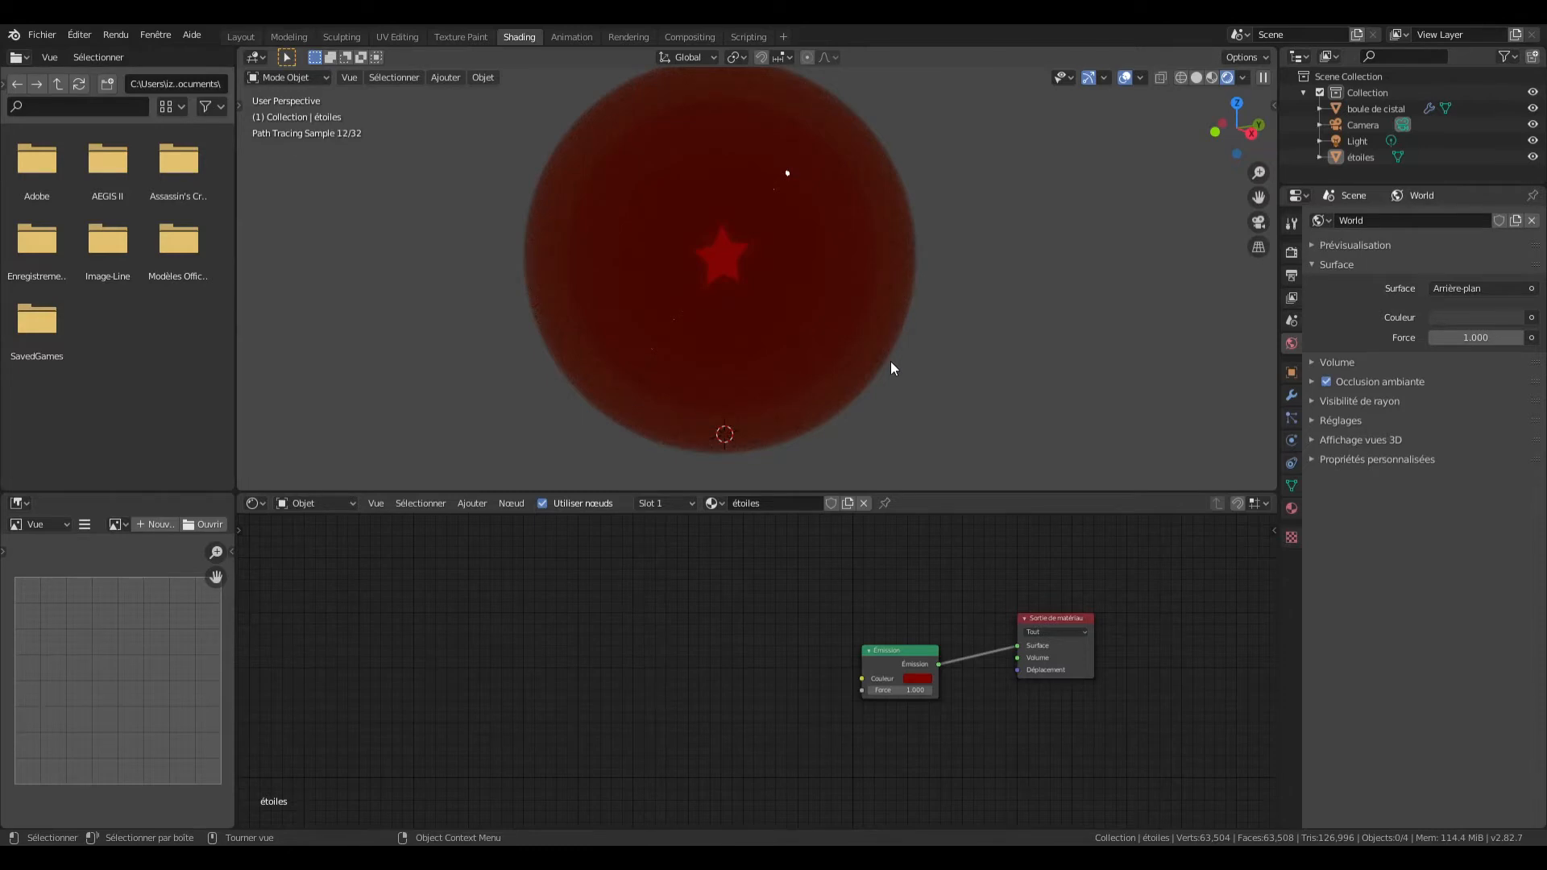
# Step: Set the viewport back to solid shading and return to the Layout workspace with an angled perspective view
pyautogui.press('z')
pyautogui.click(965, 363)
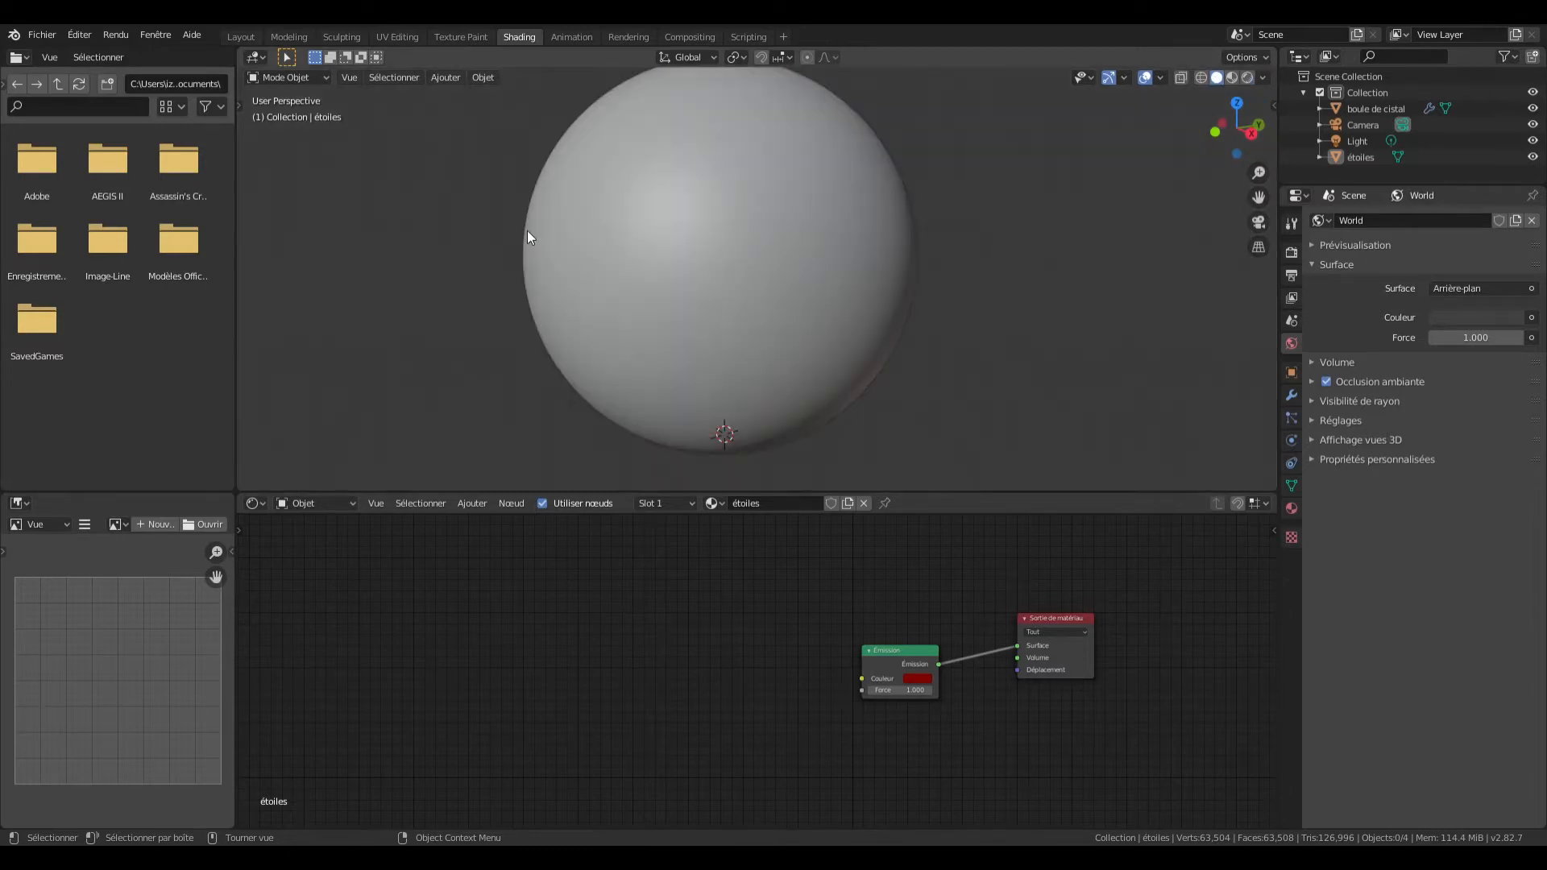
pyautogui.click(247, 37)
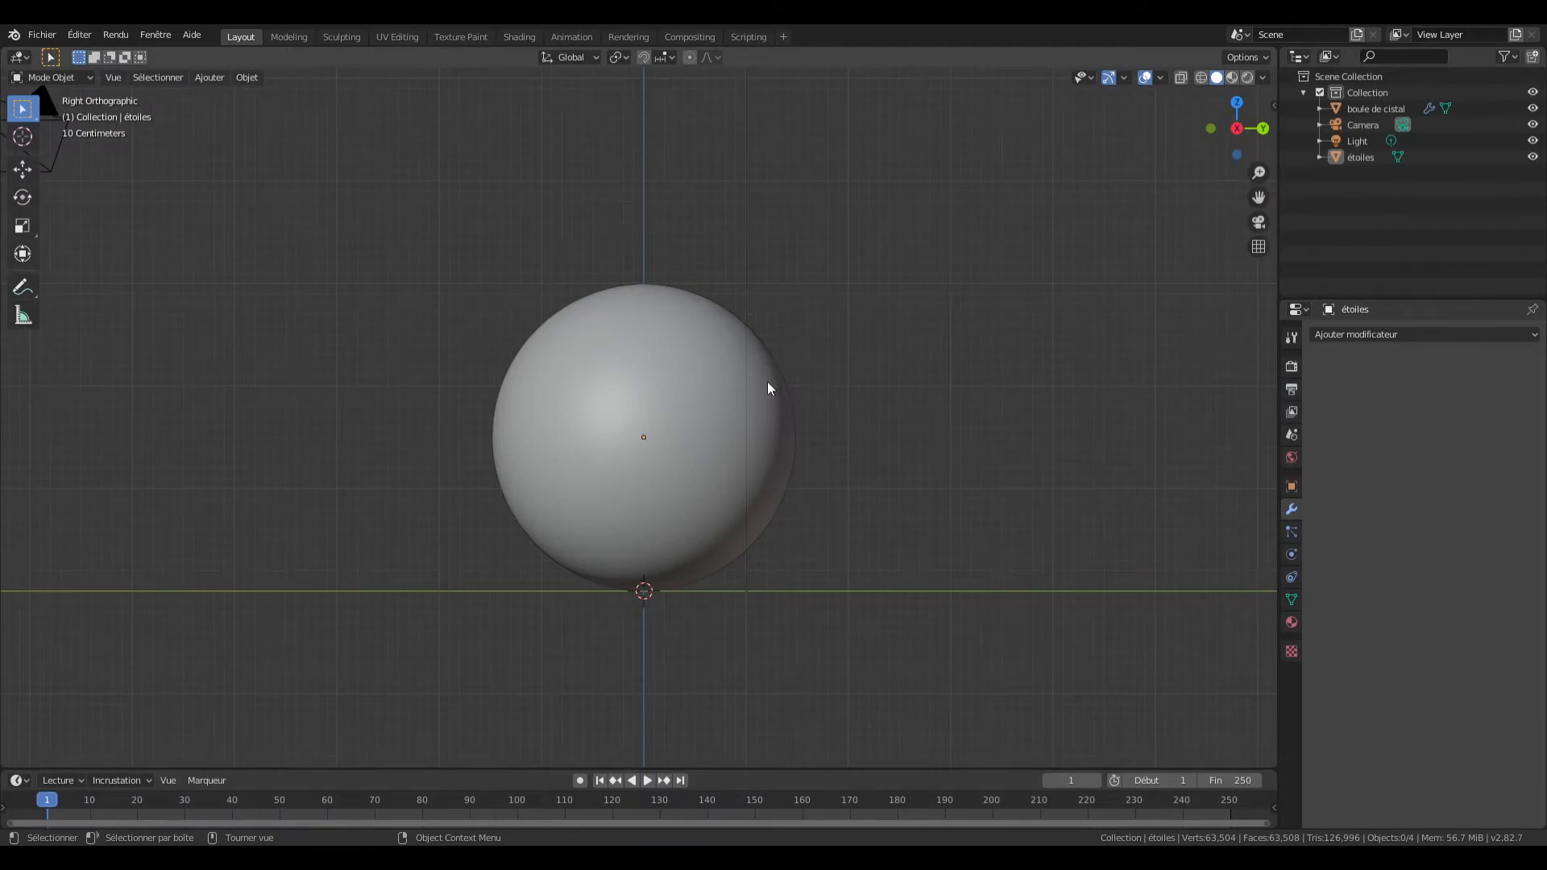
pyautogui.moveTo(1237, 129); pyautogui.dragTo(1209, 179)
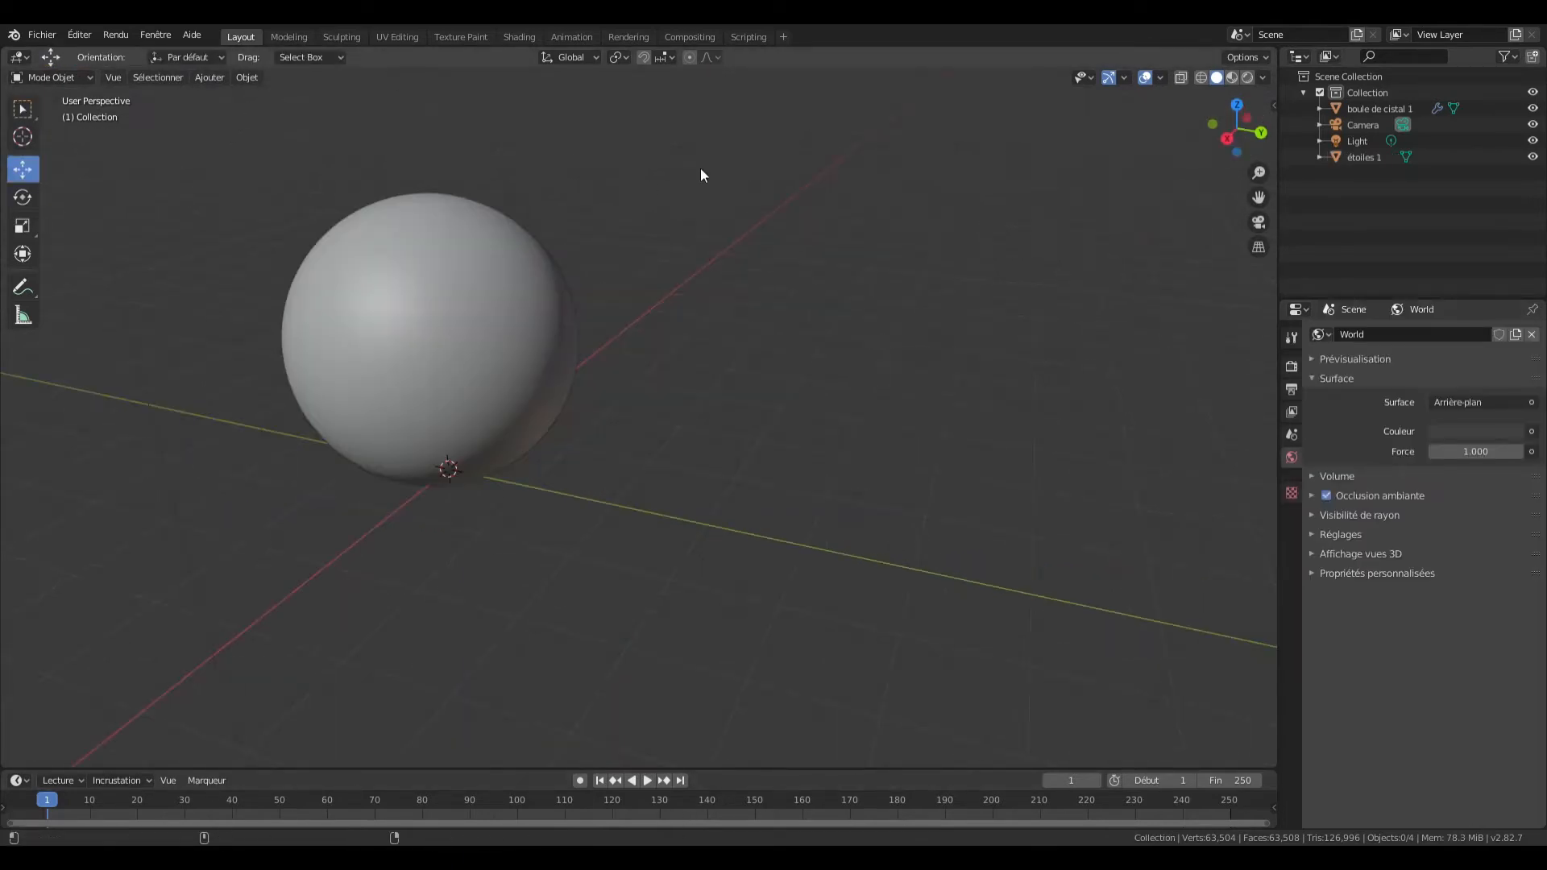
# Step: Duplicate the crystal ball and move the copy 3.5 m along Y
pyautogui.moveTo(699, 168); pyautogui.dragTo(1022, 266, button='middle')
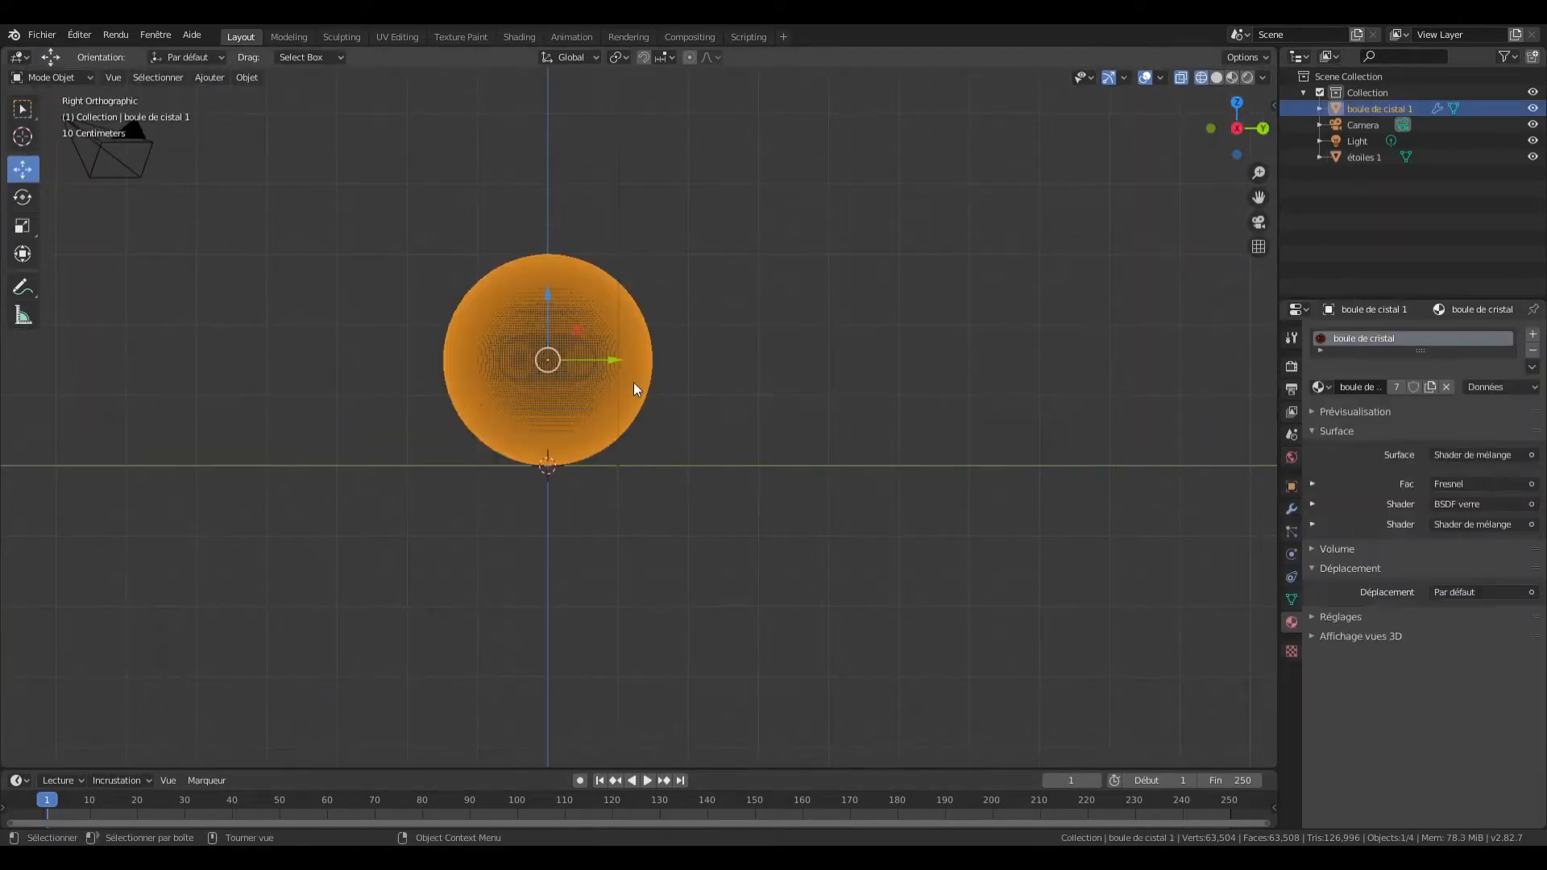
pyautogui.write('gy3.5')
pyautogui.press('Return')
# Step: Duplicate the second crystal ball and move the copy along Y in two shifts of 3.5 m
pyautogui.hotkey('shift', 'd')
pyautogui.rightClick(717, 358)
pyautogui.write('gy3.5')
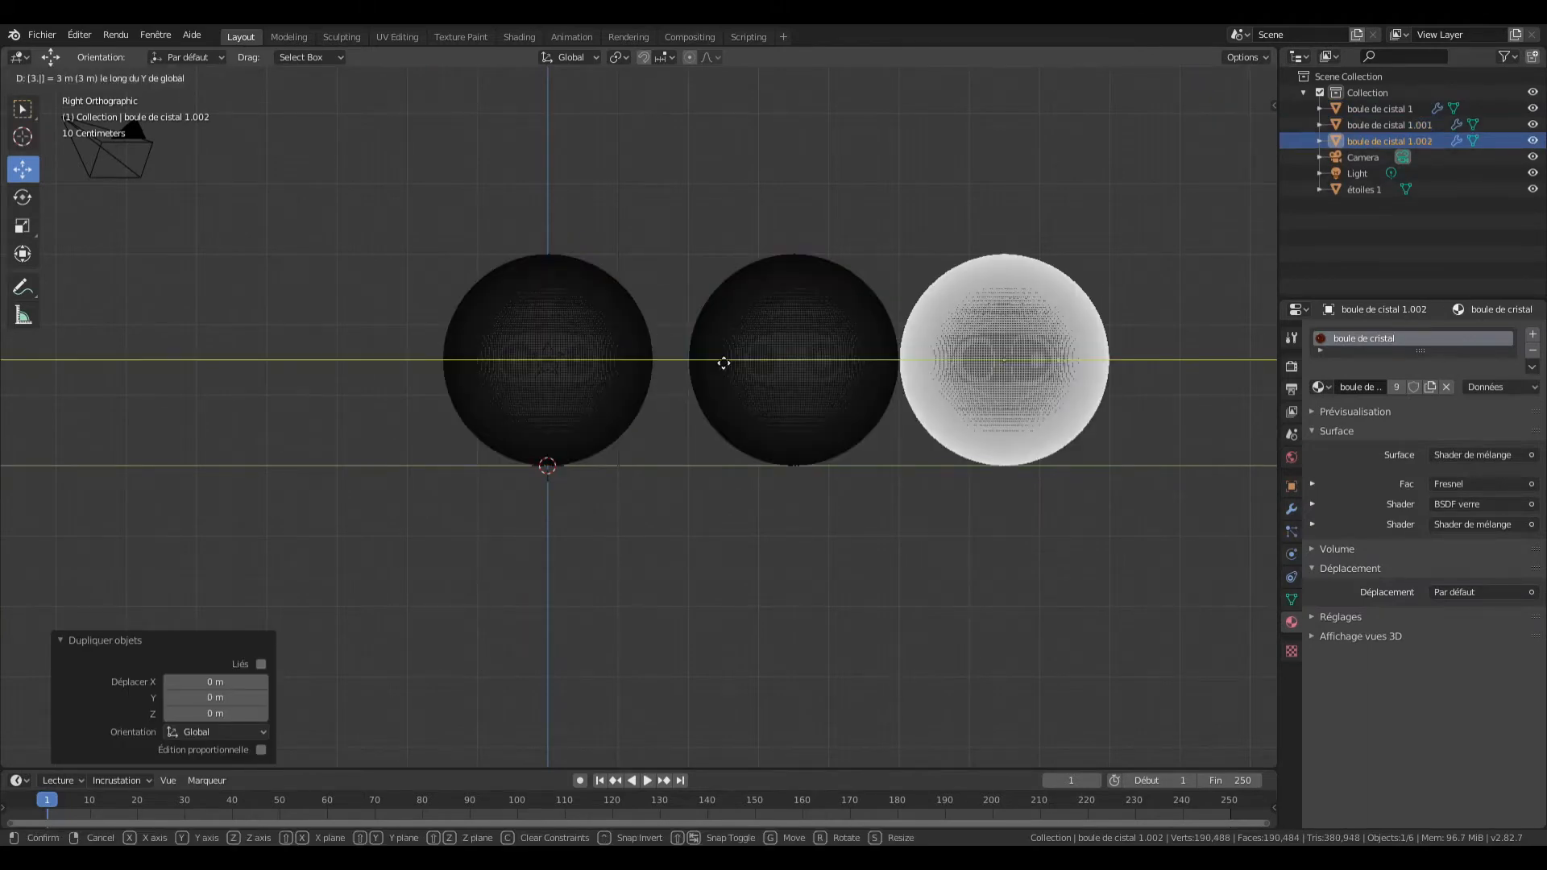
pyautogui.press('Return')
pyautogui.scroll(-2, 1188, 372)
pyautogui.keyDown('shift'); pyautogui.moveTo(1187, 372); pyautogui.dragTo(926, 387, button='middle'); pyautogui.keyUp('shift')
pyautogui.write('gy3.5')
pyautogui.press('Return')
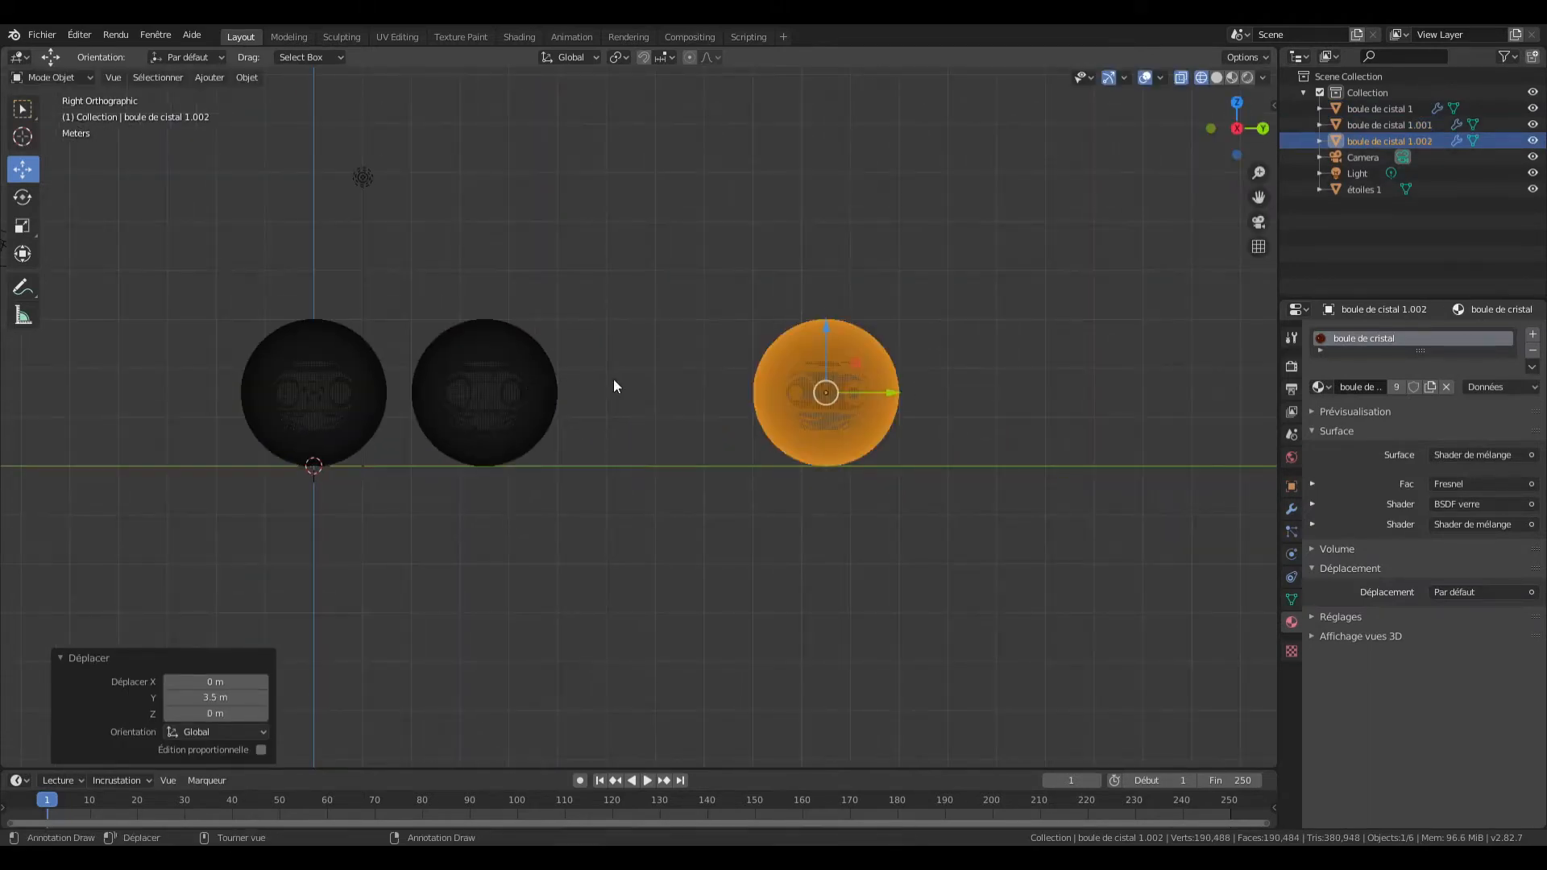
# Step: Copy the second crystal ball 3.5 m along Y into the gap and add a fifth ball 3.5 m beyond the fourth
pyautogui.click(520, 388)
pyautogui.hotkey('shift', 'd')
pyautogui.write('y3.5')
pyautogui.press('Return')
pyautogui.hotkey('shift', 'd')
pyautogui.write('y3.5')
pyautogui.press('Return')
pyautogui.hotkey('shift', 'd')
pyautogui.write('y3.5')
pyautogui.press('Return')
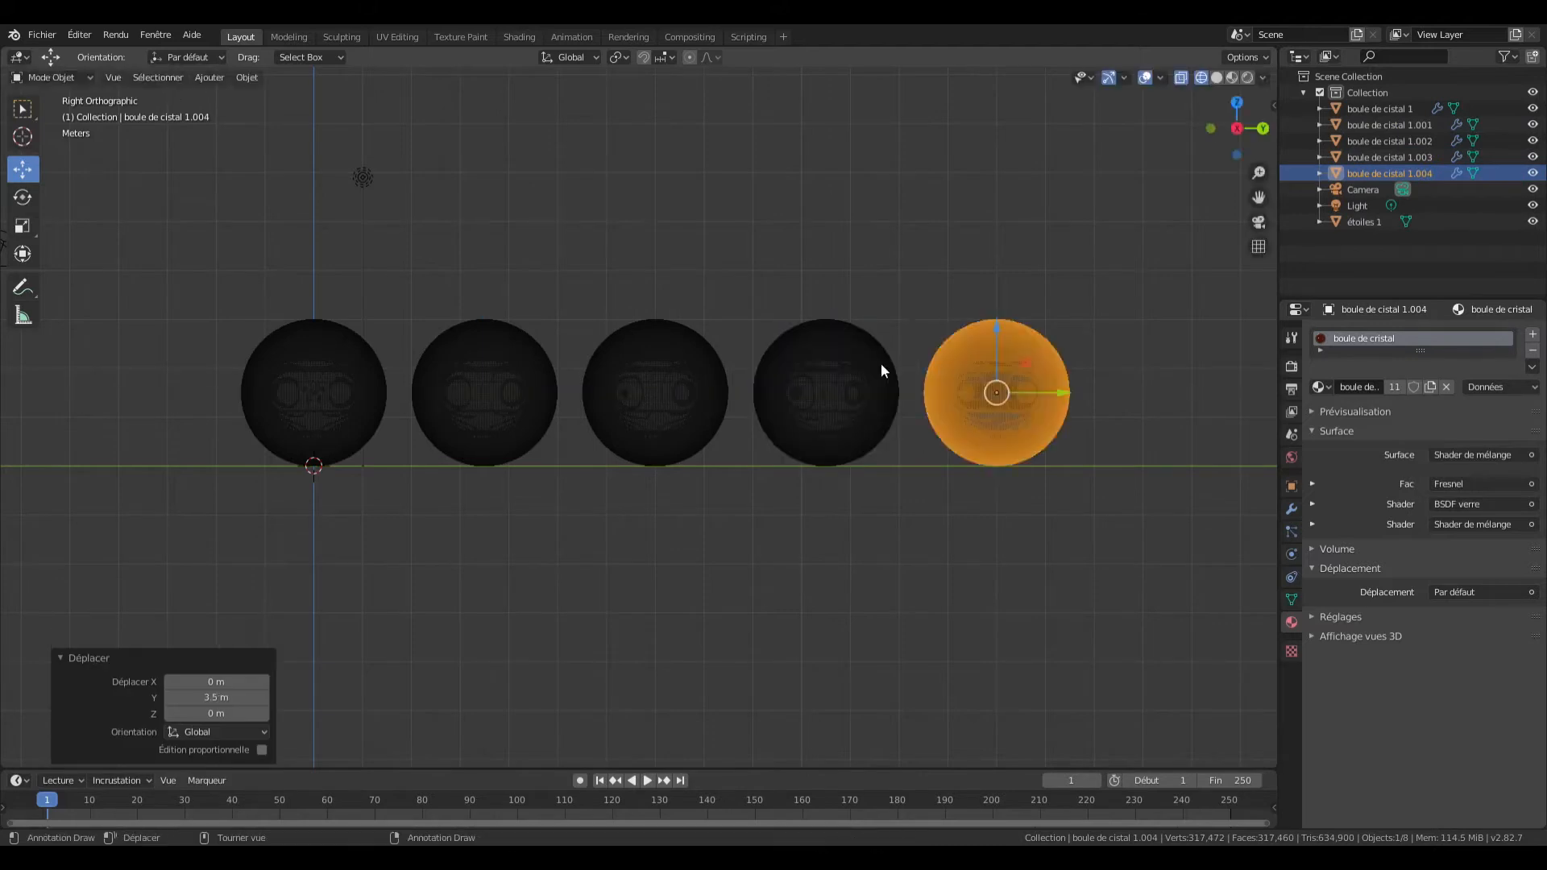
# Step: Add a sixth and a seventh crystal ball to the row, each 3.5 m further along Y
pyautogui.write('gy3.5')
pyautogui.press('Return')
pyautogui.hotkey('shift', 'd')
pyautogui.press('Escape')
pyautogui.write('gy3.5')
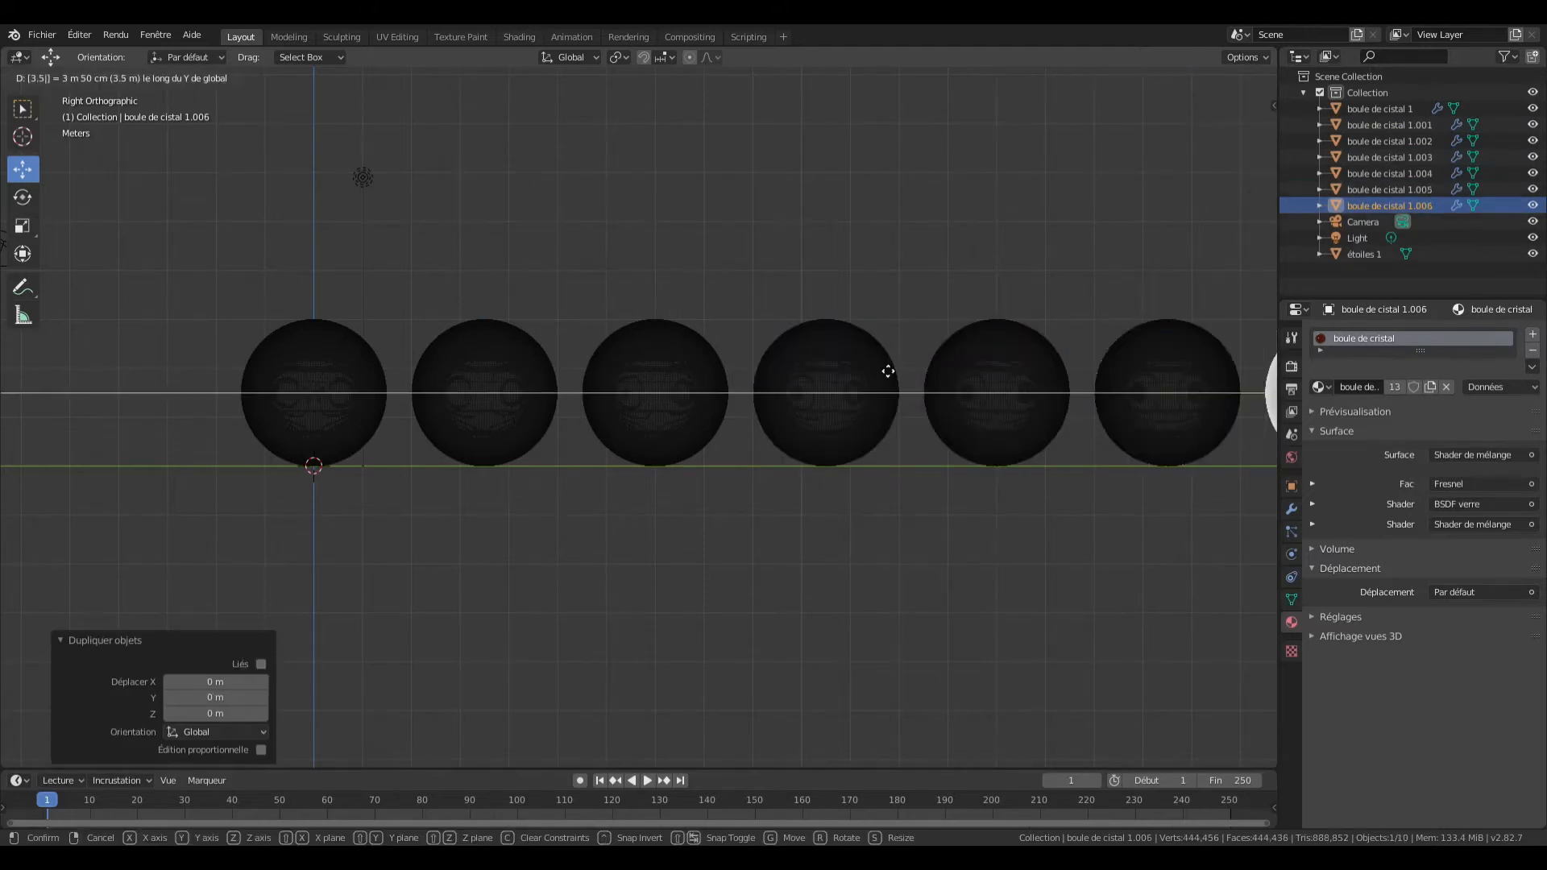
pyautogui.press('Return')
# Step: Rename the second, third and fourth crystal balls in the row as boule de cistal 2, 3 and 4
pyautogui.scroll(-3, 886, 367)
pyautogui.click(1409, 128)
pyautogui.press('Return')
pyautogui.doubleClick(1421, 145)
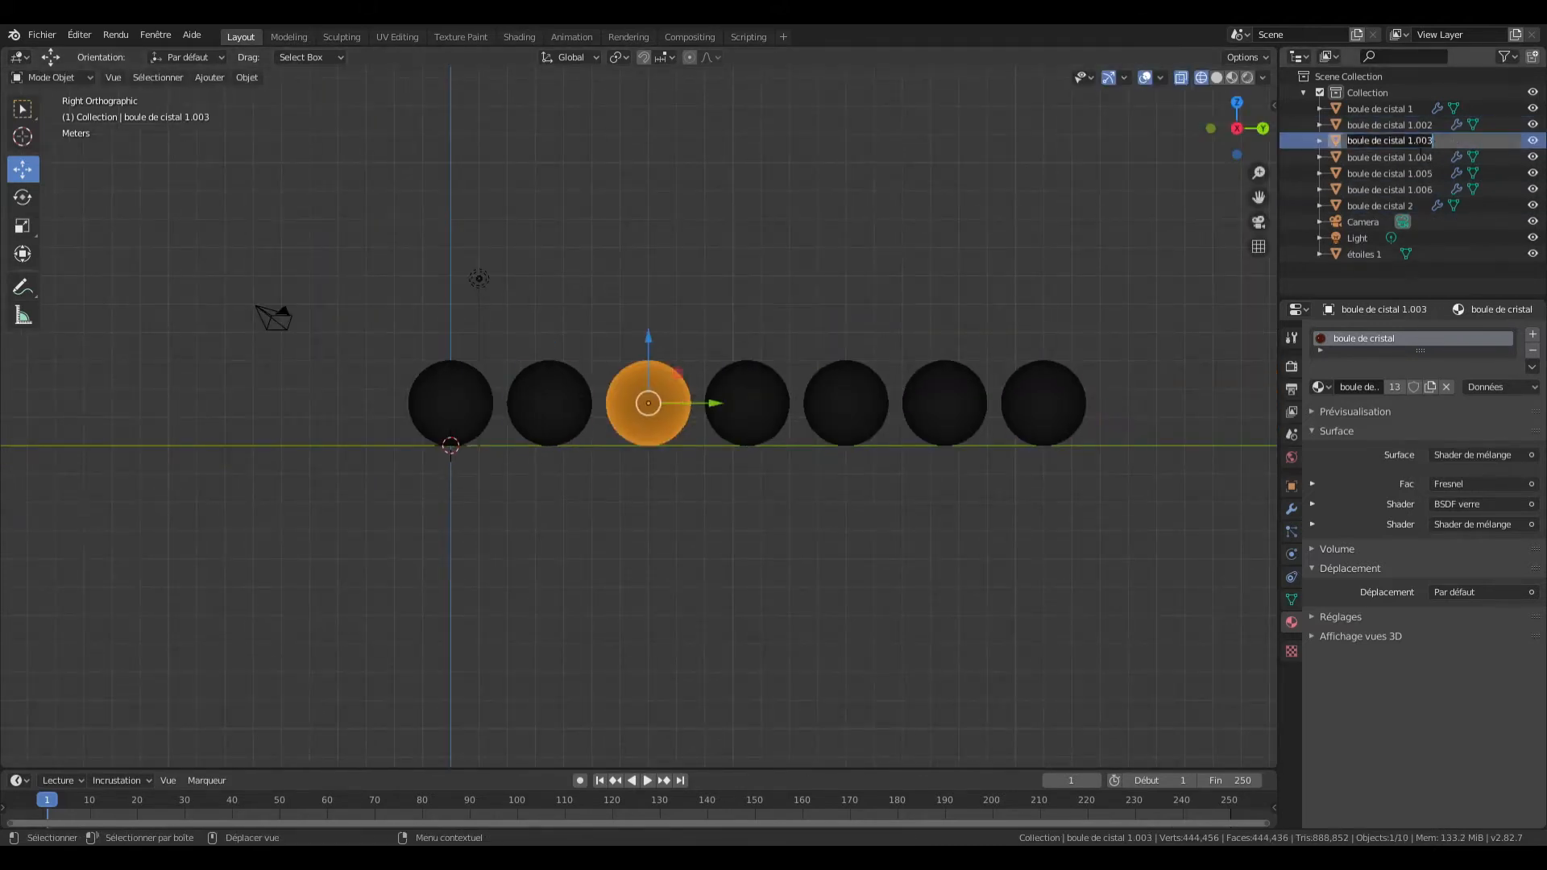
pyautogui.write('3')
pyautogui.press('Return')
pyautogui.doubleClick(1412, 127)
pyautogui.write('4')
pyautogui.press('Return')
# Step: Rename the last three crystal balls in the row as boule de cistal 5, 6 and 7
pyautogui.doubleClick(1411, 127)
pyautogui.write('5')
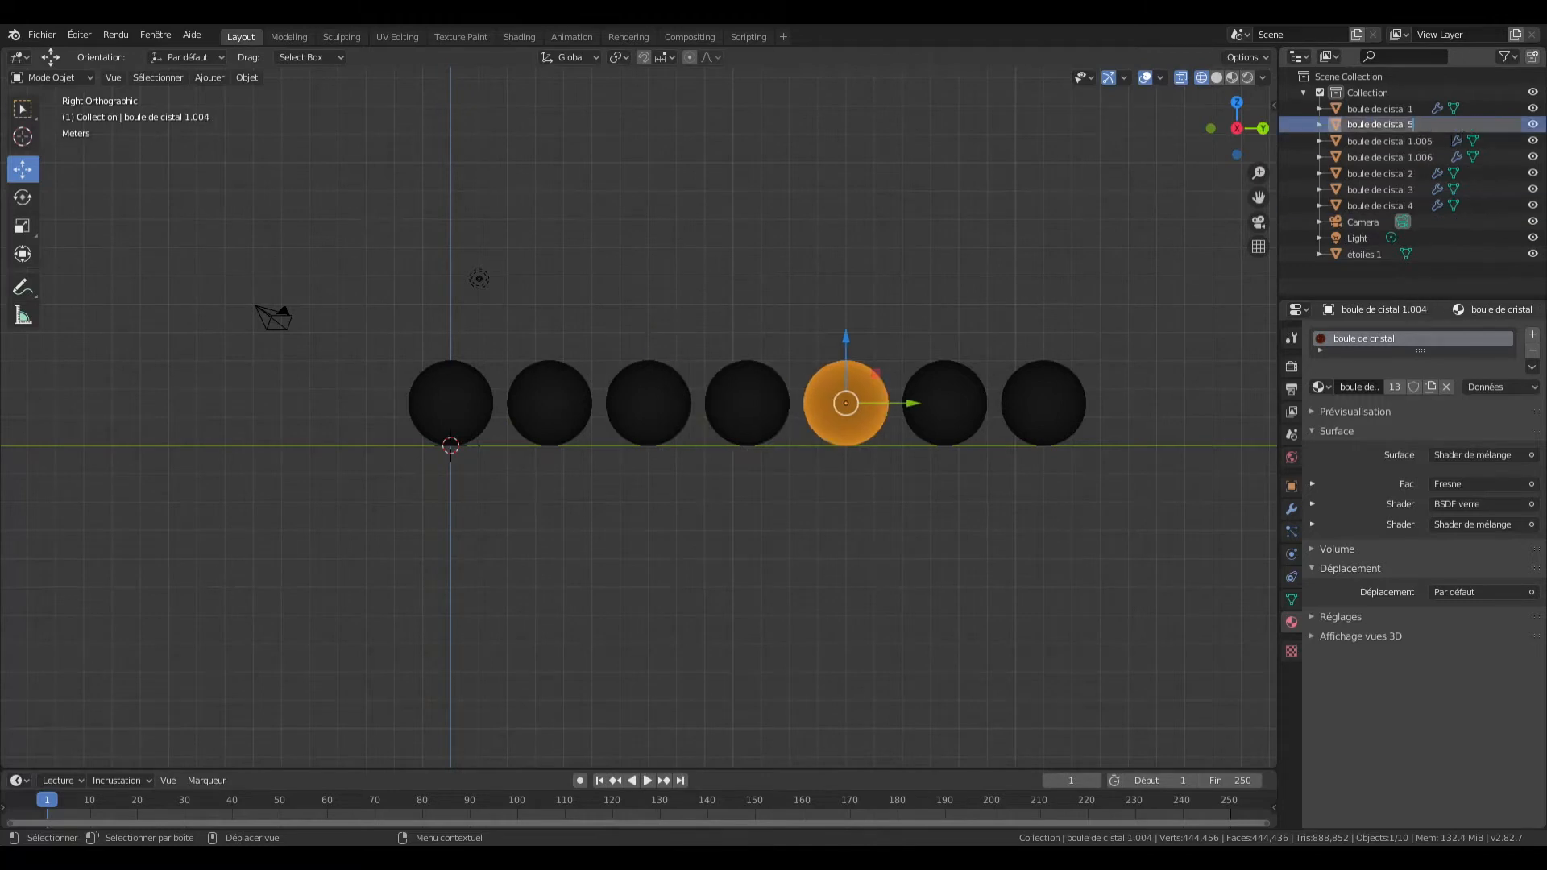
pyautogui.press('Return')
pyautogui.write('6')
pyautogui.press('Return')
pyautogui.doubleClick(1418, 125)
pyautogui.press('Return')
pyautogui.click(1061, 523)
pyautogui.click(1041, 413)
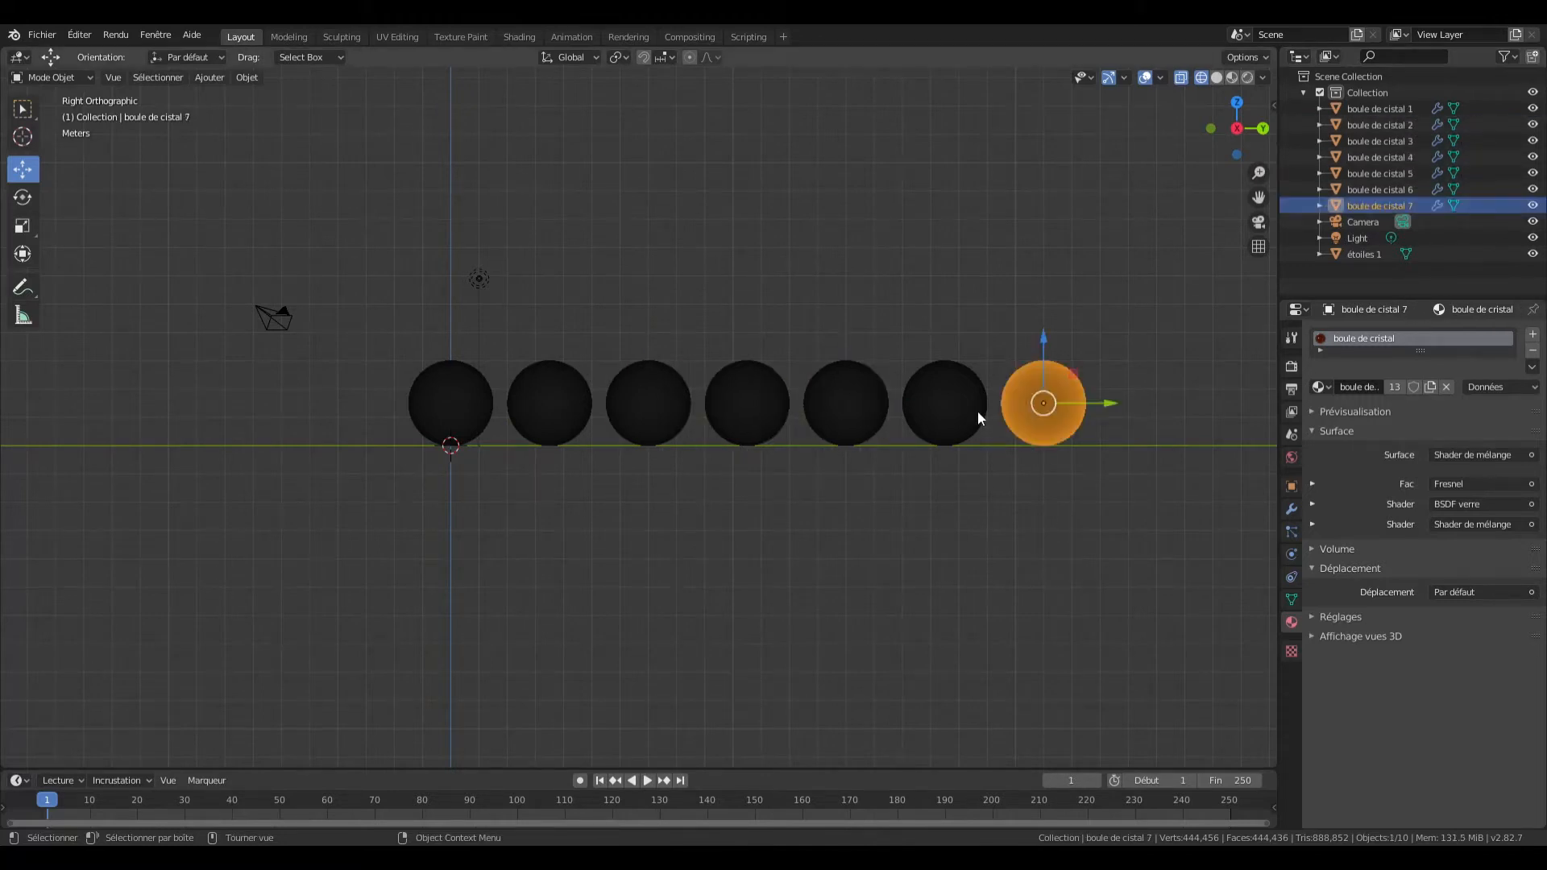
# Step: Duplicate the star étoiles 1 and move the copy 3.5 m along Y into the second ball
pyautogui.click(453, 405)
pyautogui.scroll(5, 453, 405)
pyautogui.moveTo(1259, 198); pyautogui.dragTo(1412, 229)
pyautogui.click(1364, 255)
pyautogui.hotkey('shift', 'd')
pyautogui.write('y')
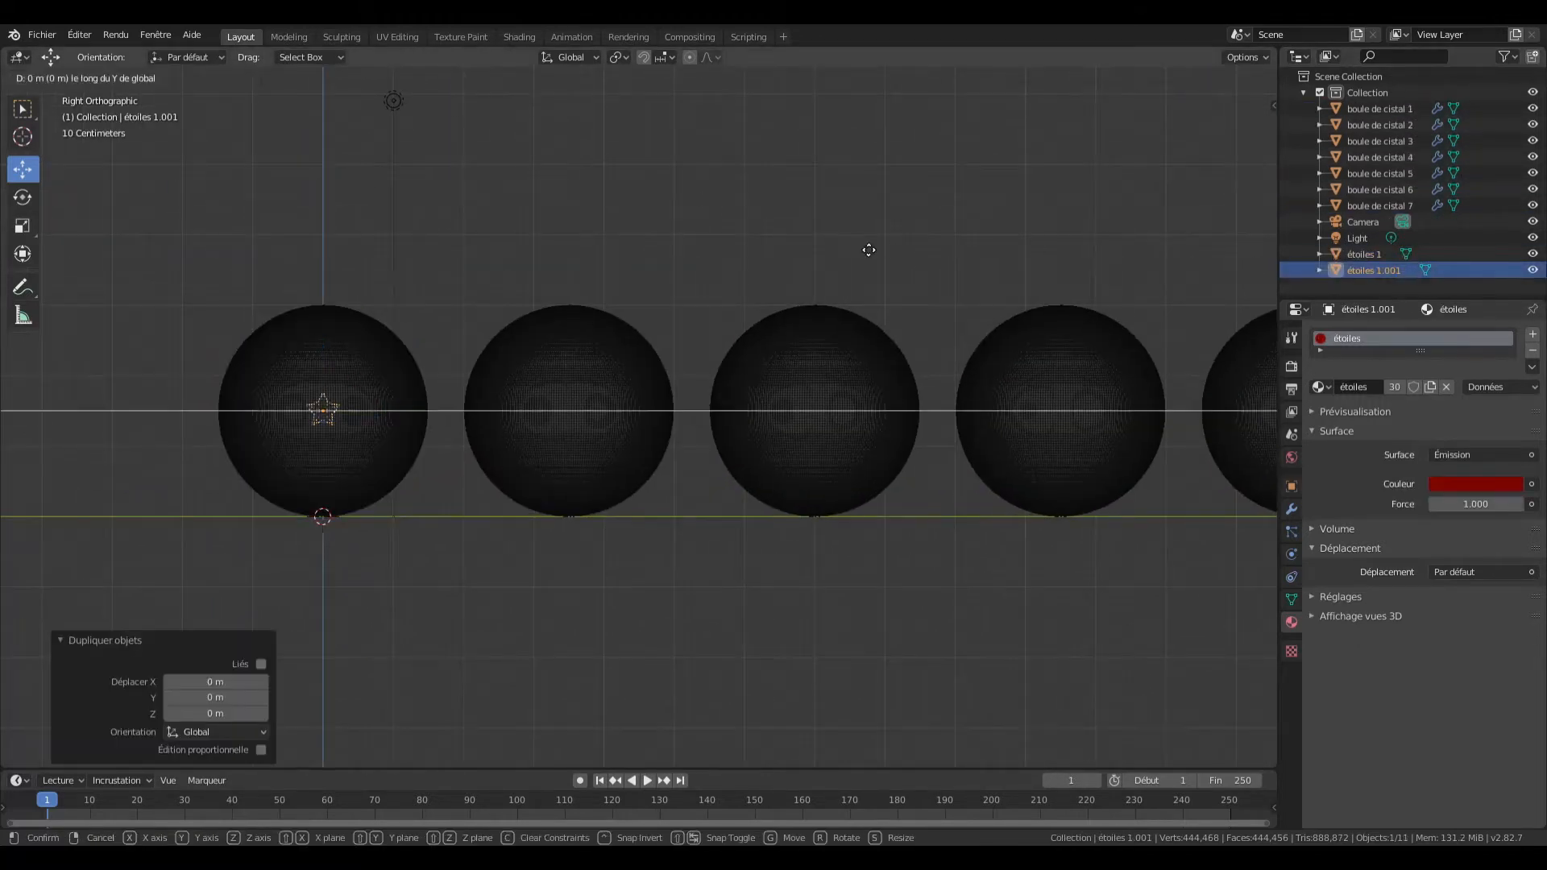
pyautogui.write('3.5')
pyautogui.press('Return')
# Step: Add star copies to the third and fourth balls, each 3.5 m further along Y
pyautogui.hotkey('shift', 'd')
pyautogui.write('y3.5')
pyautogui.press('Return')
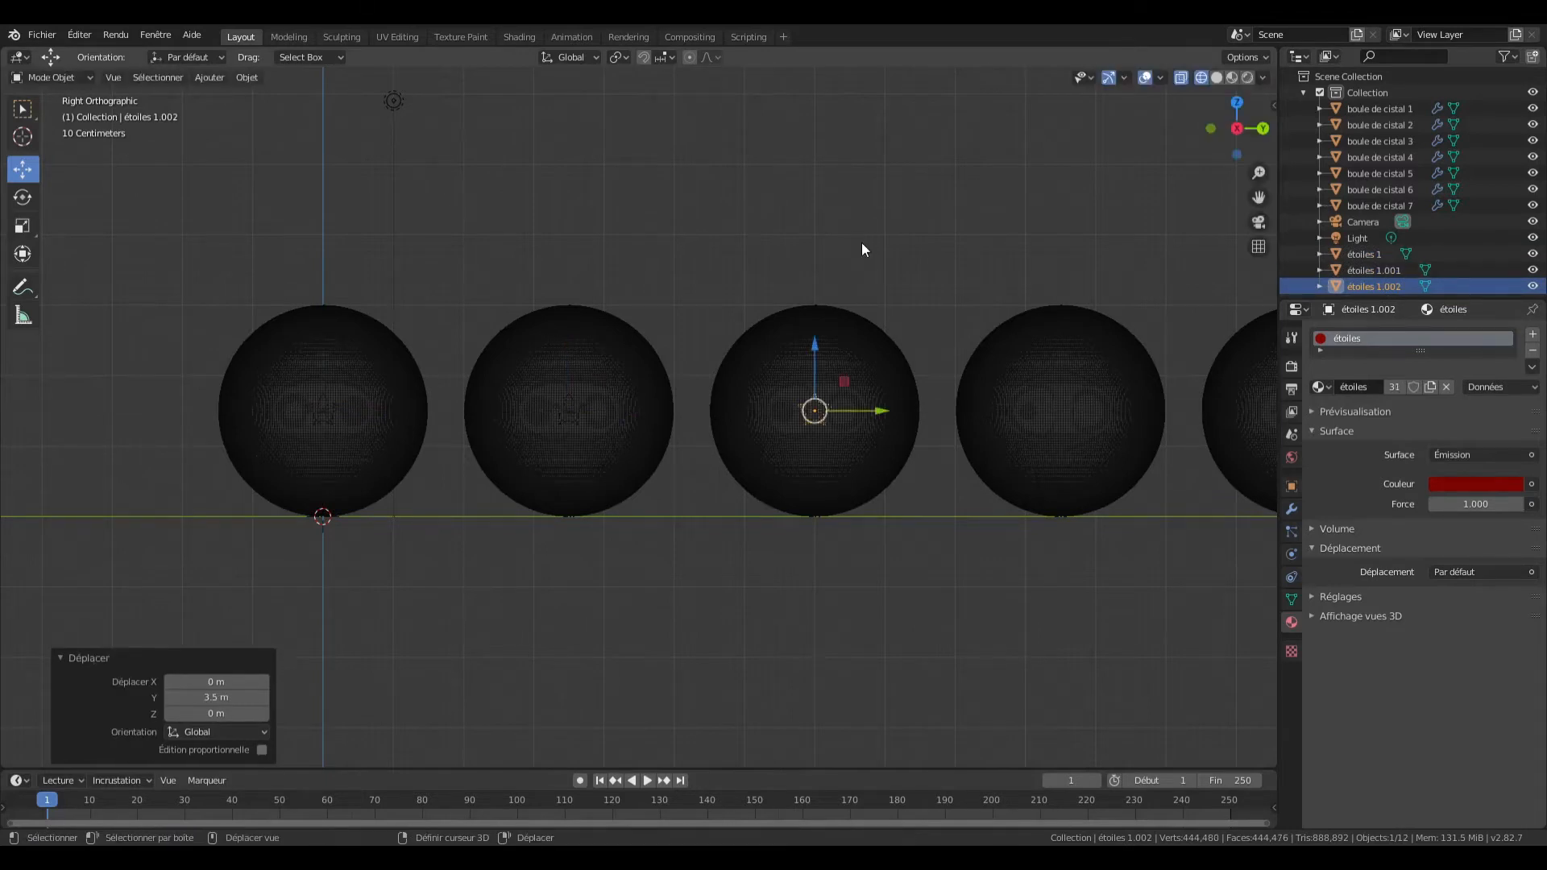
pyautogui.hotkey('shift', 'd')
pyautogui.write('y3.5')
pyautogui.press('Return')
# Step: Duplicate the fourth ball's star and move the copy 3.5 m along Y into the fifth ball
pyautogui.scroll(-4, 863, 244)
pyautogui.moveTo(1259, 197); pyautogui.dragTo(1088, 201)
pyautogui.scroll(1, 917, 317)
pyautogui.hotkey('shift', 'd')
pyautogui.press('Return')
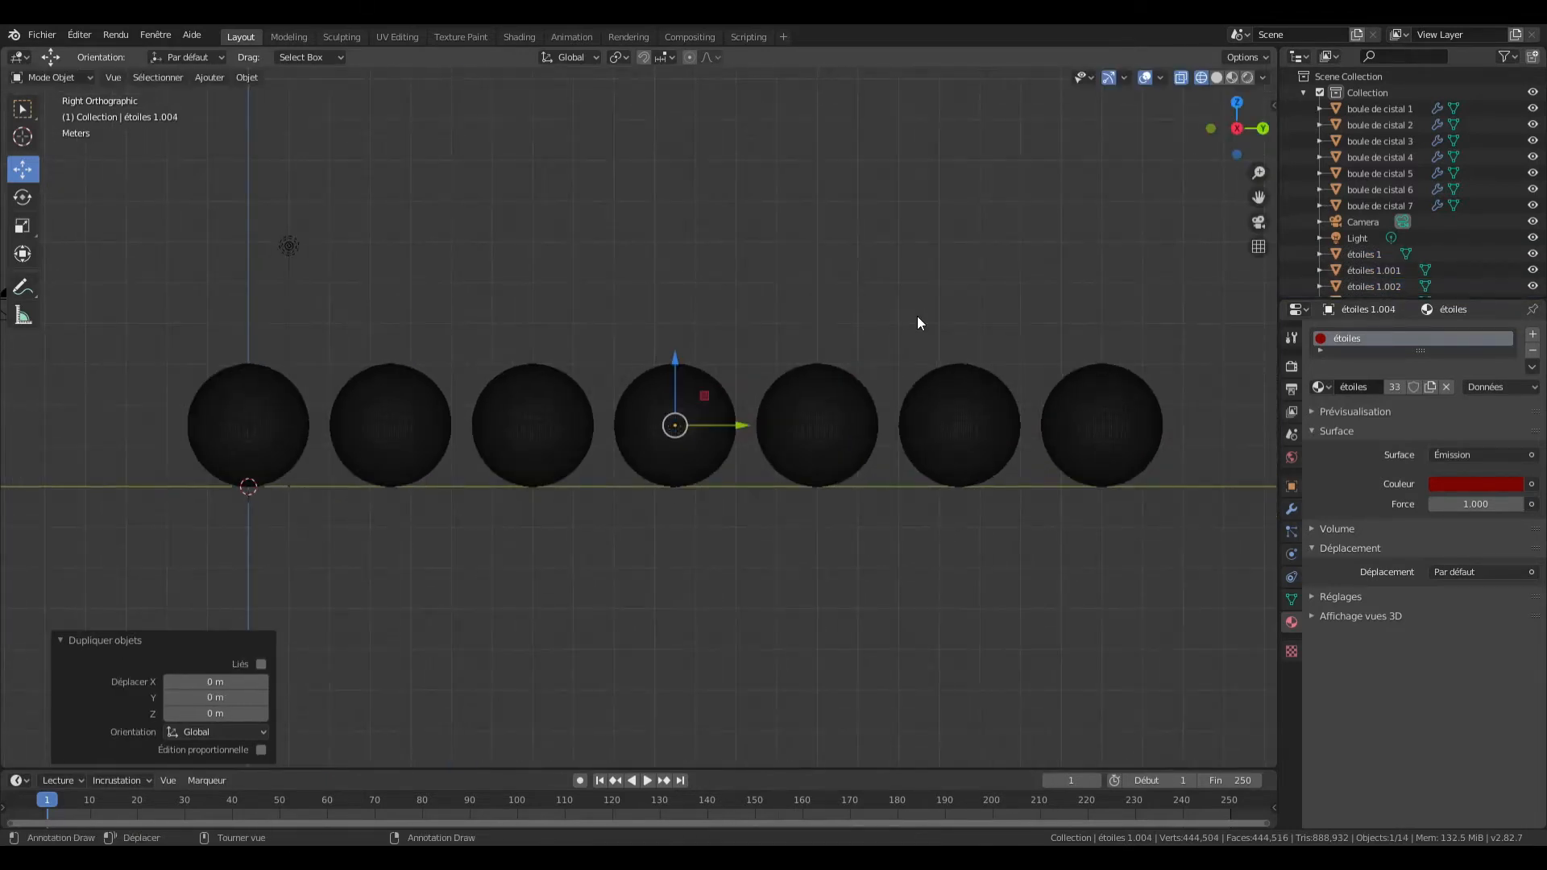
pyautogui.write('gy3.5')
pyautogui.press('Return')
# Step: Add star copies to the sixth and seventh balls, each 3.5 m further along Y
pyautogui.hotkey('shift', 'd')
pyautogui.press('Return')
pyautogui.write('gy3.5')
pyautogui.press('Return')
pyautogui.hotkey('shift', 'd')
pyautogui.press('Return')
pyautogui.write('gy3.5')
pyautogui.press('Return')
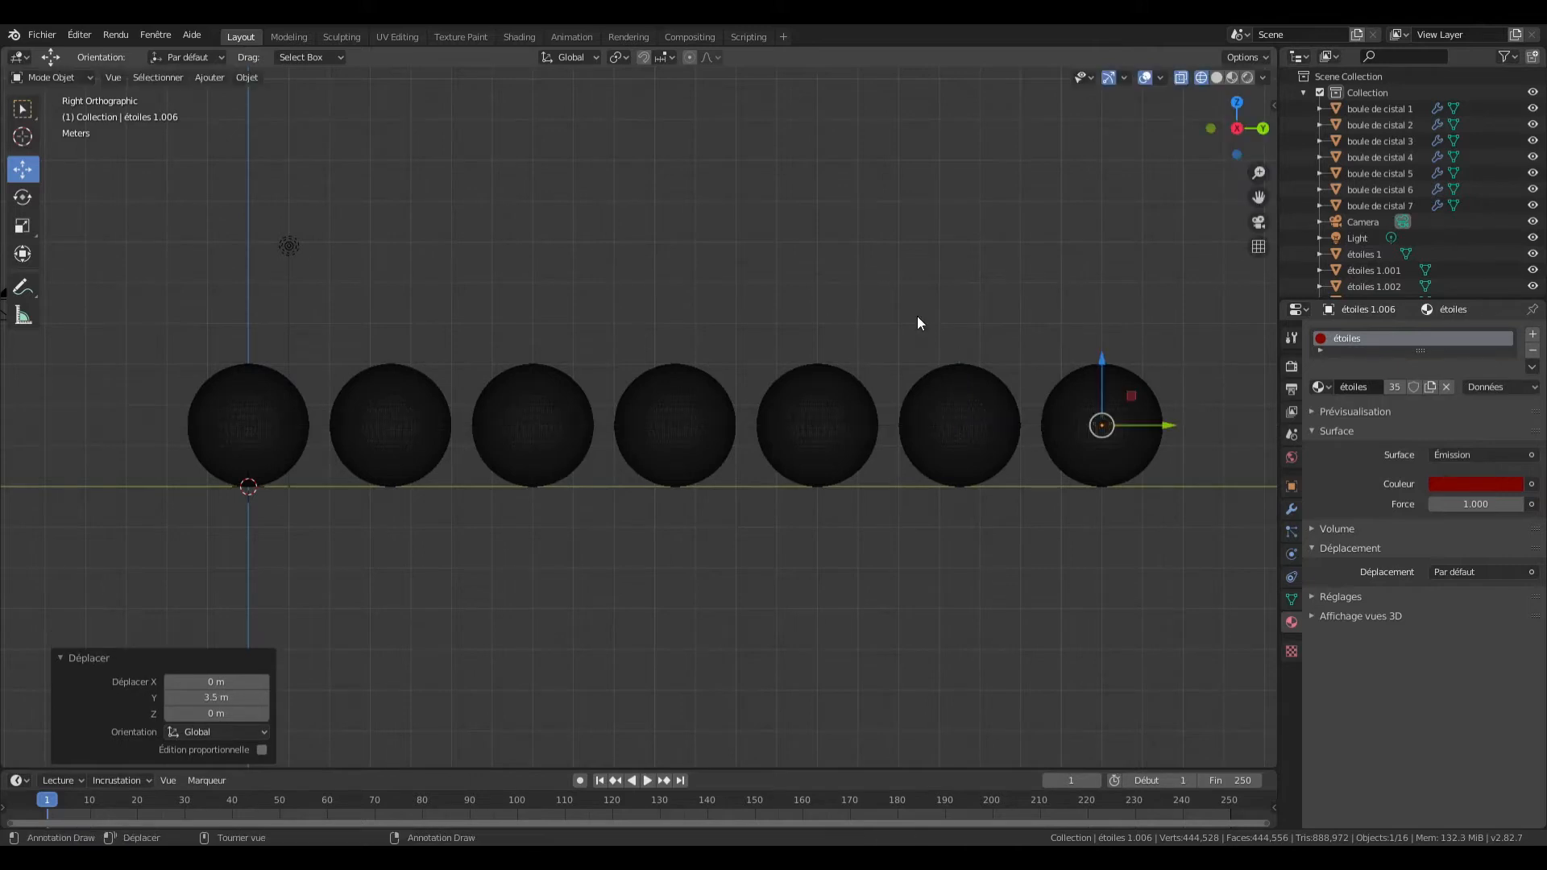
# Step: Rename the six star copies as étoiles 2 to étoiles 7, following the order of the balls
pyautogui.scroll(-2, 1380, 242)
pyautogui.click(1381, 240)
pyautogui.write('3')
pyautogui.press('Return')
pyautogui.doubleClick(1378, 240)
pyautogui.moveTo(1377, 240); pyautogui.dragTo(1419, 242)
pyautogui.doubleClick(1378, 239)
pyautogui.write('6')
pyautogui.press('Return')
pyautogui.doubleClick(1378, 240)
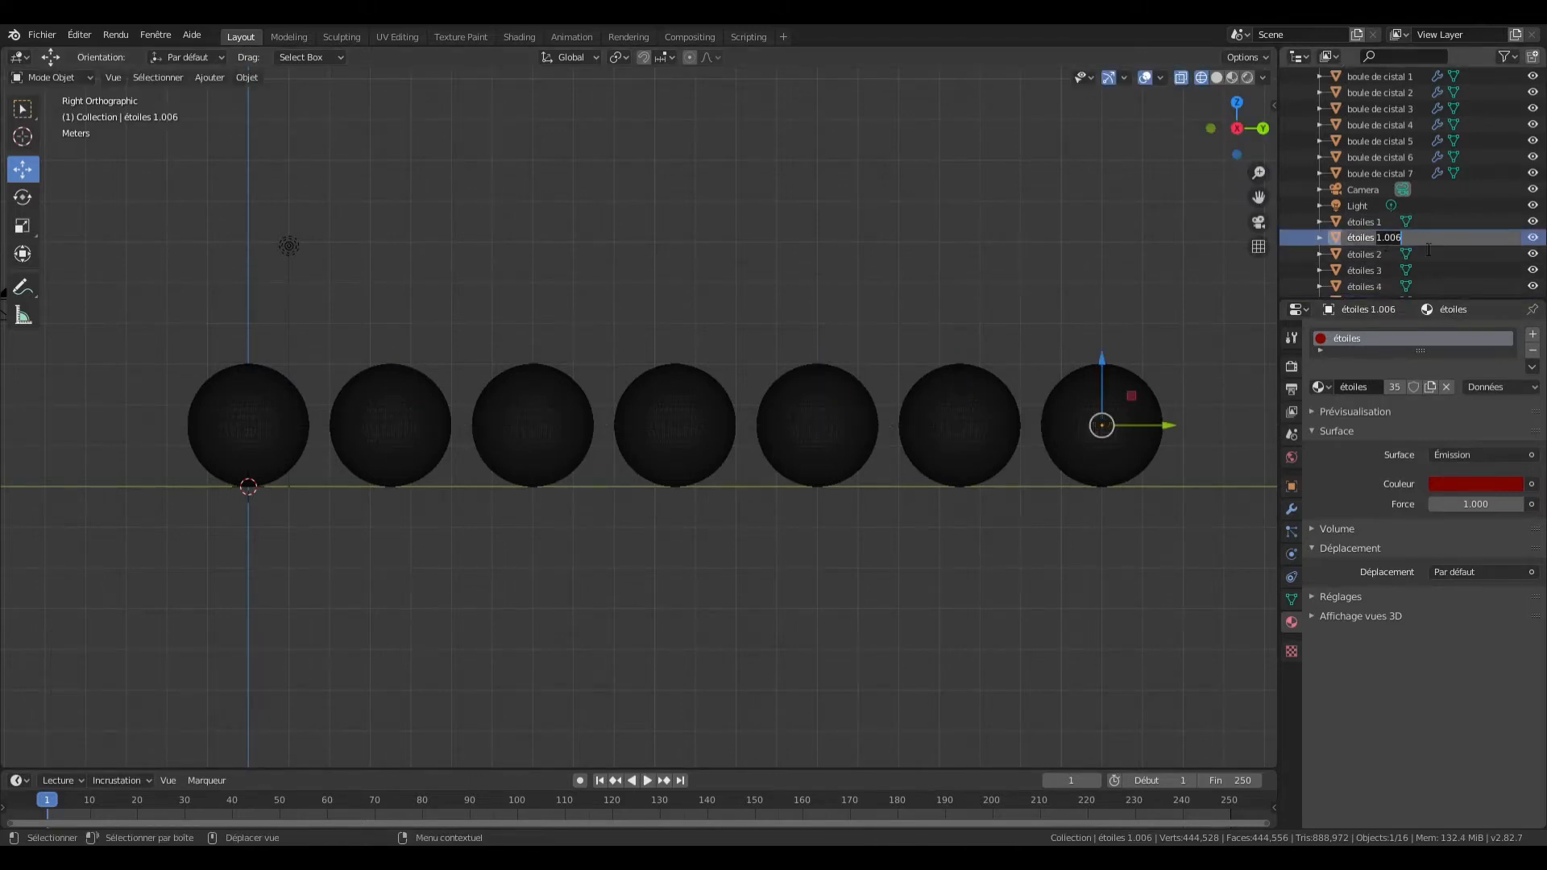
pyautogui.write('7')
pyautogui.press('Return')
# Step: Duplicate the star inside the second crystal ball in place
pyautogui.scroll(10, 1072, 395)
pyautogui.scroll(-3, 1182, 238)
pyautogui.click(520, 478)
pyautogui.scroll(1, 595, 428)
pyautogui.keyDown('shift'); pyautogui.moveTo(595, 428); pyautogui.dragTo(763, 359, button='middle'); pyautogui.keyUp('shift')
pyautogui.hotkey('shift', 'd')
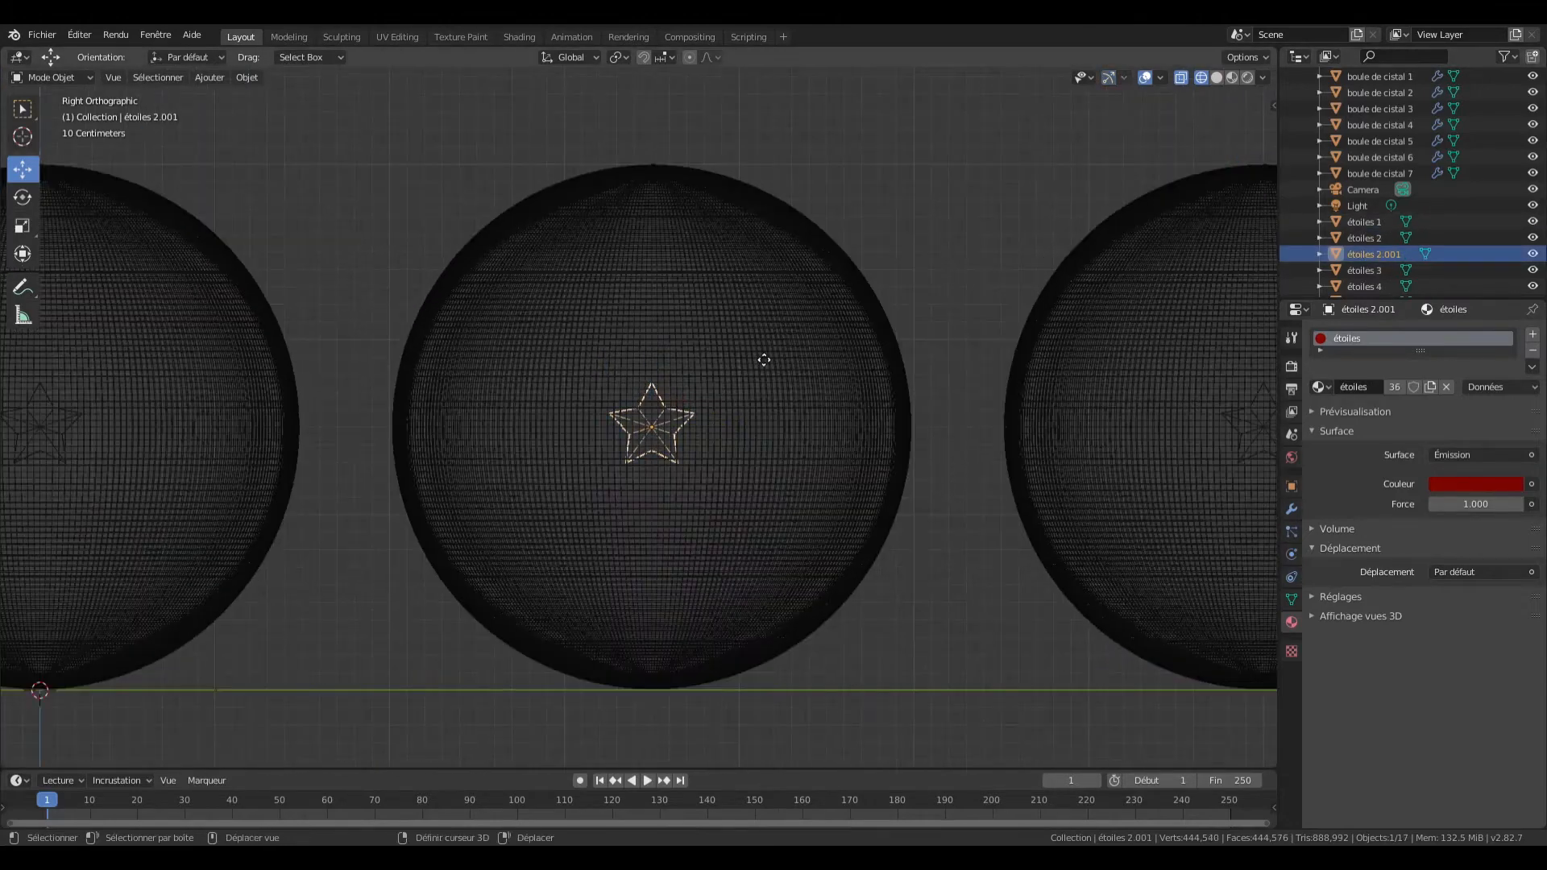
pyautogui.rightClick(762, 361)
pyautogui.write('gy0')
pyautogui.press('Return')
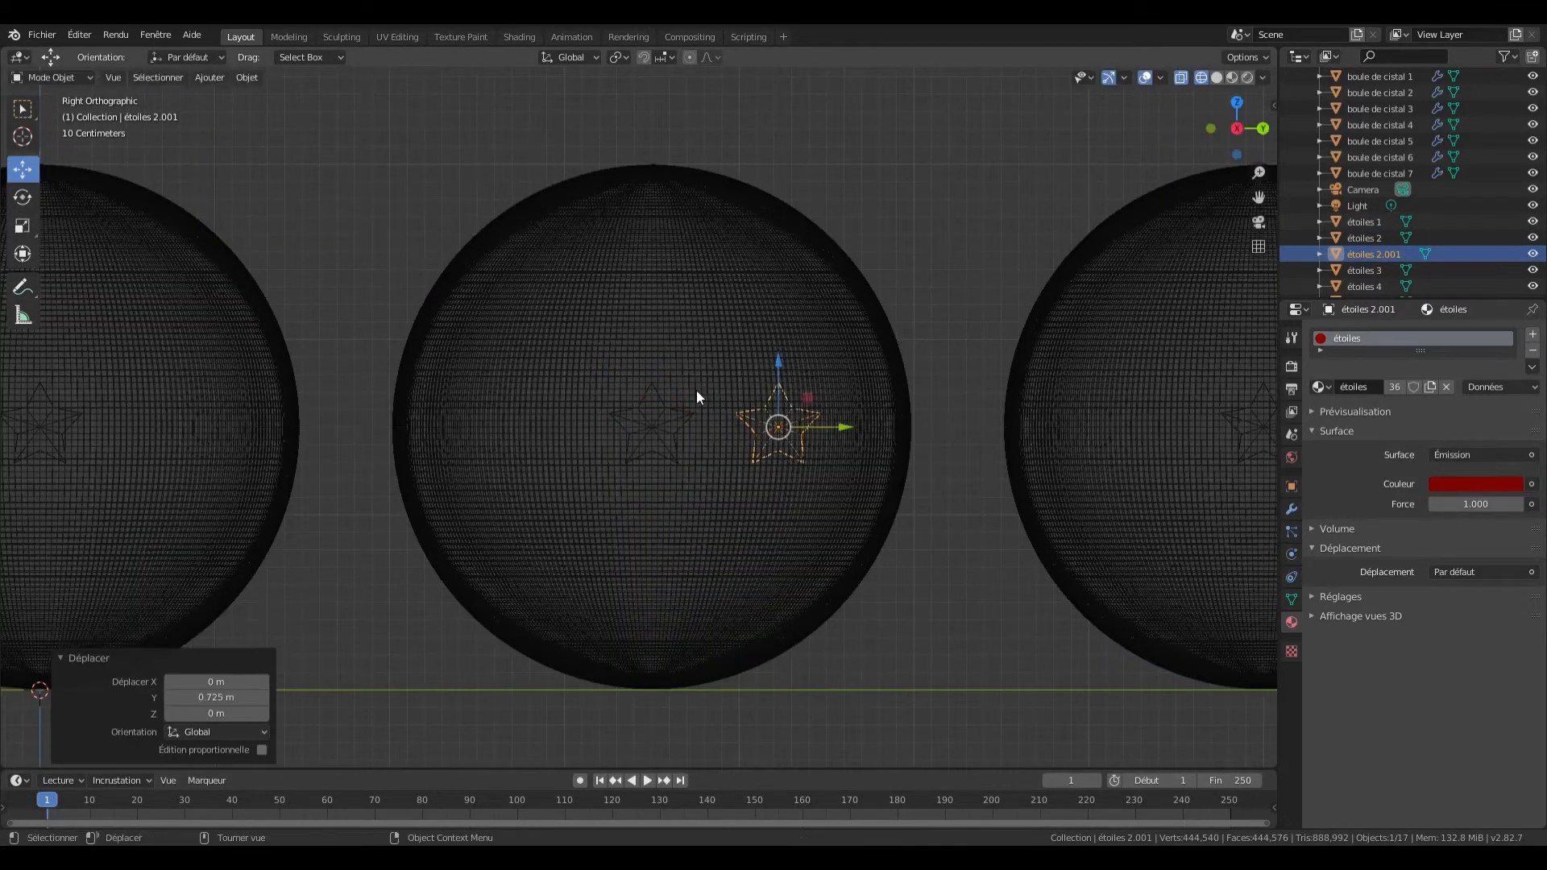
pyautogui.hotkey('ctrl', 'z')
# Step: Move the star copy in the second ball 0.725 m up along Z and the original star 0.725 m down
pyautogui.write('gz0.725')
pyautogui.press('Return')
pyautogui.click(678, 419)
pyautogui.click(677, 419)
pyautogui.write('g')
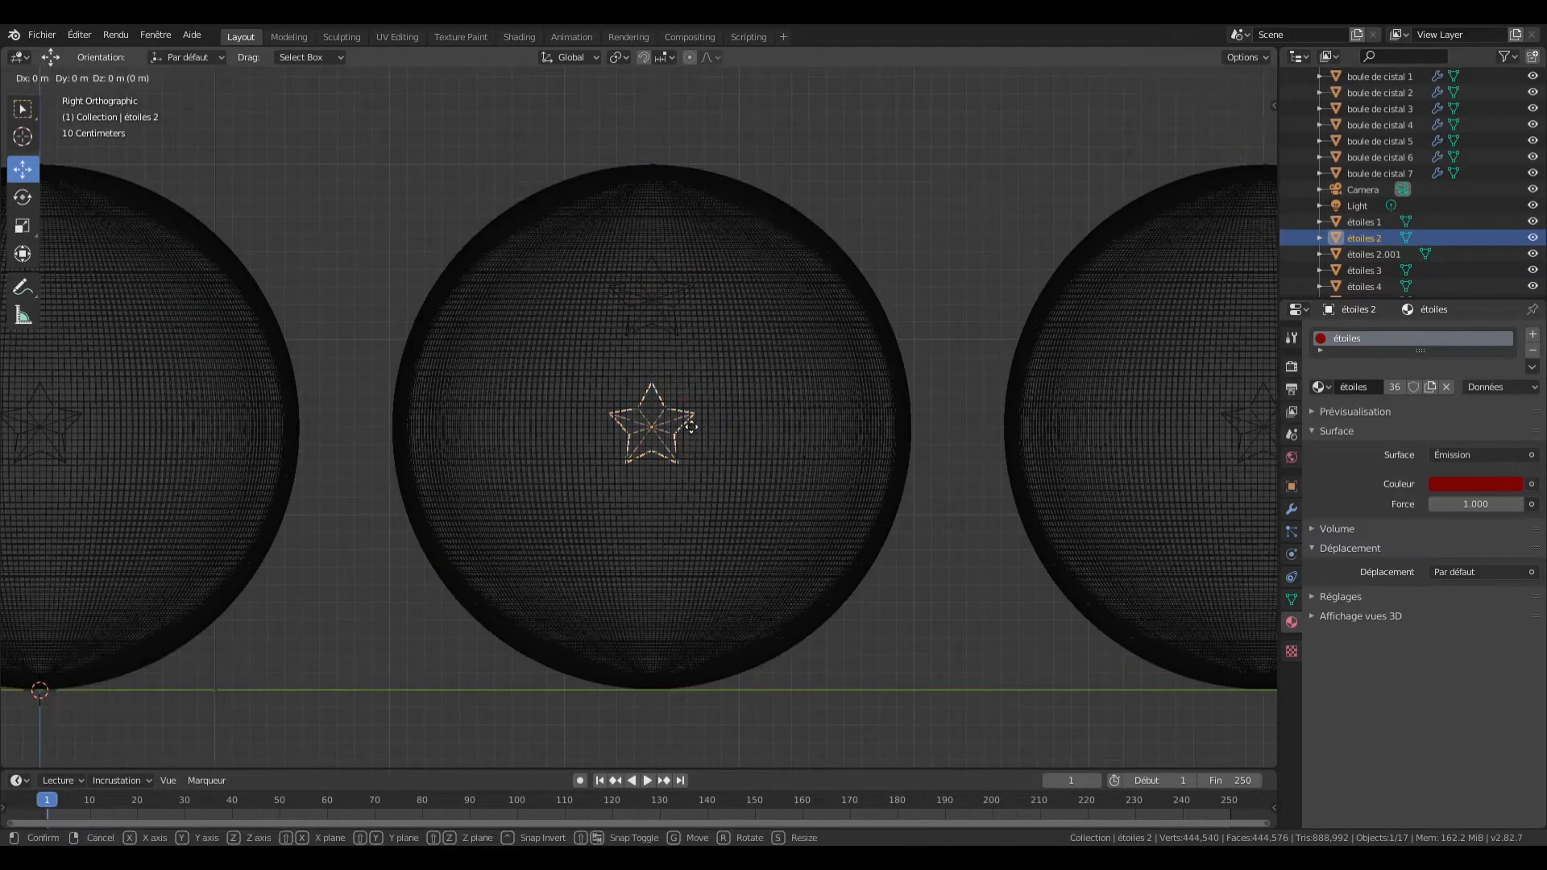
pyautogui.write('.725')
pyautogui.press('Return')
# Step: Offset the second ball's lower star by 0.5 m and its upper star by -0.5 m along Y
pyautogui.write('gy0.5')
pyautogui.press('Return')
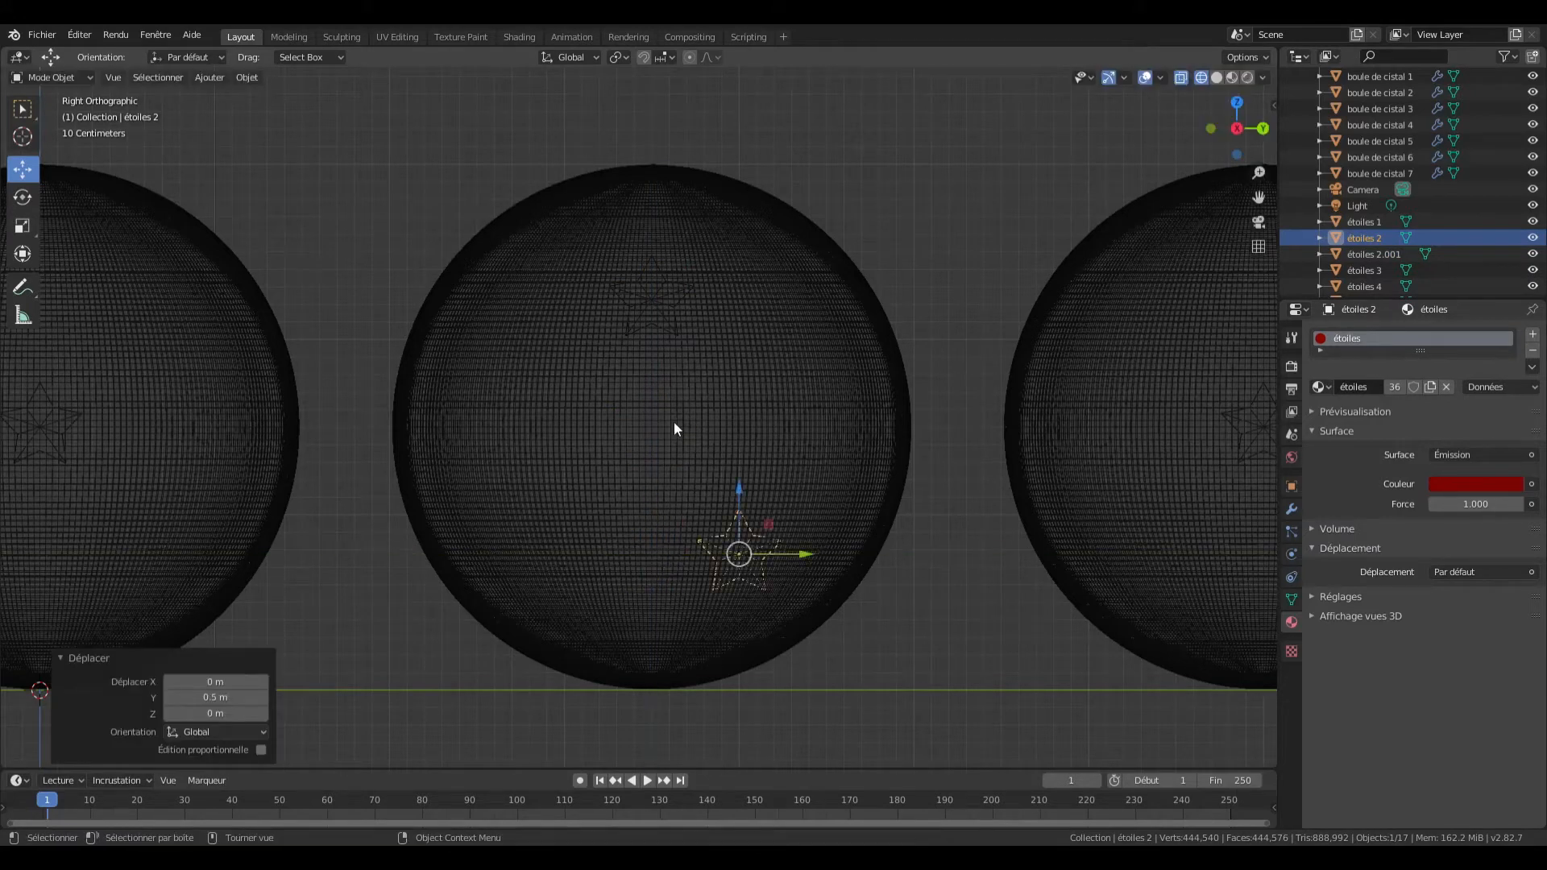
pyautogui.click(673, 307)
pyautogui.write('gy-0.5')
pyautogui.press('Return')
pyautogui.scroll(-2, 739, 357)
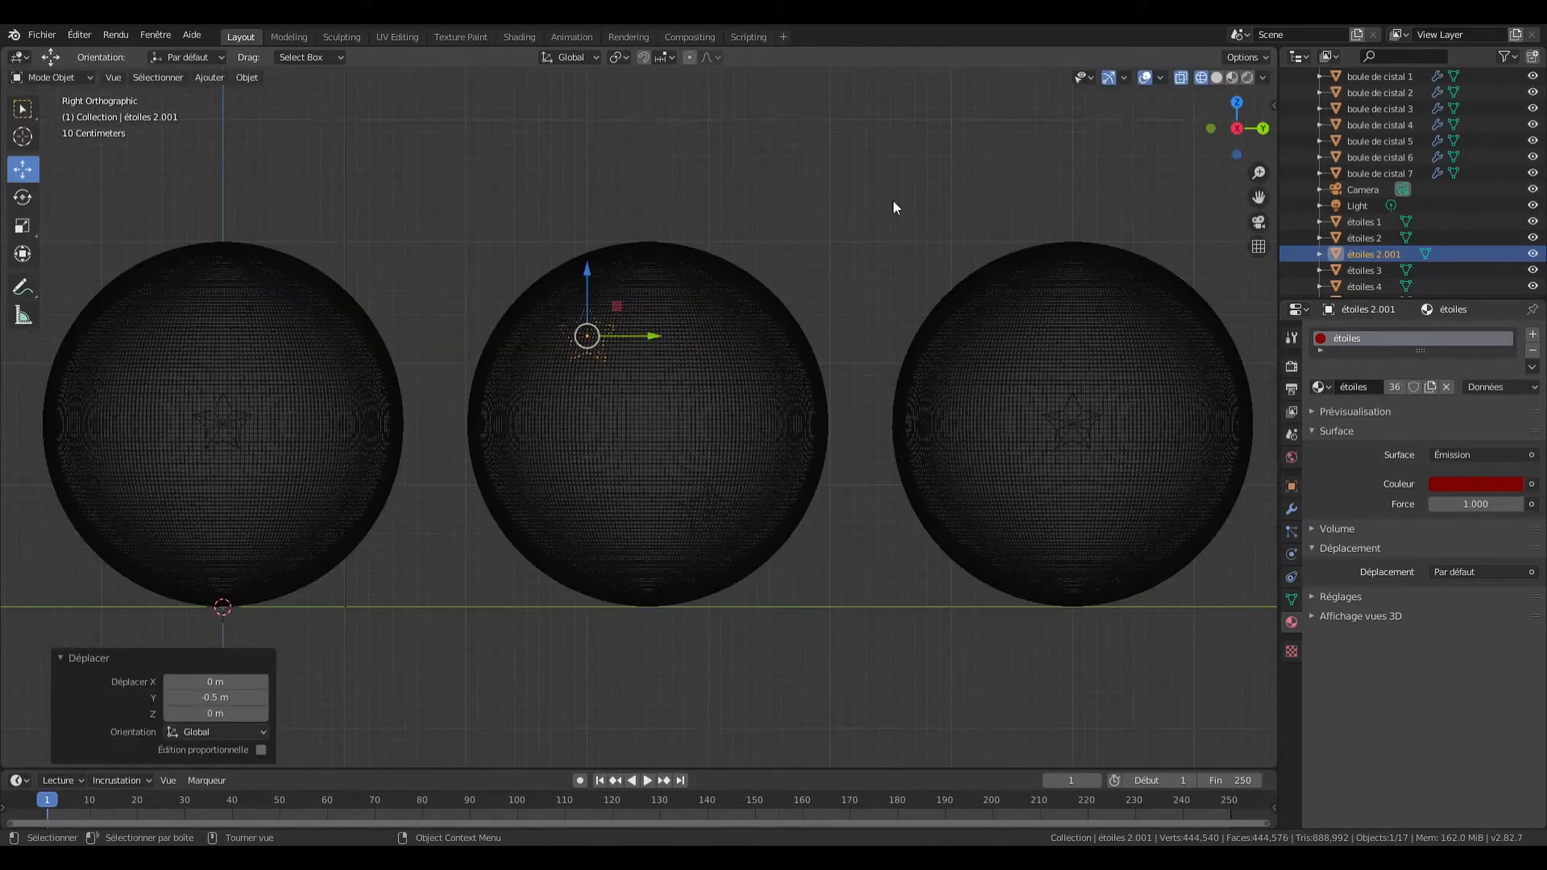
# Step: Join the two stars of the second ball into the single object étoiles 2
pyautogui.click(1165, 190)
pyautogui.moveTo(1259, 197); pyautogui.dragTo(908, 191)
pyautogui.click(1463, 240)
pyautogui.keyDown('shift'); pyautogui.click(1455, 255); pyautogui.keyUp('shift')
pyautogui.hotkey('ctrl', 'j')
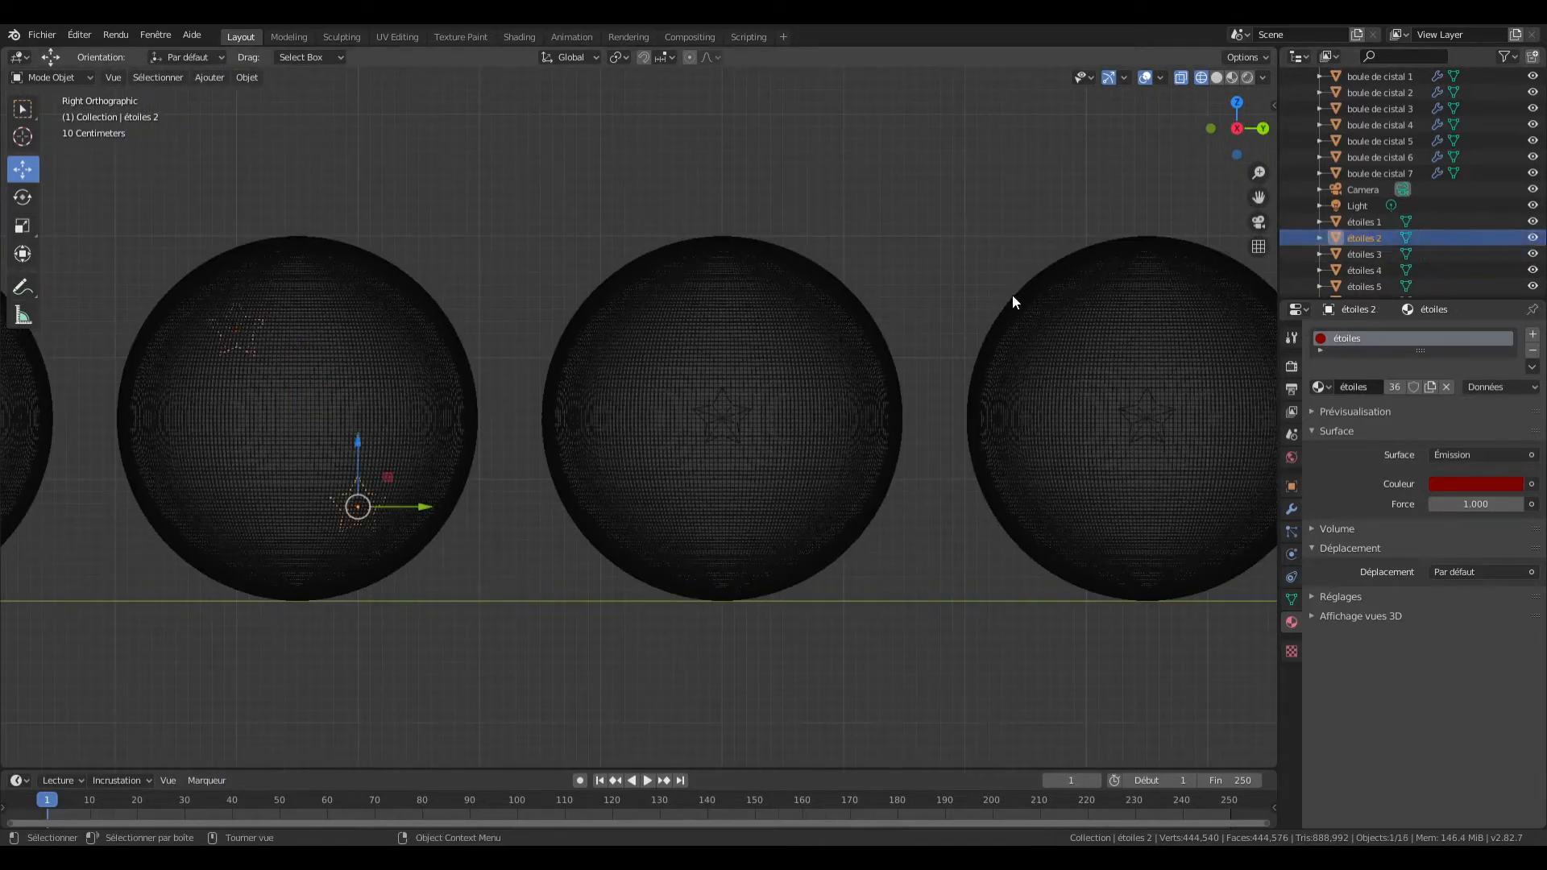
# Step: Duplicate the star étoiles 3 twice in place at the centre of the third ball
pyautogui.click(1455, 255)
pyautogui.moveTo(1259, 198); pyautogui.dragTo(1172, 193)
pyautogui.scroll(3, 714, 364)
pyautogui.hotkey('shift', 'd')
pyautogui.press('Return')
pyautogui.hotkey('shift', 'd')
pyautogui.press('Return')
pyautogui.write('gz0.')
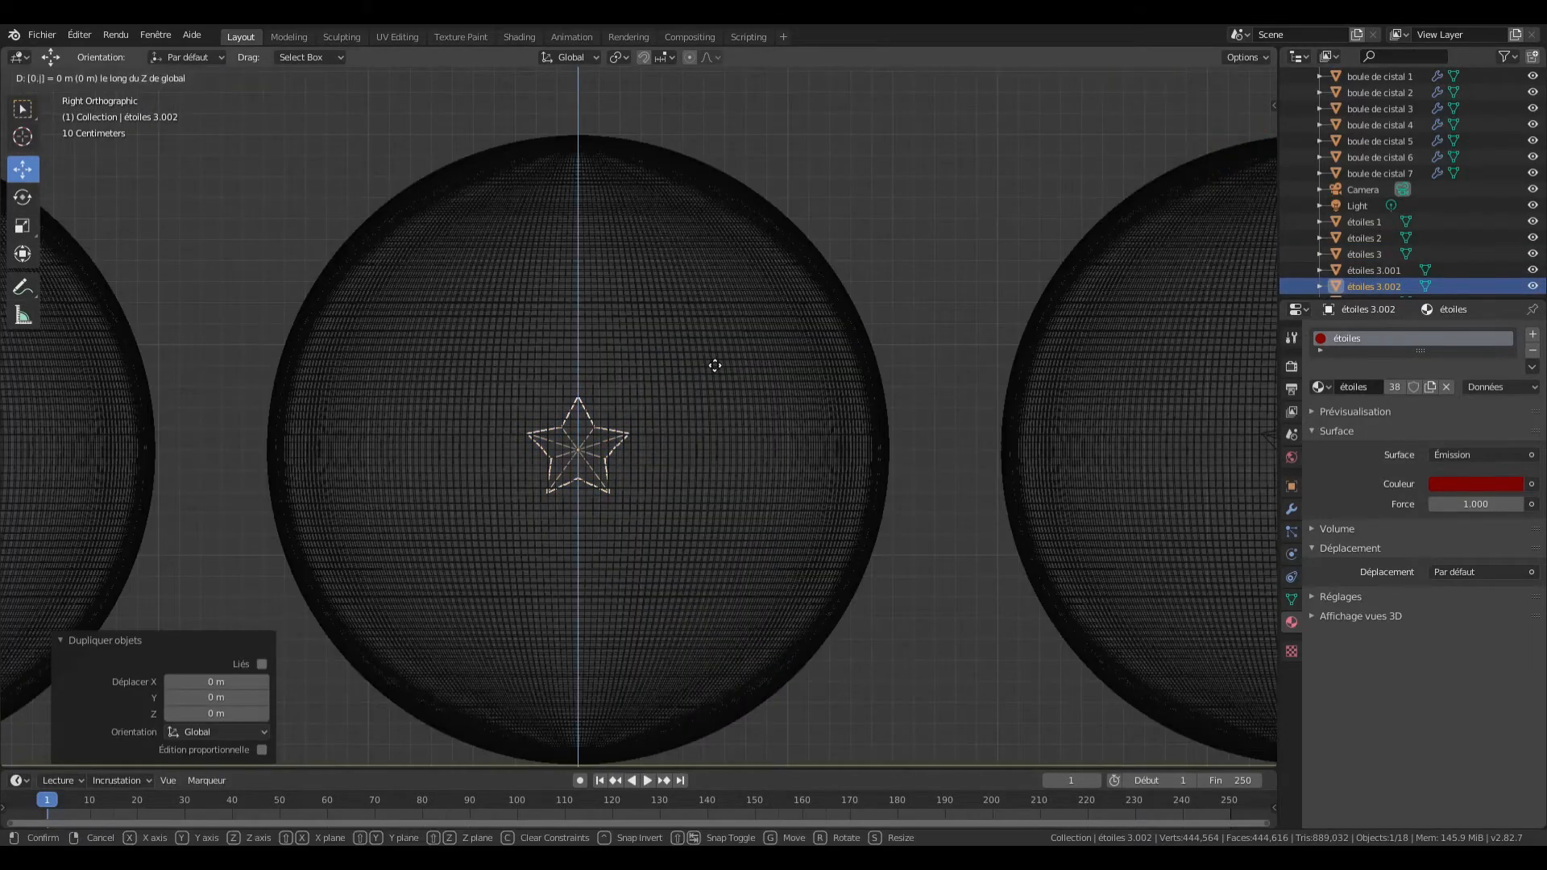
pyautogui.write('725')
pyautogui.press('Return')
pyautogui.hotkey('ctrl', 'z')
# Step: Duplicate the third ball's star again and move the copy's whole mesh 0.725 m up along Z in Edit Mode
pyautogui.hotkey('shift', 'd')
pyautogui.press('Return')
pyautogui.press('Tab')
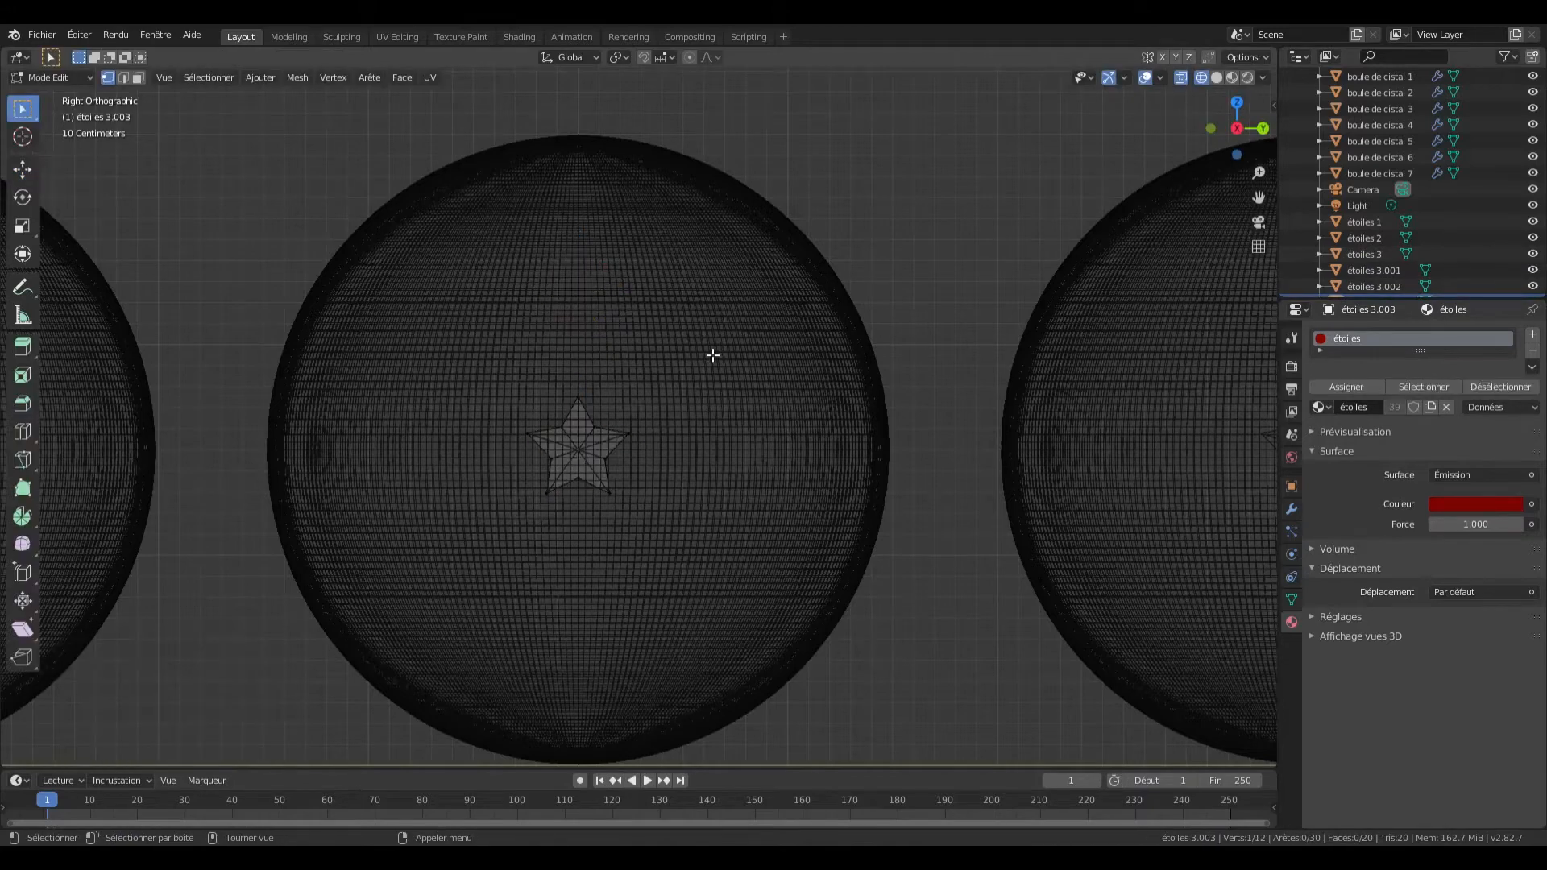
pyautogui.write('agy0.725')
pyautogui.press('Return')
pyautogui.press('Tab')
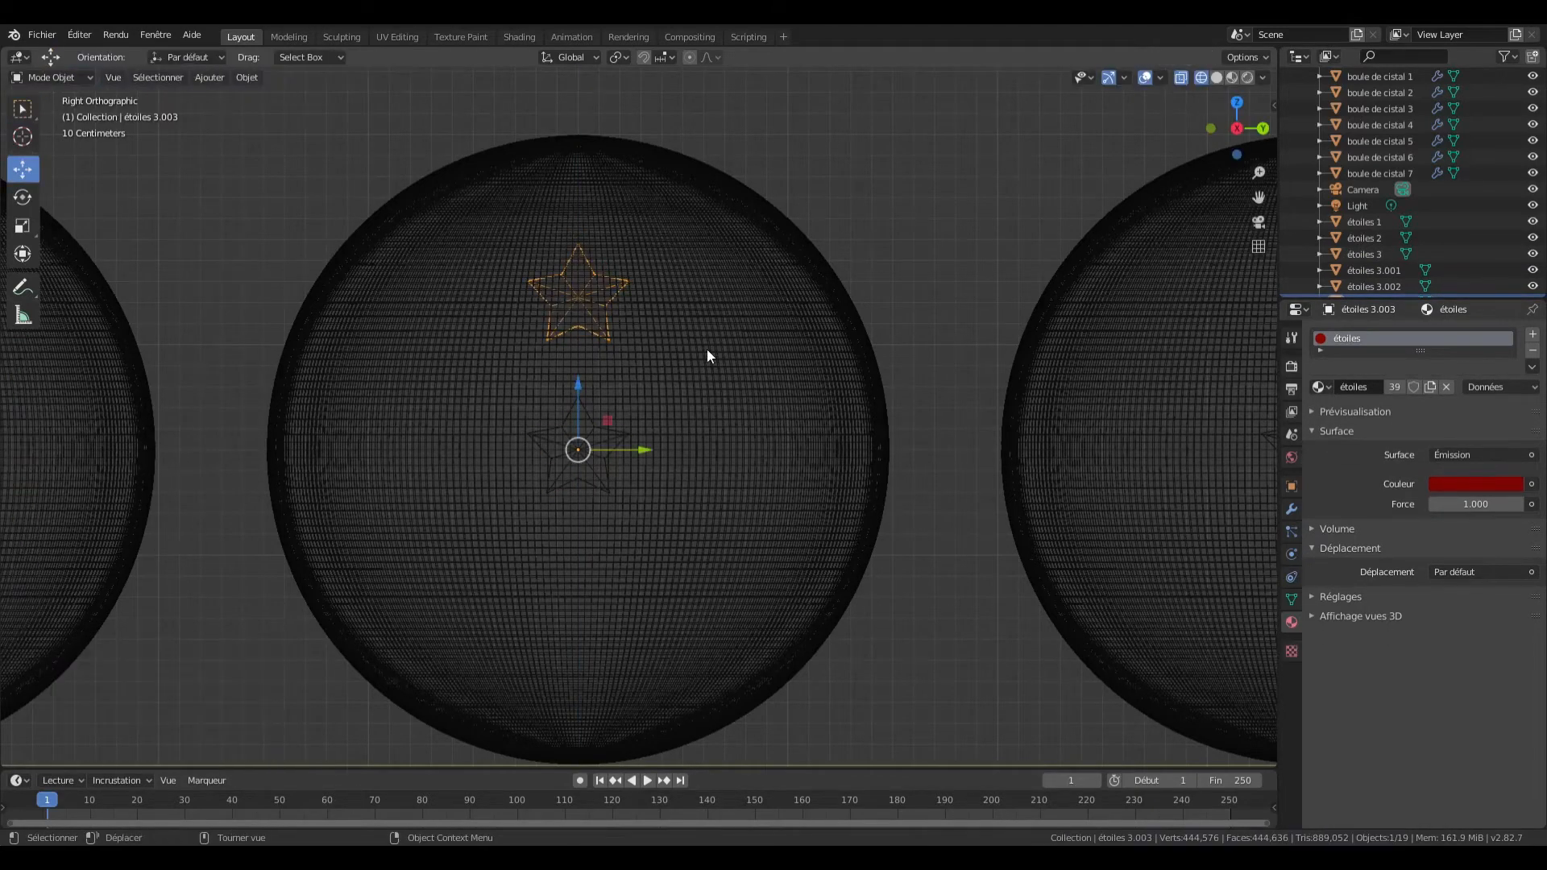
# Step: Duplicate the raised star twice, rotating each new copy a further 120° around the ball's centre
pyautogui.hotkey('shift', 'd')
pyautogui.press('Return')
pyautogui.write('r120')
pyautogui.press('Return')
pyautogui.hotkey('shift', 'd')
pyautogui.press('Return')
pyautogui.write('r120')
pyautogui.press('Return')
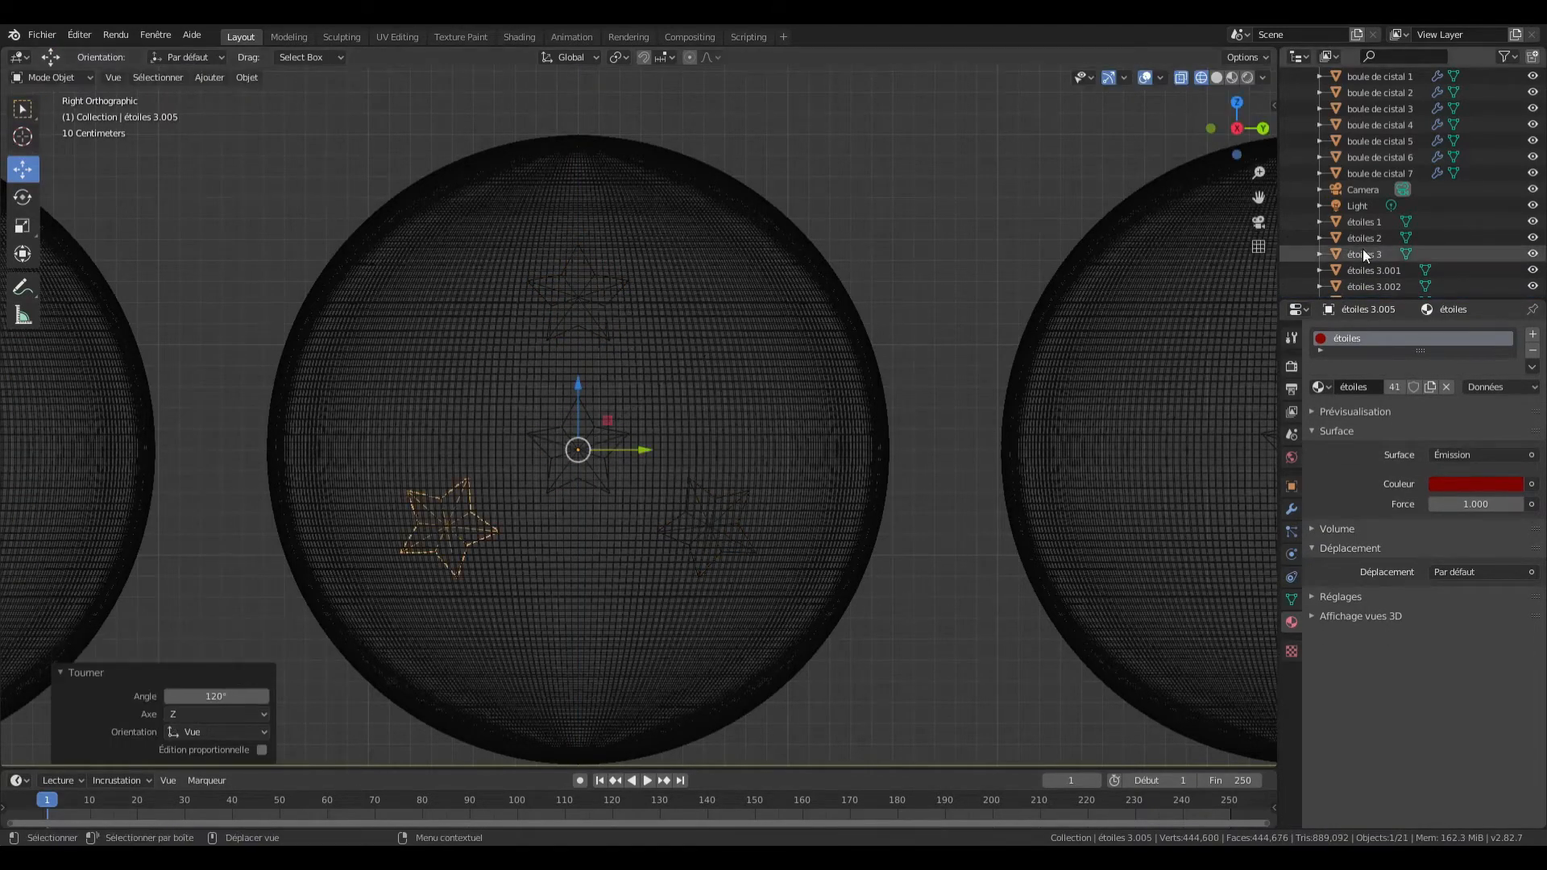
# Step: Move étoiles 3 up 0.725 m along Z and delete the overlapping copy étoiles 3.003
pyautogui.click(1364, 254)
pyautogui.write('gz0.725')
pyautogui.press('Return')
pyautogui.click(1371, 274)
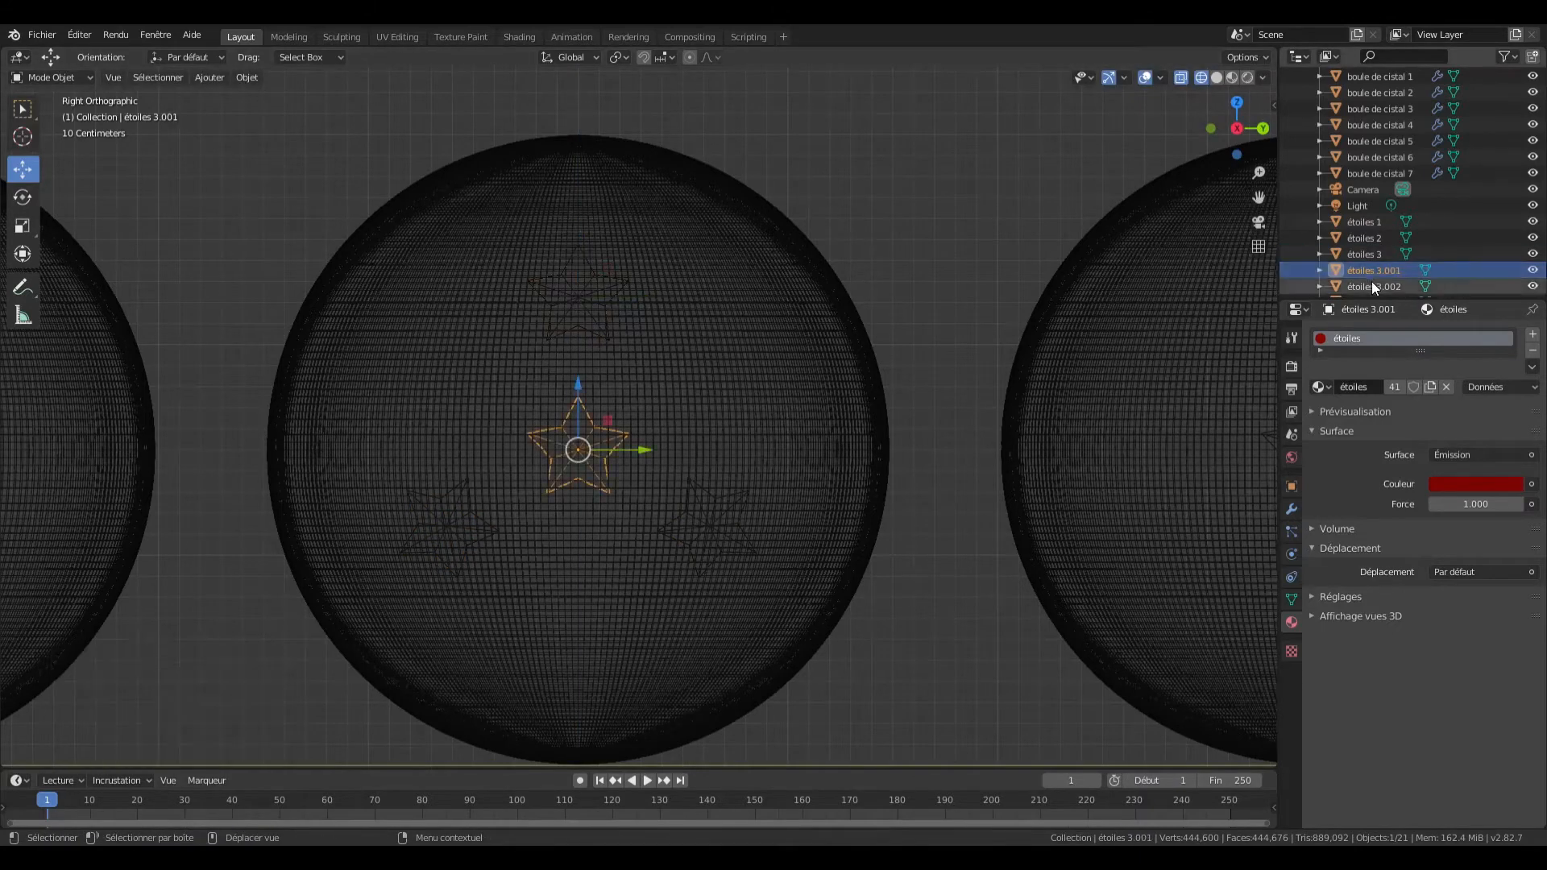
pyautogui.scroll(-2, 1372, 278)
pyautogui.click(1375, 241)
pyautogui.rightClick(1375, 242)
pyautogui.click(1360, 223)
# Step: Move the upright star étoiles 3.001 about 0.634 m along Y and down along Z onto the rotated star étoiles 3.004
pyautogui.click(1362, 206)
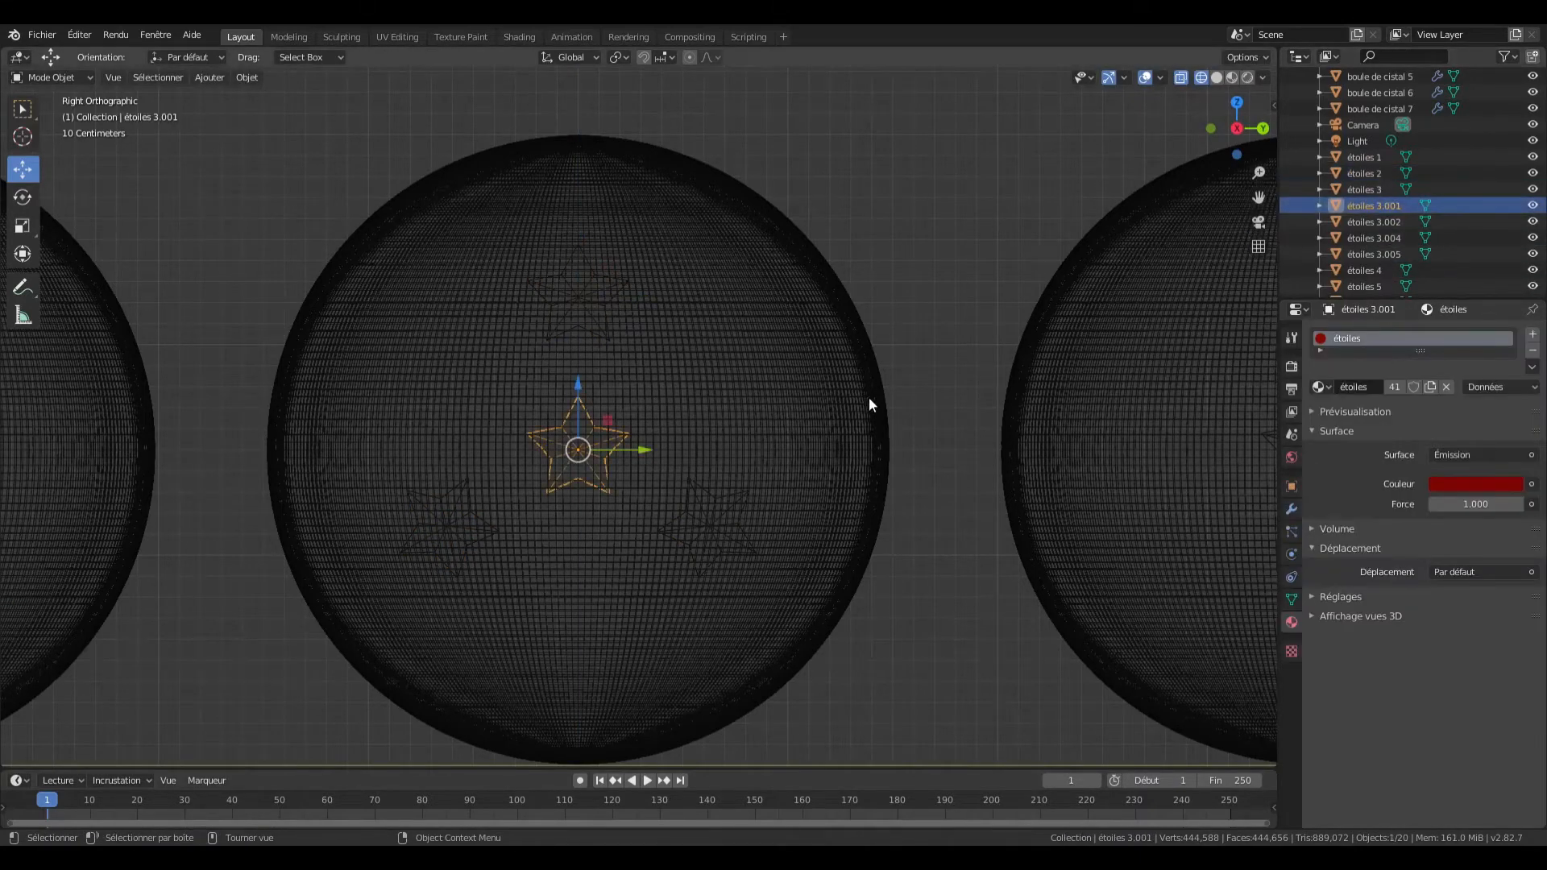
pyautogui.scroll(4, 835, 408)
pyautogui.press('g')
pyautogui.press('y')
pyautogui.click(845, 494)
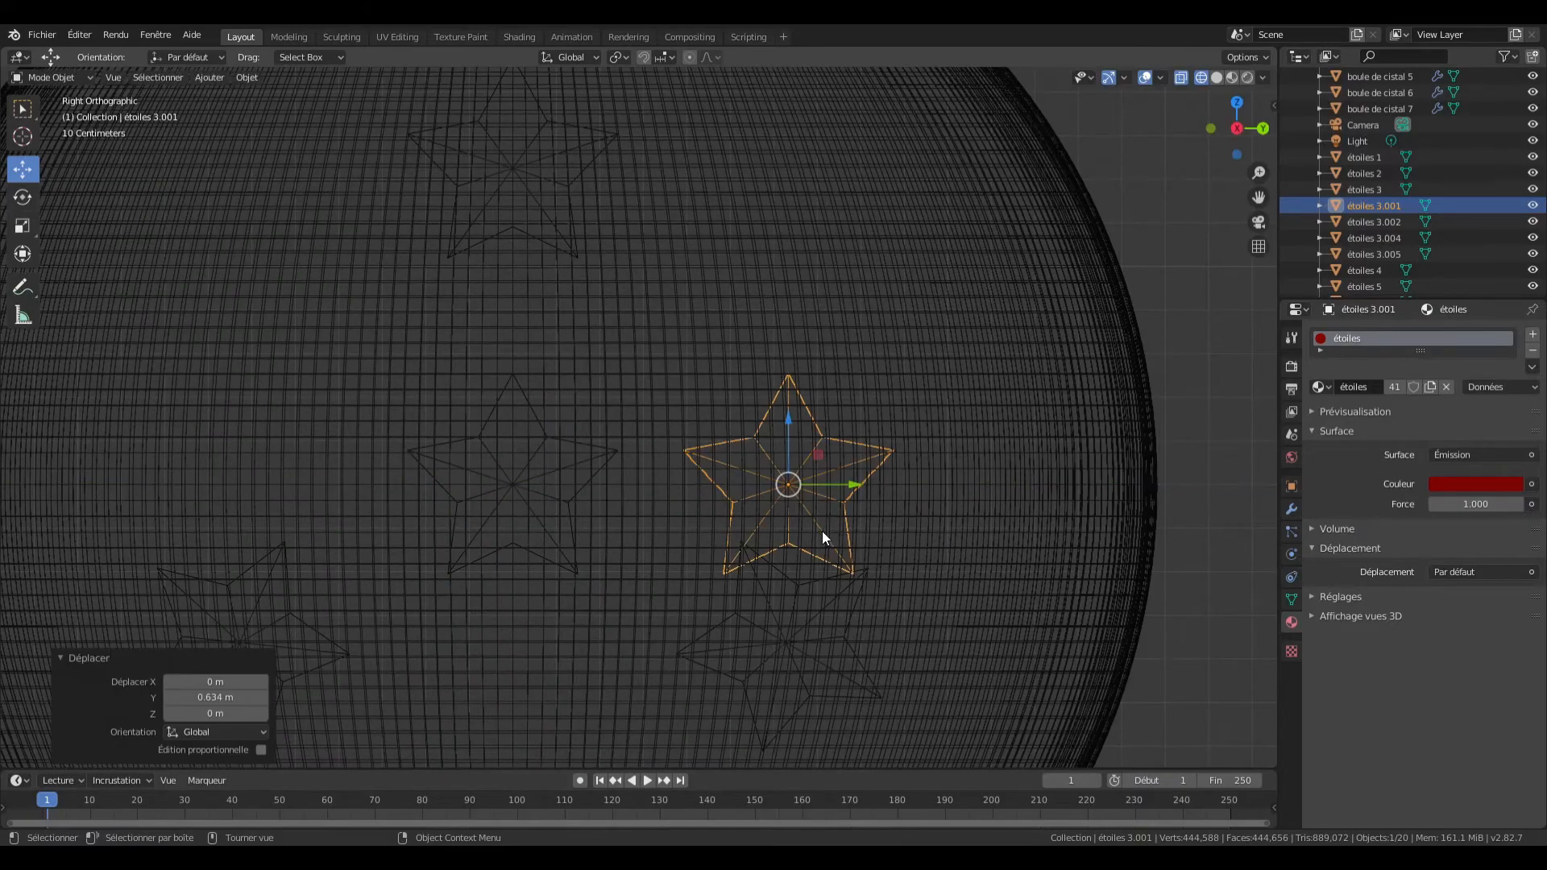
pyautogui.press('g')
pyautogui.press('z')
pyautogui.click(824, 696)
# Step: Delete the rotated star étoiles 3.004 from the third ball
pyautogui.scroll(-3, 792, 572)
pyautogui.click(1374, 238)
pyautogui.rightClick(777, 586)
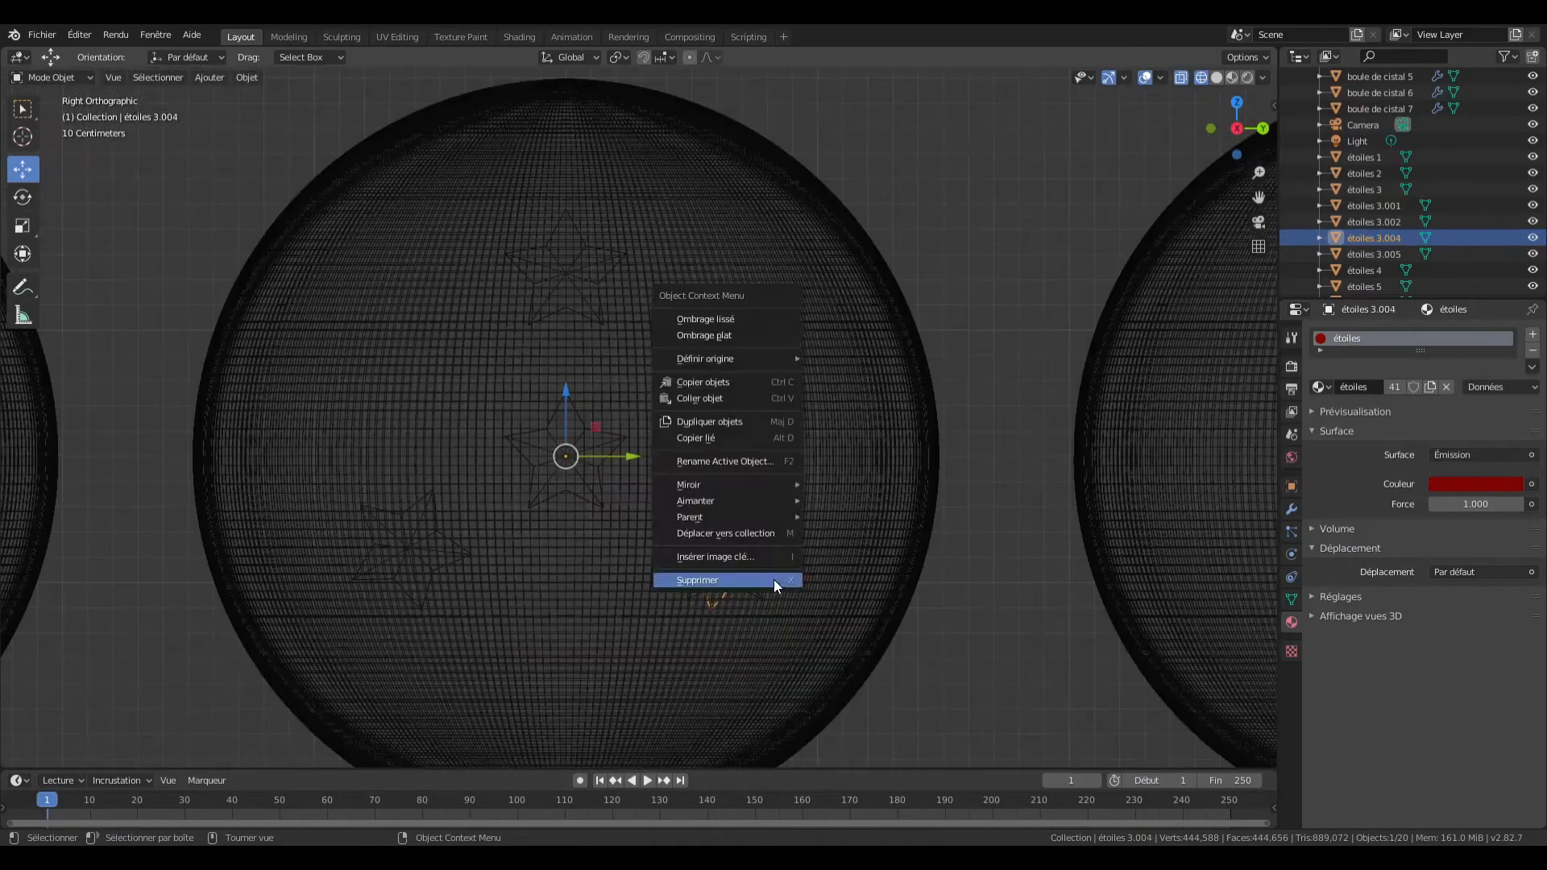
pyautogui.click(777, 587)
# Step: Move the upright star étoiles 3.002 -0.637 m along Y and down along Z onto the rotated star étoiles 3.005
pyautogui.click(1374, 222)
pyautogui.scroll(3, 597, 483)
pyautogui.moveTo(1259, 197); pyautogui.dragTo(1531, 81)
pyautogui.press('g')
pyautogui.press('y')
pyautogui.click(474, 466)
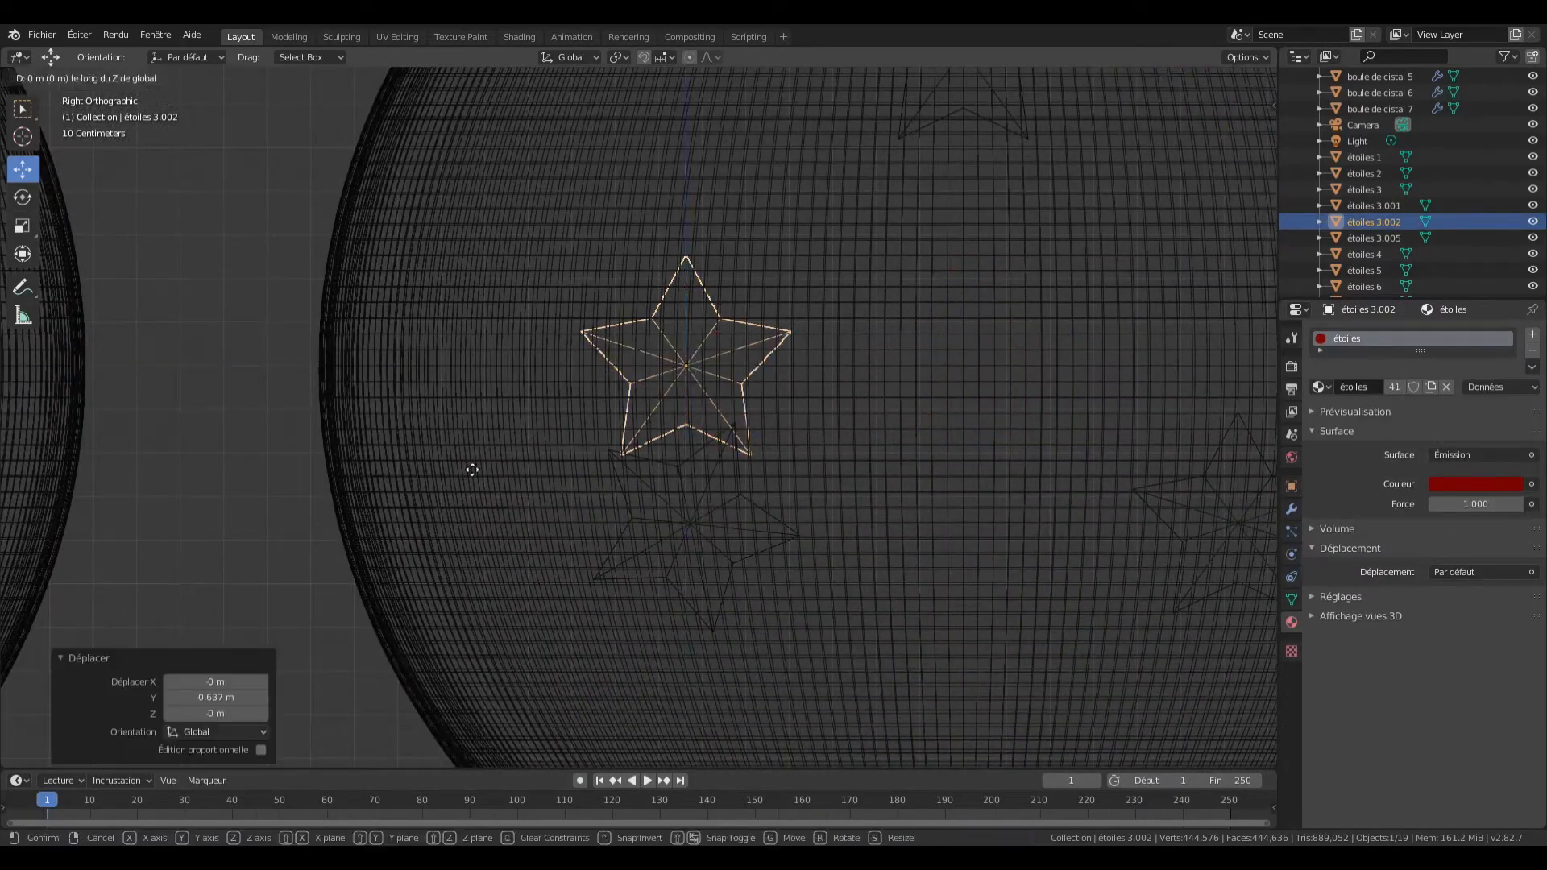
pyautogui.press('g')
pyautogui.press('z')
pyautogui.click(494, 621)
# Step: Delete the rotated star étoiles 3.005 and join étoiles 3, étoiles 3.001 and étoiles 3.002 into one object
pyautogui.rightClick(743, 579)
pyautogui.click(743, 580)
pyautogui.scroll(-7, 795, 485)
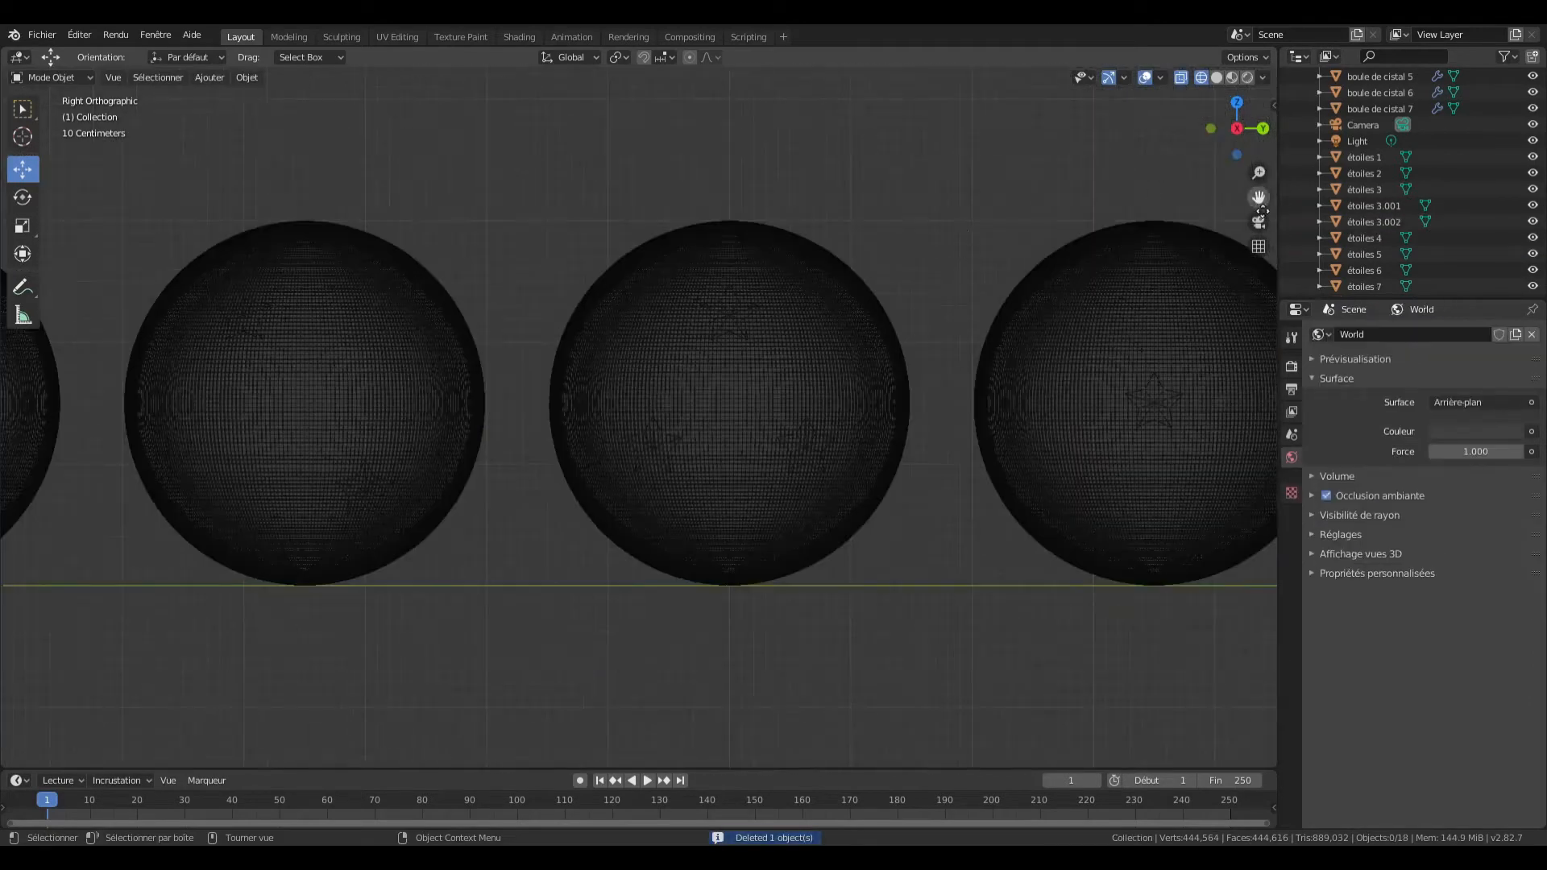
pyautogui.click(1365, 189)
pyautogui.keyDown('shift'); pyautogui.click(1374, 222); pyautogui.keyUp('shift')
pyautogui.hotkey('ctrl', 'j')
# Step: Duplicate the fourth ball's star twice, leaving both copies in place at the ball's centre
pyautogui.click(1168, 409)
pyautogui.keyDown('shift'); pyautogui.moveTo(1168, 409); pyautogui.dragTo(851, 381, button='middle'); pyautogui.keyUp('shift')
pyautogui.scroll(5, 859, 344)
pyautogui.hotkey('shift', 'd')
pyautogui.click(859, 343)
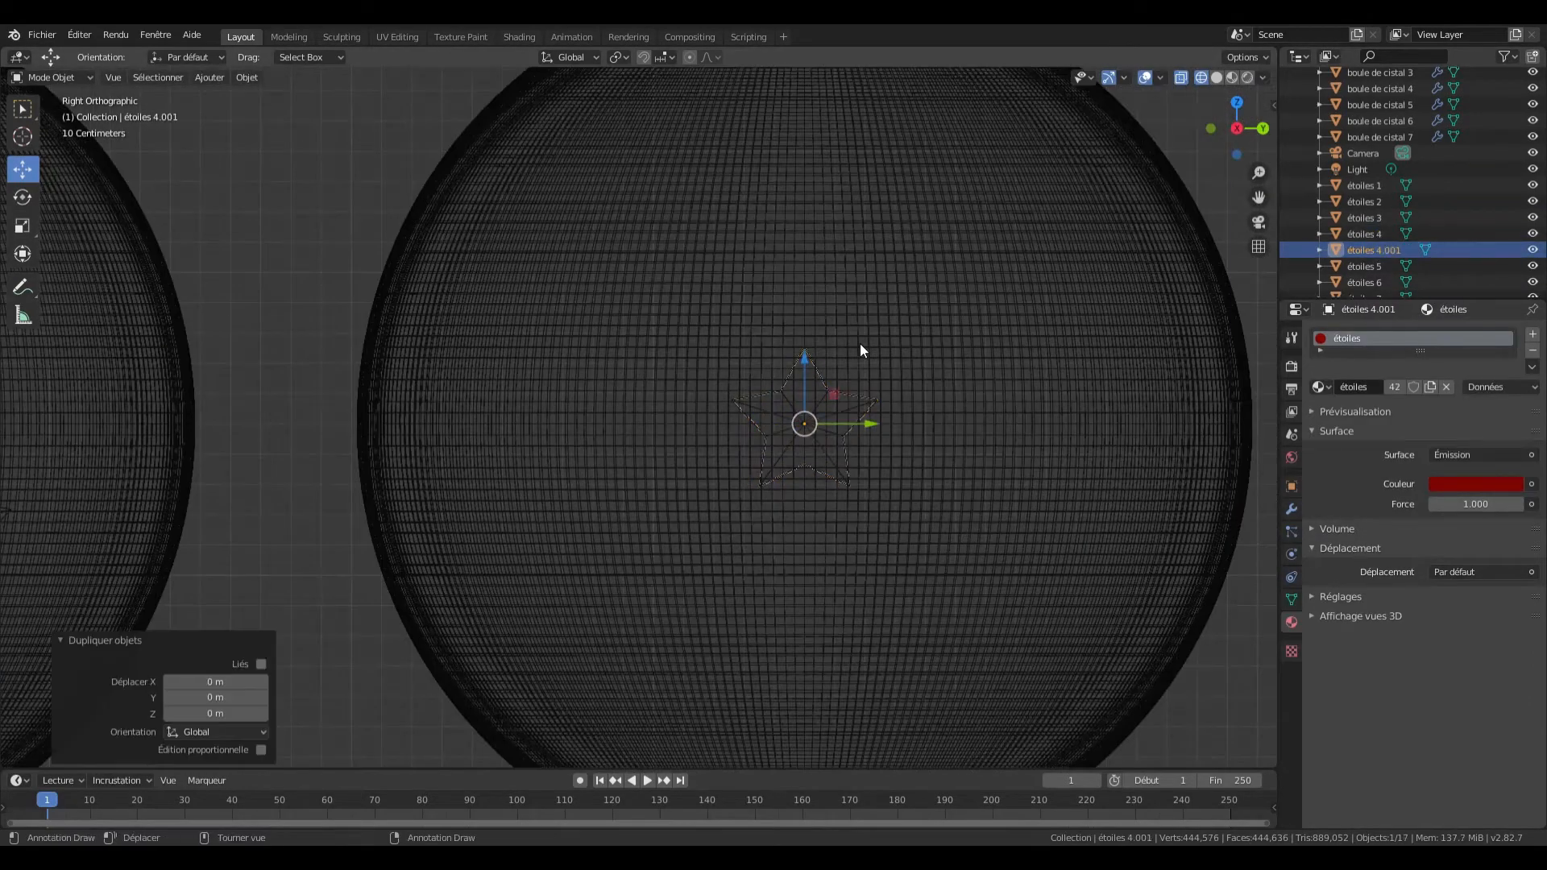
pyautogui.hotkey('shift', 'd')
pyautogui.click(859, 343)
# Step: Duplicate the fourth ball's star a third time and move this copy 0.725 m up along Z
pyautogui.hotkey('shift', 'd')
pyautogui.press('z')
pyautogui.press('0')
pyautogui.press('.')
pyautogui.write('725')
pyautogui.press('Return')
# Step: Move the original star étoiles 4 0.725 m up along Z and 0.725 m along Y
pyautogui.click(862, 398)
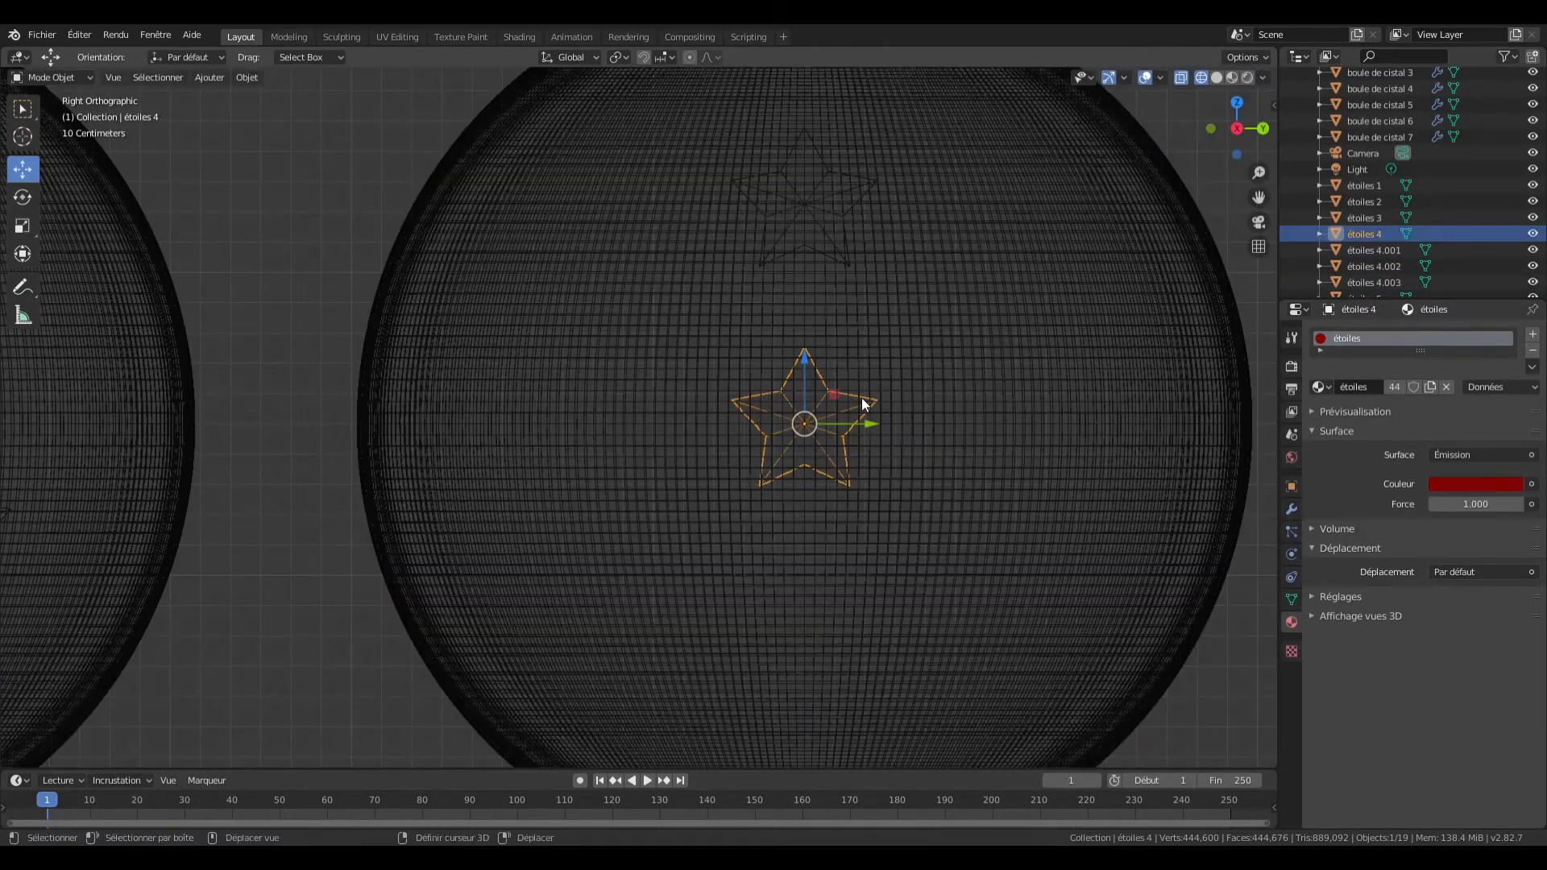
pyautogui.write('gz0.725')
pyautogui.press('Return')
pyautogui.press('g')
pyautogui.press('y')
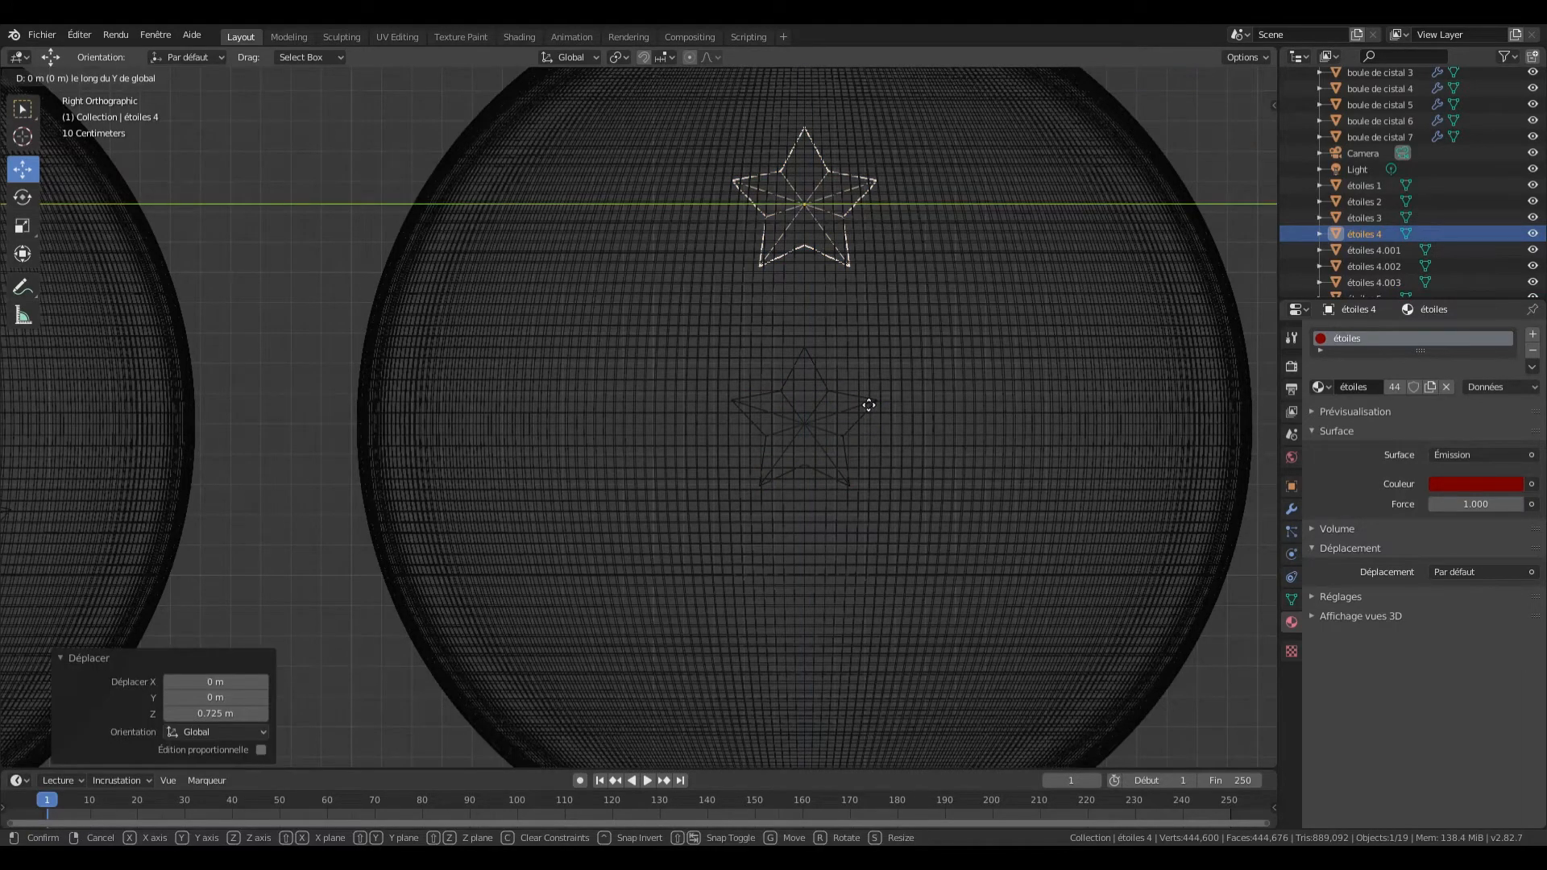
pyautogui.write('0.725')
pyautogui.press('Return')
# Step: Move the raised star étoiles 4.003 -0.725 m along Y
pyautogui.click(821, 251)
pyautogui.write('gy-0.725')
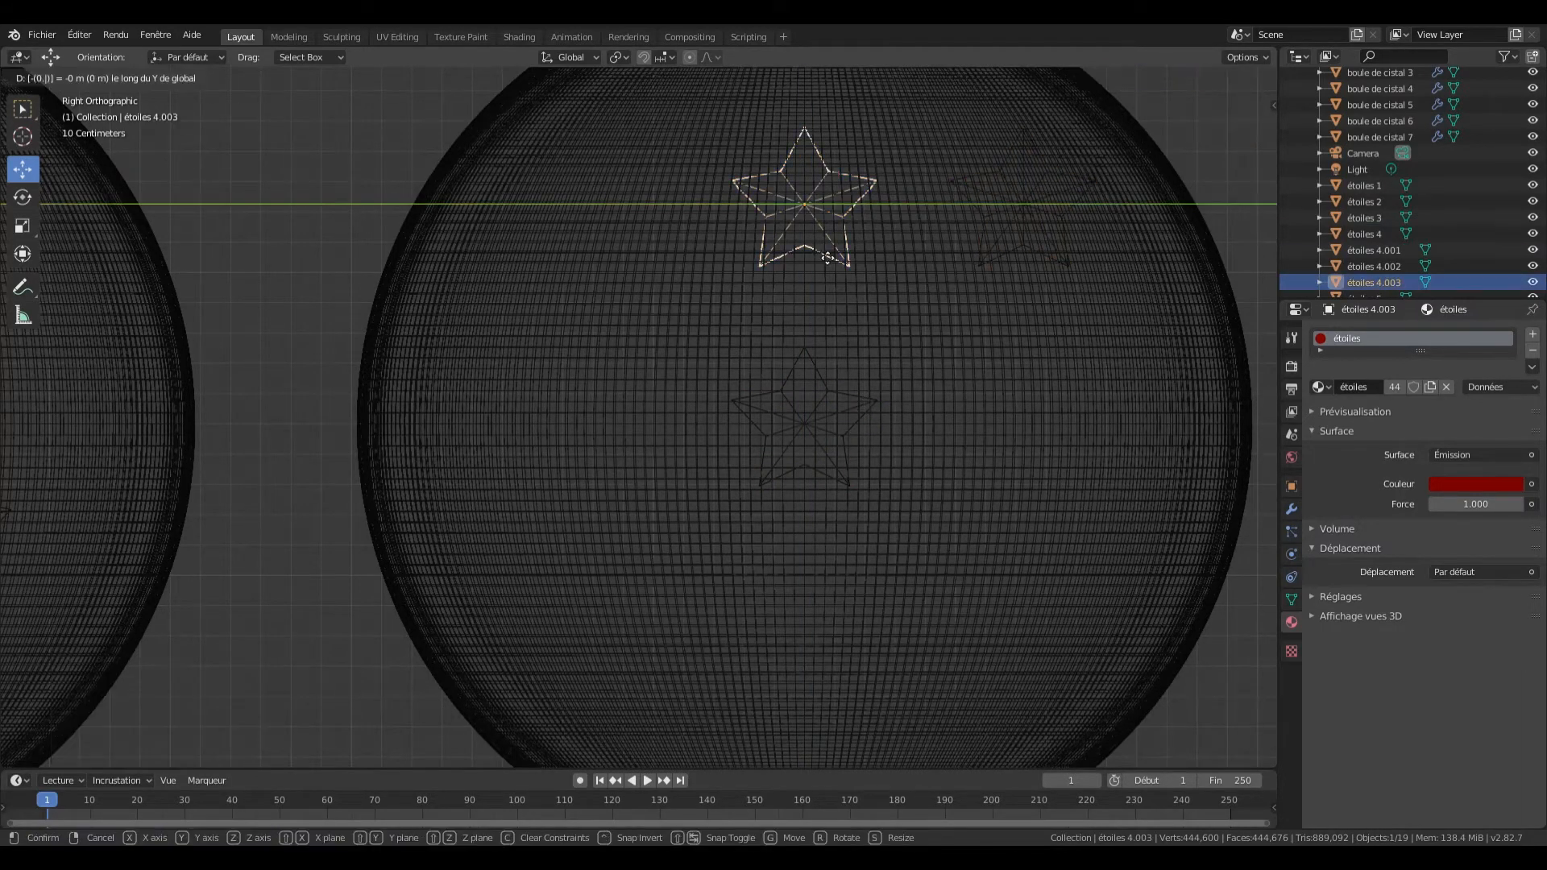
pyautogui.press('Return')
pyautogui.scroll(-2, 741, 380)
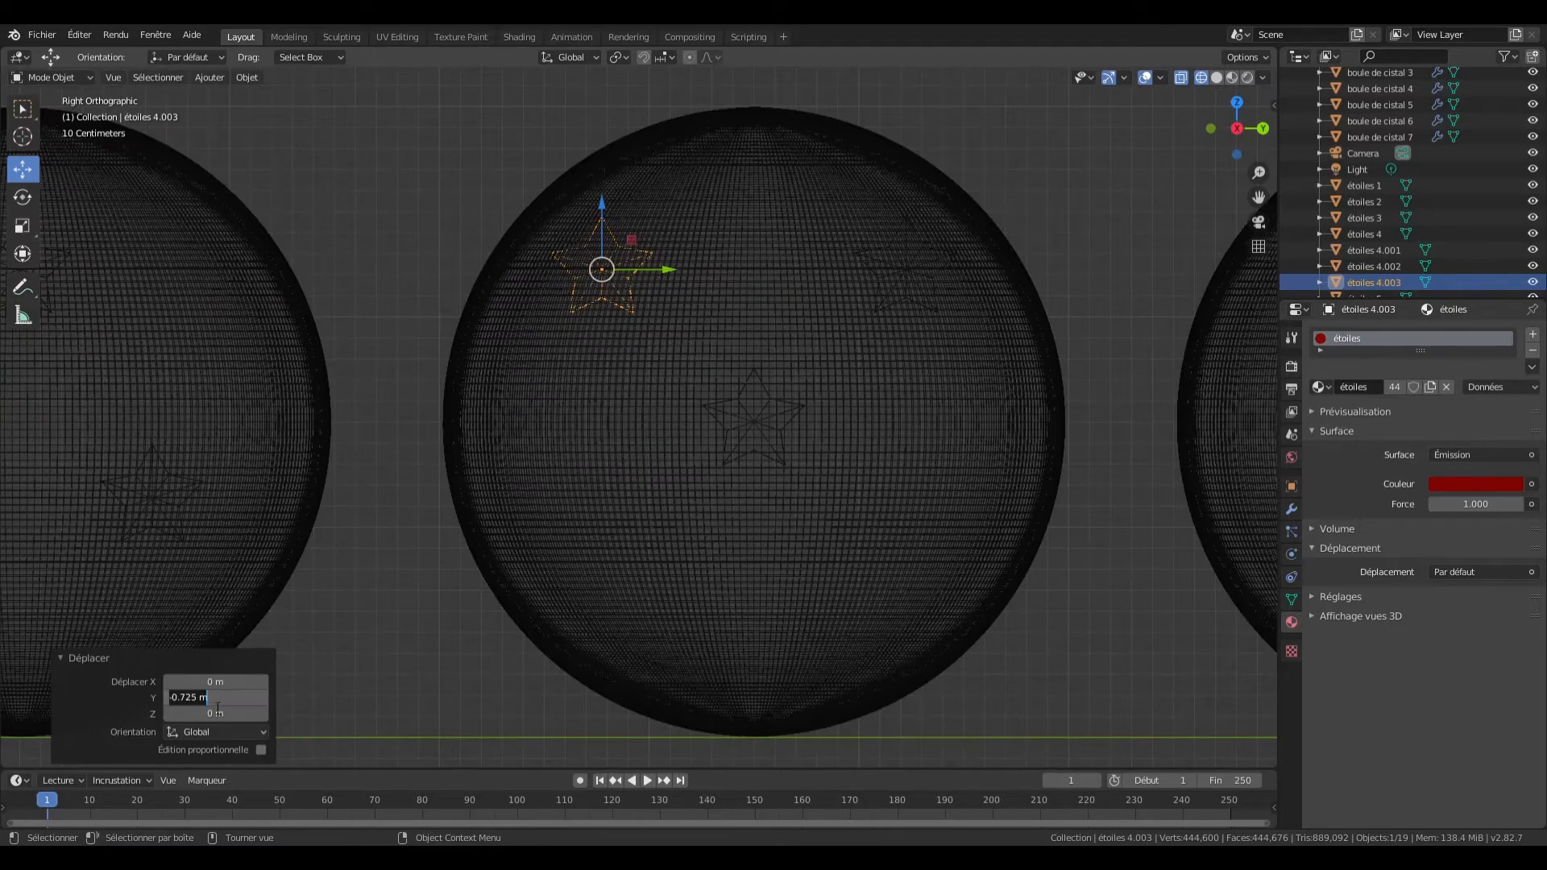
# Step: Move the centre star étoiles 4.001 -0.725 m along Z and 0.725 m along Y
pyautogui.click(788, 423)
pyautogui.click(787, 441)
pyautogui.press('g')
pyautogui.press('Return')
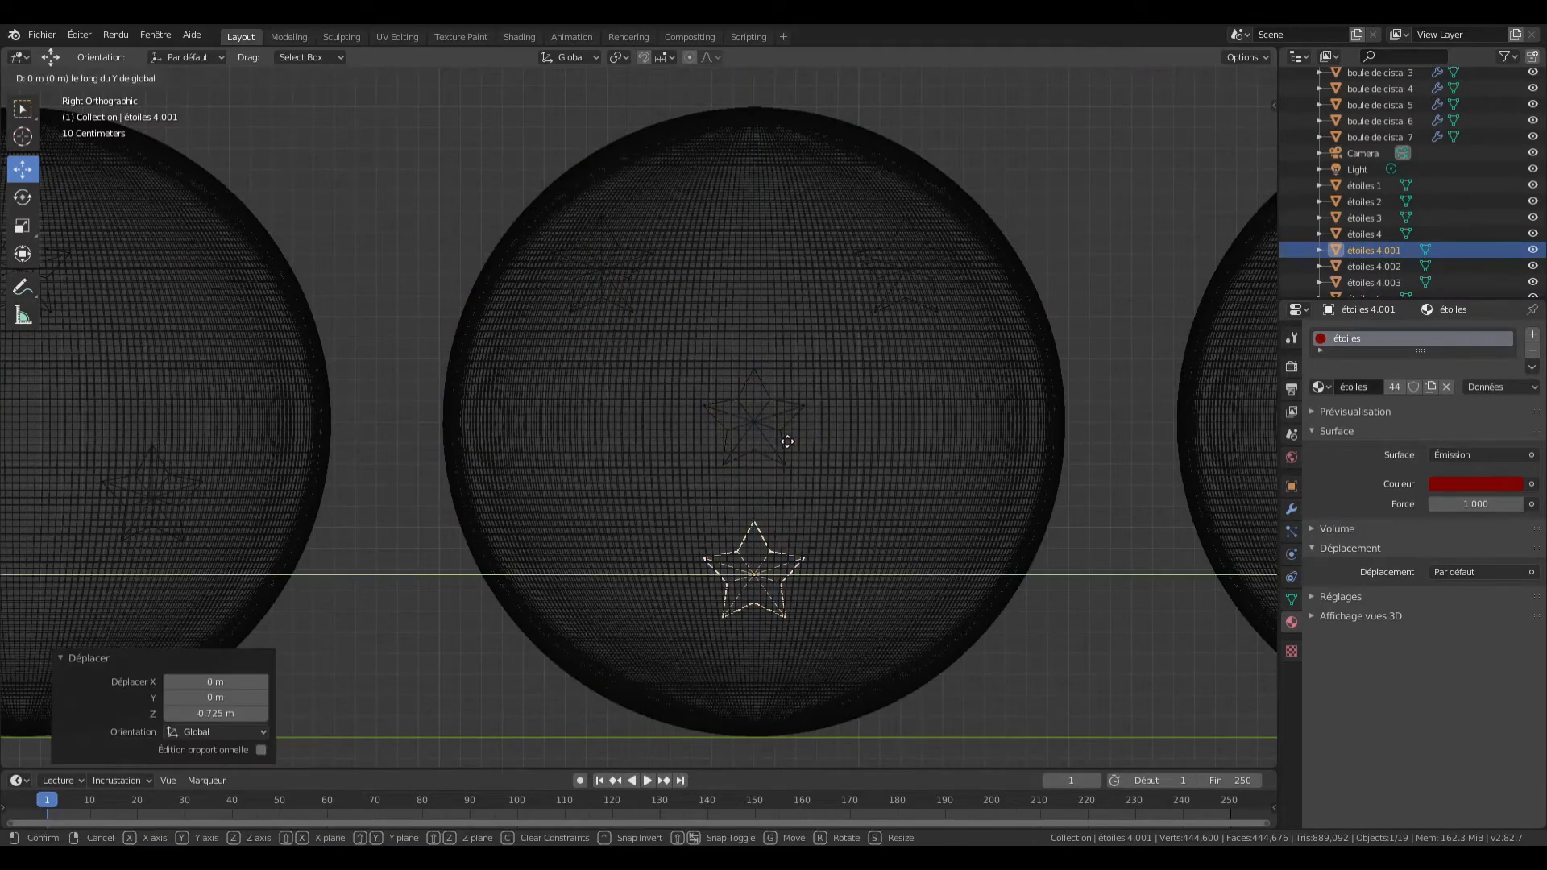
# Step: Move the remaining centre star étoiles 4.002 -0.725 m along Z and -0.725 m along Y
pyautogui.click(788, 442)
pyautogui.click(788, 442)
pyautogui.write('gz0.725')
pyautogui.press('Return')
pyautogui.click(204, 713)
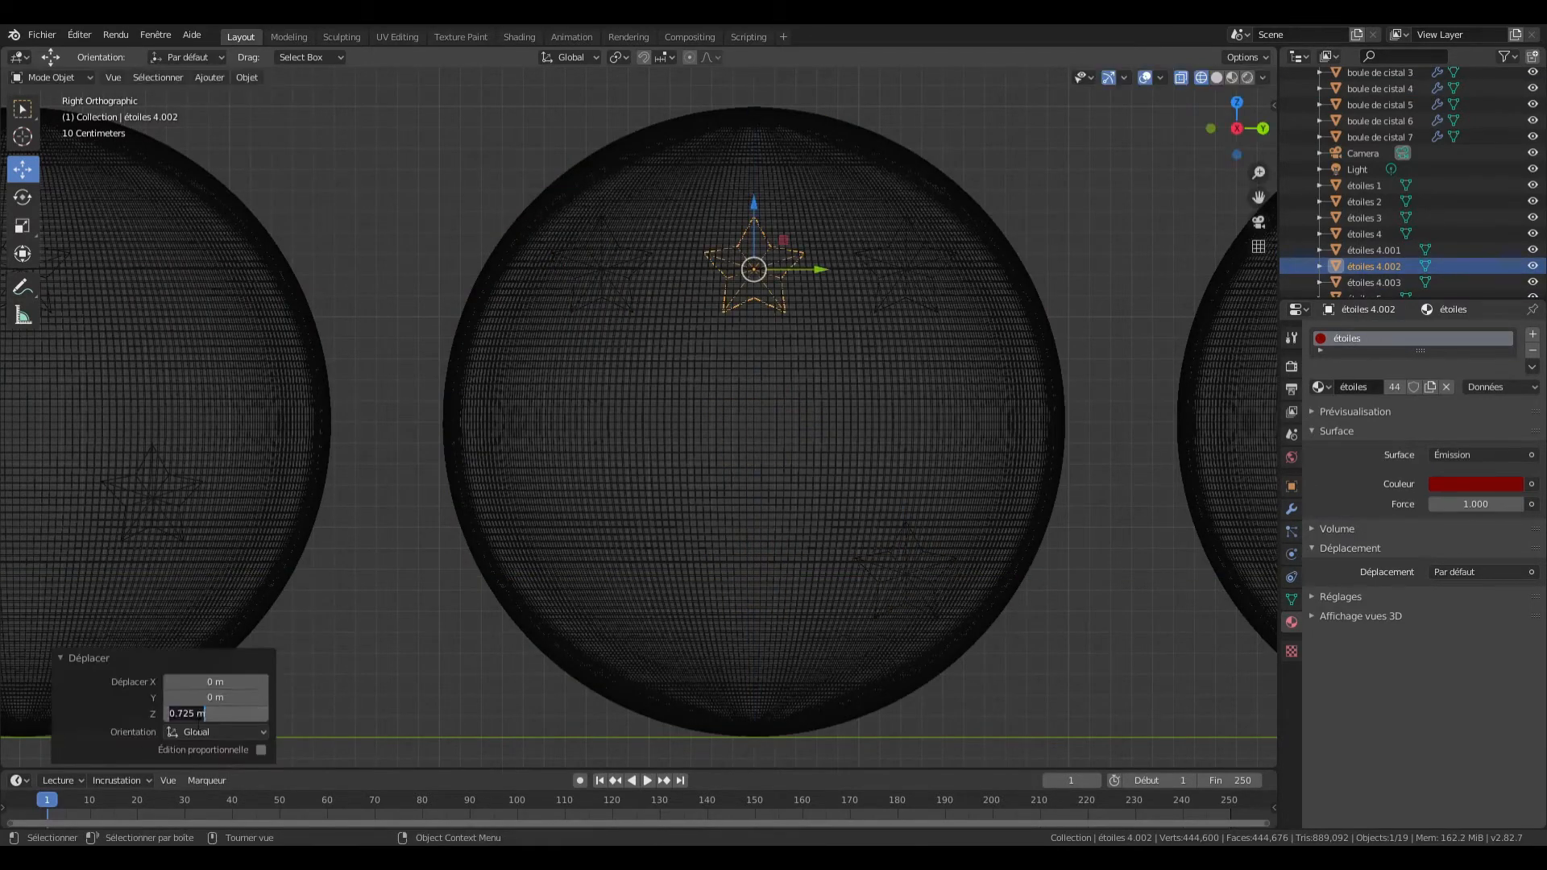
pyautogui.write('-')
pyautogui.press('Return')
pyautogui.write('gy-0.725')
pyautogui.press('Return')
# Step: Shift étoiles 4.002 inward along Y and move étoiles 4.001 -0.25 m along Y
pyautogui.scroll(-4, 822, 403)
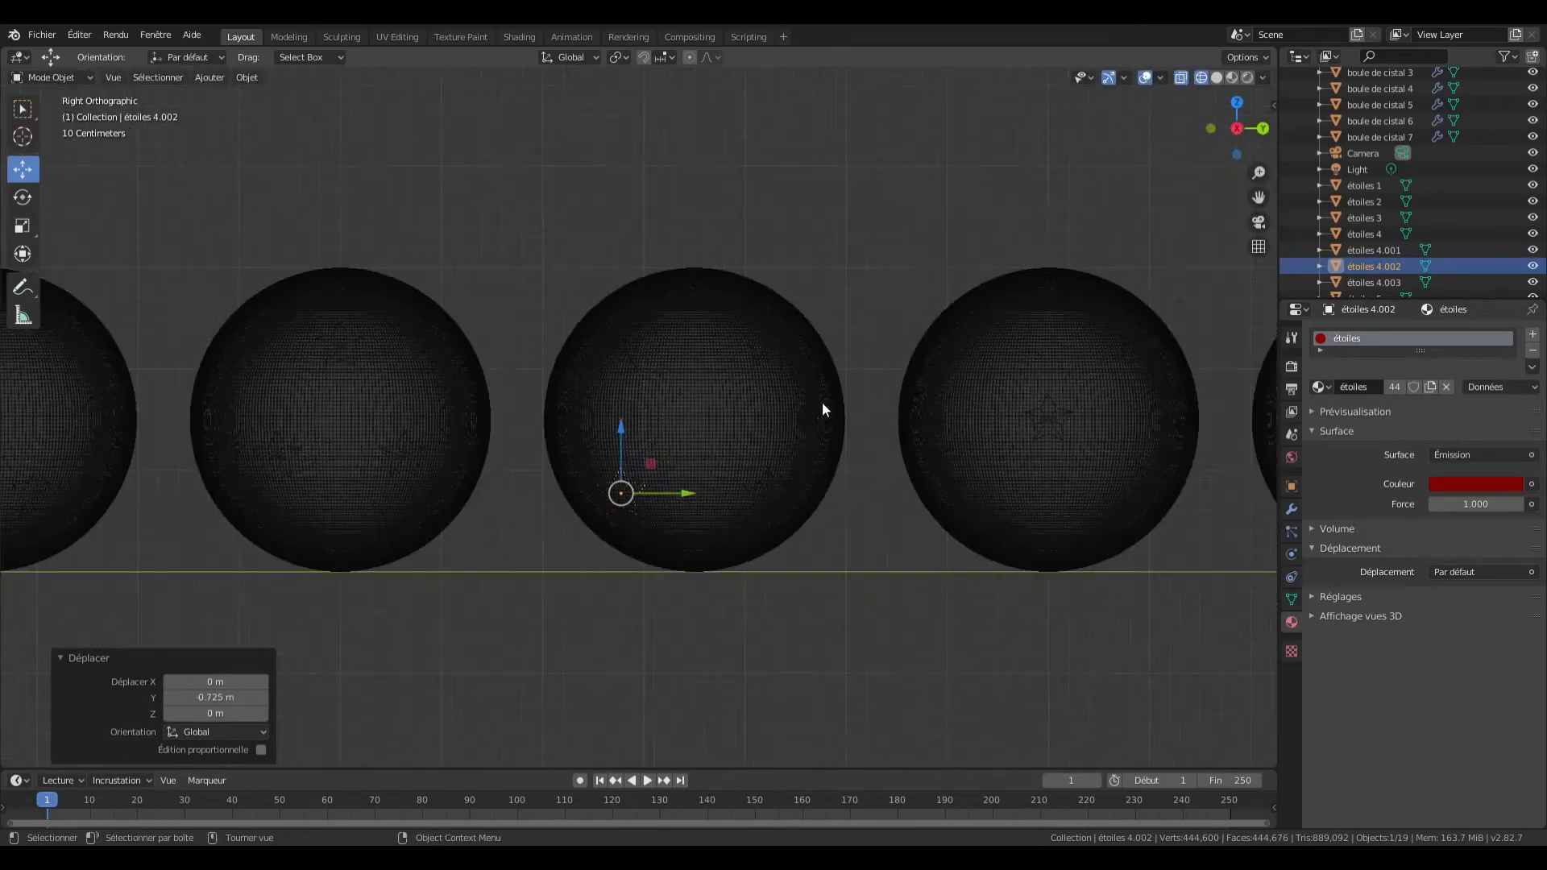
pyautogui.scroll(4, 773, 507)
pyautogui.press('Return')
pyautogui.click(899, 574)
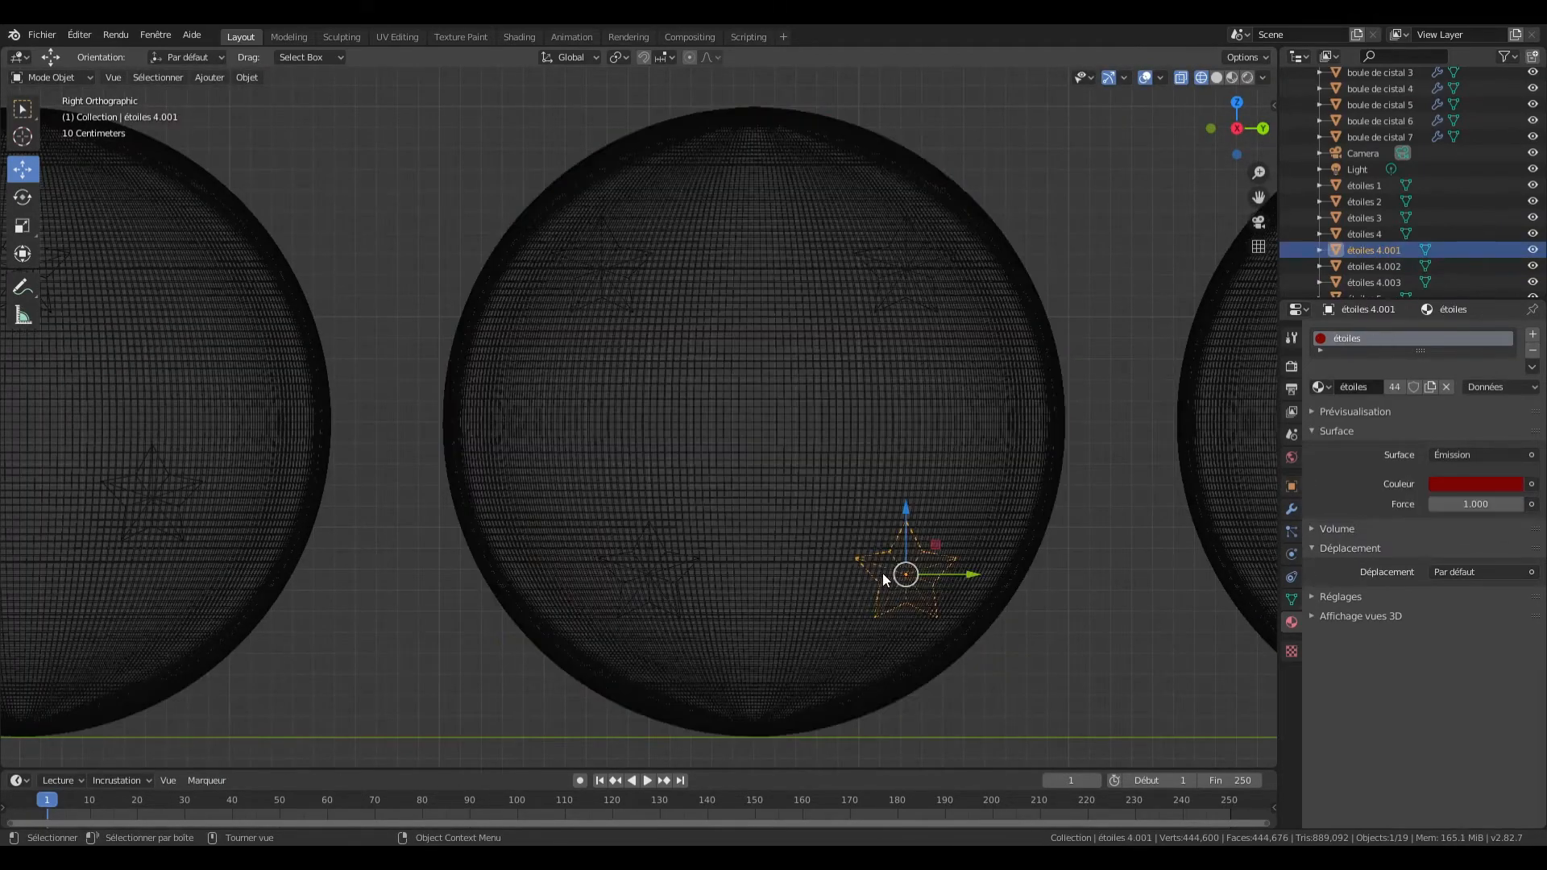
pyautogui.write('gy-0.25')
pyautogui.press('Return')
# Step: Move the two lower stars, étoiles 4.001 and étoiles 4.002, together 0.25 m up along Z
pyautogui.click(605, 269)
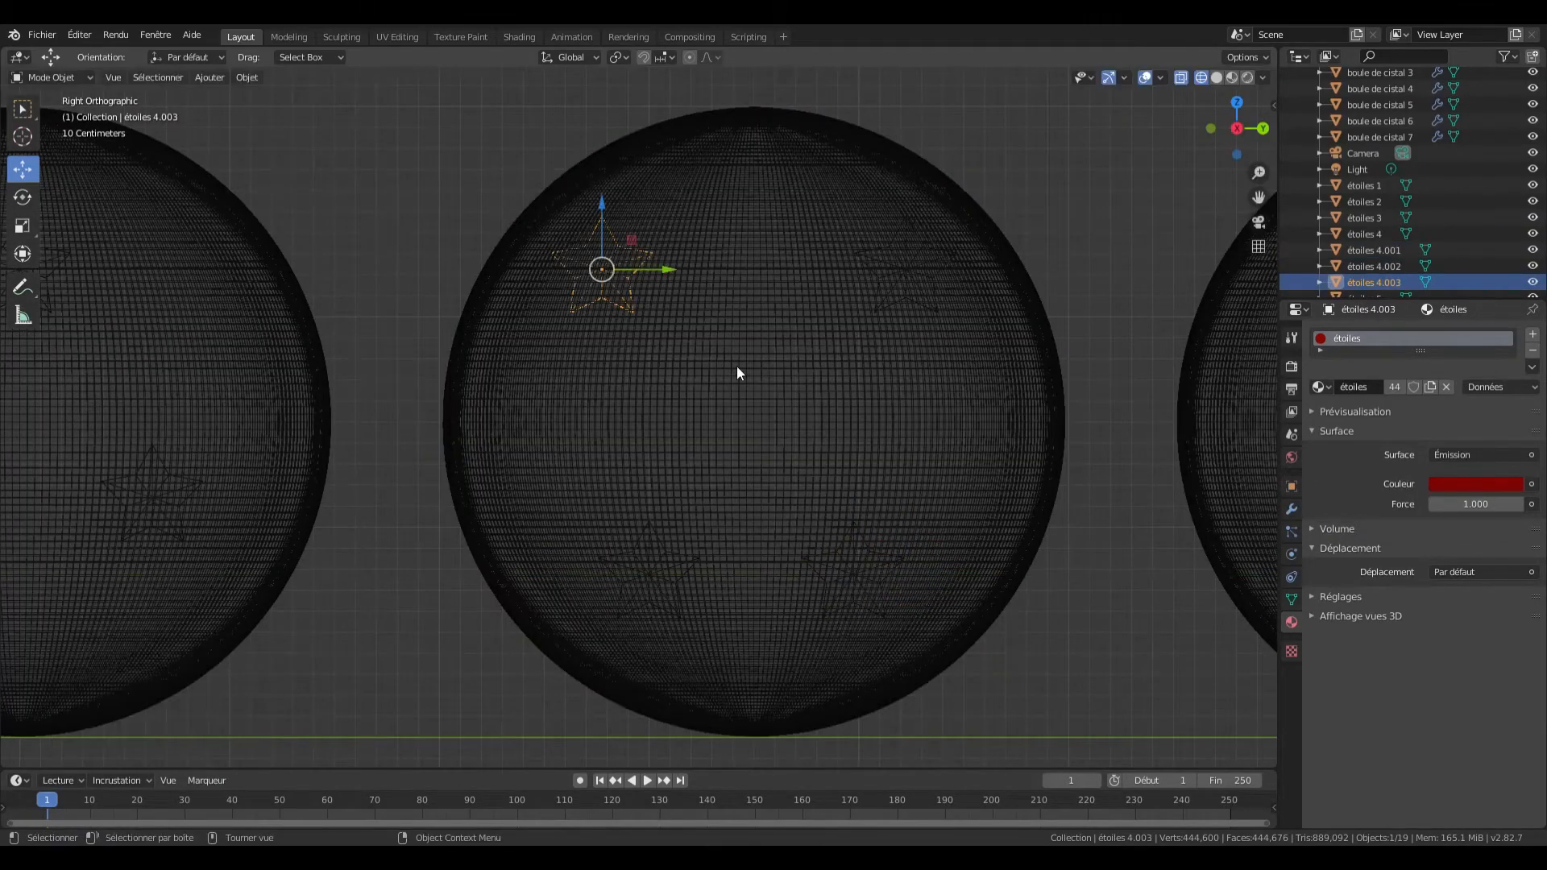
pyautogui.click(651, 569)
pyautogui.click(650, 574)
pyautogui.keyDown('shift'); pyautogui.click(837, 562); pyautogui.keyUp('shift')
pyautogui.keyDown('shift'); pyautogui.click(837, 562); pyautogui.keyUp('shift')
pyautogui.keyDown('shift'); pyautogui.click(856, 573); pyautogui.keyUp('shift')
pyautogui.write('gz0.25')
pyautogui.press('Return')
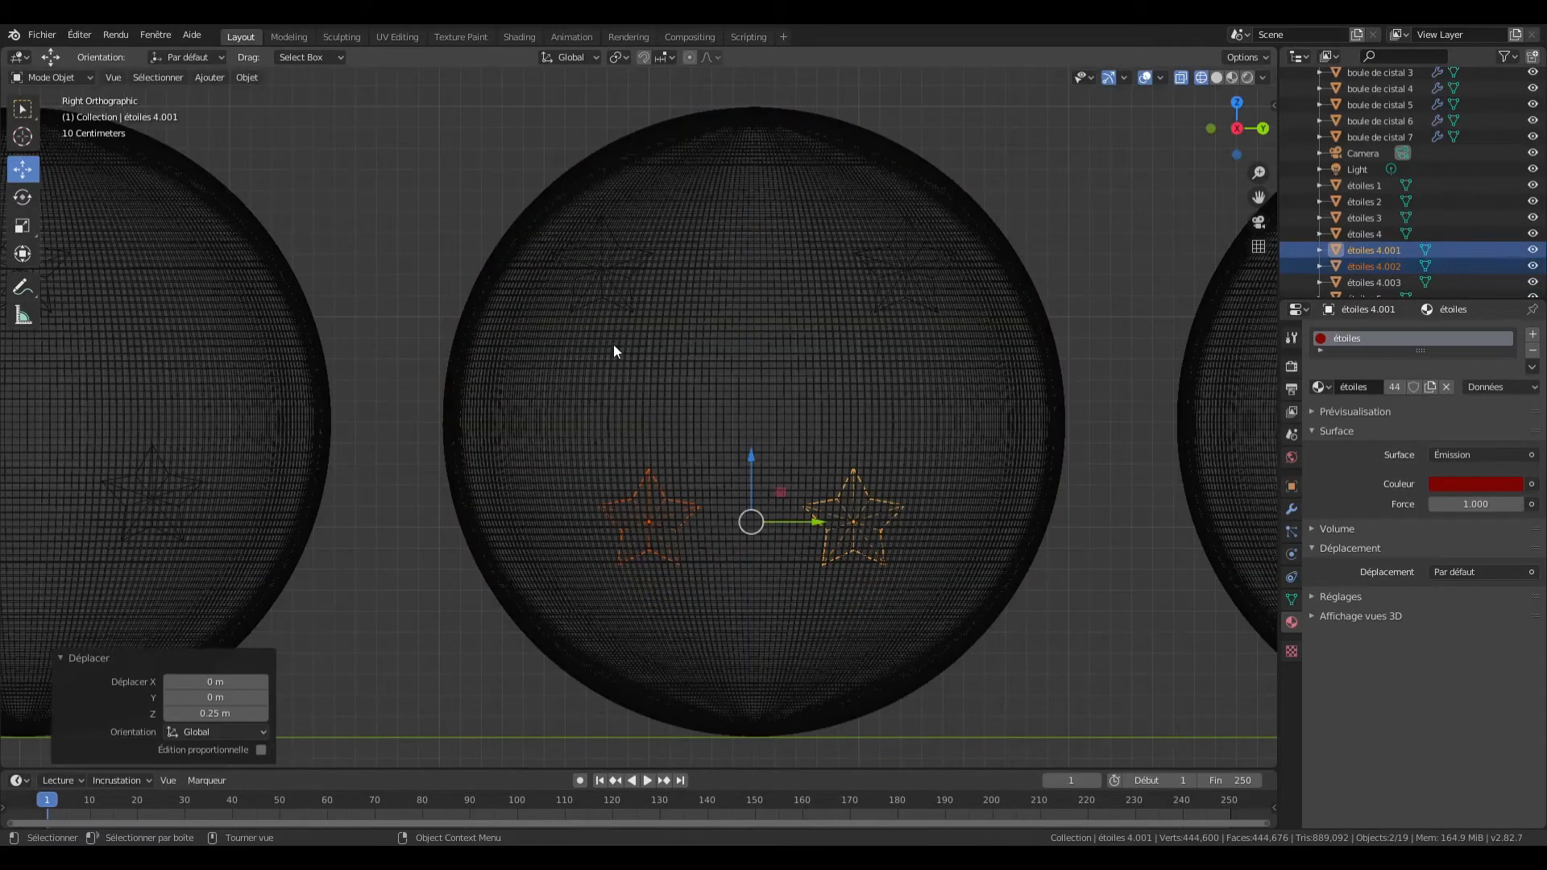
# Step: Move the two upper stars, étoiles 4 and étoiles 4.003, together 0.25 m down along Z
pyautogui.click(605, 271)
pyautogui.keyDown('shift'); pyautogui.click(885, 288); pyautogui.keyUp('shift')
pyautogui.keyDown('shift'); pyautogui.click(885, 289); pyautogui.keyUp('shift')
pyautogui.keyDown('shift'); pyautogui.click(884, 300); pyautogui.keyUp('shift')
pyautogui.write('gz0.25')
pyautogui.press('Return')
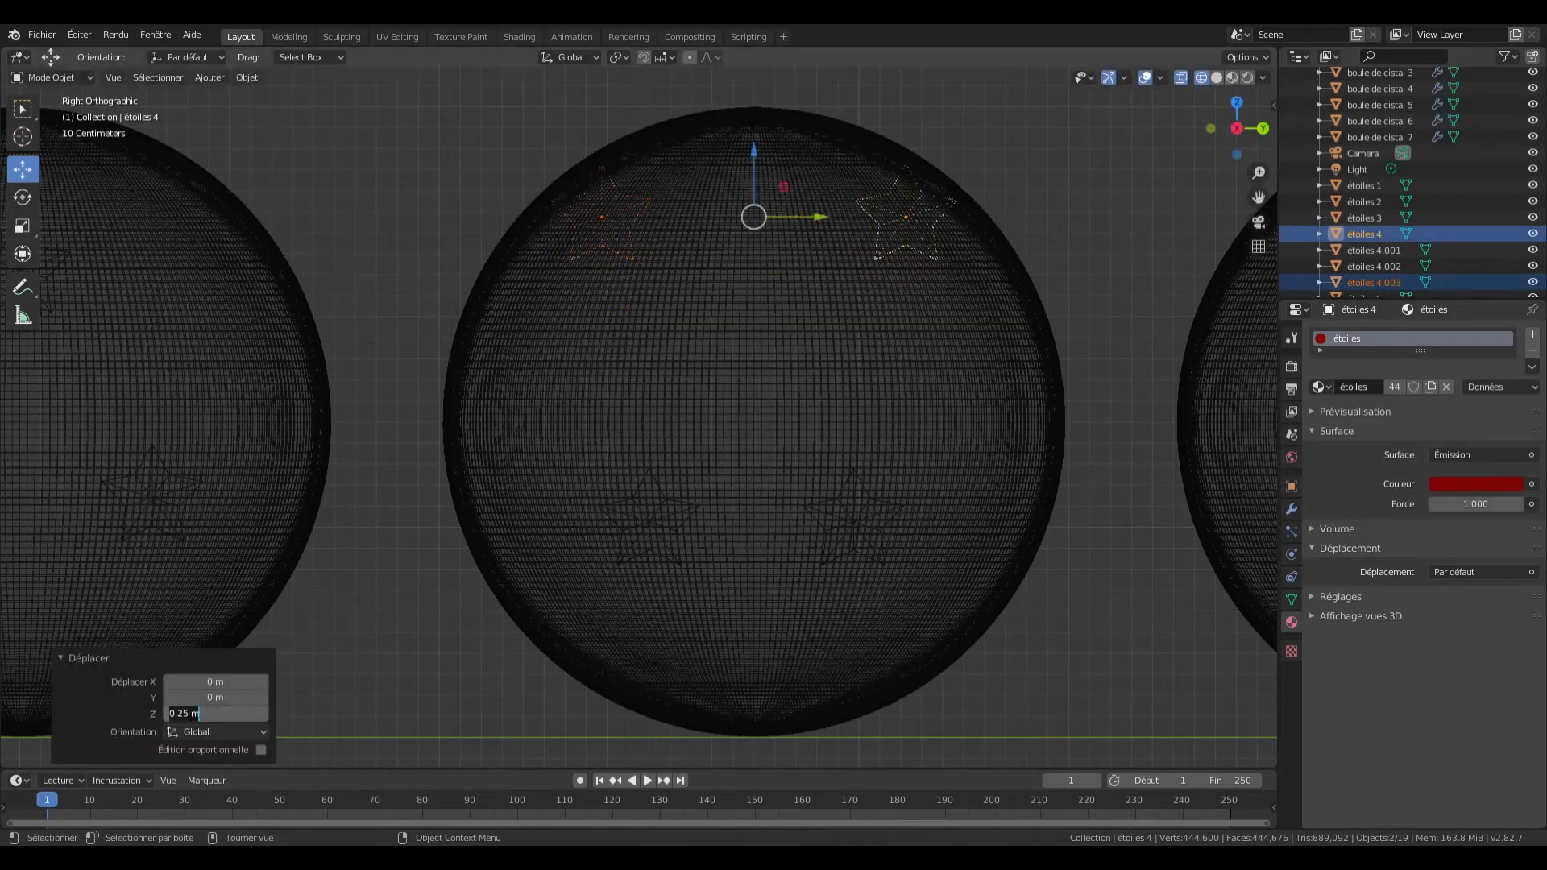
pyautogui.press('Return')
# Step: Move étoiles 4.003 0.25 m and étoiles 4 -0.25 m along Y, bringing both upper stars inward
pyautogui.click(614, 337)
pyautogui.write('gy0.25')
pyautogui.press('Return')
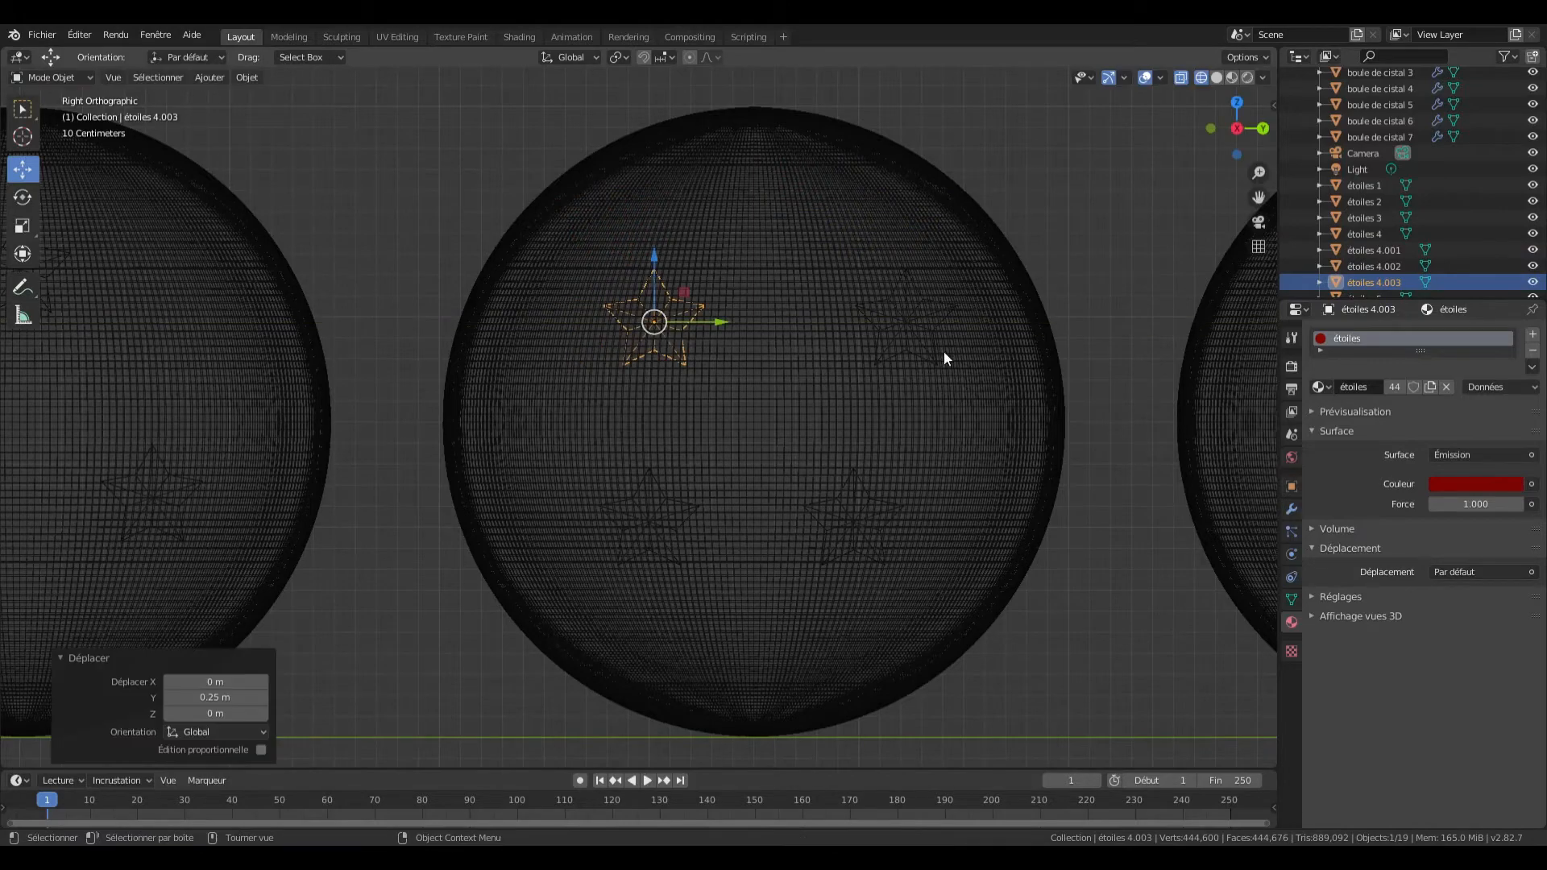
pyautogui.click(916, 357)
pyautogui.press('g')
pyautogui.press('y')
pyautogui.press('Return')
# Step: Join étoiles 4 through étoiles 4.003 into a single object
pyautogui.scroll(-5, 914, 357)
pyautogui.click(1050, 289)
pyautogui.click(1365, 234)
pyautogui.keyDown('shift'); pyautogui.click(1374, 281); pyautogui.keyUp('shift')
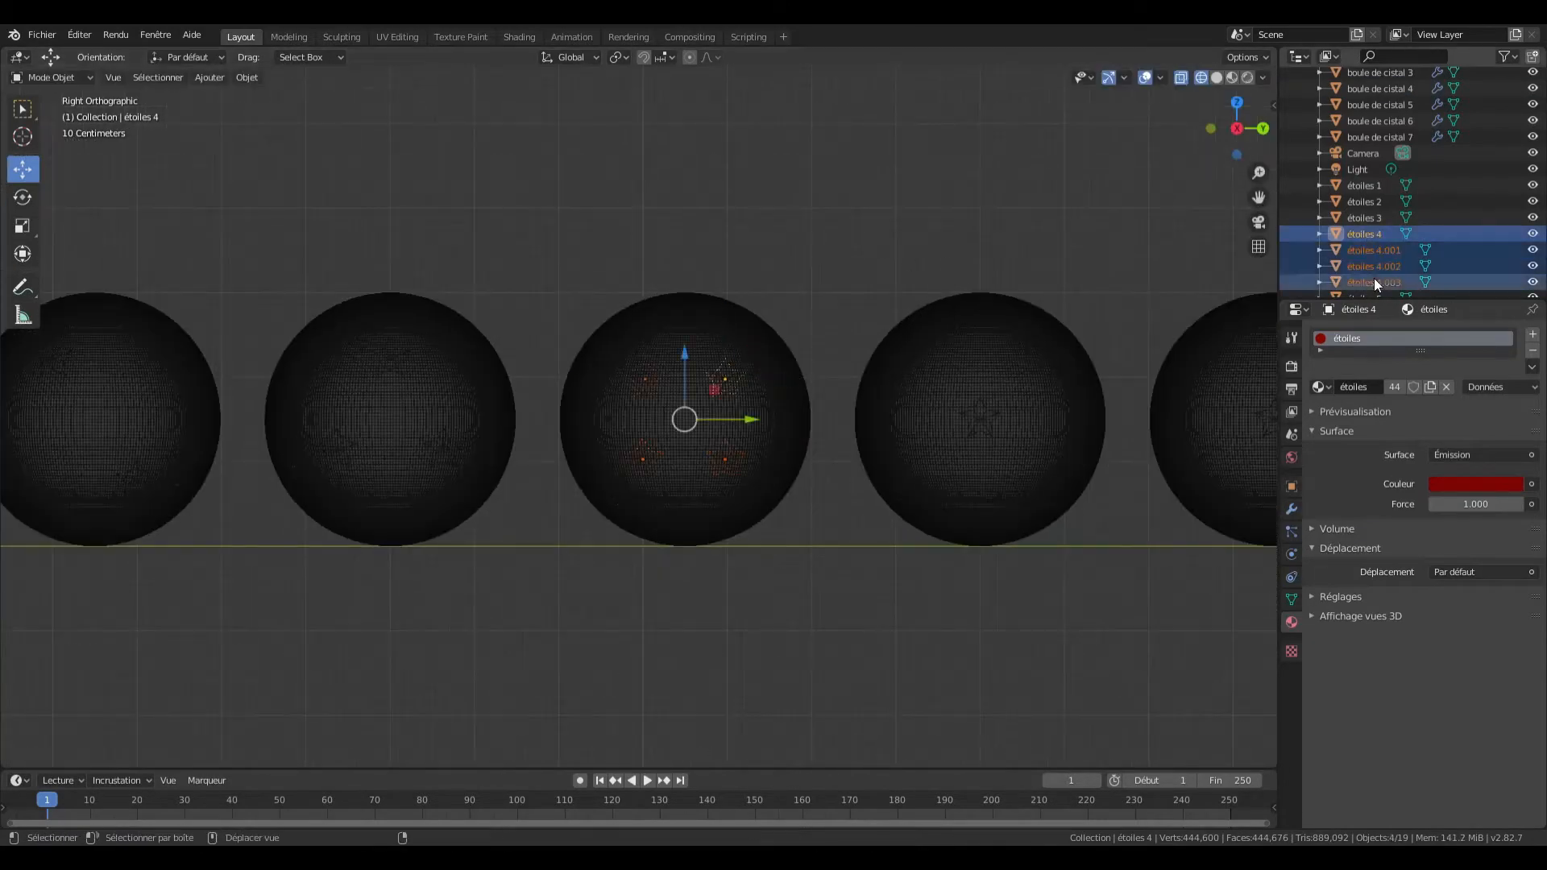
pyautogui.hotkey('ctrl', 'j')
pyautogui.scroll(2, 975, 265)
pyautogui.keyDown('shift'); pyautogui.moveTo(975, 264); pyautogui.dragTo(569, 283, button='middle'); pyautogui.keyUp('shift')
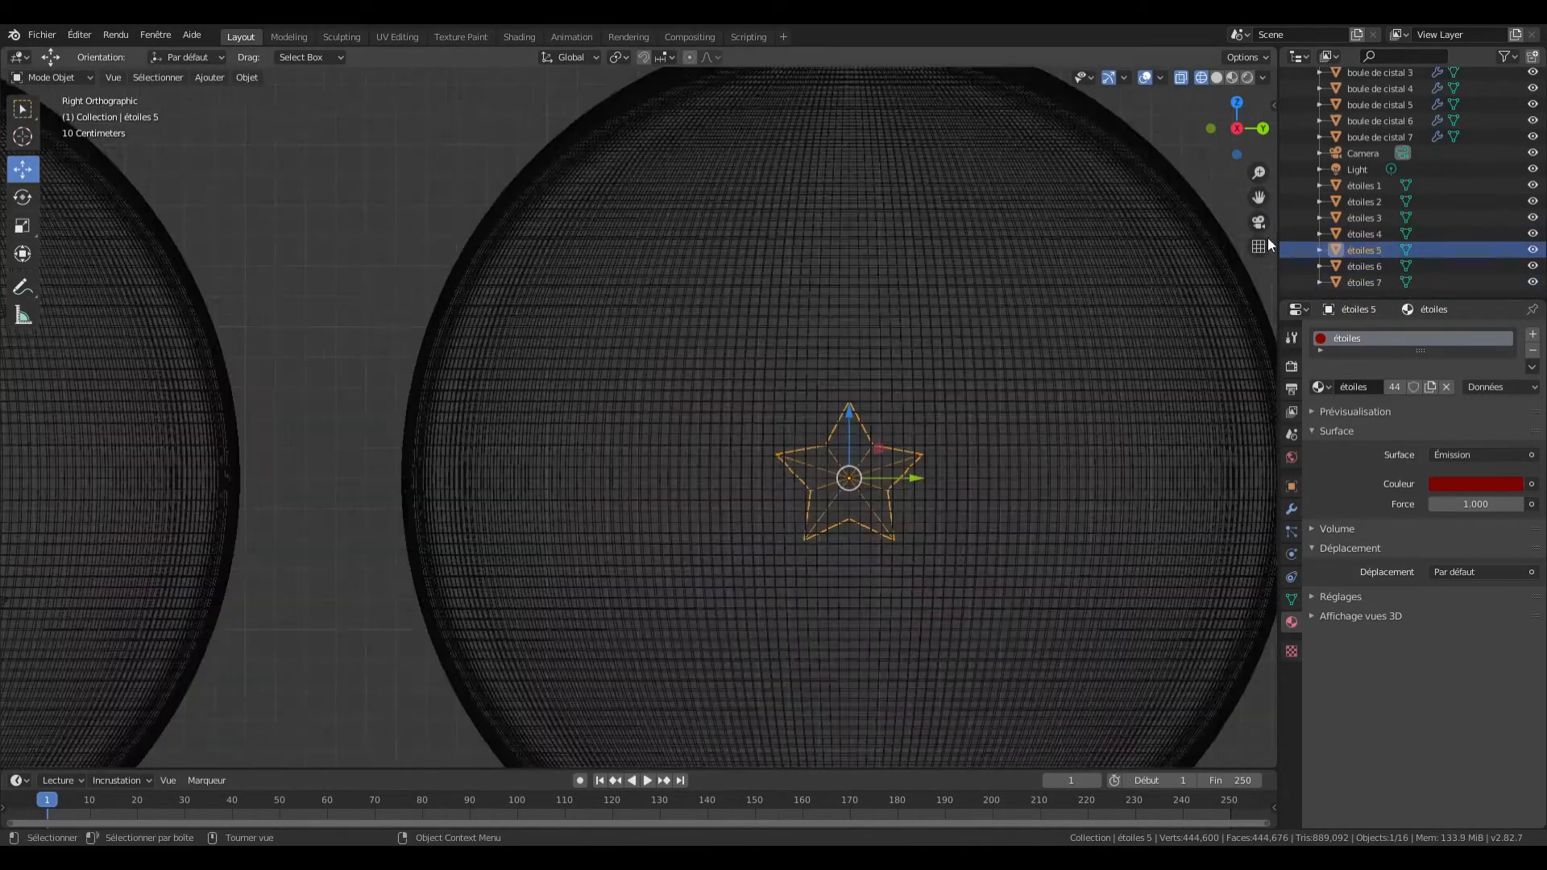
pyautogui.scroll(-3, 931, 383)
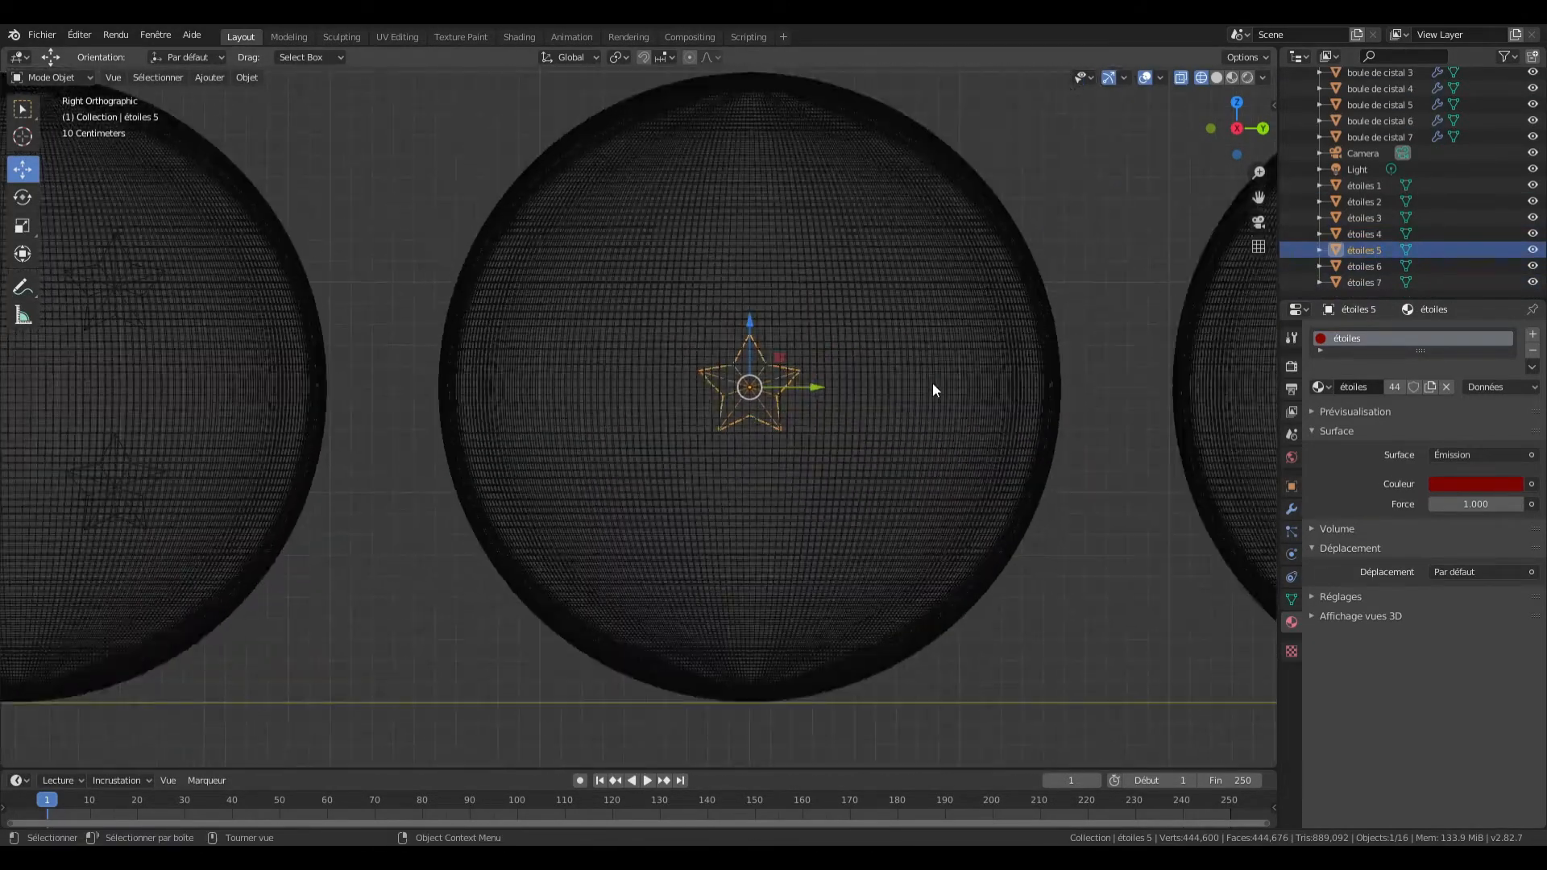
pyautogui.hotkey('shift', 'd')
pyautogui.rightClick(932, 384)
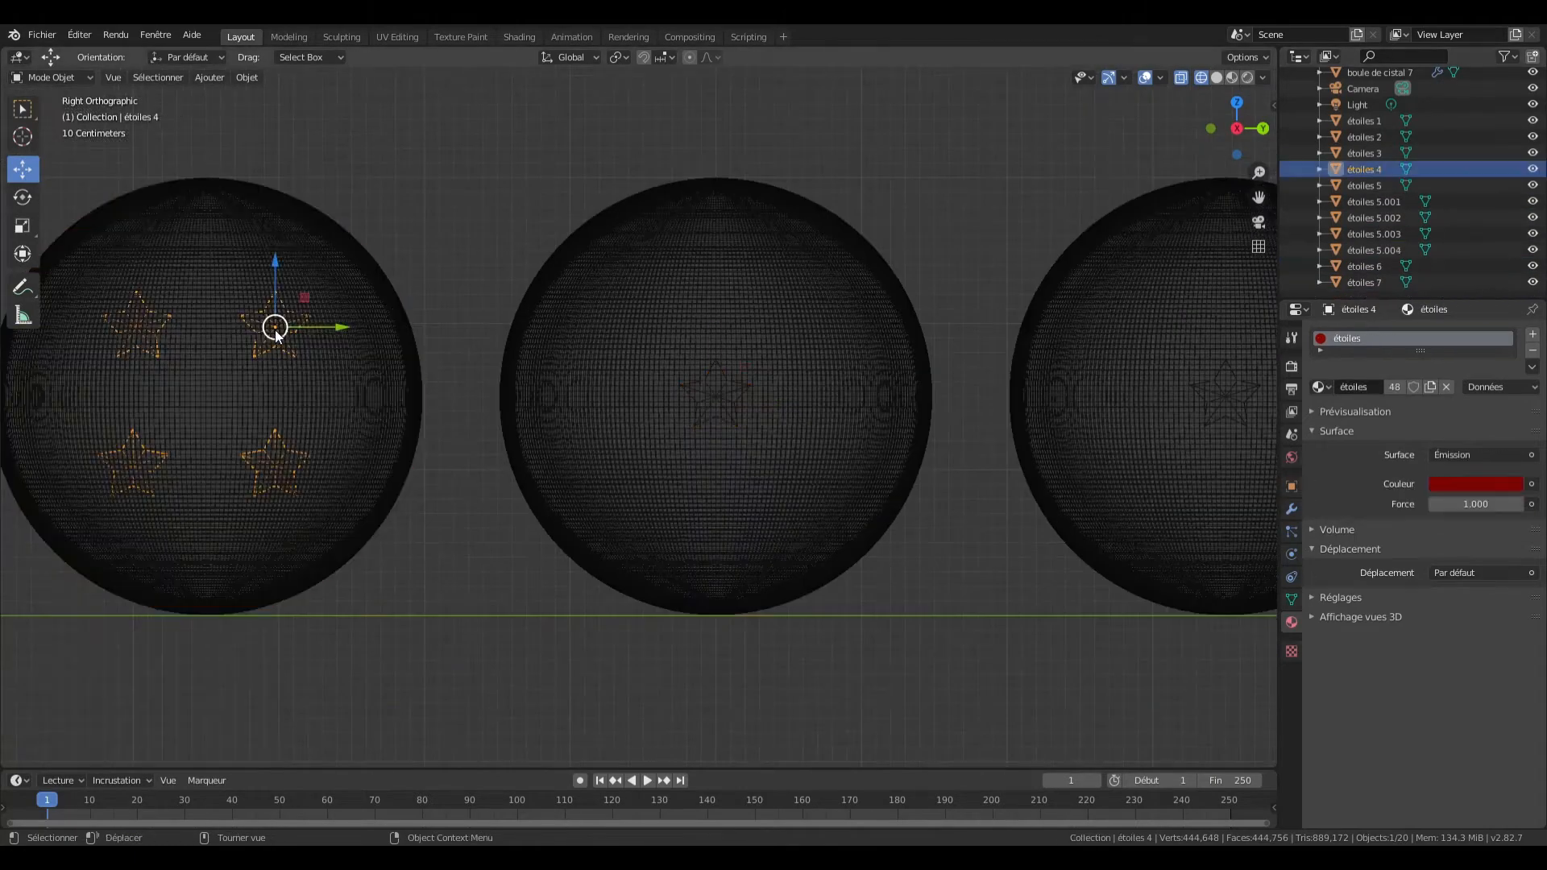
pyautogui.click(1375, 248)
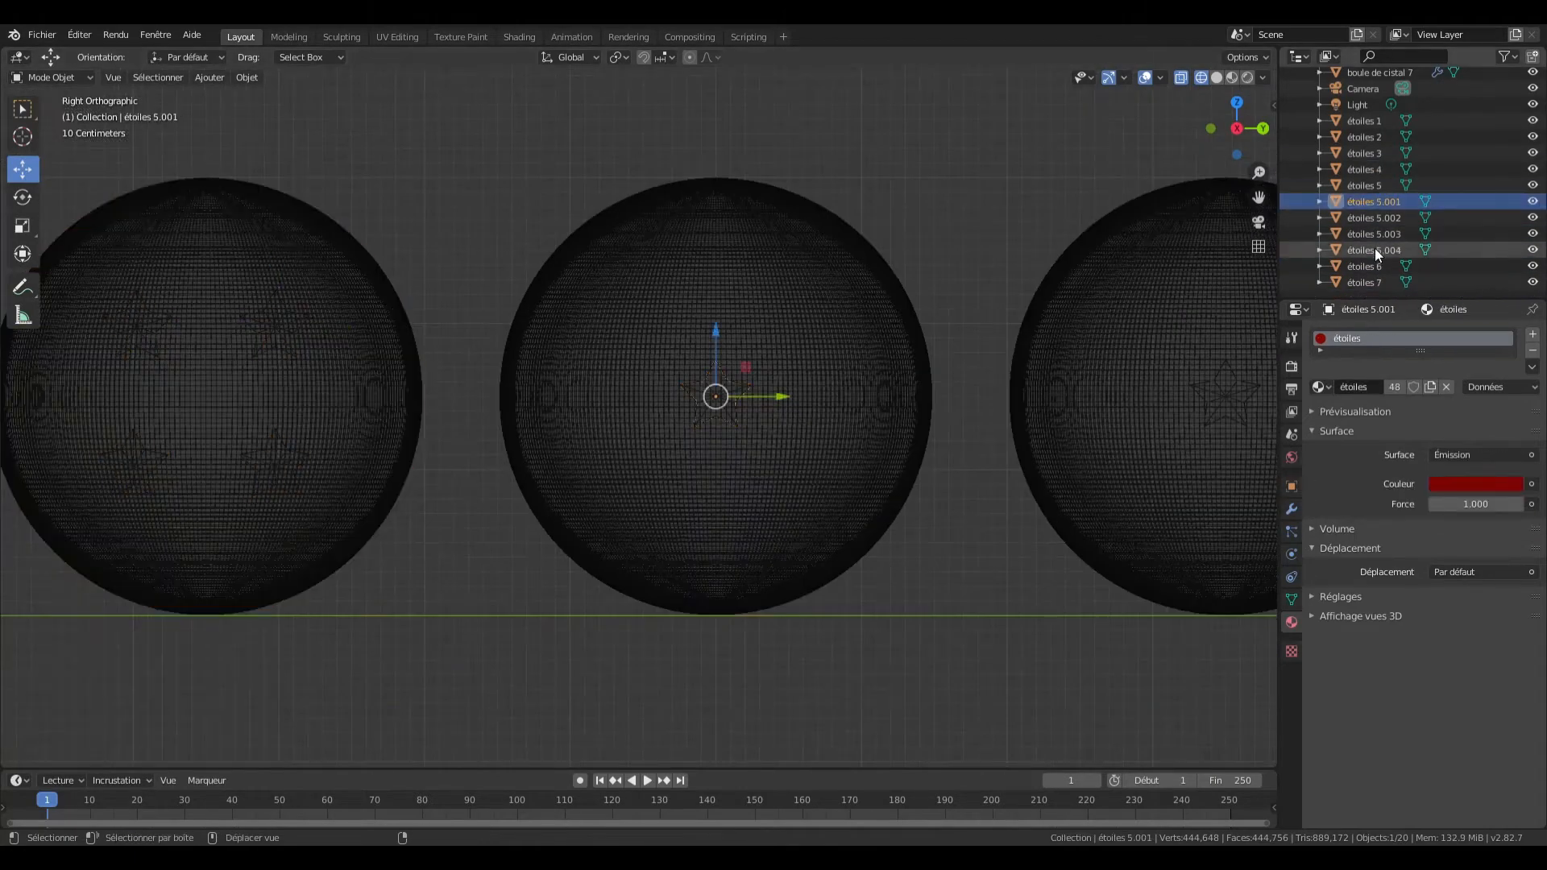
pyautogui.click(277, 345)
pyautogui.click(276, 345)
# Step: Duplicate the fifth ball's star and move the copy 0.725 m along Y and 0.725 m up along Z
pyautogui.click(743, 423)
pyautogui.scroll(3, 864, 335)
pyautogui.hotkey('shift', 'd')
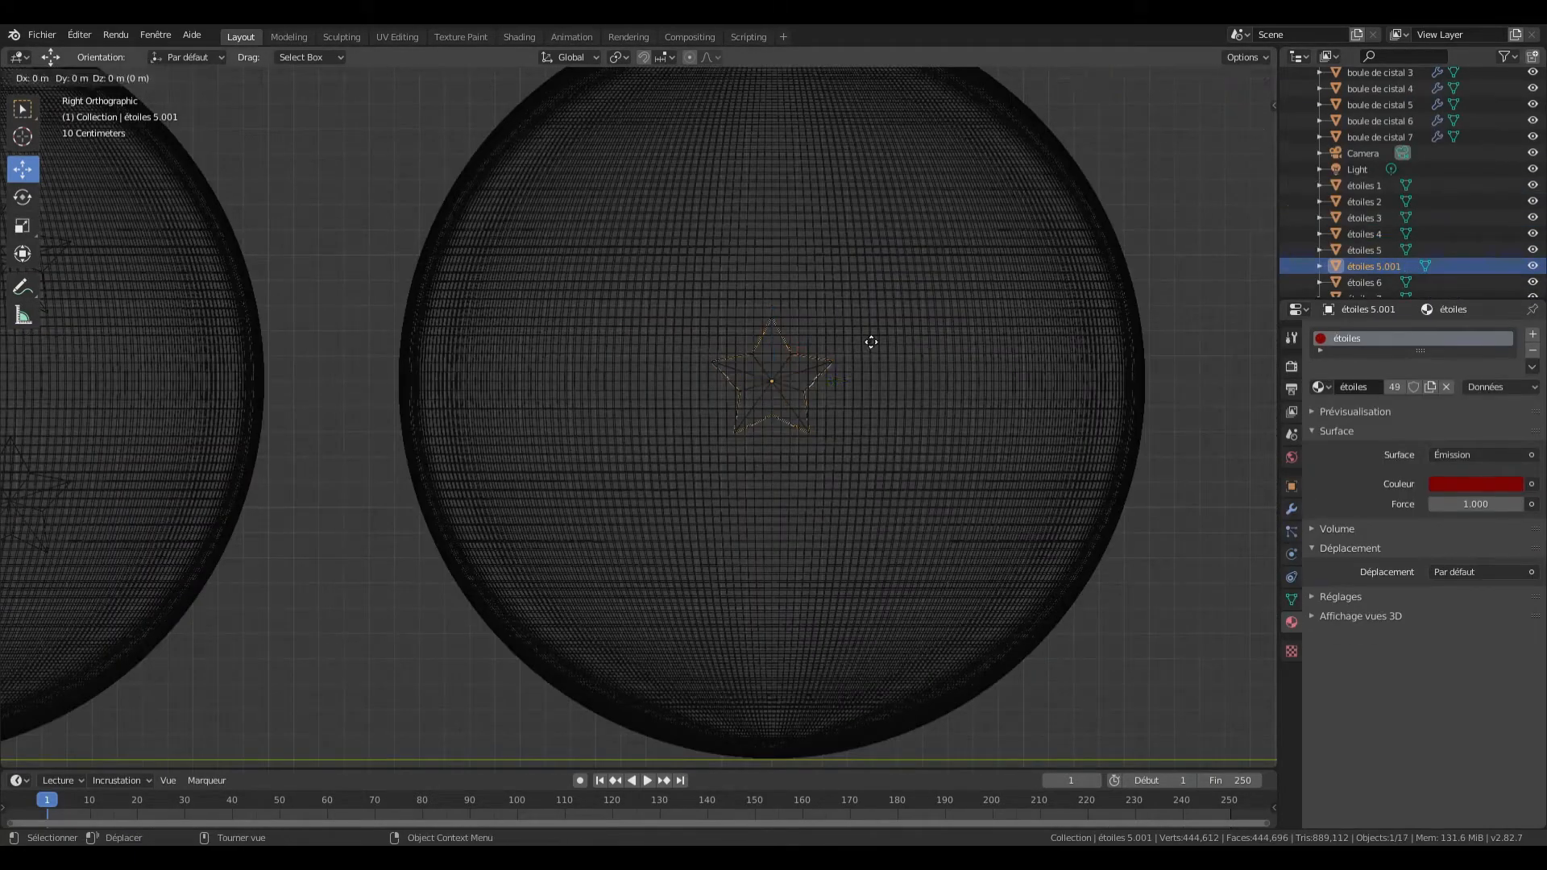
pyautogui.rightClick(864, 335)
pyautogui.write('gy0.725')
pyautogui.press('Return')
pyautogui.write('gz')
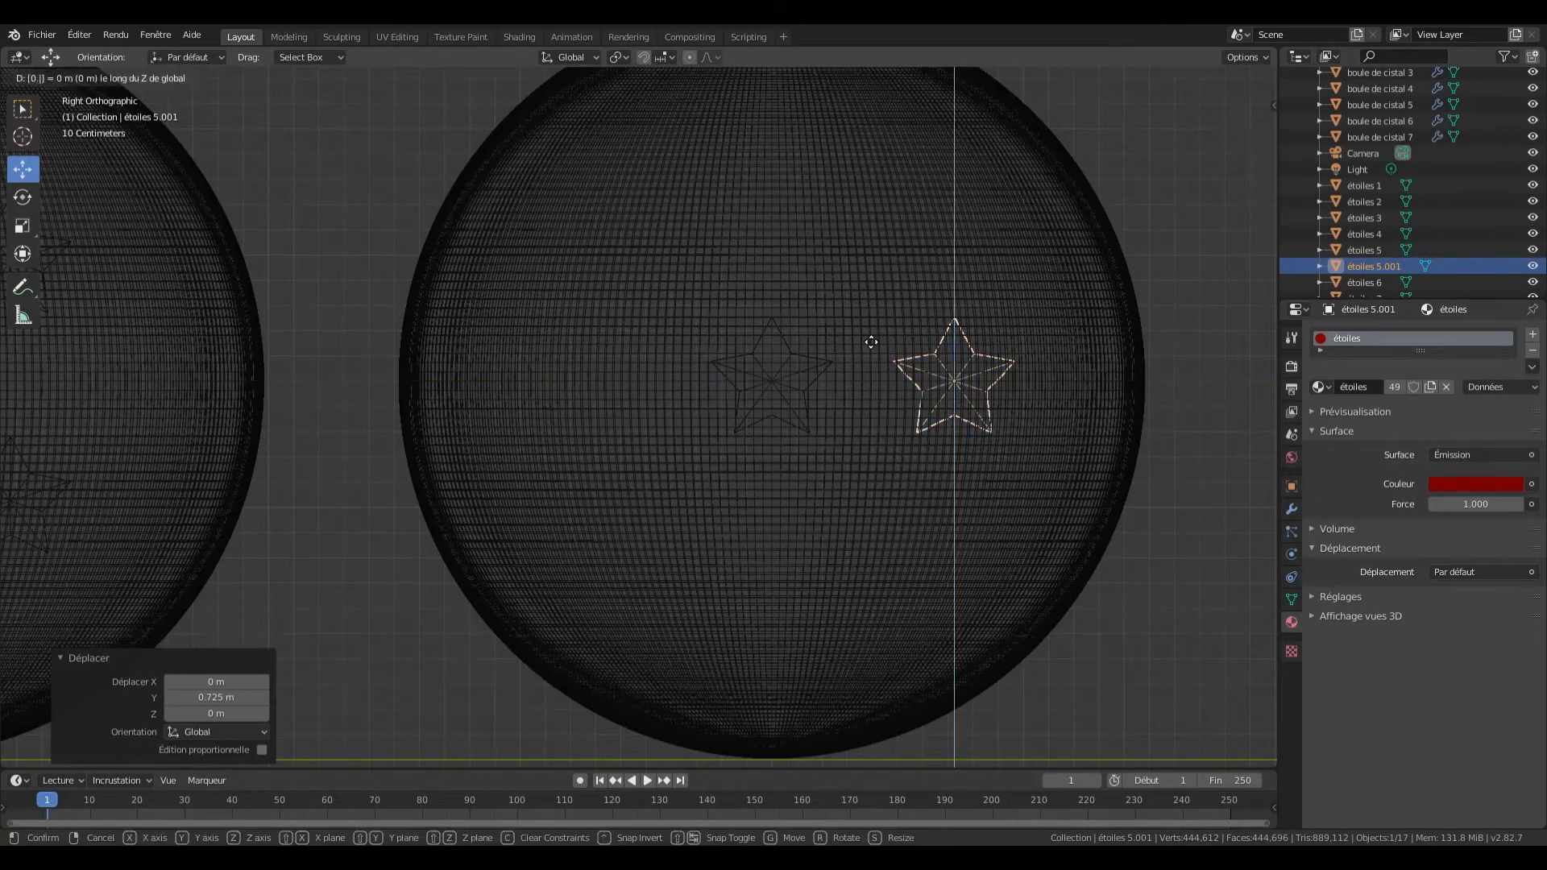
pyautogui.write('0.725')
pyautogui.press('Return')
# Step: Duplicate étoiles 5 again and move the copy 0.725 m up along Z and -0.725 m along Y
pyautogui.click(823, 360)
pyautogui.hotkey('shift', 'd')
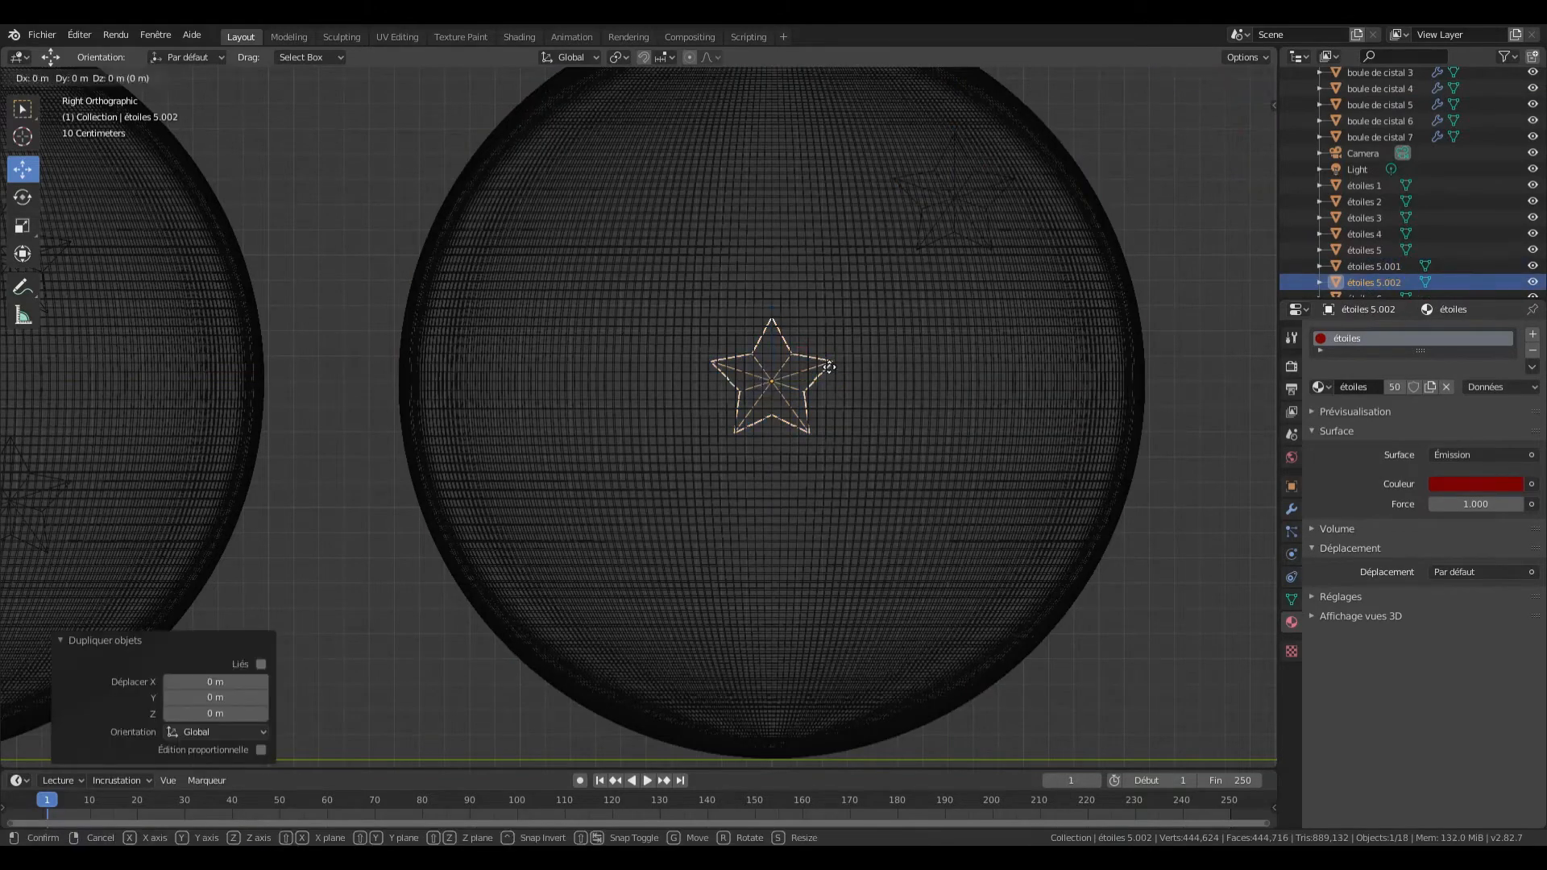
pyautogui.press('Return')
pyautogui.write('gz0.725')
pyautogui.press('Return')
# Step: Duplicate étoiles 5 a third time and move the copy -0.725 m along Z and 0.725 m along Y
pyautogui.click(822, 360)
pyautogui.scroll(-3, 806, 355)
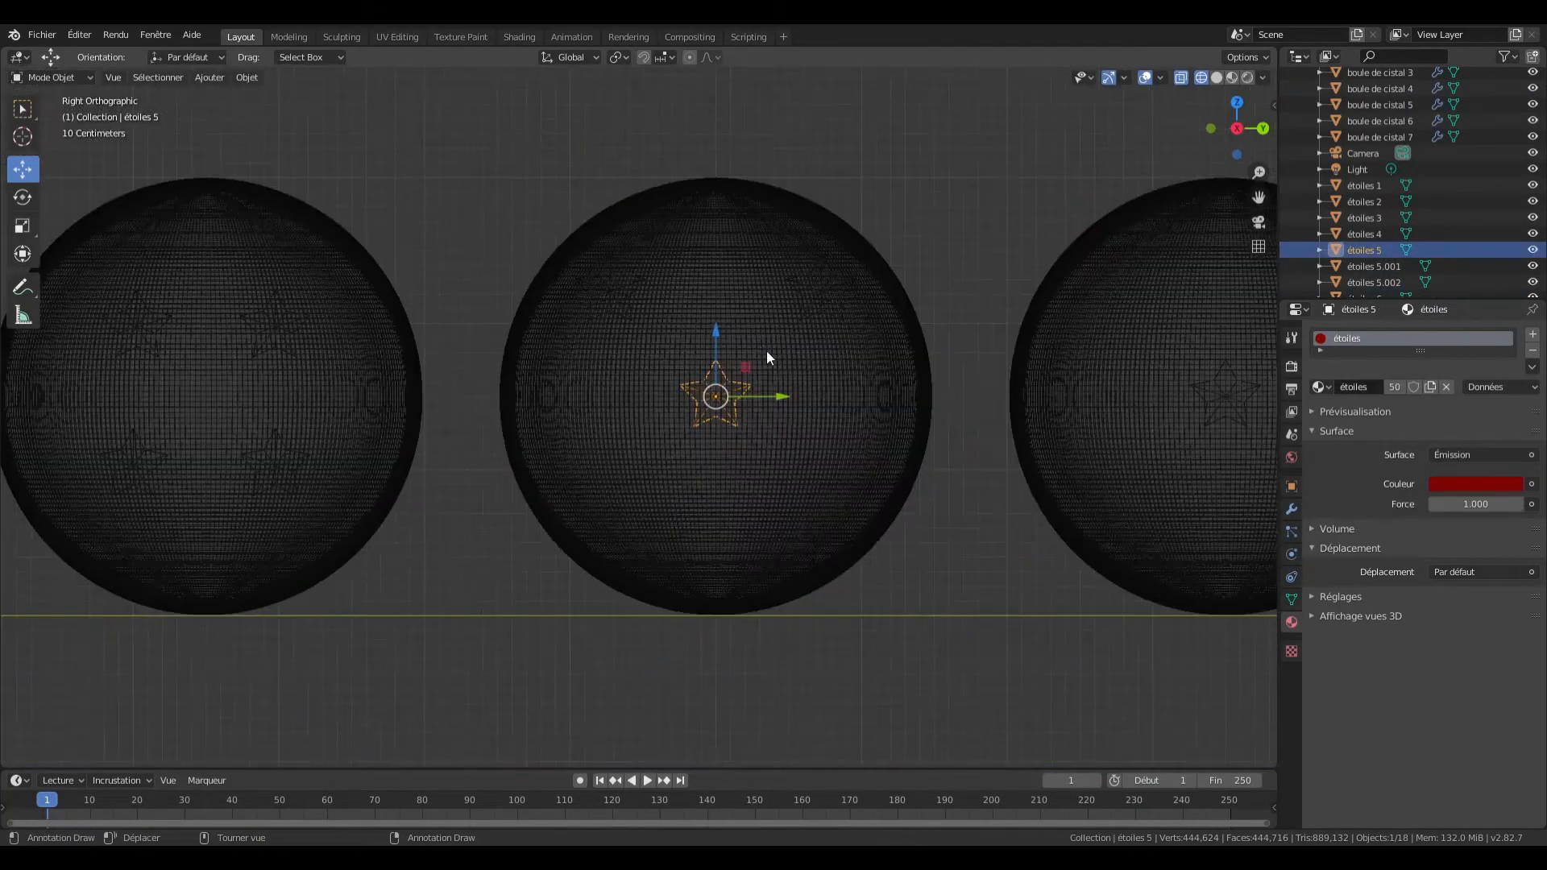
pyautogui.scroll(1, 767, 351)
pyautogui.scroll(2, 890, 356)
pyautogui.hotkey('shift', 'd')
pyautogui.press('Return')
pyautogui.write('gz-0.725')
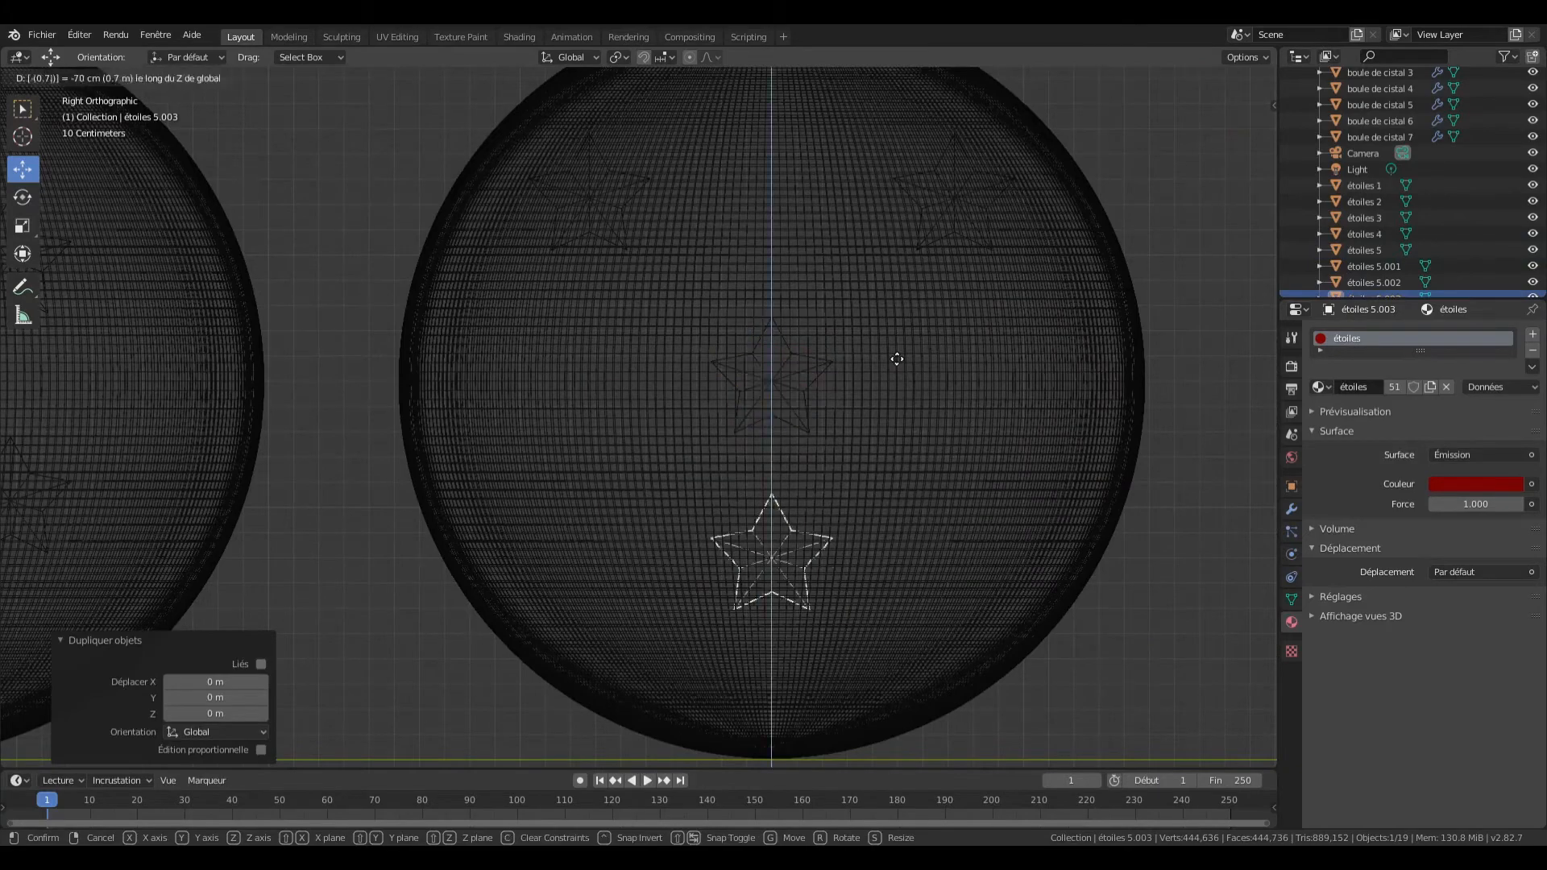
pyautogui.press('Return')
pyautogui.press('g')
pyautogui.press('y')
pyautogui.press('Escape')
# Step: Duplicate étoiles 5 a fourth time and move the copy -0.725 m along both Z and Y
pyautogui.click(803, 393)
pyautogui.hotkey('shift', 'd')
pyautogui.press('Return')
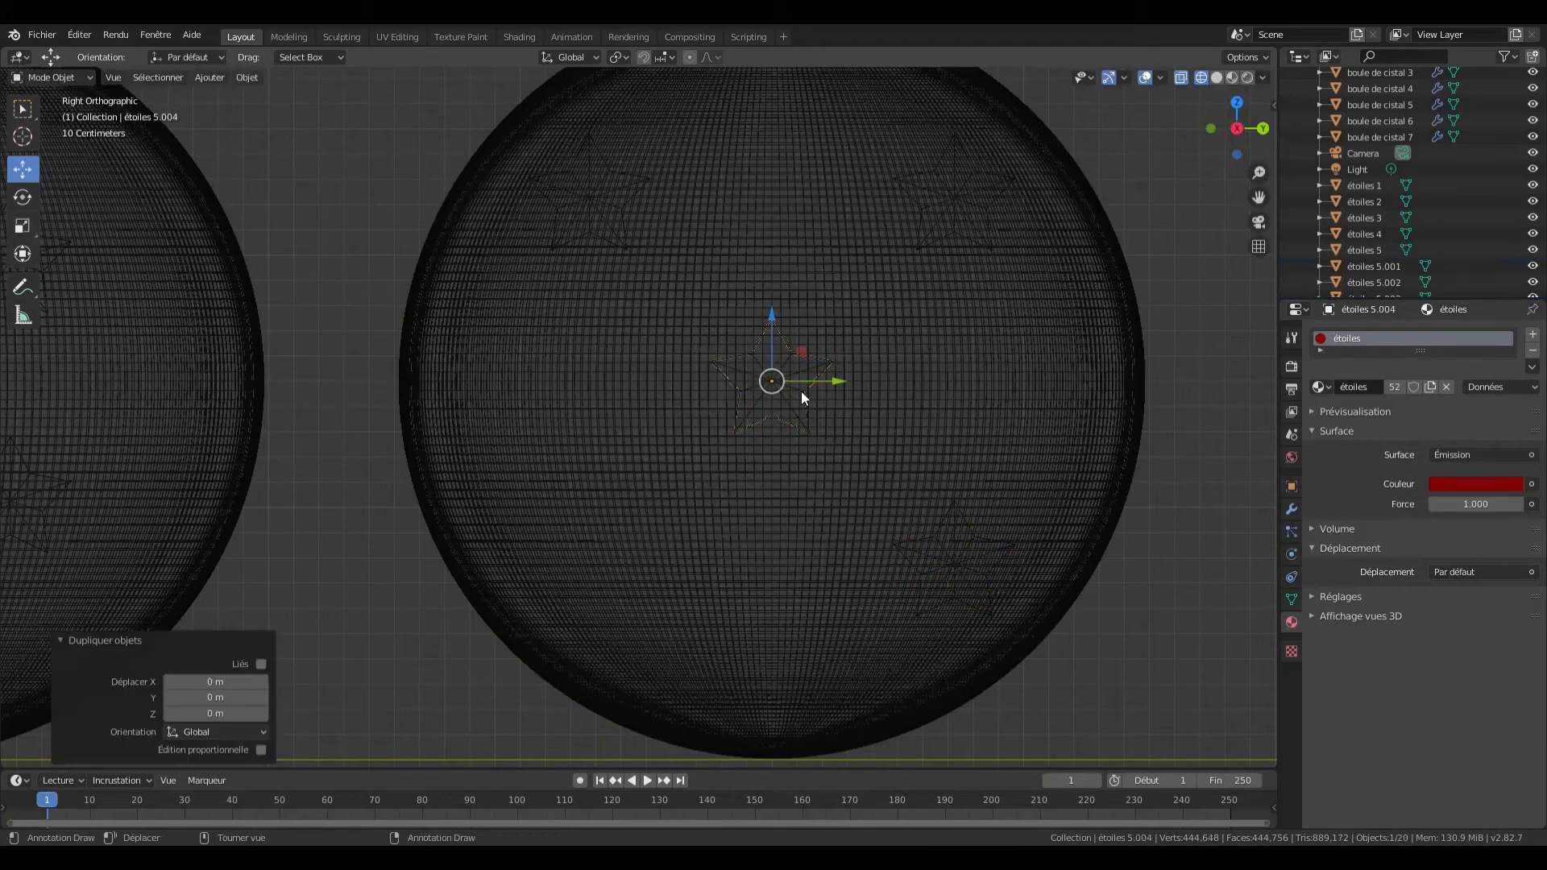
pyautogui.write('gz-0.725')
pyautogui.press('Return')
pyautogui.press('g')
pyautogui.press('y')
pyautogui.press('Return')
# Step: Join étoiles 5 through étoiles 5.004 into a single object
pyautogui.scroll(-1, 1362, 224)
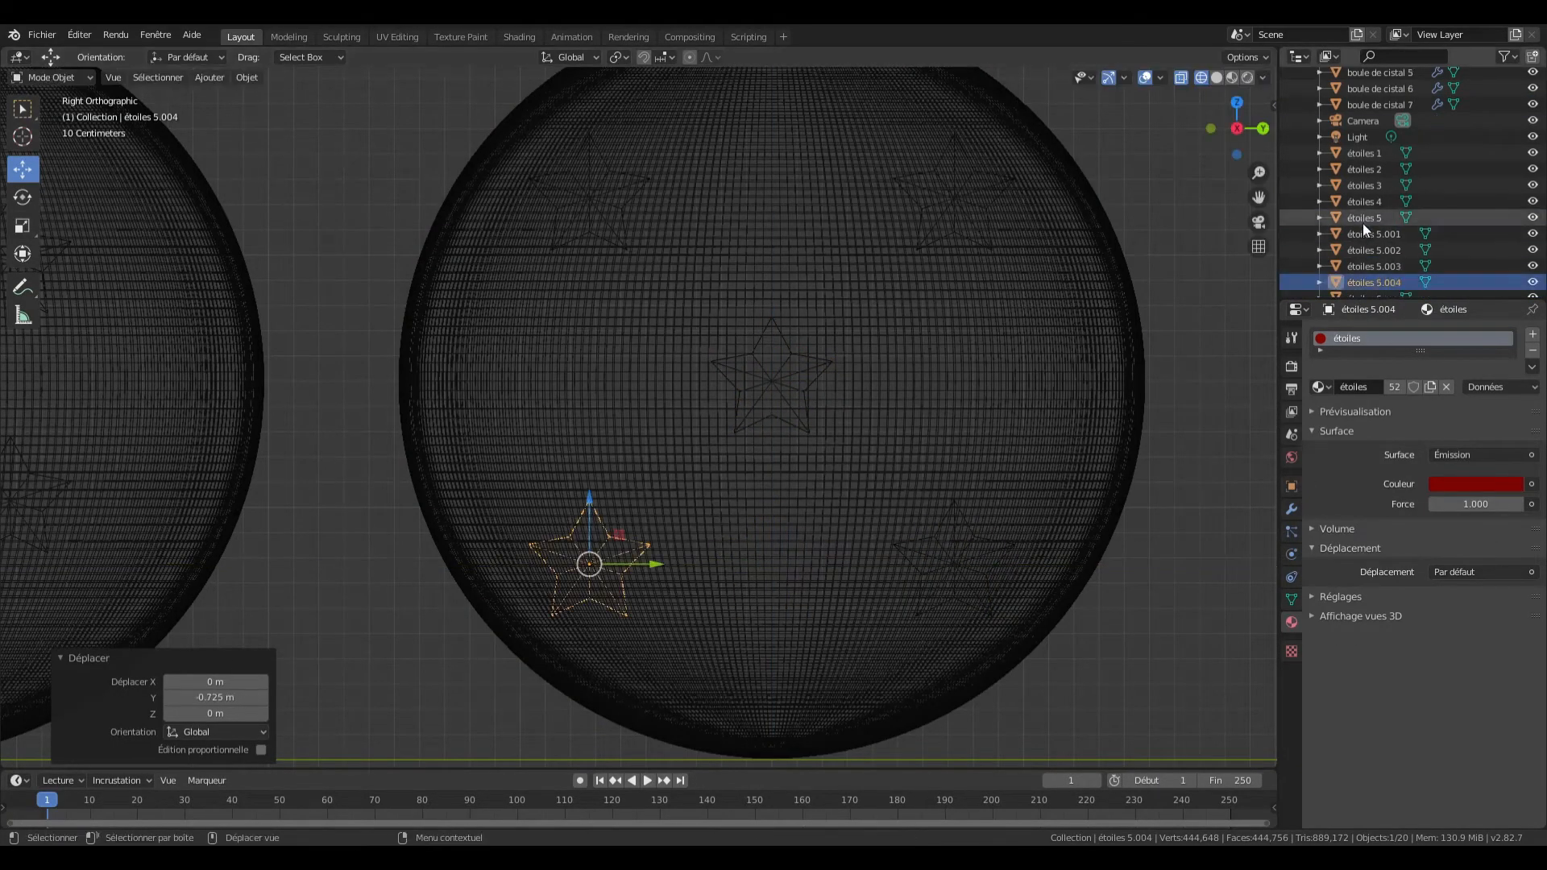
pyautogui.click(1361, 220)
pyautogui.keyDown('shift'); pyautogui.click(1368, 282); pyautogui.keyUp('shift')
pyautogui.hotkey('ctrl', 'j')
# Step: Duplicate the sixth ball's star and move the copy 0.725 m up along Z
pyautogui.scroll(-6, 935, 322)
pyautogui.scroll(2, 917, 388)
pyautogui.moveTo(1259, 197); pyautogui.dragTo(849, 205)
pyautogui.scroll(4, 766, 385)
pyautogui.click(766, 380)
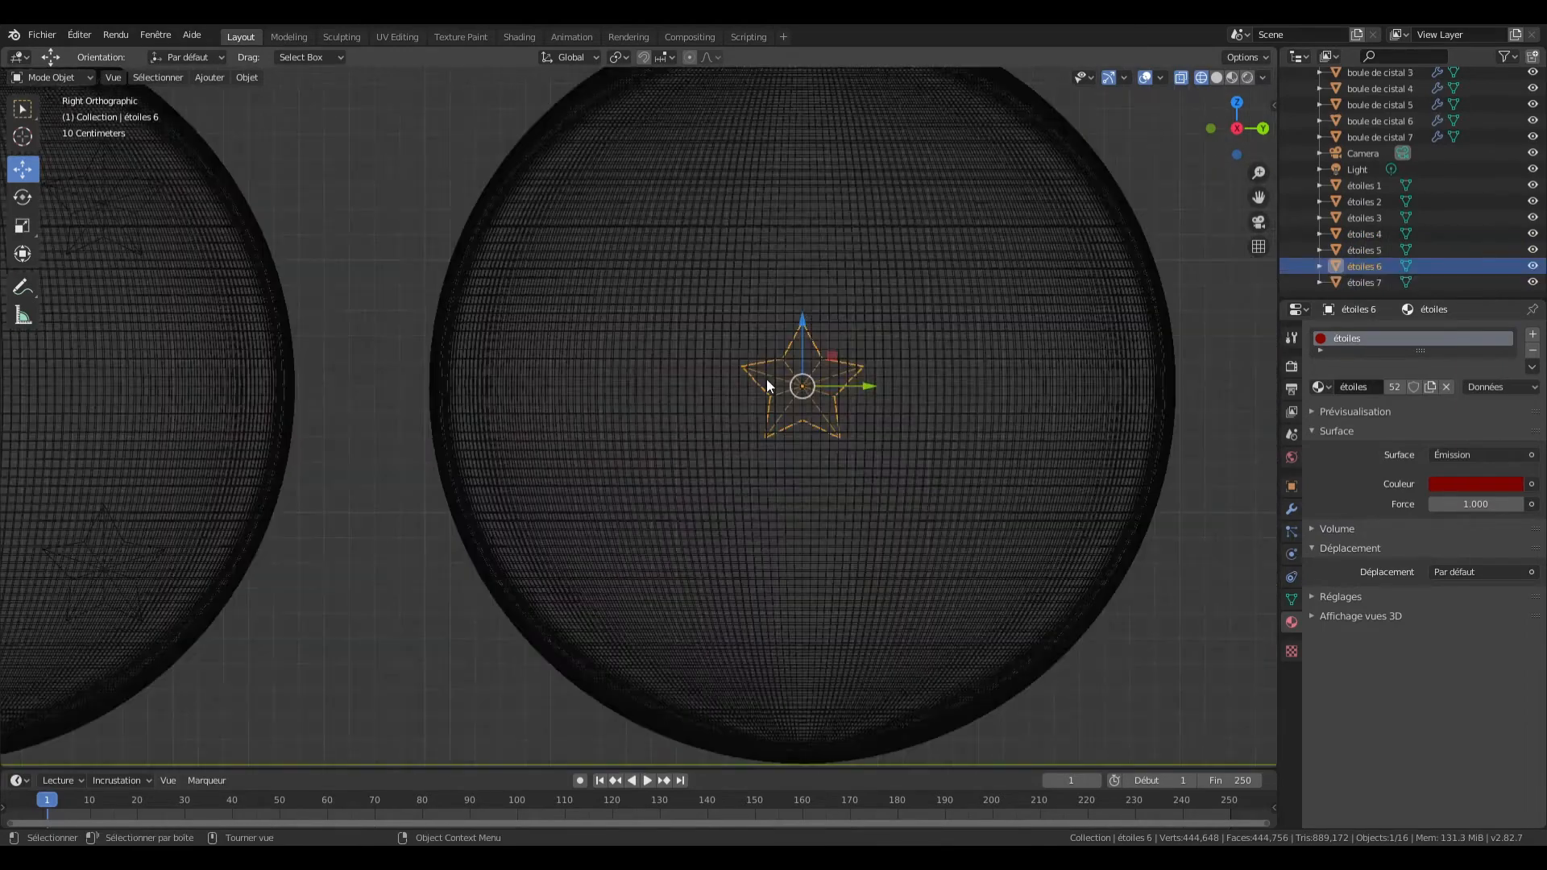
pyautogui.hotkey('shift', 'd')
pyautogui.write('z.725')
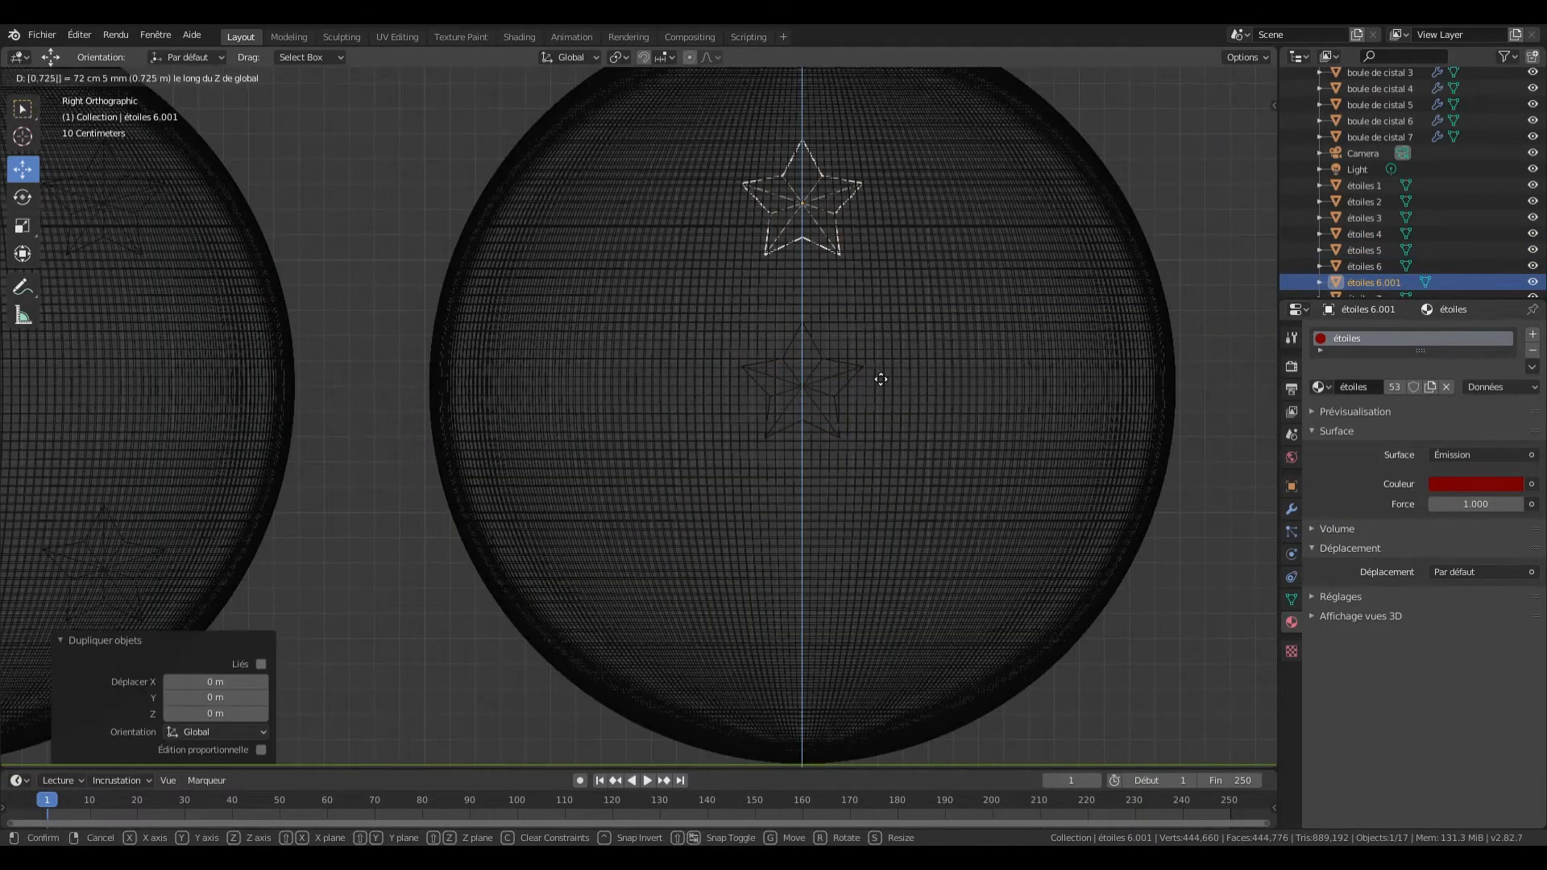
pyautogui.press('Return')
# Step: Duplicate the centre star étoiles 6 and move the copy 0.725 m along Y and about 0.25 m up along Z
pyautogui.scroll(-1, 798, 357)
pyautogui.click(790, 408)
pyautogui.hotkey('shift', 'd')
pyautogui.press('y')
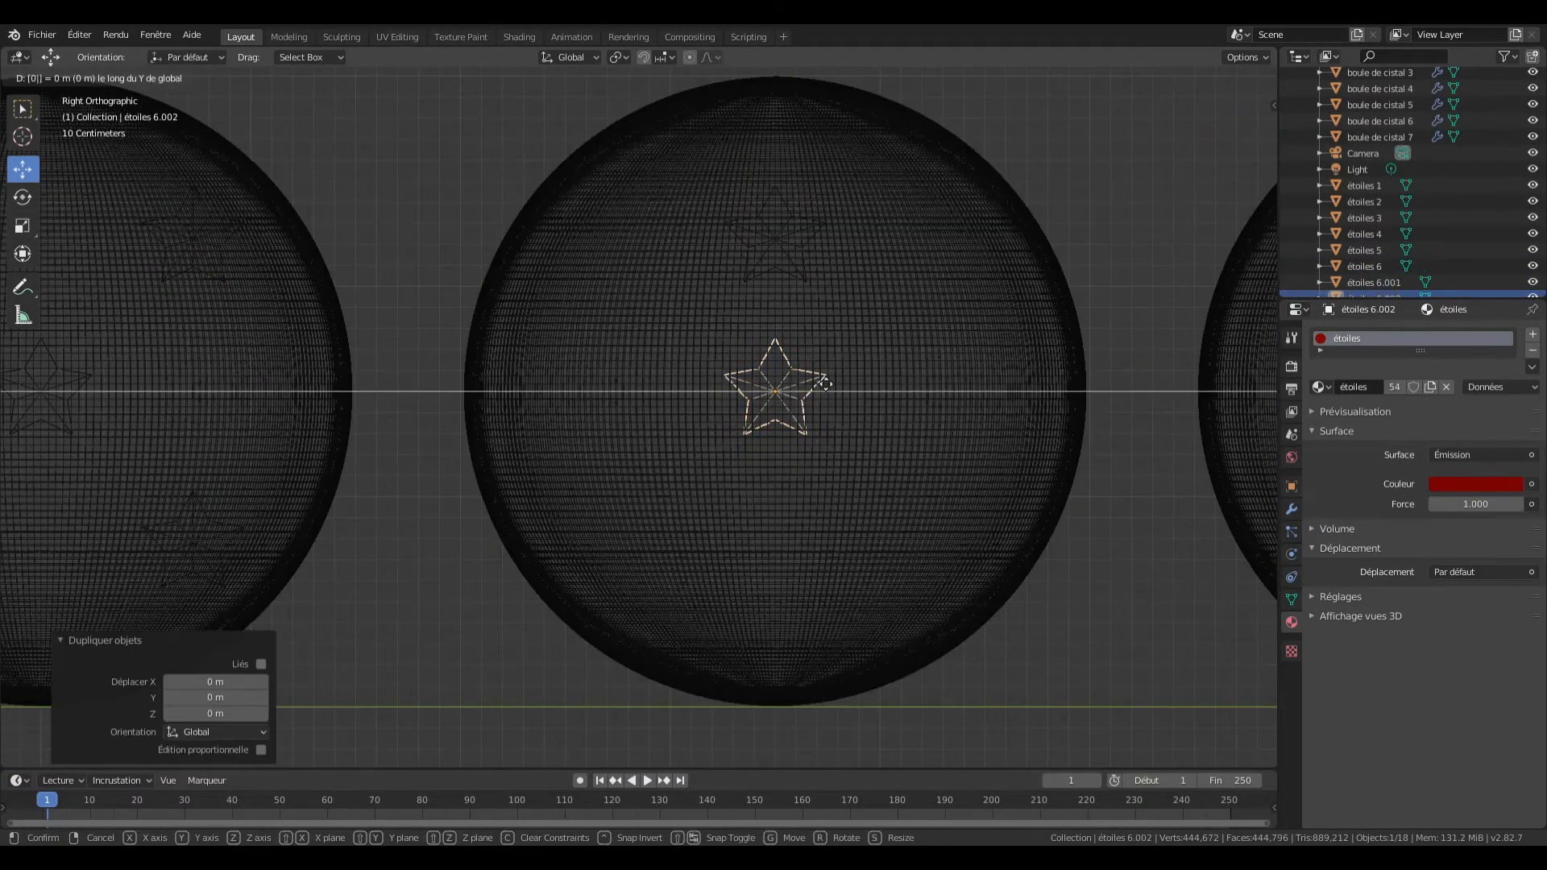
pyautogui.press('Return')
pyautogui.click(213, 701)
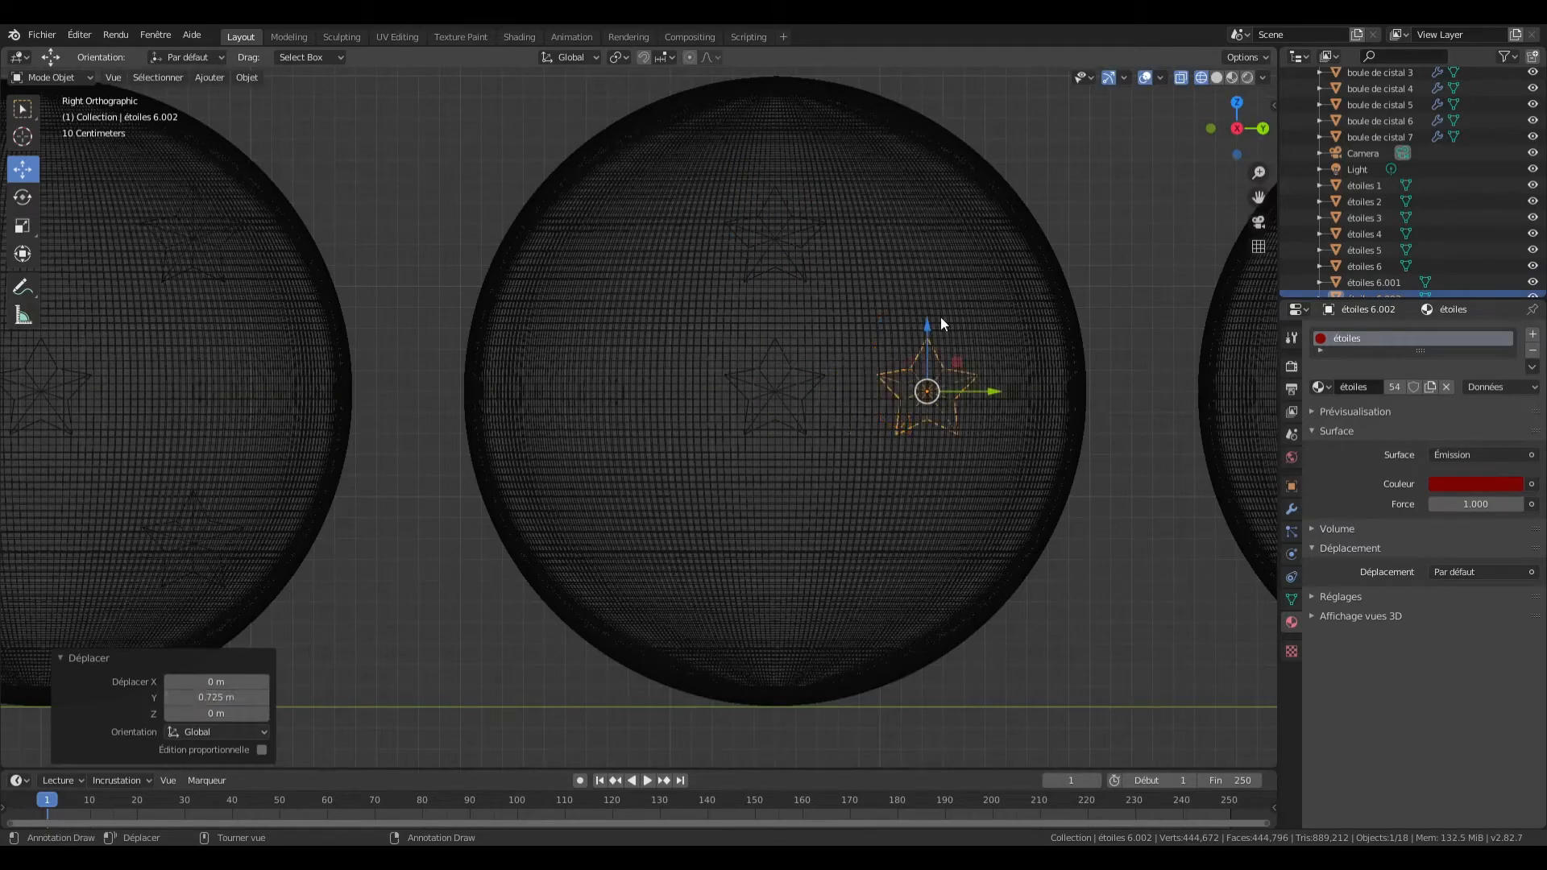
# Step: Duplicate the sixth ball's centre star and move the copy -0.725 m along Y and about 0.25 m up along Z
pyautogui.click(802, 409)
pyautogui.click(804, 410)
pyautogui.hotkey('shift', 'd')
pyautogui.write('y-0')
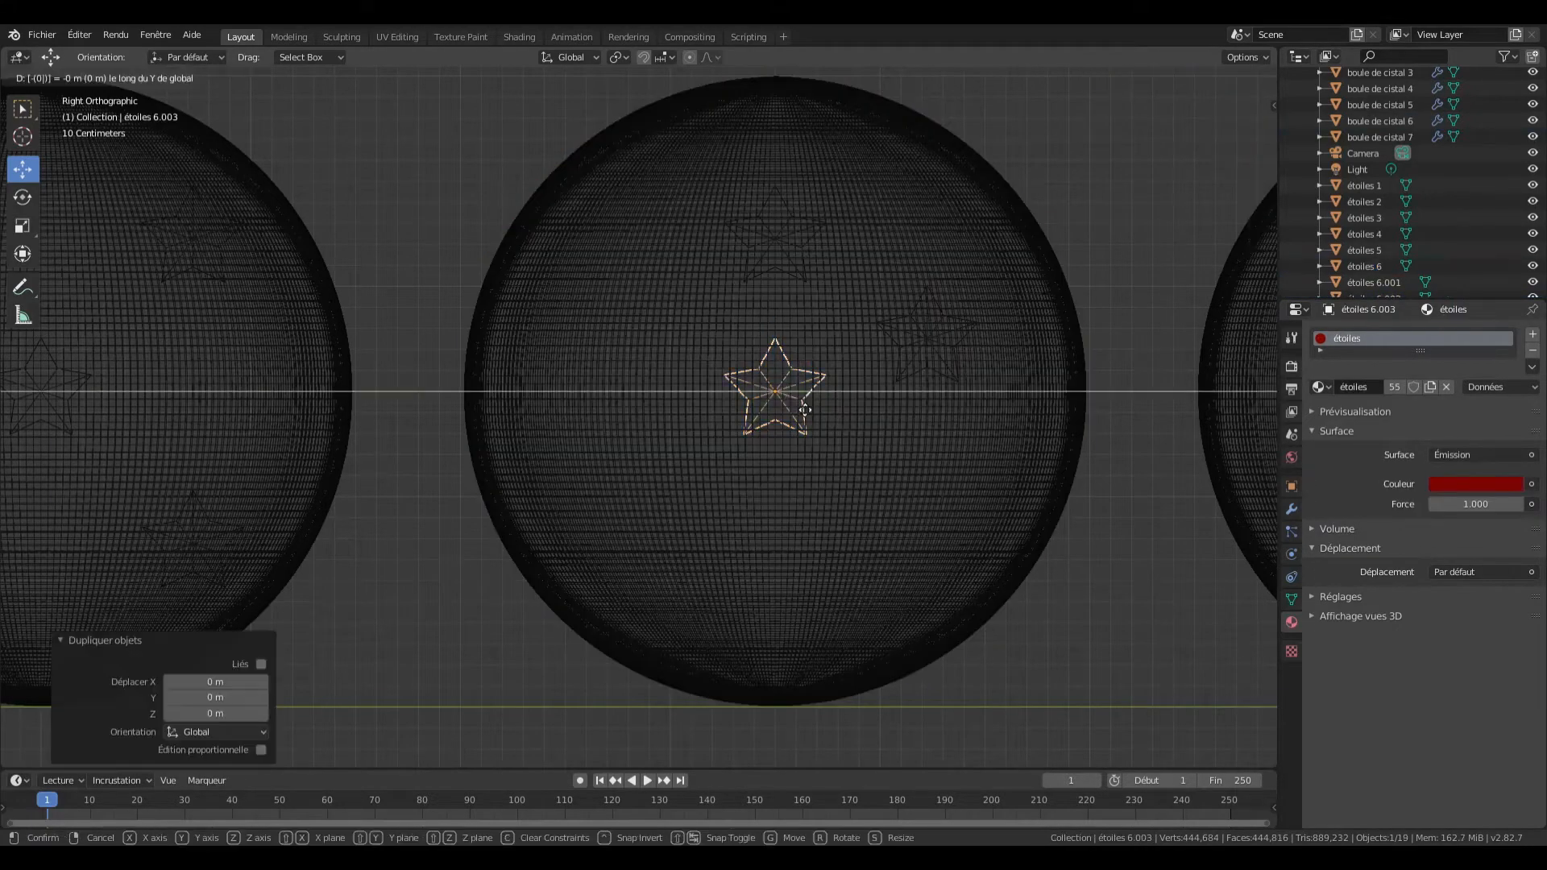
pyautogui.write('.725')
pyautogui.press('Return')
pyautogui.press('g')
pyautogui.press('Return')
# Step: Duplicate the centre star étoiles 6 and move the copy -0.5 m along Z and 0.5 m along Y
pyautogui.click(799, 408)
pyautogui.hotkey('shift', 'd')
pyautogui.press('Return')
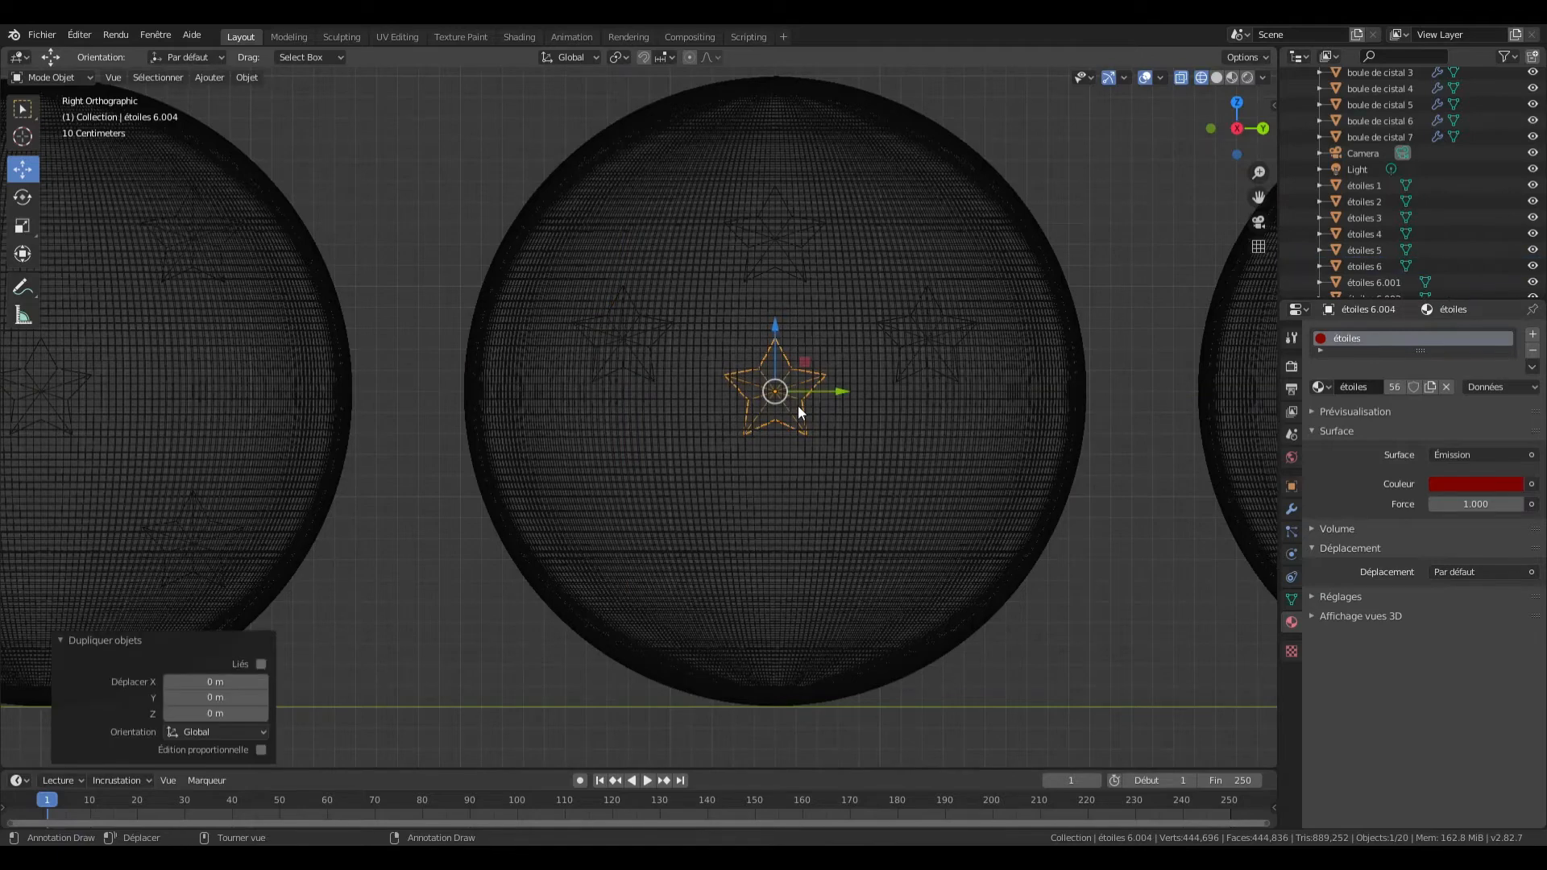
pyautogui.write('gz0.5')
pyautogui.press('Return')
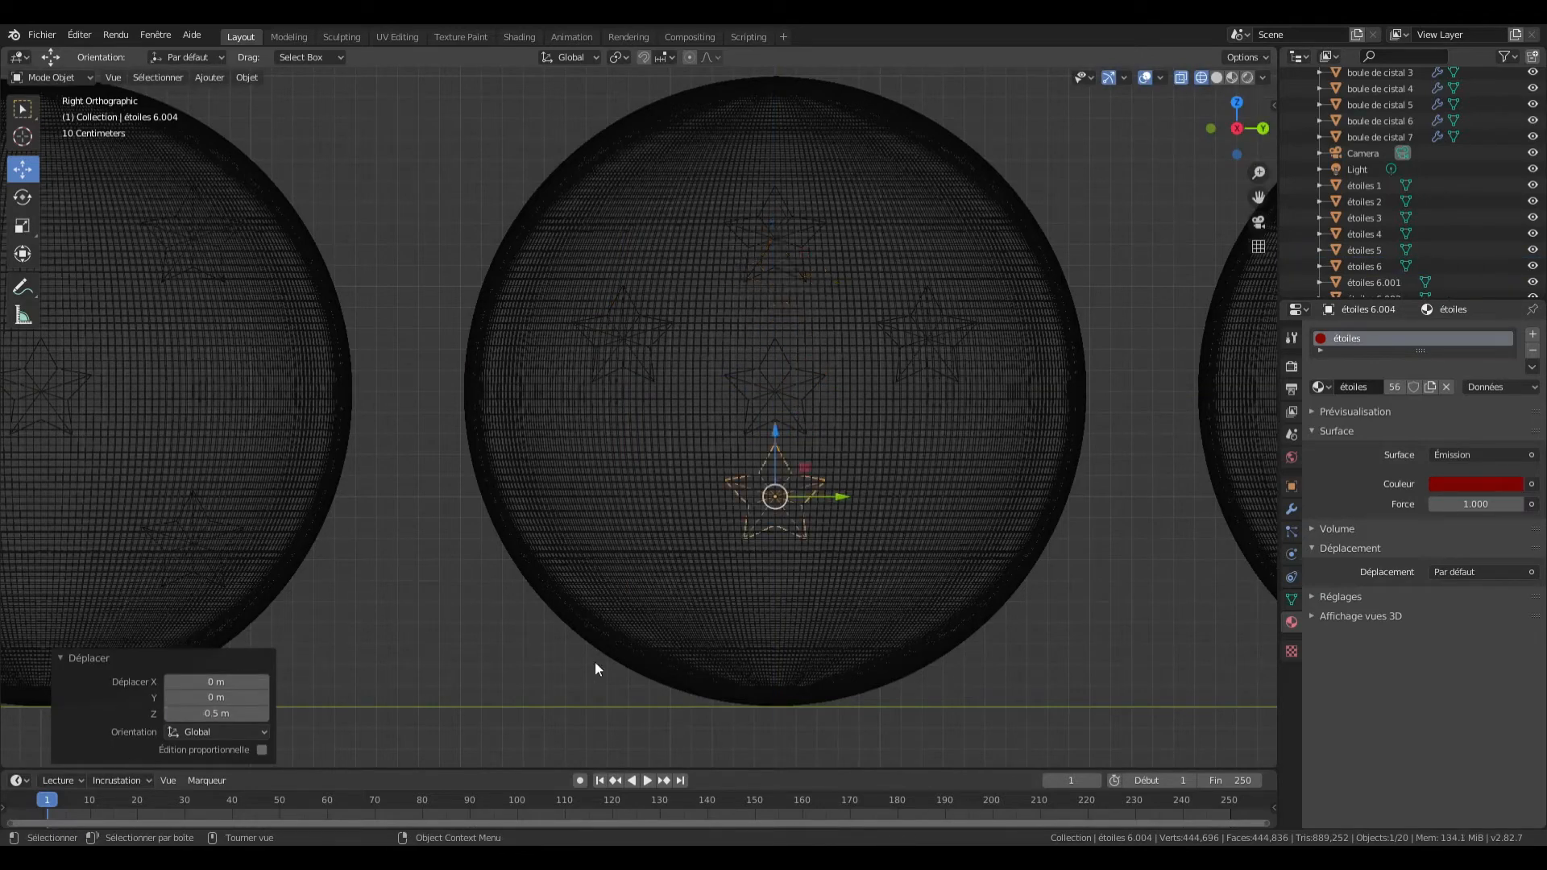
pyautogui.write('gy0.5')
pyautogui.press('Return')
# Step: Duplicate the centre star étoiles 6 again and move the copy -0.5 m along both Z and Y
pyautogui.click(802, 414)
pyautogui.click(802, 413)
pyautogui.hotkey('shift', 'd')
pyautogui.press('Return')
pyautogui.write('gz')
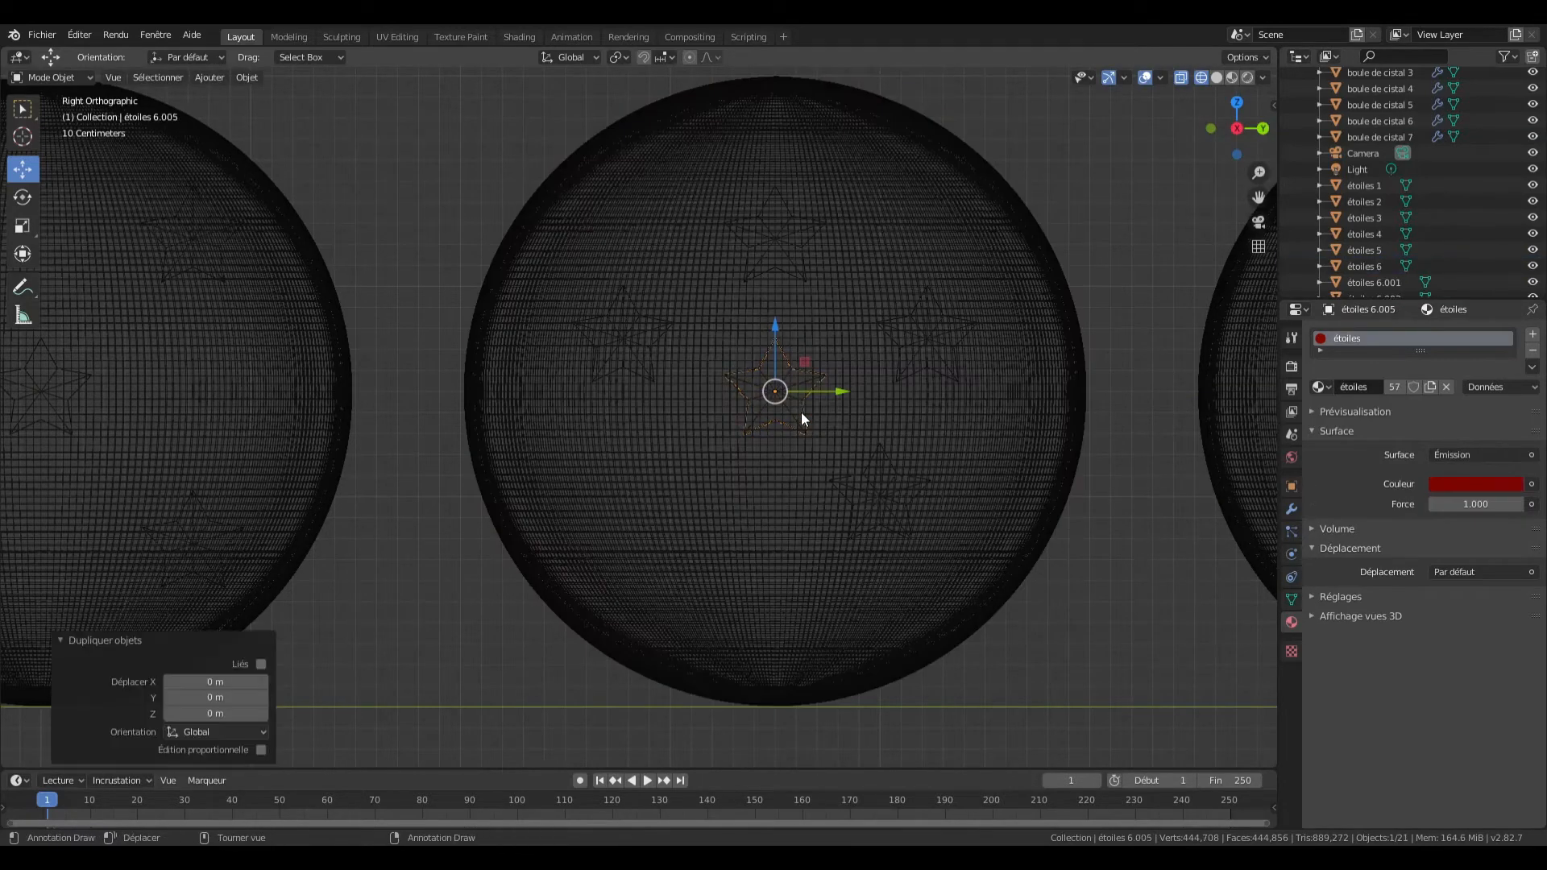
pyautogui.write('-0.5')
pyautogui.press('Return')
pyautogui.write('gy-0.5')
pyautogui.press('Return')
# Step: Join étoiles 6 through étoiles 6.005 into a single object
pyautogui.click(1367, 267)
pyautogui.scroll(-3, 1368, 267)
pyautogui.keyDown('shift'); pyautogui.click(1368, 266); pyautogui.keyUp('shift')
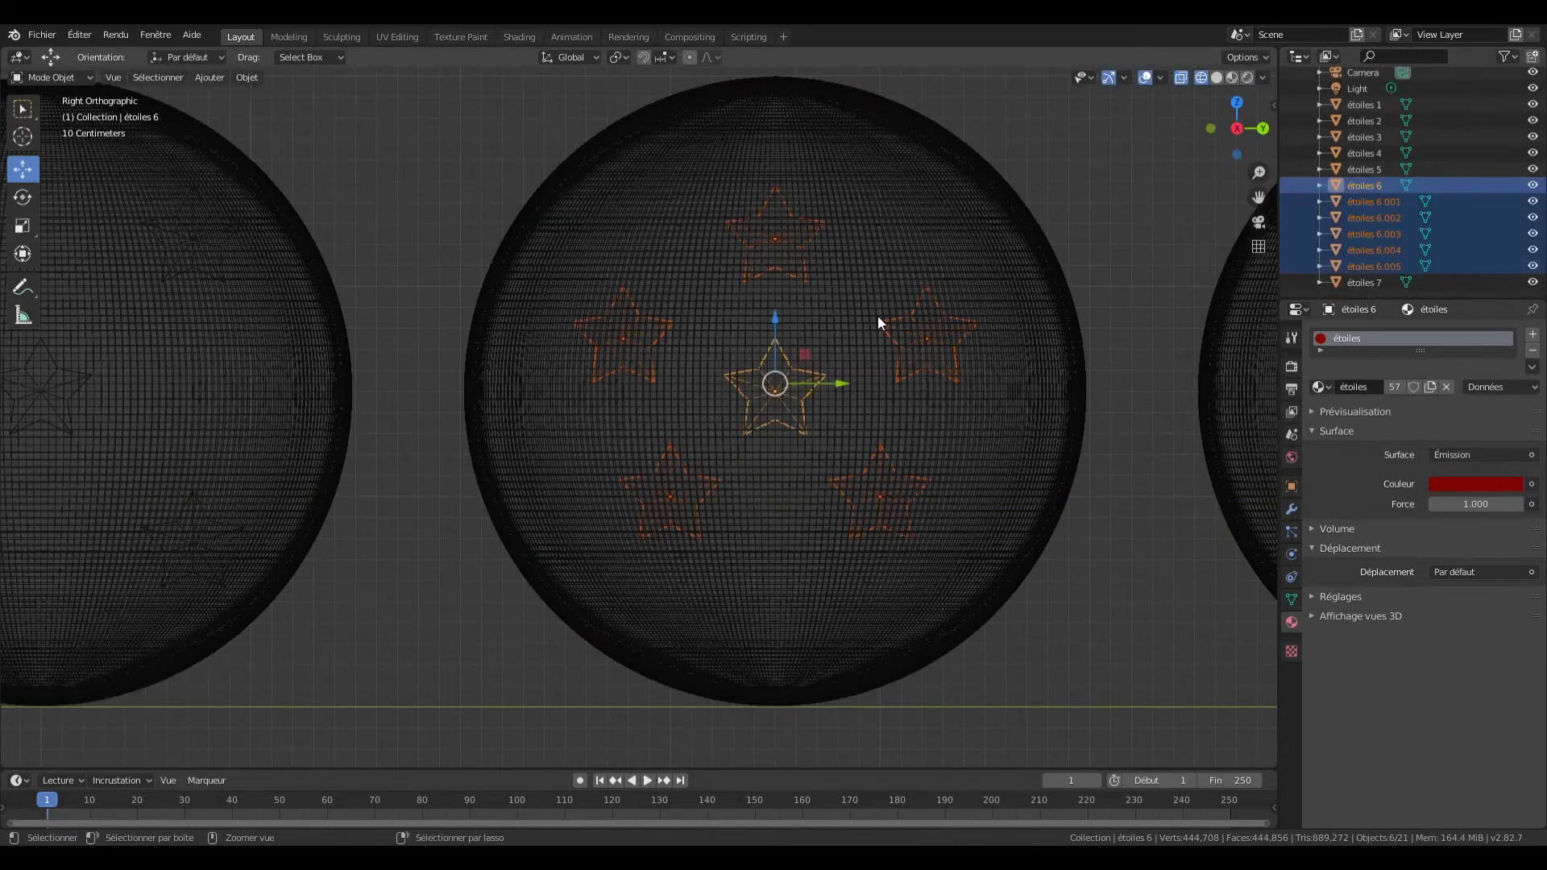
pyautogui.hotkey('ctrl', 'j')
# Step: Duplicate the seventh ball's star étoiles 7 and move the copy about 0.72 m up along Z
pyautogui.scroll(-2, 877, 316)
pyautogui.click(1235, 401)
pyautogui.keyDown('shift'); pyautogui.moveTo(1235, 402); pyautogui.dragTo(814, 427); pyautogui.keyUp('shift')
pyautogui.keyDown('shift'); pyautogui.moveTo(814, 427); pyautogui.dragTo(916, 423, button='middle'); pyautogui.keyUp('shift')
pyautogui.scroll(2, 916, 423)
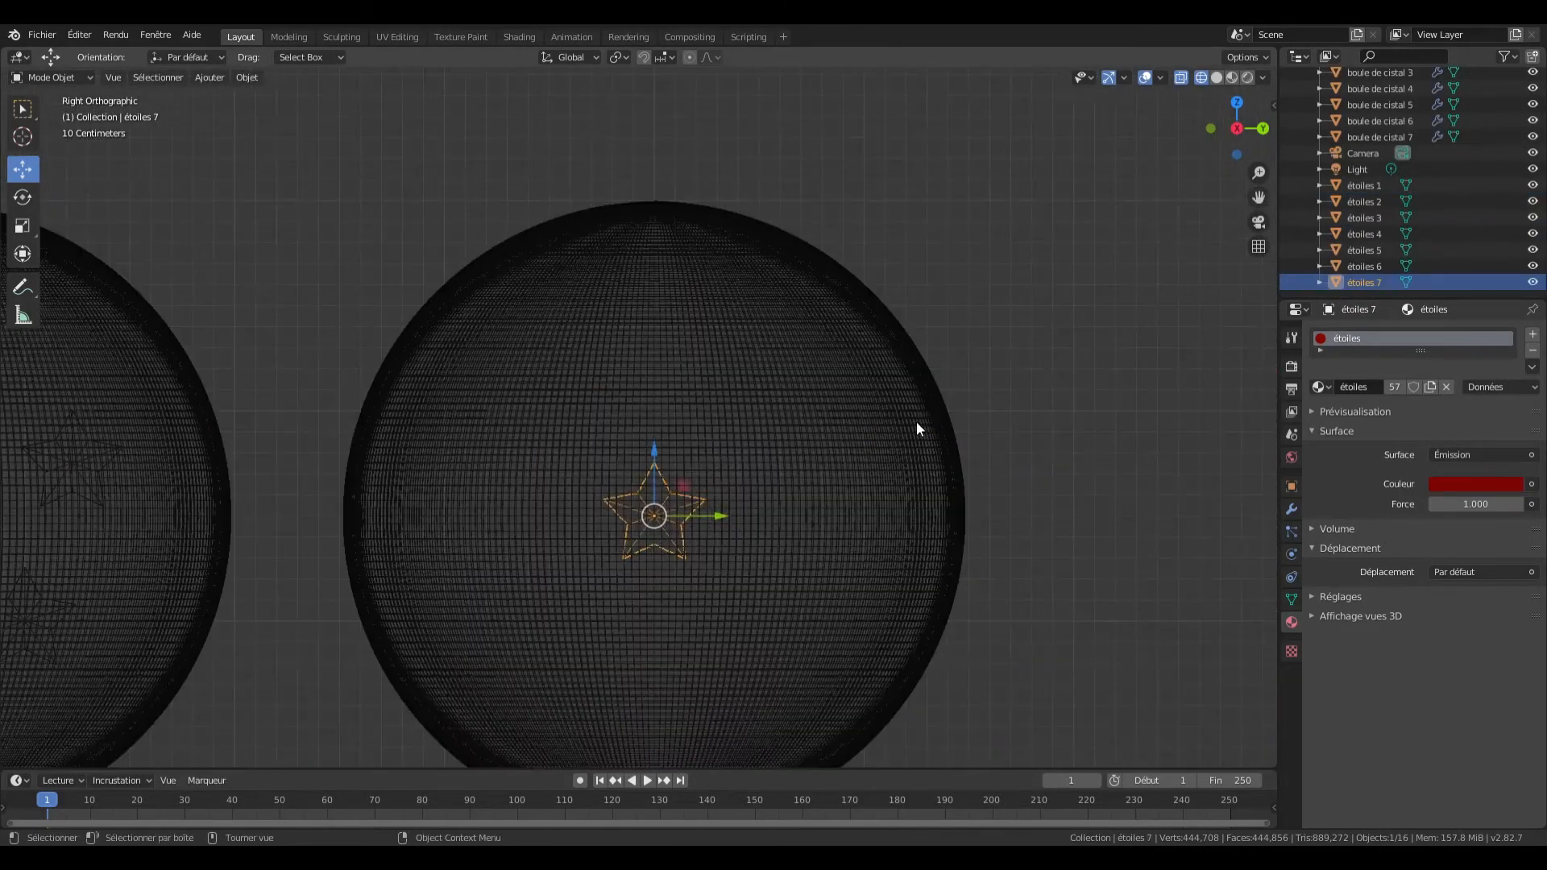
pyautogui.hotkey('shift', 'd')
pyautogui.press('Return')
# Step: Duplicate the centre star étoiles 7 and move the copy about 0.72 m down along Z
pyautogui.click(684, 520)
pyautogui.click(683, 521)
pyautogui.scroll(-2, 736, 457)
pyautogui.hotkey('shift', 'd')
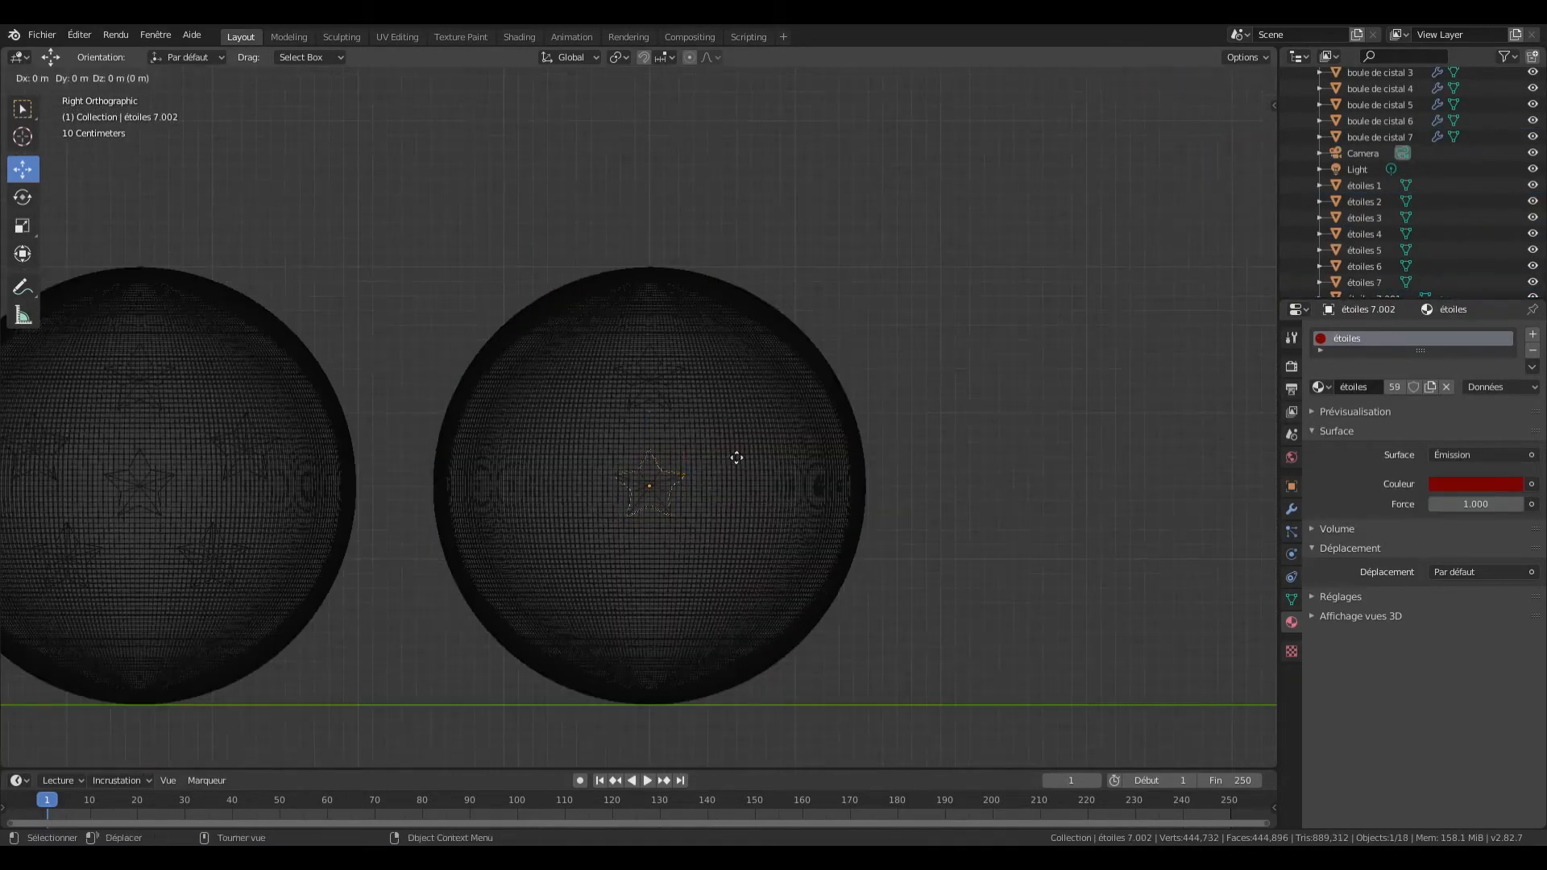
pyautogui.press('Return')
pyautogui.write('gy-0.72')
pyautogui.press('Return')
# Step: Duplicate the centre star étoiles 7 and move the copy 0.725 m along Y and 0.25 m up along Z
pyautogui.click(687, 497)
pyautogui.click(698, 497)
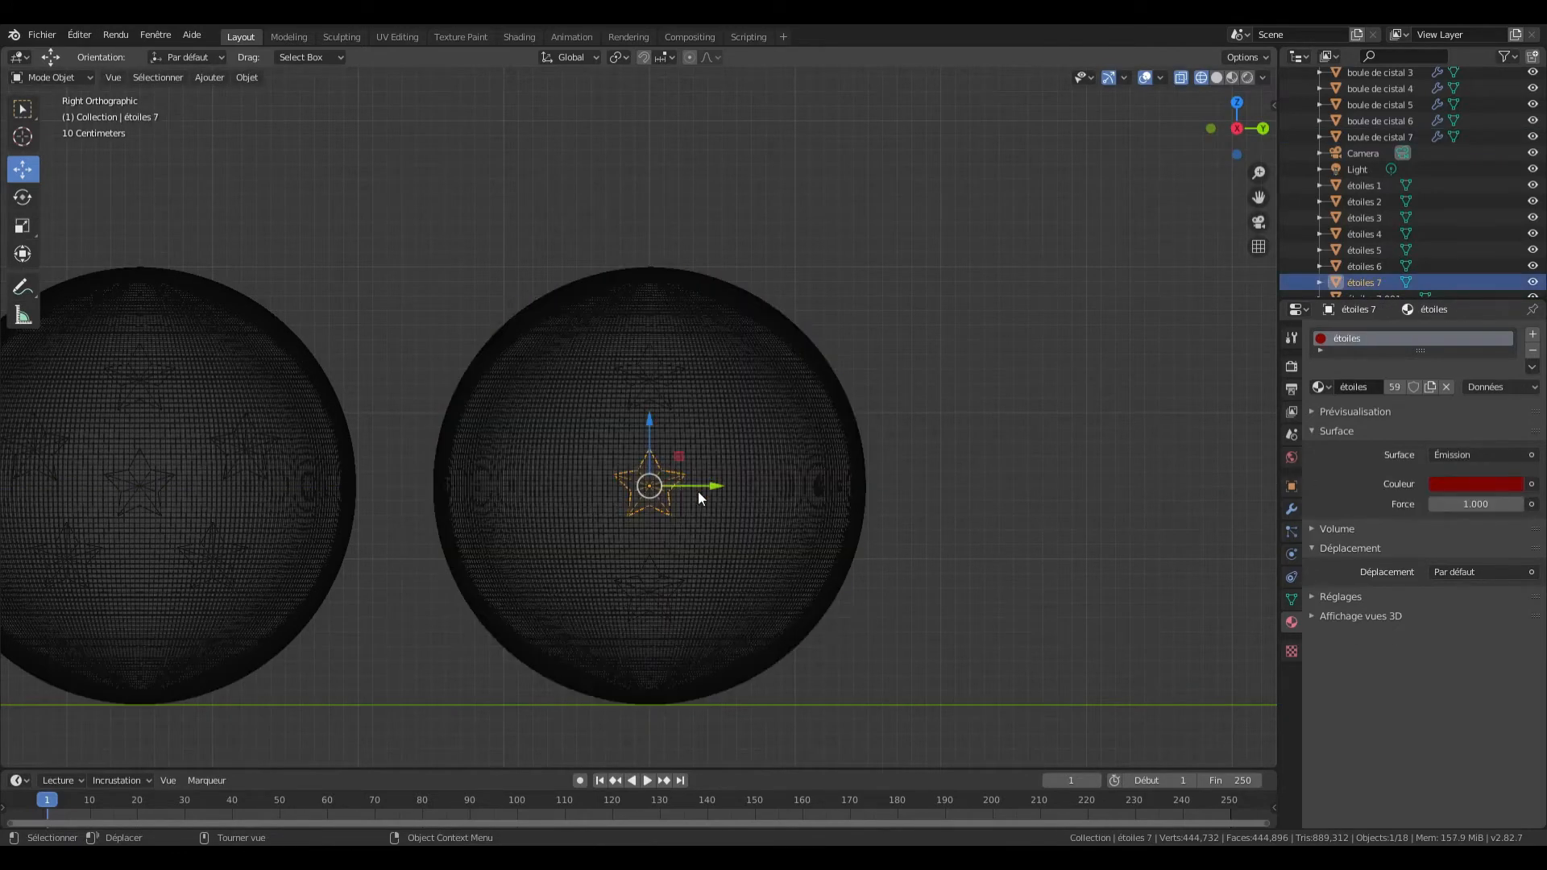
pyautogui.scroll(2, 706, 500)
pyautogui.hotkey('shift', 'd')
pyautogui.press('Return')
pyautogui.press('g')
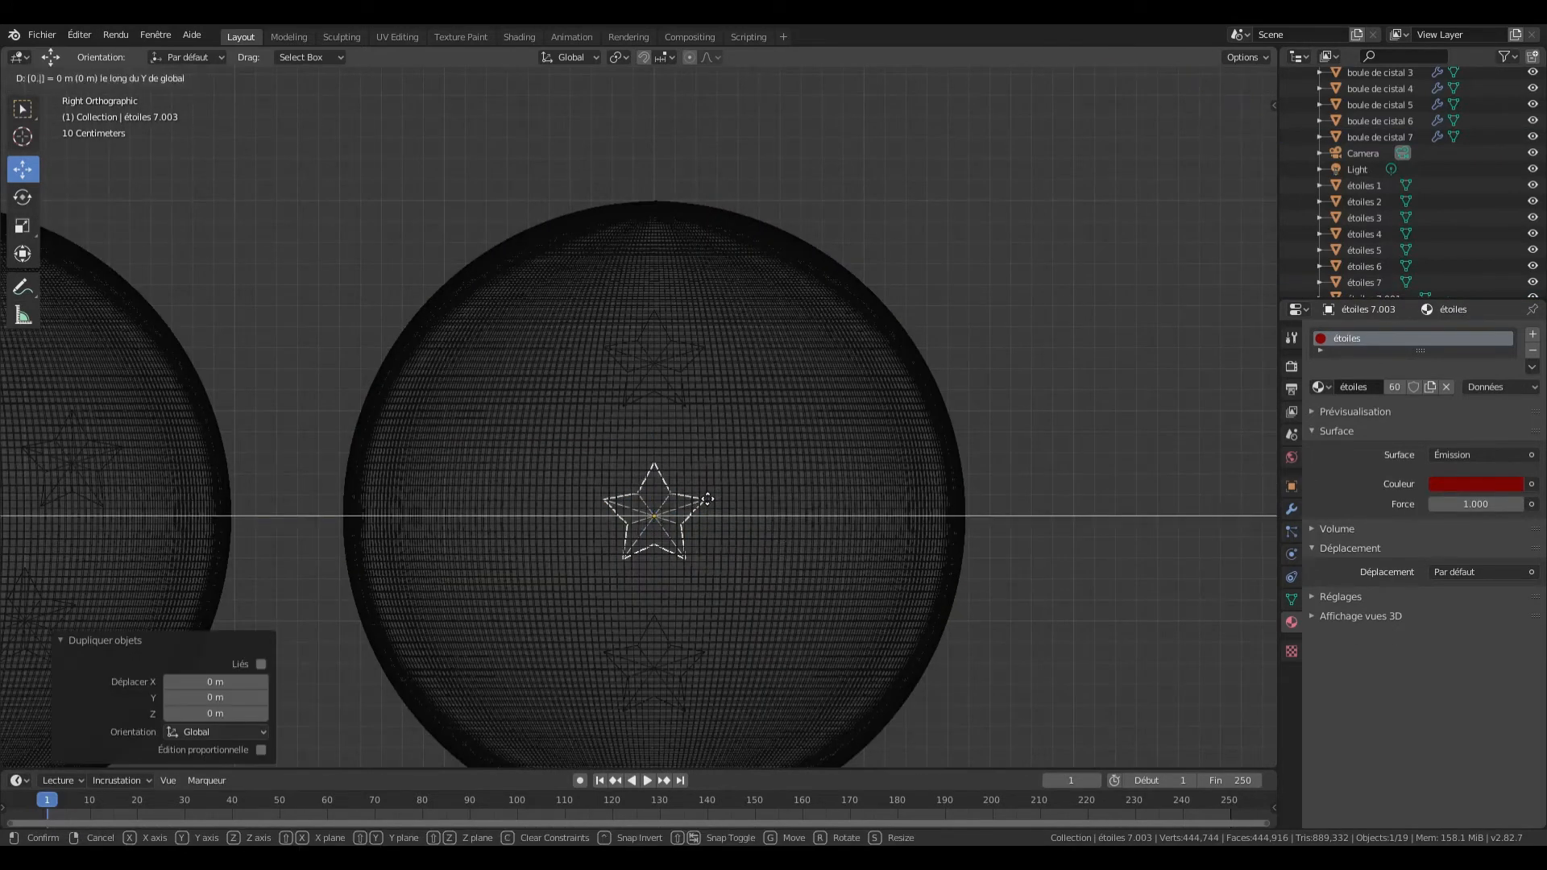
pyautogui.write('0.725')
pyautogui.press('Return')
pyautogui.hotkey('ctrl', 'z')
pyautogui.write('gy0.725')
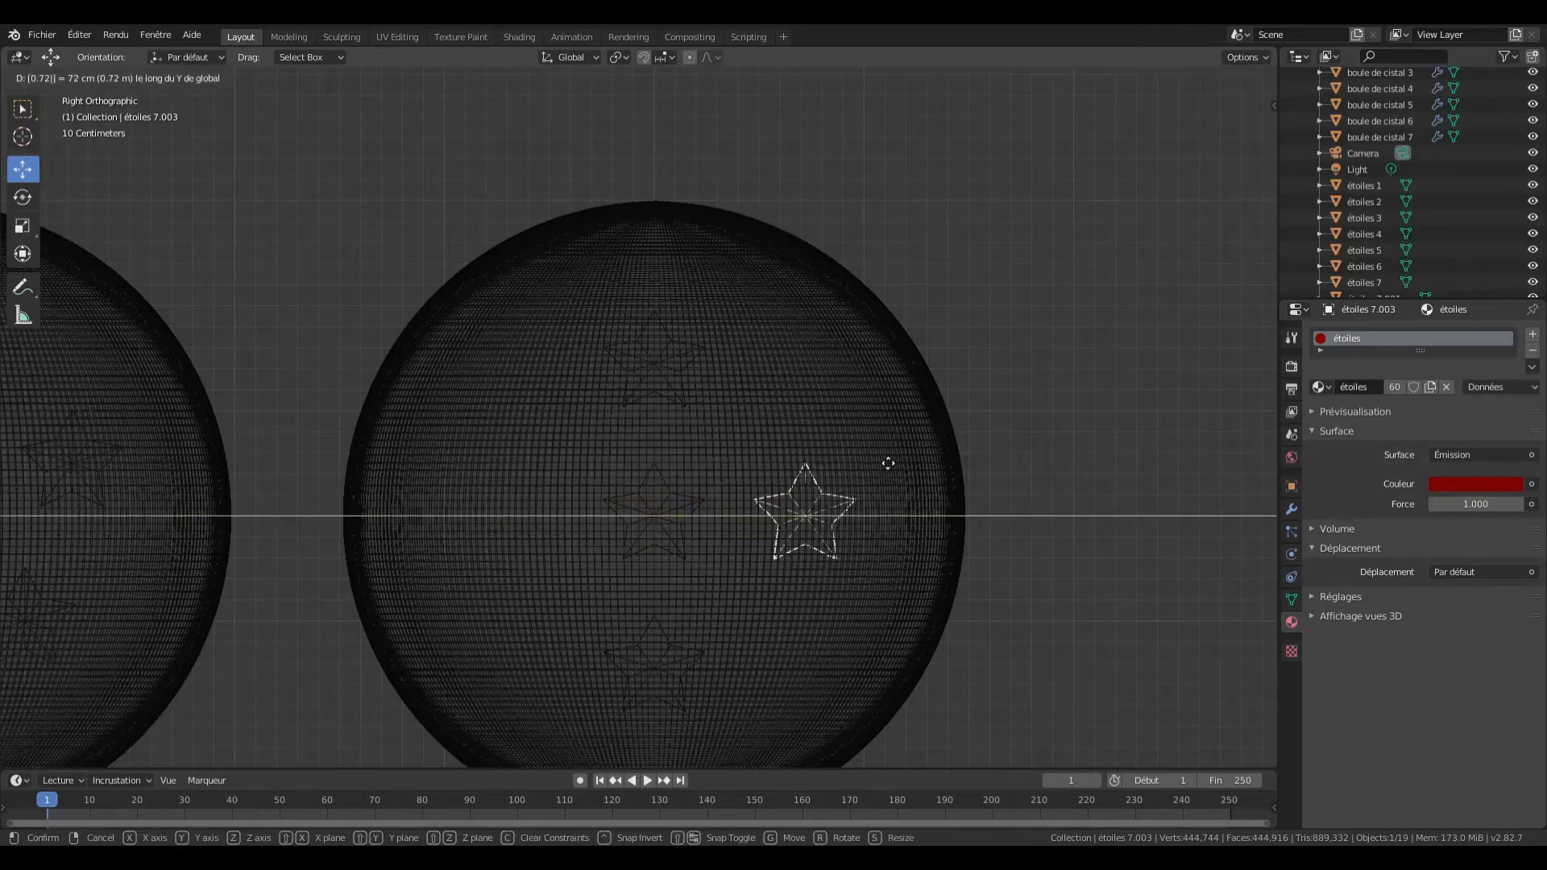
pyautogui.press('Return')
pyautogui.write('gz0.25')
pyautogui.press('Return')
# Step: Duplicate the centre star étoiles 7 and move the copy 0.725 m along Y and -0.25 m along Z
pyautogui.click(681, 530)
pyautogui.click(680, 529)
pyautogui.hotkey('shift', 'd')
pyautogui.press('Return')
pyautogui.write('g')
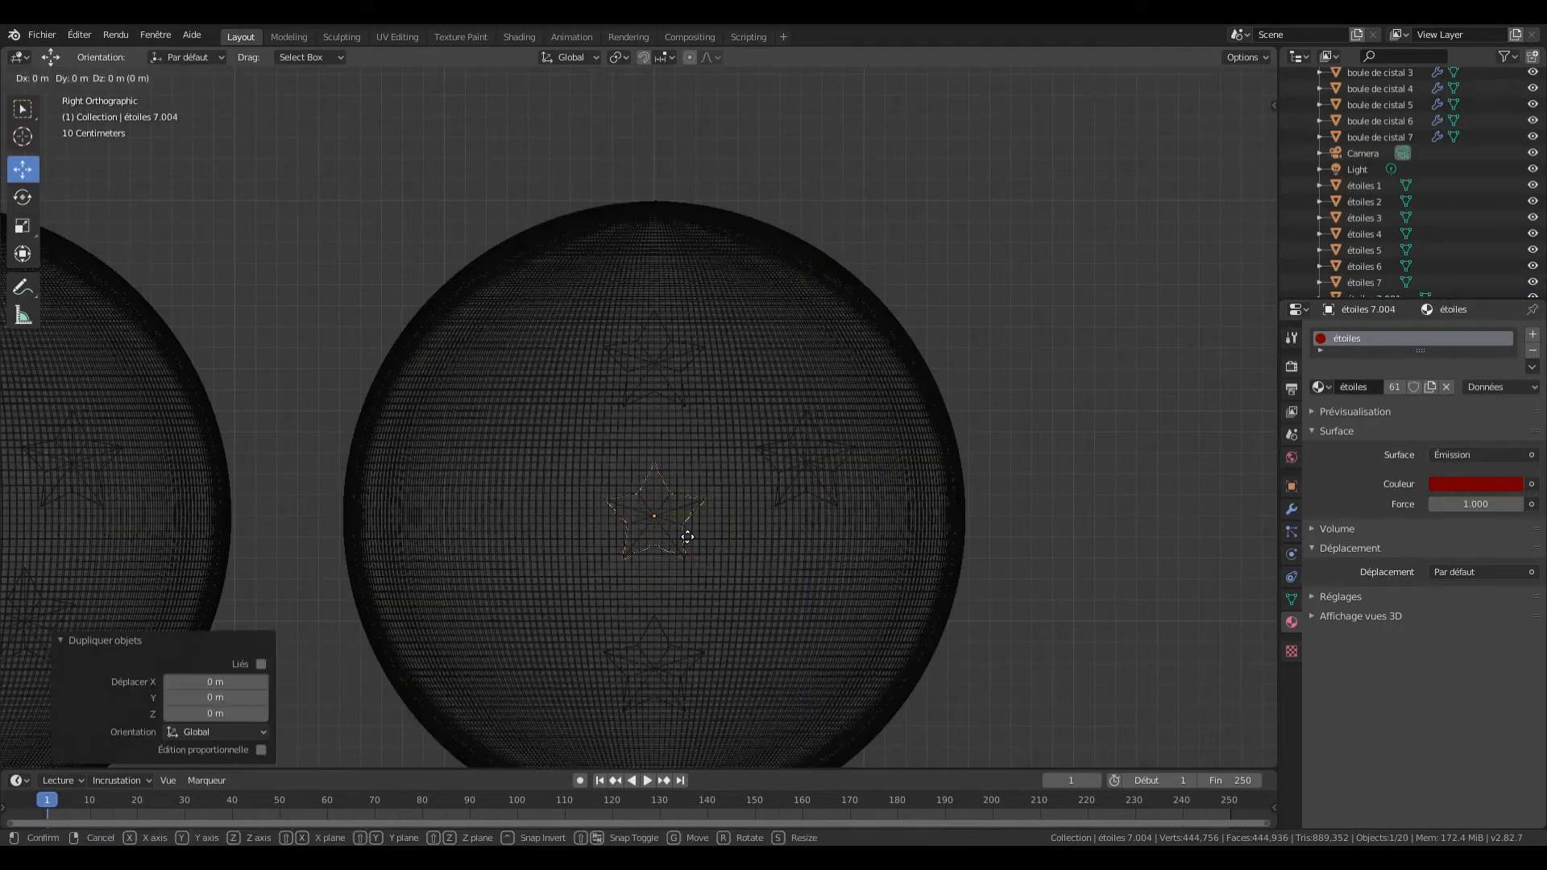
pyautogui.write('y0.725')
pyautogui.press('Return')
pyautogui.write('gz0.25')
pyautogui.press('Return')
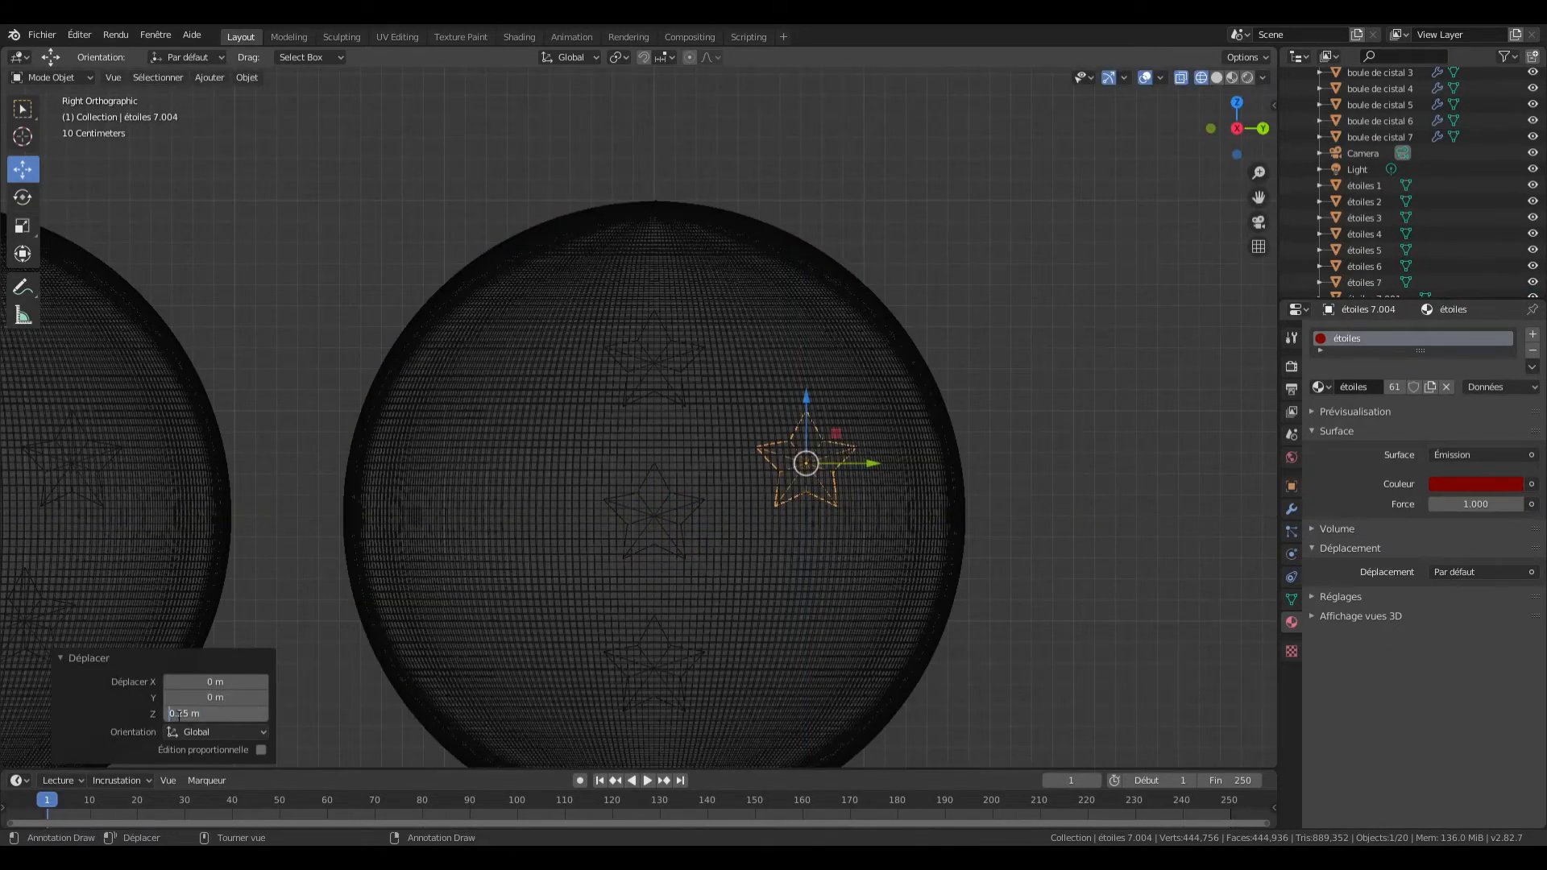
# Step: Duplicate the centre star étoiles 7 and move the copy about -0.72 m along Y
pyautogui.click(650, 543)
pyautogui.hotkey('shift', 'd')
pyautogui.press('Return')
pyautogui.write('g')
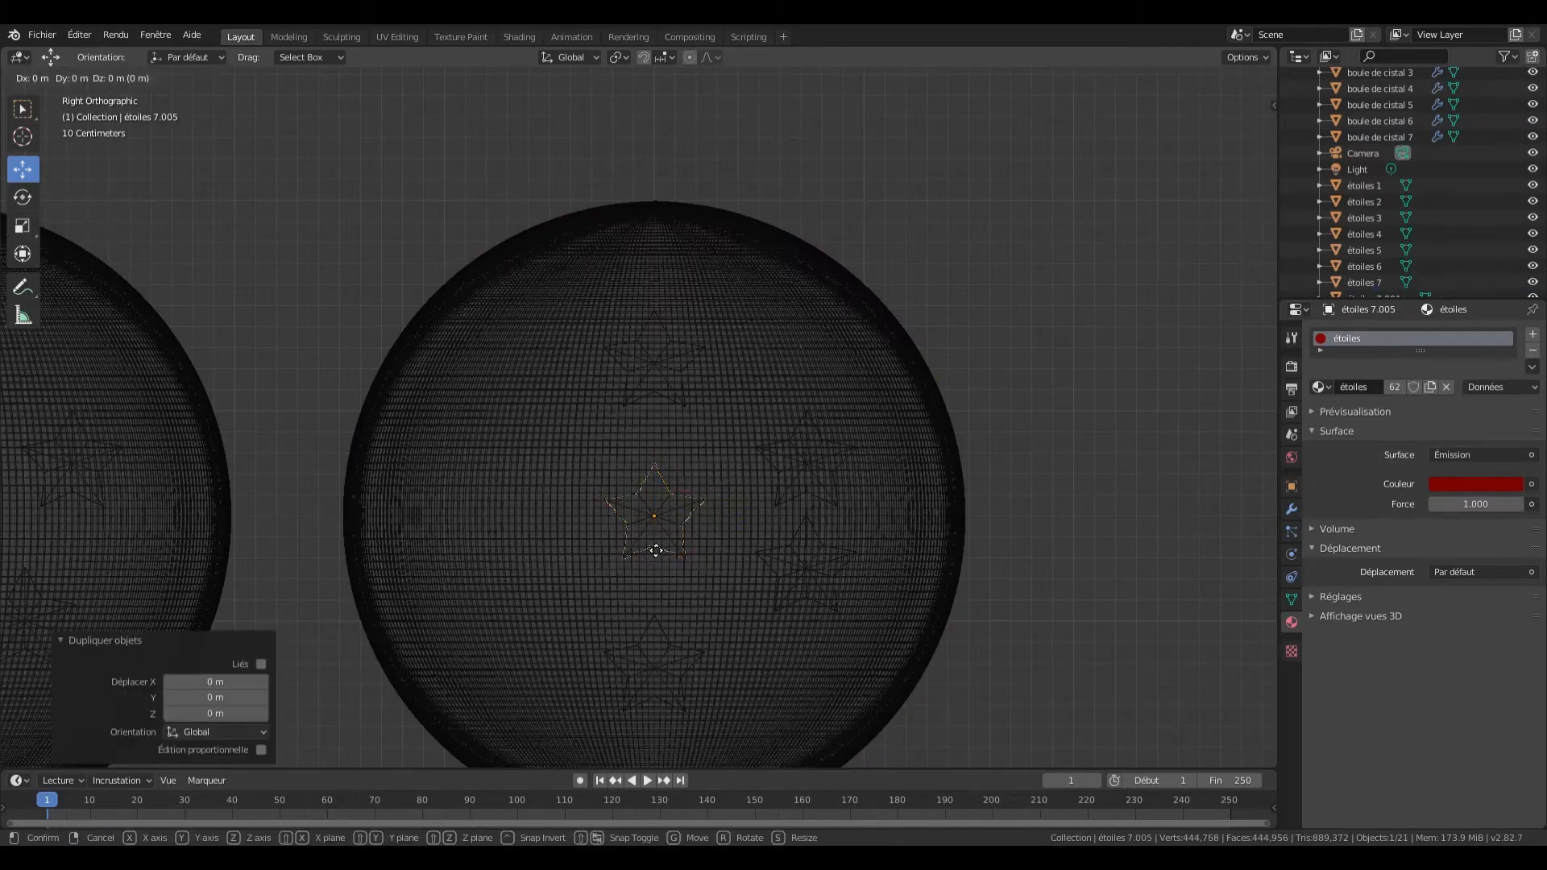
pyautogui.write('-0.7')
pyautogui.press('Return')
# Step: Duplicate the star étoiles 7.005 and offset the pair along Z, one 0.25 m up and étoiles 7.005 0.25 m down
pyautogui.hotkey('shift', 'd')
pyautogui.press('Return')
pyautogui.write('gz0.25')
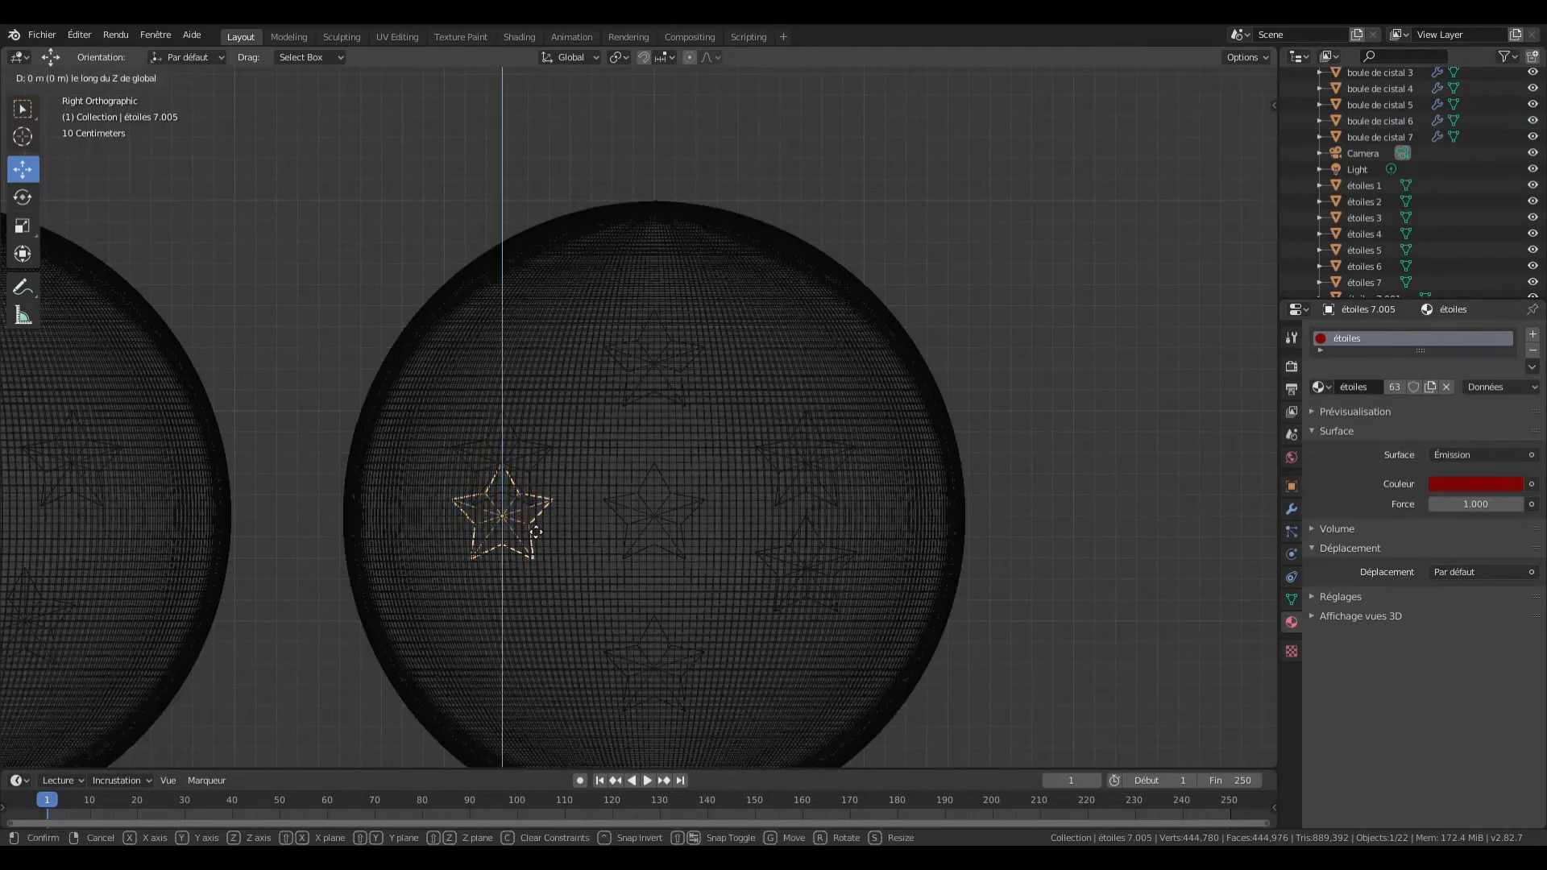
pyautogui.press('Return')
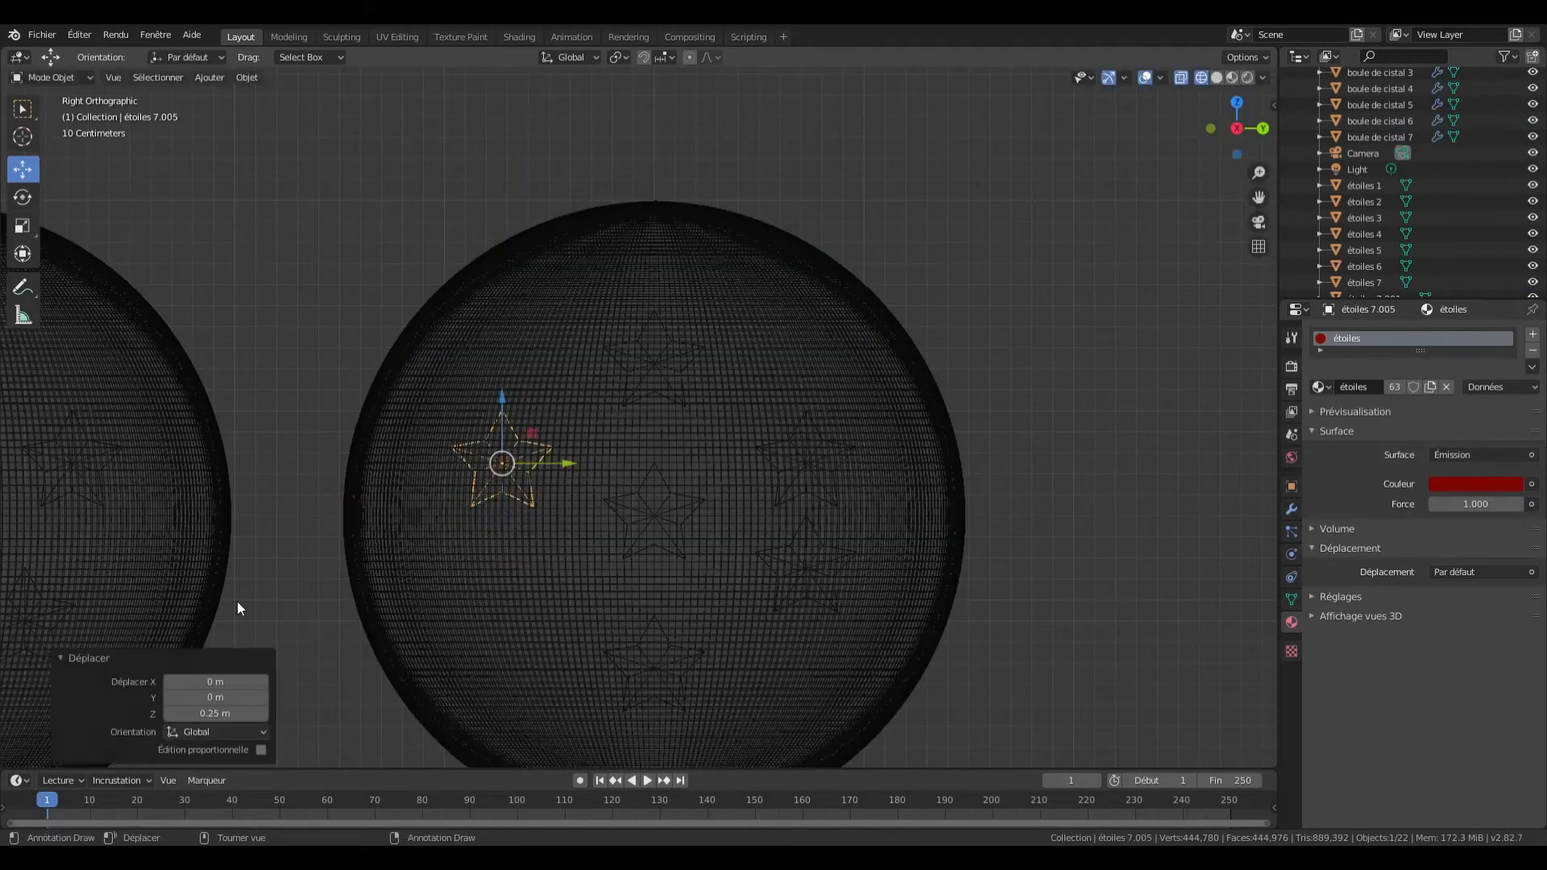
# Step: Move the two upper side stars, étoiles 7.006 and étoiles 7.003, up 0.1225 m along Z
pyautogui.click(528, 456)
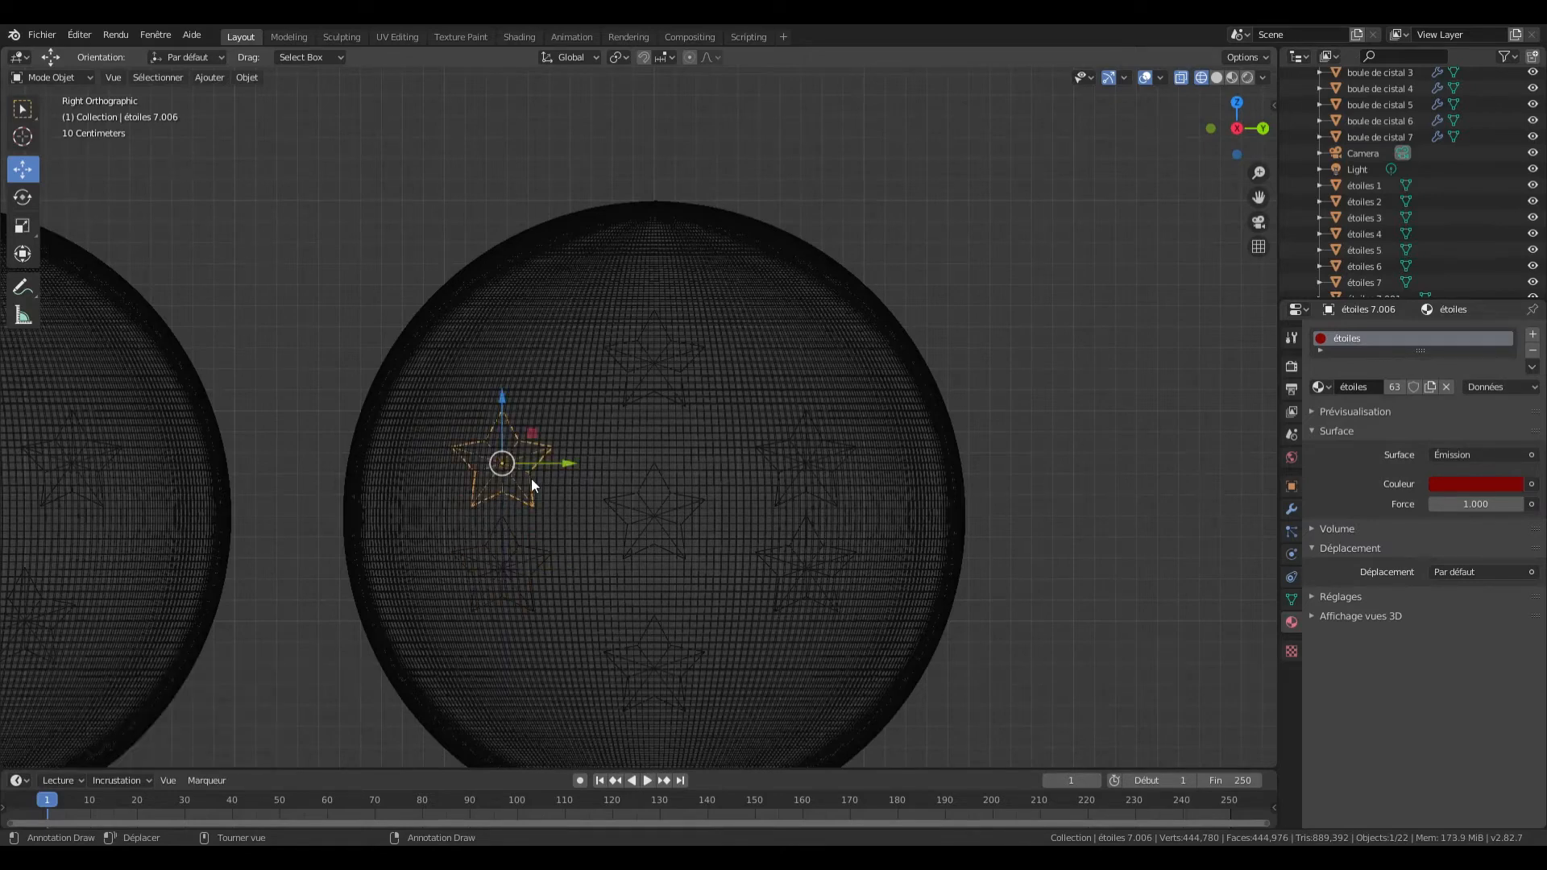
pyautogui.press('g')
pyautogui.press('z')
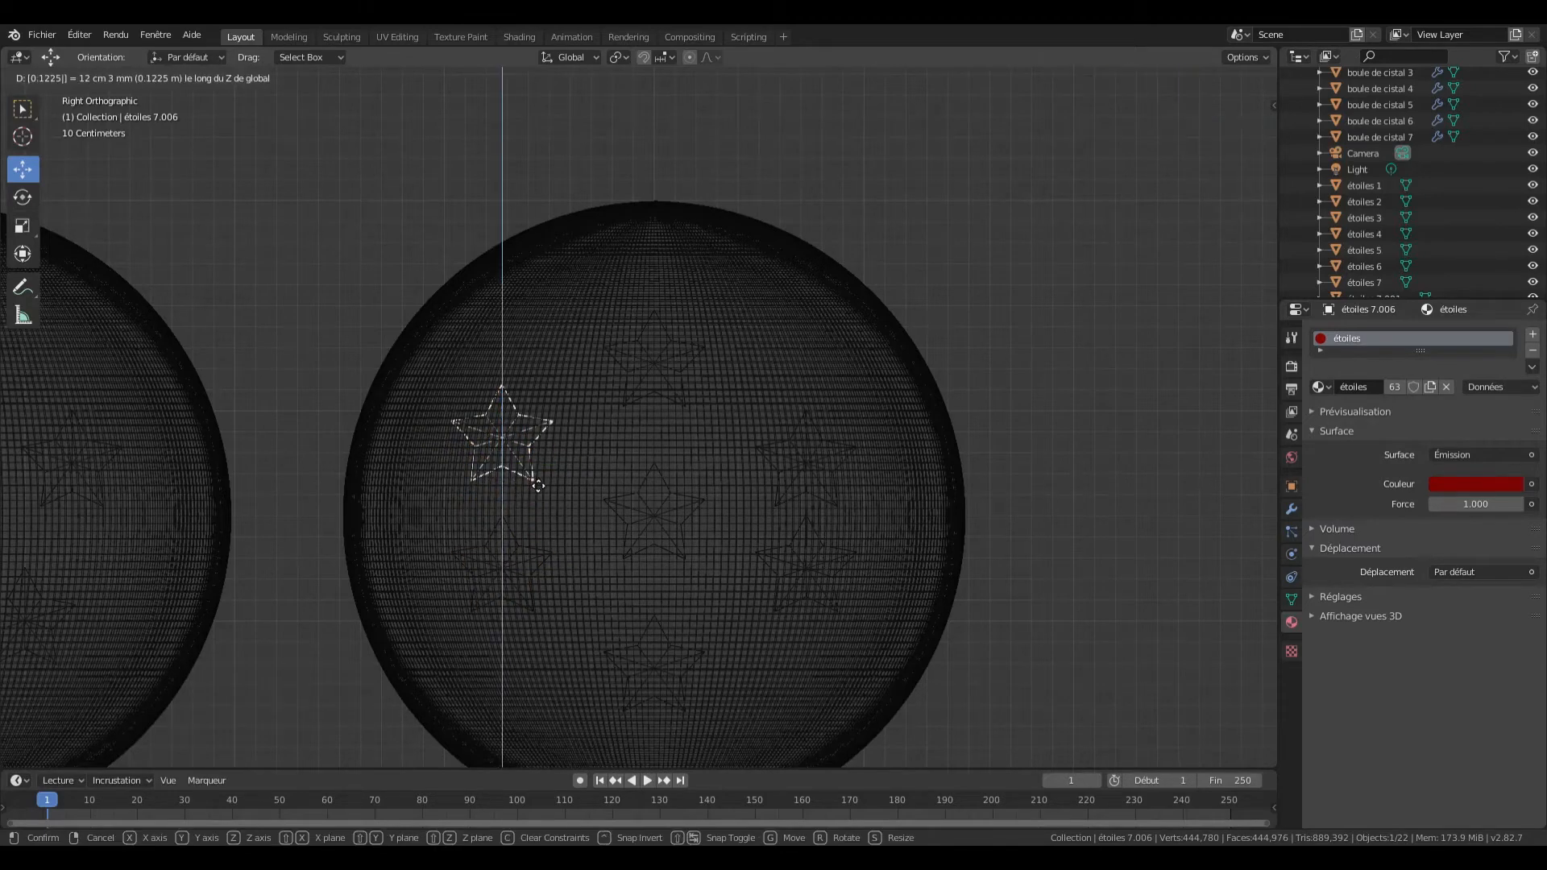
pyautogui.press('Return')
pyautogui.click(800, 481)
pyautogui.press('g')
pyautogui.press('z')
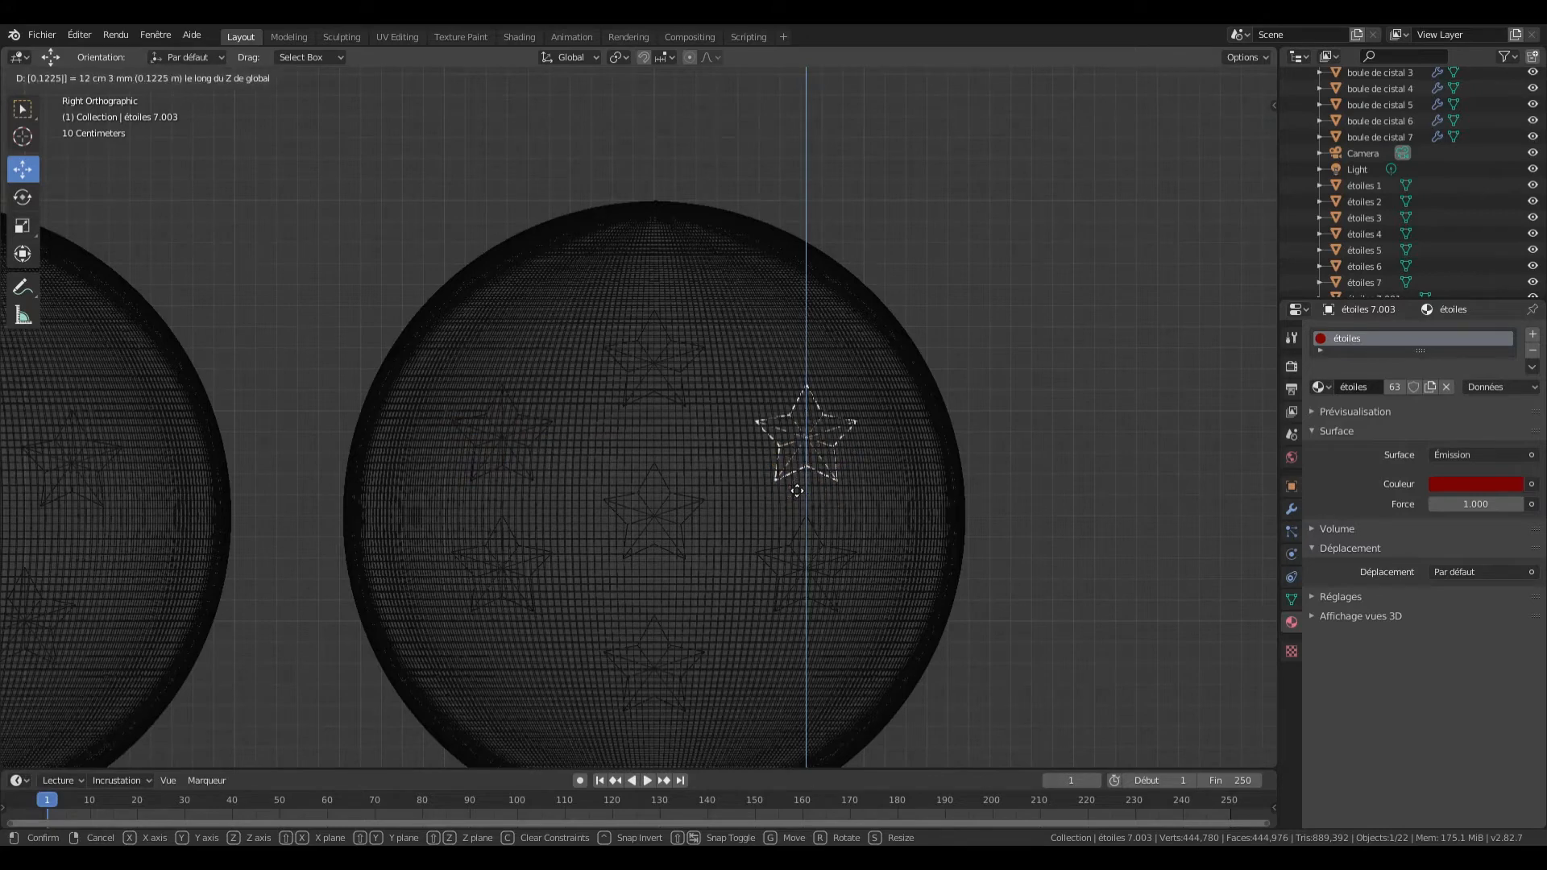
pyautogui.press('Return')
# Step: Move the two lower side stars of the seventh ball -0.1225 m along Z
pyautogui.click(801, 586)
pyautogui.write('gz-0.1225')
pyautogui.press('Return')
pyautogui.click(502, 600)
pyautogui.click(501, 600)
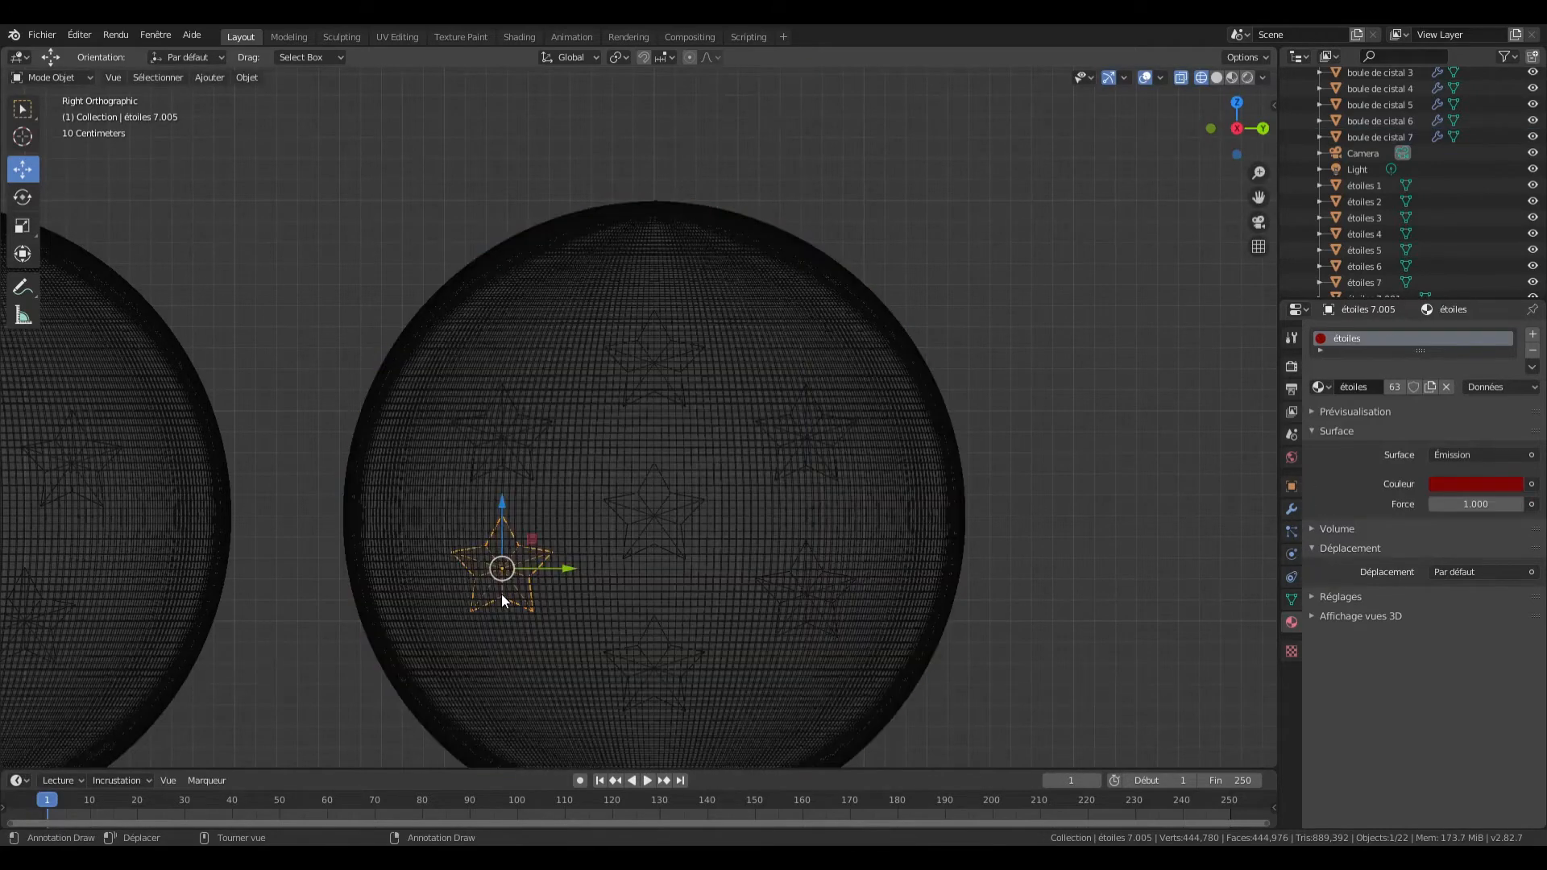
pyautogui.write('gz-0.1225')
pyautogui.press('Return')
# Step: Join étoiles 7 and all its copies into a single object
pyautogui.scroll(-3, 1365, 186)
pyautogui.click(1365, 186)
pyautogui.keyDown('shift'); pyautogui.click(1366, 282); pyautogui.keyUp('shift')
pyautogui.hotkey('ctrl', 'j')
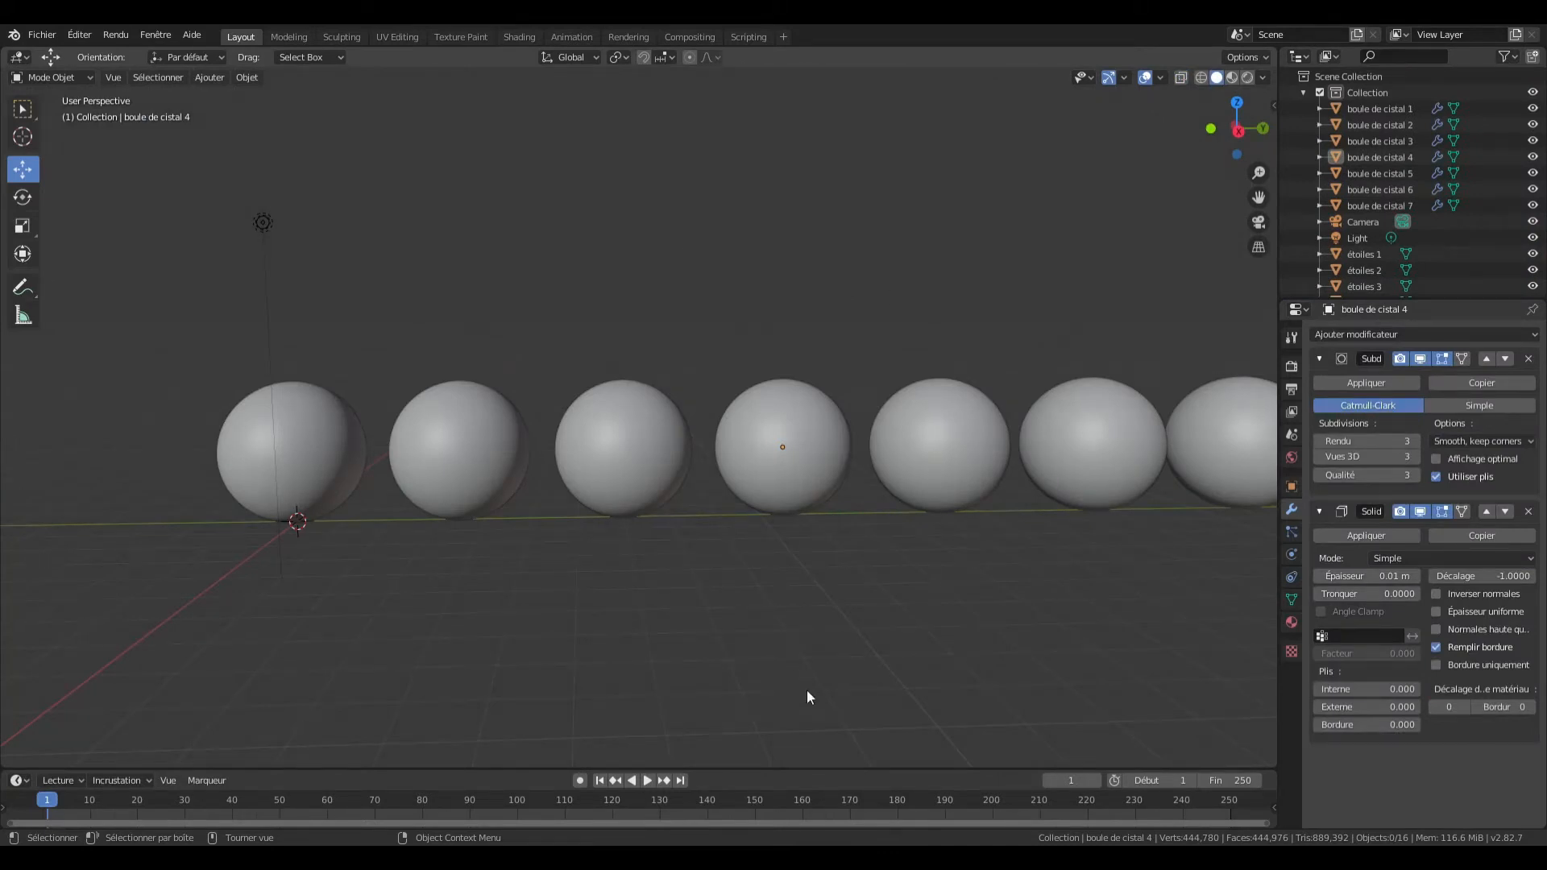
# Step: Preview the row of crystal balls in rendered shading and return to solid shading
pyautogui.press('z')
pyautogui.click(873, 535)
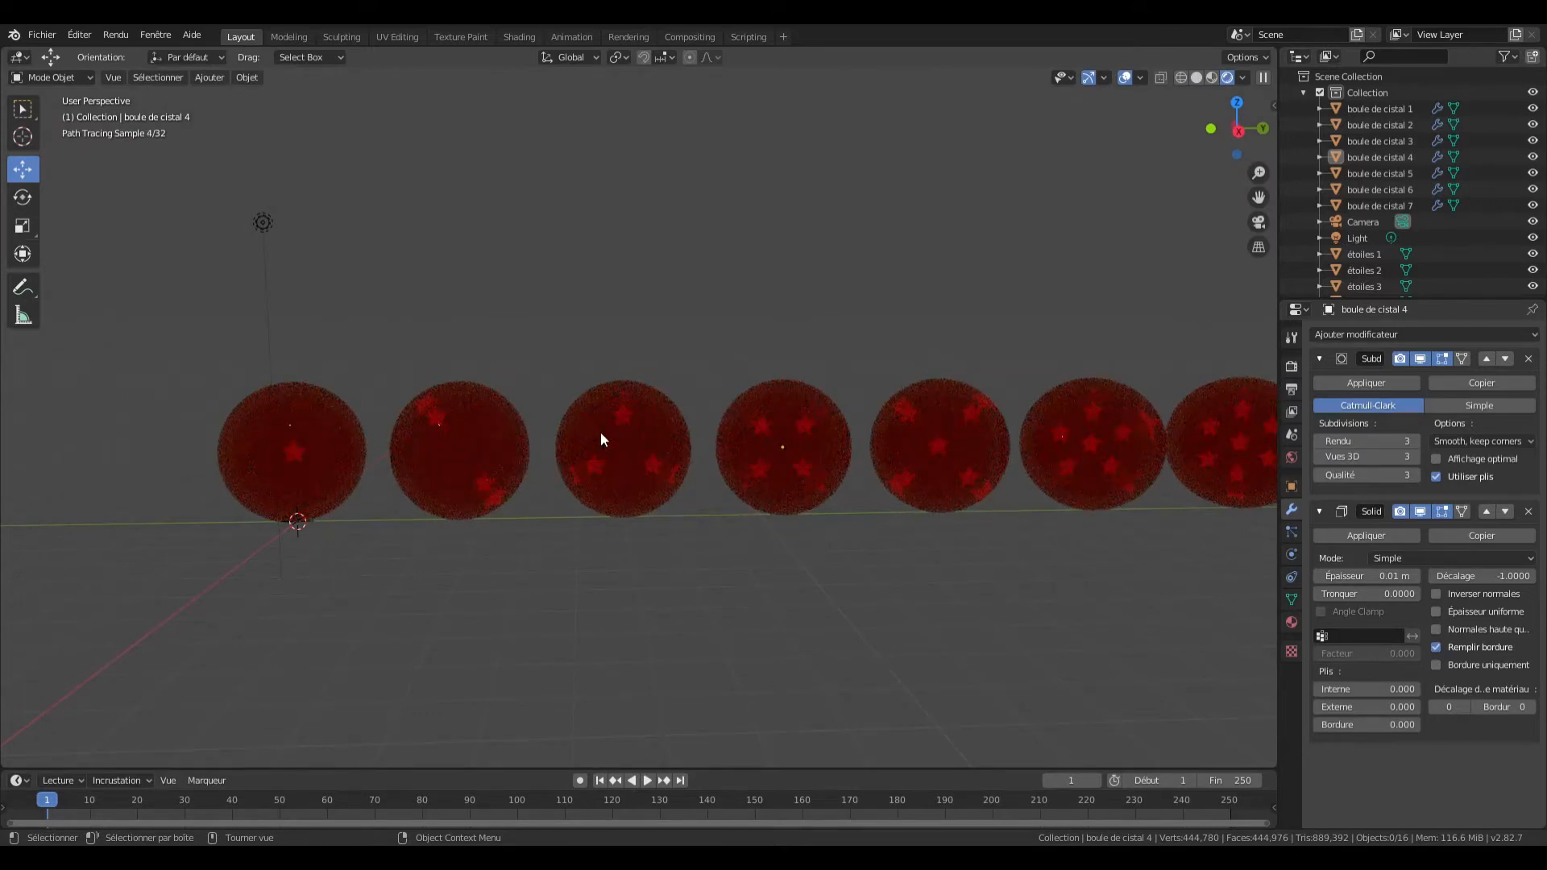
pyautogui.press('z')
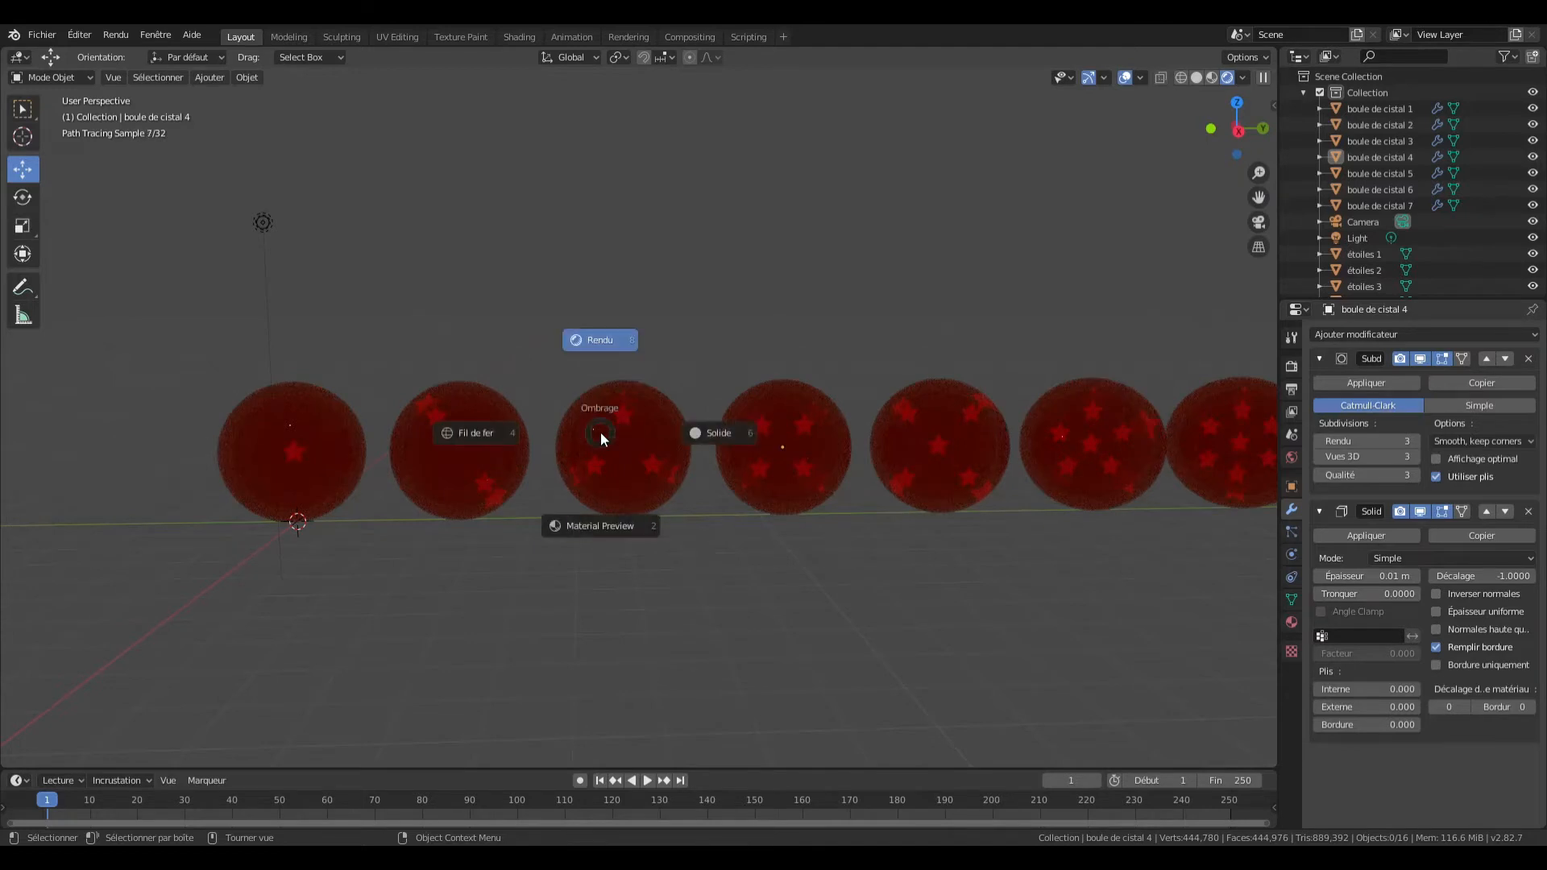
pyautogui.click(715, 435)
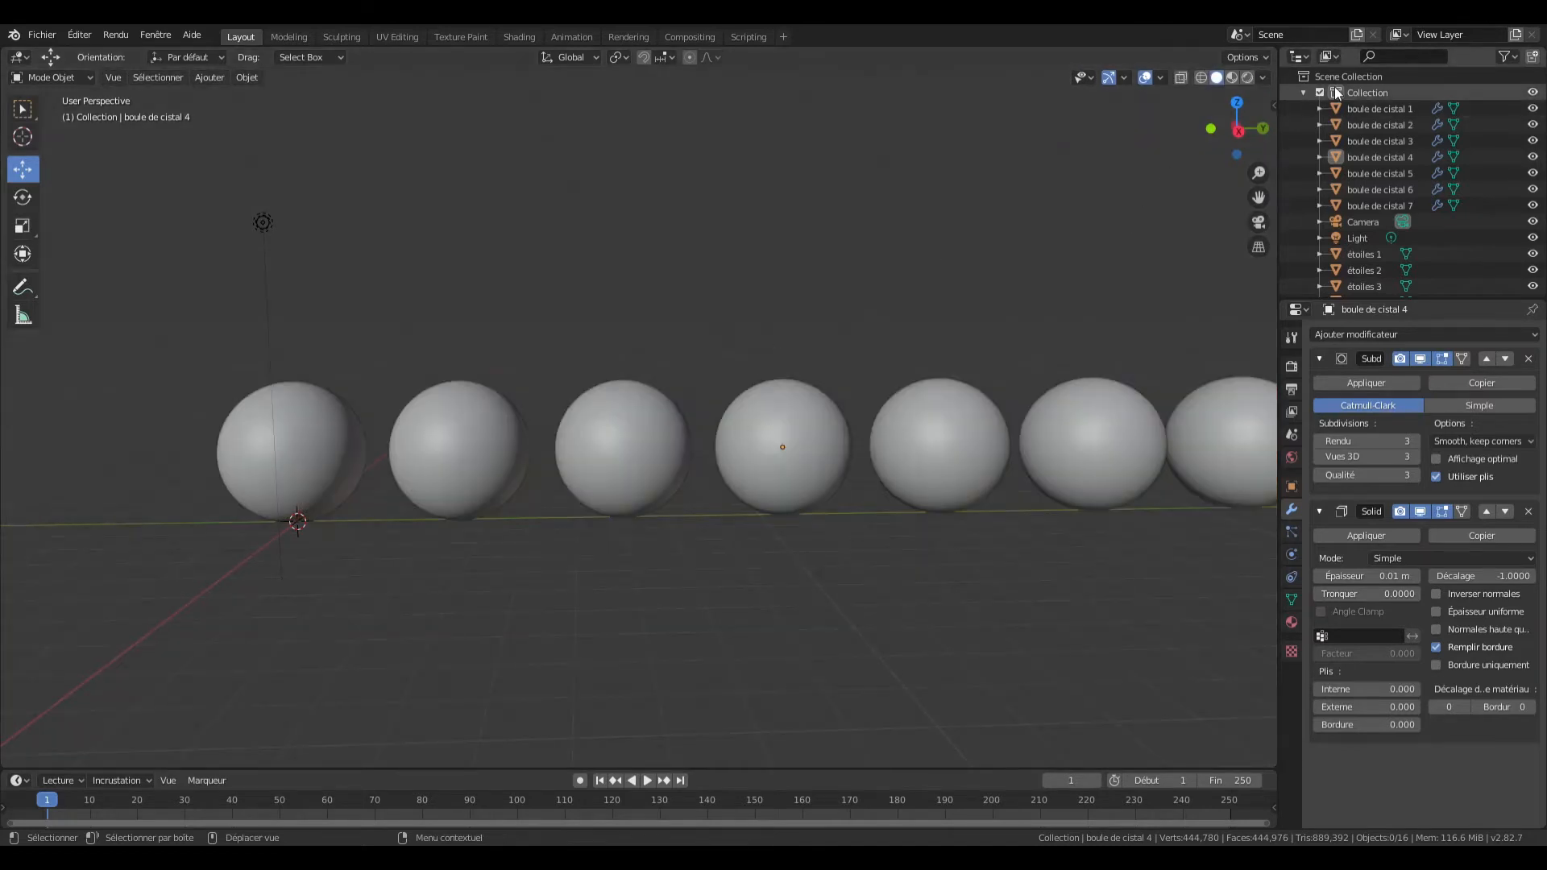
# Step: Rename the existing collection boule de cristal and create a new collection named sable
pyautogui.doubleClick(1371, 90)
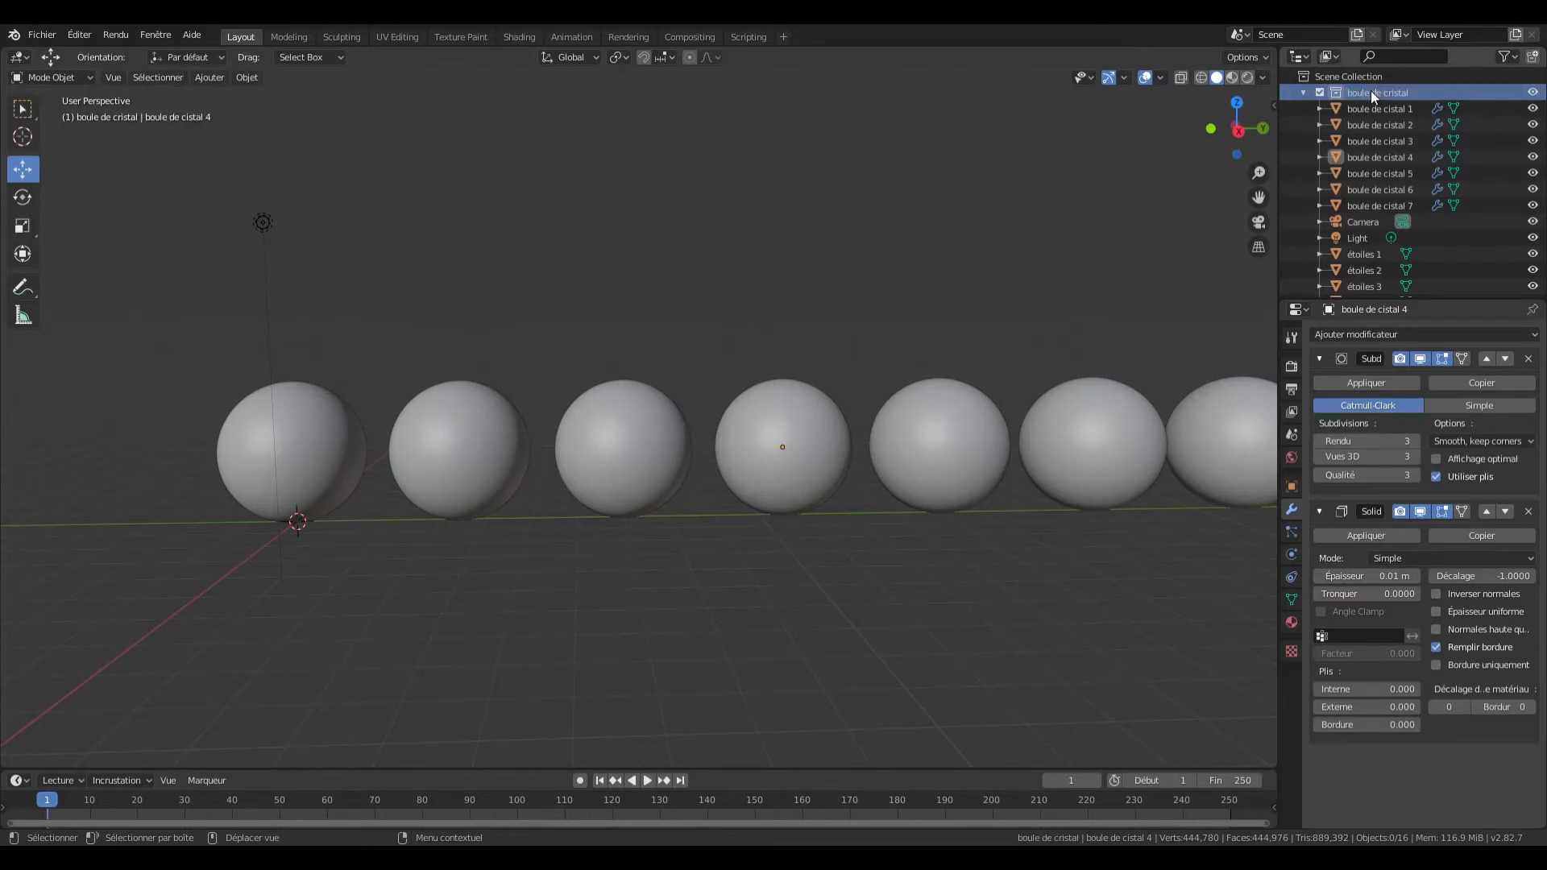
pyautogui.click(1304, 92)
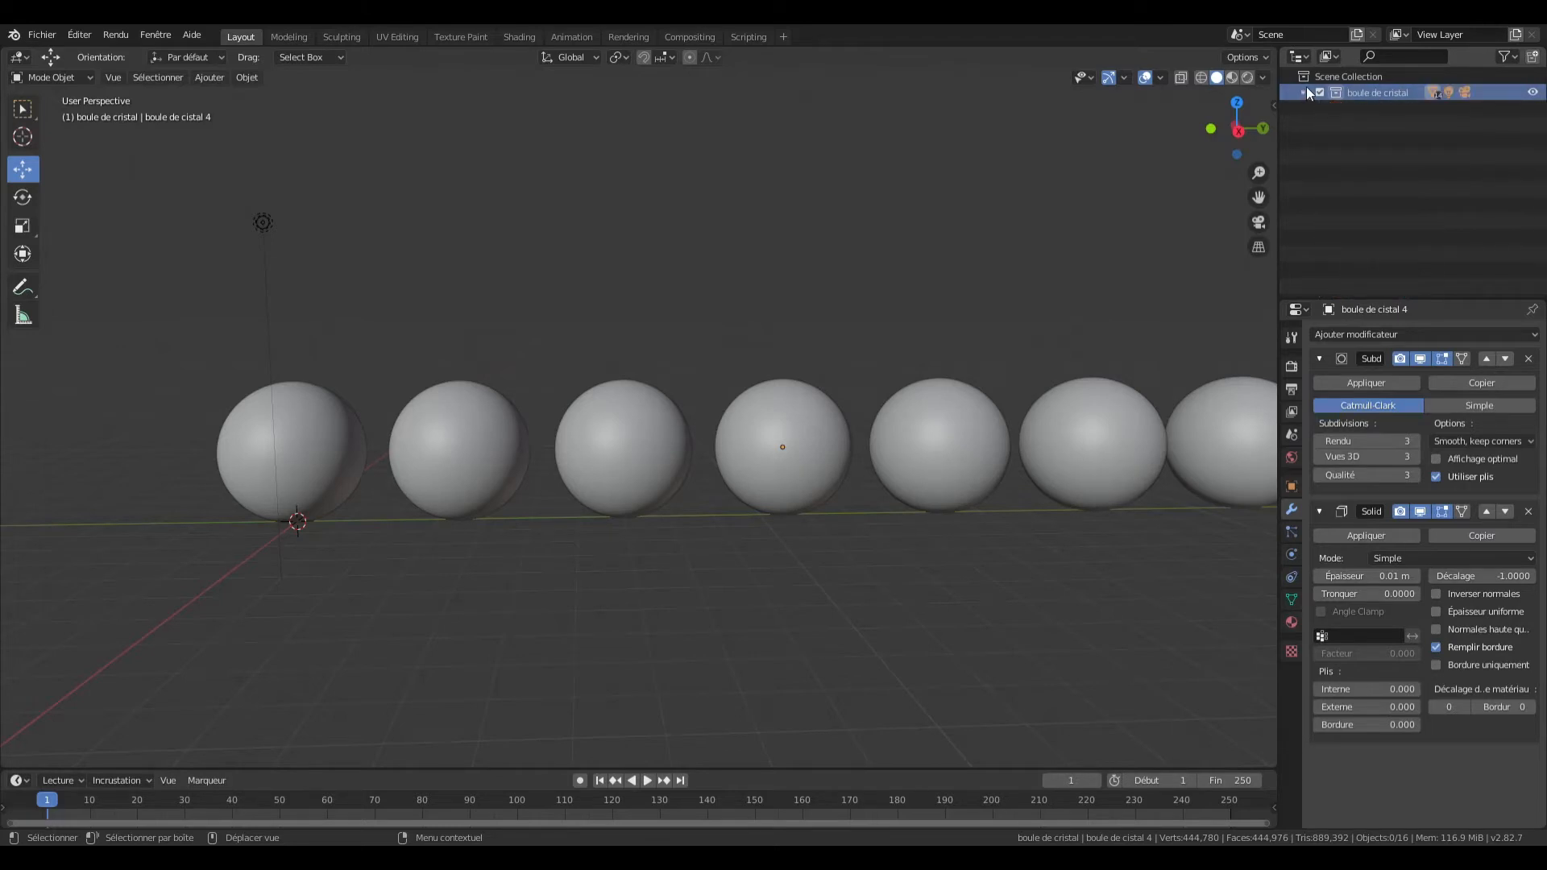
pyautogui.rightClick(1339, 143)
pyautogui.click(1340, 143)
pyautogui.doubleClick(1370, 108)
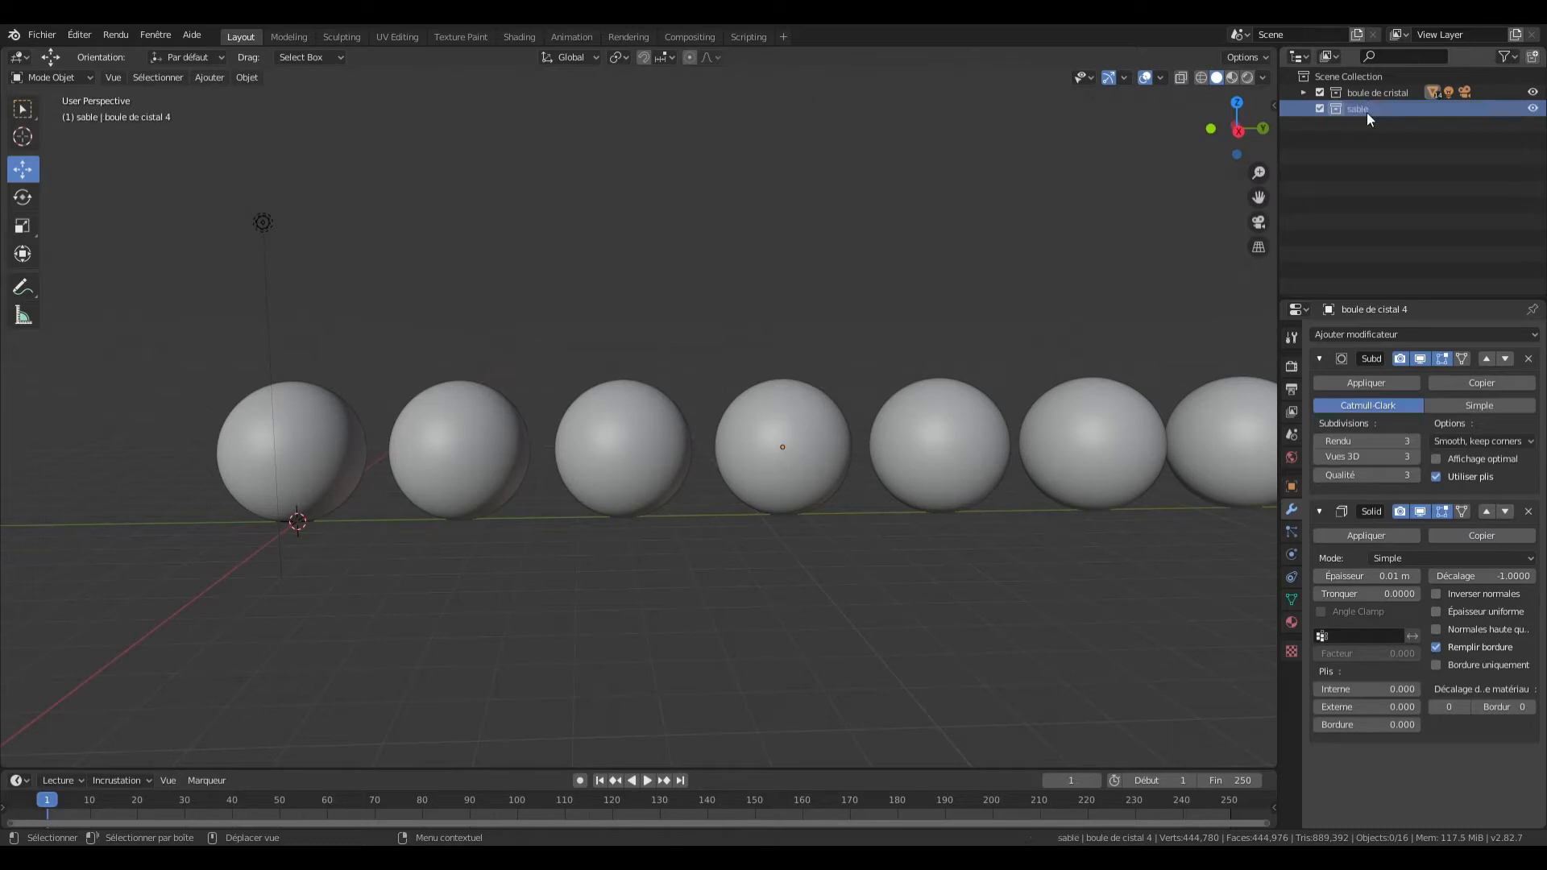
# Step: Hide the boule de cristal collection and add a plane mesh to the sable collection
pyautogui.click(1533, 92)
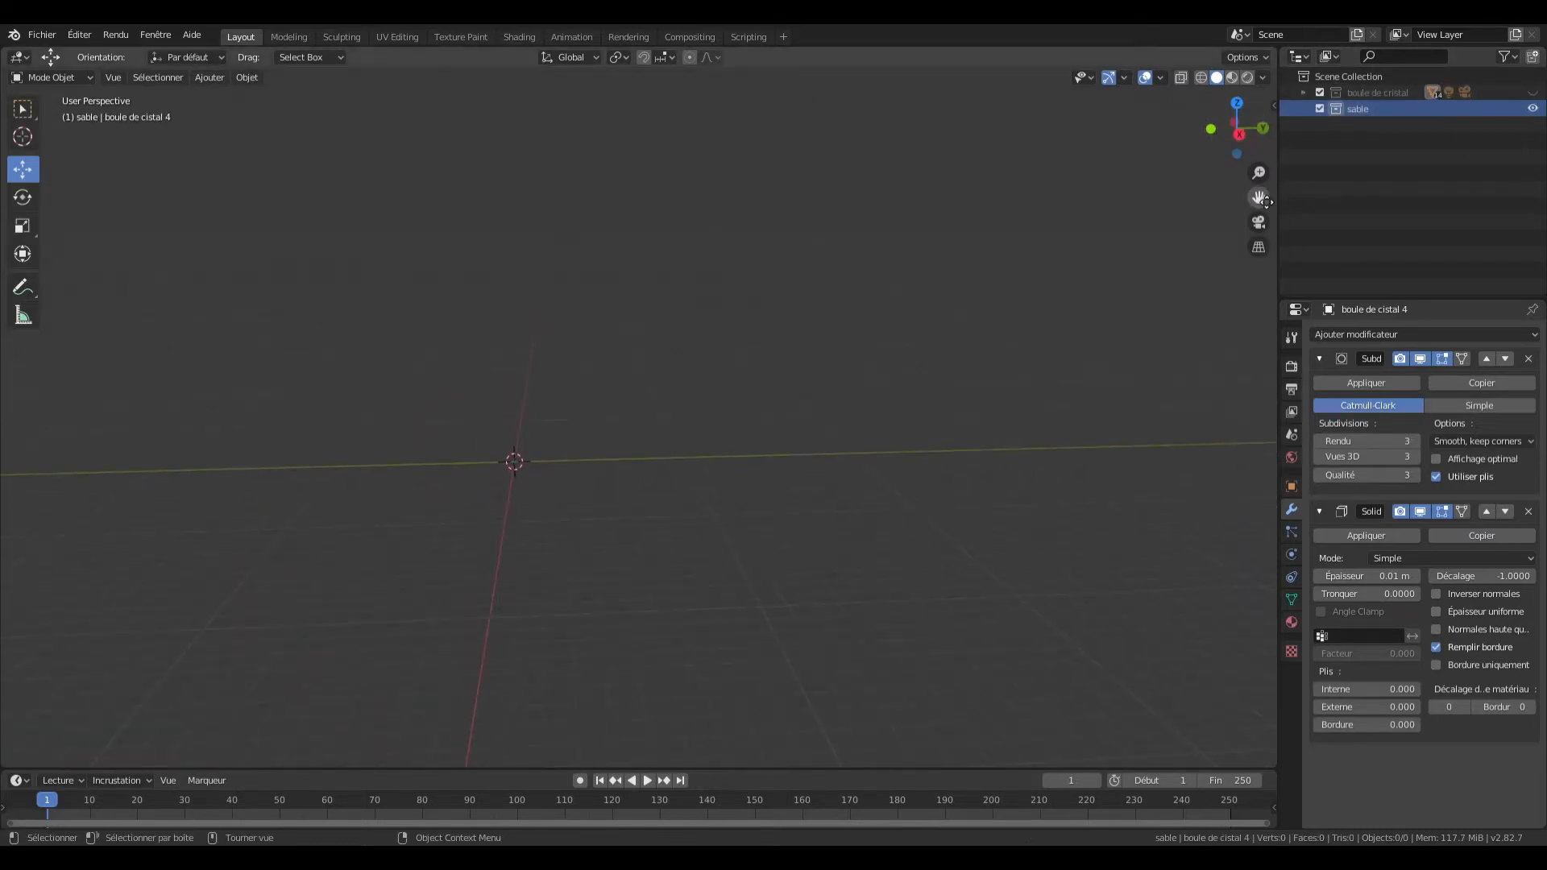
pyautogui.moveTo(1258, 197); pyautogui.dragTo(1472, 204)
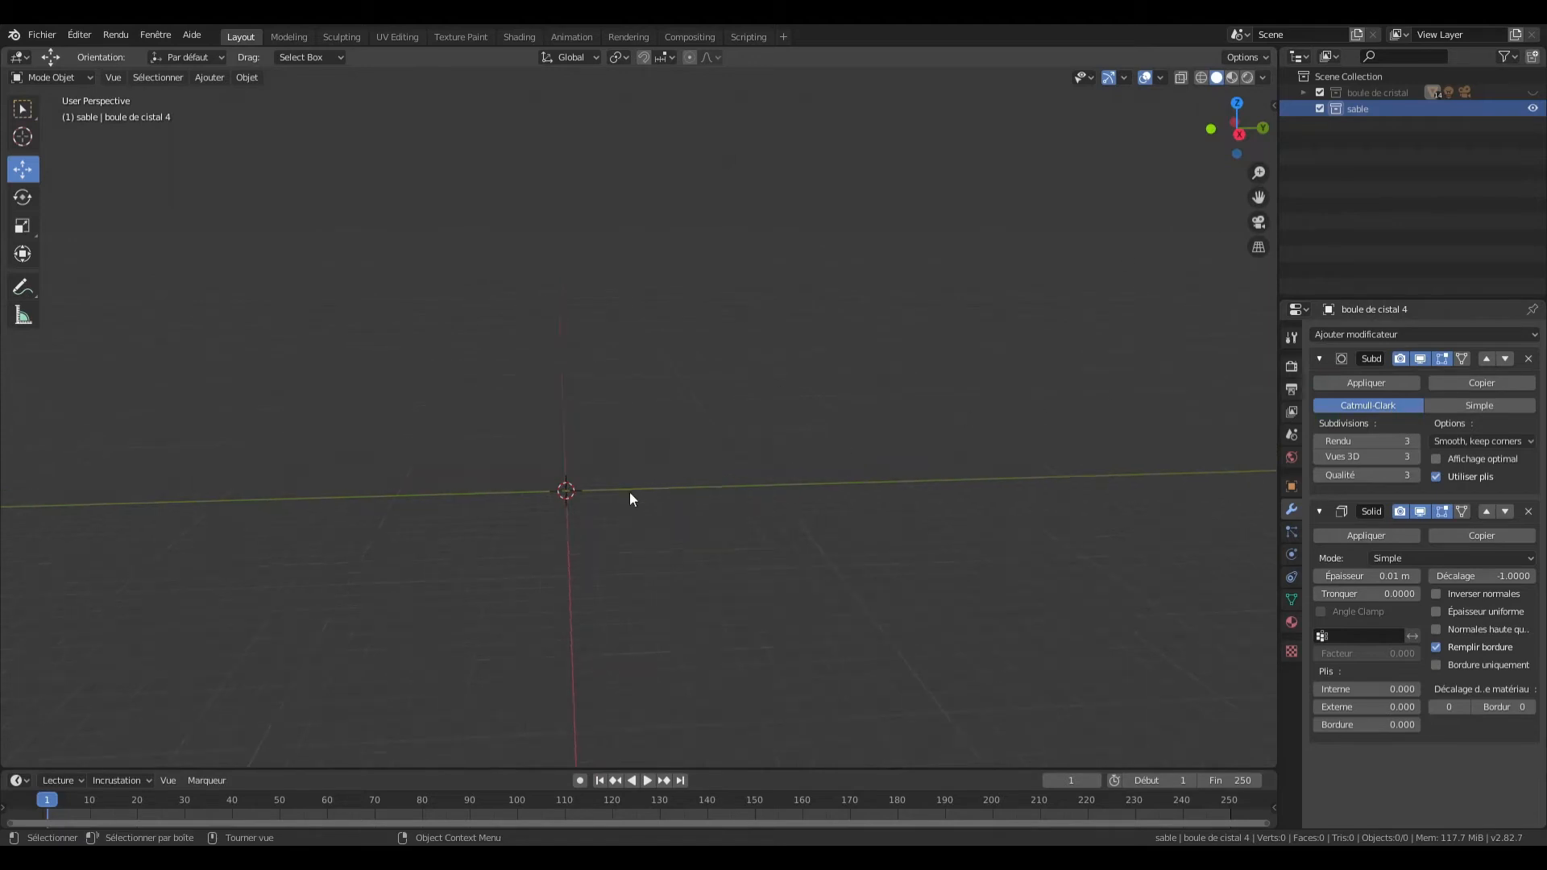
pyautogui.hotkey('shift', 'a')
pyautogui.moveTo(631, 493)
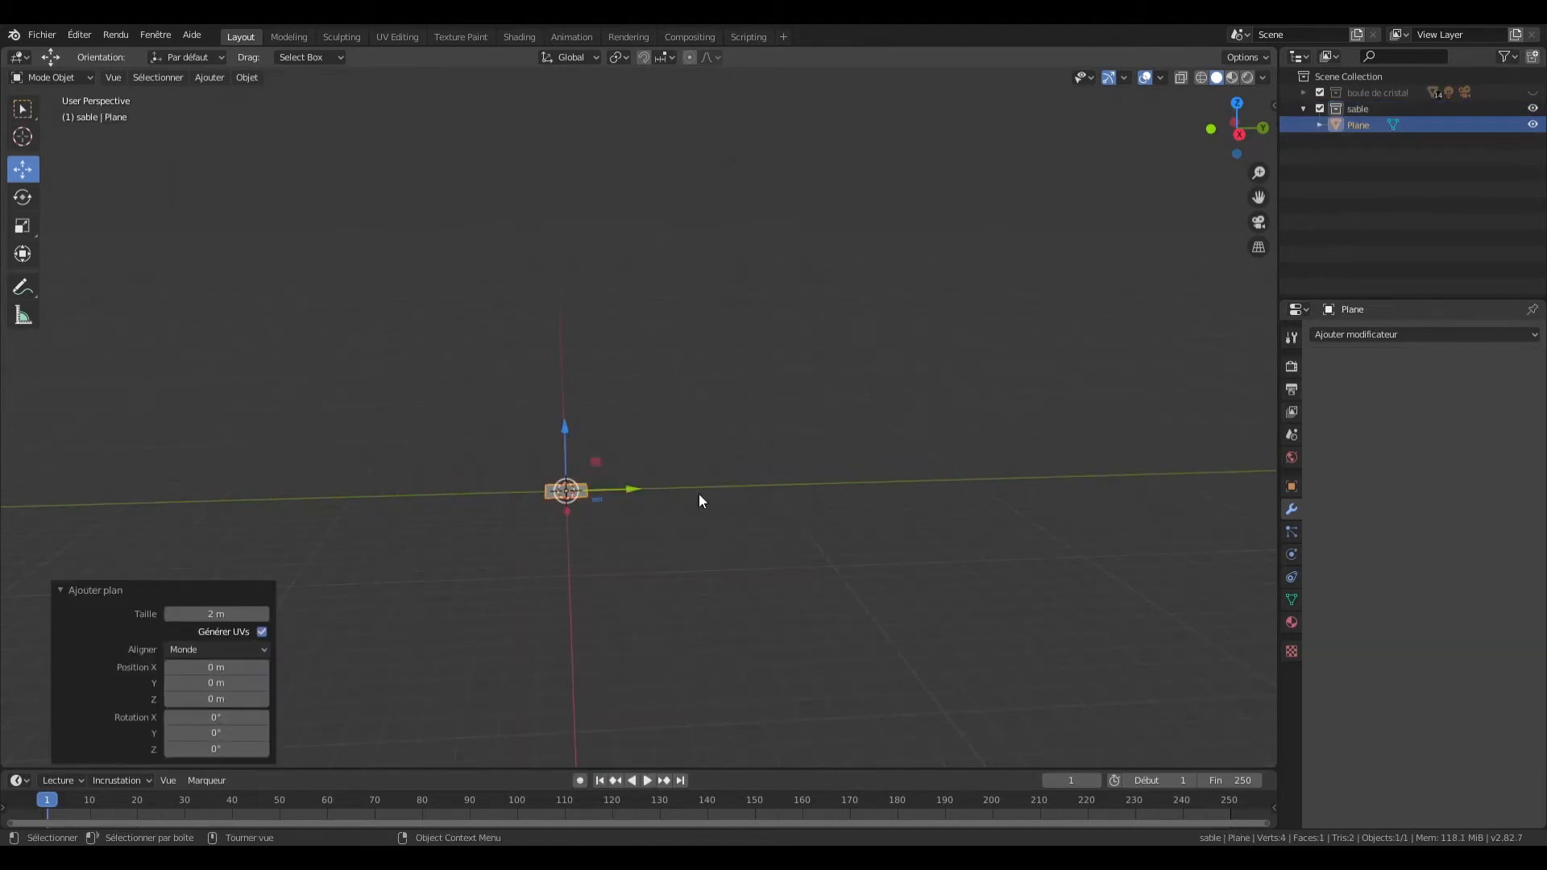
# Step: Scale the new plane by a factor of 10 on all axes
pyautogui.scroll(3, 695, 496)
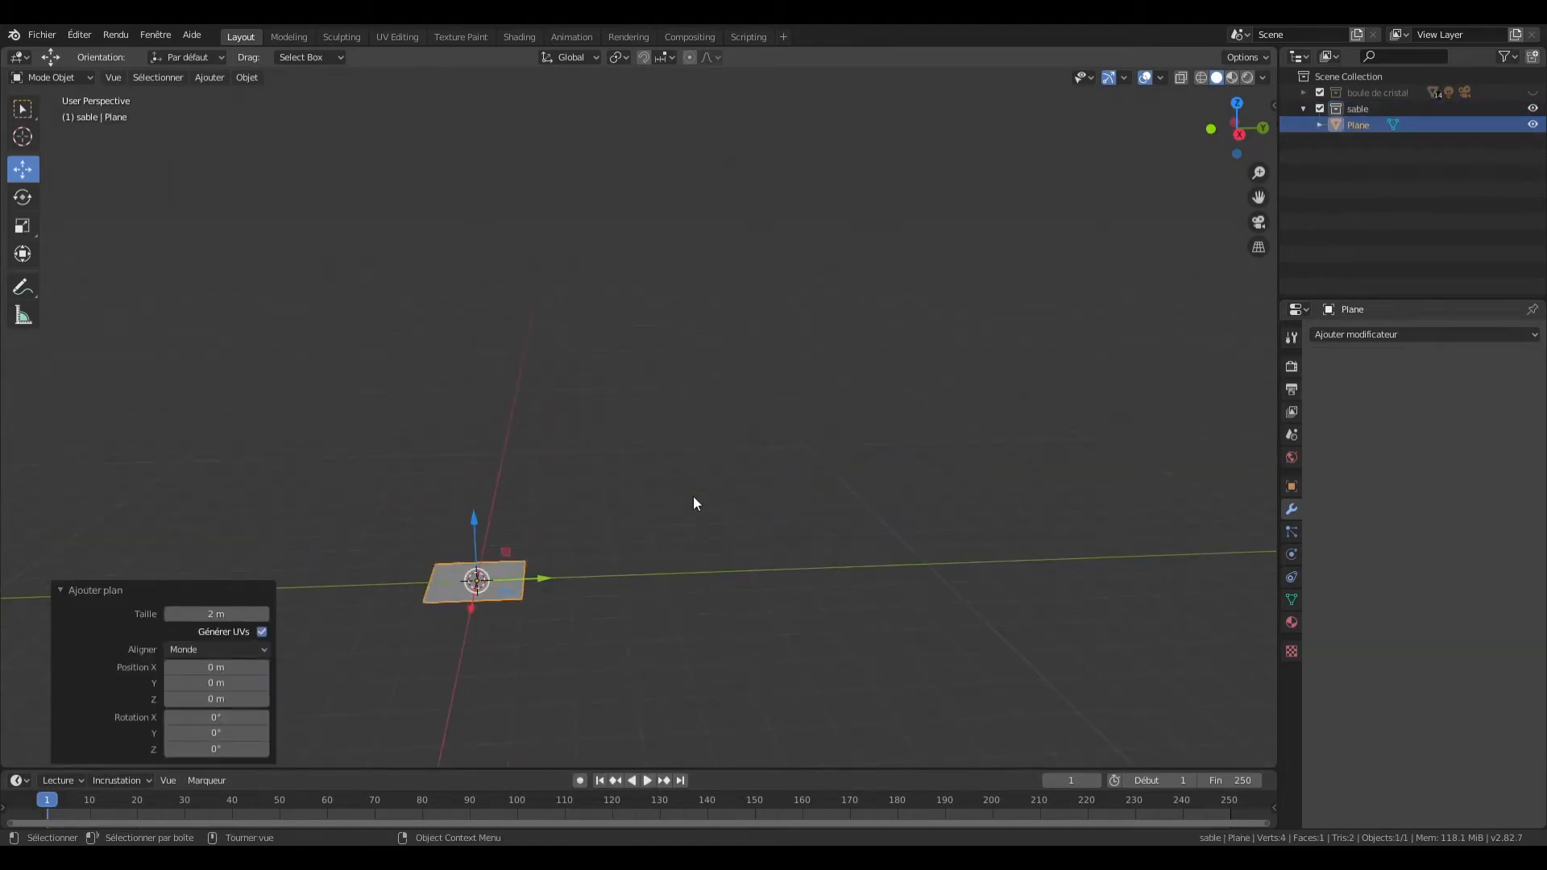
pyautogui.scroll(3, 684, 486)
pyautogui.moveTo(1259, 197); pyautogui.dragTo(1531, 104)
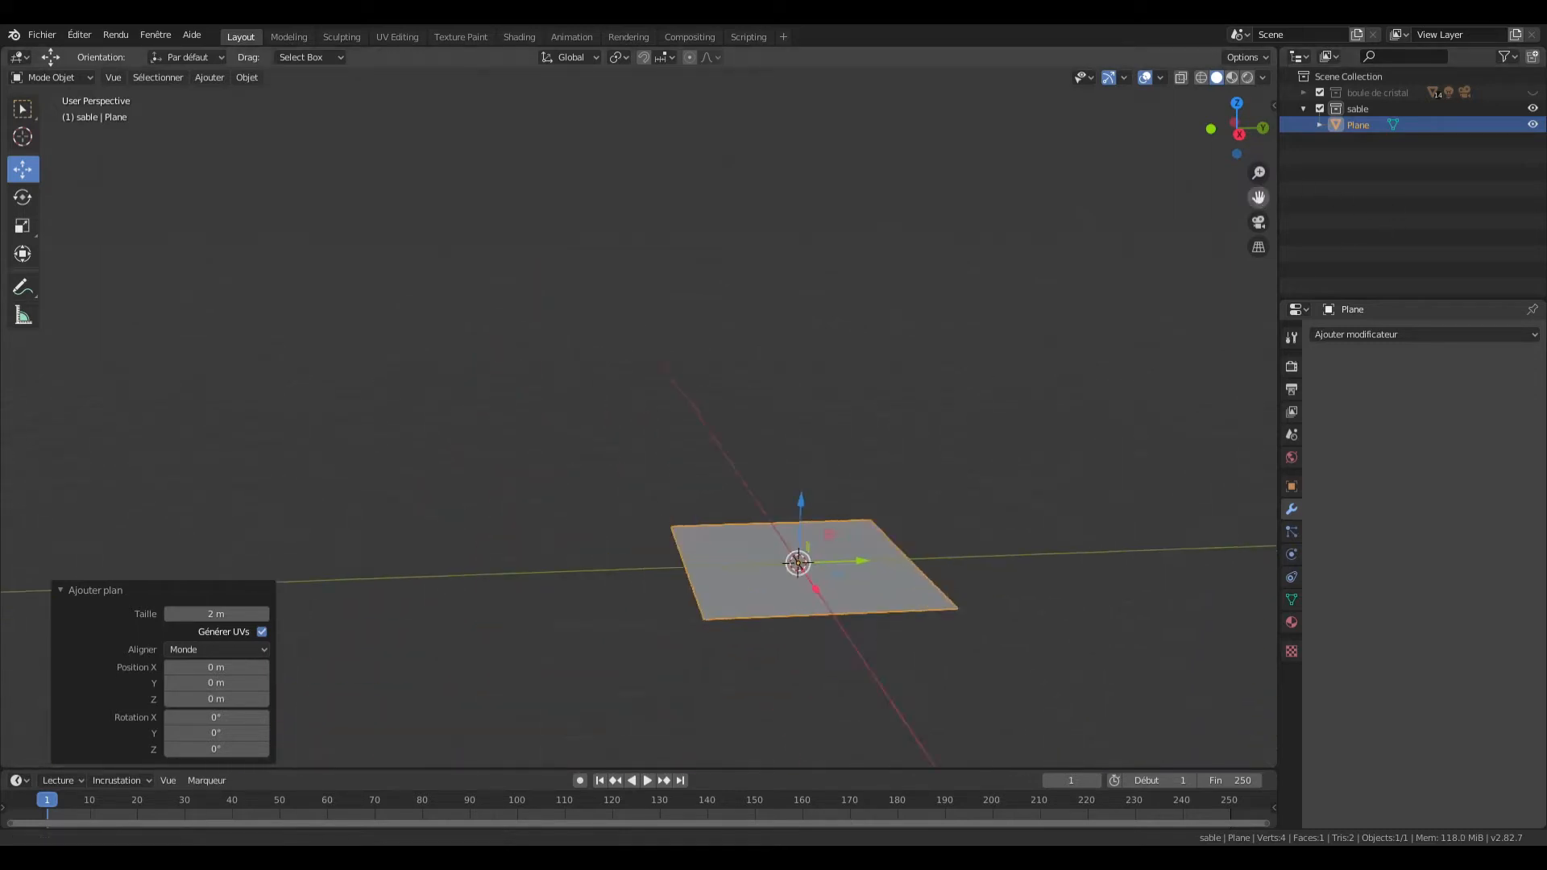
pyautogui.scroll(-8, 970, 456)
pyautogui.write('s')
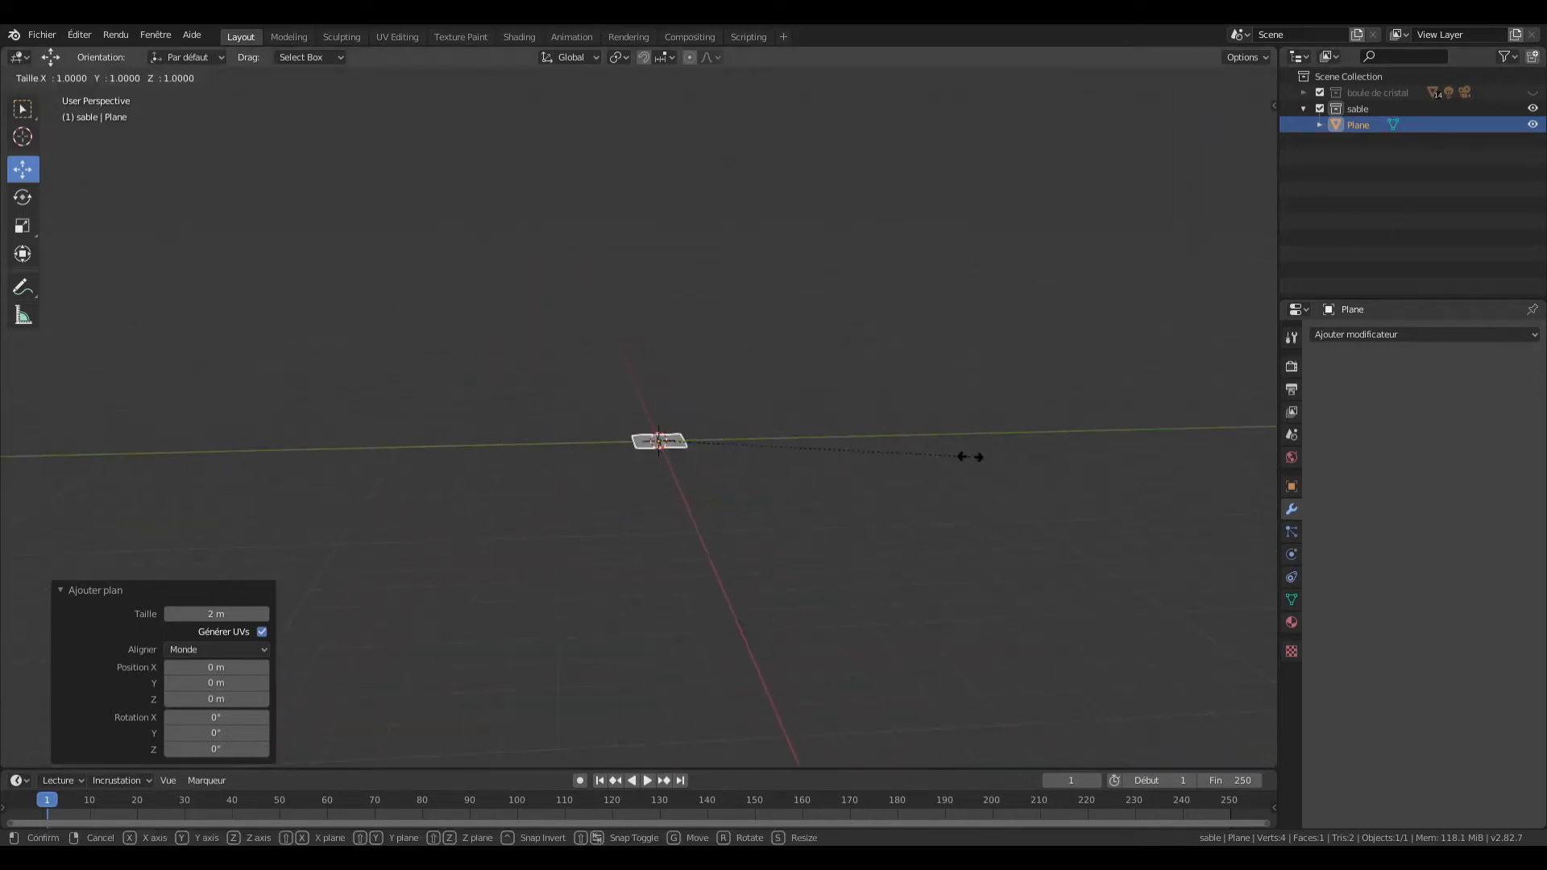
pyautogui.write('10')
pyautogui.press('Return')
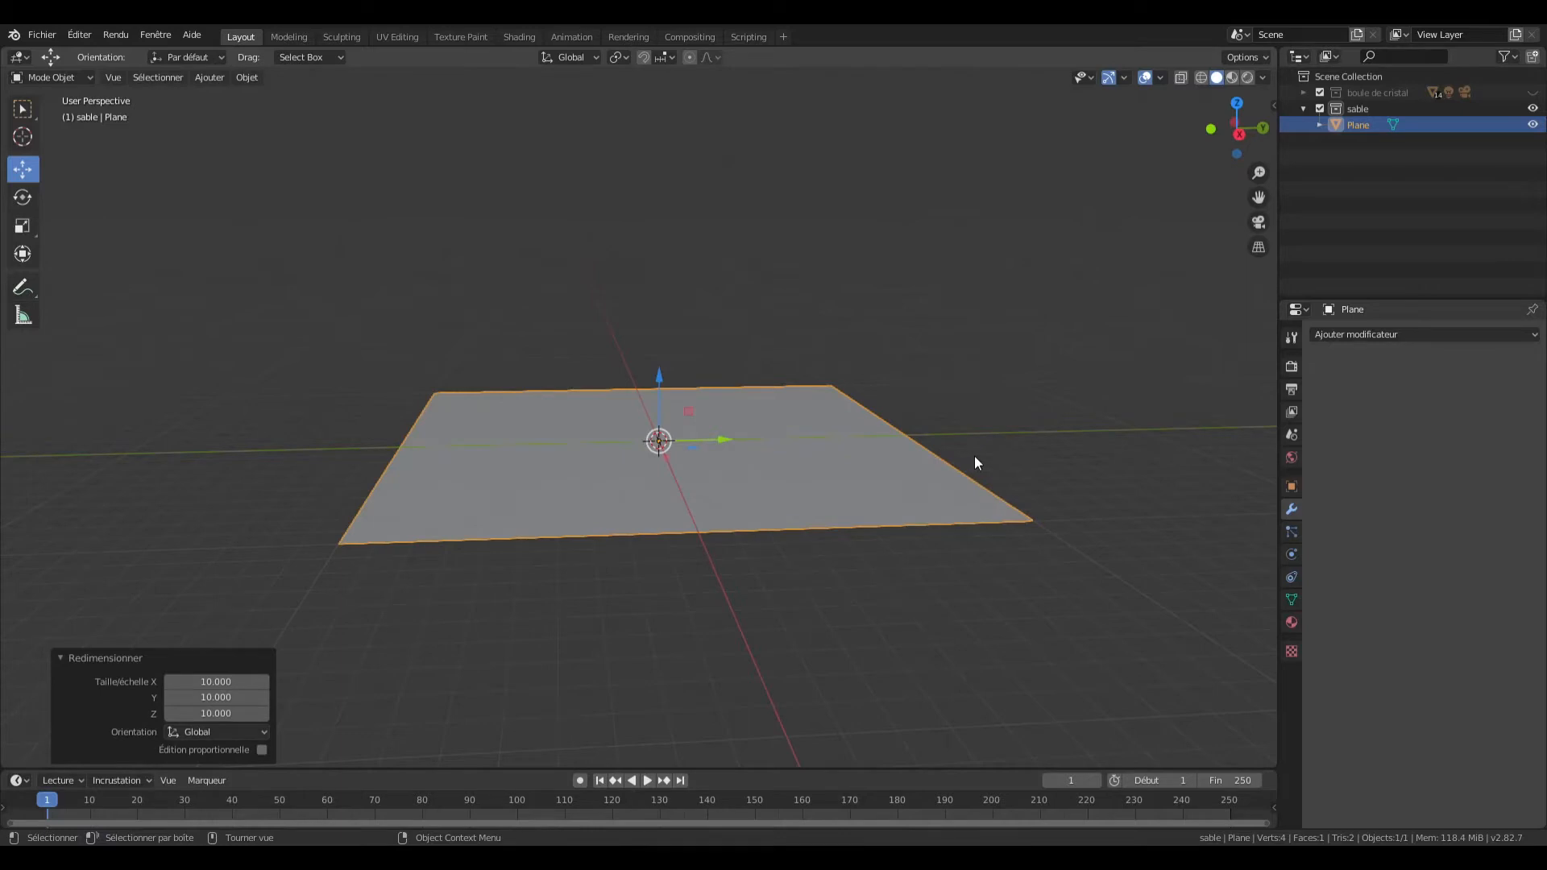
# Step: Subdivide the plane's mesh with 100 cuts and return to Object Mode
pyautogui.scroll(4, 975, 457)
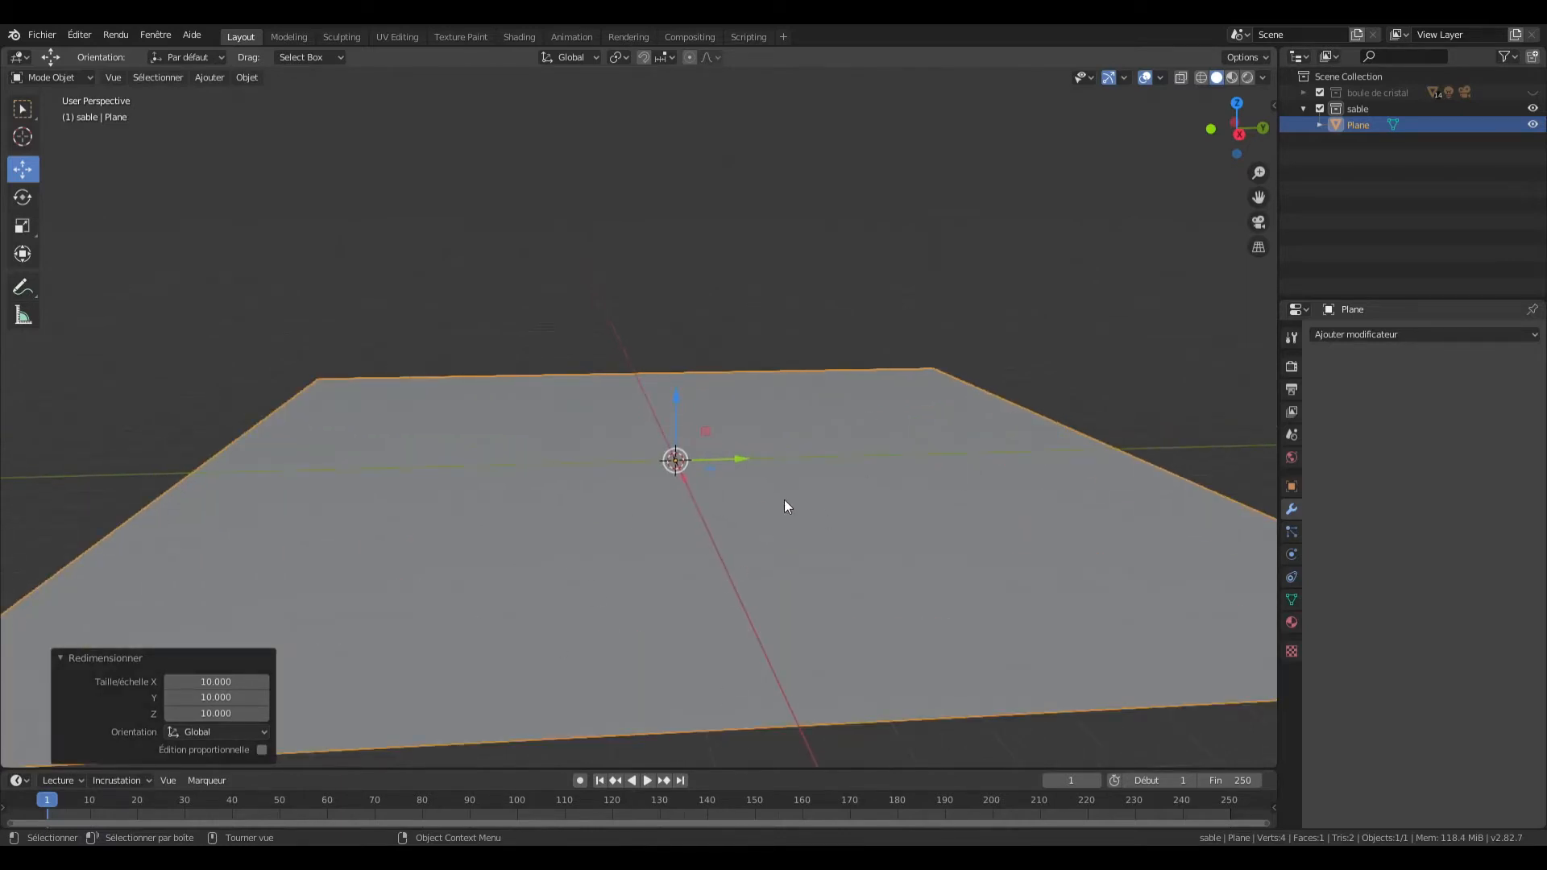
pyautogui.press('Tab')
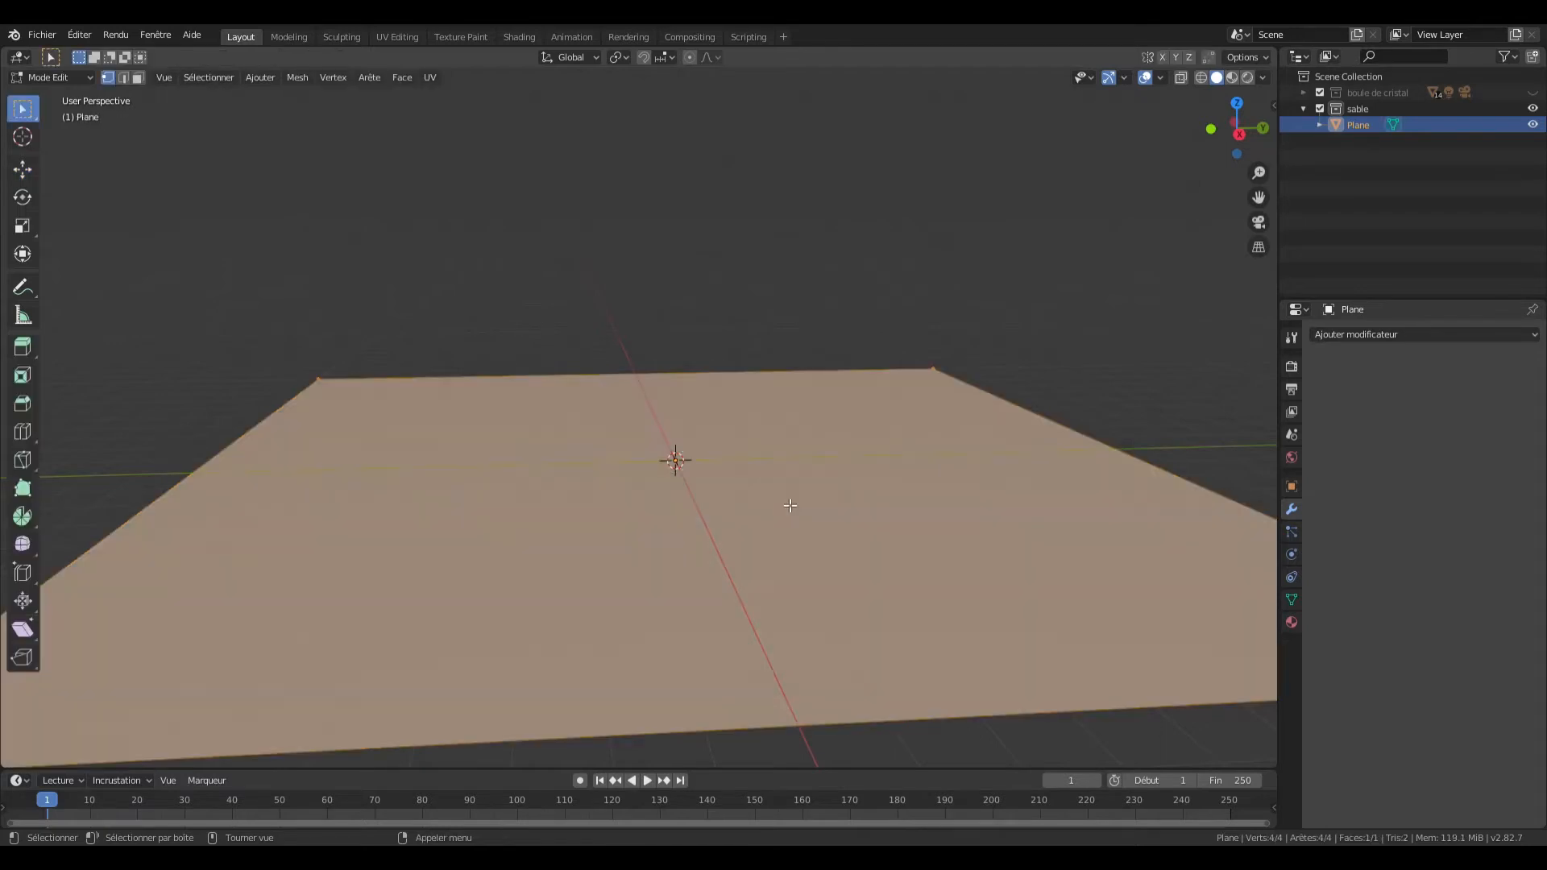
pyautogui.rightClick(790, 505)
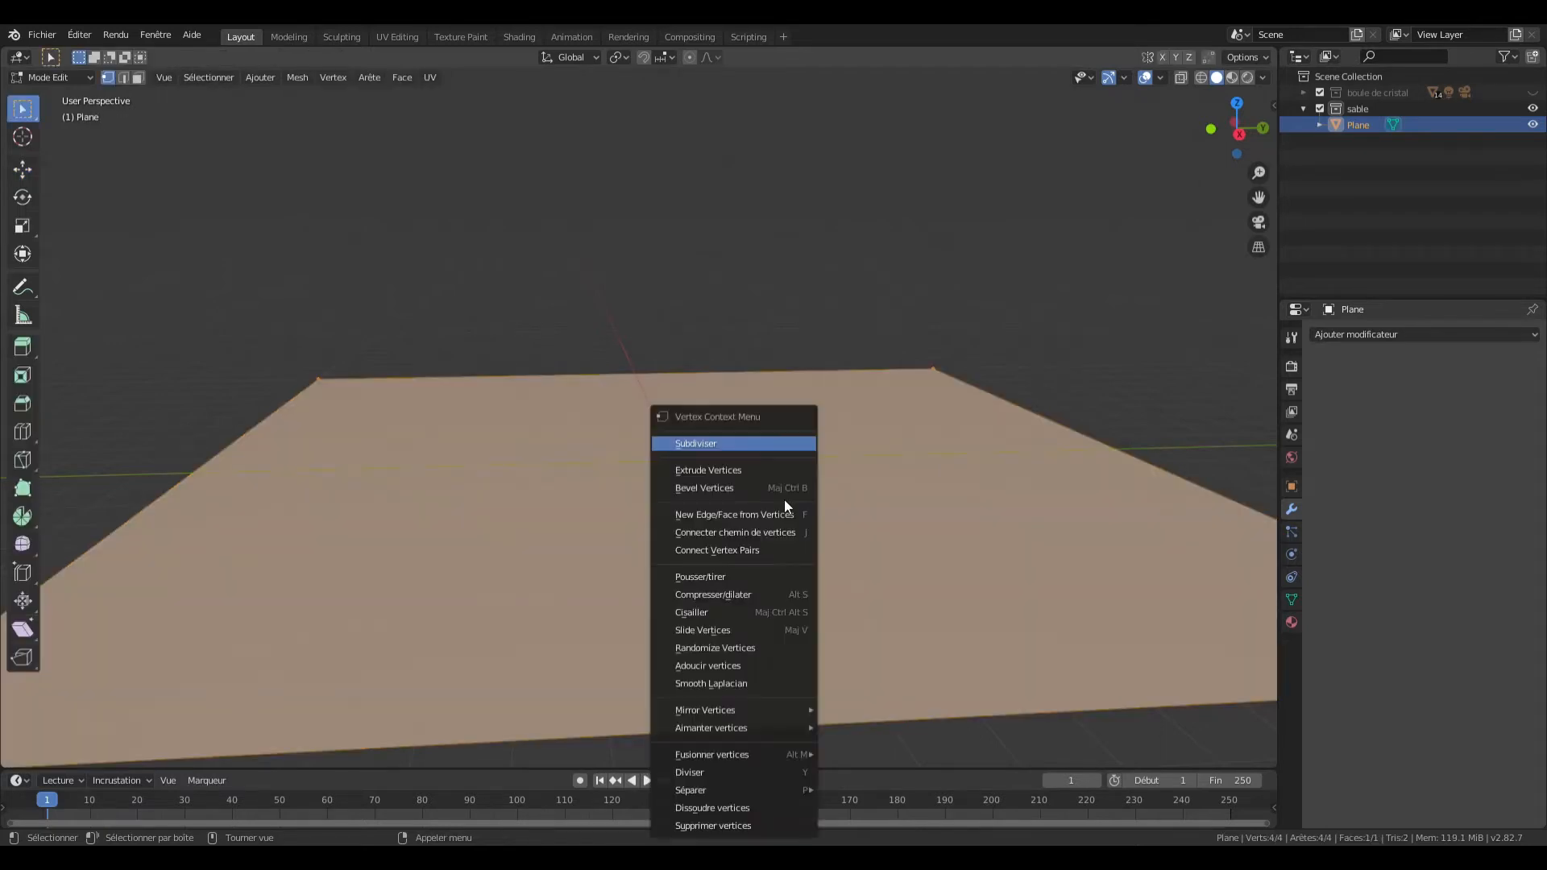
pyautogui.click(769, 444)
pyautogui.click(234, 643)
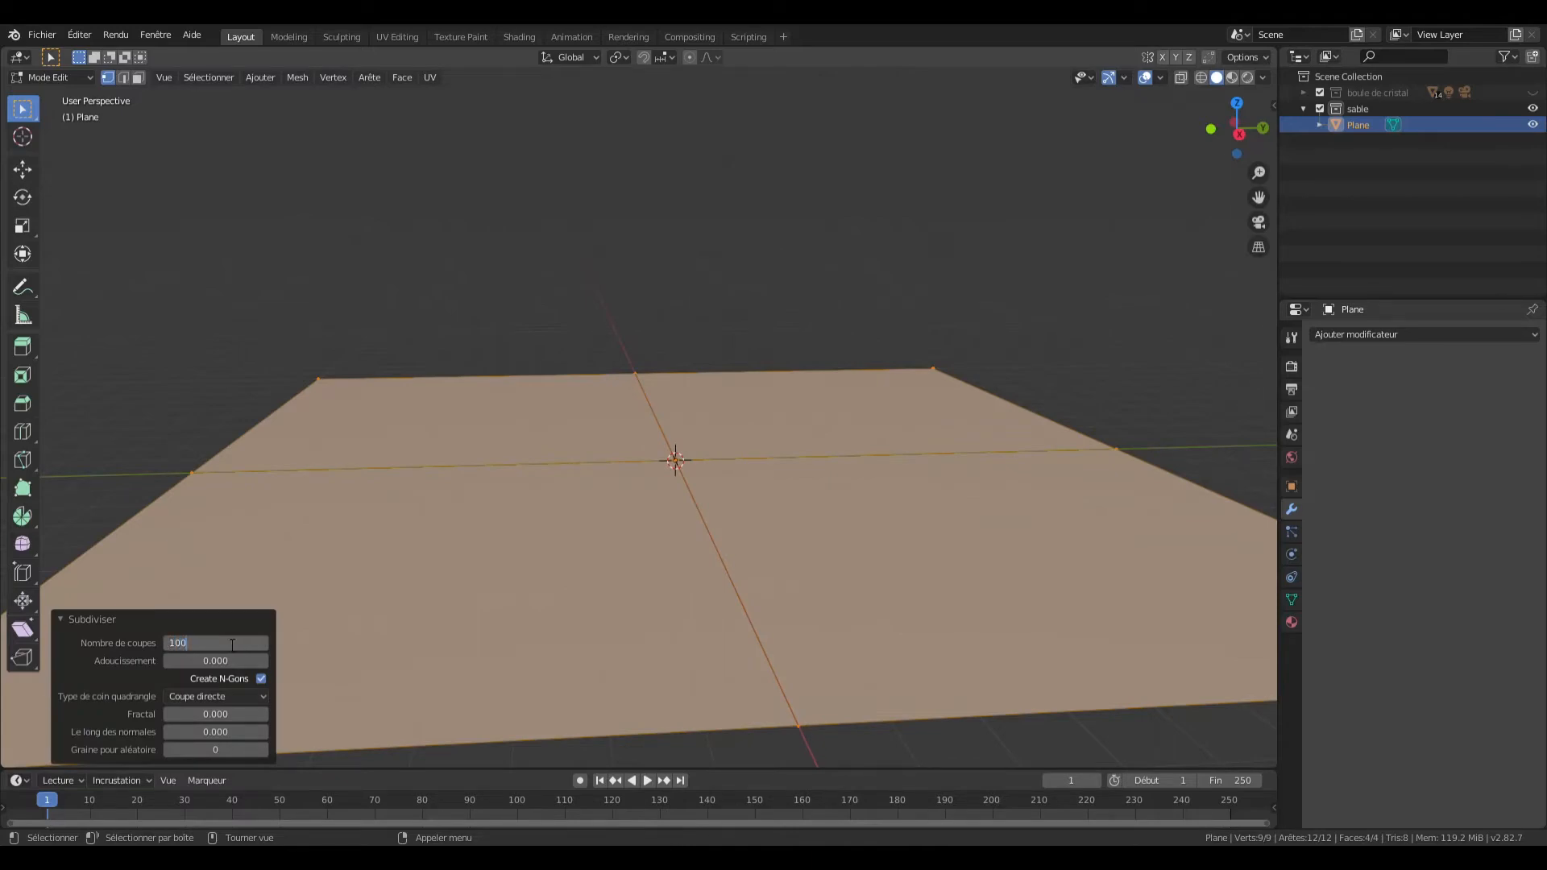
pyautogui.write('100')
pyautogui.press('Return')
pyautogui.hotkey('alt', 'a')
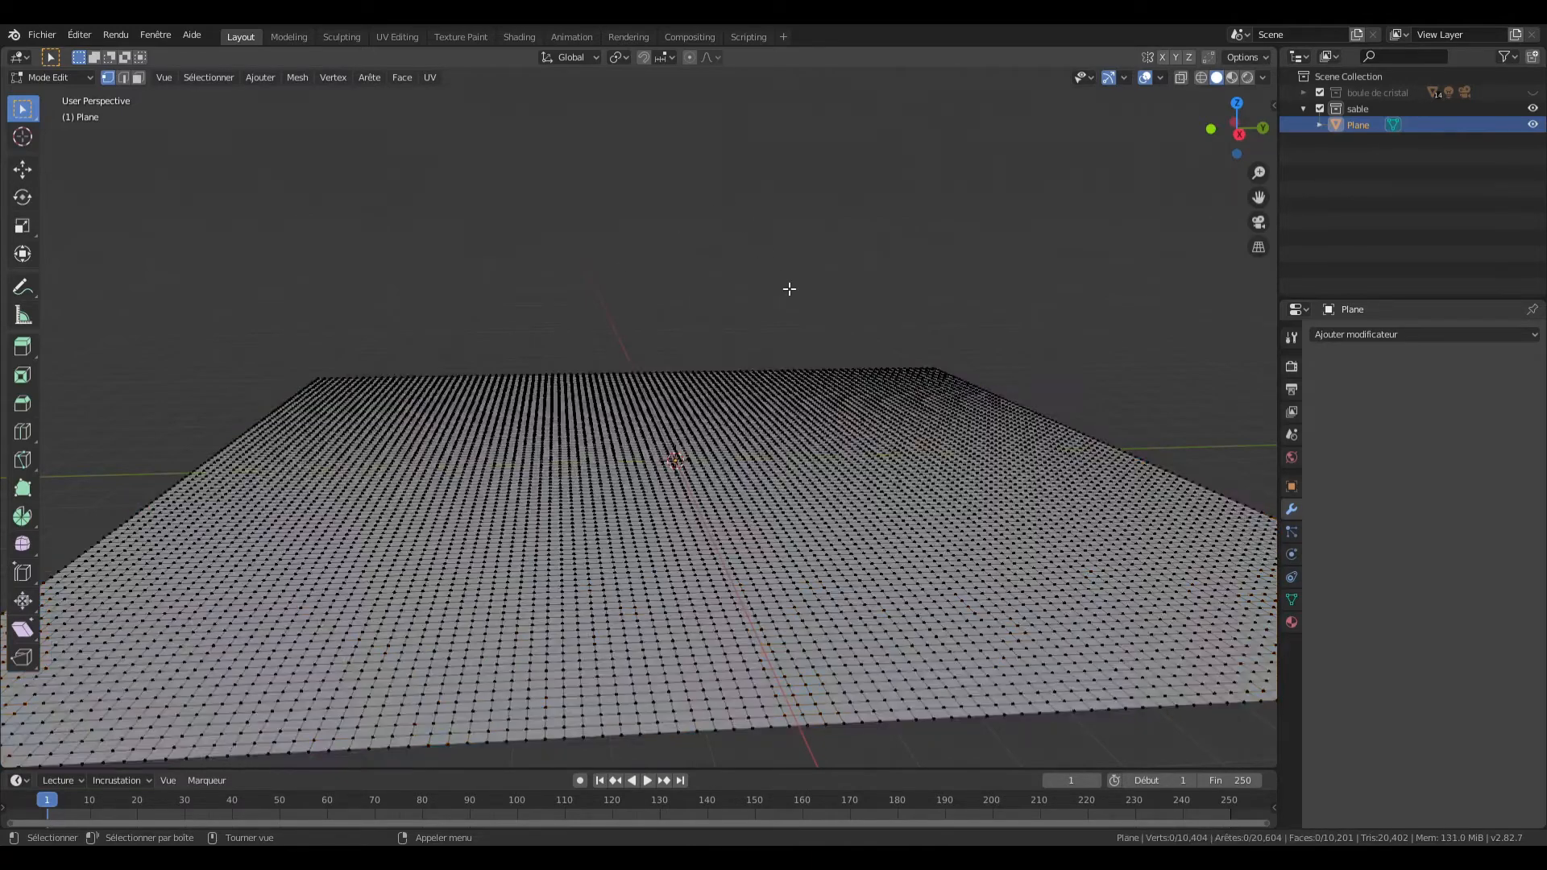
pyautogui.press('Tab')
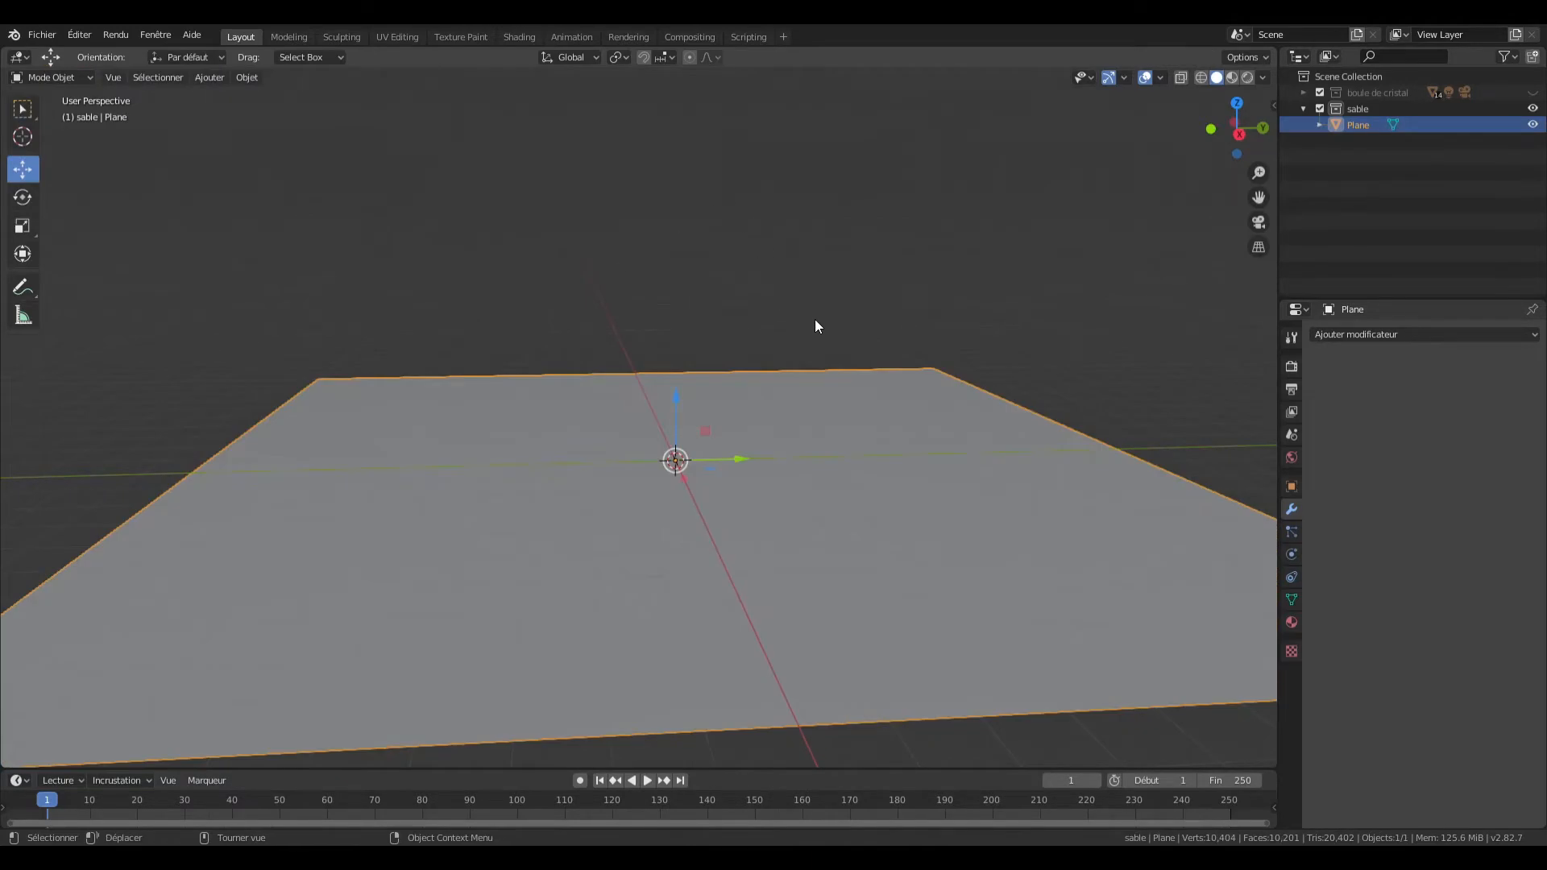
# Step: Add a Subdivision Surface modifier to the plane with its render subdivisions set to 1
pyautogui.click(1349, 339)
pyautogui.click(1199, 602)
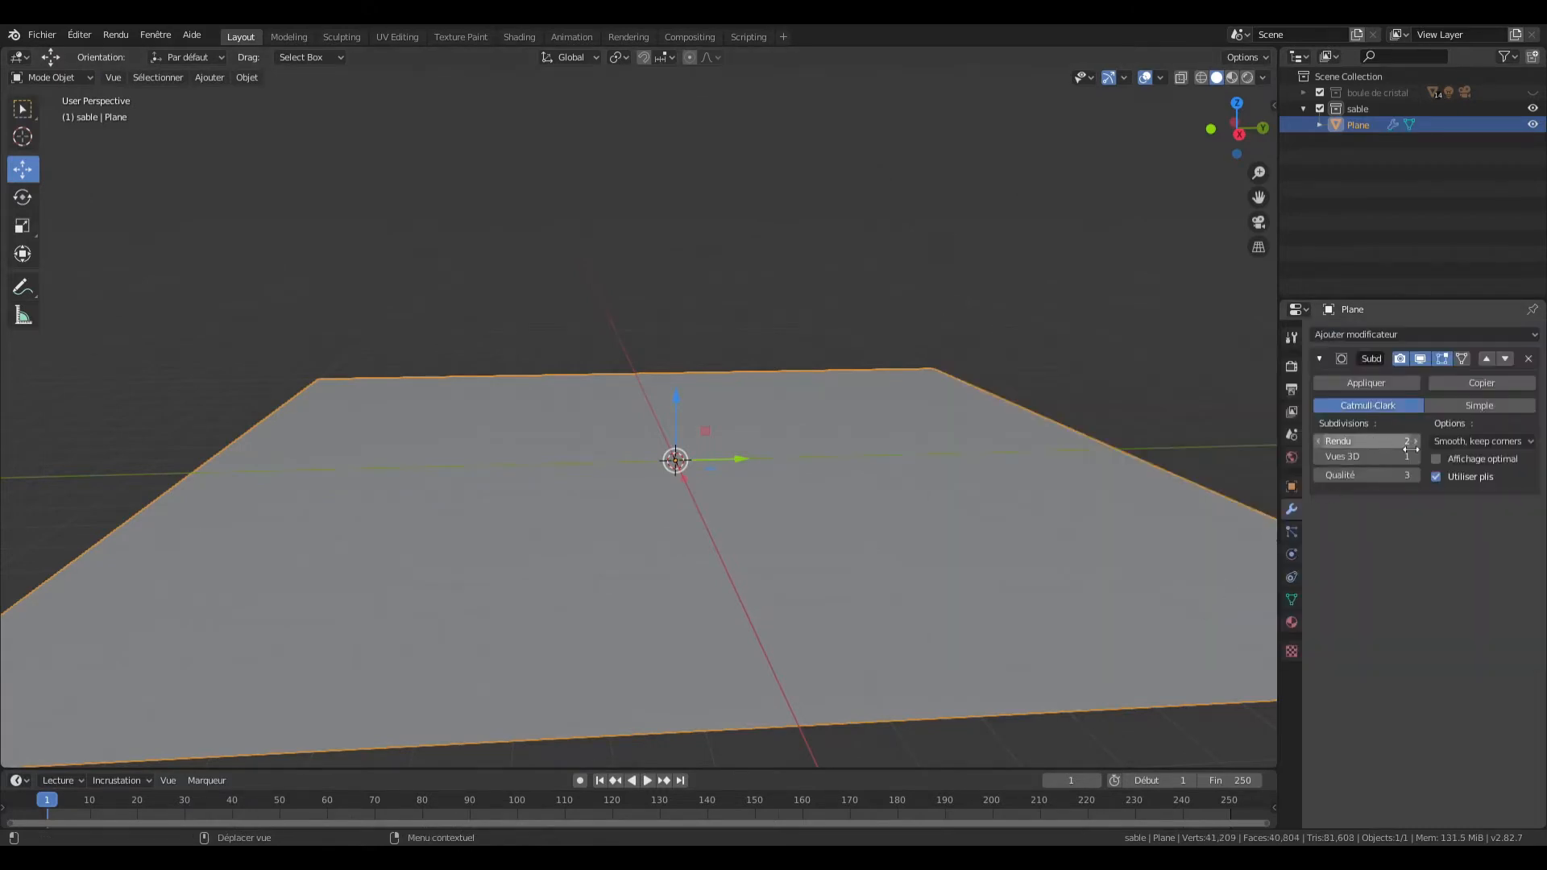
pyautogui.click(1319, 442)
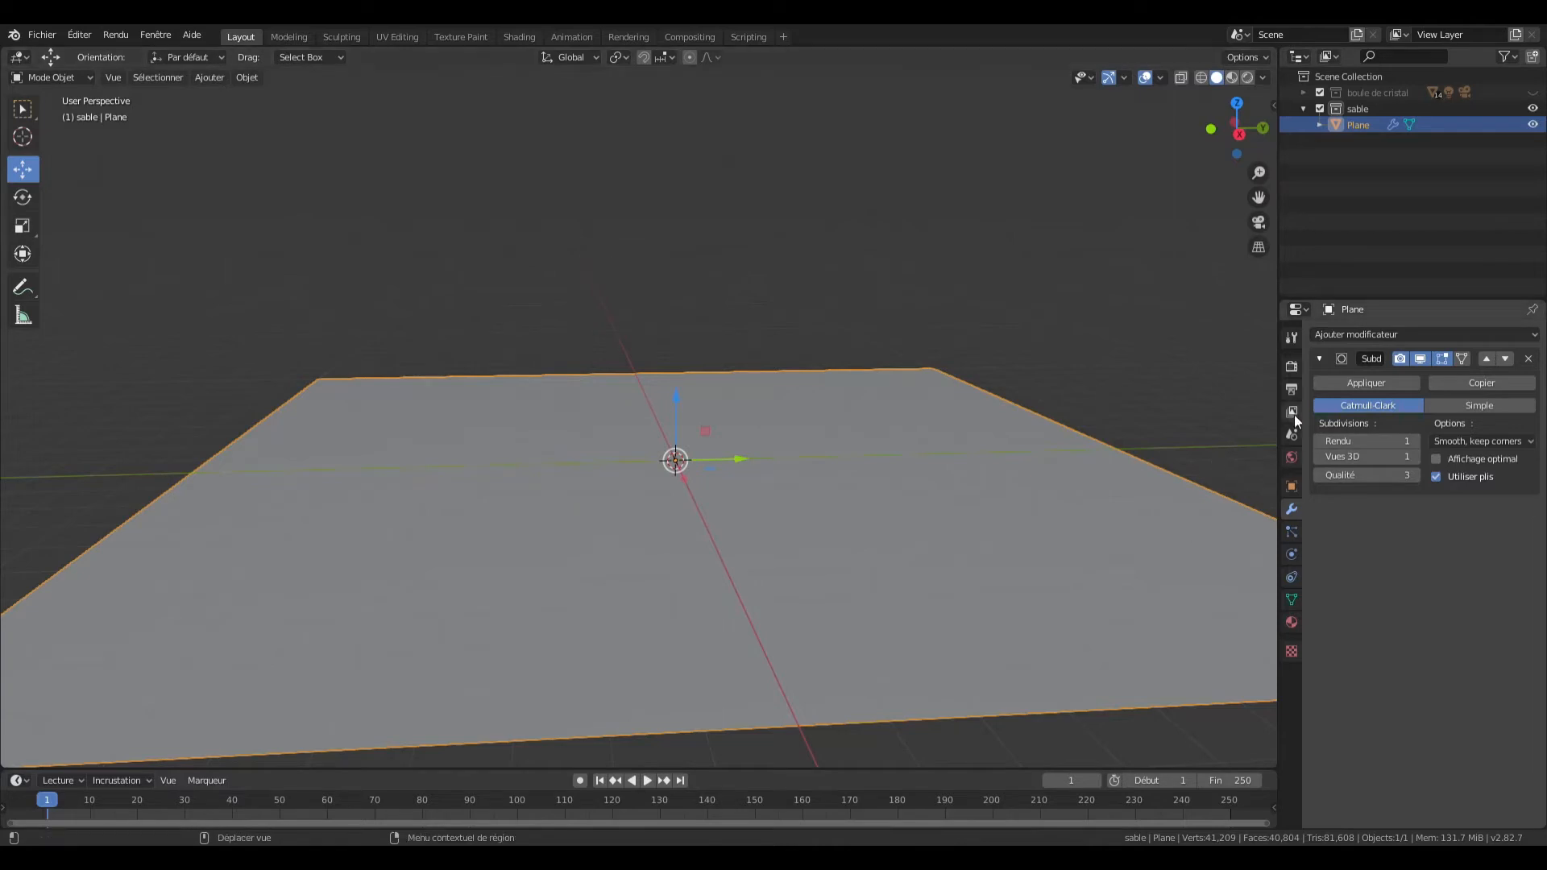
# Step: Add a Displace modifier to the plane with a new texture of type Nuages (Clouds)
pyautogui.click(1326, 335)
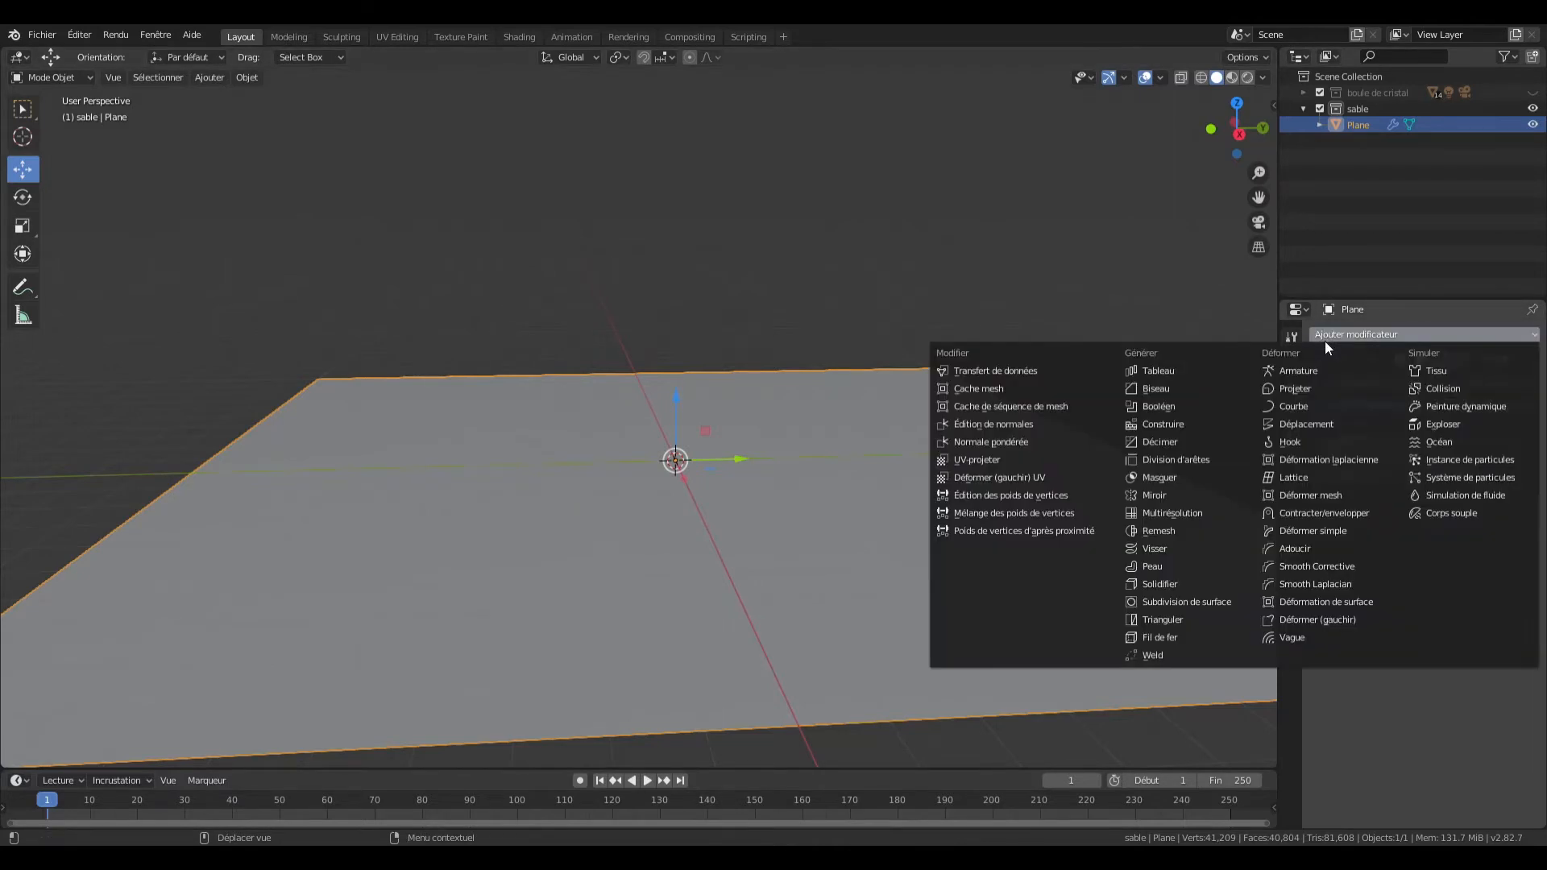
pyautogui.click(1318, 427)
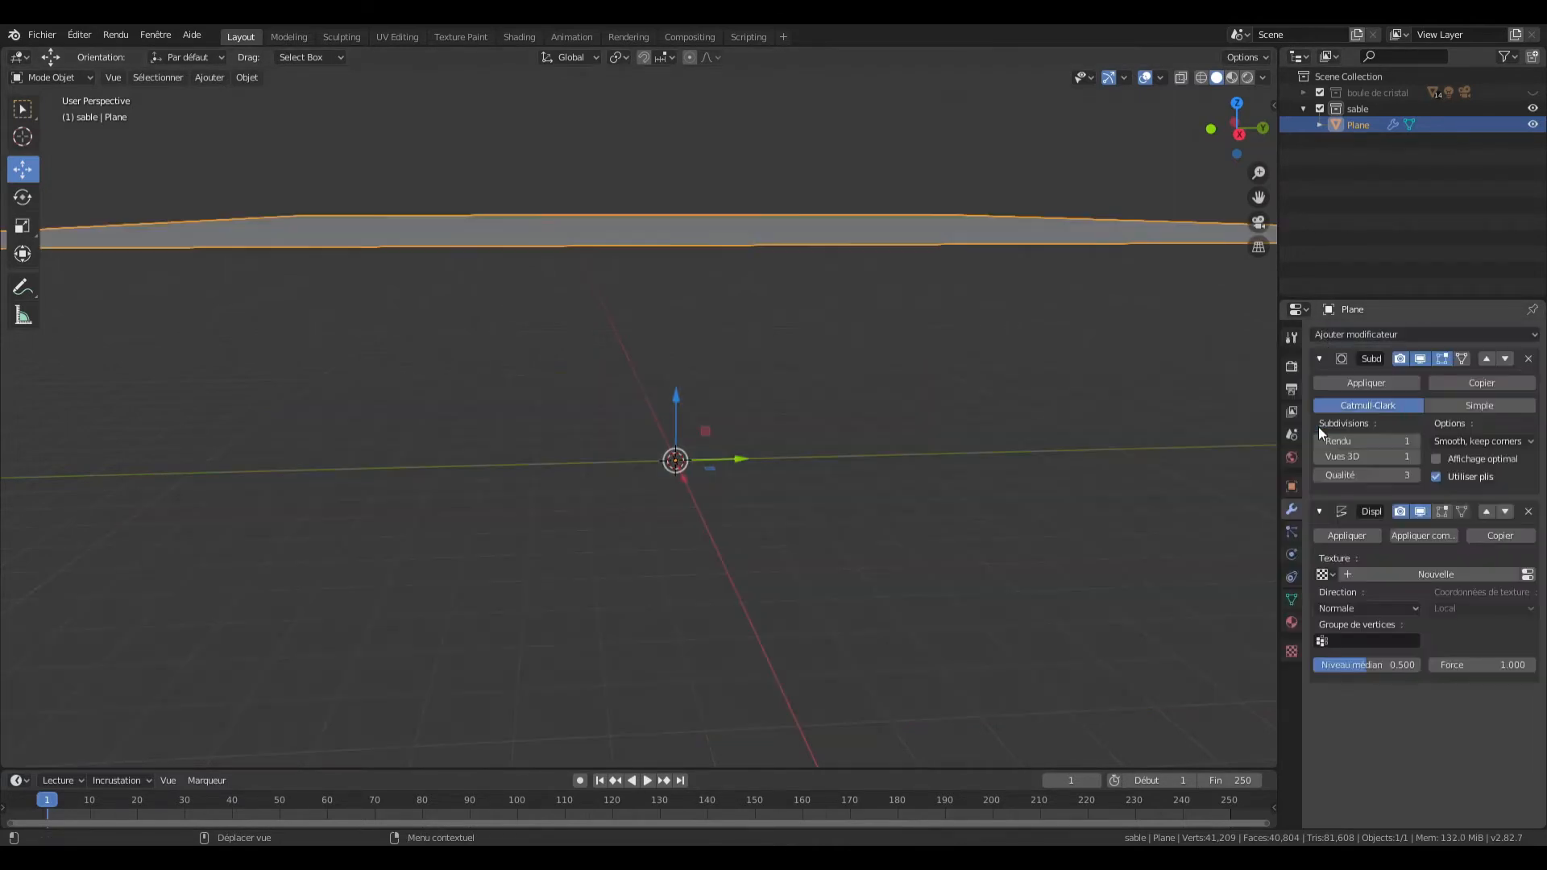
pyautogui.click(1480, 573)
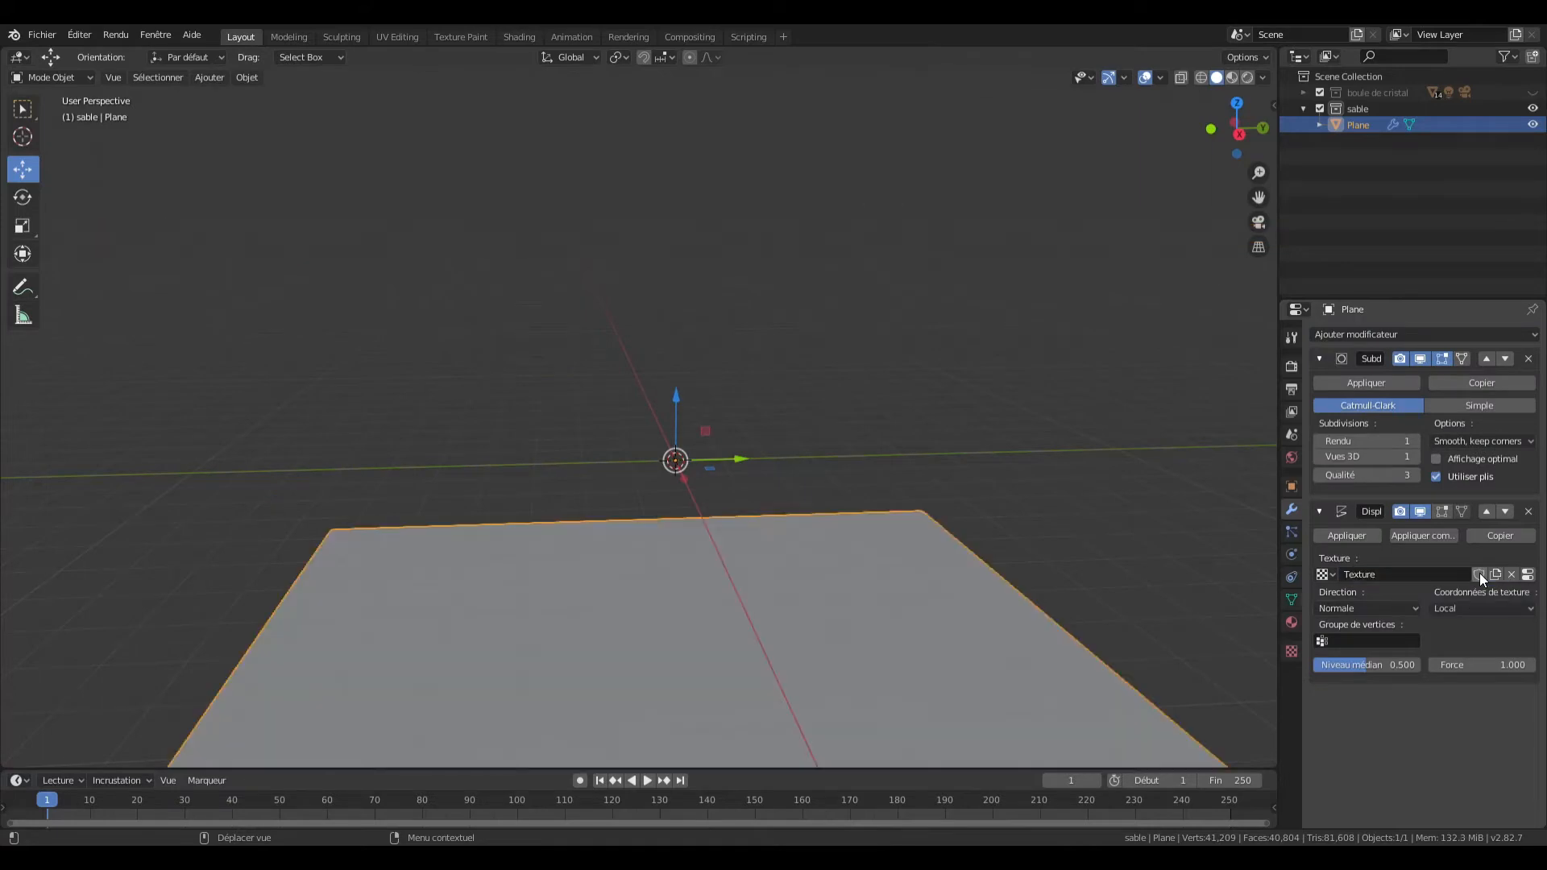
pyautogui.click(1530, 575)
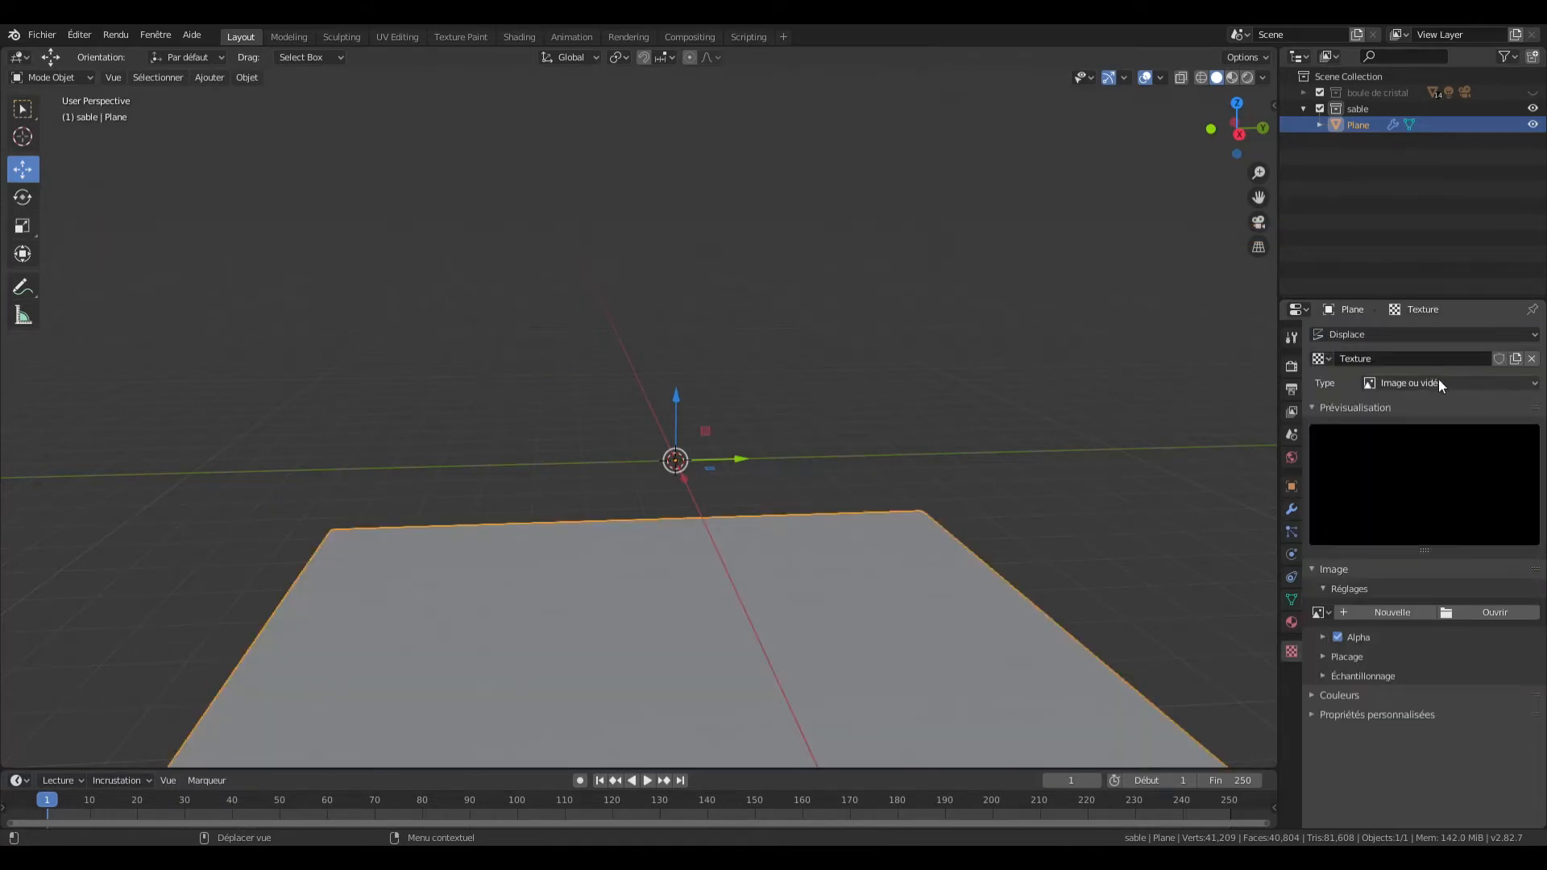
pyautogui.scroll(-4, 905, 405)
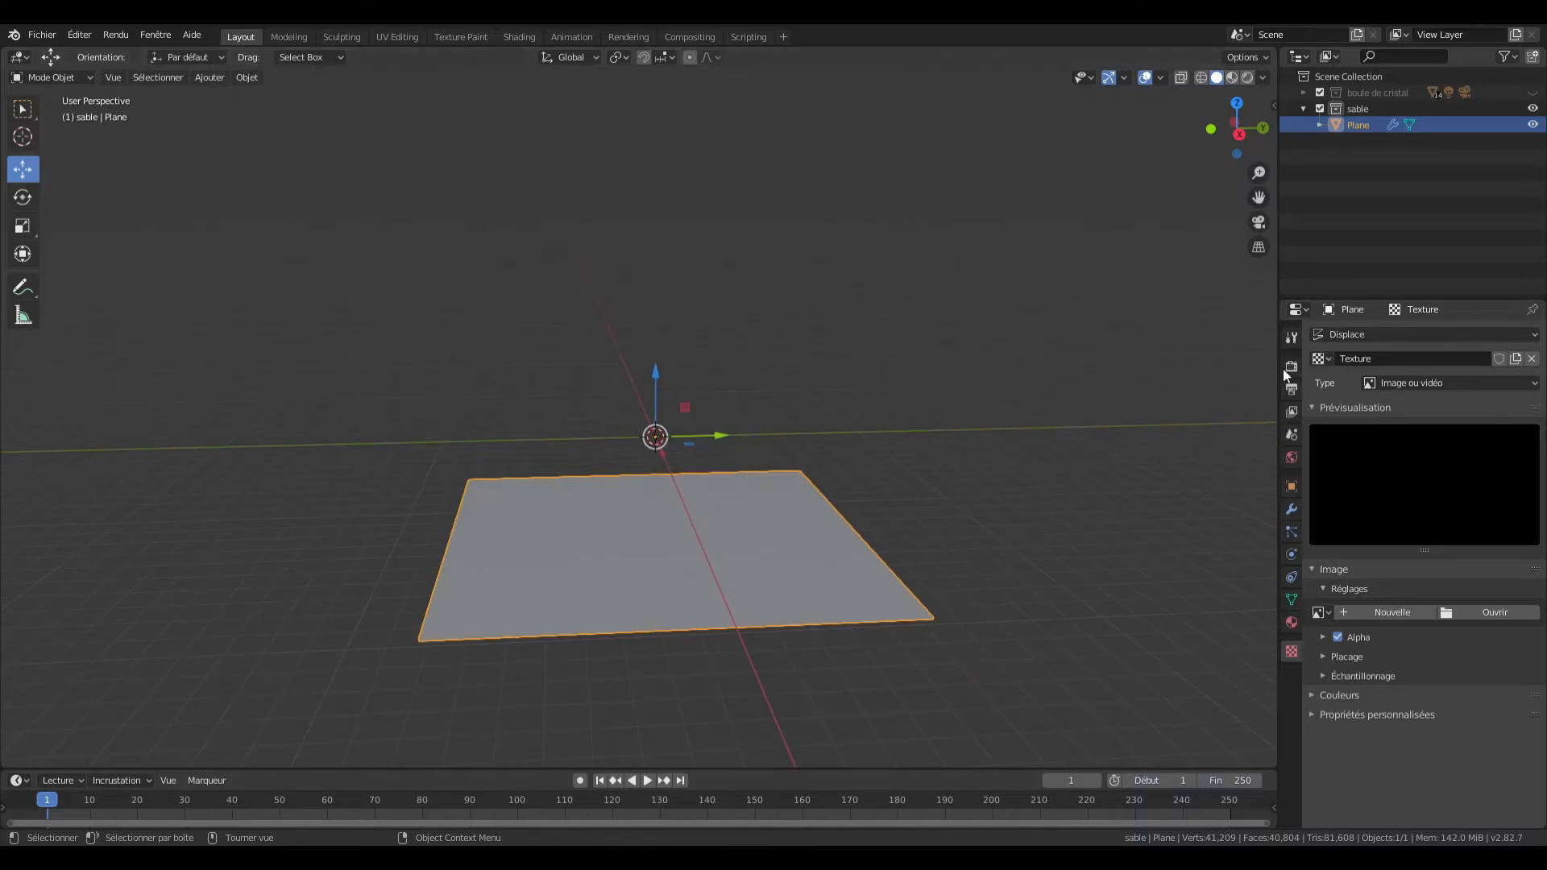
pyautogui.click(1405, 382)
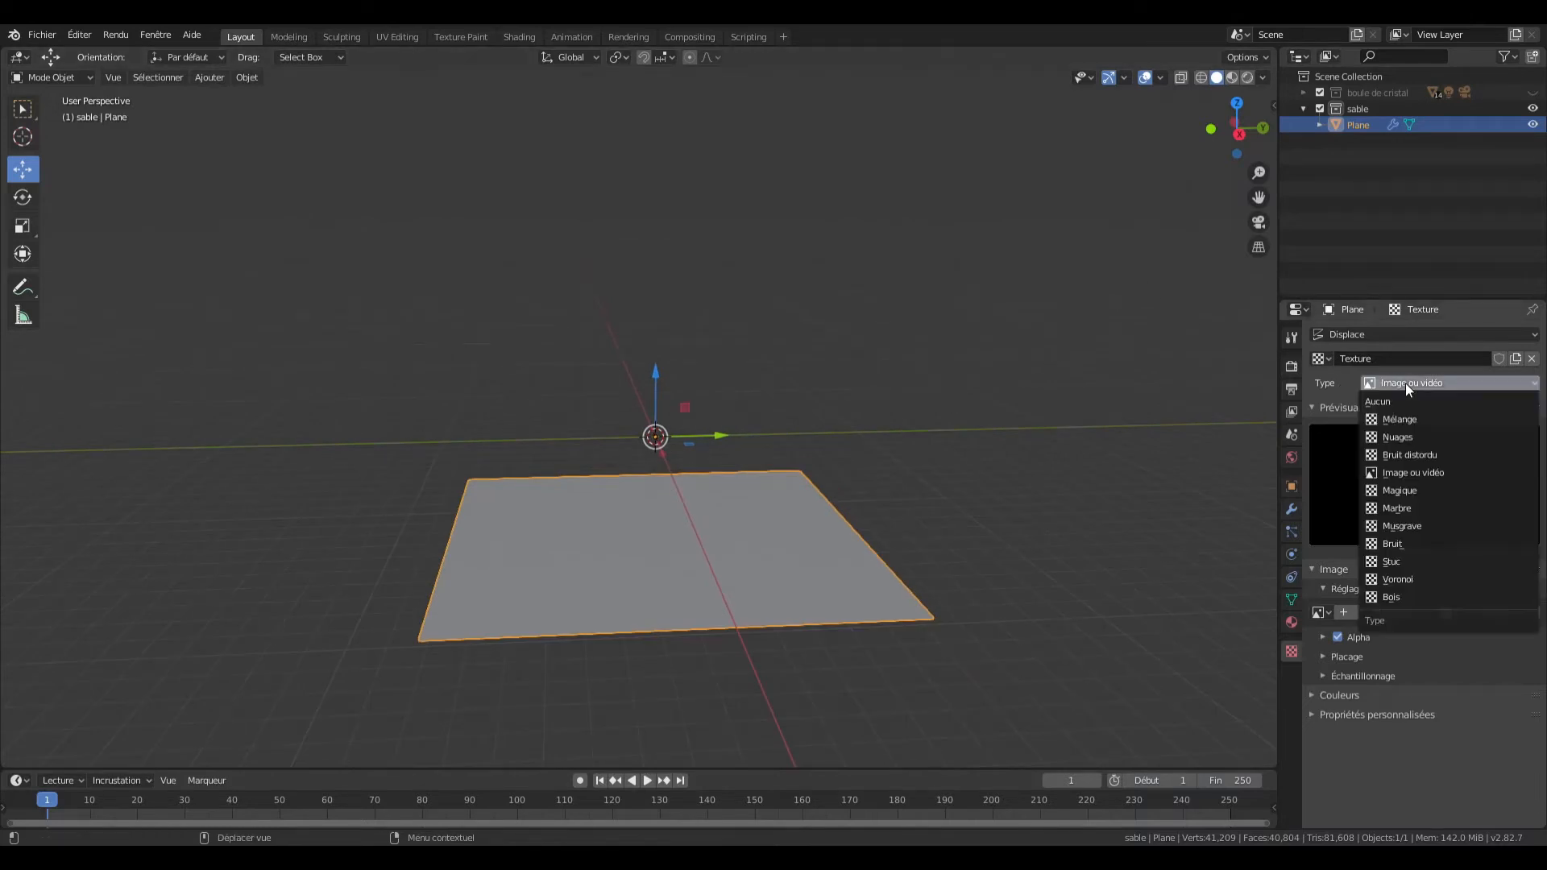
pyautogui.click(1418, 435)
# Step: Set the Nuages texture's size (Taille) to 0.53 and its depth (Profondeur) to 4
pyautogui.scroll(5, 967, 371)
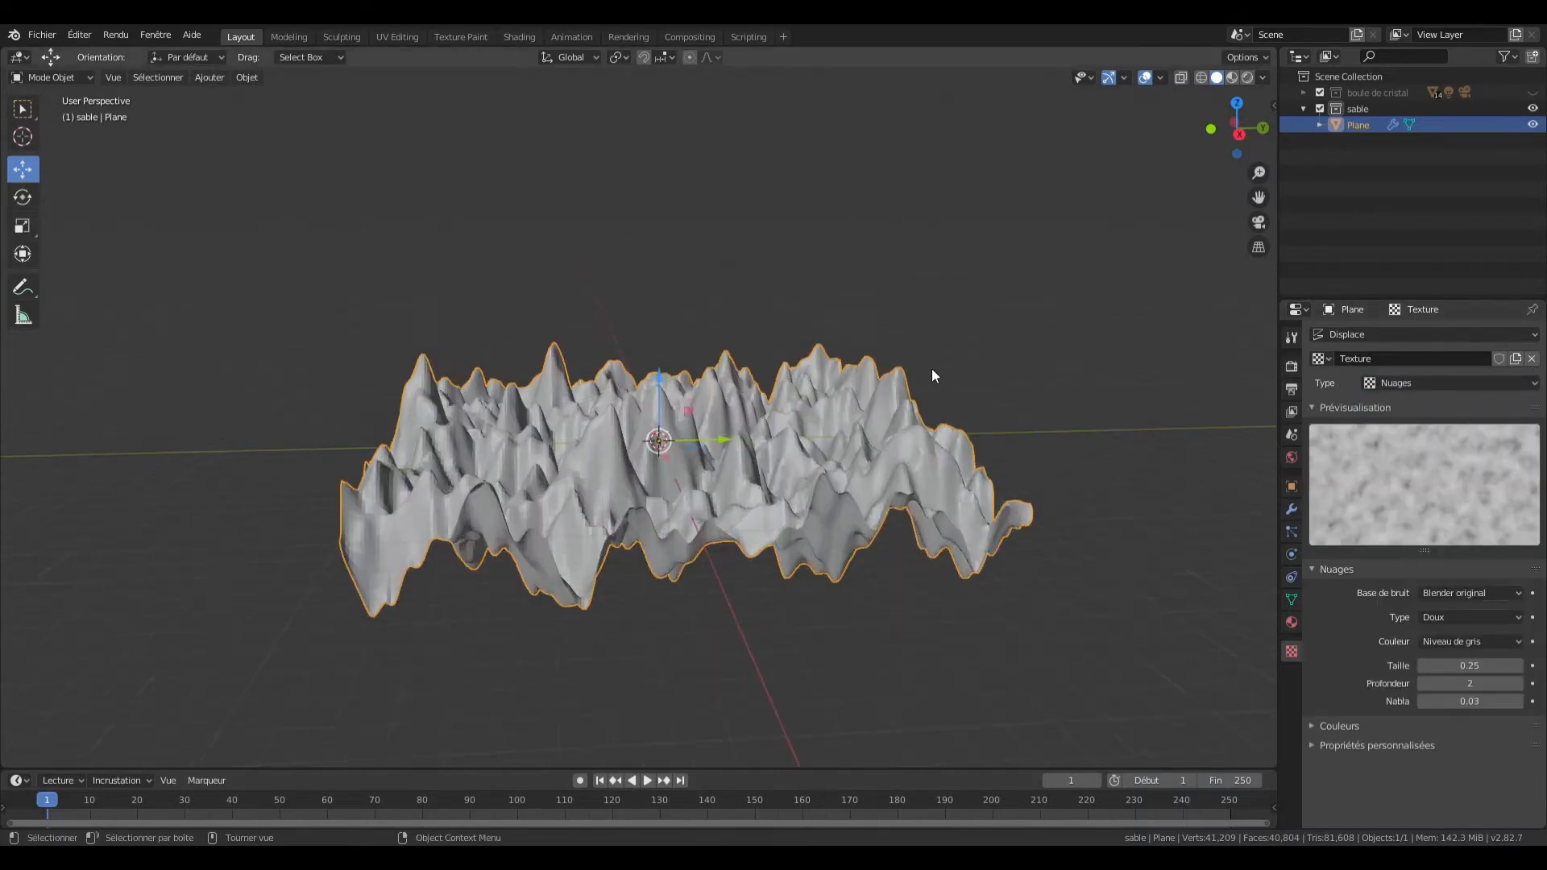
pyautogui.moveTo(1237, 129); pyautogui.dragTo(1235, 125)
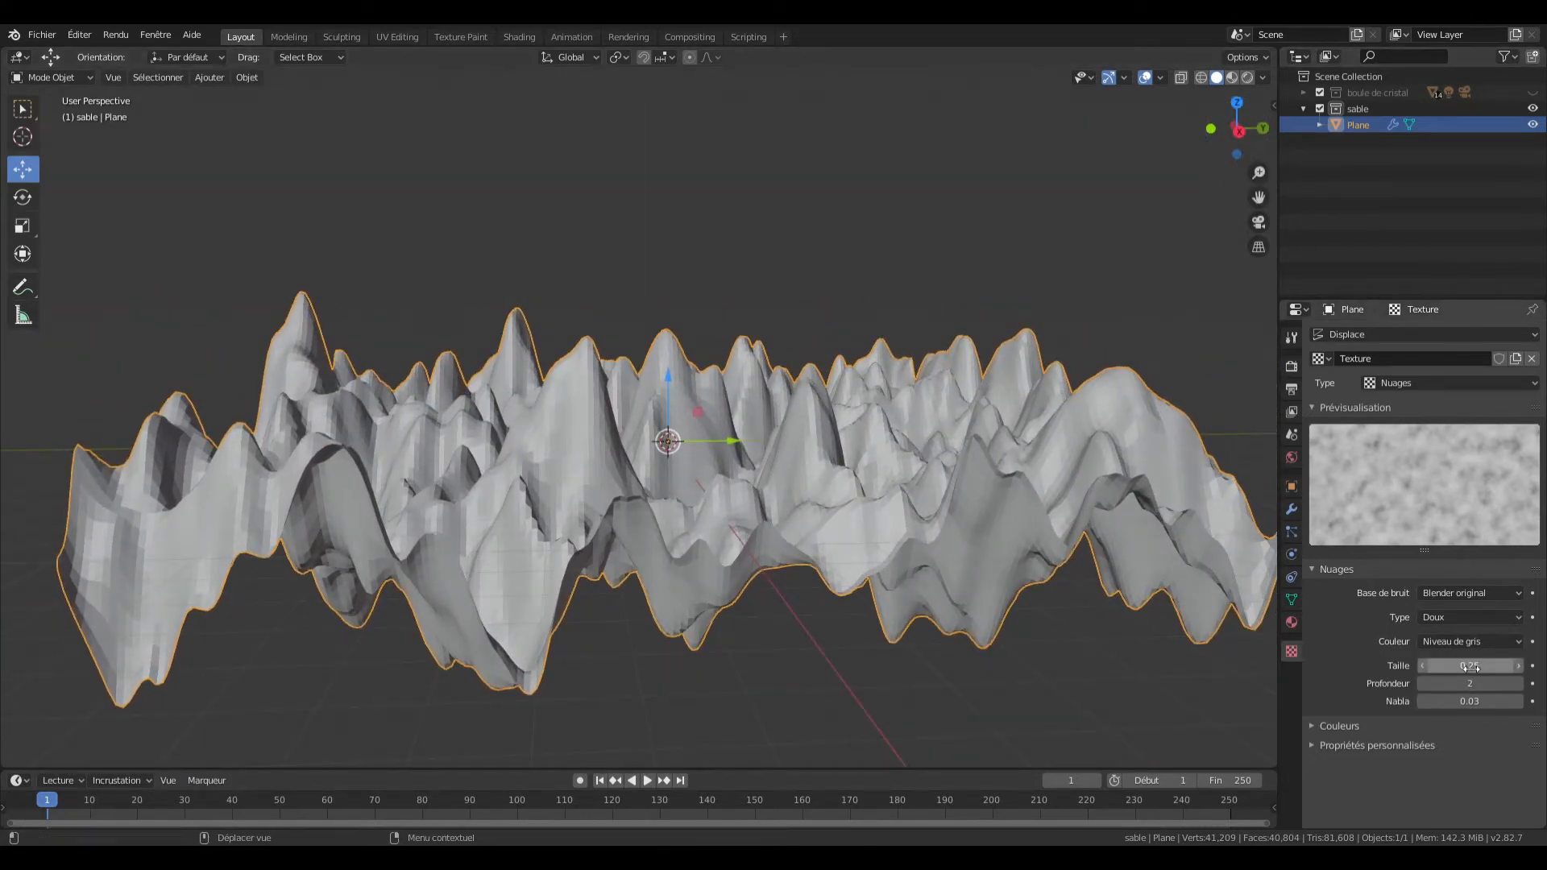
pyautogui.moveTo(1468, 666)
pyautogui.mouseDown()
pyautogui.moveTo(1515, 665)
pyautogui.moveTo(1471, 668)
pyautogui.mouseUp()
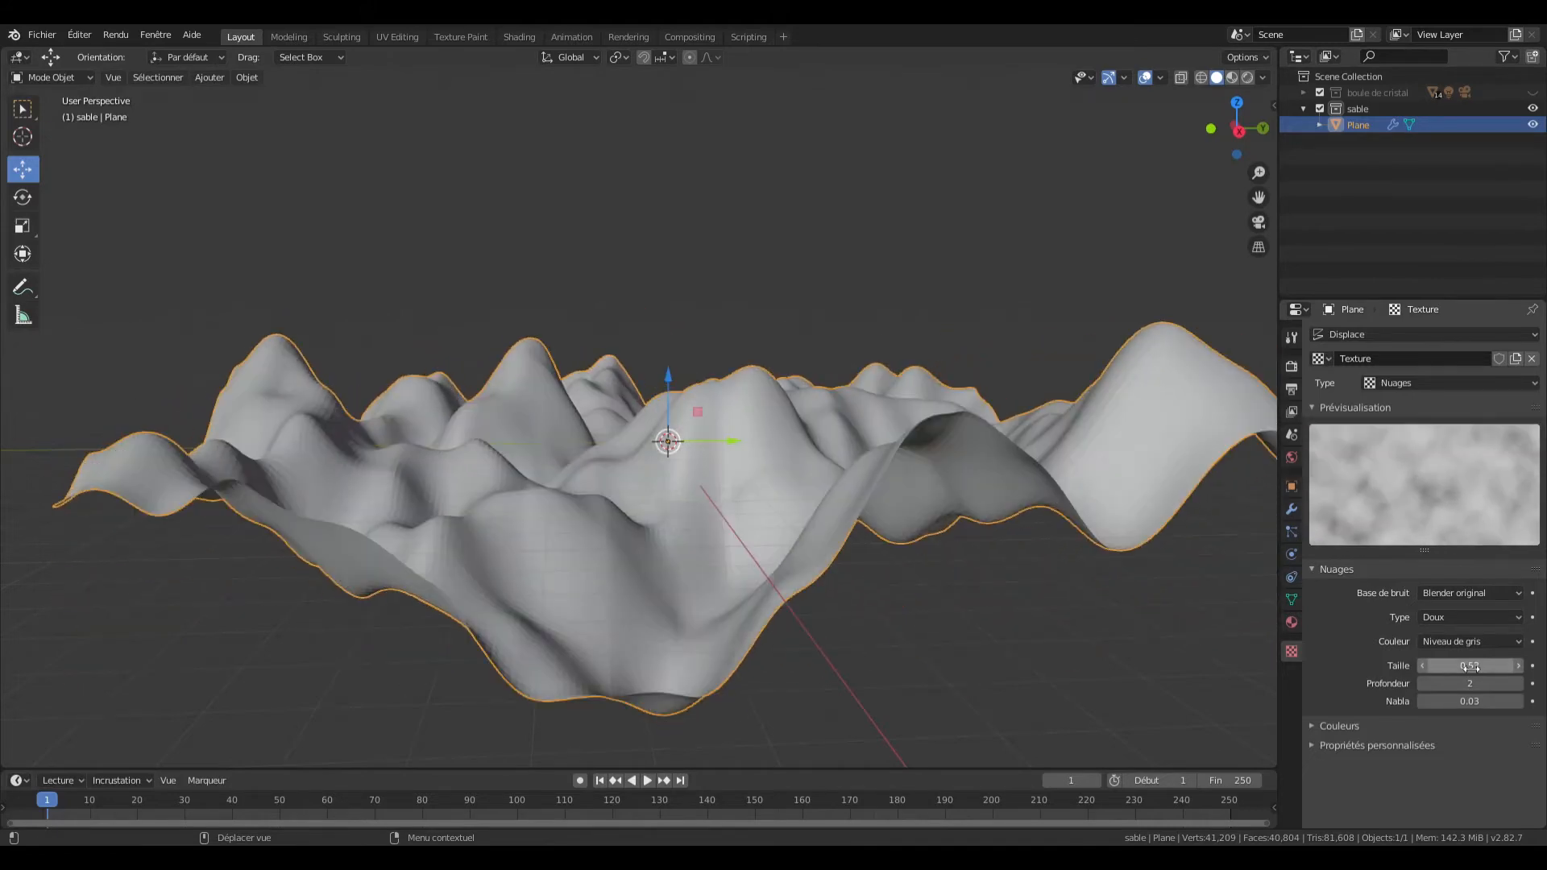
pyautogui.click(1484, 667)
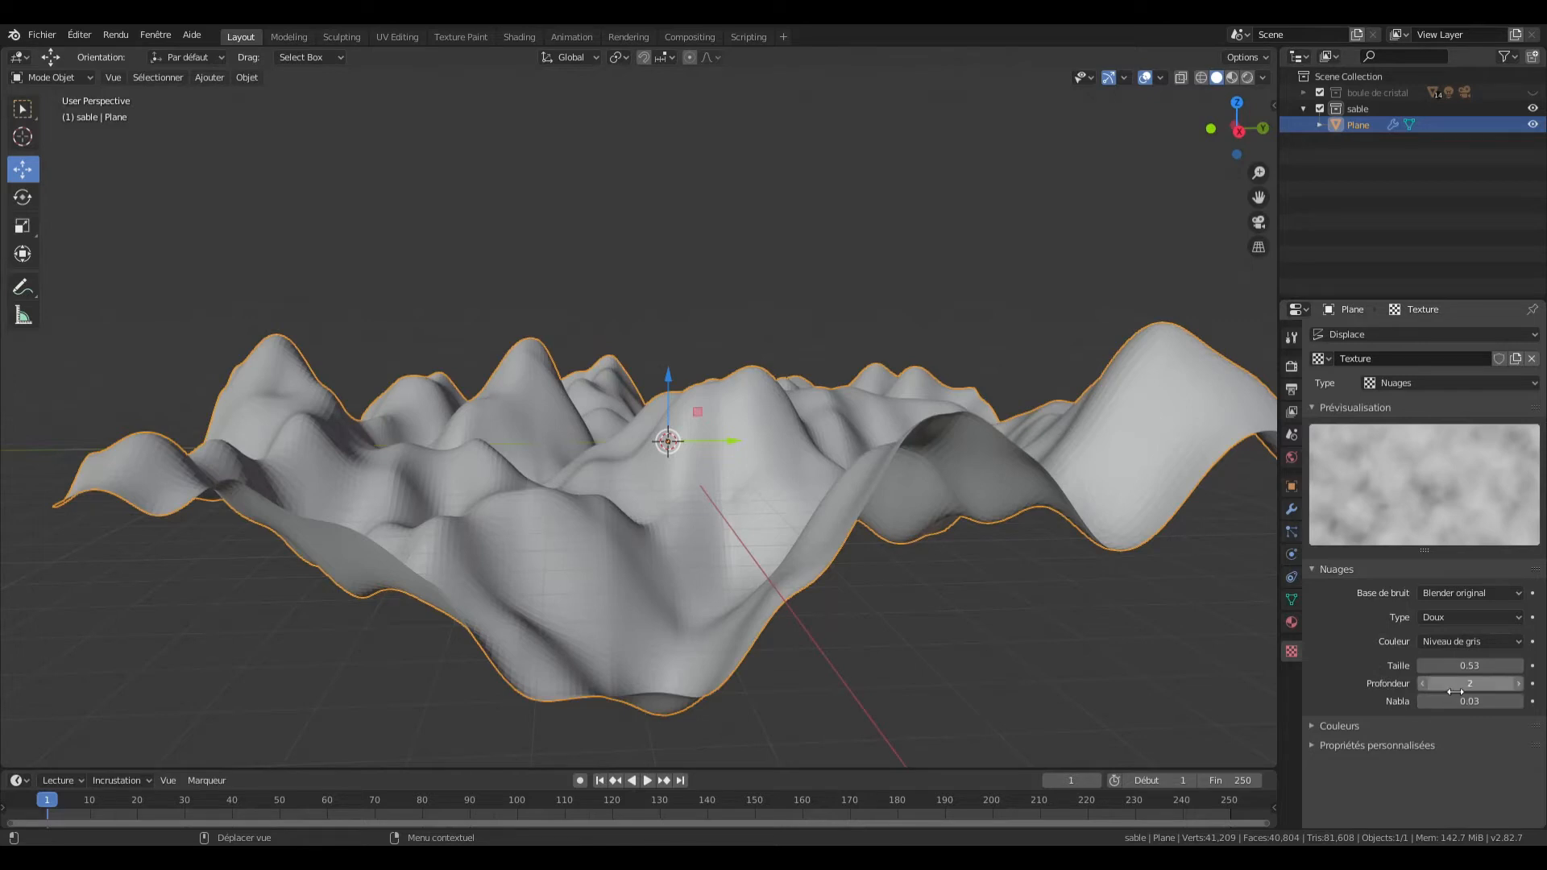
pyautogui.click(1519, 684)
pyautogui.click(1519, 684)
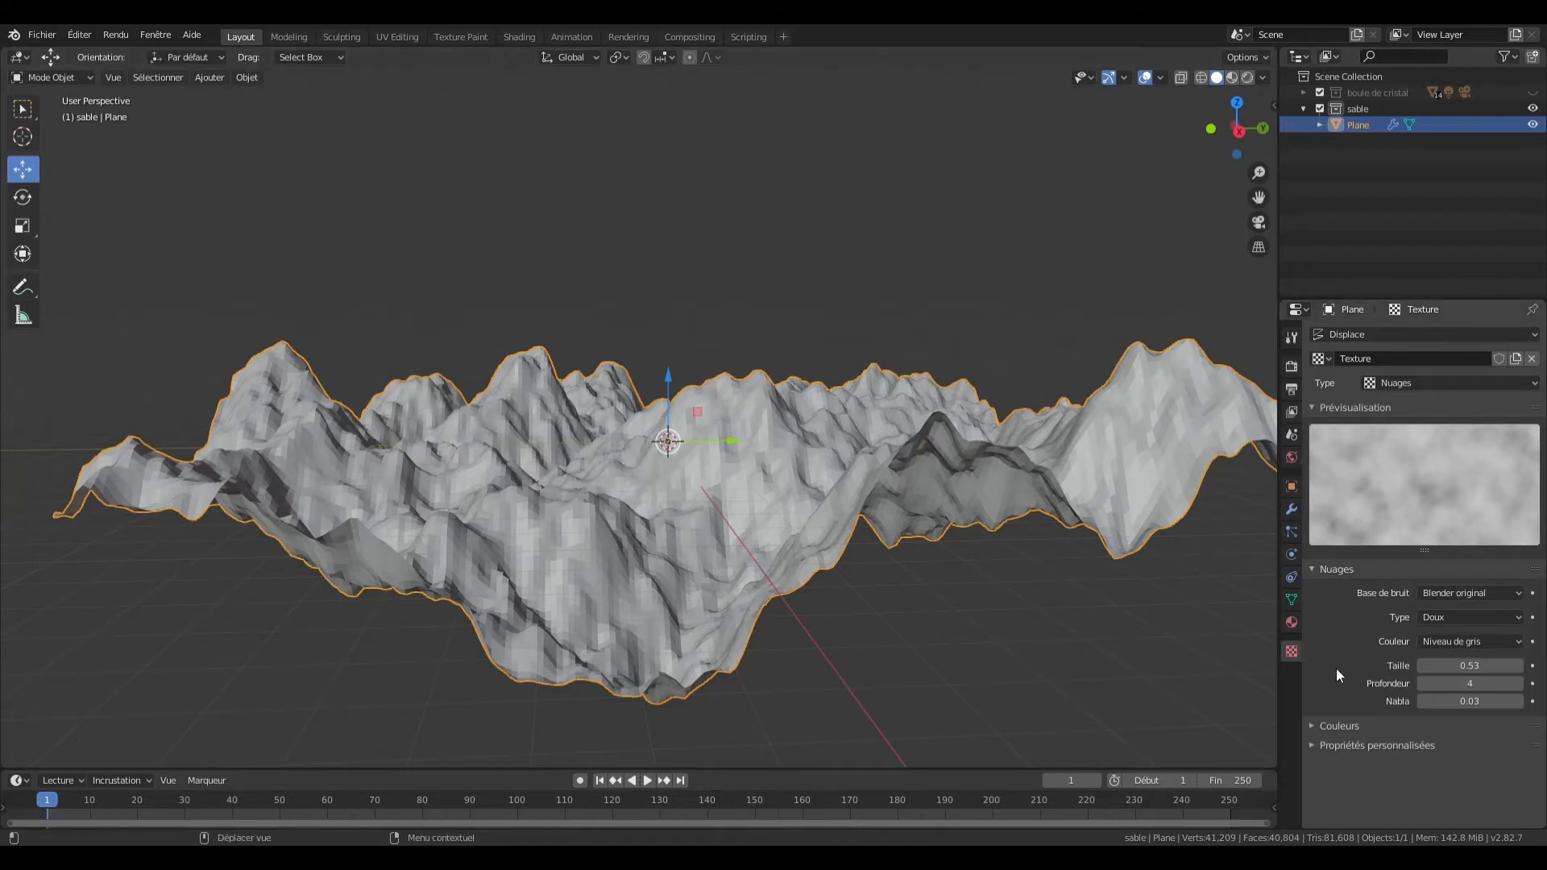
# Step: Set the Displace modifier's strength (Force) to 0.300 and inspect the relief of the sand ground
pyautogui.click(1292, 513)
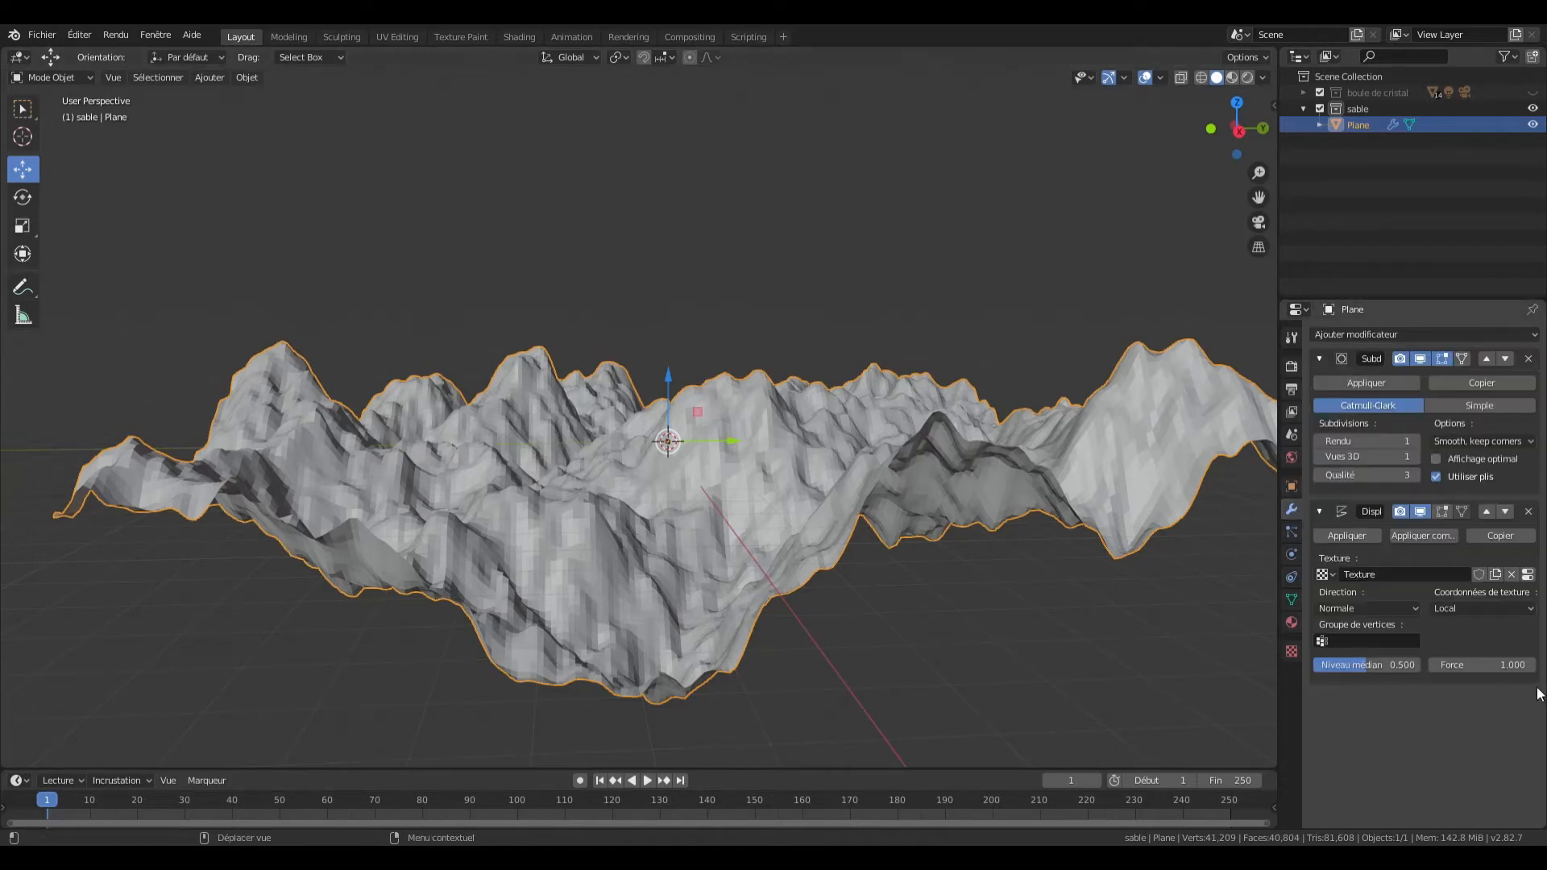
pyautogui.moveTo(1489, 666)
pyautogui.mouseDown()
pyautogui.moveTo(1442, 666)
pyautogui.moveTo(1466, 666)
pyautogui.mouseUp()
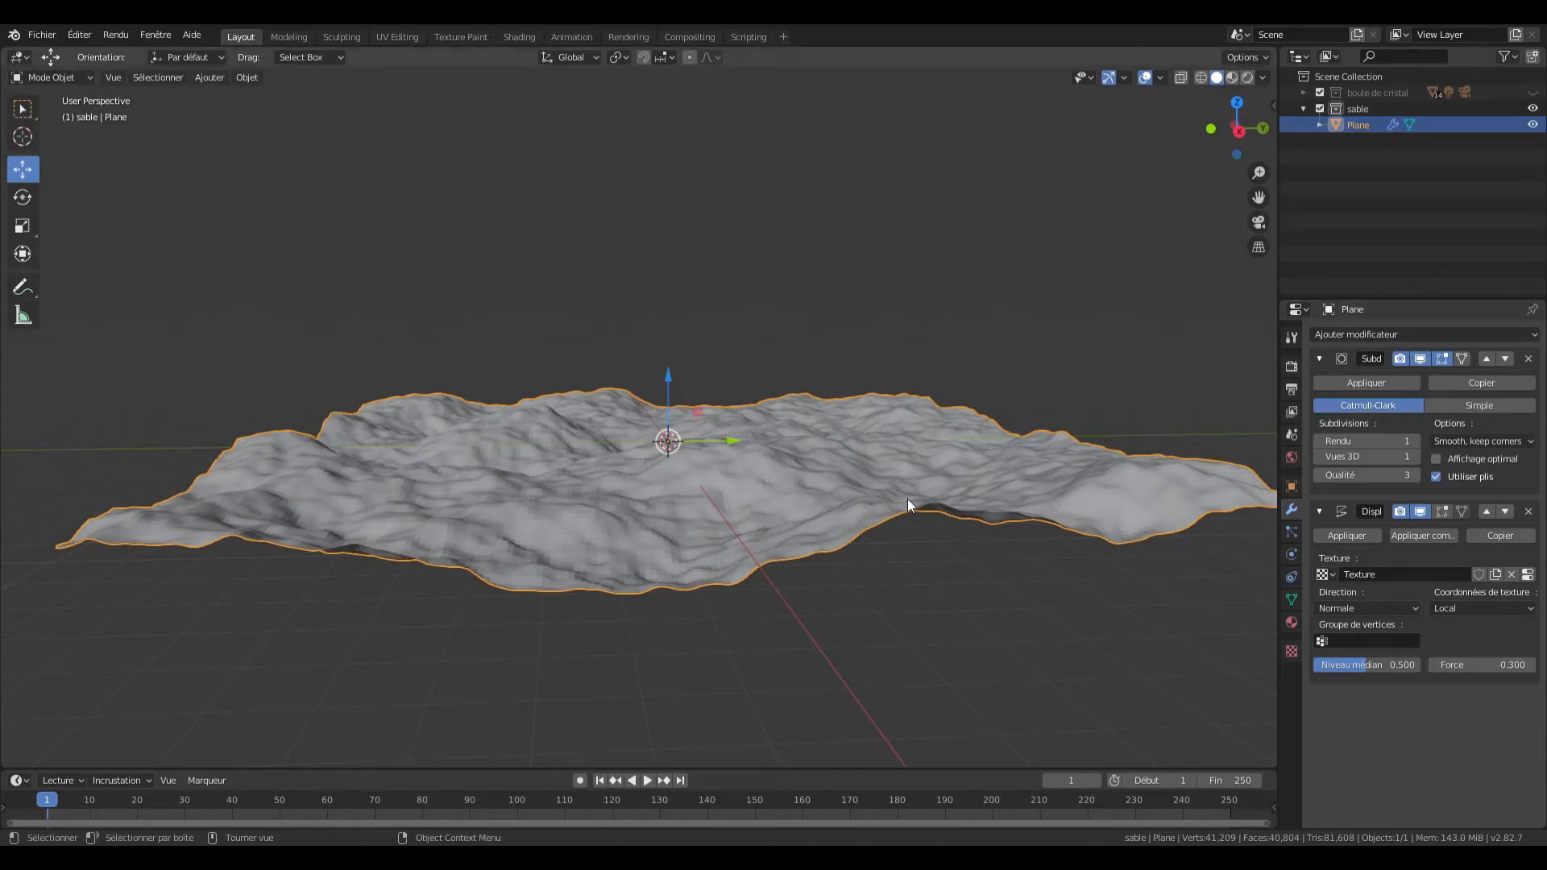
pyautogui.moveTo(1243, 132); pyautogui.dragTo(1156, 218)
pyautogui.moveTo(1259, 197); pyautogui.dragTo(1385, 8)
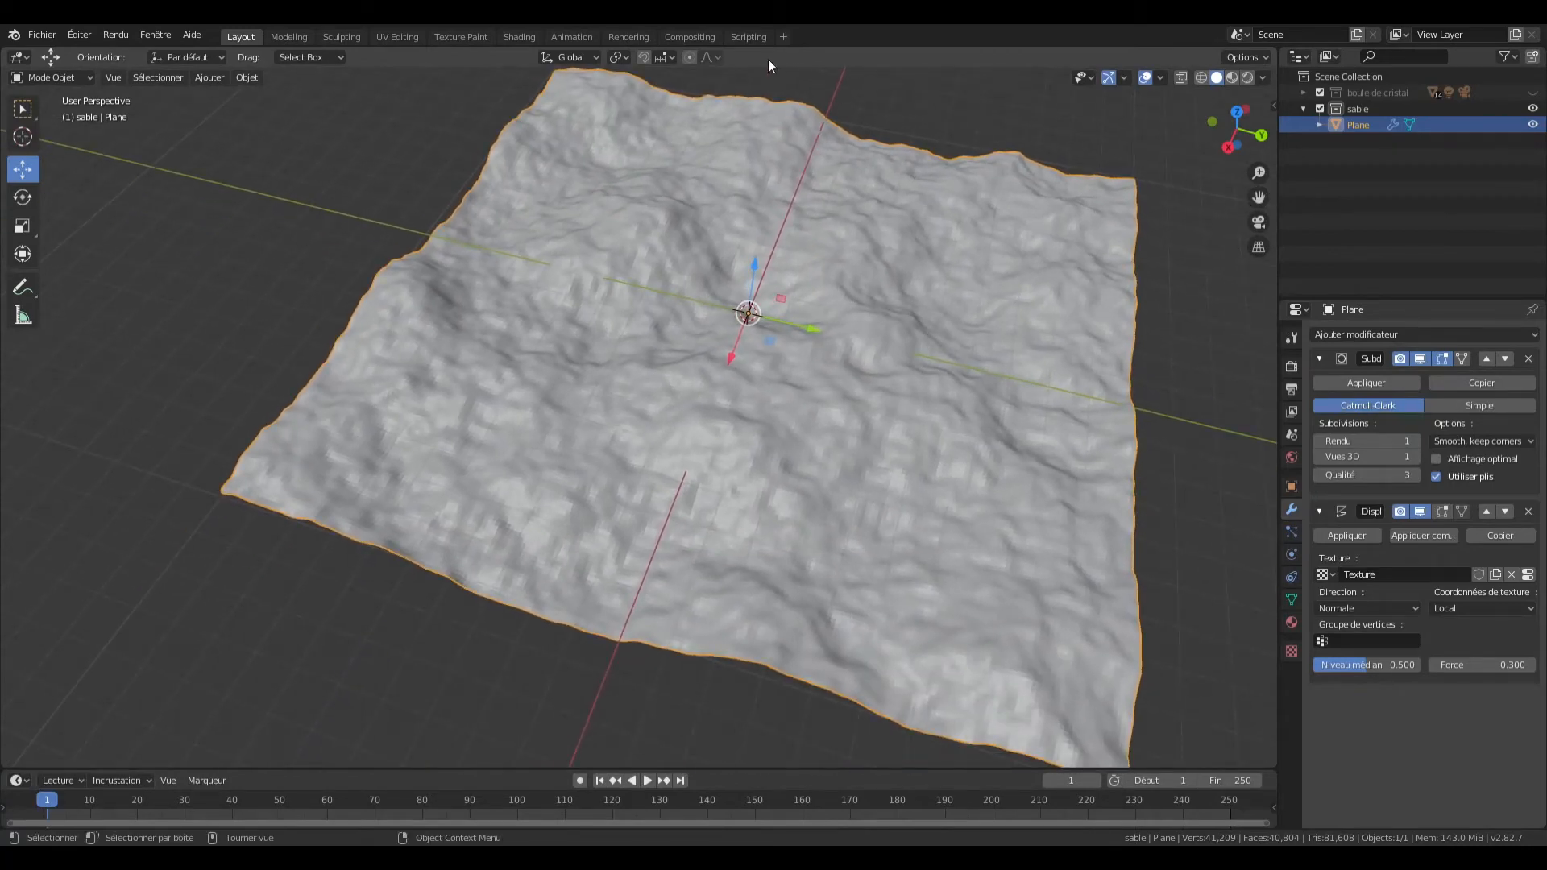
pyautogui.moveTo(1237, 129); pyautogui.dragTo(1255, 87)
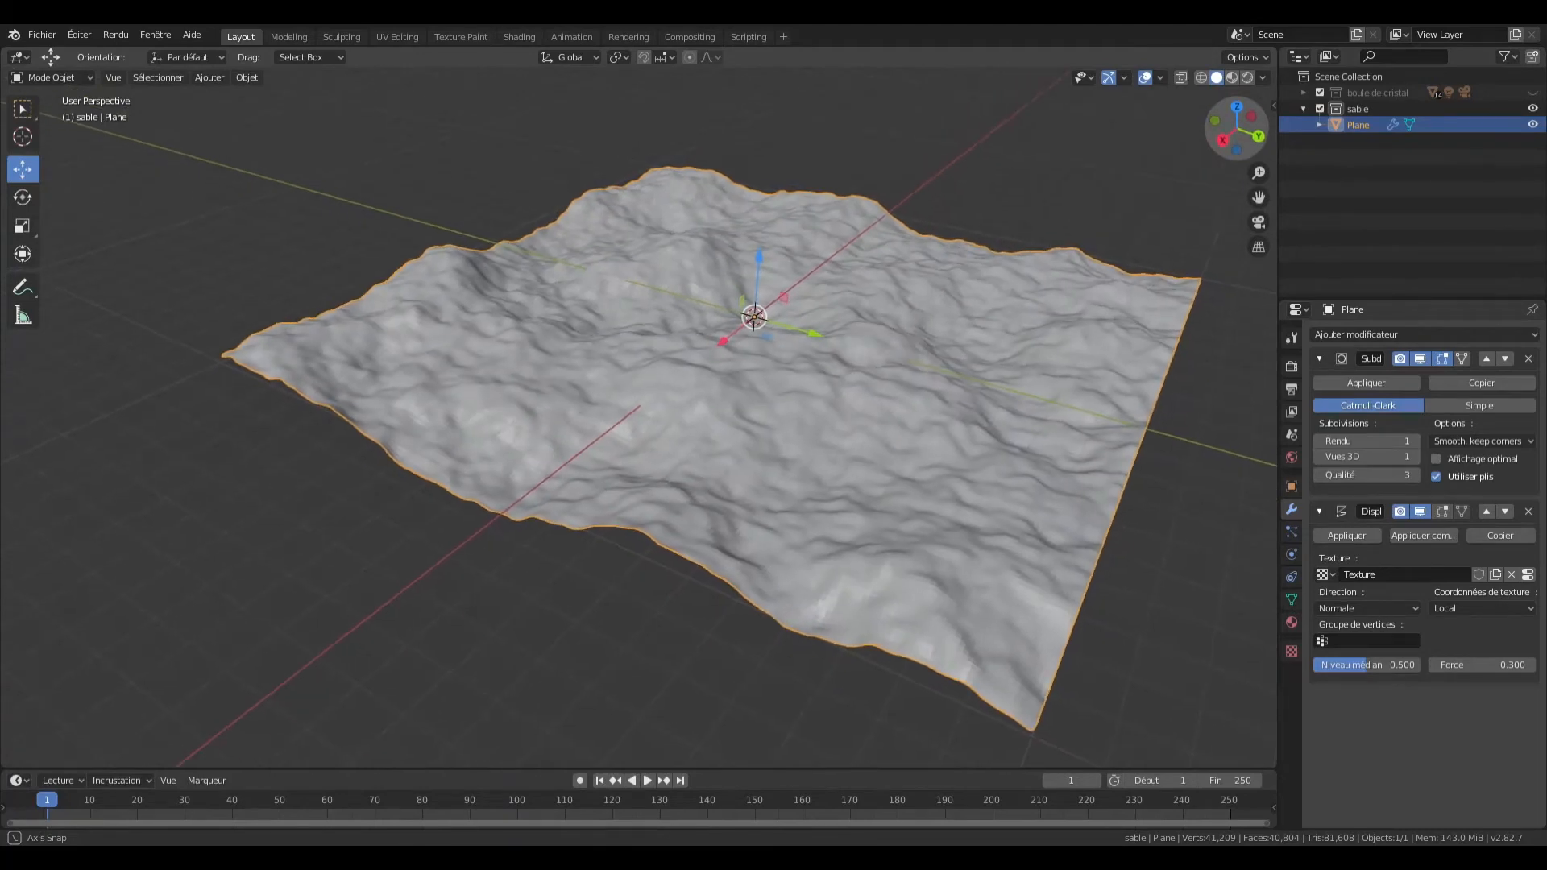
pyautogui.moveTo(1258, 199); pyautogui.dragTo(1156, 277)
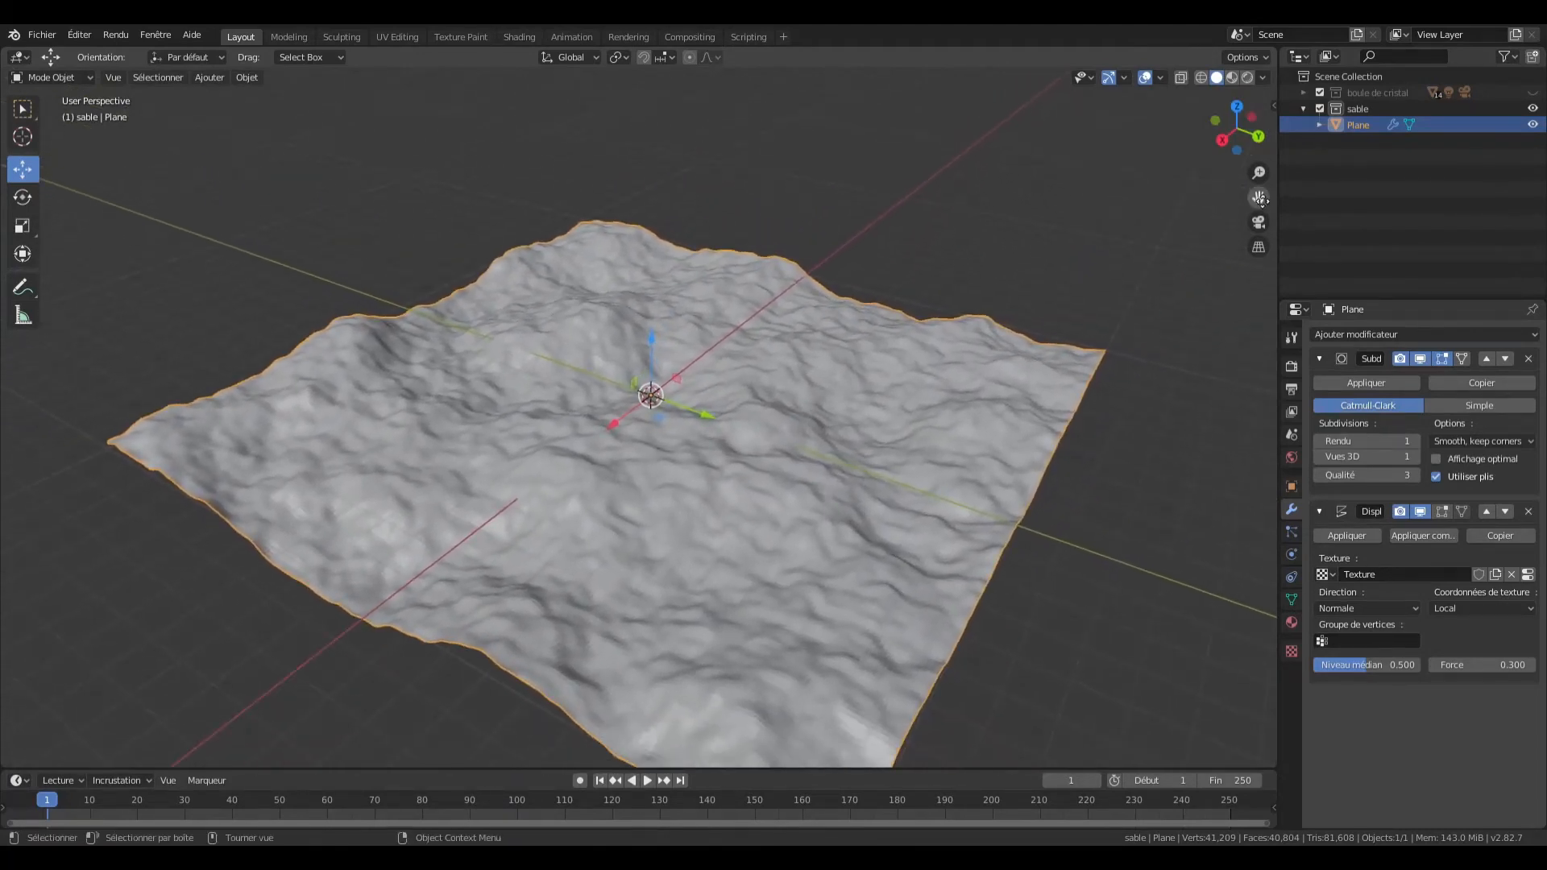
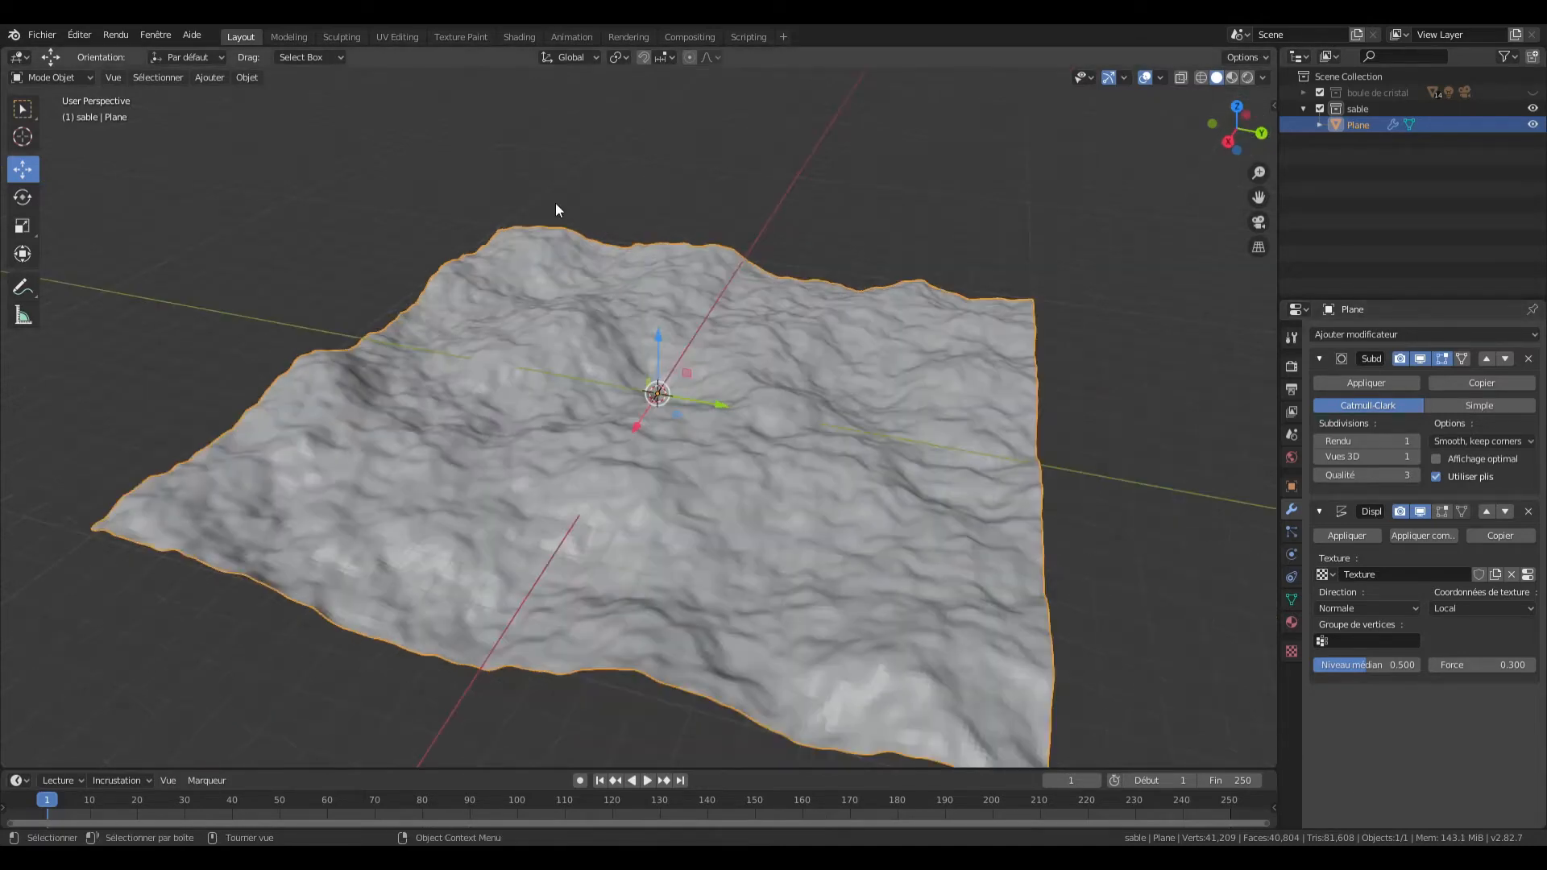
# Step: Switch to the Shading workspace and add a Texture bruit (noise) node before the BSDF in the sable material
pyautogui.click(519, 36)
pyautogui.keyDown('shift'); pyautogui.scroll(-3, 775, 580); pyautogui.keyUp('shift')
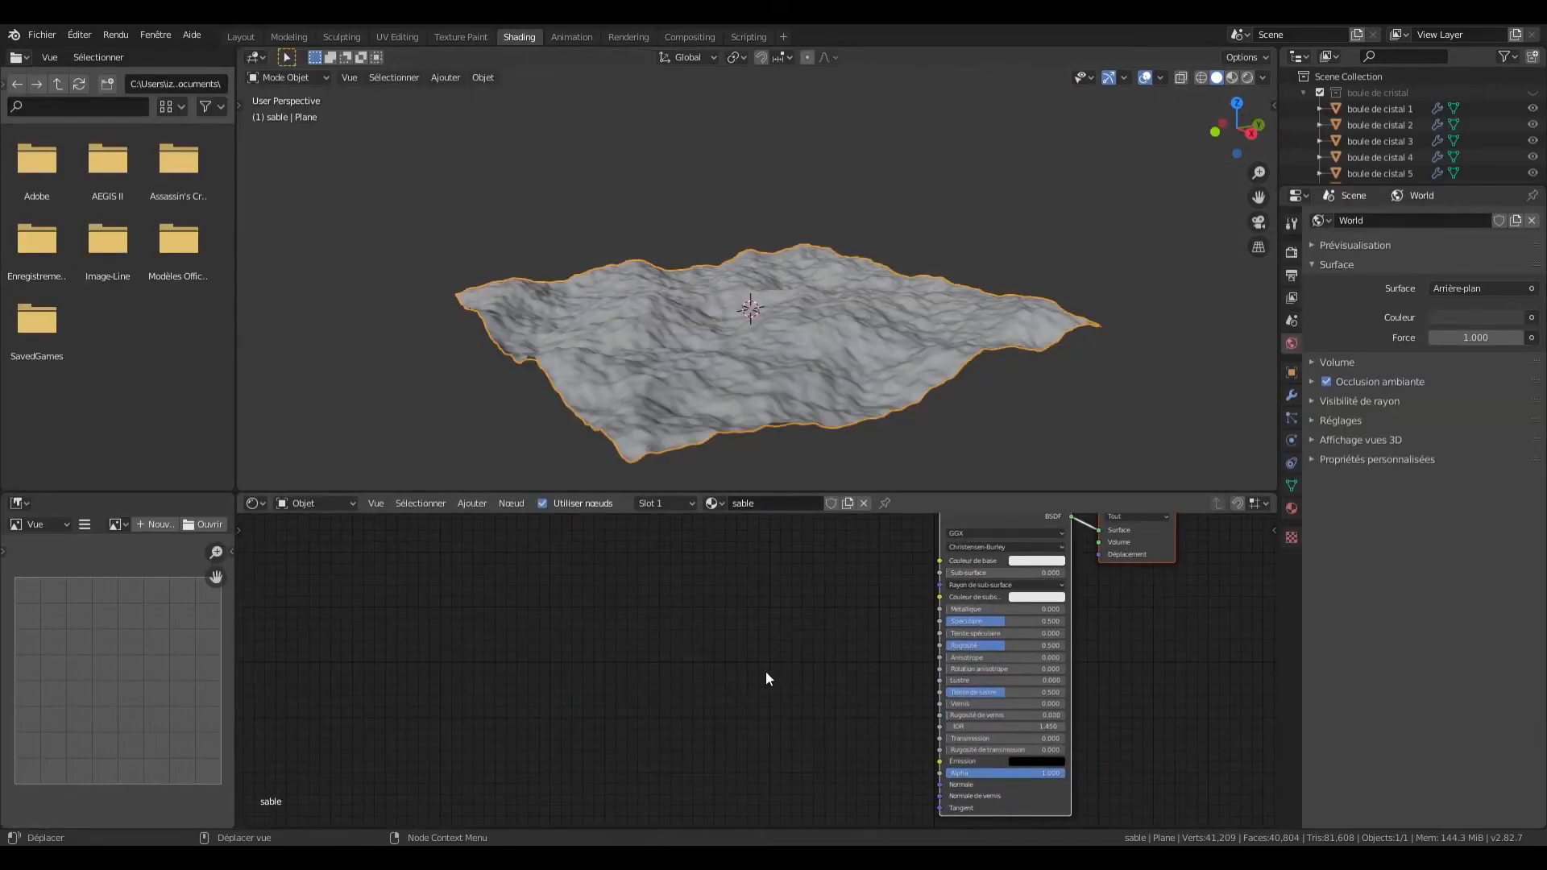
pyautogui.scroll(4, 765, 670)
pyautogui.moveTo(818, 687); pyautogui.dragTo(776, 752, button='middle')
pyautogui.hotkey('shift', 'a')
pyautogui.click(743, 660)
pyautogui.write('bruit')
pyautogui.press('Return')
pyautogui.click(536, 598)
# Step: Add a Mélanger node, drive its Fac with the noise Fac, and feed its colour into the BSDF roughness
pyautogui.hotkey('shift', 'a')
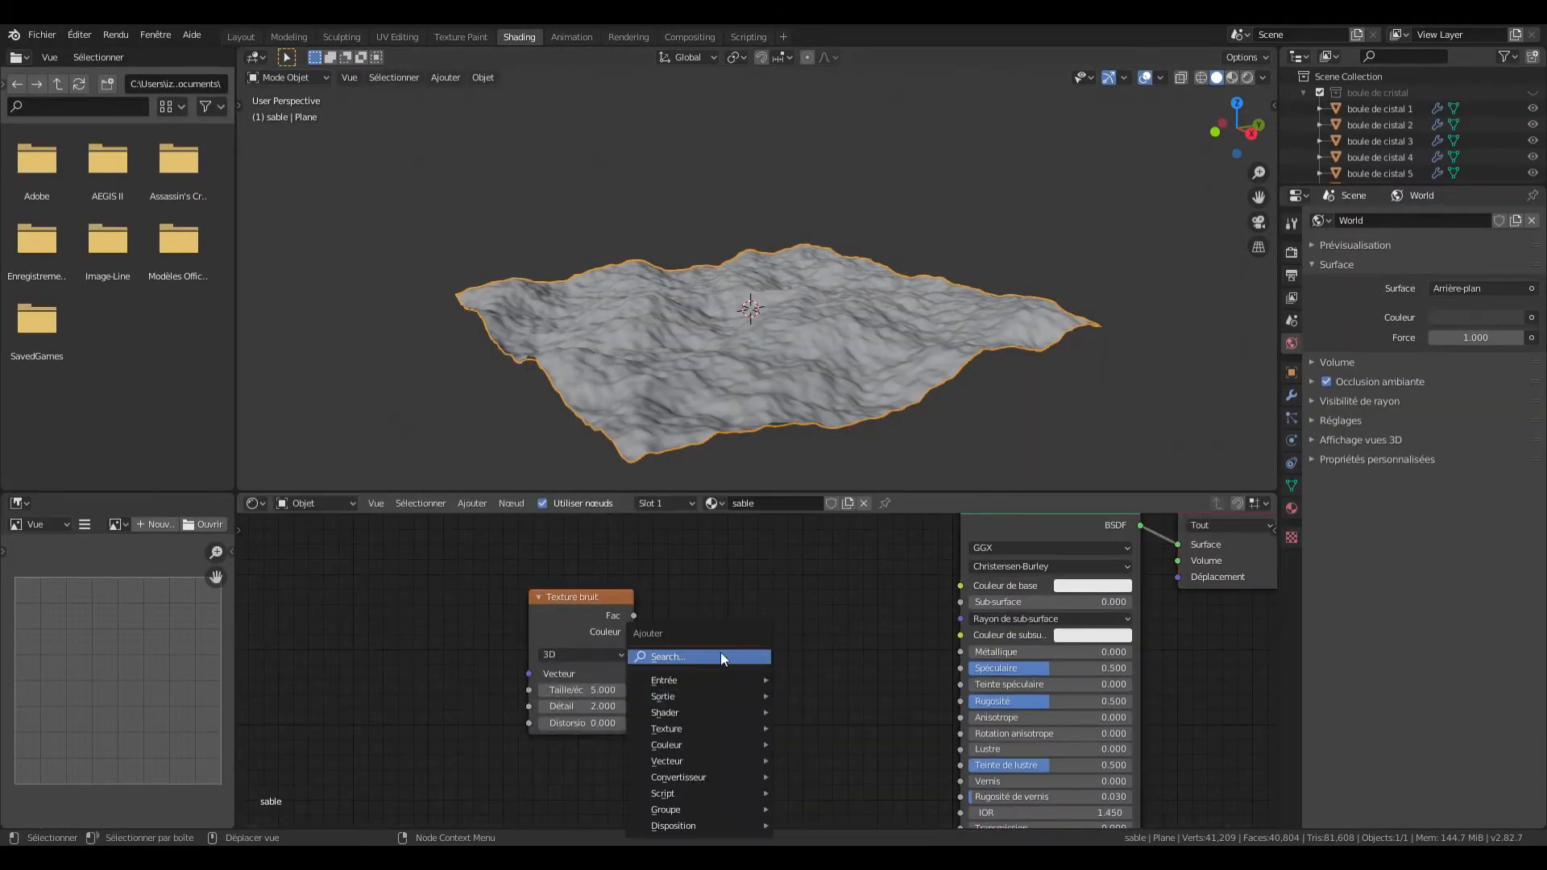
pyautogui.click(721, 651)
pyautogui.write('mél')
pyautogui.press('Return')
pyautogui.click(735, 607)
pyautogui.moveTo(633, 616); pyautogui.dragTo(722, 684)
pyautogui.moveTo(834, 626); pyautogui.dragTo(961, 701)
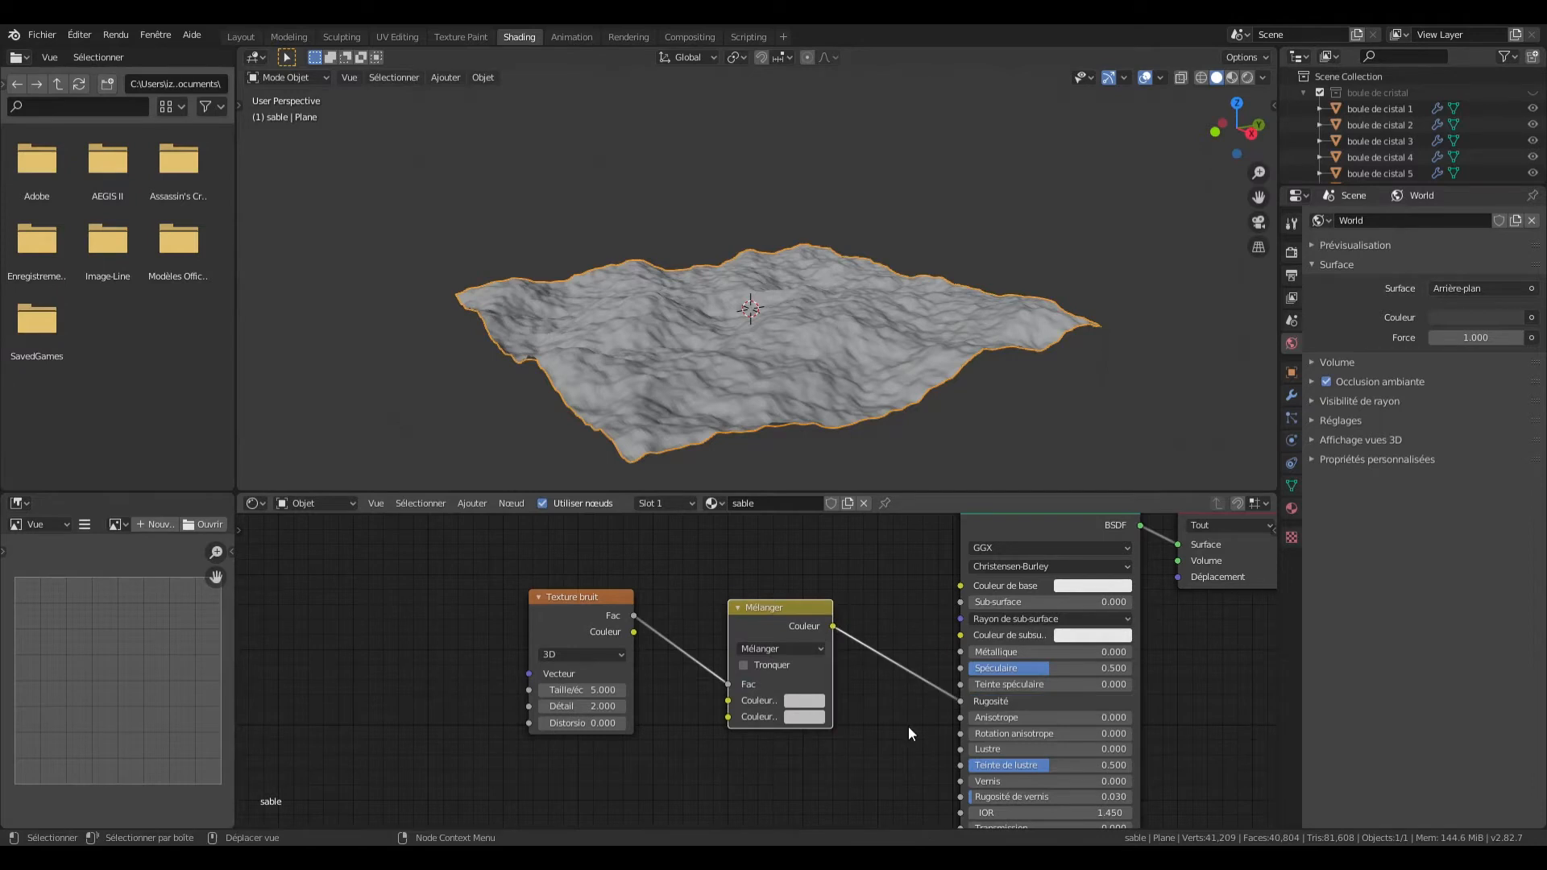
# Step: Move the noise texture and Mélanger nodes further down to free space beside the BSDF
pyautogui.moveTo(534, 768); pyautogui.dragTo(859, 744, button='middle')
pyautogui.scroll(-2, 859, 746)
pyautogui.moveTo(942, 538); pyautogui.dragTo(806, 666, button='middle')
pyautogui.scroll(-7, 806, 668)
pyautogui.moveTo(758, 700); pyautogui.dragTo(755, 790)
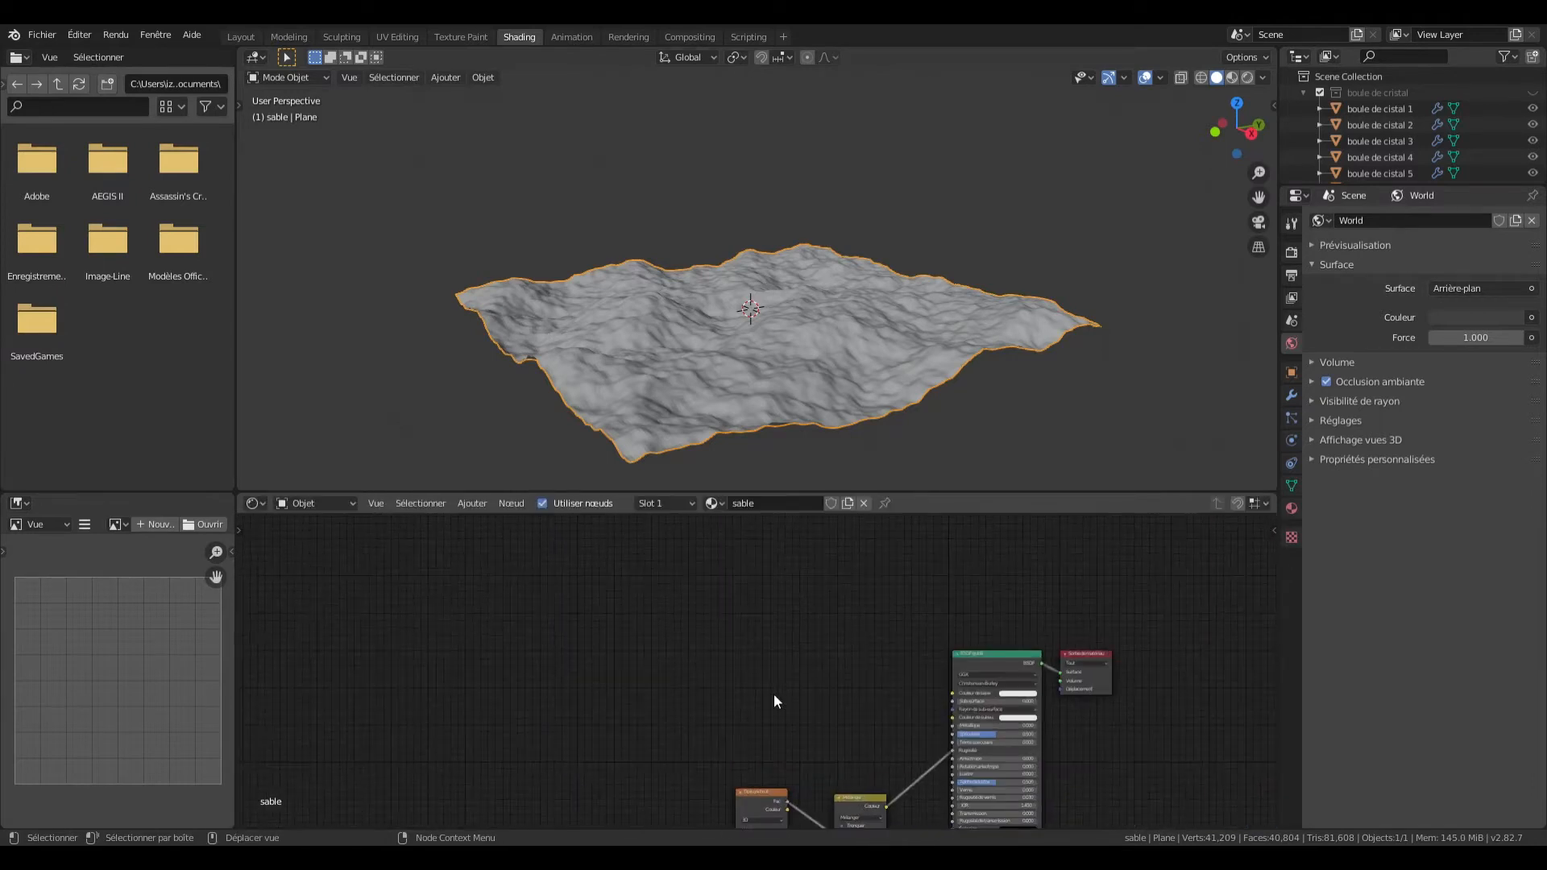
# Step: Add a Dégradé de couleurs (colour ramp) node in the free area above and to the left of the noise texture
pyautogui.moveTo(773, 694); pyautogui.dragTo(872, 593, button='middle')
pyautogui.scroll(4, 889, 611)
pyautogui.scroll(4, 890, 611)
pyautogui.moveTo(868, 665); pyautogui.dragTo(905, 726, button='middle')
pyautogui.hotkey('shift', 'a')
pyautogui.click(916, 649)
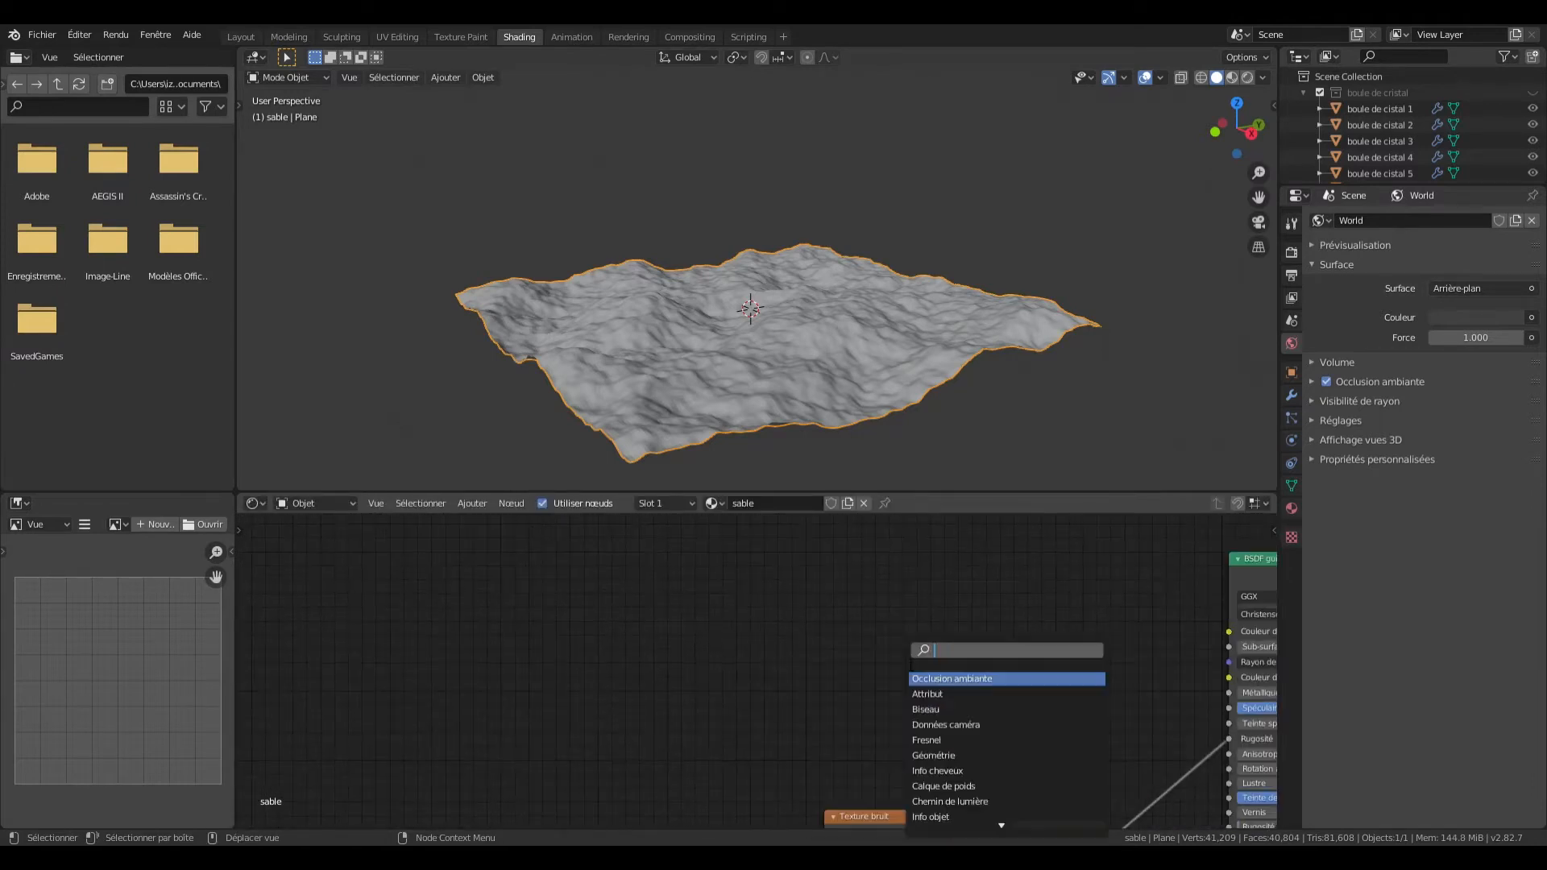
pyautogui.write('dég')
pyautogui.press('Return')
pyautogui.click(521, 542)
# Step: Set the gradient's black stop to a grey with value 0.473 and add a middle stop
pyautogui.click(592, 660)
pyautogui.moveTo(647, 545); pyautogui.dragTo(646, 514)
pyautogui.click(592, 661)
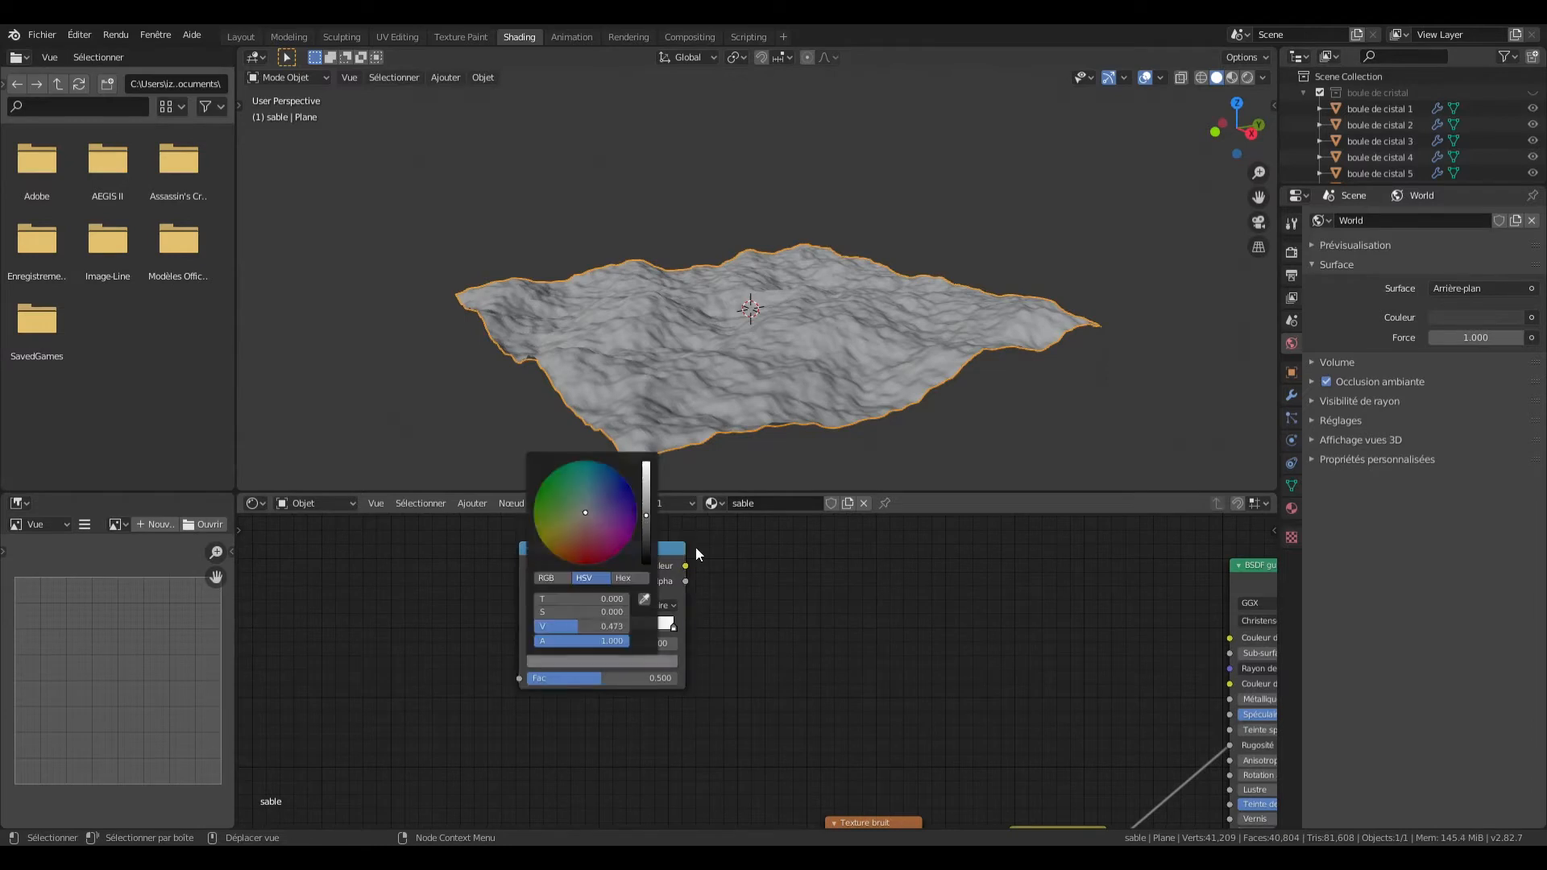
pyautogui.click(533, 605)
pyautogui.click(592, 661)
pyautogui.click(530, 627)
# Step: Add two Mélanger nodes after the gradient, setting the first to Écran and the second to Multiplier
pyautogui.scroll(1, 776, 611)
pyautogui.moveTo(870, 675); pyautogui.dragTo(833, 661, button='middle')
pyautogui.scroll(-2, 833, 659)
pyautogui.hotkey('shift', 'a')
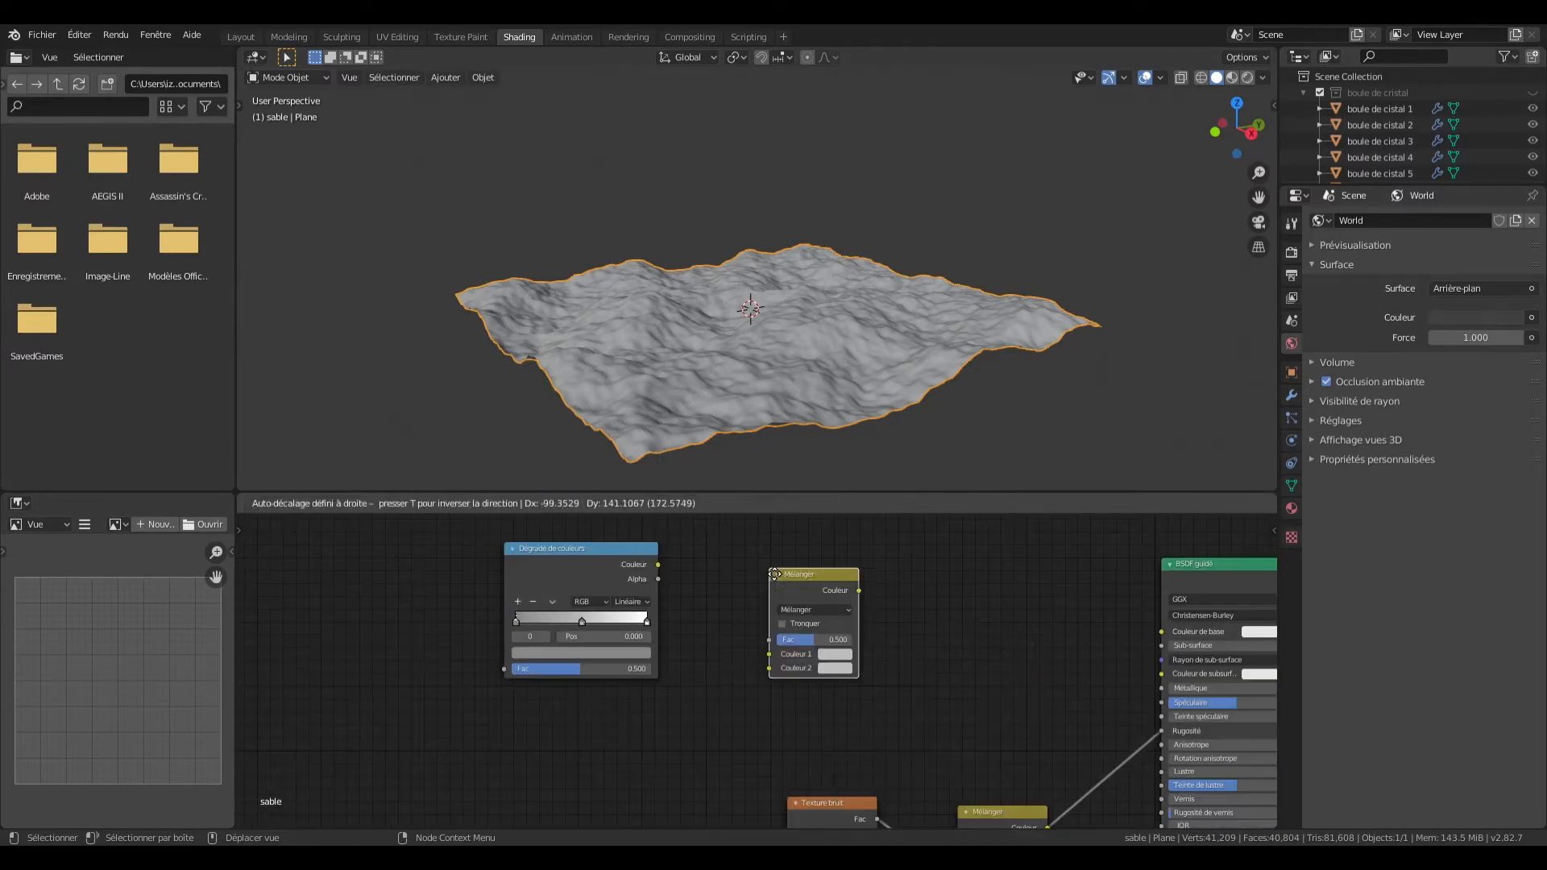
pyautogui.click(757, 562)
pyautogui.hotkey('shift', 'd')
pyautogui.click(902, 575)
pyautogui.click(797, 599)
pyautogui.click(940, 614)
# Step: Chain the gradient through the Écran and Multiplier nodes into the BSDF base colour, with the Multiplier factor at 1.000
pyautogui.moveTo(843, 580); pyautogui.dragTo(897, 658)
pyautogui.moveTo(938, 643); pyautogui.dragTo(989, 643)
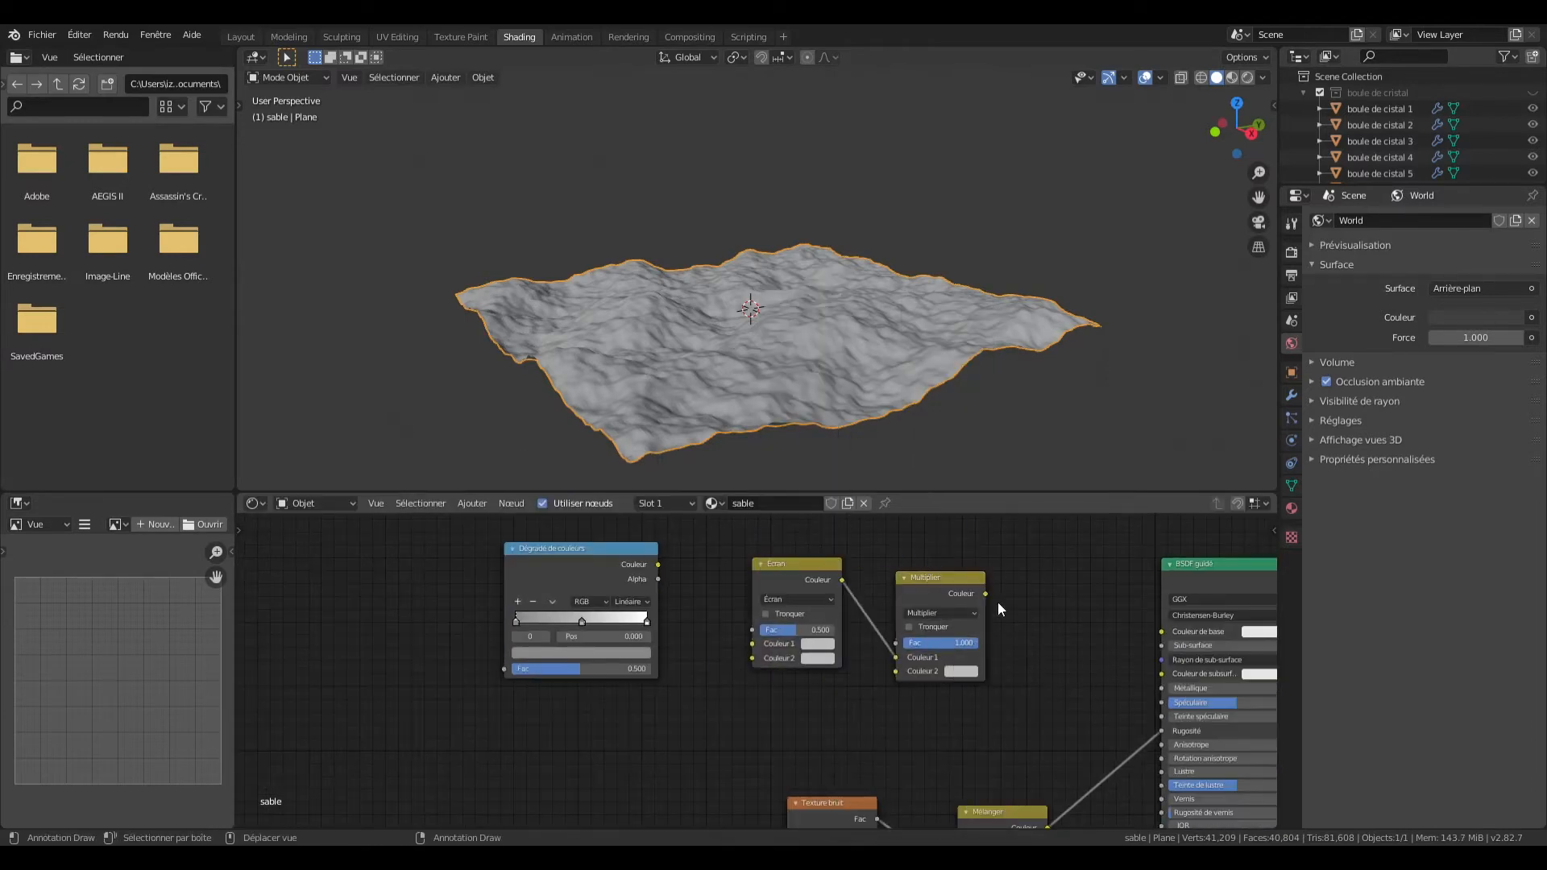
pyautogui.moveTo(658, 565); pyautogui.dragTo(752, 644)
pyautogui.moveTo(985, 594); pyautogui.dragTo(1161, 632)
# Step: Add a Fresnel node with an IOR of 1.05 and link its Fac to the BSDF's Spéculaire input
pyautogui.moveTo(999, 717); pyautogui.dragTo(1125, 689, button='middle')
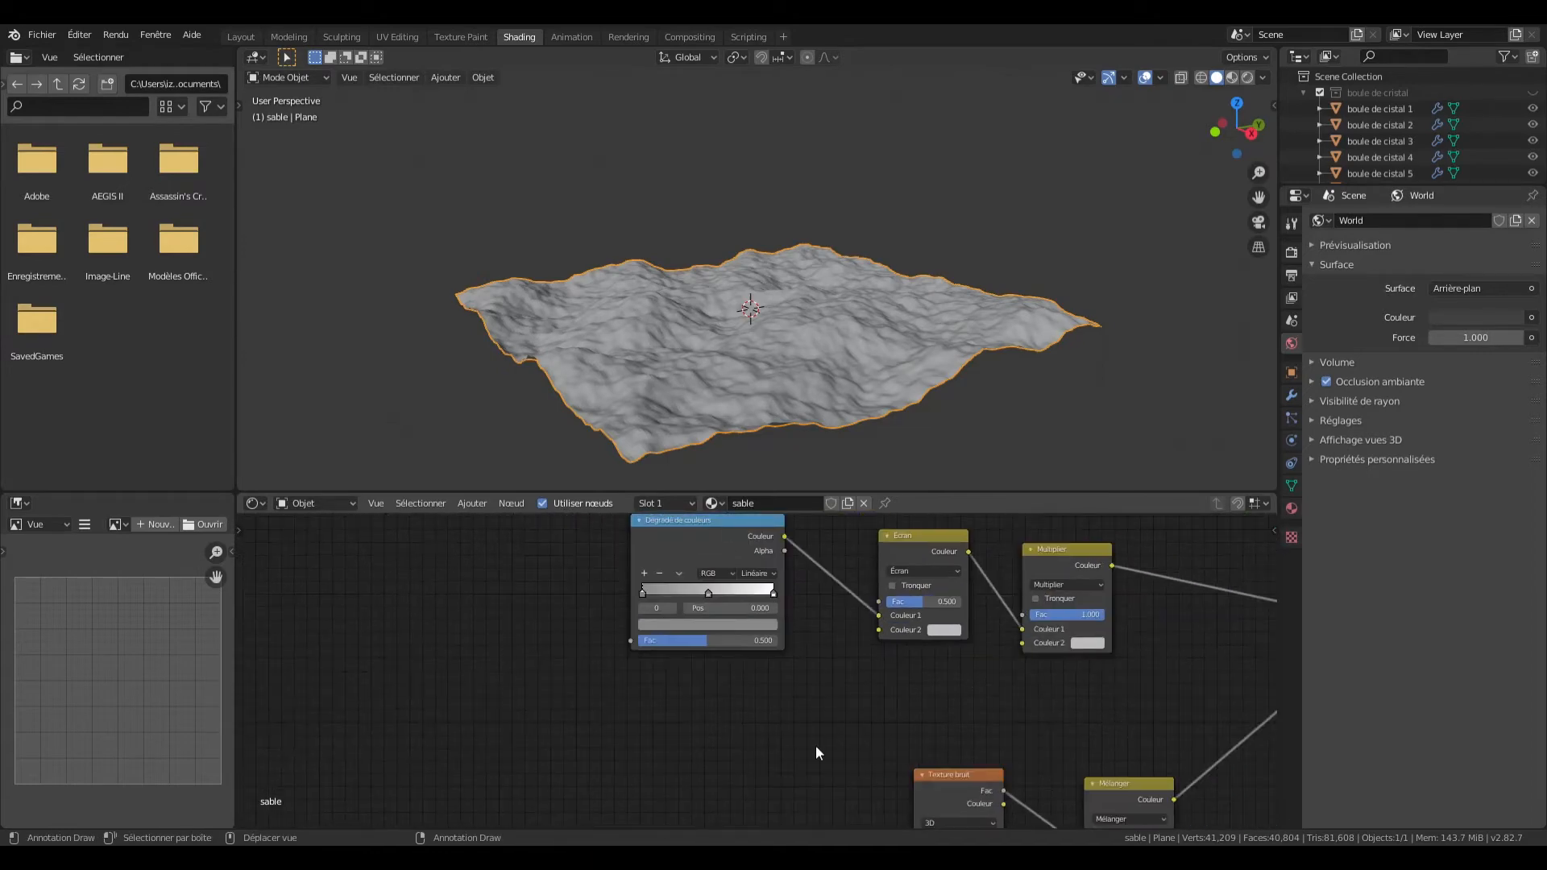
pyautogui.scroll(-2, 816, 748)
pyautogui.moveTo(788, 725); pyautogui.dragTo(787, 620)
pyautogui.hotkey('shift', 'a')
pyautogui.click(895, 612)
pyautogui.click(972, 621)
pyautogui.scroll(2, 999, 636)
pyautogui.click(1071, 642)
pyautogui.write('1.05')
pyautogui.press('Return')
pyautogui.moveTo(1193, 660); pyautogui.dragTo(975, 704, button='middle')
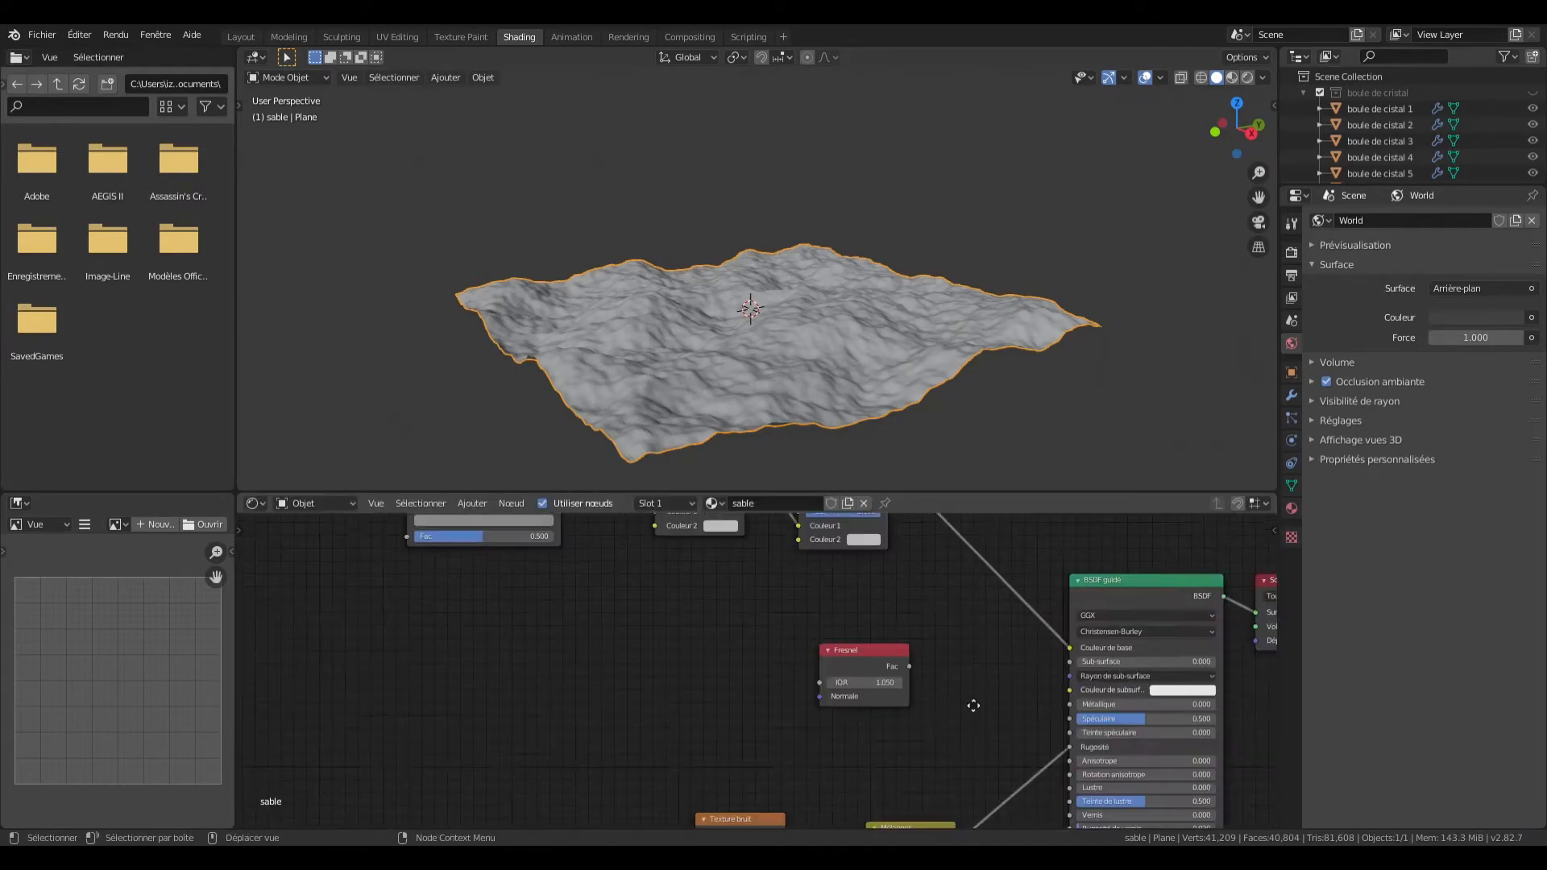
pyautogui.moveTo(865, 665); pyautogui.dragTo(1032, 718)
# Step: Enlarge the node editor, add an Occlusion ambiante node and link its colour to the Multiplier node's second colour
pyautogui.hotkey('shift', 'a')
pyautogui.write('occ')
pyautogui.click(673, 619)
pyautogui.moveTo(887, 493); pyautogui.dragTo(886, 310)
pyautogui.scroll(4, 872, 399)
pyautogui.moveTo(716, 618); pyautogui.dragTo(907, 500)
pyautogui.moveTo(763, 696); pyautogui.dragTo(878, 698, button='middle')
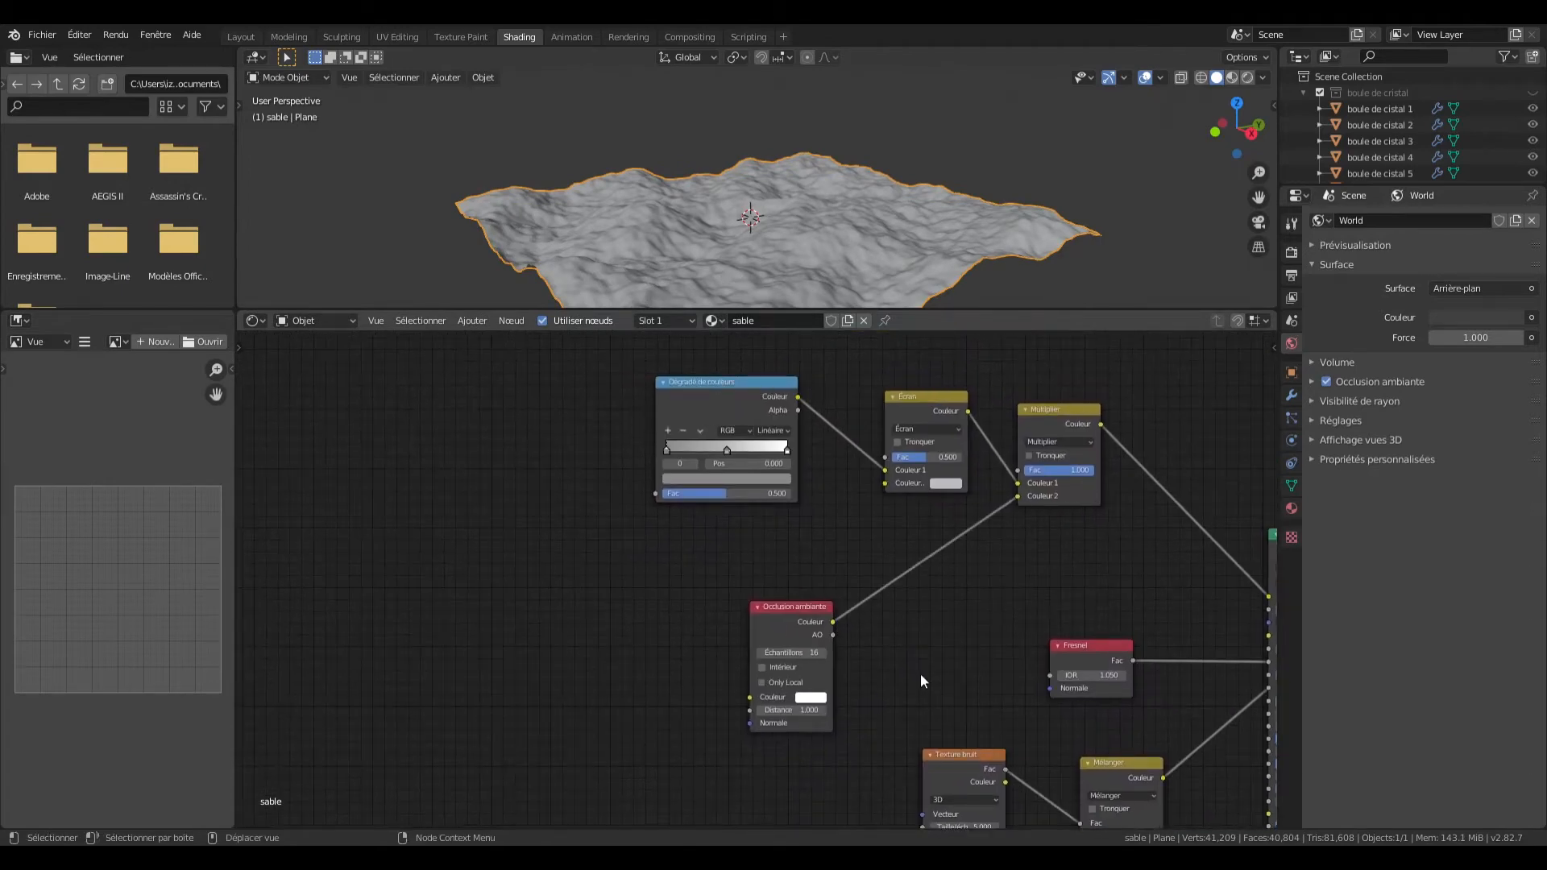
# Step: Add three Dégradé de couleurs nodes stacked in the empty area to the left of the existing node network
pyautogui.scroll(3, 920, 682)
pyautogui.moveTo(798, 550); pyautogui.dragTo(983, 676, button='middle')
pyautogui.scroll(-10, 1048, 597)
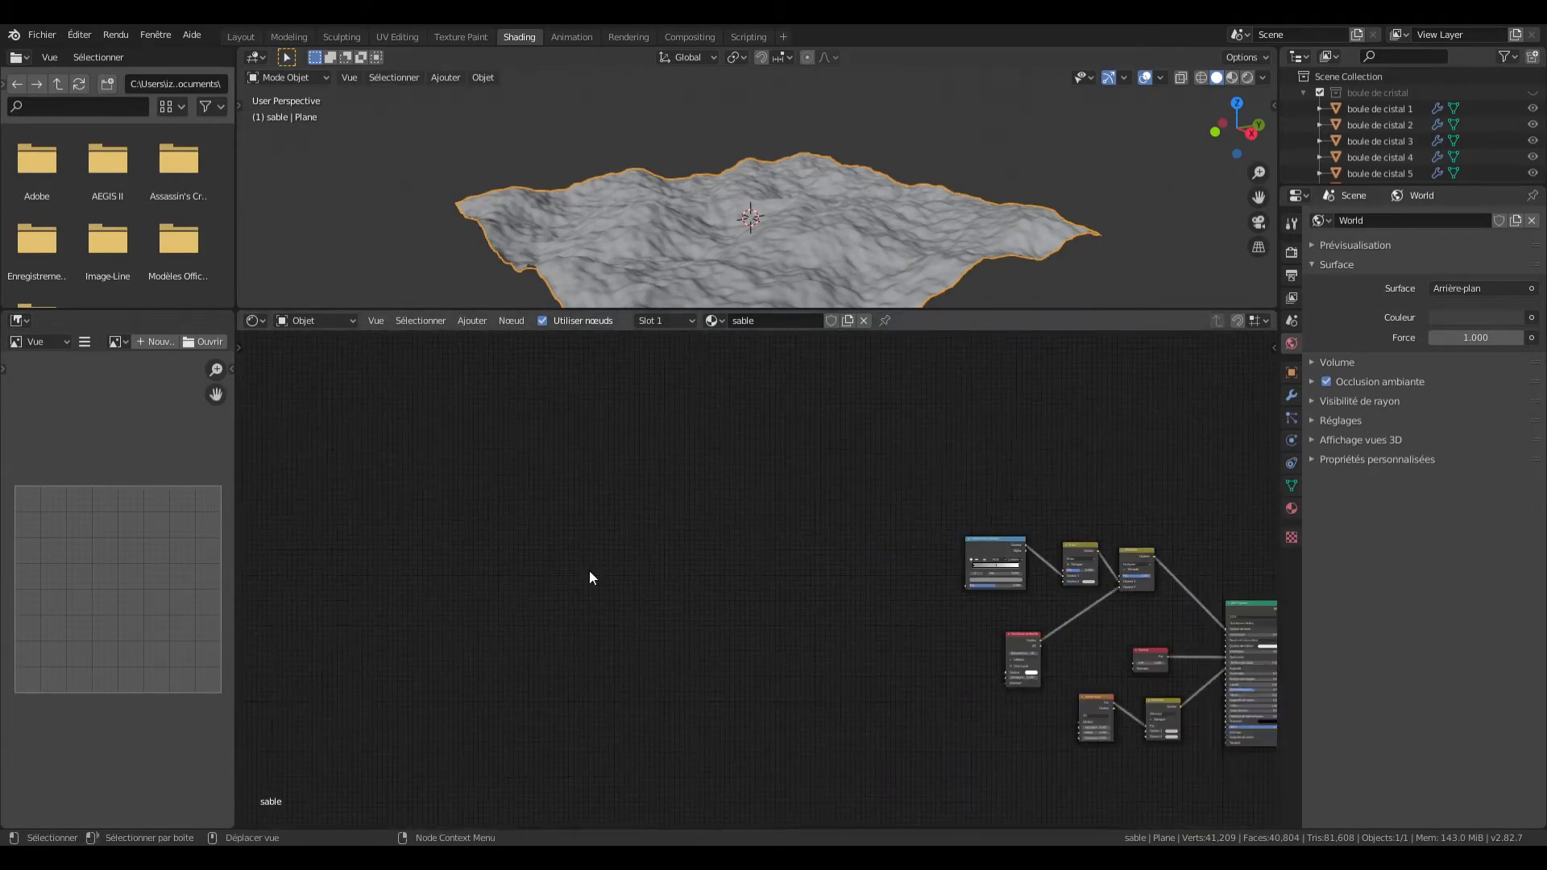
pyautogui.moveTo(590, 574); pyautogui.dragTo(662, 589, button='middle')
pyautogui.hotkey('shift', 'a')
pyautogui.click(657, 524)
pyautogui.write('dég')
pyautogui.click(651, 520)
pyautogui.hotkey('shift', 'd')
# Step: Add three Texture musgrave nodes, one to the left of each new gradient
pyautogui.hotkey('shift', 'a')
pyautogui.write('mus')
pyautogui.hotkey('shift', 'd')
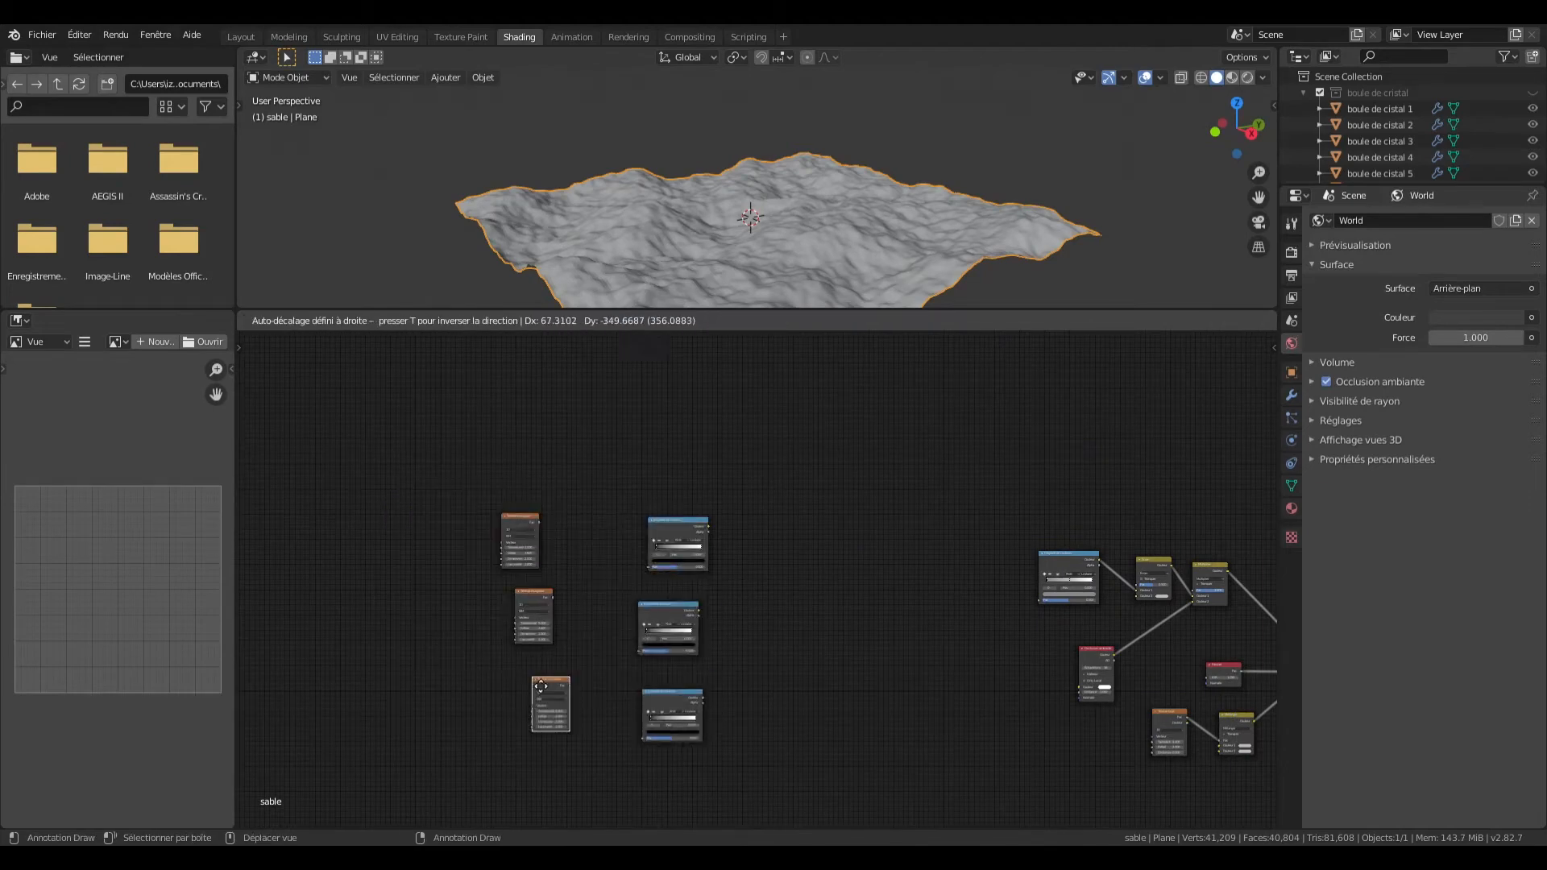
# Step: Move each Musgrave texture close to its gradient and link its Fac output to the gradient's Fac input
pyautogui.scroll(3, 539, 679)
pyautogui.moveTo(403, 488); pyautogui.dragTo(535, 494)
pyautogui.moveTo(427, 603); pyautogui.dragTo(514, 612)
pyautogui.moveTo(474, 751); pyautogui.dragTo(518, 745)
pyautogui.scroll(4, 782, 669)
pyautogui.moveTo(782, 669); pyautogui.dragTo(869, 588, button='middle')
pyautogui.moveTo(578, 362); pyautogui.dragTo(616, 441)
pyautogui.moveTo(542, 516); pyautogui.dragTo(596, 611)
pyautogui.moveTo(549, 698); pyautogui.dragTo(604, 787)
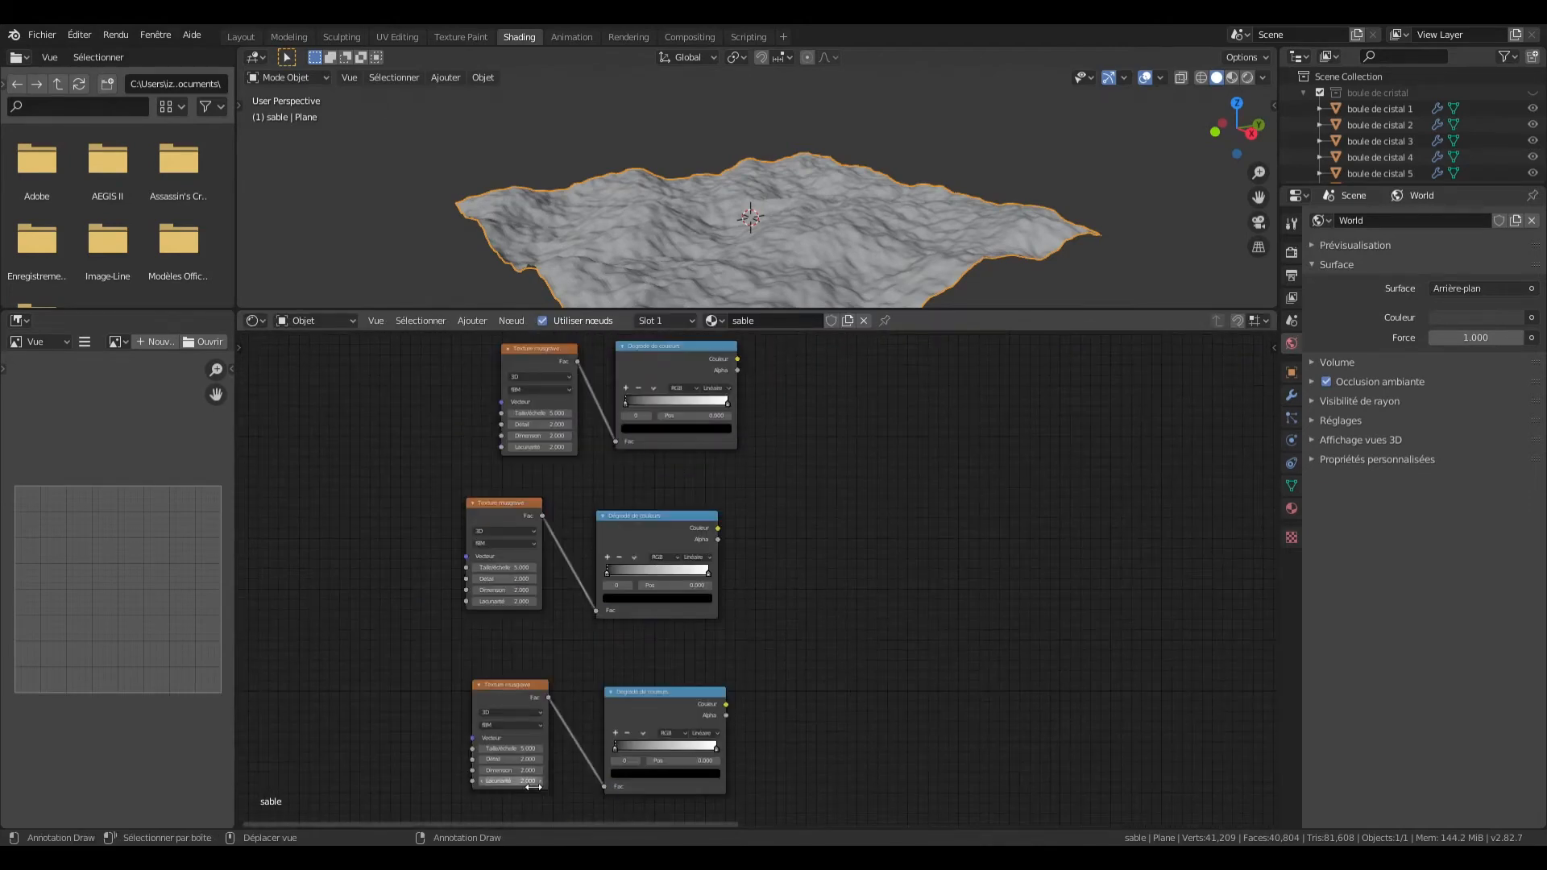
# Step: Replace the lowest Musgrave texture with a Texture voronoi whose Distance output feeds the third gradient's Fac
pyautogui.click(516, 698)
pyautogui.press('Delete')
pyautogui.hotkey('shift', 'a')
pyautogui.write('vor')
pyautogui.click(483, 673)
pyautogui.moveTo(537, 678); pyautogui.dragTo(604, 787)
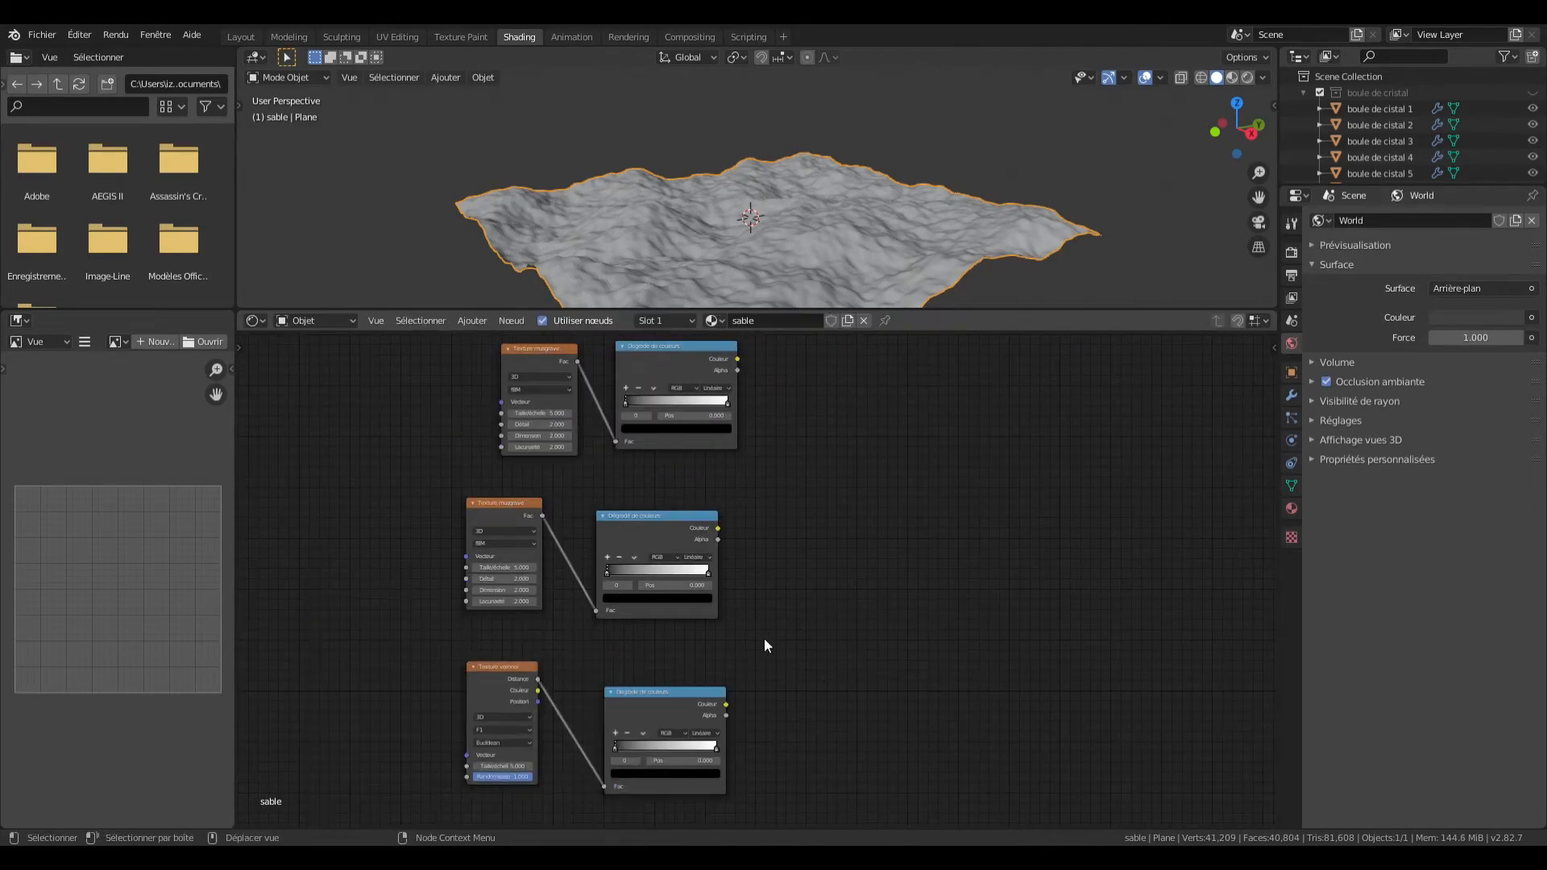
# Step: Move the white stop of the Voronoi gradient to about a third of the way along the ramp
pyautogui.scroll(2, 684, 501)
pyautogui.moveTo(683, 501); pyautogui.dragTo(751, 568, button='middle')
pyautogui.scroll(-3, 758, 572)
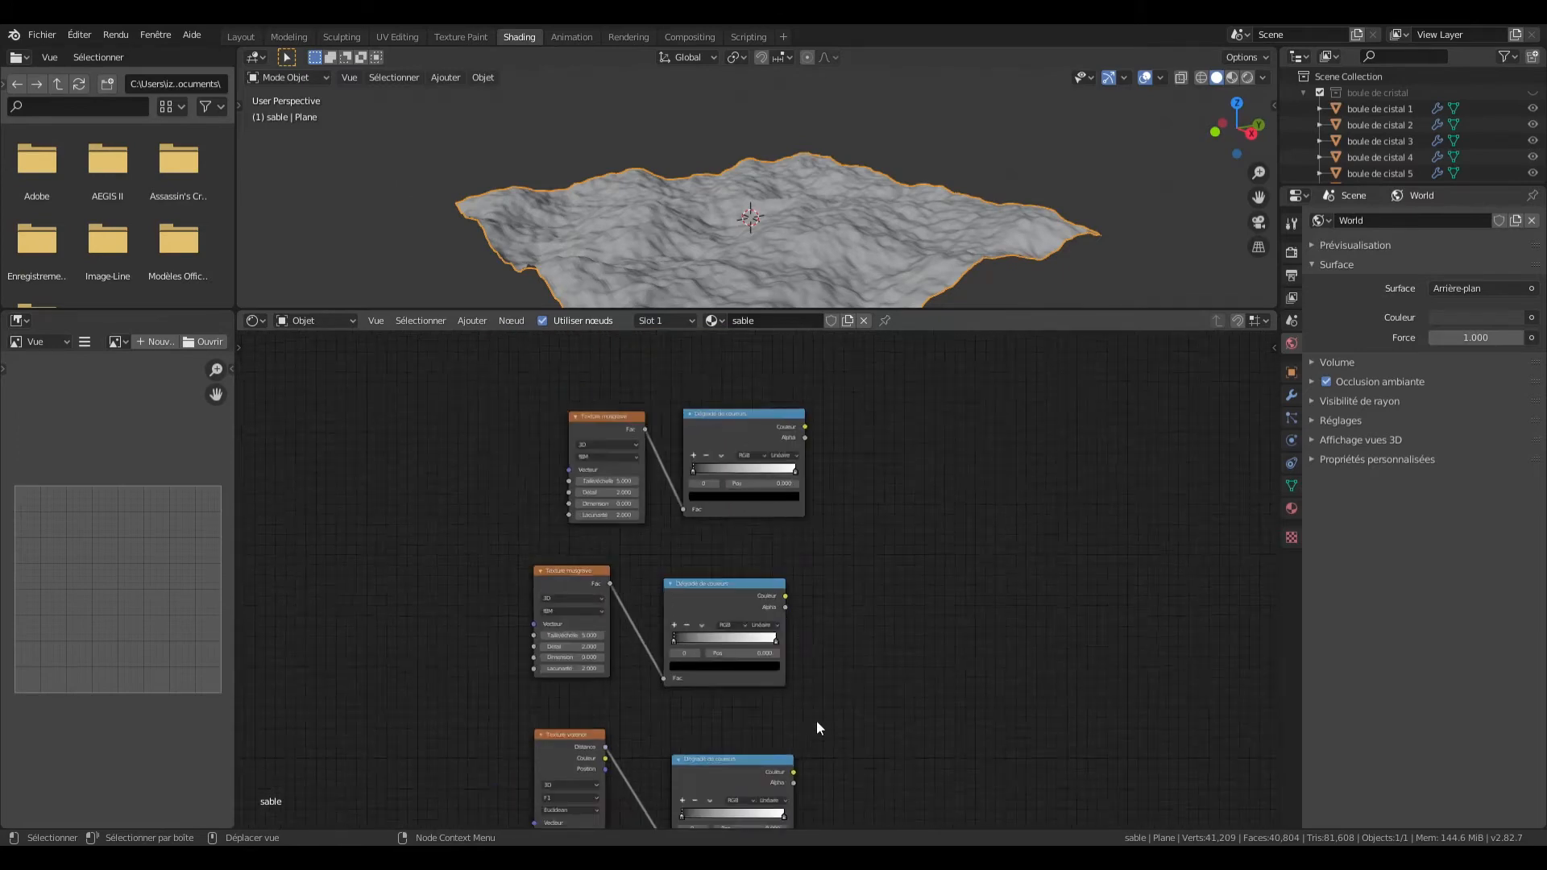
pyautogui.moveTo(816, 724); pyautogui.dragTo(830, 591, button='middle')
# Step: Add a Mélanger node to the right of the three gradients and duplicate it as a Multiplier node
pyautogui.moveTo(1045, 518); pyautogui.dragTo(954, 611, button='middle')
pyautogui.hotkey('shift', 'a')
pyautogui.click(958, 610)
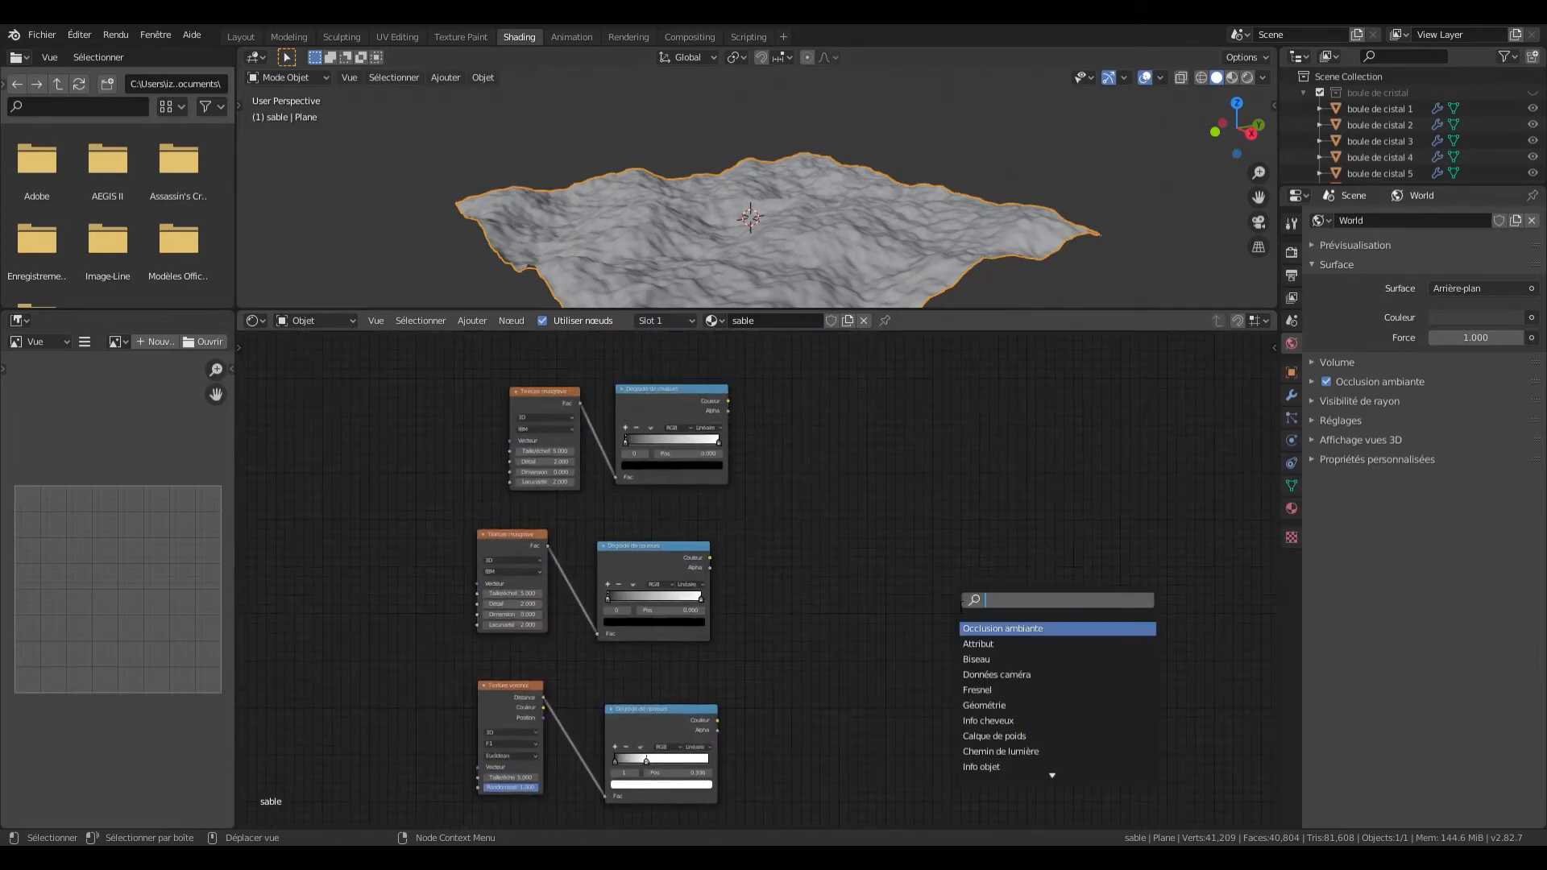
pyautogui.write('mé')
pyautogui.click(1004, 674)
pyautogui.click(901, 510)
pyautogui.hotkey('shift', 'd')
pyautogui.click(1024, 509)
pyautogui.click(882, 446)
pyautogui.click(1008, 475)
pyautogui.click(994, 603)
# Step: Blend both Musgrave gradients in the Mélanger node and multiply the result with the Voronoi gradient at factor 1.000
pyautogui.scroll(2, 934, 524)
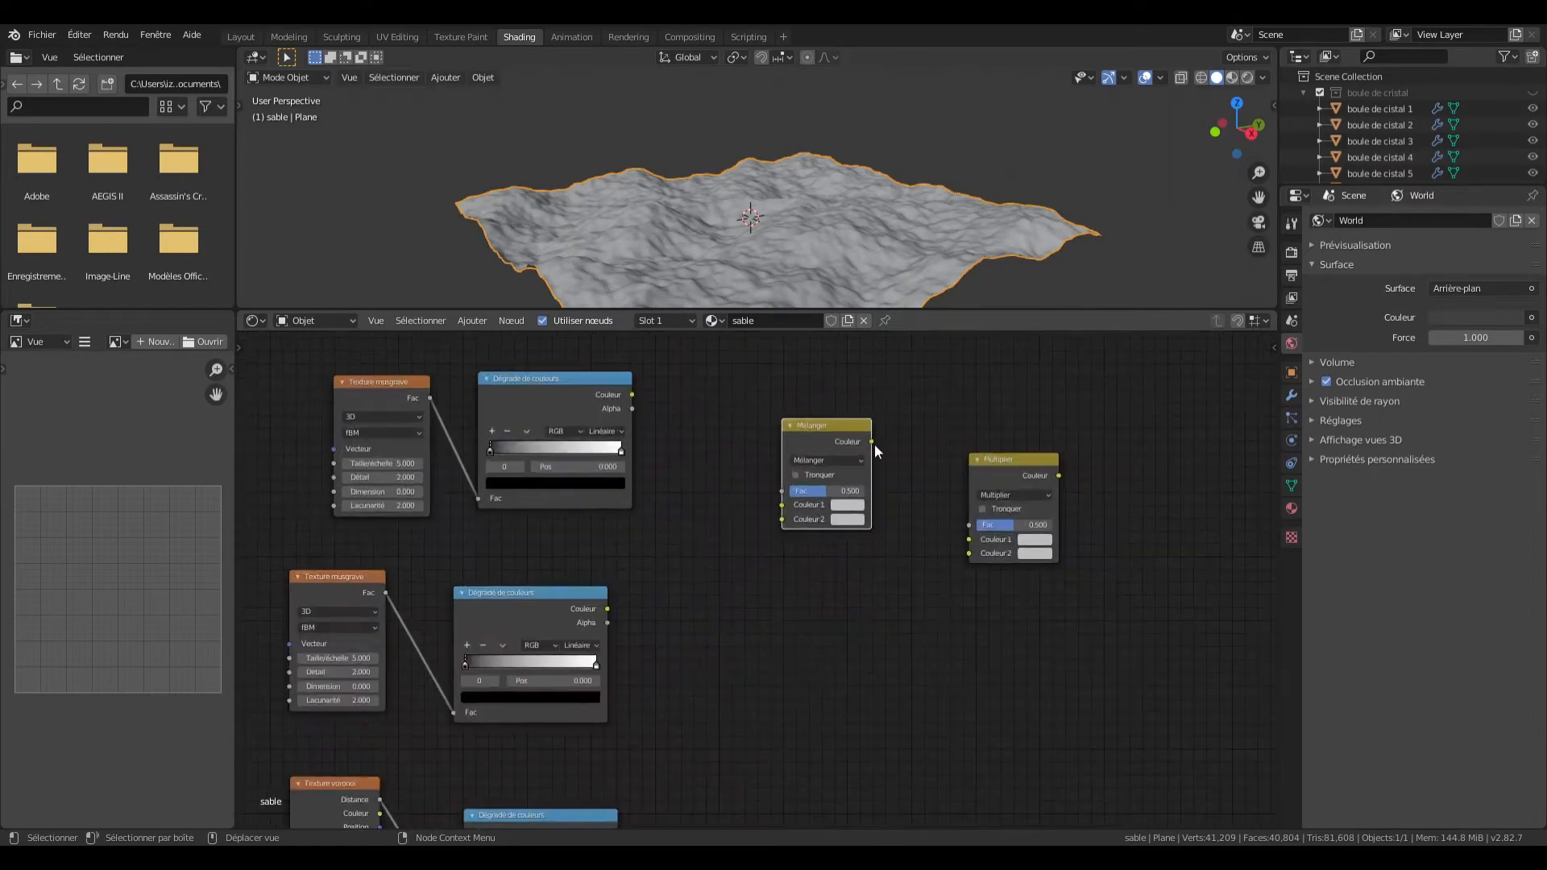
pyautogui.moveTo(906, 556); pyautogui.dragTo(913, 491, button='middle')
pyautogui.moveTo(624, 767); pyautogui.dragTo(976, 488)
pyautogui.moveTo(615, 544); pyautogui.dragTo(789, 454)
pyautogui.moveTo(789, 454); pyautogui.dragTo(761, 538, button='middle')
pyautogui.moveTo(611, 414); pyautogui.dragTo(759, 525)
# Step: Move the texture node group closer to the main network and link its Multiplier output to the grey gradient's Fac
pyautogui.moveTo(981, 650); pyautogui.dragTo(759, 670, button='middle')
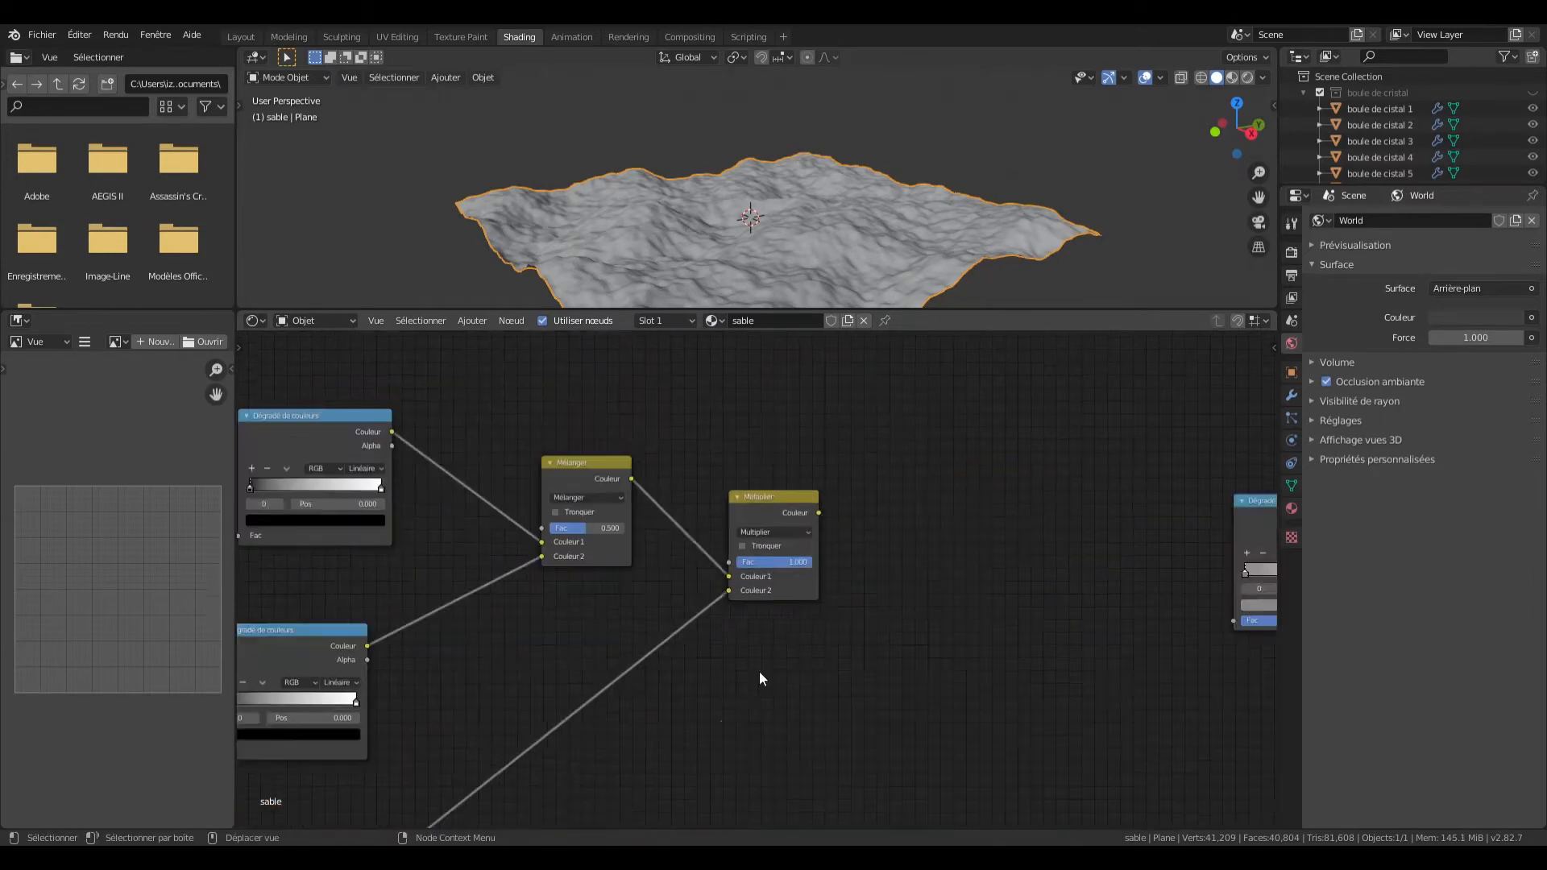
pyautogui.scroll(-5, 876, 556)
pyautogui.moveTo(544, 423); pyautogui.dragTo(844, 679)
pyautogui.scroll(2, 886, 629)
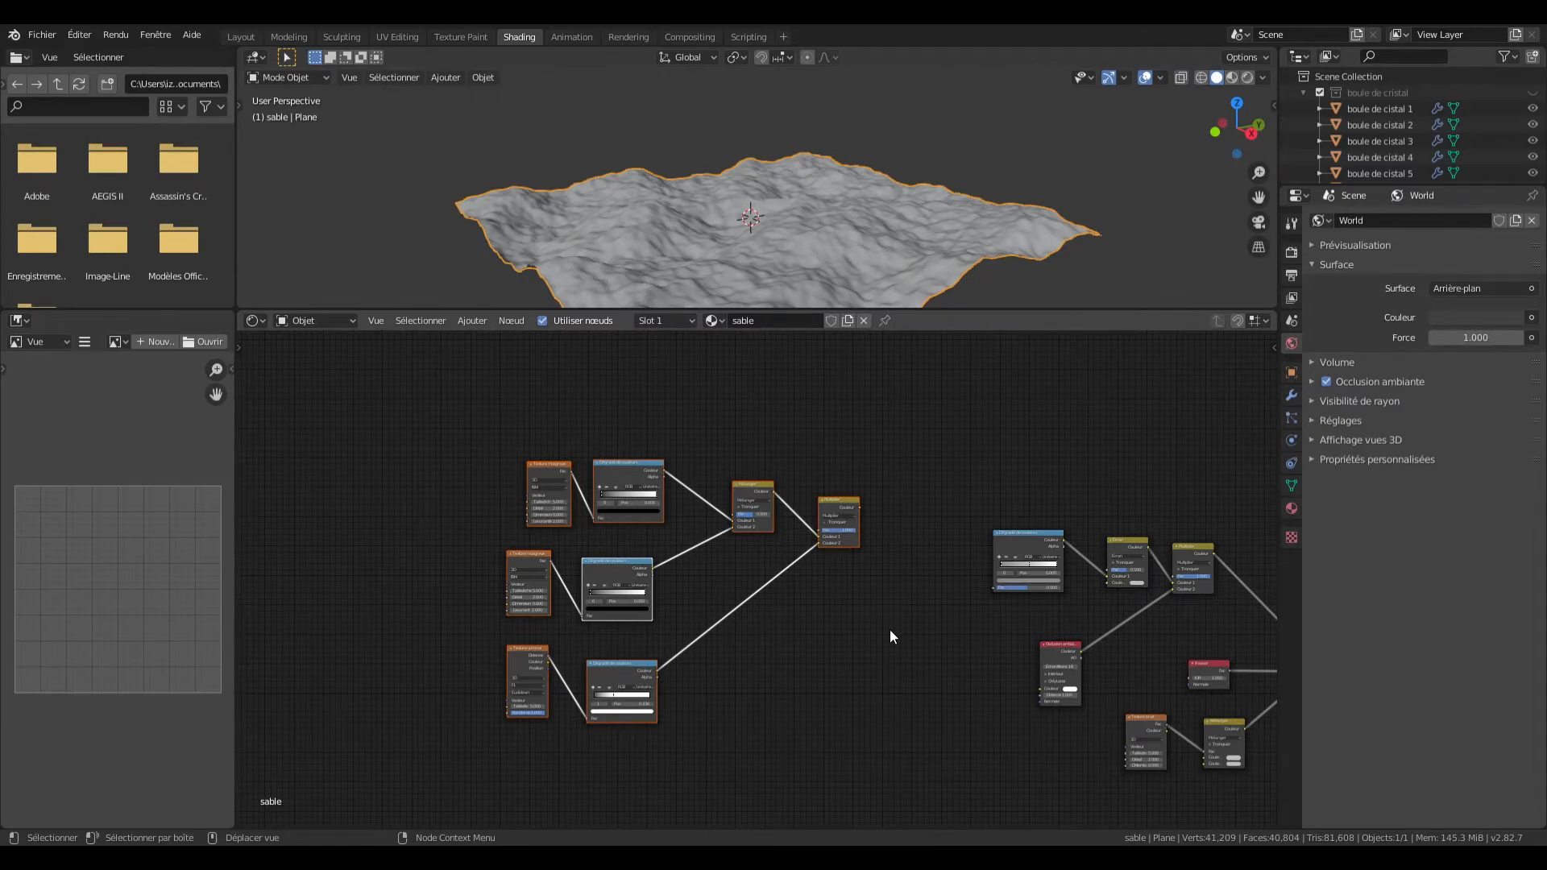
pyautogui.scroll(2, 890, 637)
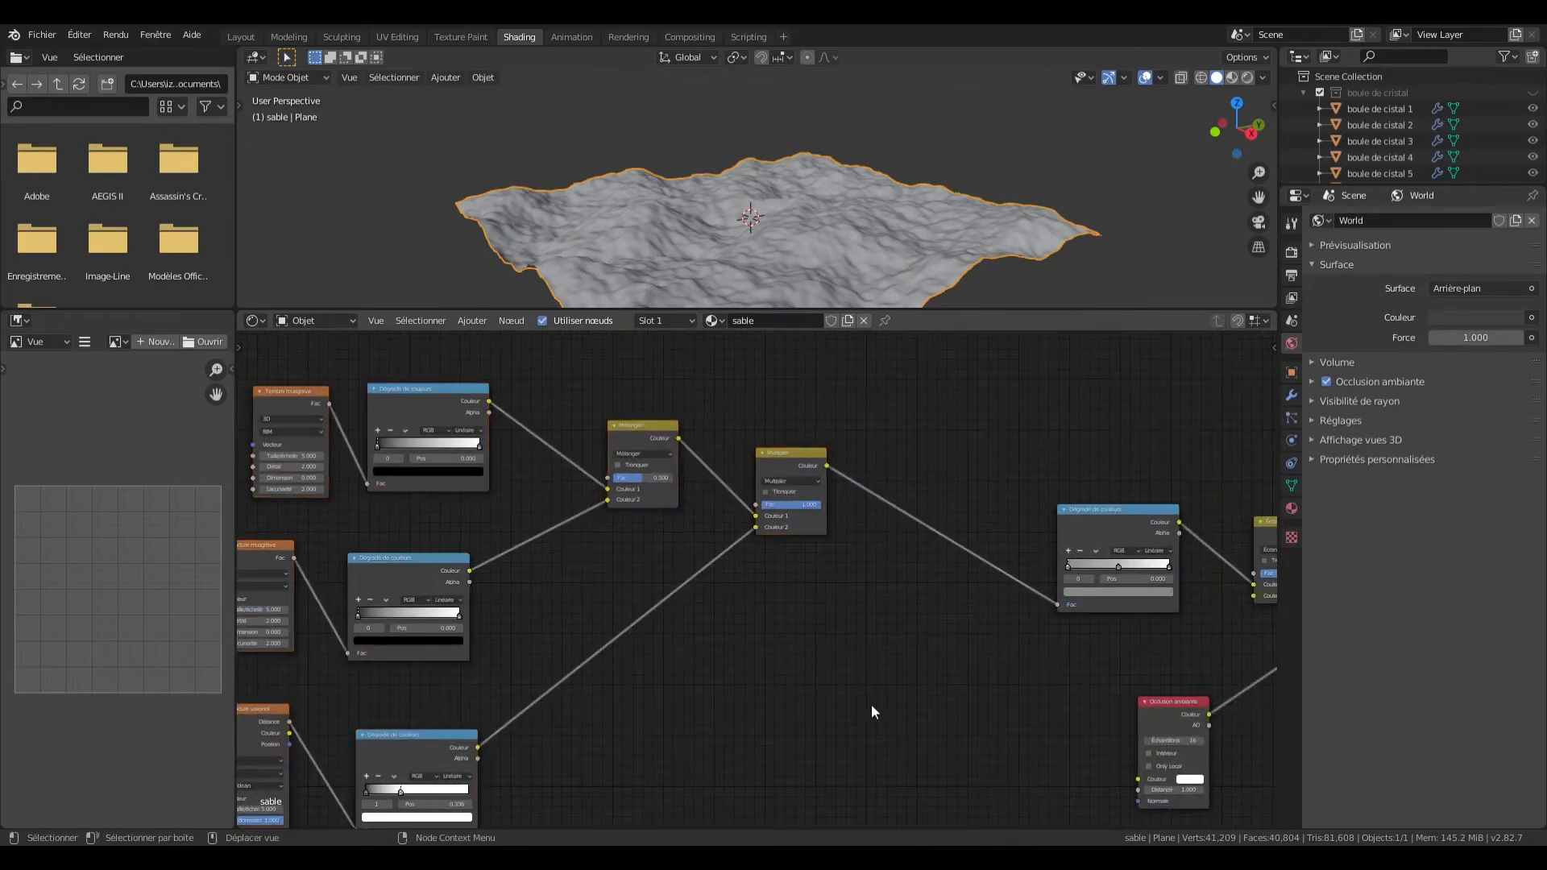
# Step: Move the texture node group upwards and shift the BSDF and material output nodes further right
pyautogui.scroll(-9, 872, 704)
pyautogui.moveTo(872, 704); pyautogui.dragTo(454, 492)
pyautogui.moveTo(598, 512); pyautogui.dragTo(635, 390)
pyautogui.scroll(5, 836, 622)
pyautogui.moveTo(837, 621); pyautogui.dragTo(884, 513, button='middle')
pyautogui.scroll(-4, 884, 513)
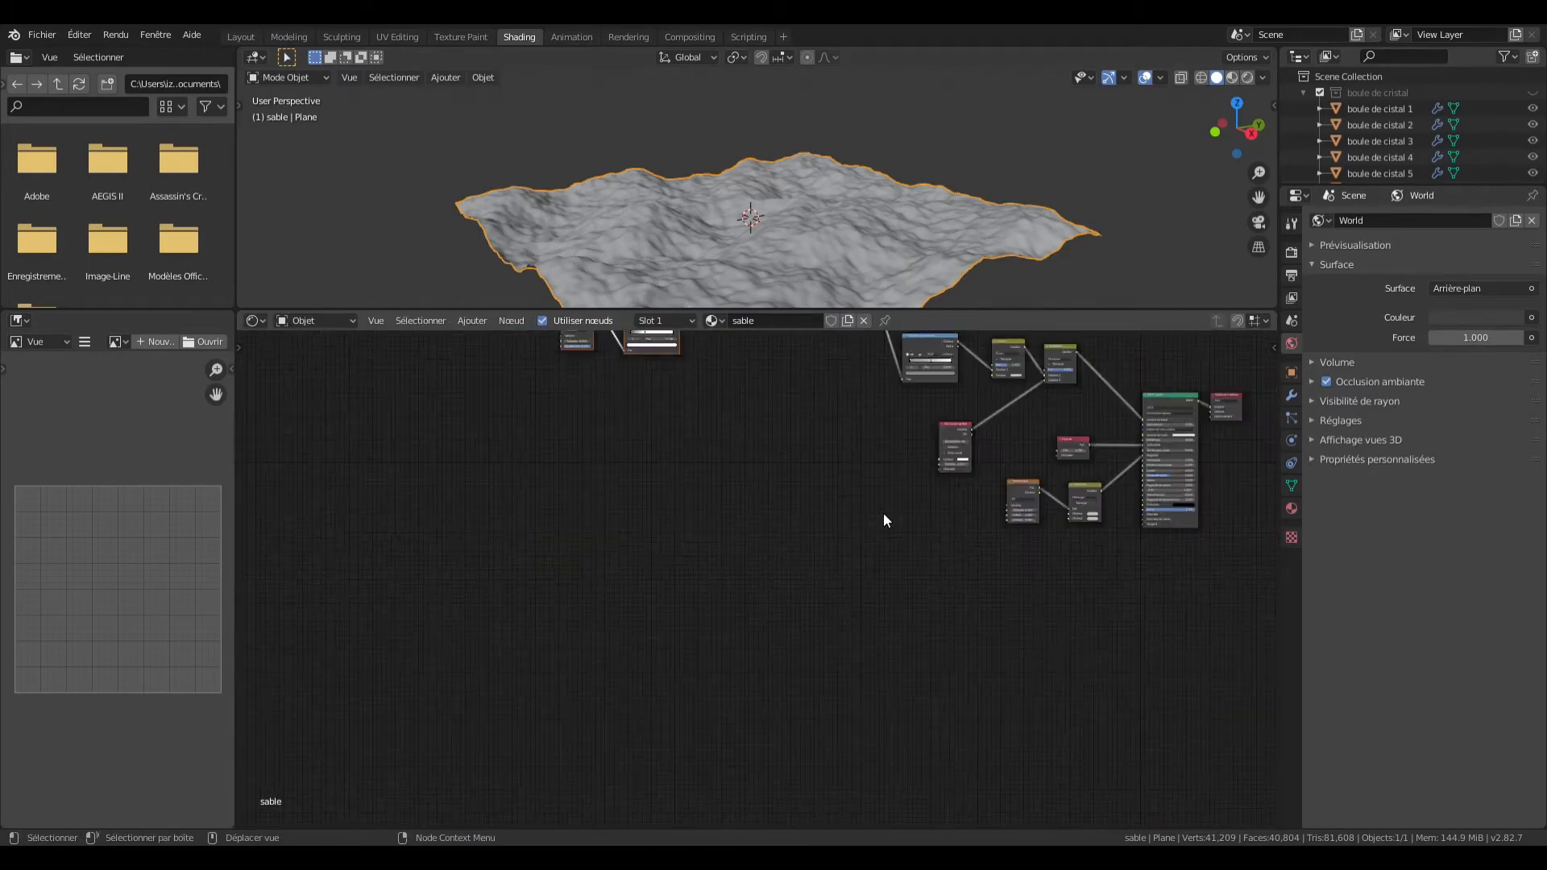
pyautogui.scroll(-4, 866, 358)
pyautogui.moveTo(1099, 393); pyautogui.dragTo(1187, 453)
# Step: Add six bump nodes in a row in the empty area below the existing network
pyautogui.scroll(3, 753, 578)
pyautogui.hotkey('shift', 'a')
pyautogui.write('bump')
pyautogui.hotkey('shift', 'd')
pyautogui.click(745, 617)
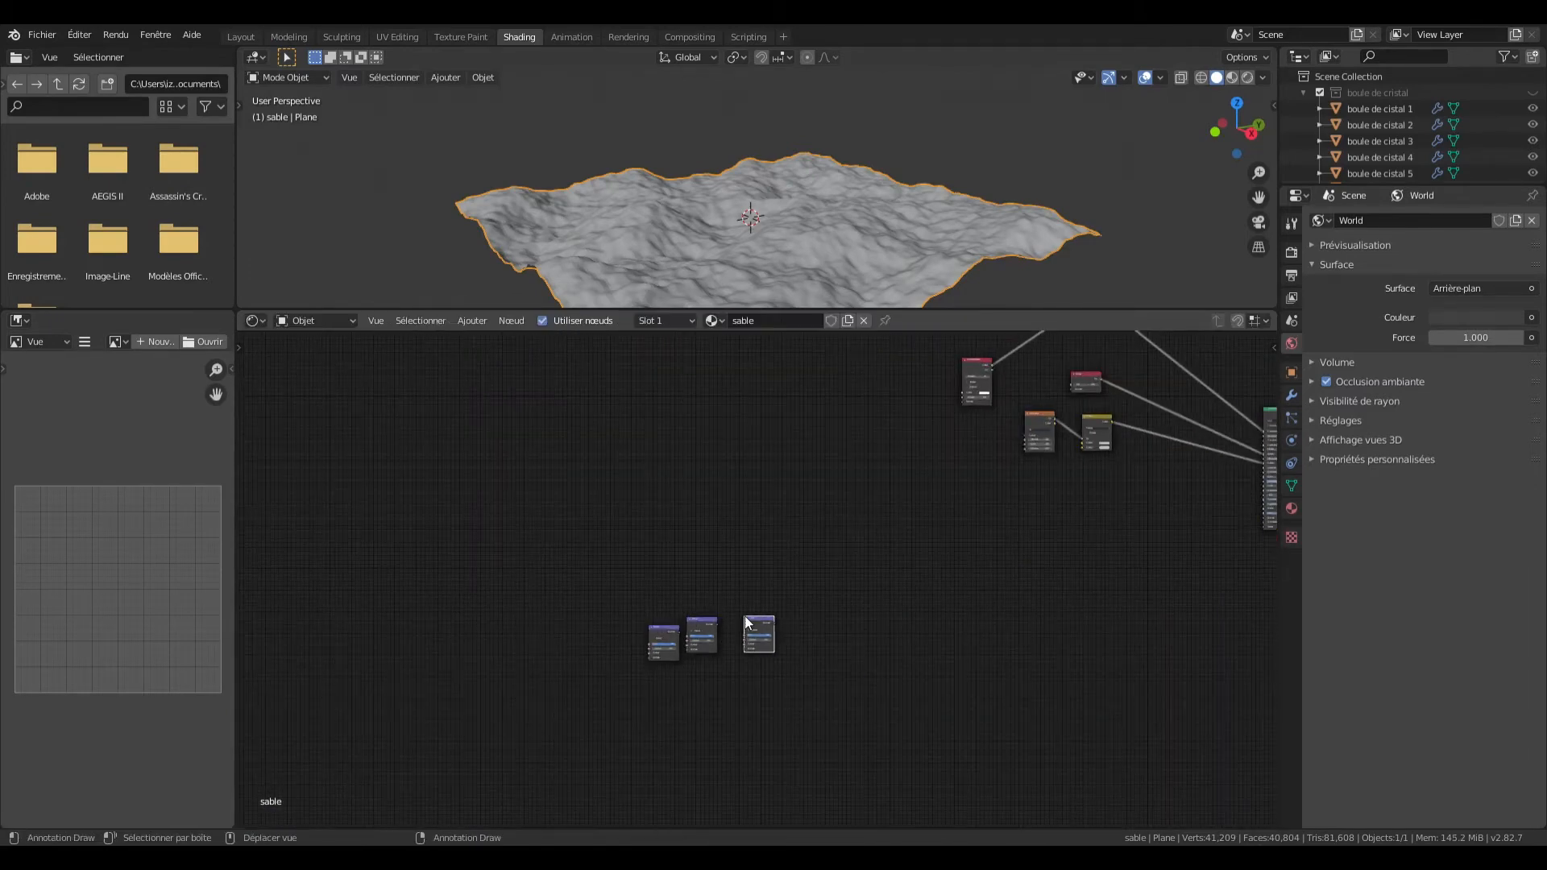
pyautogui.hotkey('shift', 'd')
pyautogui.click(811, 612)
pyautogui.hotkey('shift', 'd')
pyautogui.click(864, 615)
pyautogui.hotkey('shift', 'd')
pyautogui.click(923, 616)
# Step: Add three Dégradé de couleurs nodes in a row below the bump nodes
pyautogui.hotkey('shift', 'a')
pyautogui.hotkey('shift', 'd')
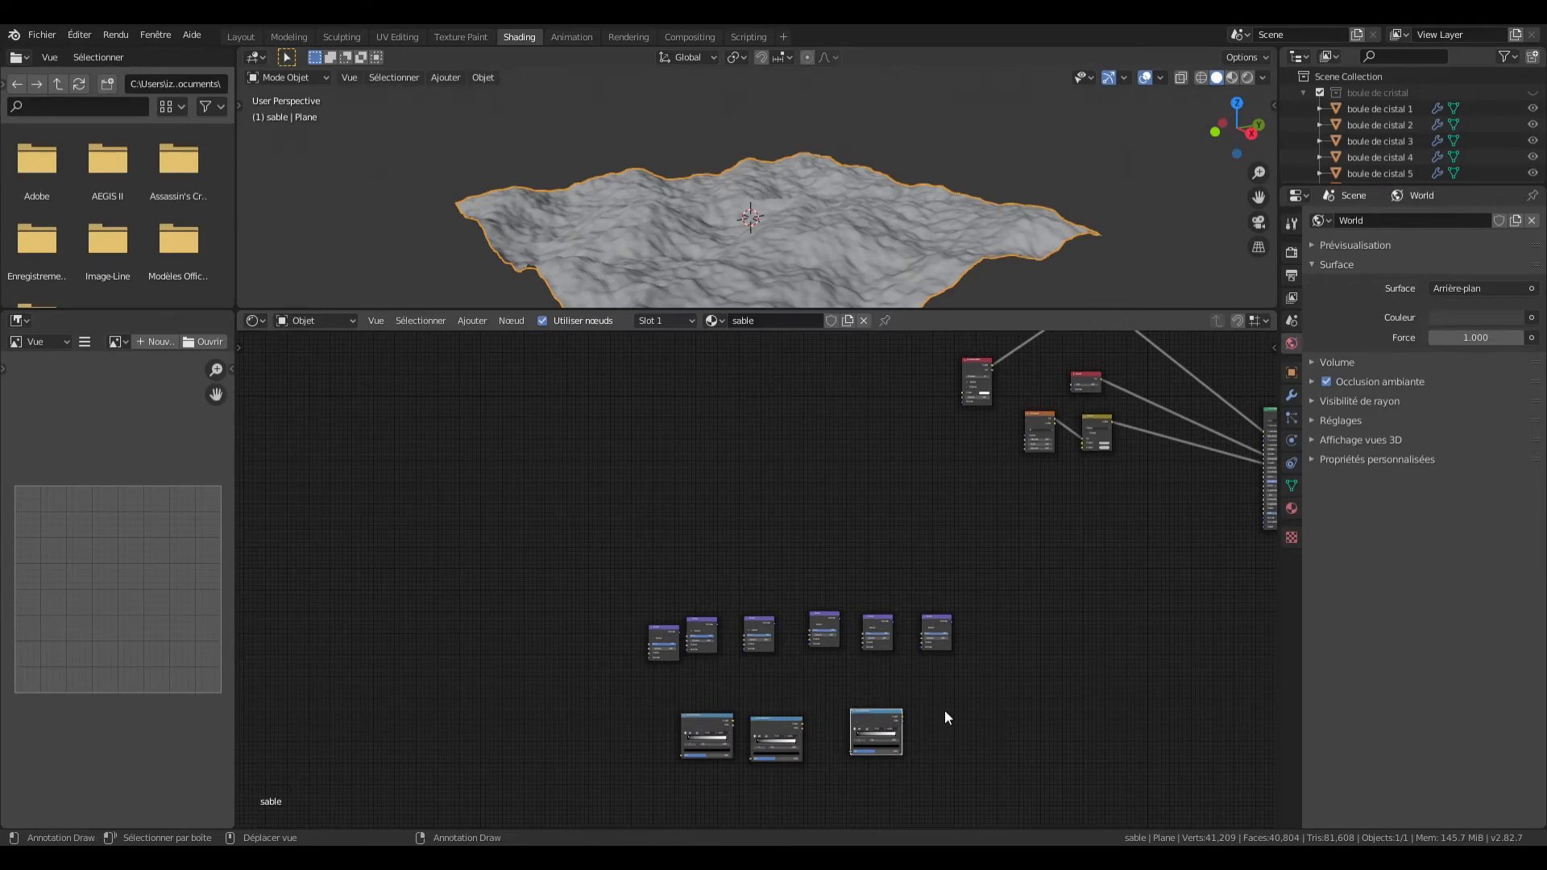
pyautogui.scroll(2, 944, 709)
pyautogui.moveTo(1114, 627); pyautogui.dragTo(1186, 356, button='middle')
# Step: Add a Texture musgrave node and a Texture bruit node below the new row of gradients
pyautogui.hotkey('shift', 'a')
pyautogui.write('mus')
pyautogui.click(766, 654)
pyautogui.hotkey('shift', 'a')
pyautogui.write('bruit')
pyautogui.click(589, 600)
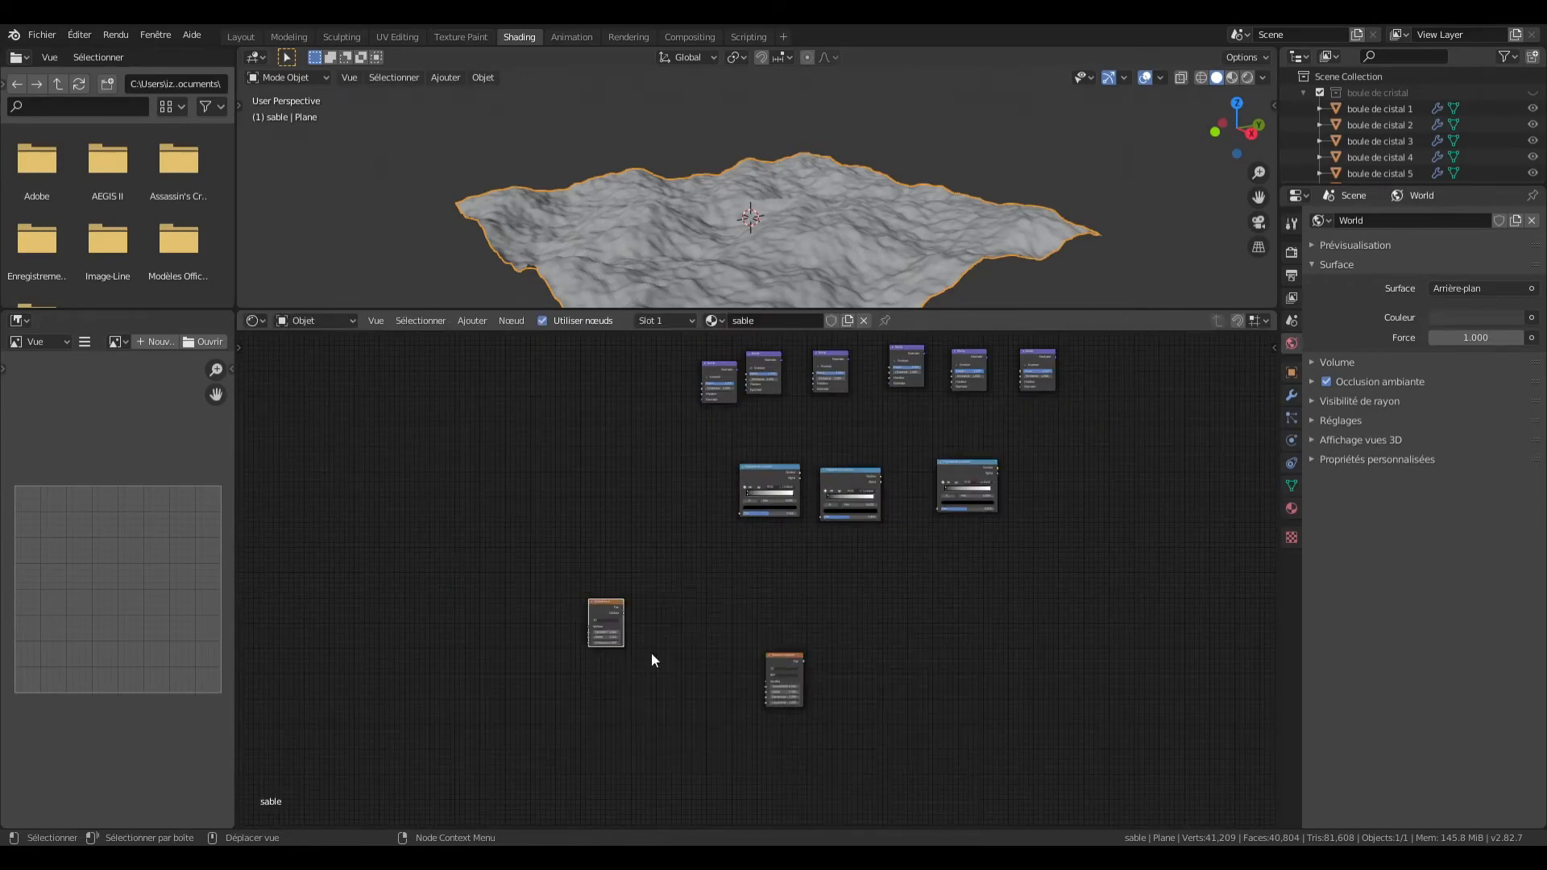
# Step: Add a Texture vague node beside the Texture musgrave node in the lower area of the network
pyautogui.hotkey('shift', 'a')
pyautogui.write('vag')
pyautogui.press('Return')
pyautogui.click(875, 720)
pyautogui.scroll(1, 1061, 597)
# Step: Spread out the gradient nodes, link the Texture musgrave to the middle gradient and place its dark stop at position 0.077
pyautogui.moveTo(874, 508); pyautogui.dragTo(963, 592)
pyautogui.moveTo(1001, 489); pyautogui.dragTo(1179, 637)
pyautogui.moveTo(823, 716); pyautogui.dragTo(1007, 638)
pyautogui.scroll(4, 964, 676)
pyautogui.click(1055, 657)
pyautogui.click(1061, 589)
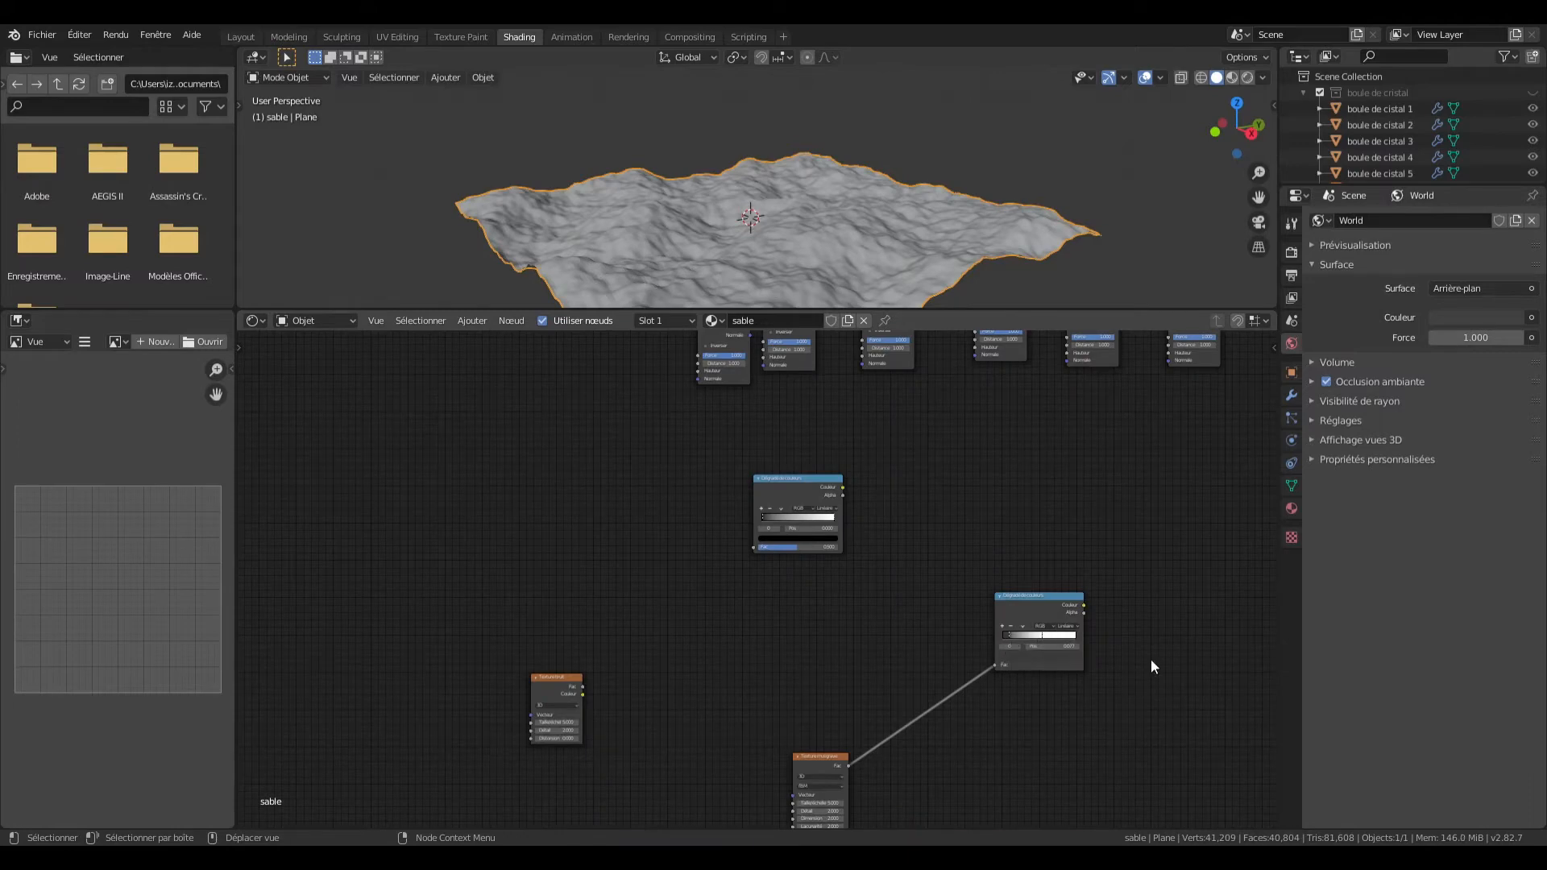
# Step: Feed the Texture vague node into the third gradient and give it grey stops, the second at about position 0.88
pyautogui.moveTo(1151, 757); pyautogui.dragTo(1034, 582, button='middle')
pyautogui.moveTo(1216, 482); pyautogui.dragTo(1034, 575)
pyautogui.click(1043, 574)
pyautogui.click(1023, 595)
pyautogui.click(1041, 528)
# Step: Set Détail to 16 on the lower Texture vague, Texture musgrave and Texture bruit nodes
pyautogui.moveTo(1023, 680); pyautogui.dragTo(1145, 565, button='middle')
pyautogui.scroll(5, 1044, 699)
pyautogui.click(935, 670)
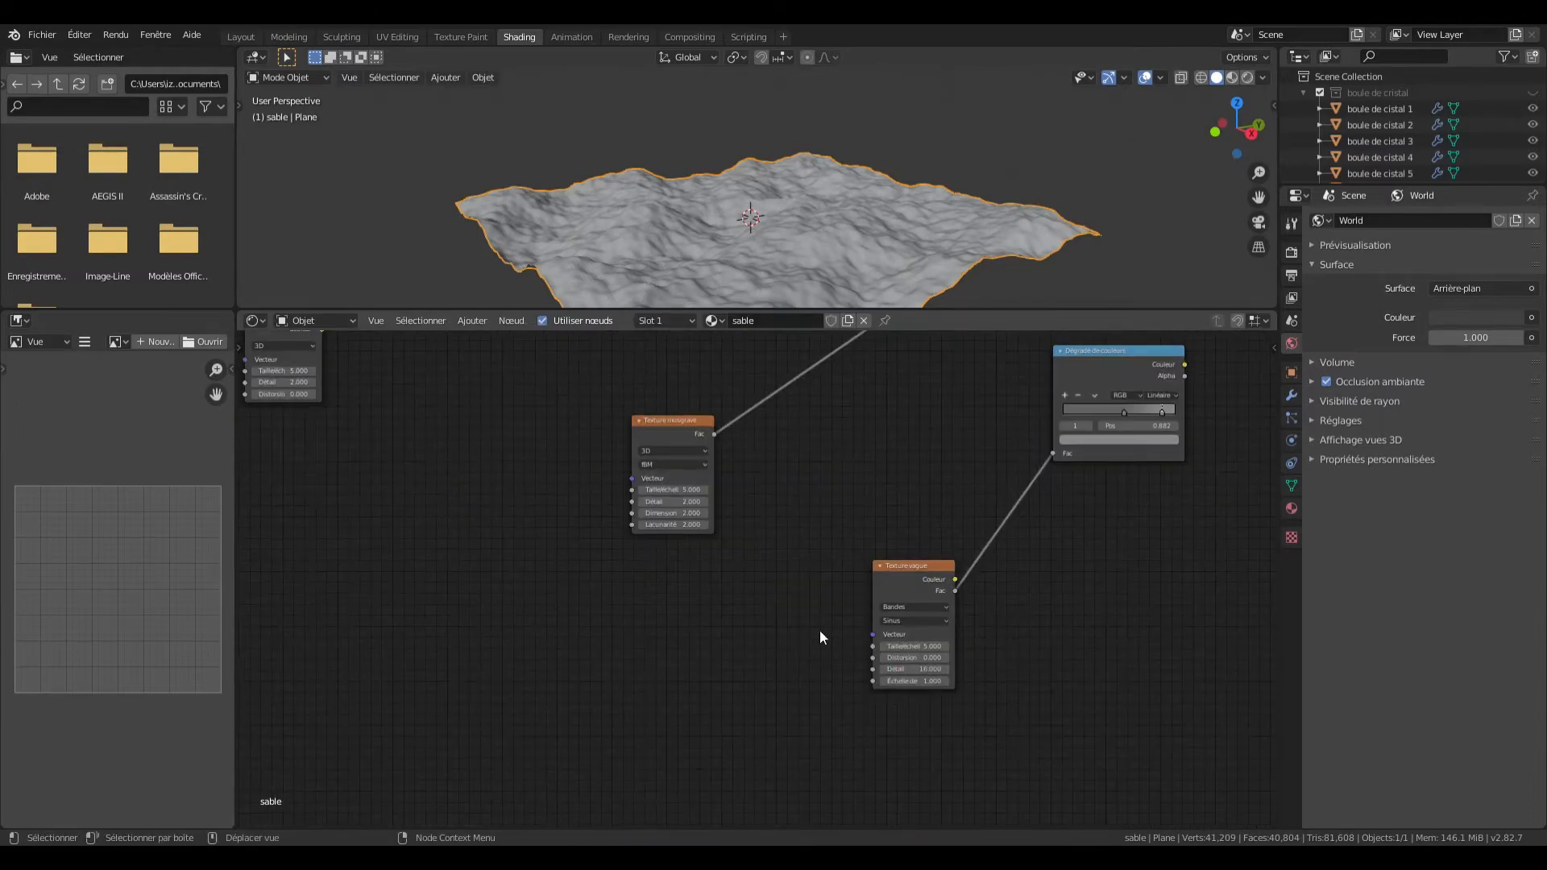
pyautogui.press('Return')
pyautogui.moveTo(486, 466); pyautogui.dragTo(761, 610, button='middle')
pyautogui.moveTo(575, 529); pyautogui.dragTo(565, 626, button='middle')
# Step: Link the lower Texture bruit to the remaining gradient and place its black stop at position 0.309
pyautogui.moveTo(854, 346); pyautogui.dragTo(826, 377)
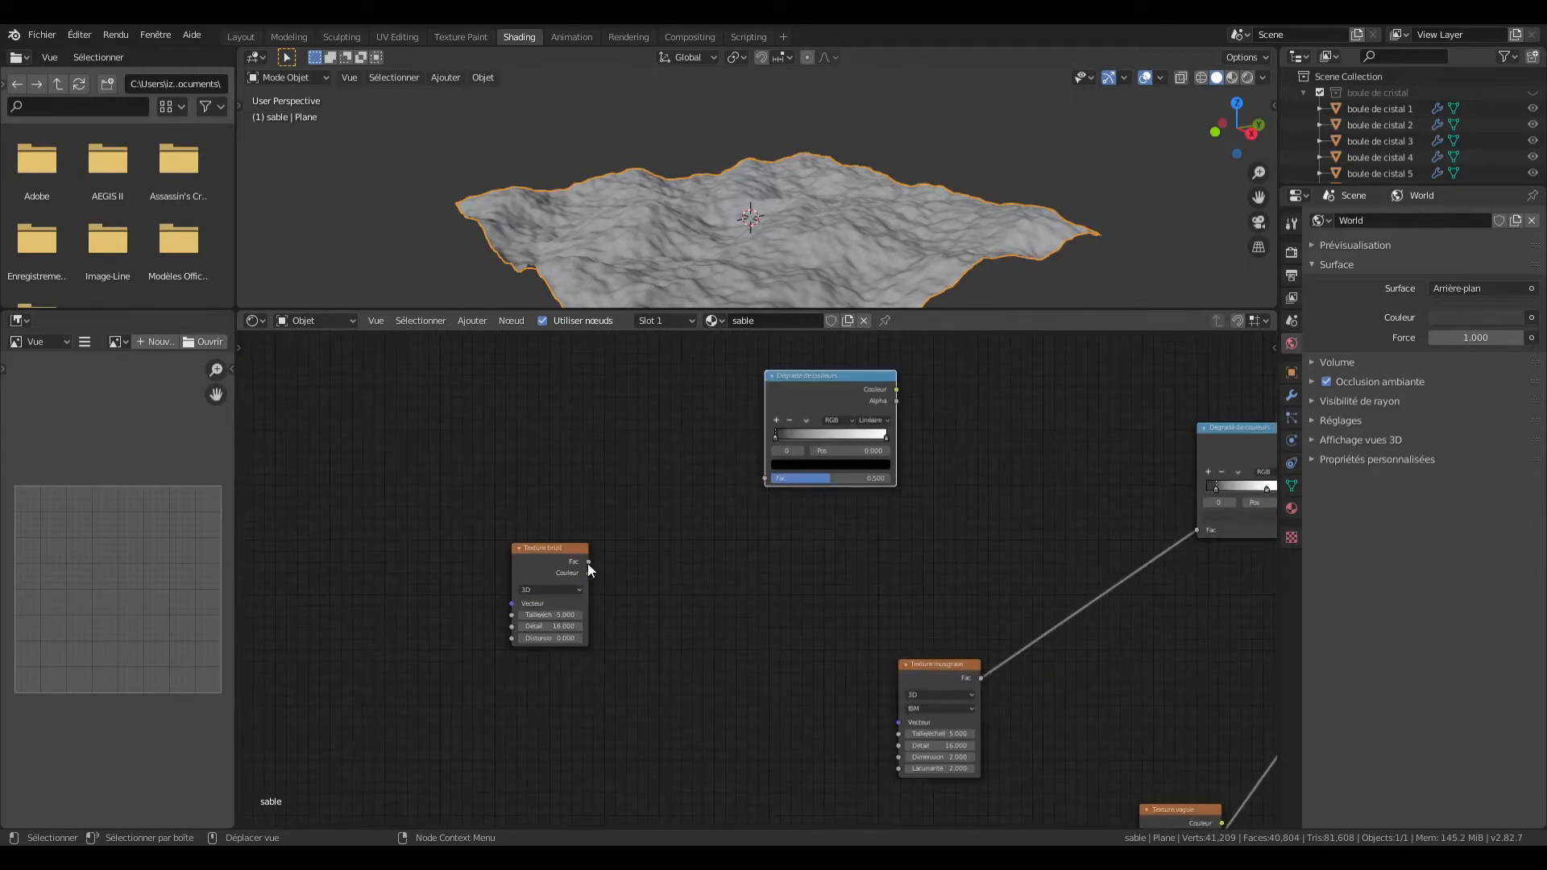
pyautogui.moveTo(587, 560); pyautogui.dragTo(817, 435)
pyautogui.scroll(-10, 816, 483)
# Step: Separate the last bump node from the row, feed the wave gradient into its Hauteur and set its Force to 0.29
pyautogui.moveTo(1144, 347); pyautogui.dragTo(989, 500, button='middle')
pyautogui.moveTo(867, 504); pyautogui.dragTo(913, 605)
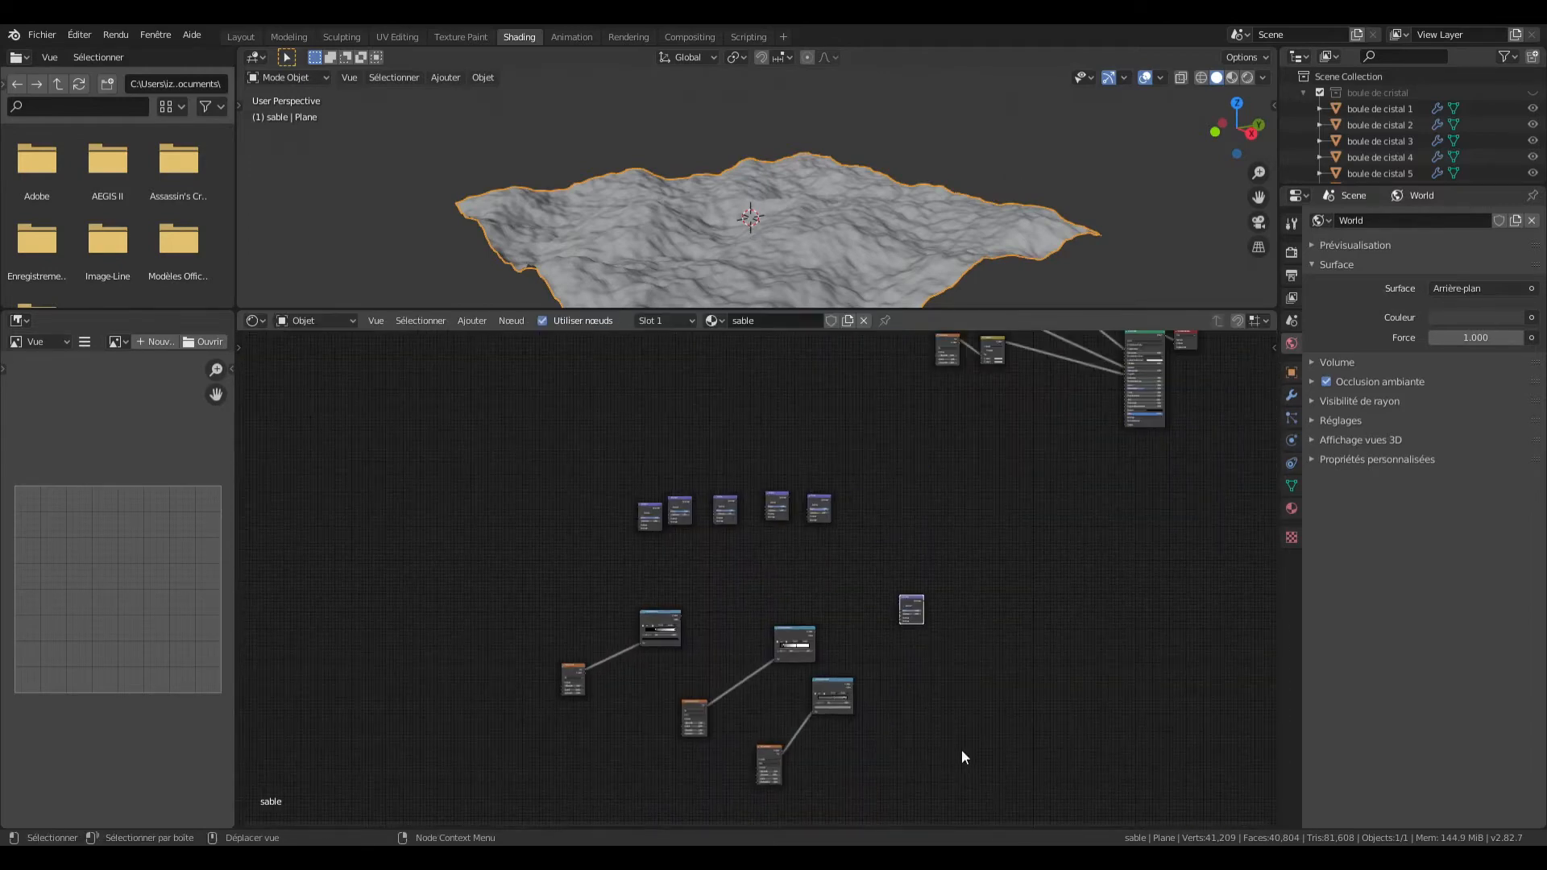
pyautogui.scroll(6, 961, 750)
pyautogui.doubleClick(991, 544)
pyautogui.write('0.29')
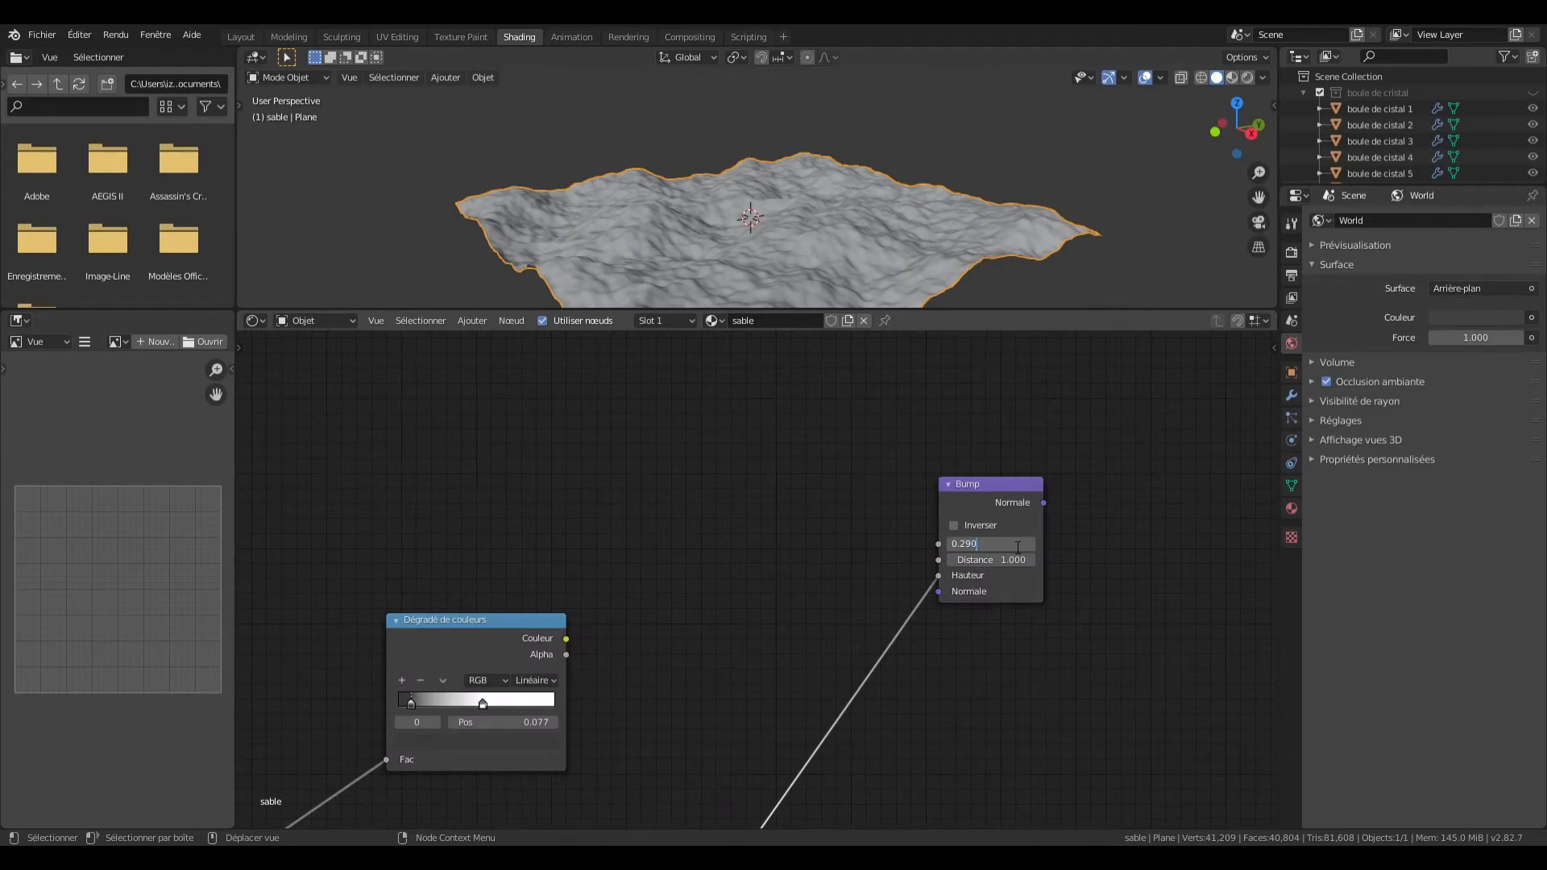
pyautogui.press('Return')
# Step: Link the fifth bump's Normale into the last bump, and feed the fifth from the musgrave gradient and the fourth bump's Normale
pyautogui.scroll(-6, 886, 528)
pyautogui.moveTo(625, 381); pyautogui.dragTo(673, 486)
pyautogui.scroll(6, 693, 452)
pyautogui.moveTo(714, 342); pyautogui.dragTo(933, 588)
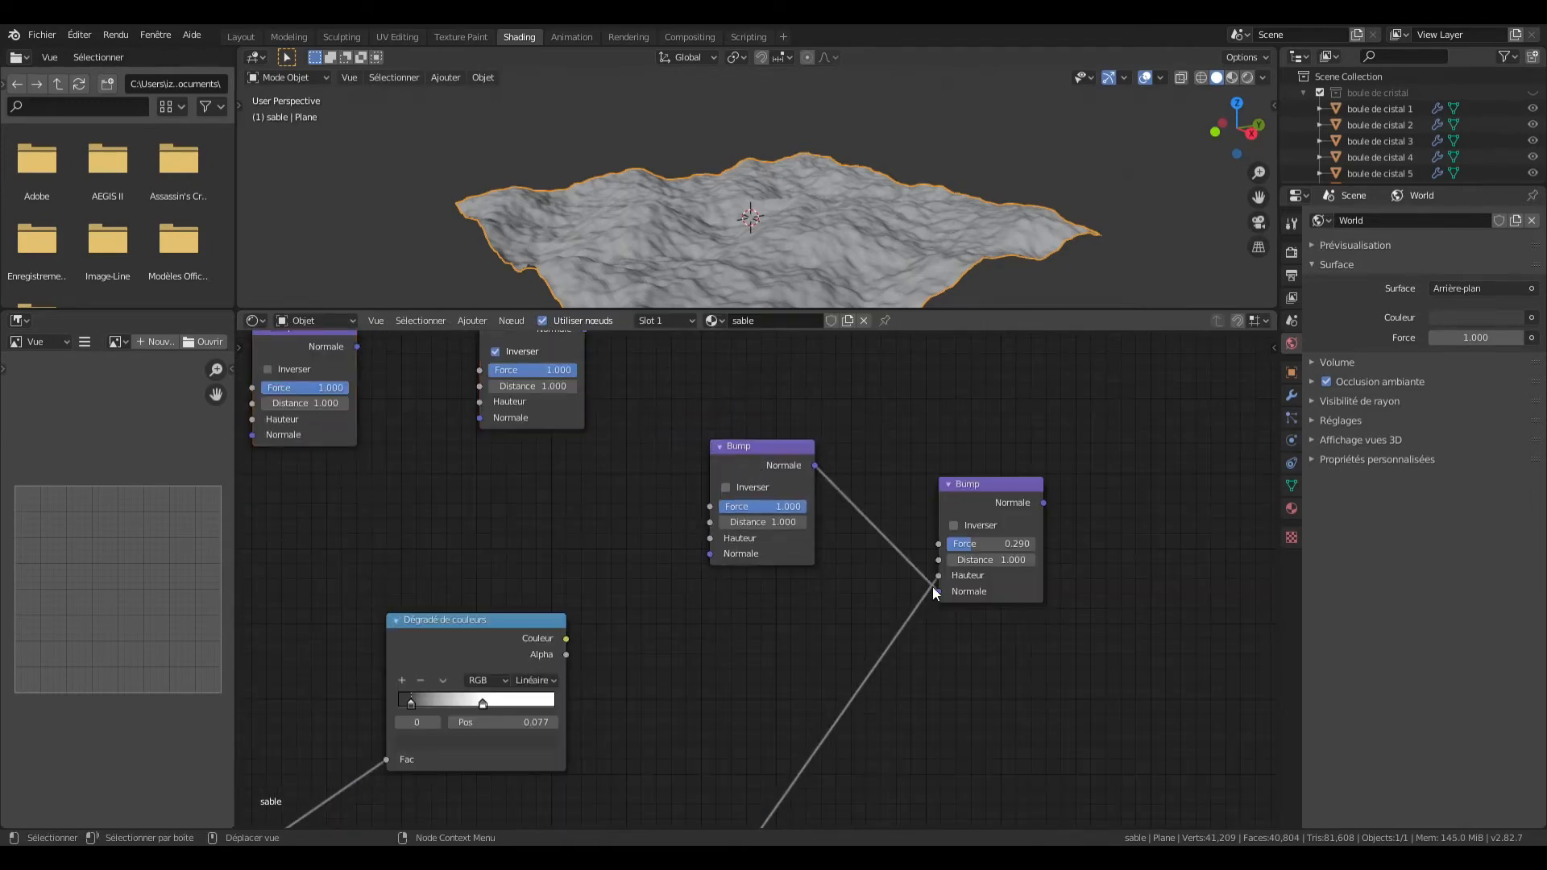
pyautogui.scroll(-6, 806, 597)
pyautogui.moveTo(638, 618); pyautogui.dragTo(727, 556)
pyautogui.moveTo(648, 425); pyautogui.dragTo(727, 563)
pyautogui.scroll(5, 750, 552)
# Step: Set the fifth bump's Force to 0.39 and Distance to 0.1, and the last bump's Distance to 0.29
pyautogui.doubleClick(790, 514)
pyautogui.write('0.390')
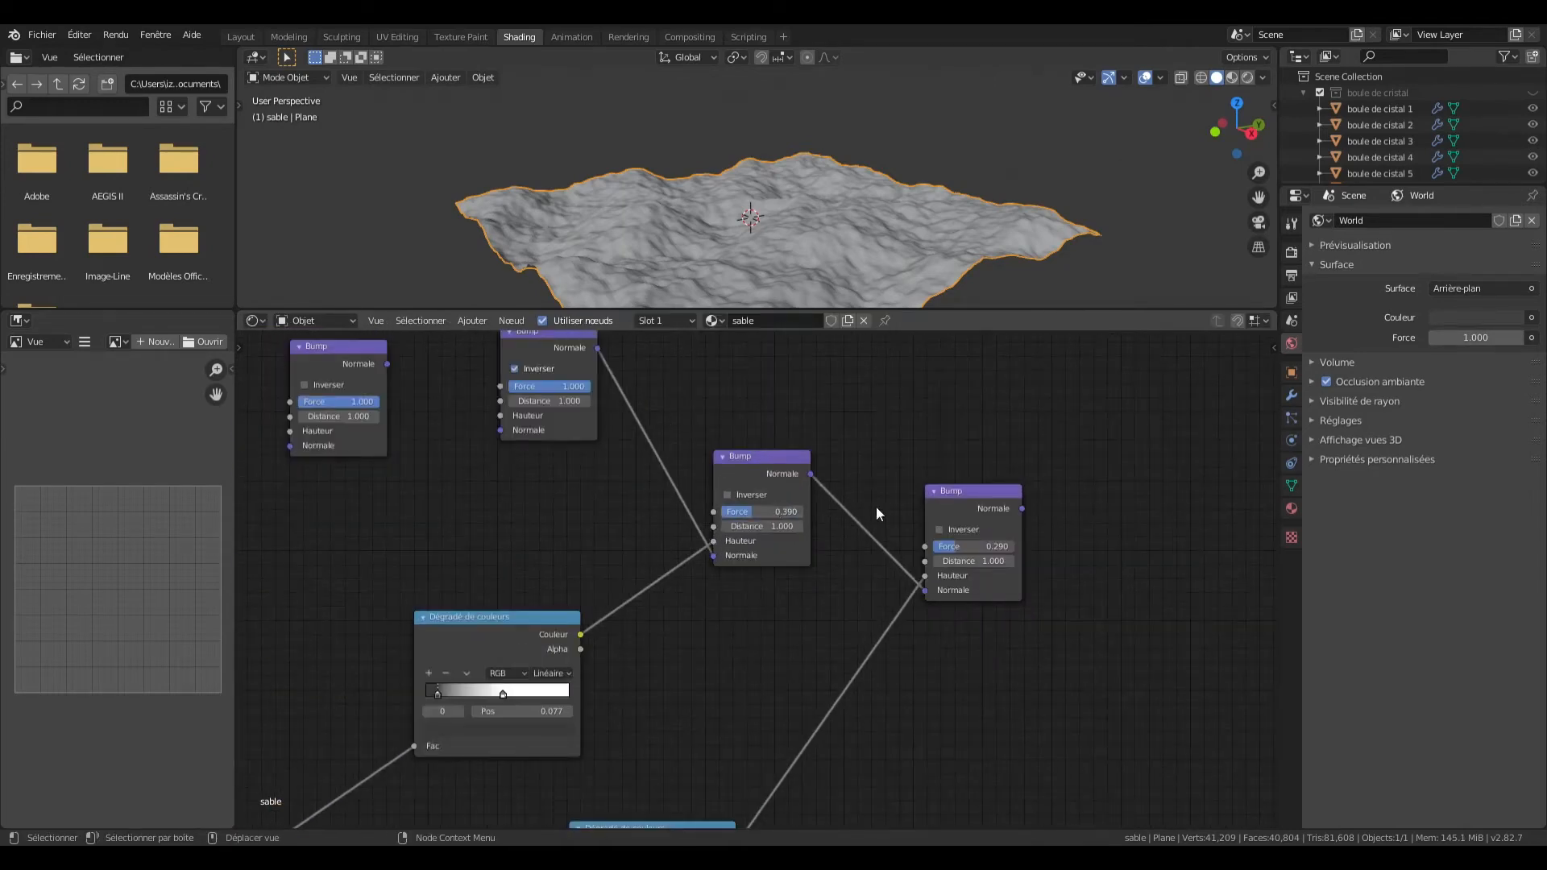
pyautogui.doubleClick(993, 562)
pyautogui.write('0.1')
pyautogui.press('Return')
pyautogui.scroll(-5, 985, 520)
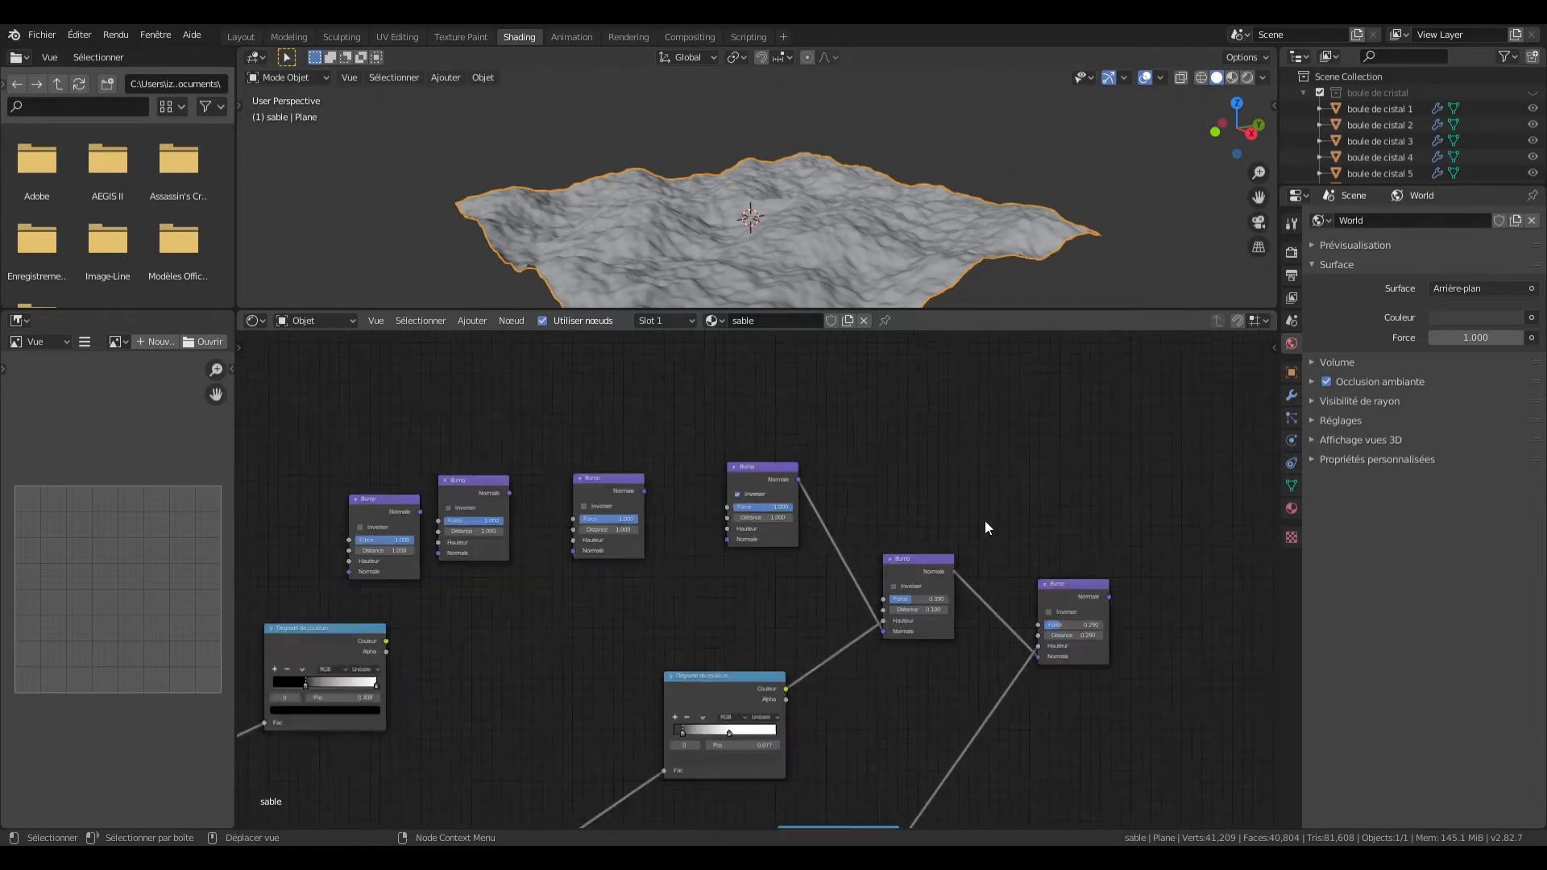
# Step: Feed the noise gradient into the fourth bump's Hauteur, disable Inverser, and set its Force to 0.75 and Distance to 0.3
pyautogui.moveTo(388, 626); pyautogui.dragTo(730, 532)
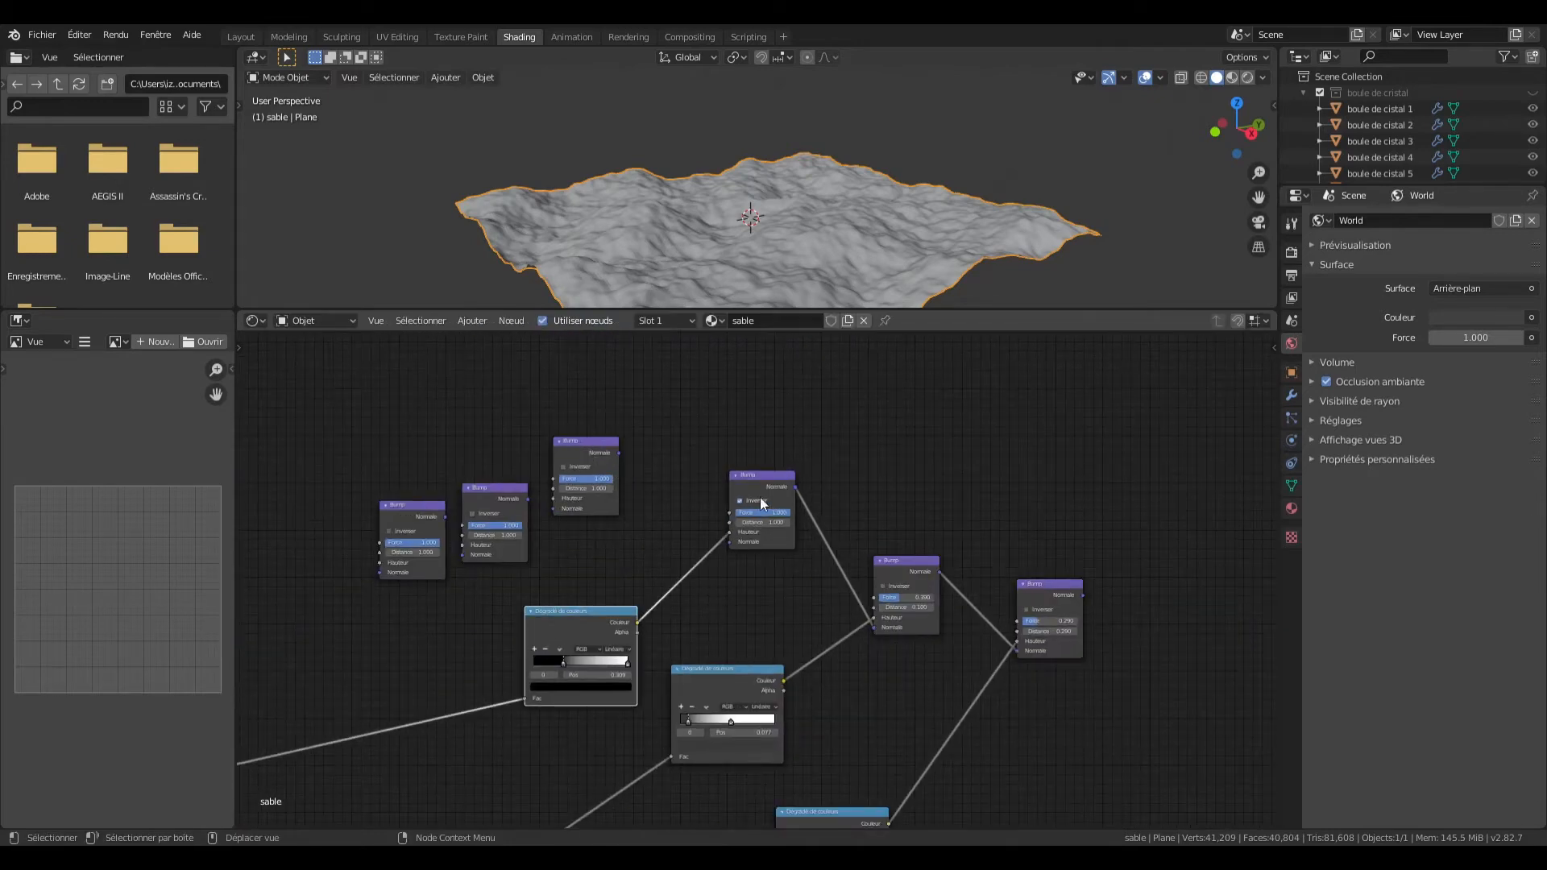
pyautogui.scroll(6, 1054, 557)
pyautogui.doubleClick(587, 486)
pyautogui.write('0.75')
pyautogui.doubleClick(587, 502)
pyautogui.write('0.3')
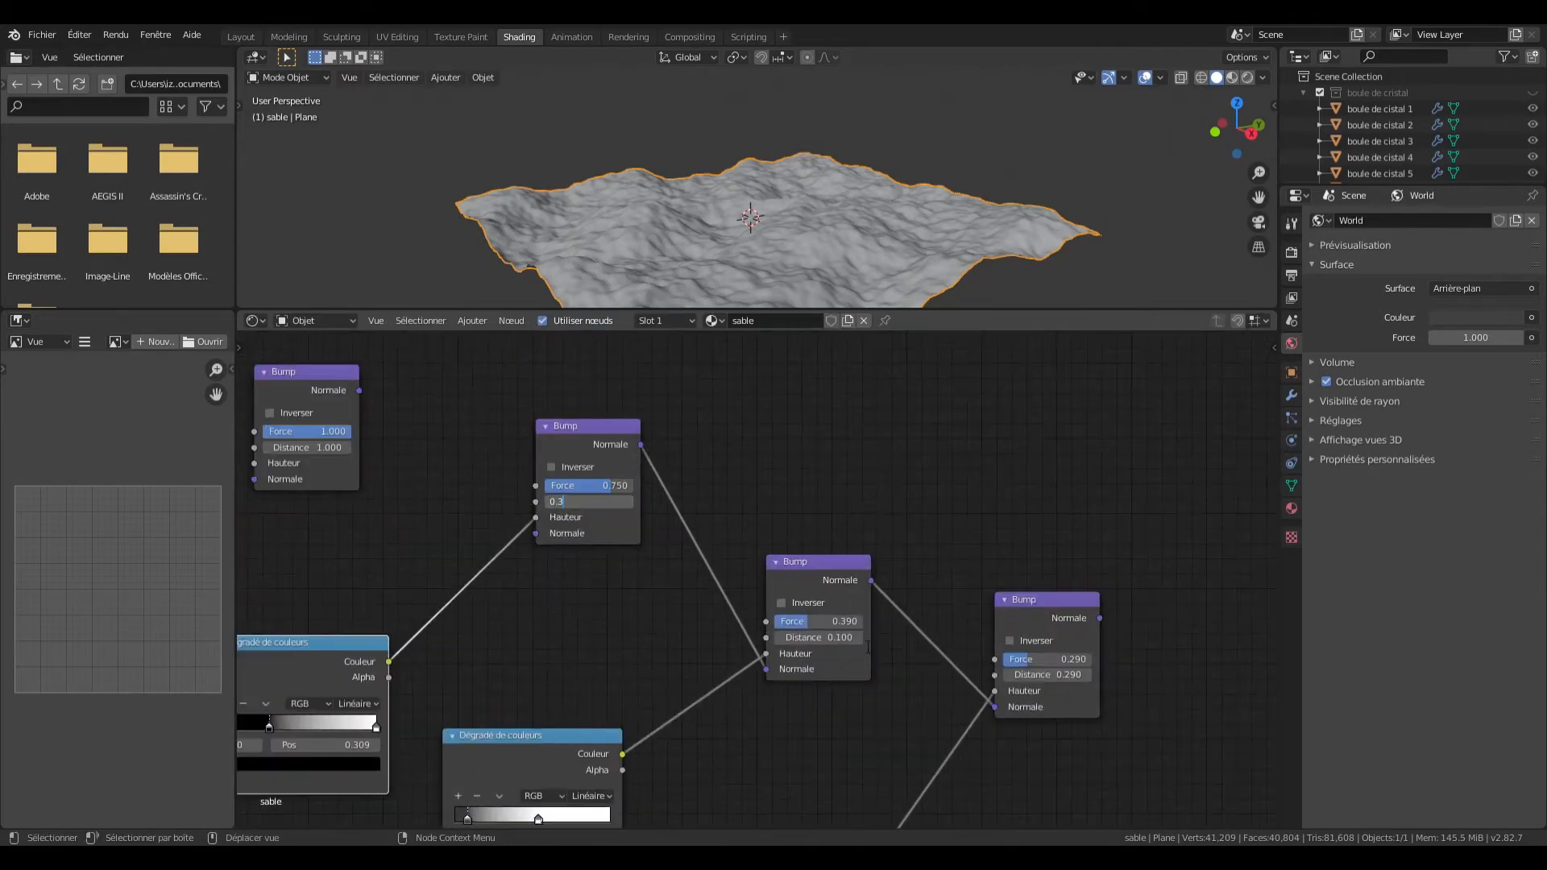
# Step: Set the fifth bump's Force to 0.35 and revise the last bump's Force and Distance
pyautogui.doubleClick(801, 625)
pyautogui.write('35')
pyautogui.doubleClick(1031, 664)
pyautogui.doubleClick(1034, 677)
pyautogui.press('Return')
# Step: Chain the first three bump nodes through their Normale sockets into the fourth, and give the third Force 0.35 and Distance 0.1
pyautogui.moveTo(632, 504); pyautogui.dragTo(939, 535, button='middle')
pyautogui.scroll(-1, 887, 532)
pyautogui.moveTo(619, 419); pyautogui.dragTo(640, 471)
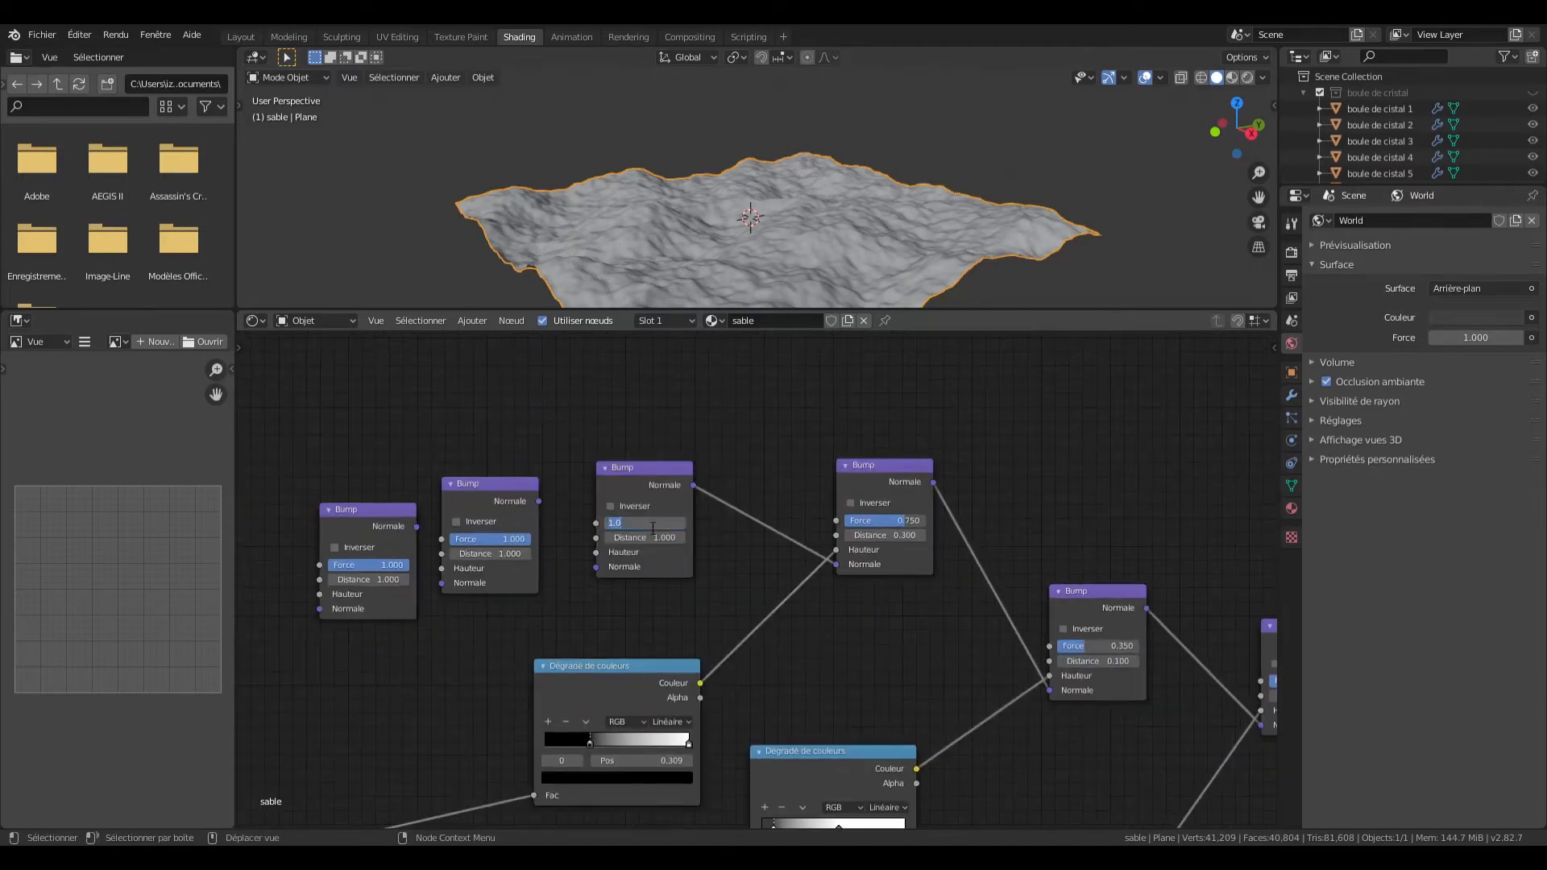
pyautogui.moveTo(501, 485); pyautogui.dragTo(499, 449)
pyautogui.moveTo(537, 465); pyautogui.dragTo(596, 567)
pyautogui.moveTo(387, 511); pyautogui.dragTo(359, 493)
pyautogui.moveTo(389, 509); pyautogui.dragTo(440, 547)
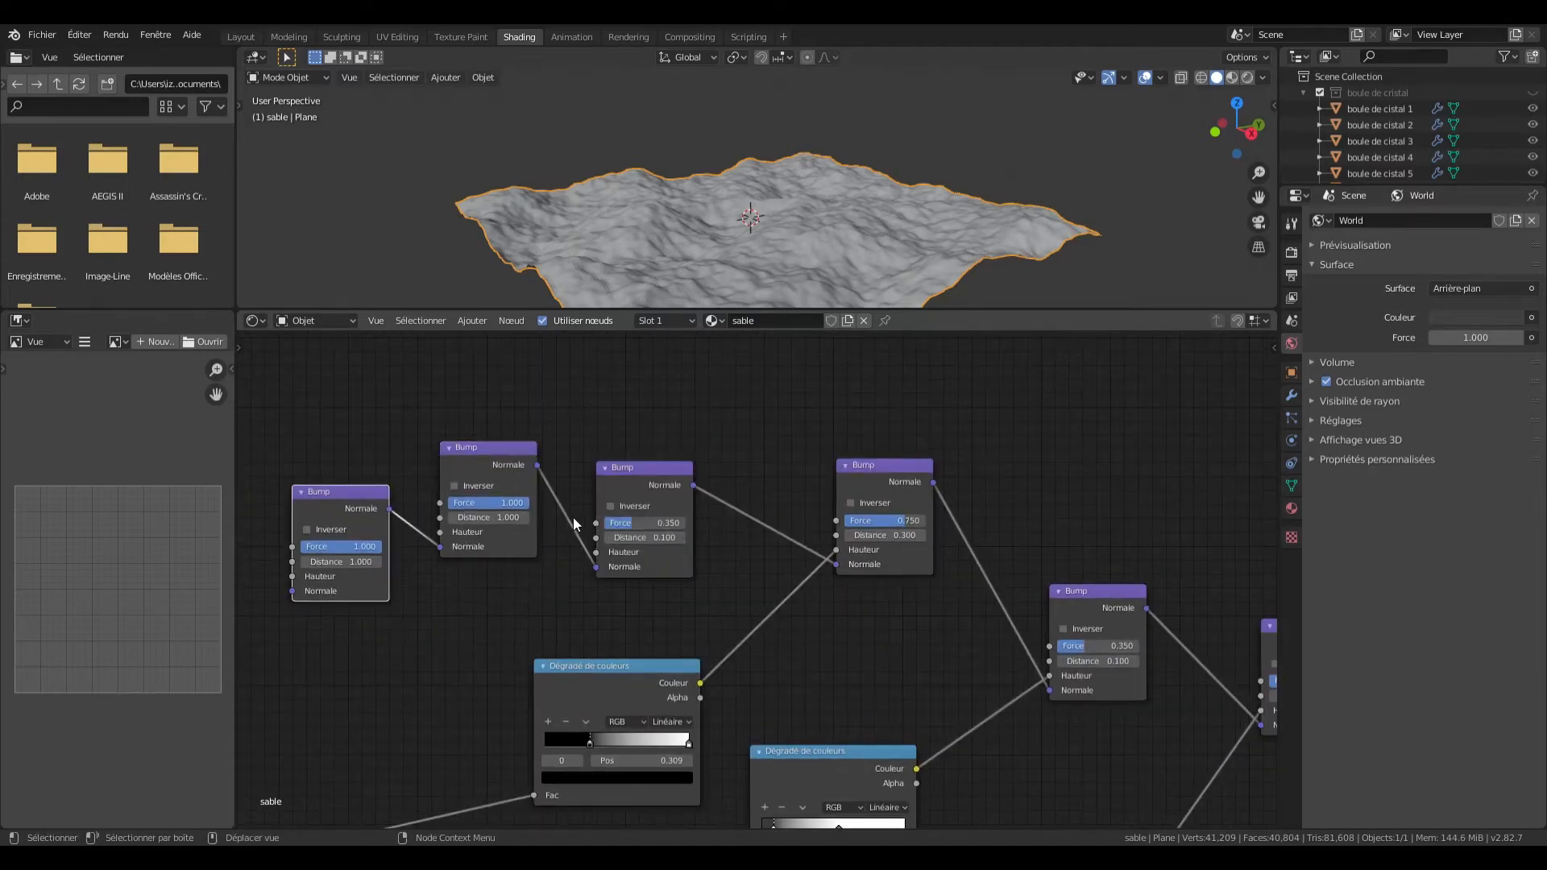
# Step: Set the second bump's Force to 0.45 and Distance to 0.1, and lower the first bump's Force and Distance
pyautogui.doubleClick(496, 504)
pyautogui.write('0.45')
pyautogui.doubleClick(497, 521)
pyautogui.write('0.1')
pyautogui.press('Return')
pyautogui.moveTo(496, 528); pyautogui.dragTo(698, 528, button='middle')
pyautogui.doubleClick(568, 547)
pyautogui.write('0.')
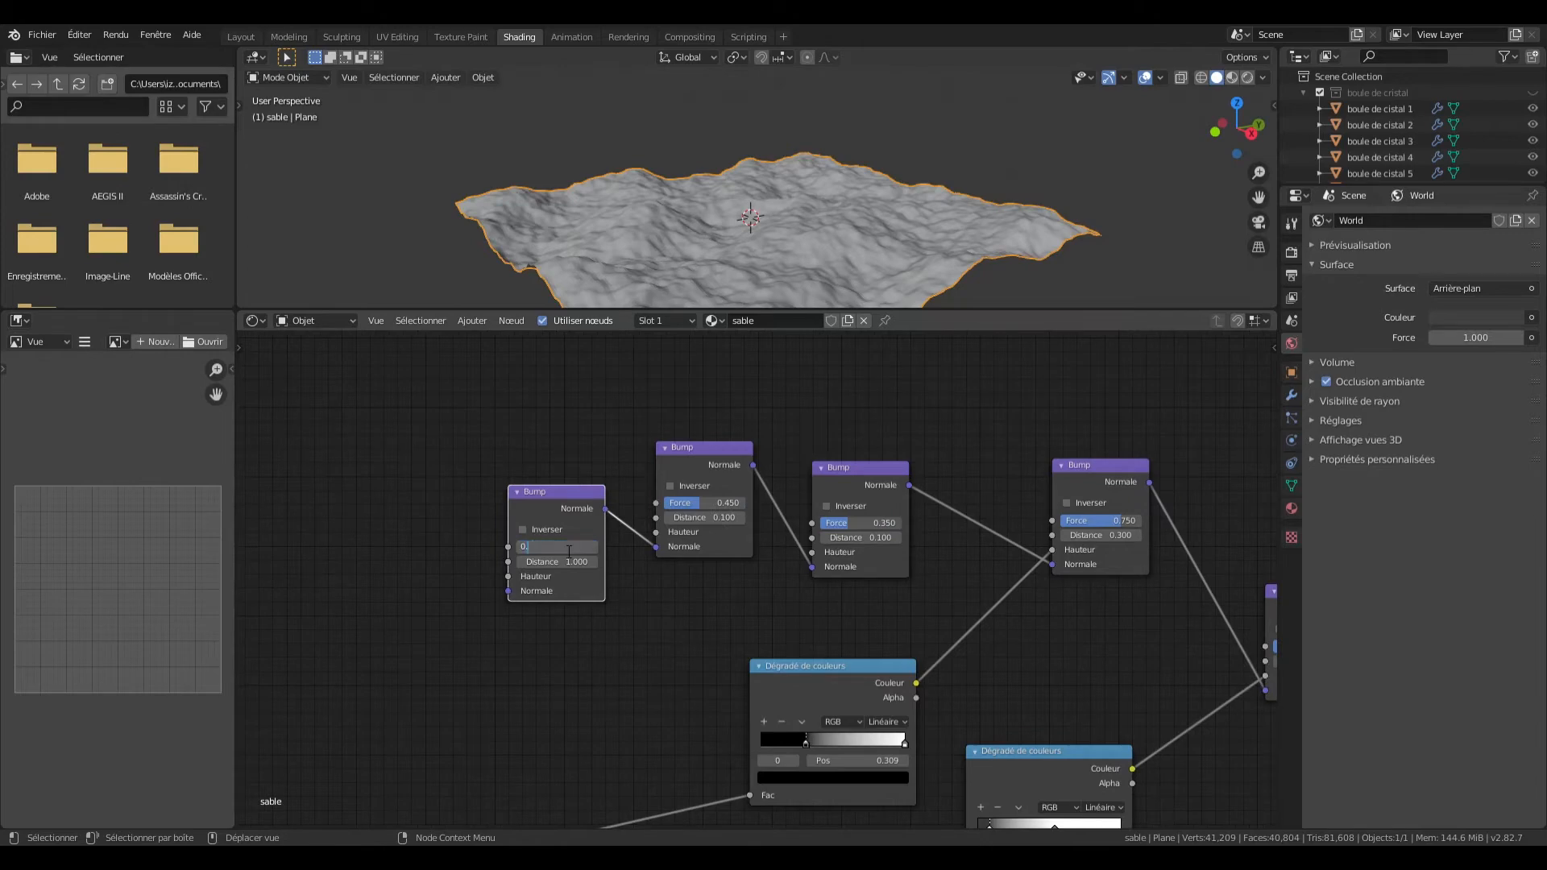
pyautogui.write('.1')
pyautogui.press('Return')
# Step: Add texture coordinate and mapping nodes feeding the lower Texture bruit and place them well to the left of the network
pyautogui.scroll(-6, 516, 636)
pyautogui.moveTo(403, 737); pyautogui.dragTo(799, 638, button='middle')
pyautogui.scroll(-5, 631, 614)
pyautogui.hotkey('shift', 'a')
pyautogui.click(810, 662)
pyautogui.hotkey('ctrl', 't')
pyautogui.press('g')
pyautogui.click(555, 537)
pyautogui.scroll(3, 554, 537)
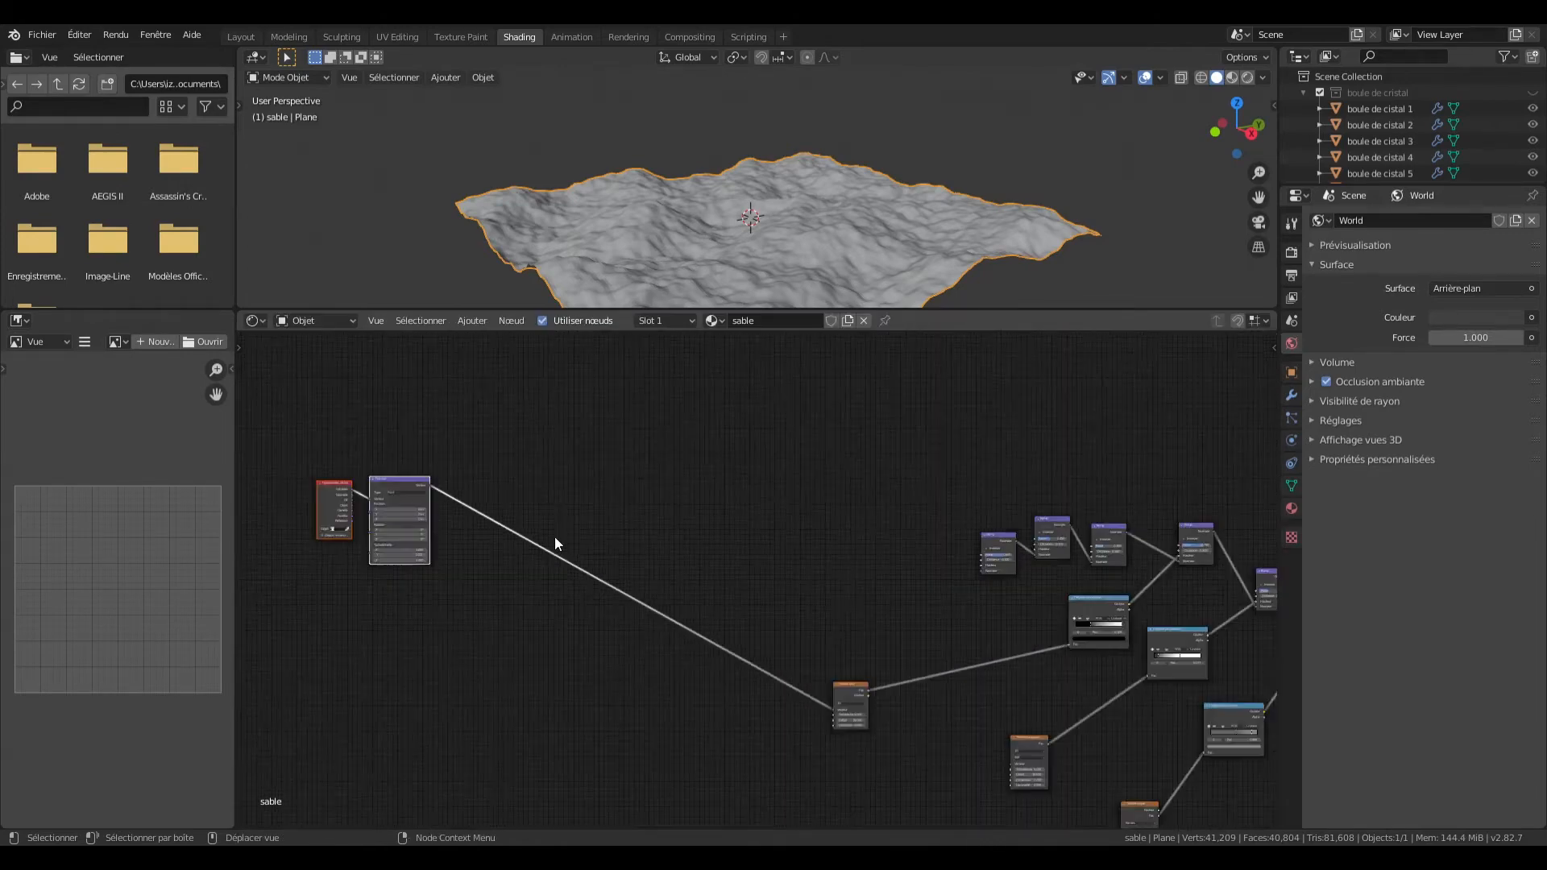
# Step: Link the mapping node's vector output to the Normale input of the first bump node
pyautogui.scroll(-2, 761, 576)
pyautogui.moveTo(949, 572)
pyautogui.mouseDown()
pyautogui.moveTo(433, 527)
pyautogui.moveTo(477, 499)
pyautogui.mouseUp()
pyautogui.scroll(7, 413, 517)
pyautogui.moveTo(412, 517); pyautogui.dragTo(667, 496, button='middle')
pyautogui.moveTo(959, 611); pyautogui.dragTo(578, 448, button='middle')
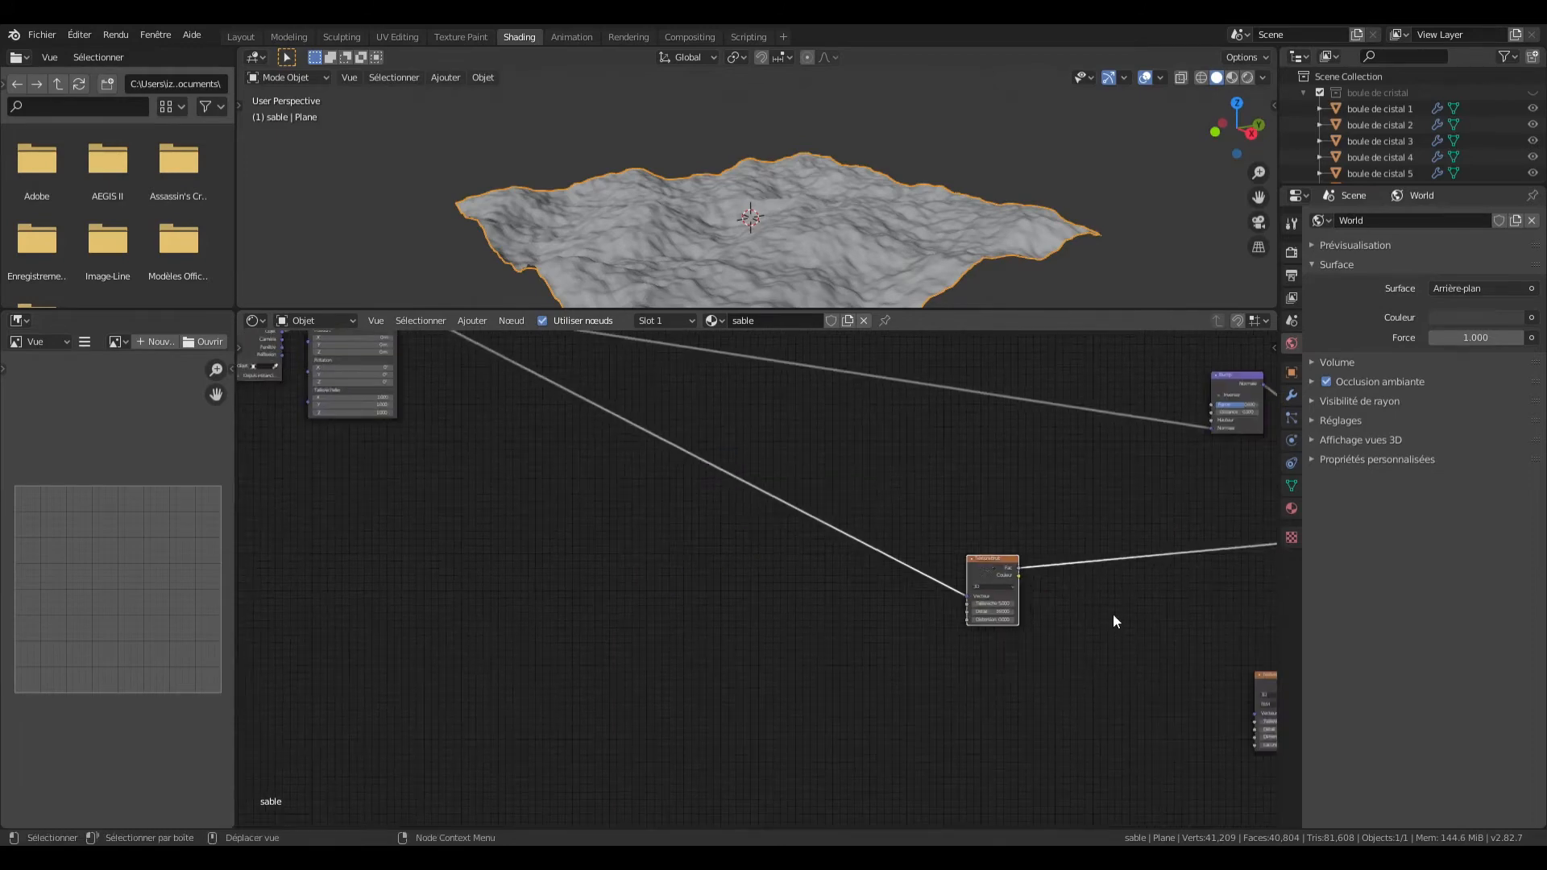
# Step: Bring the coordinate, mapping and texture nodes closer together and link the mapping output to the lower musgrave and wave textures
pyautogui.scroll(-7, 1114, 613)
pyautogui.moveTo(463, 453); pyautogui.dragTo(676, 514)
pyautogui.moveTo(929, 644); pyautogui.dragTo(855, 614)
pyautogui.moveTo(1030, 703); pyautogui.dragTo(898, 632)
pyautogui.scroll(10, 749, 576)
pyautogui.moveTo(599, 407); pyautogui.dragTo(959, 724)
pyautogui.moveTo(599, 407); pyautogui.dragTo(1140, 796)
# Step: Rearrange the lower noise, musgrave and wave texture nodes into a spaced diagonal below the bump chain
pyautogui.scroll(-12, 1048, 725)
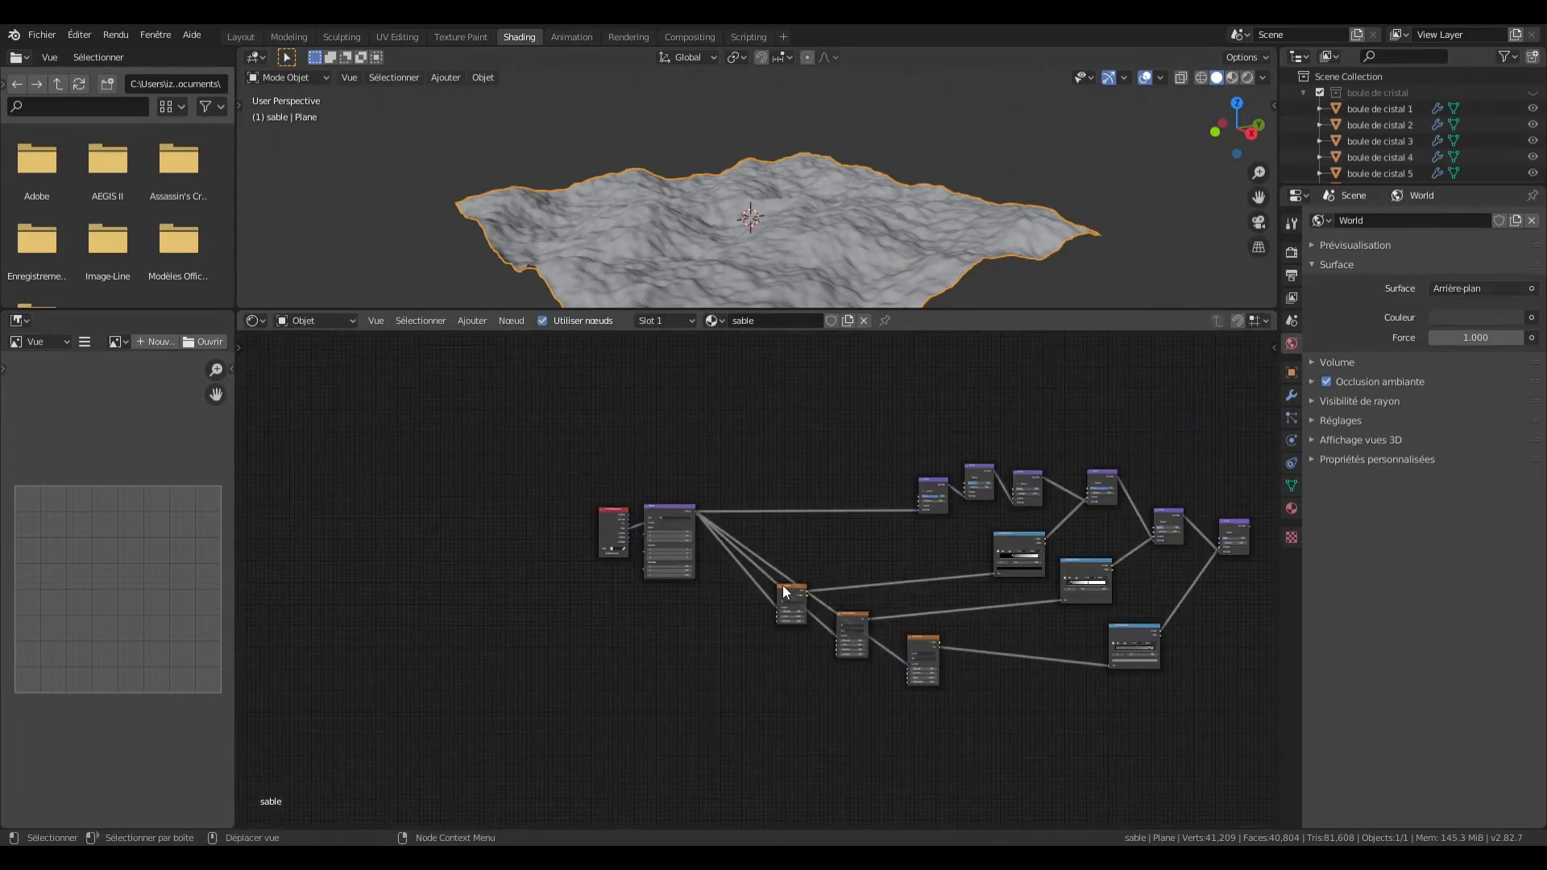
pyautogui.moveTo(788, 594); pyautogui.dragTo(777, 636)
pyautogui.moveTo(851, 629); pyautogui.dragTo(830, 706)
pyautogui.moveTo(922, 654); pyautogui.dragTo(922, 762)
pyautogui.moveTo(781, 642); pyautogui.dragTo(837, 587)
pyautogui.moveTo(830, 709); pyautogui.dragTo(876, 659)
pyautogui.moveTo(922, 765); pyautogui.dragTo(921, 752)
# Step: Link the mapping node's output to the Vecteur inputs of the three upper musgrave and Voronoi texture nodes
pyautogui.scroll(-12, 899, 466)
pyautogui.moveTo(899, 466); pyautogui.dragTo(877, 591, button='middle')
pyautogui.moveTo(878, 524); pyautogui.dragTo(775, 586)
pyautogui.scroll(5, 695, 675)
pyautogui.scroll(5, 752, 494)
pyautogui.moveTo(807, 535); pyautogui.dragTo(587, 694)
pyautogui.moveTo(807, 402); pyautogui.dragTo(587, 694)
pyautogui.moveTo(725, 387); pyautogui.dragTo(714, 450, button='middle')
pyautogui.moveTo(820, 359); pyautogui.dragTo(576, 758)
# Step: Reposition the last bump node beneath the Texture bruit and Mélanger pair, and shift that pair closer to the Fresnel node
pyautogui.scroll(-14, 556, 669)
pyautogui.moveTo(776, 412); pyautogui.dragTo(870, 576)
pyautogui.click(884, 632)
pyautogui.scroll(14, 884, 633)
pyautogui.moveTo(789, 564); pyautogui.dragTo(915, 744, button='middle')
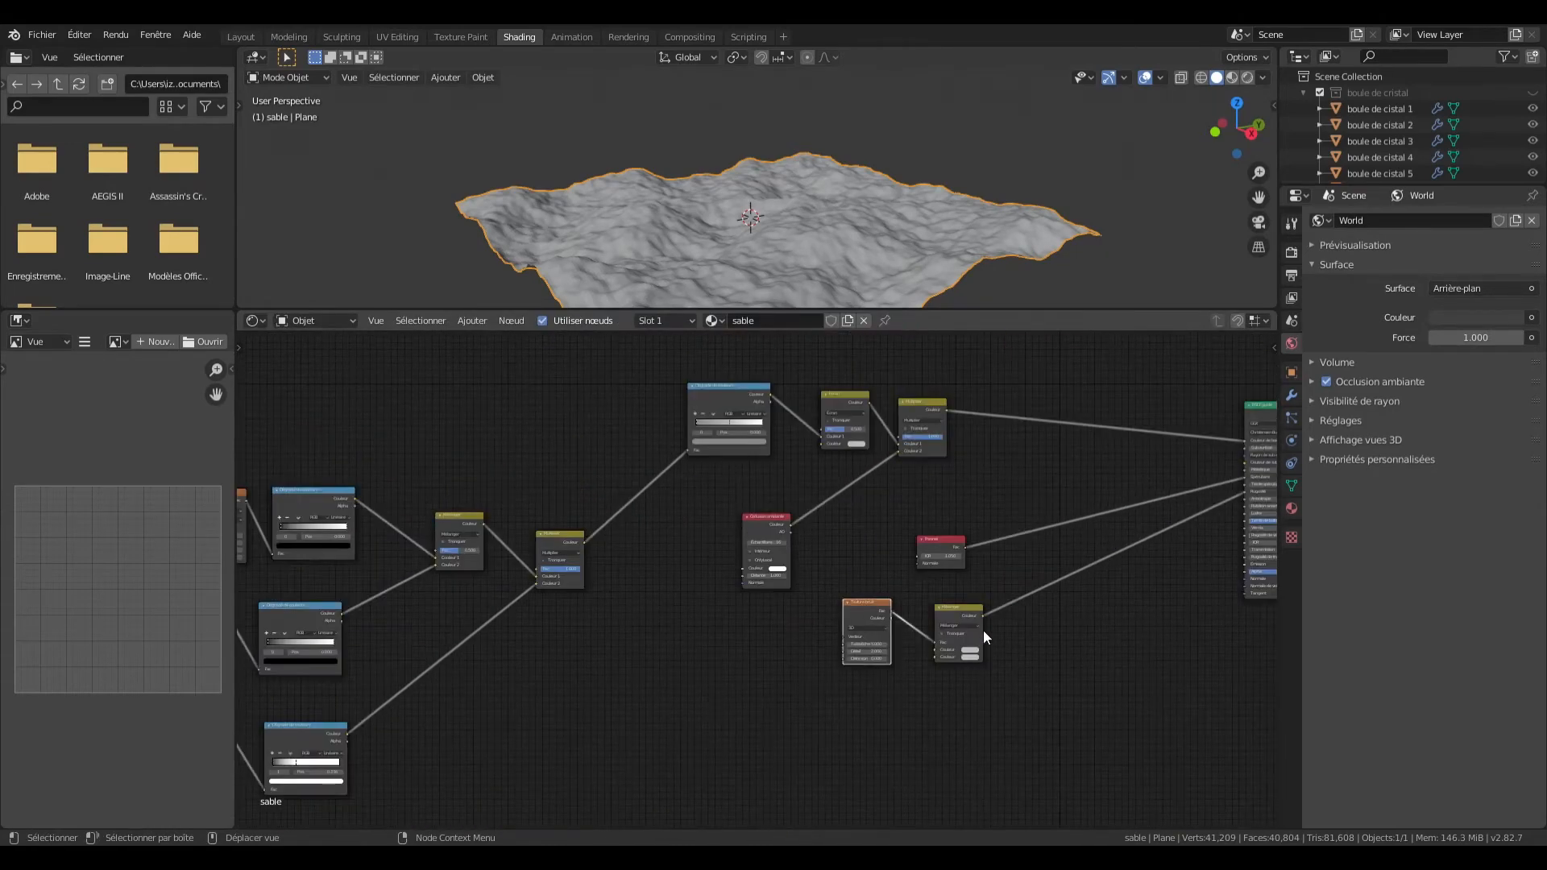
pyautogui.scroll(-3, 967, 637)
pyautogui.moveTo(915, 665); pyautogui.dragTo(818, 564)
pyautogui.moveTo(872, 561); pyautogui.dragTo(867, 623)
pyautogui.scroll(3, 874, 625)
pyautogui.moveTo(934, 631); pyautogui.dragTo(909, 581)
pyautogui.scroll(-4, 893, 613)
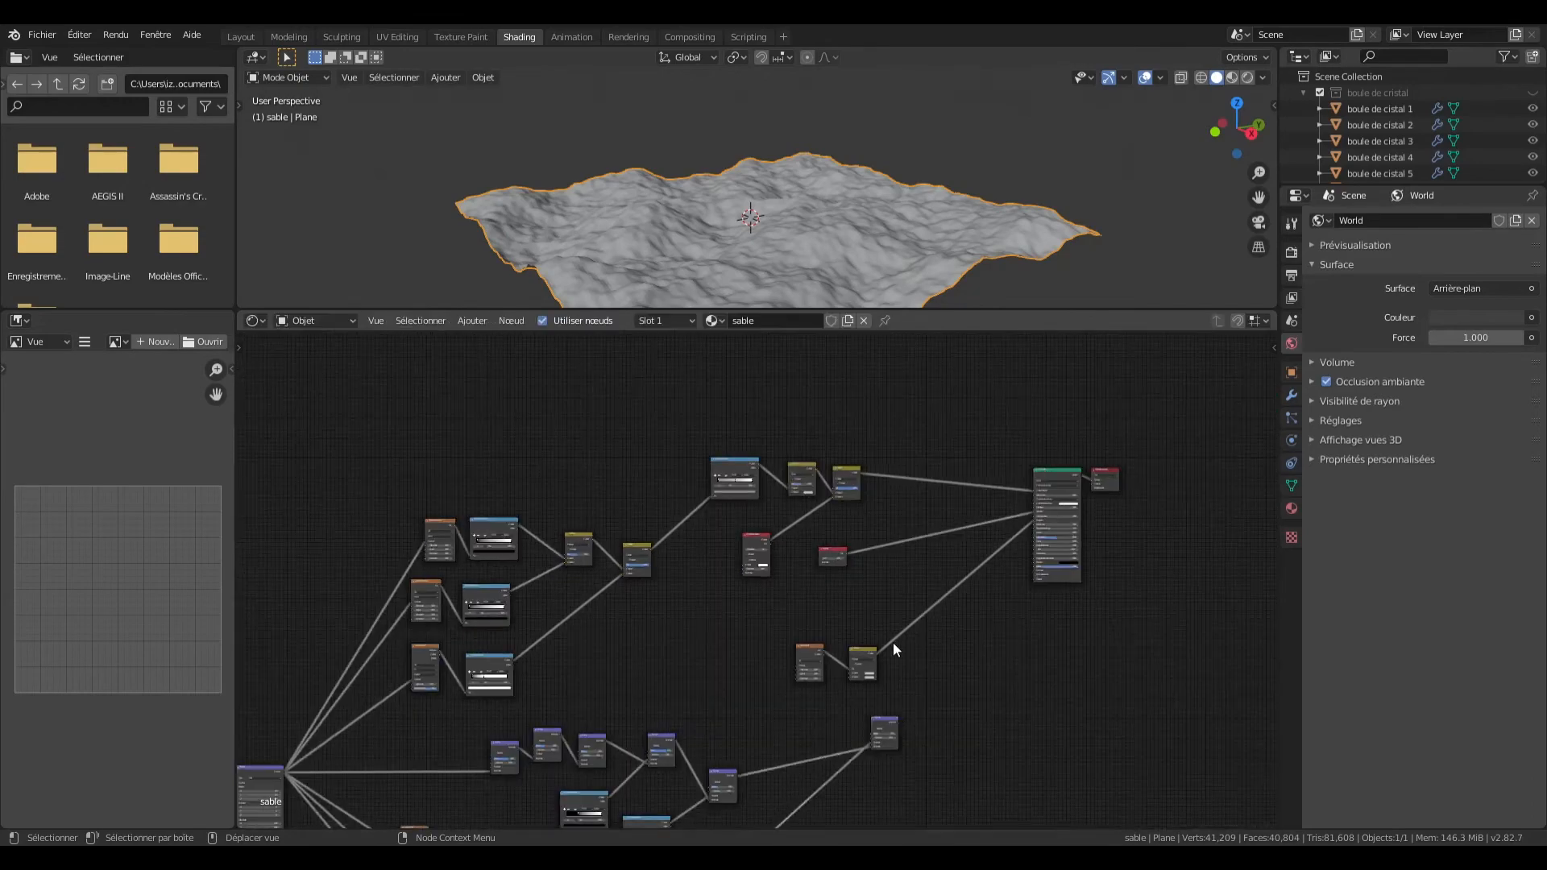
# Step: Link the last bump's Normale to the Fresnel, BSDF and Occlusion ambiante nodes, and the mapping output to the Mélanger's Texture bruit
pyautogui.scroll(5, 923, 746)
pyautogui.moveTo(896, 726); pyautogui.dragTo(751, 632)
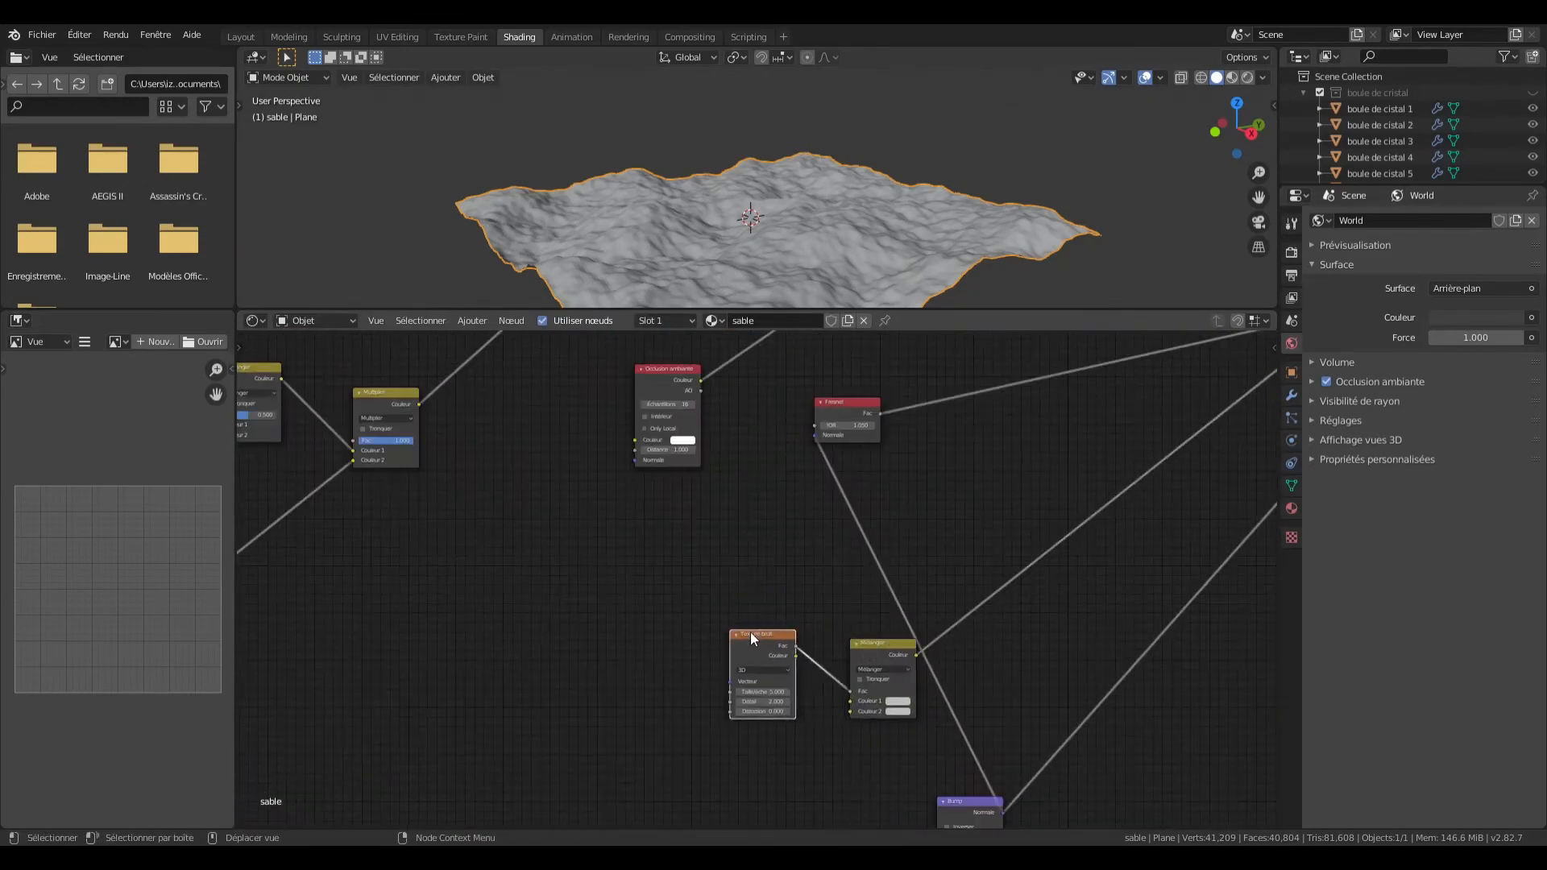
pyautogui.scroll(-5, 654, 611)
pyautogui.scroll(7, 638, 718)
pyautogui.scroll(-4, 638, 718)
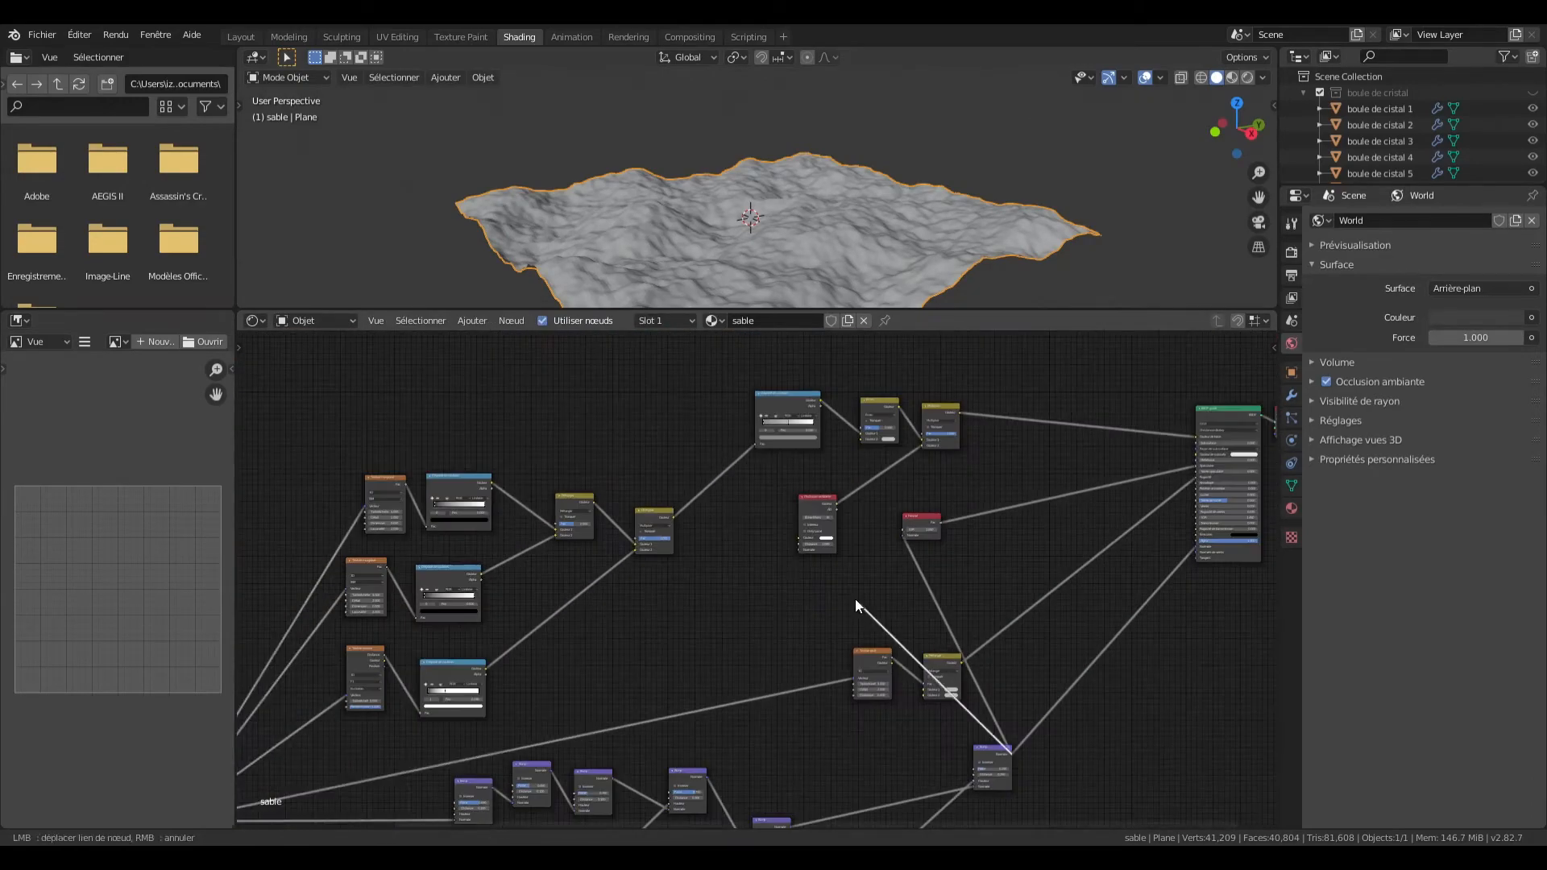
pyautogui.scroll(2, 838, 628)
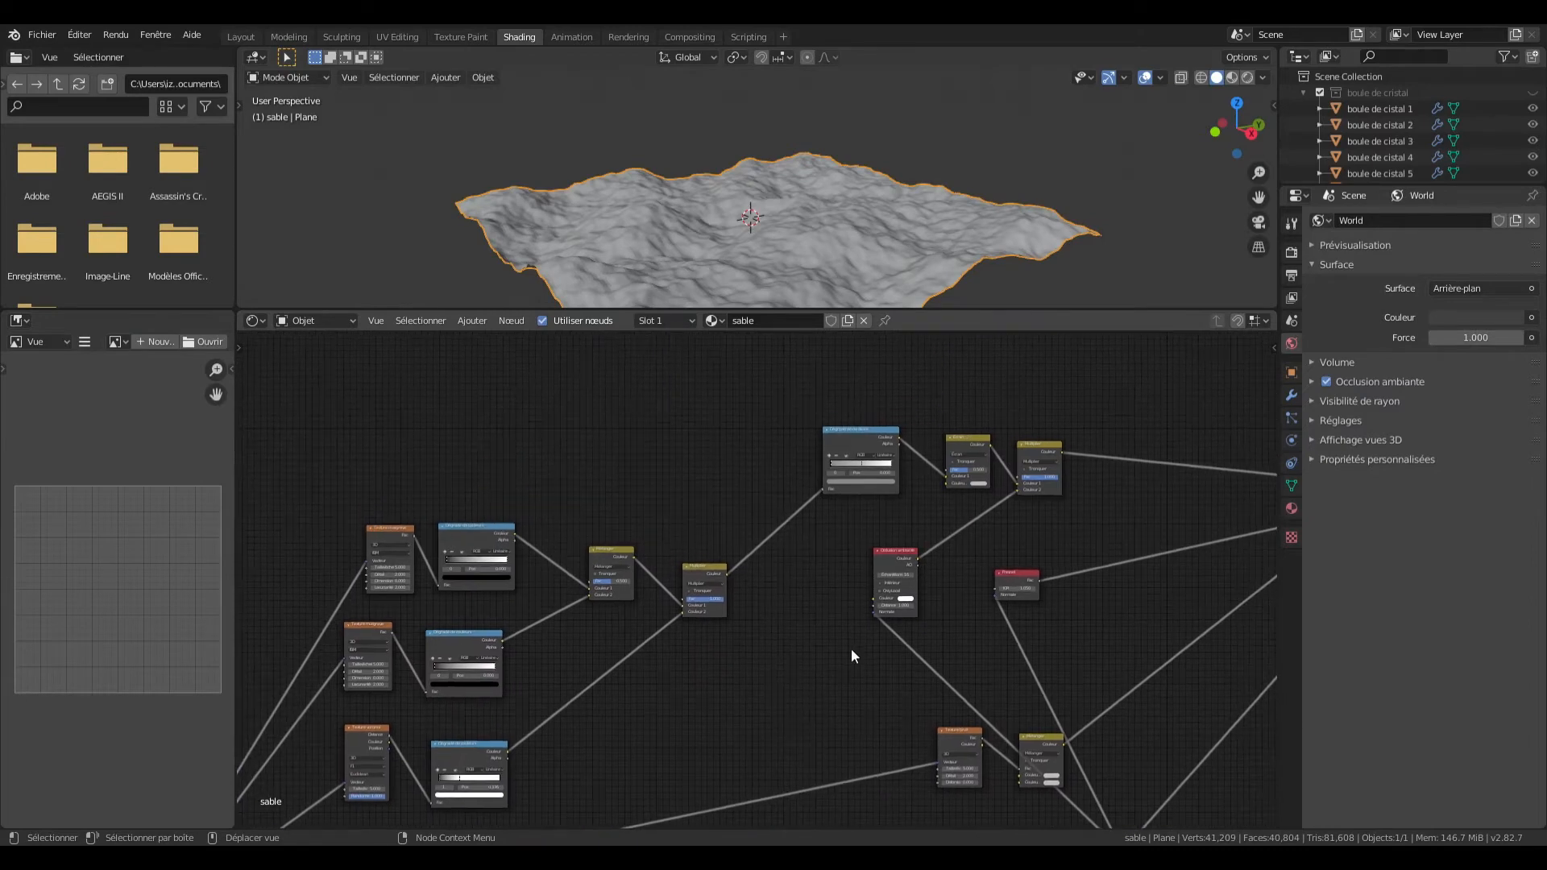
# Step: Set the second upper musgrave's scale to 2, the Voronoi's scale to 300, and Détail to 16 on both upper musgraves
pyautogui.scroll(-4, 851, 648)
pyautogui.moveTo(946, 603); pyautogui.dragTo(843, 474, button='middle')
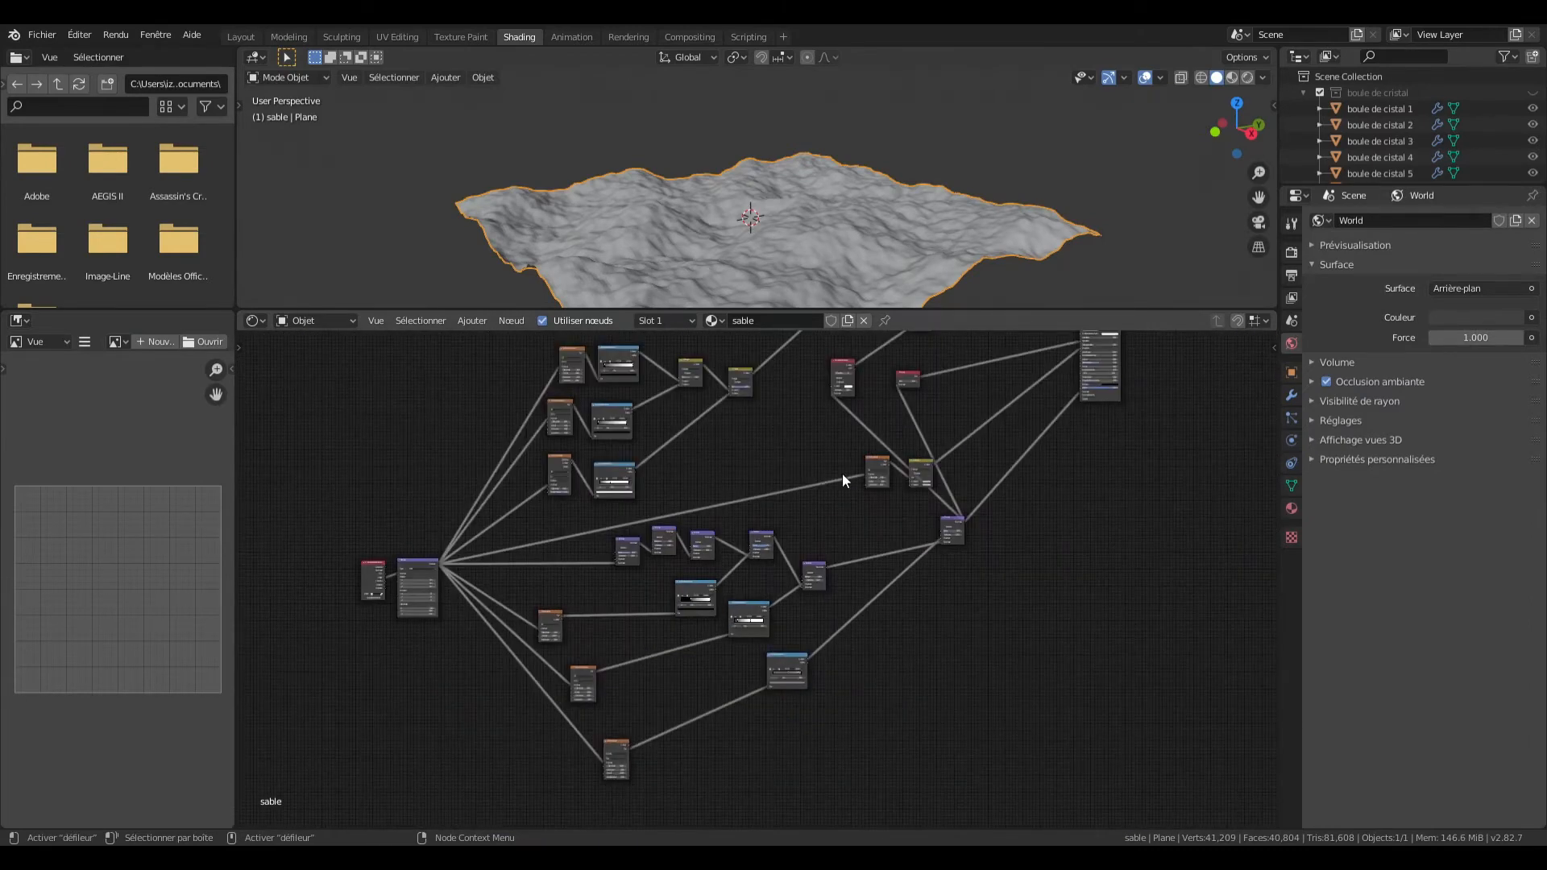
pyautogui.scroll(6, 843, 474)
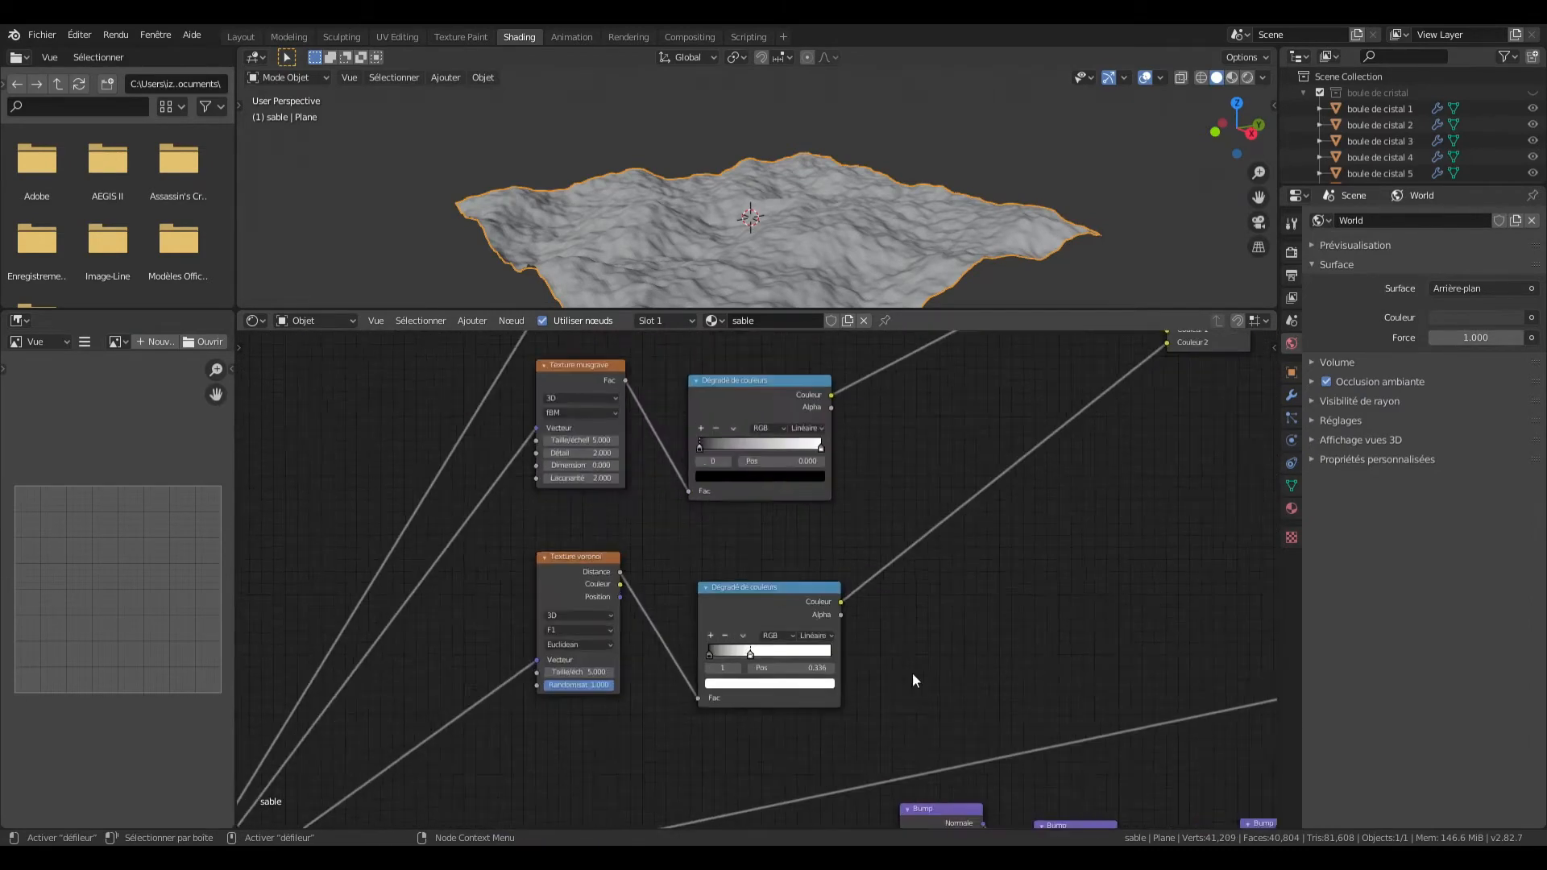
pyautogui.moveTo(656, 724); pyautogui.dragTo(701, 649, button='middle')
pyautogui.doubleClick(654, 763)
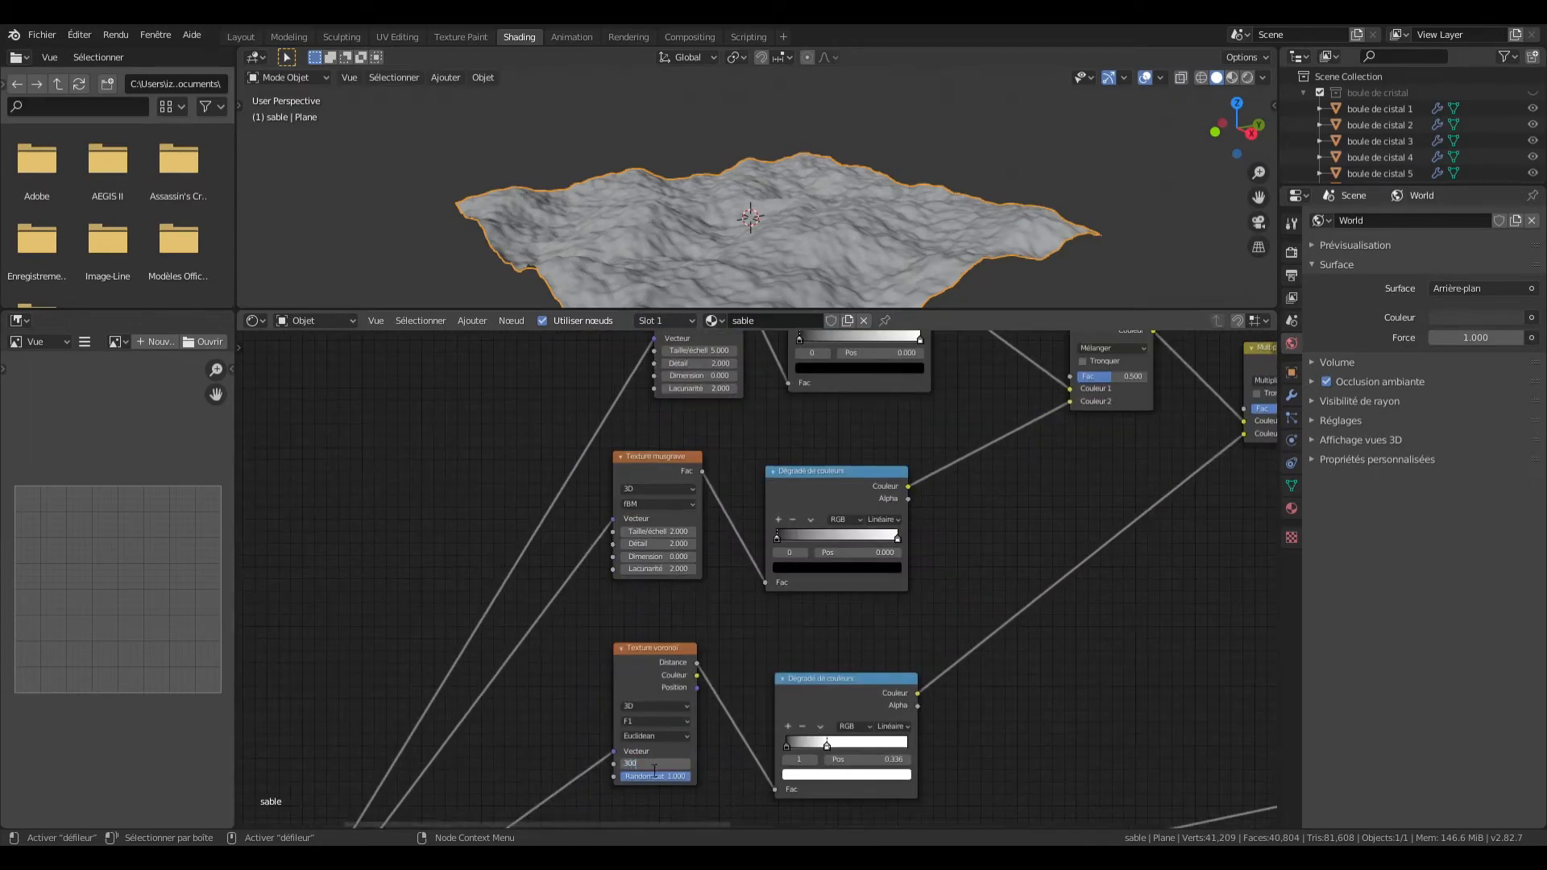
pyautogui.write('16')
pyautogui.press('Return')
pyautogui.scroll(-2, 947, 557)
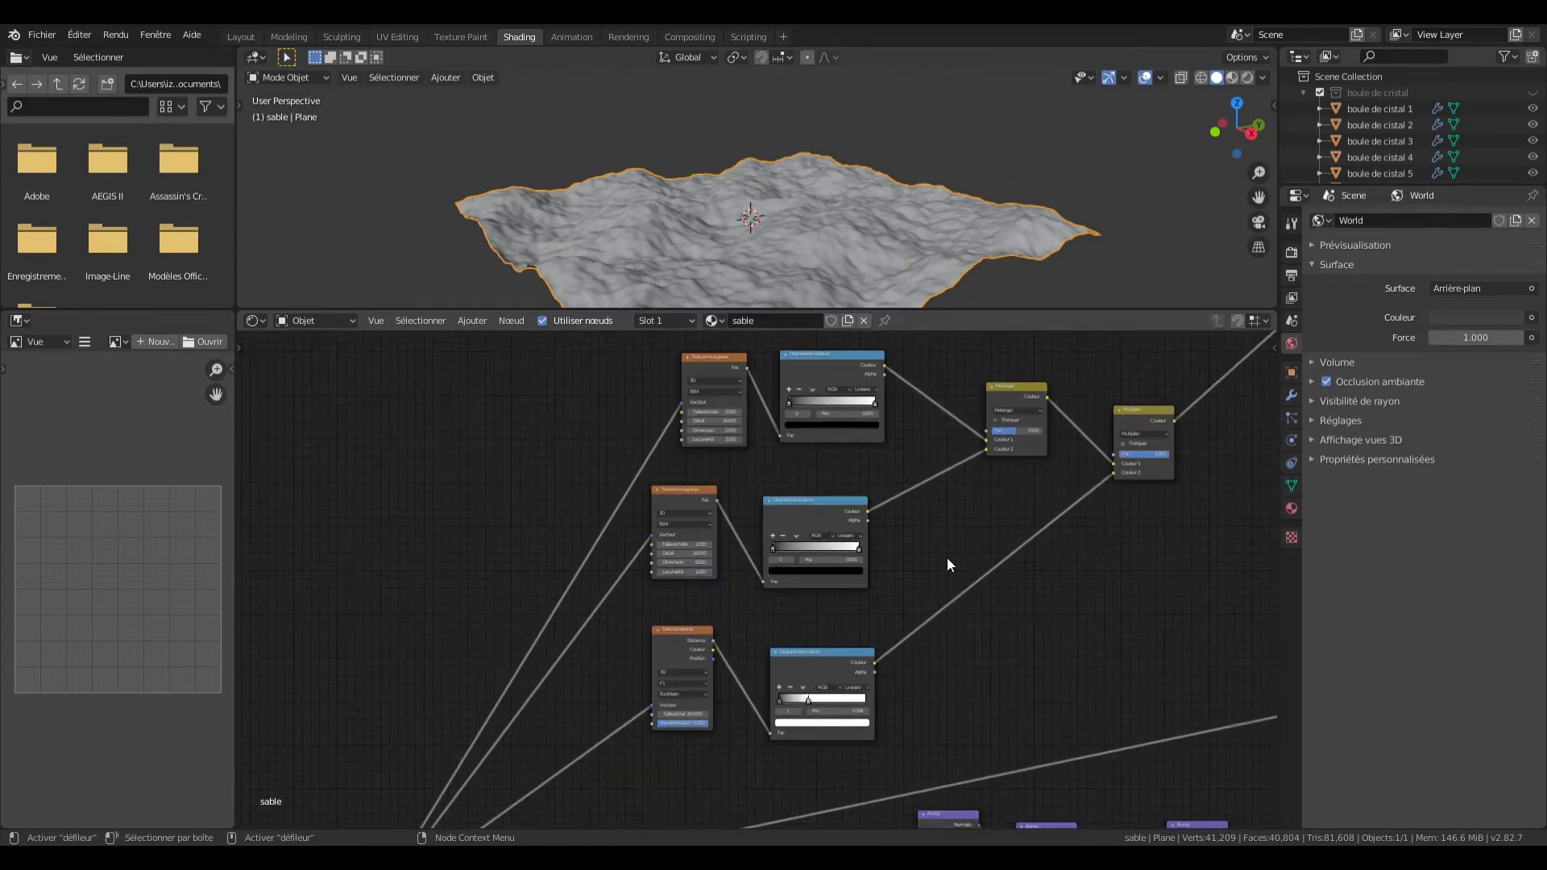
# Step: Edit the Détail value of the Texture bruit node feeding the Mélanger node
pyautogui.scroll(2, 591, 647)
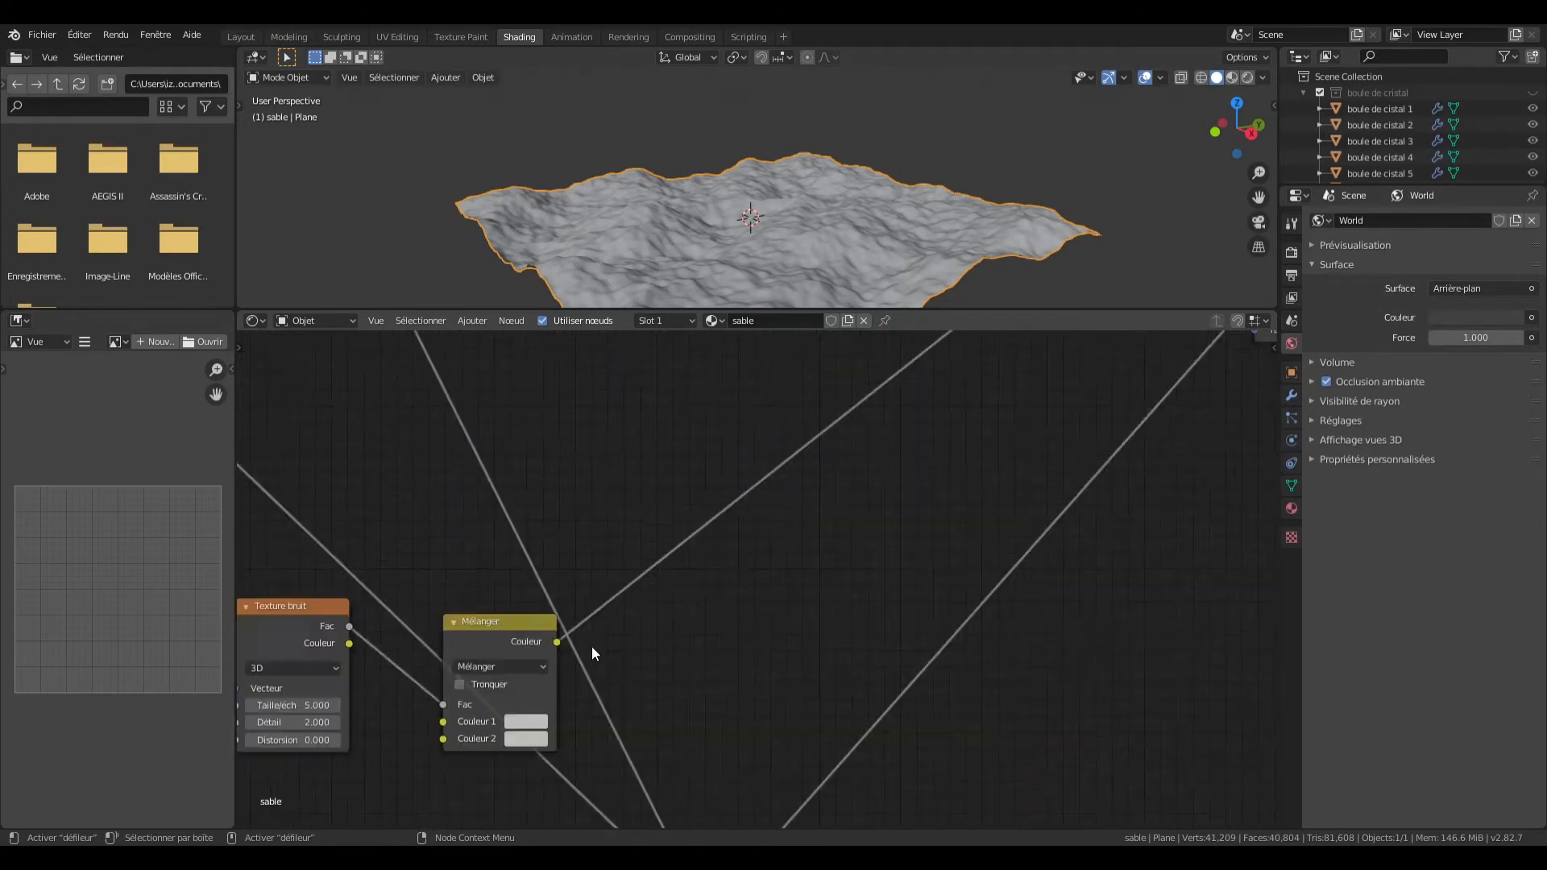
pyautogui.moveTo(591, 646); pyautogui.dragTo(930, 598, button='middle')
pyautogui.scroll(1, 930, 598)
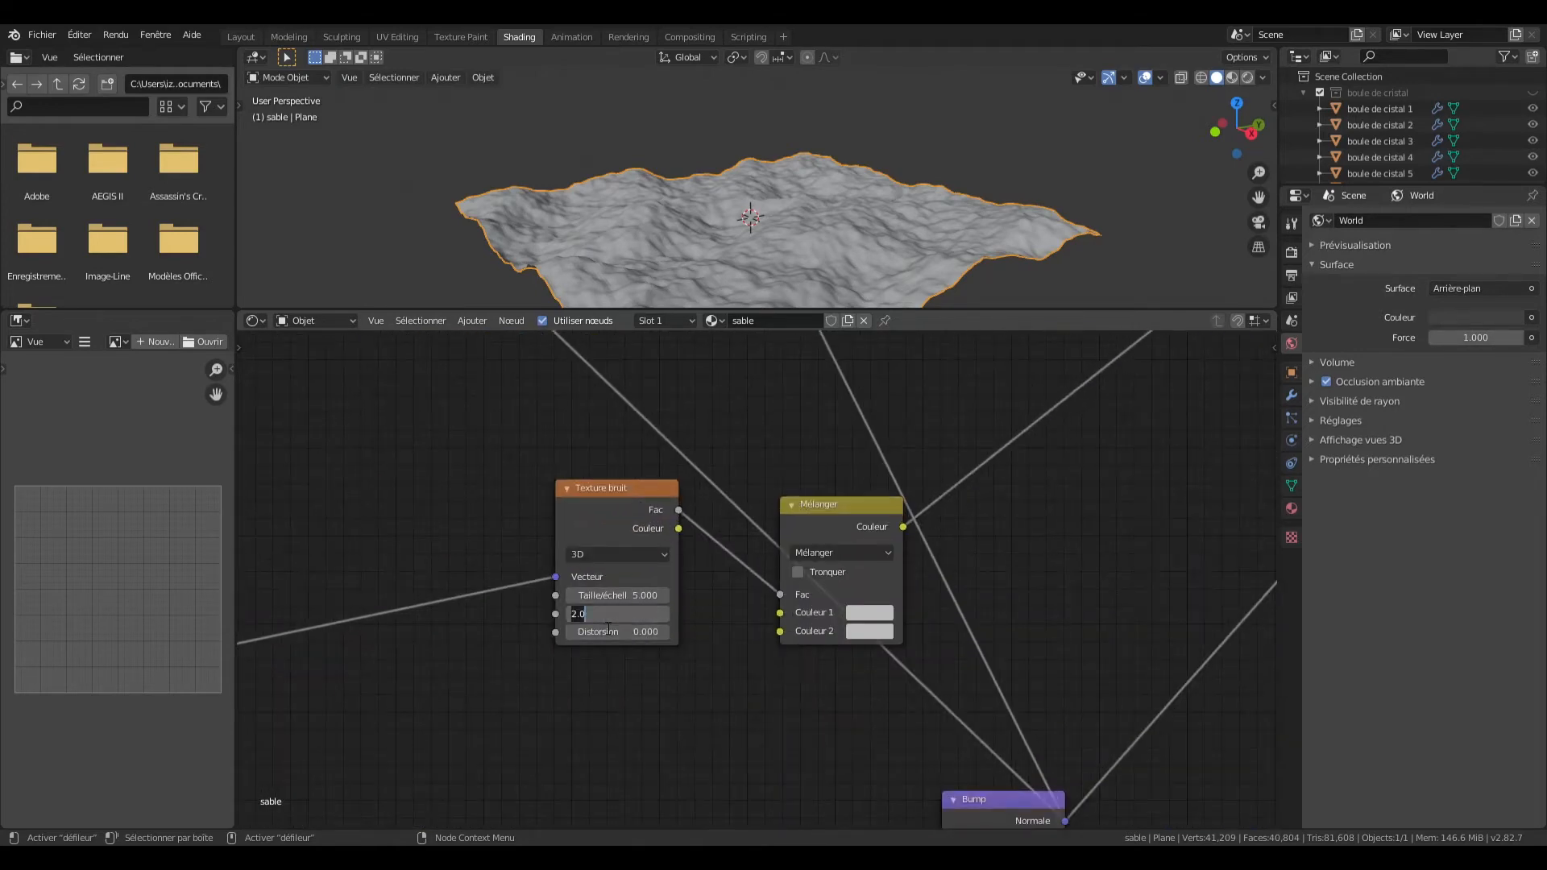
pyautogui.scroll(-8, 636, 677)
pyautogui.moveTo(681, 643); pyautogui.dragTo(959, 516, button='middle')
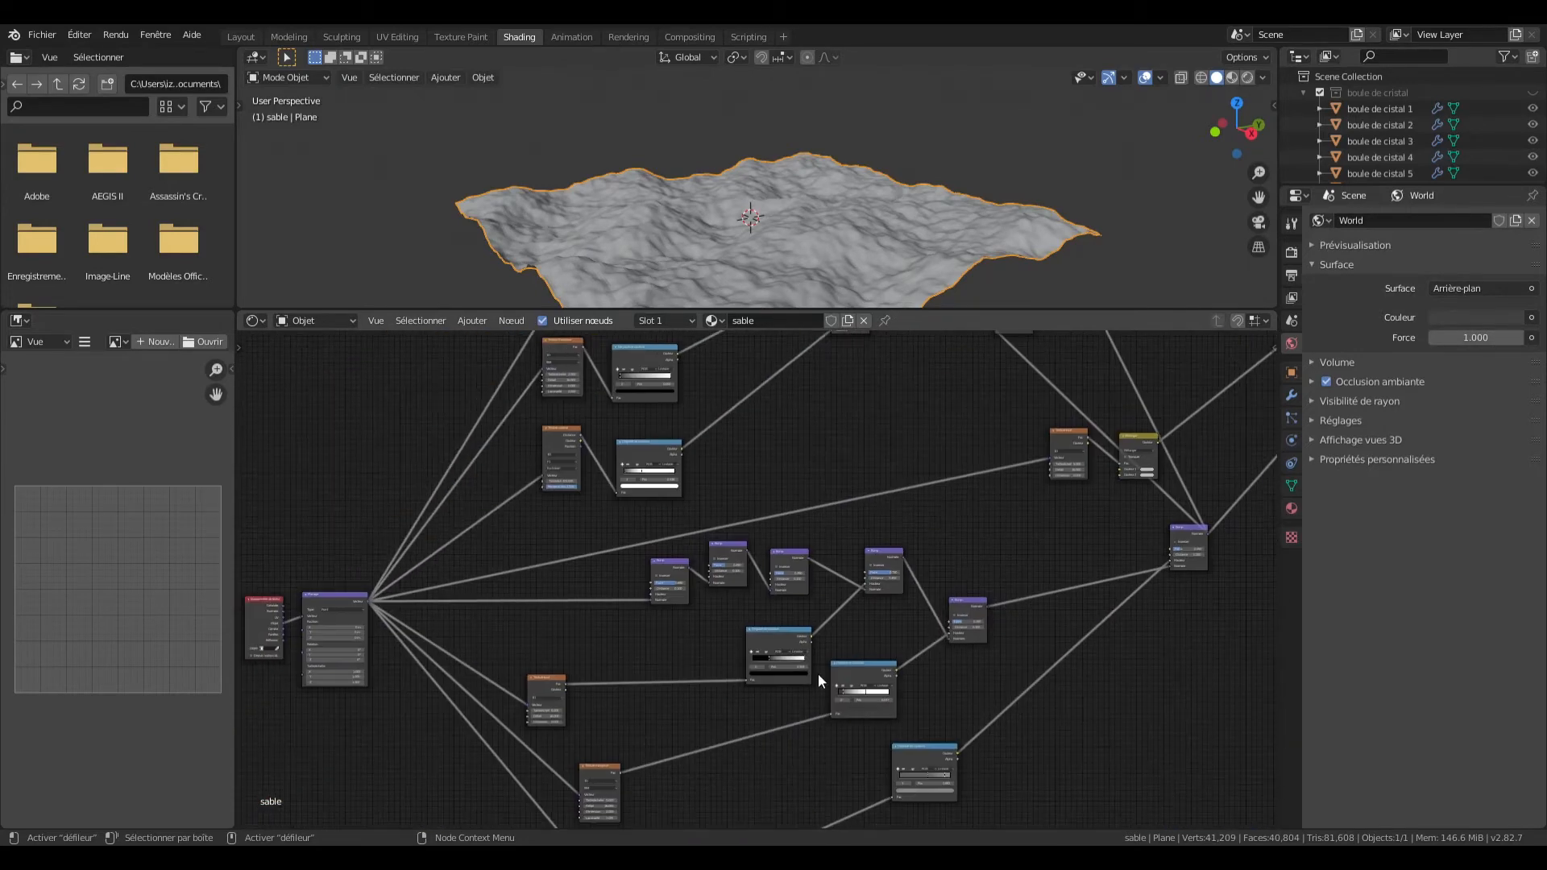
pyautogui.scroll(5, 817, 673)
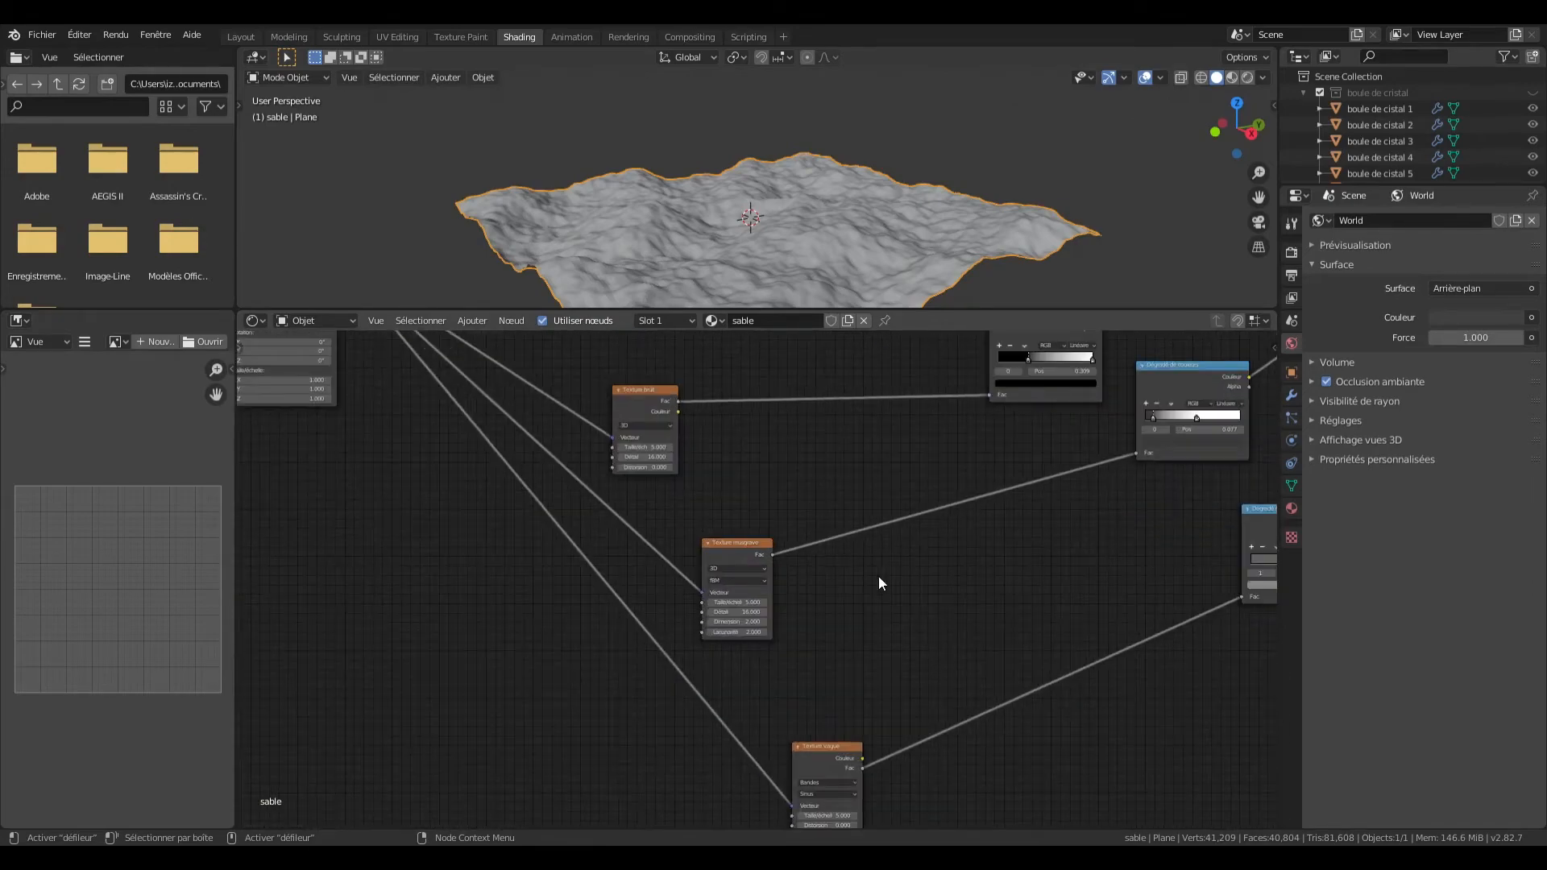
# Step: Enlarge the 3D viewport and preview the plane's sand material in rendered shading
pyautogui.click(970, 148)
pyautogui.moveTo(959, 310); pyautogui.dragTo(959, 583)
pyautogui.click(1248, 77)
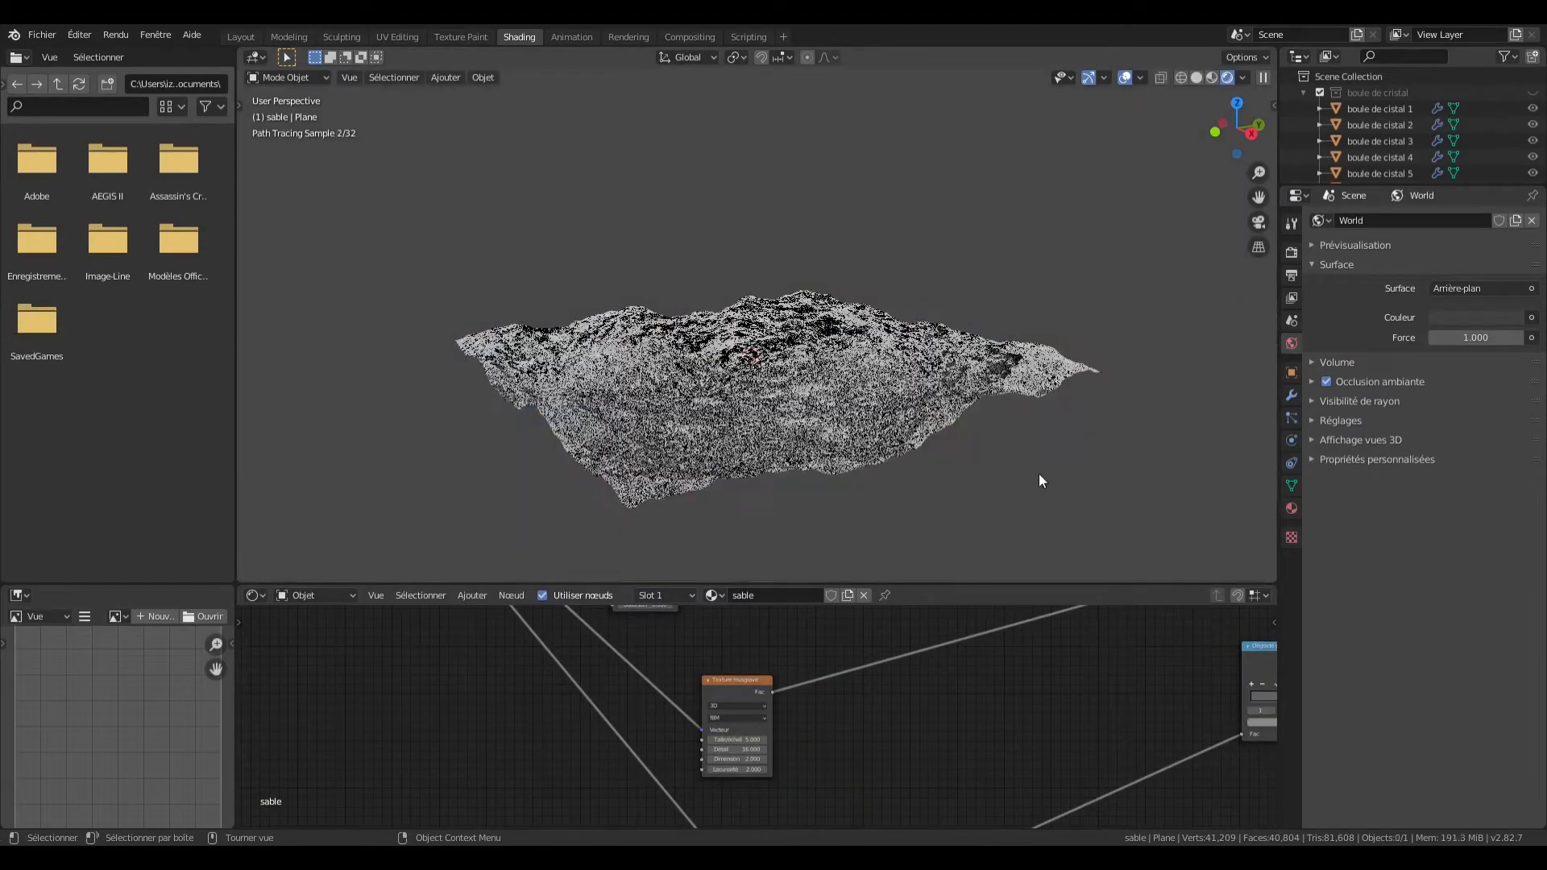
# Step: Set Couleur 2 of the Écran mix node to orange and return the enlarged viewport to solid shading
pyautogui.scroll(1, 1037, 484)
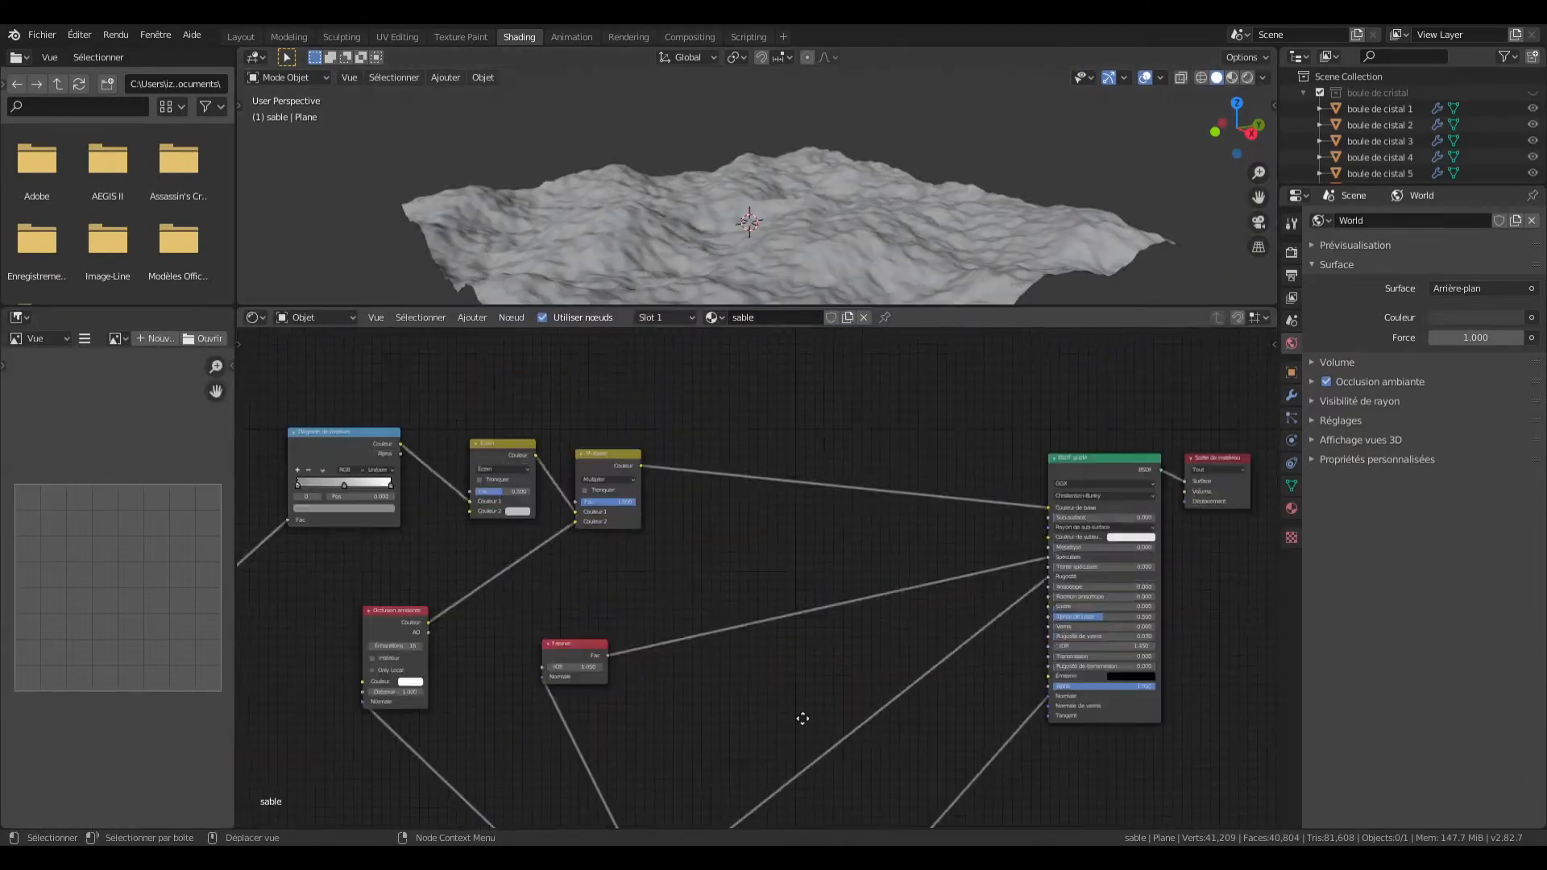
pyautogui.click(712, 534)
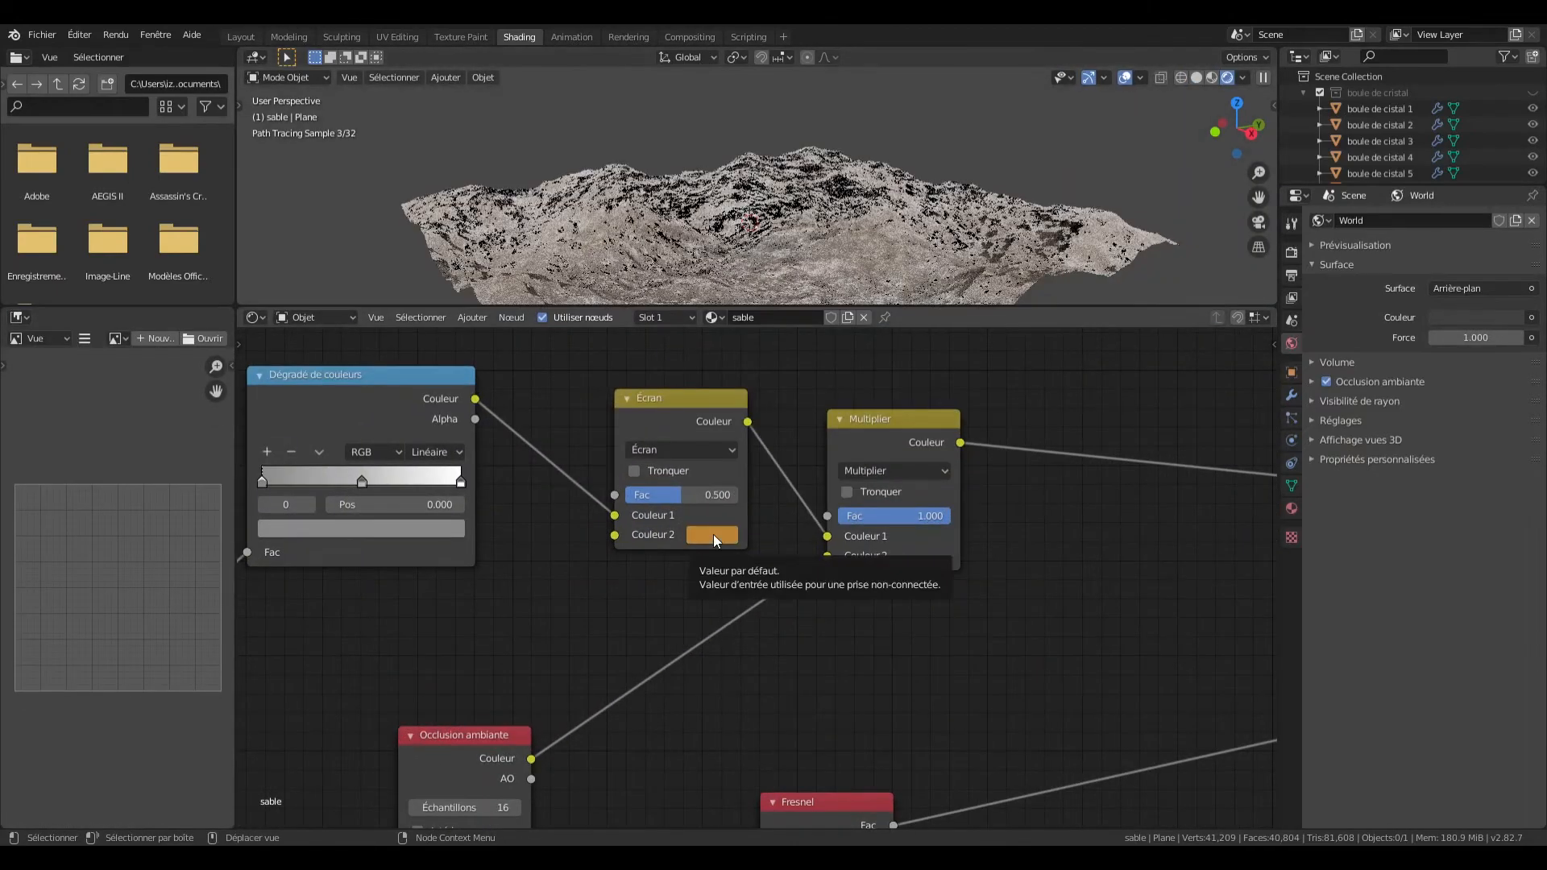
pyautogui.click(713, 534)
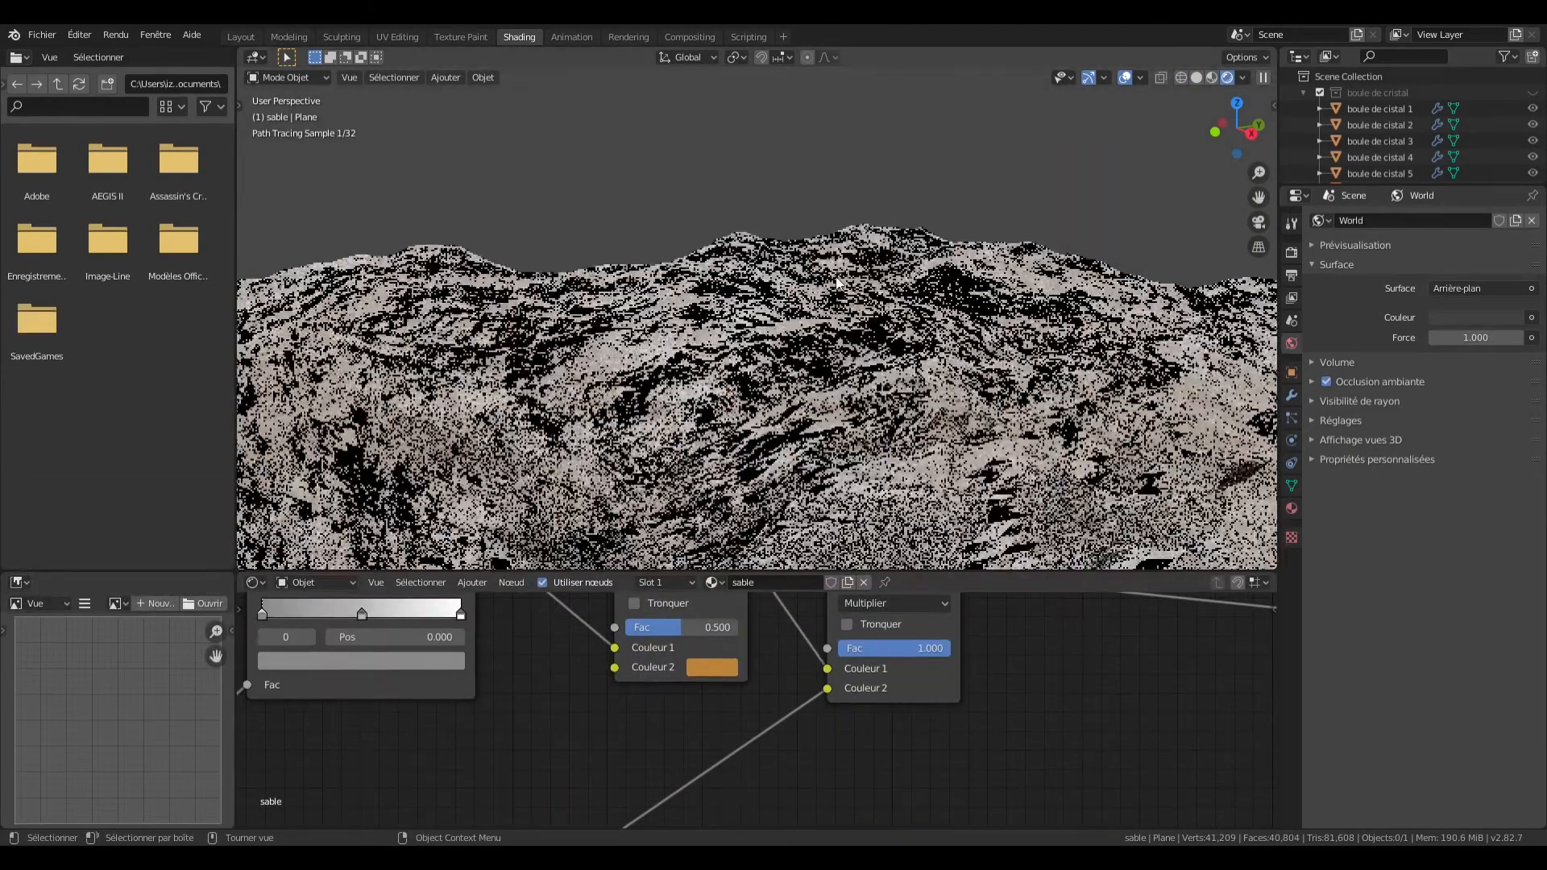
pyautogui.press('z')
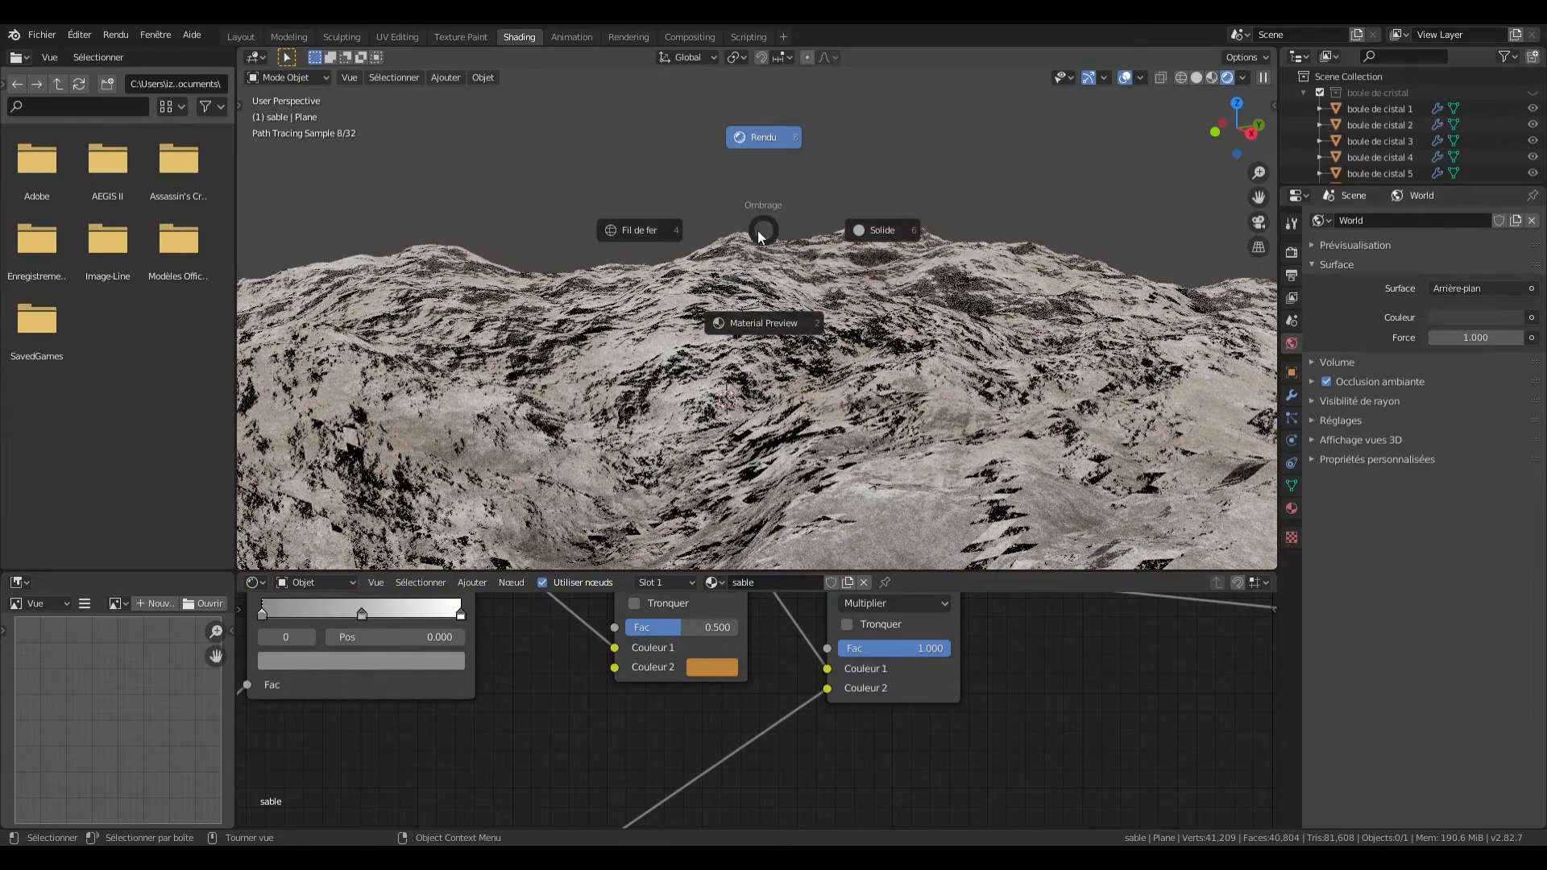
pyautogui.press('6')
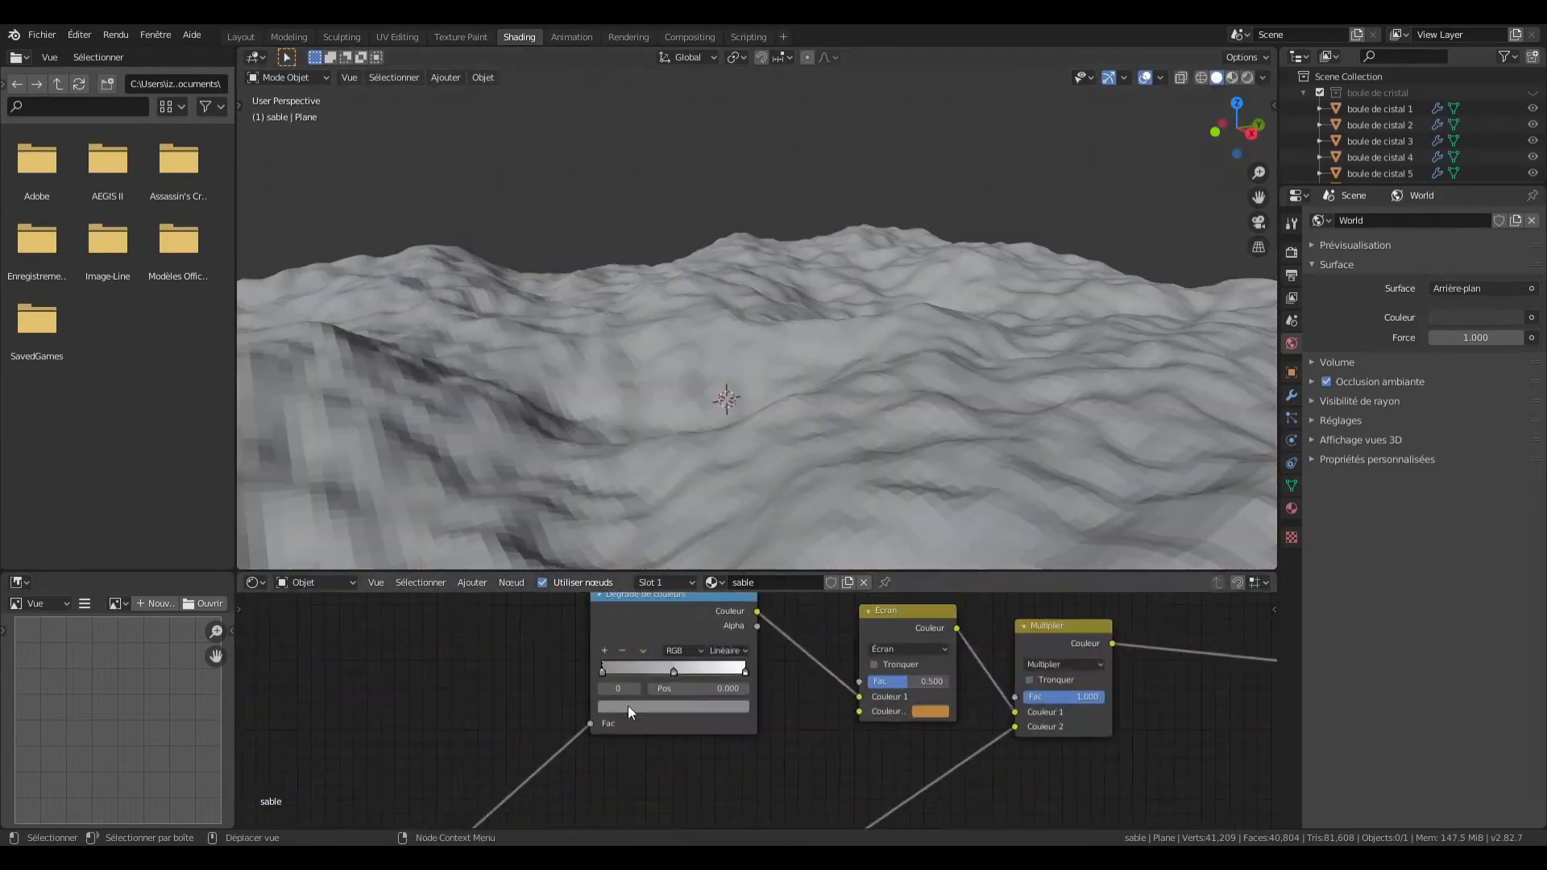
# Step: Brighten the selected colour stop of the Dégradé de couleurs node and preview the sand material in rendered shading
pyautogui.click(735, 667)
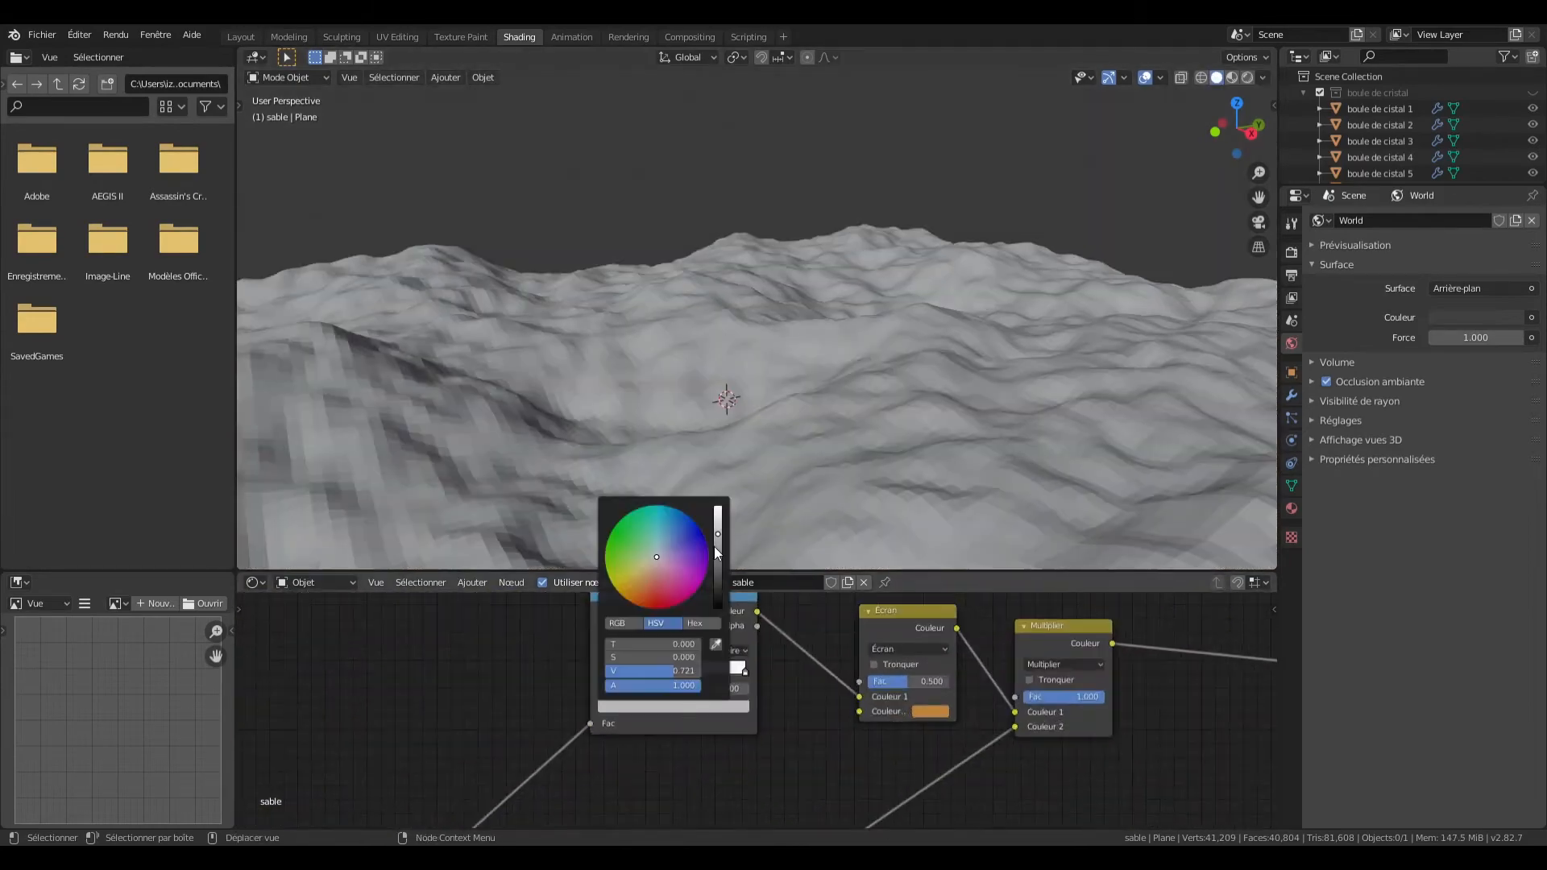
pyautogui.click(647, 572)
pyautogui.moveTo(718, 535); pyautogui.dragTo(718, 508)
pyautogui.press('z')
pyautogui.press('8')
# Step: Adjust Couleur 2 of the Écran mix node and leave the rendered preview
pyautogui.click(930, 712)
pyautogui.click(917, 577)
pyautogui.press('z')
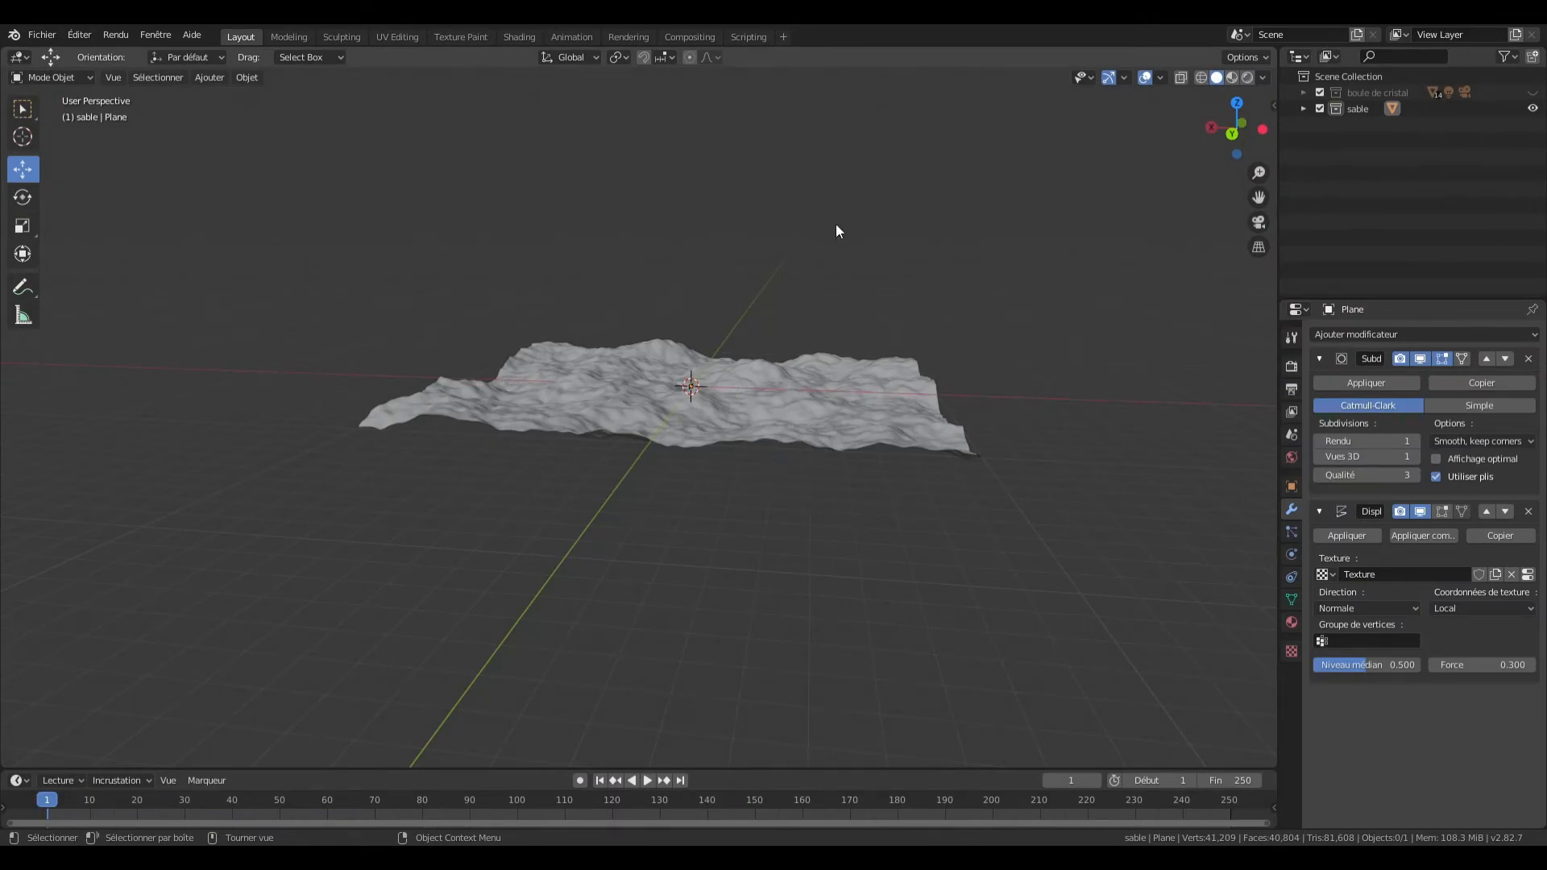
# Step: Apply the subdivision and displacement modifiers of the sand plane
pyautogui.moveTo(1239, 138)
pyautogui.mouseDown()
pyautogui.moveTo(1238, 106)
pyautogui.moveTo(1246, 143)
pyautogui.moveTo(1241, 131)
pyautogui.mouseUp()
pyautogui.scroll(2, 632, 436)
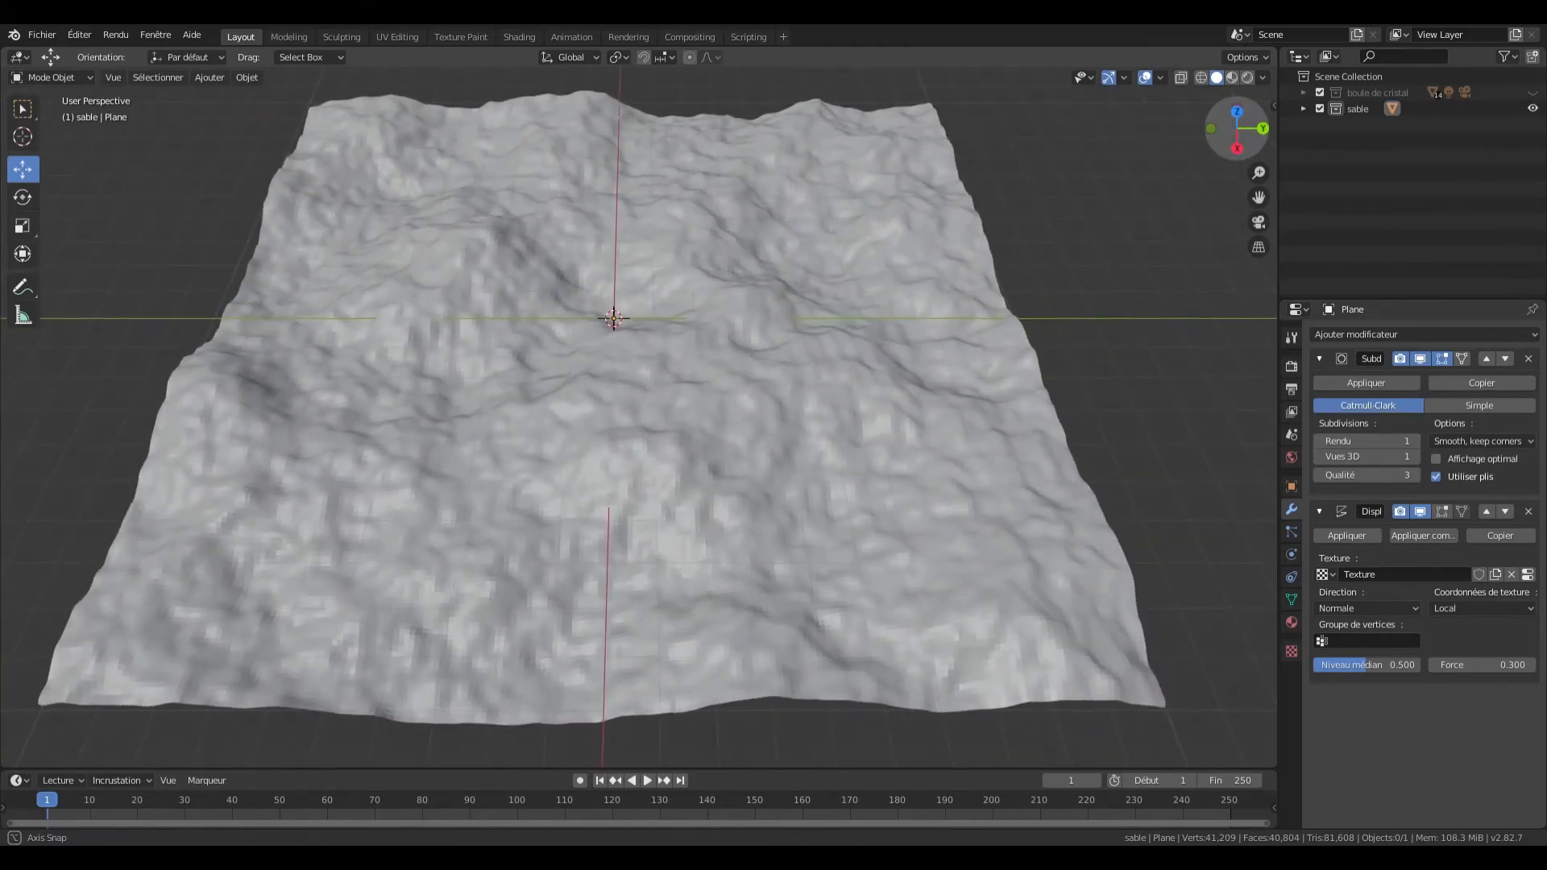
pyautogui.click(1238, 150)
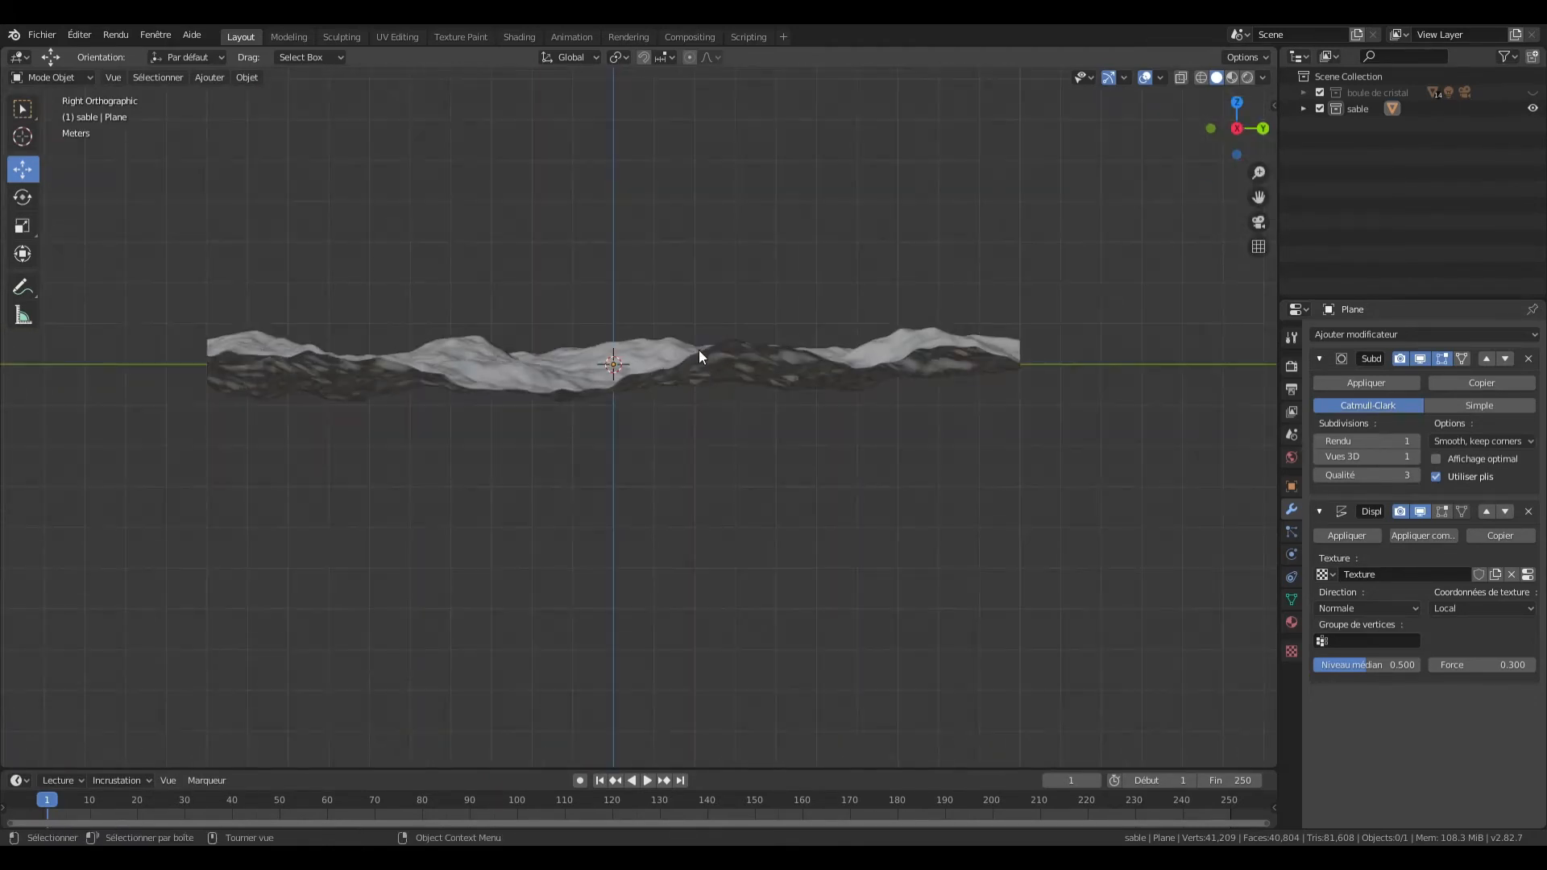
pyautogui.moveTo(1237, 133)
pyautogui.mouseDown()
pyautogui.moveTo(1230, 117)
pyautogui.moveTo(1222, 134)
pyautogui.mouseUp()
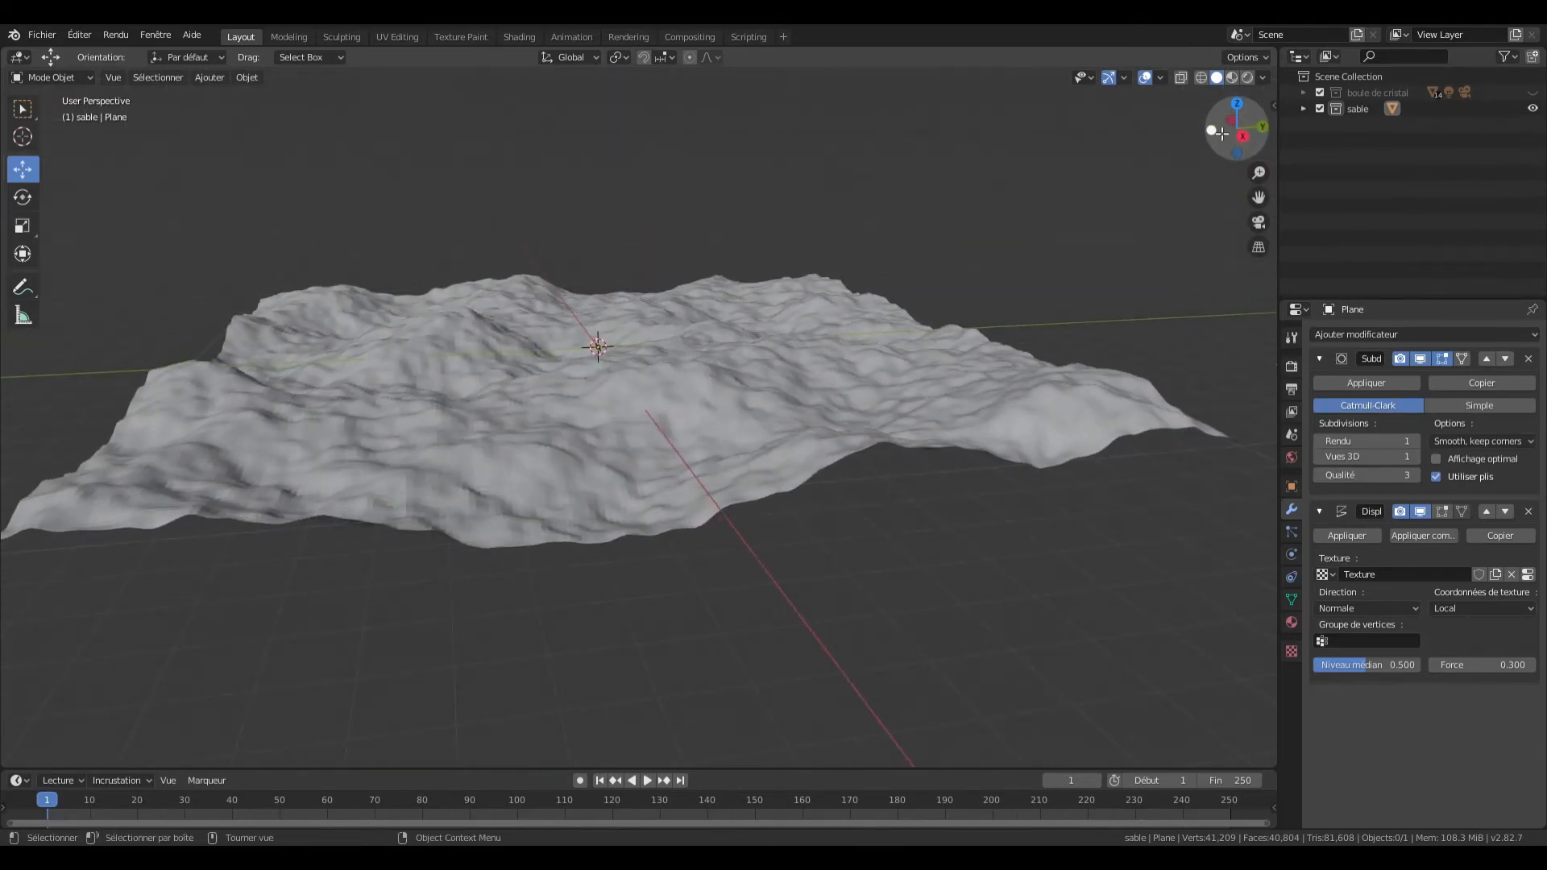
pyautogui.click(1324, 384)
pyautogui.click(1326, 385)
# Step: From the right orthographic view, extrude the plane's whole mesh downward by about 1.94 m and return to object mode
pyautogui.click(733, 418)
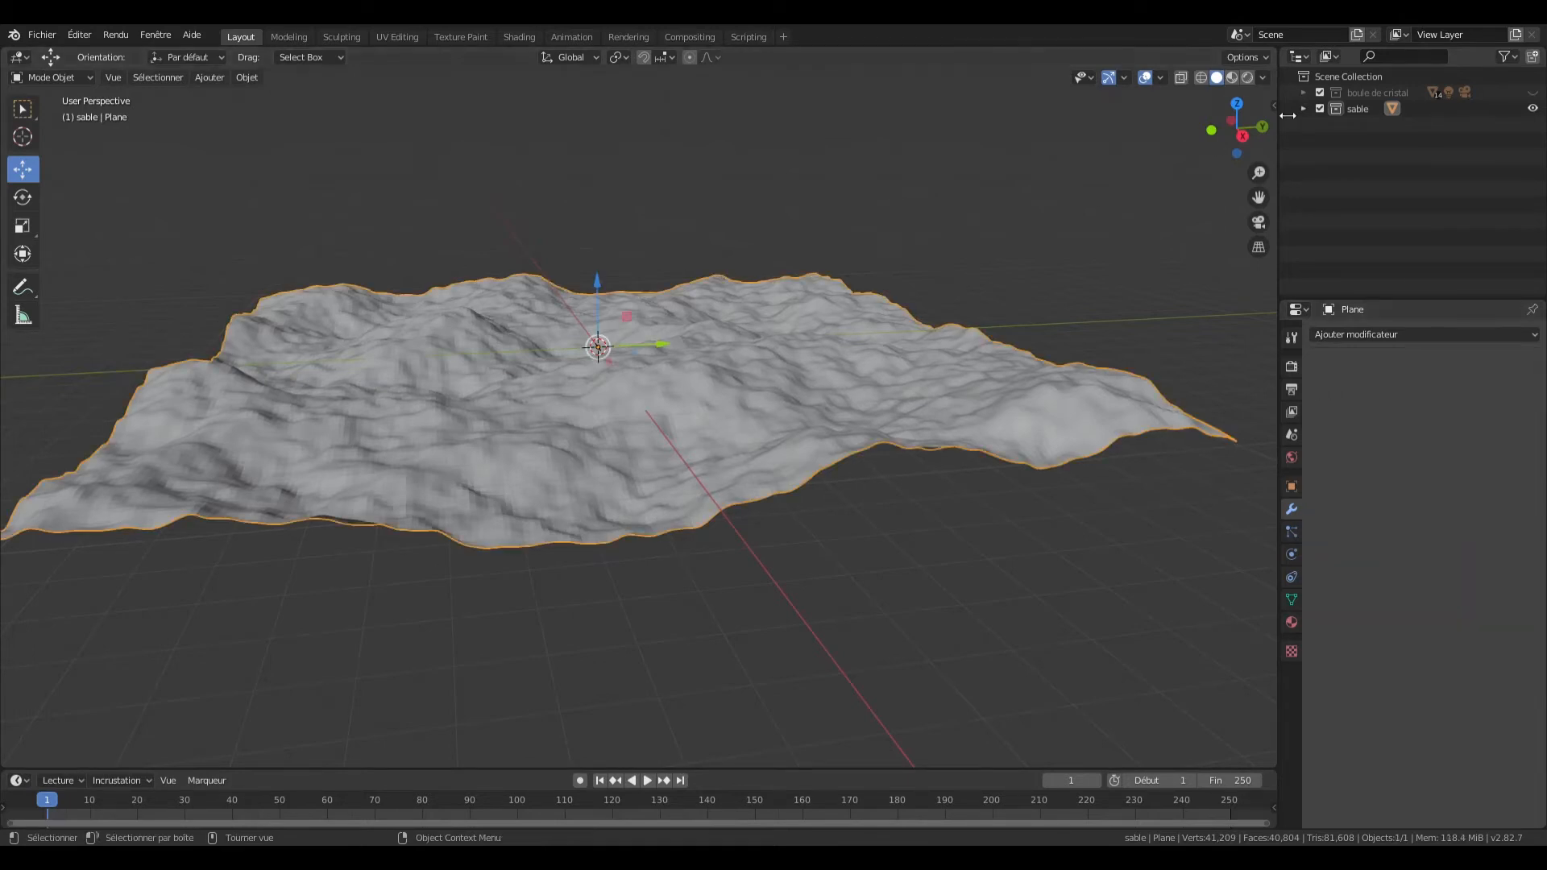
pyautogui.click(1243, 136)
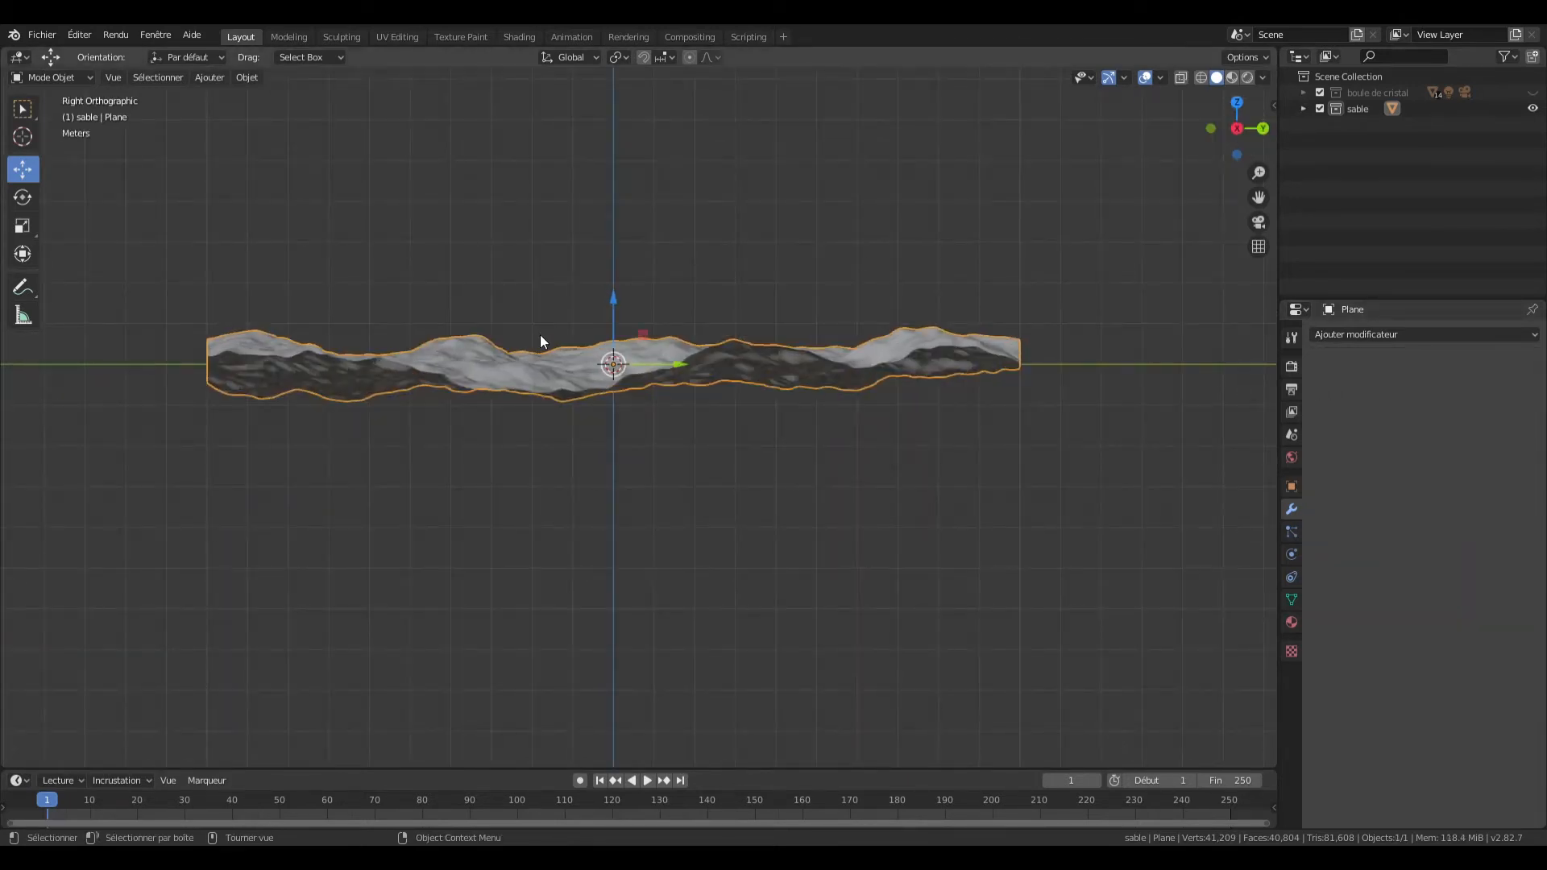
pyautogui.press('Tab')
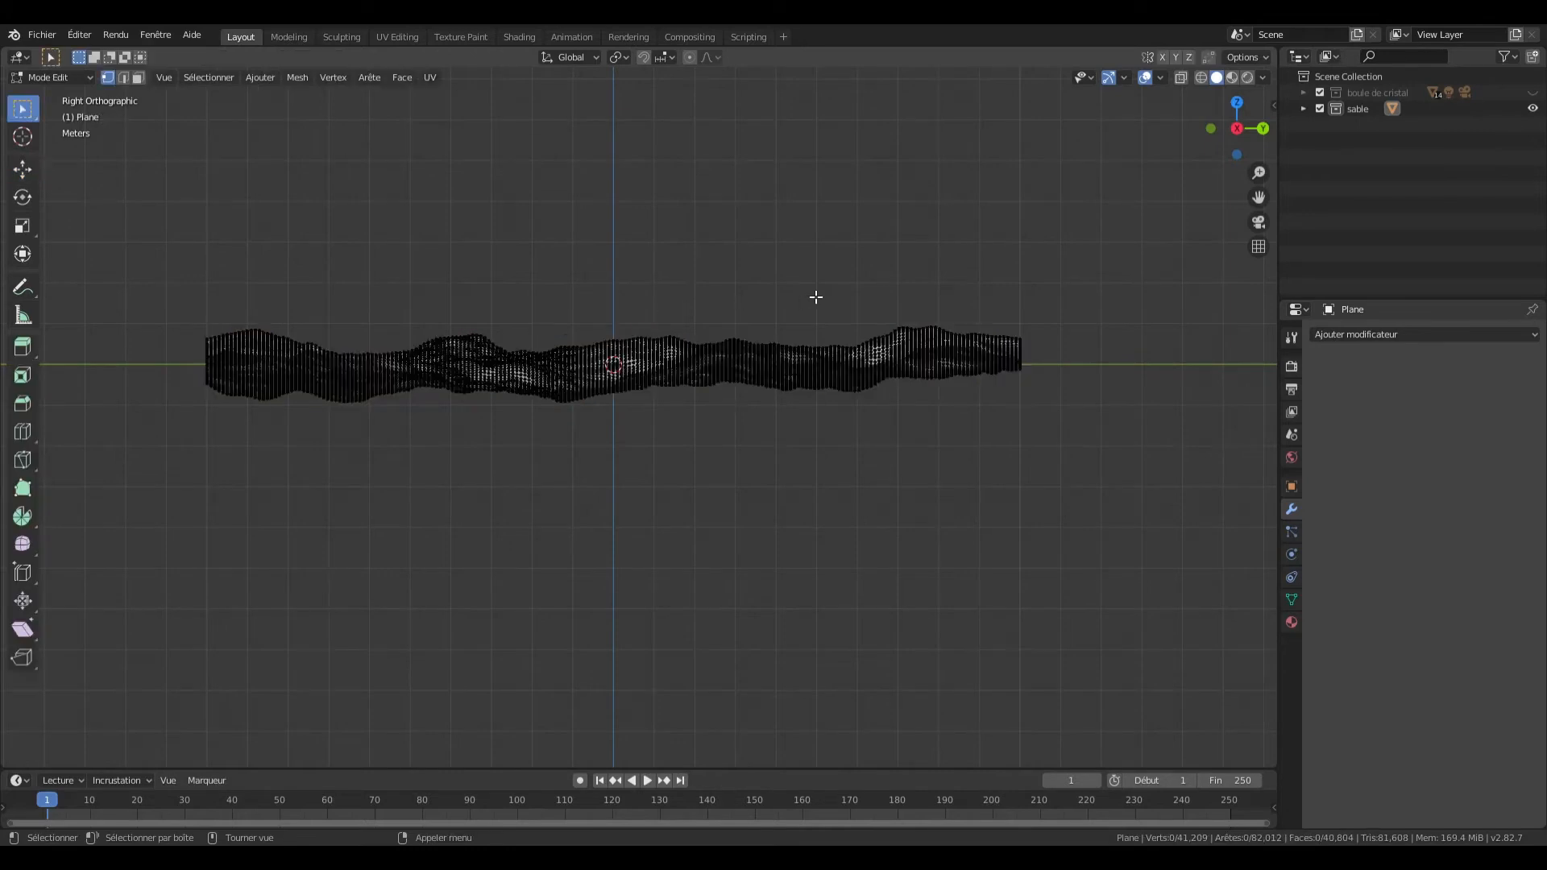
pyautogui.press('a')
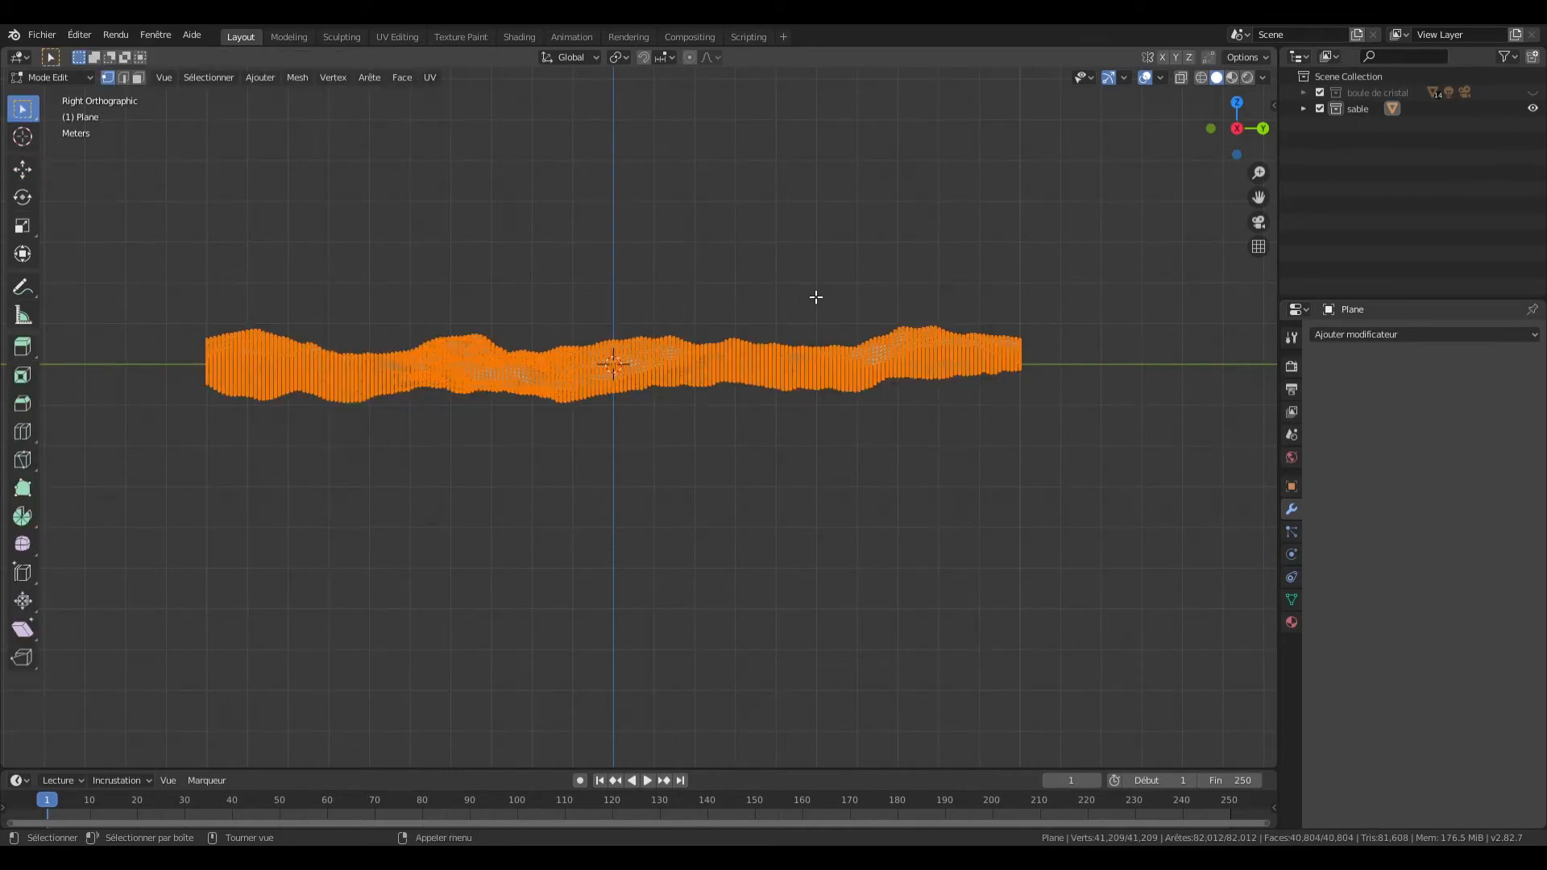
pyautogui.press('e')
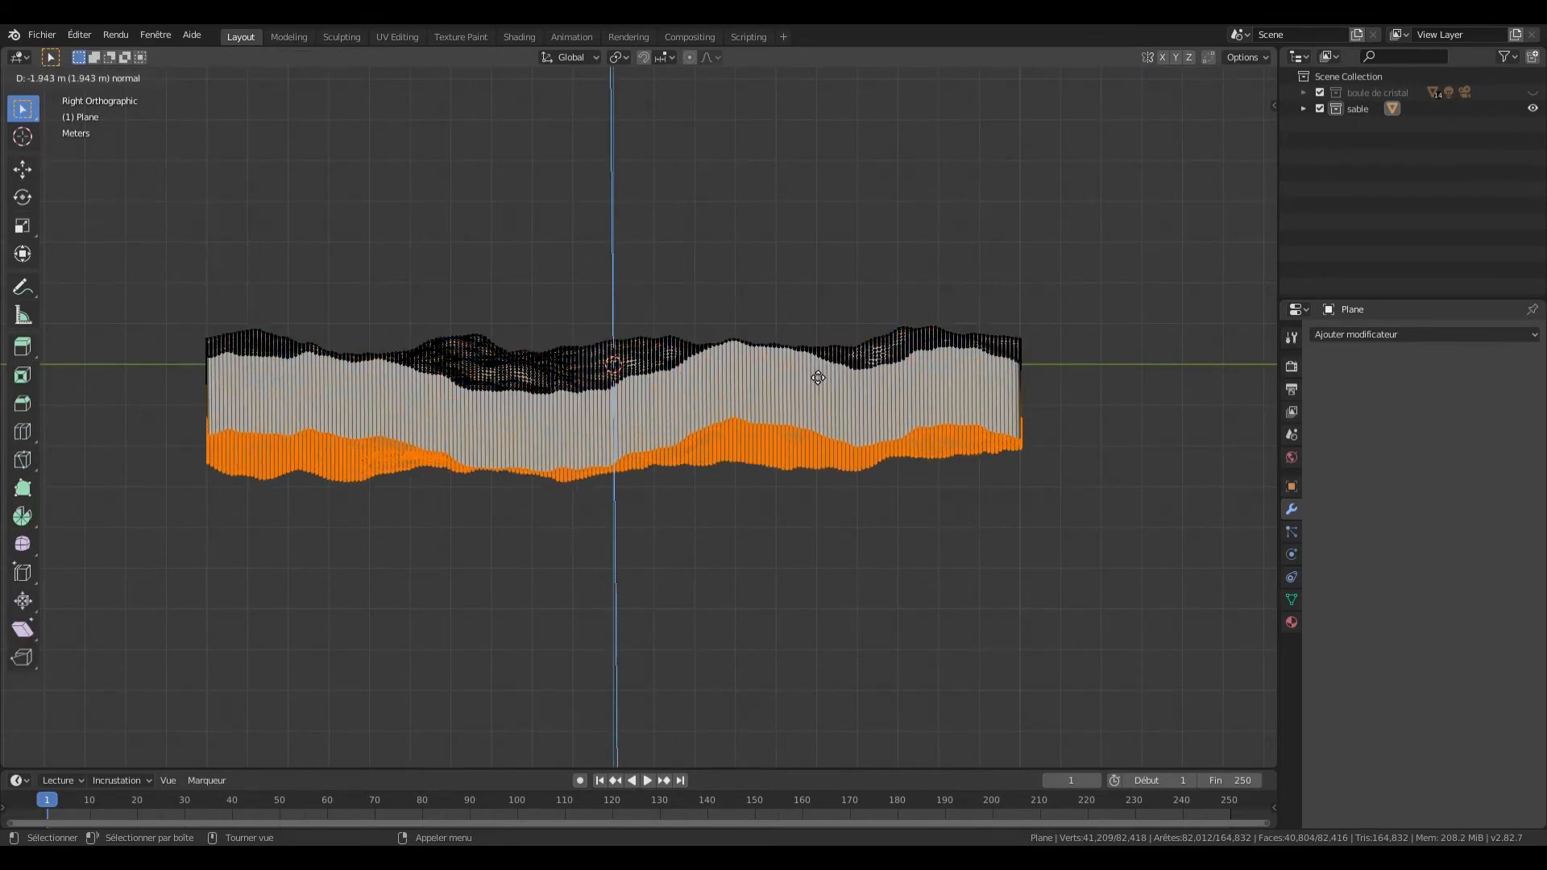
pyautogui.click(818, 378)
pyautogui.press('Tab')
pyautogui.moveTo(1237, 129); pyautogui.dragTo(1221, 194)
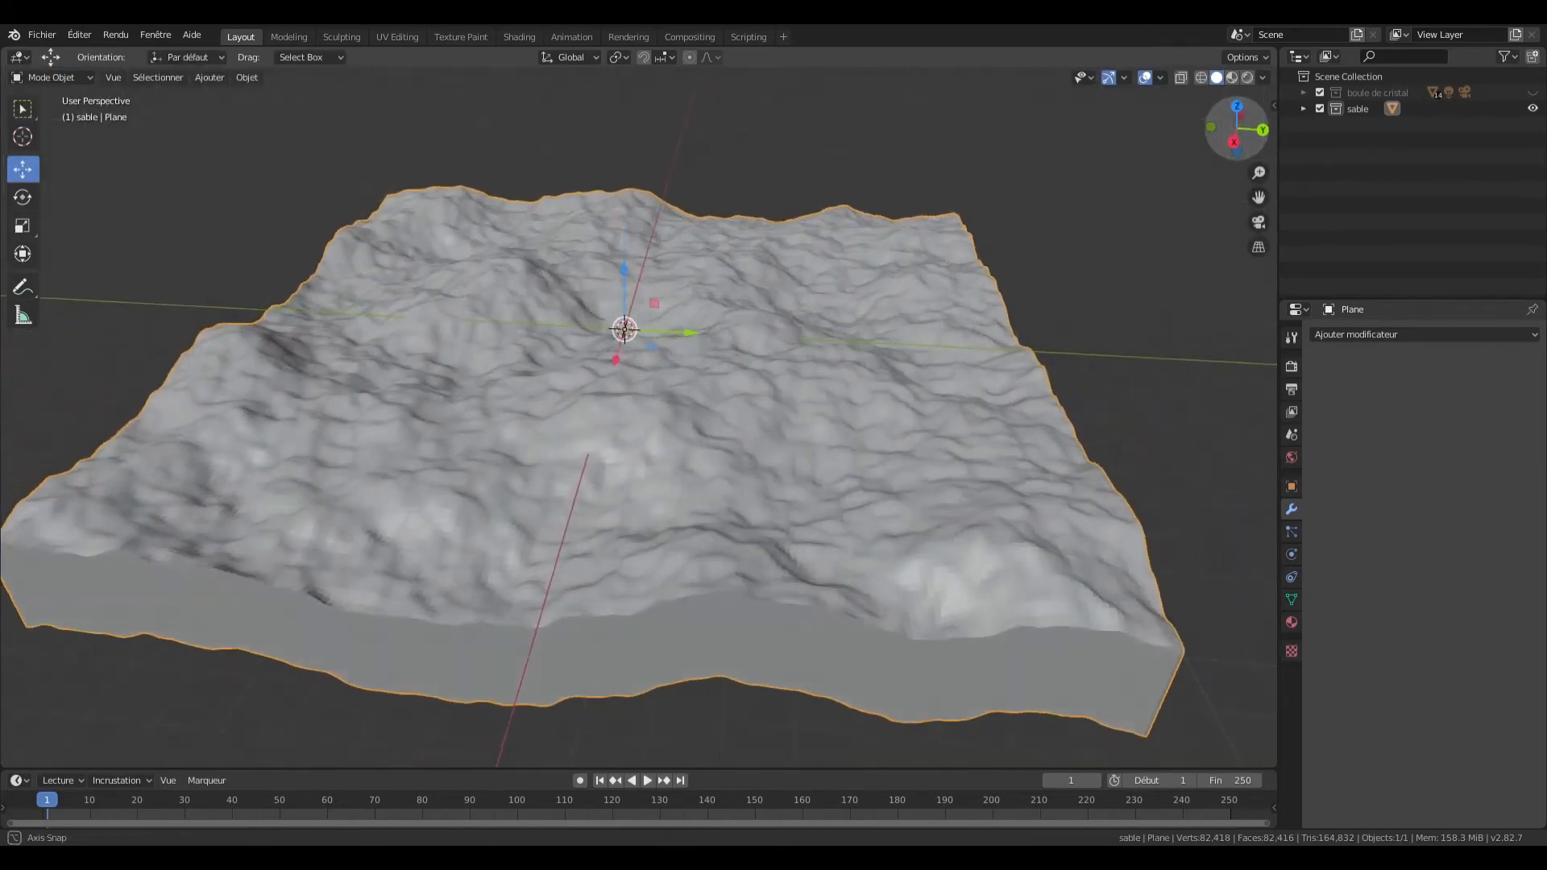
# Step: Scale the sand plane uniformly by 15
pyautogui.scroll(-5, 809, 389)
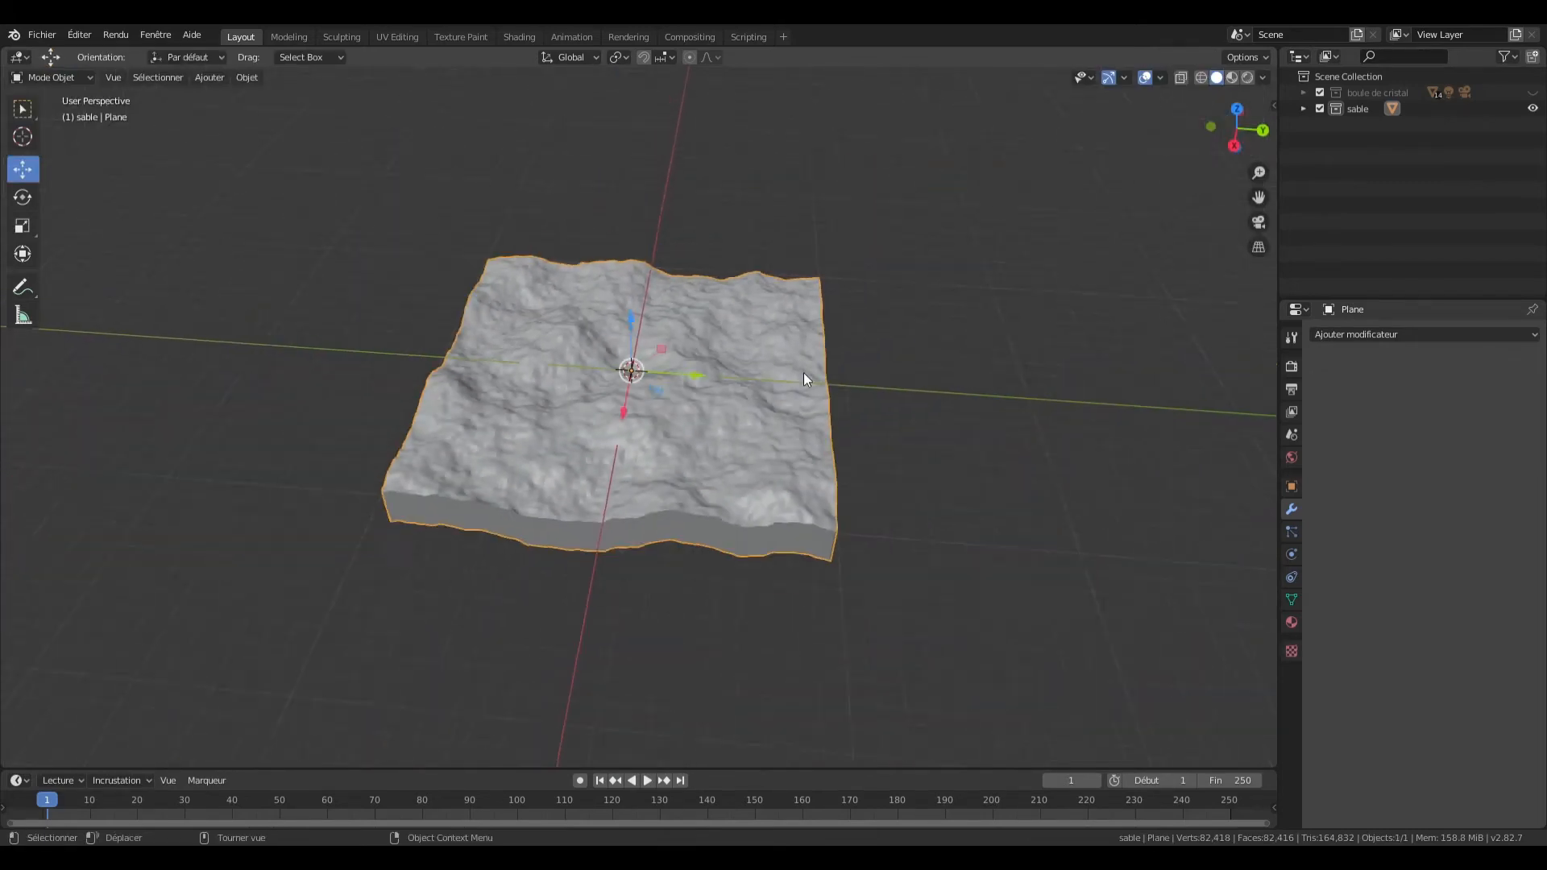
pyautogui.scroll(-4, 802, 369)
pyautogui.write('s')
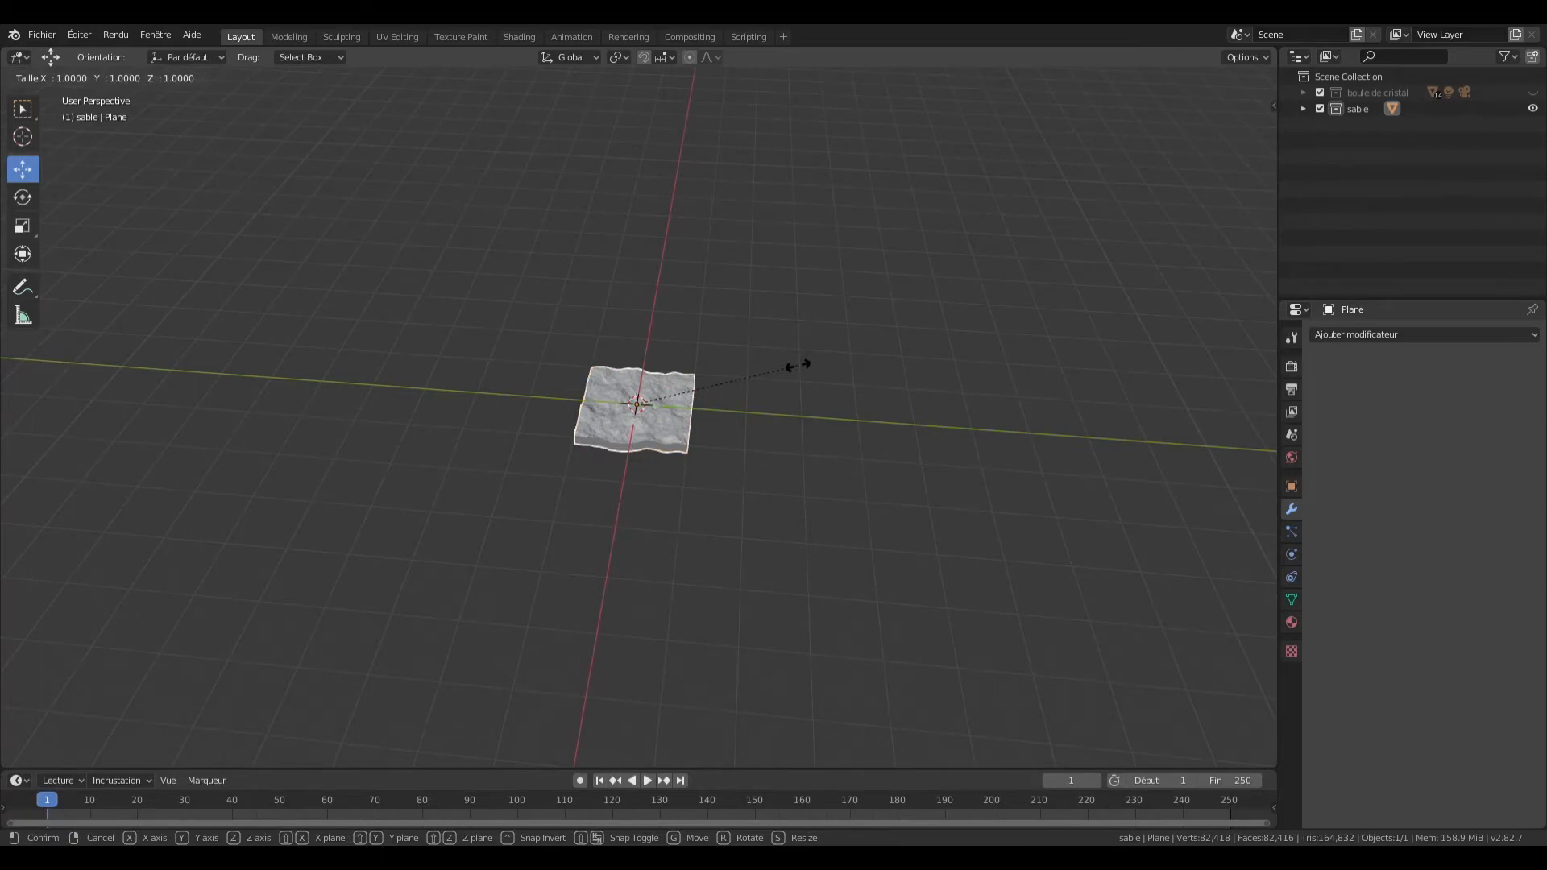
pyautogui.write('15')
pyautogui.press('Return')
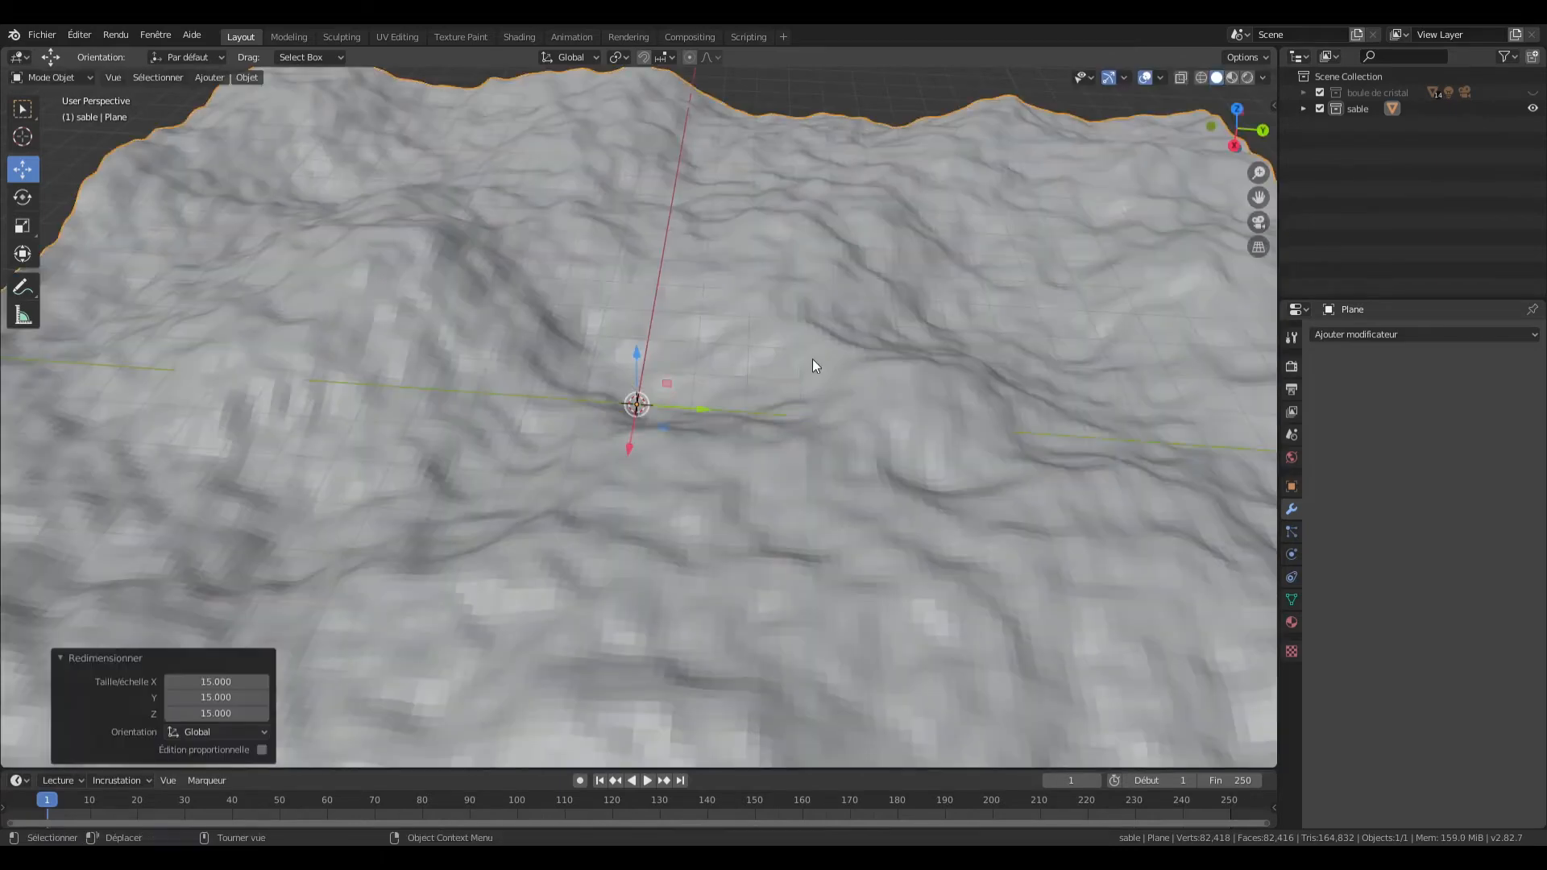
pyautogui.scroll(-4, 813, 359)
pyautogui.moveTo(1254, 145); pyautogui.dragTo(1267, 113)
pyautogui.scroll(5, 970, 242)
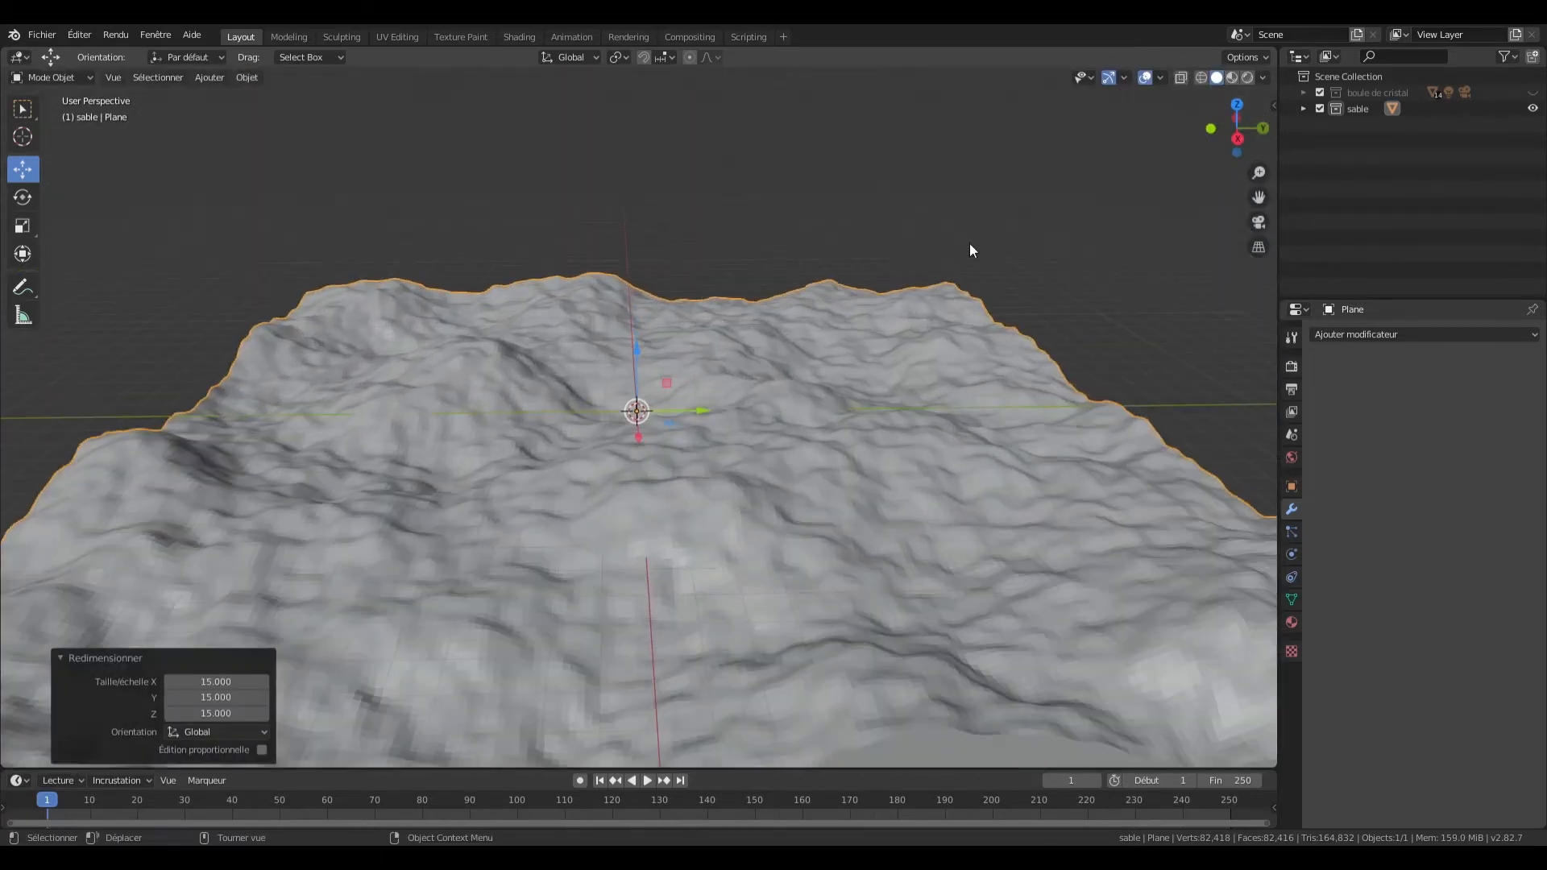
# Step: Inspect the scaled terrain from several angles and make the boule de cristal collection visible again
pyautogui.scroll(-2, 1185, 172)
pyautogui.scroll(-2, 1186, 170)
pyautogui.click(1262, 129)
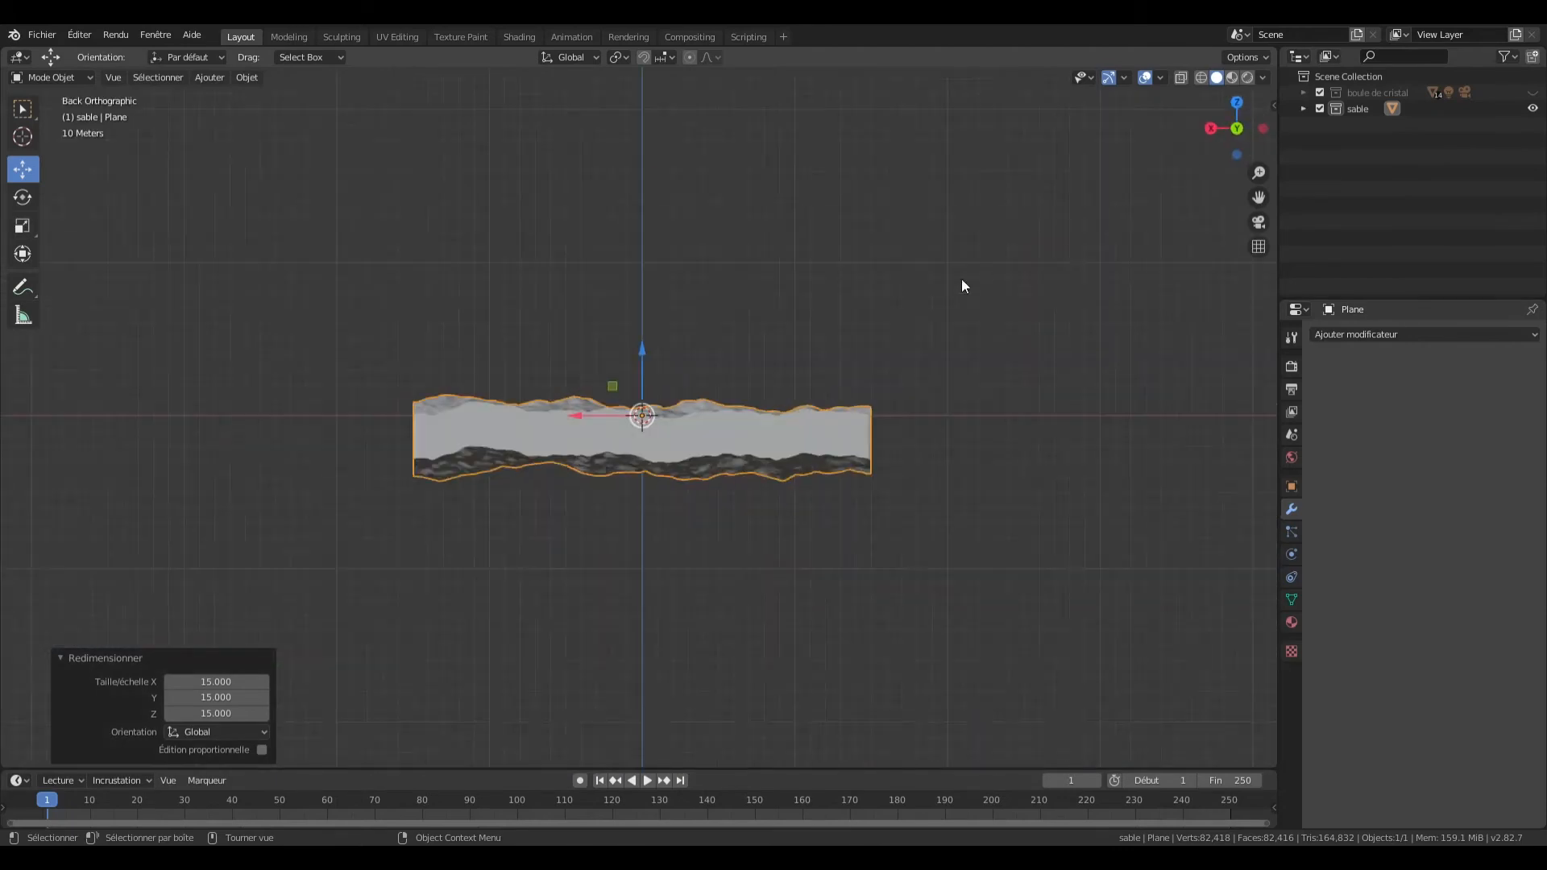
pyautogui.moveTo(1233, 121); pyautogui.dragTo(1286, 134)
pyautogui.click(1239, 142)
pyautogui.scroll(4, 1016, 236)
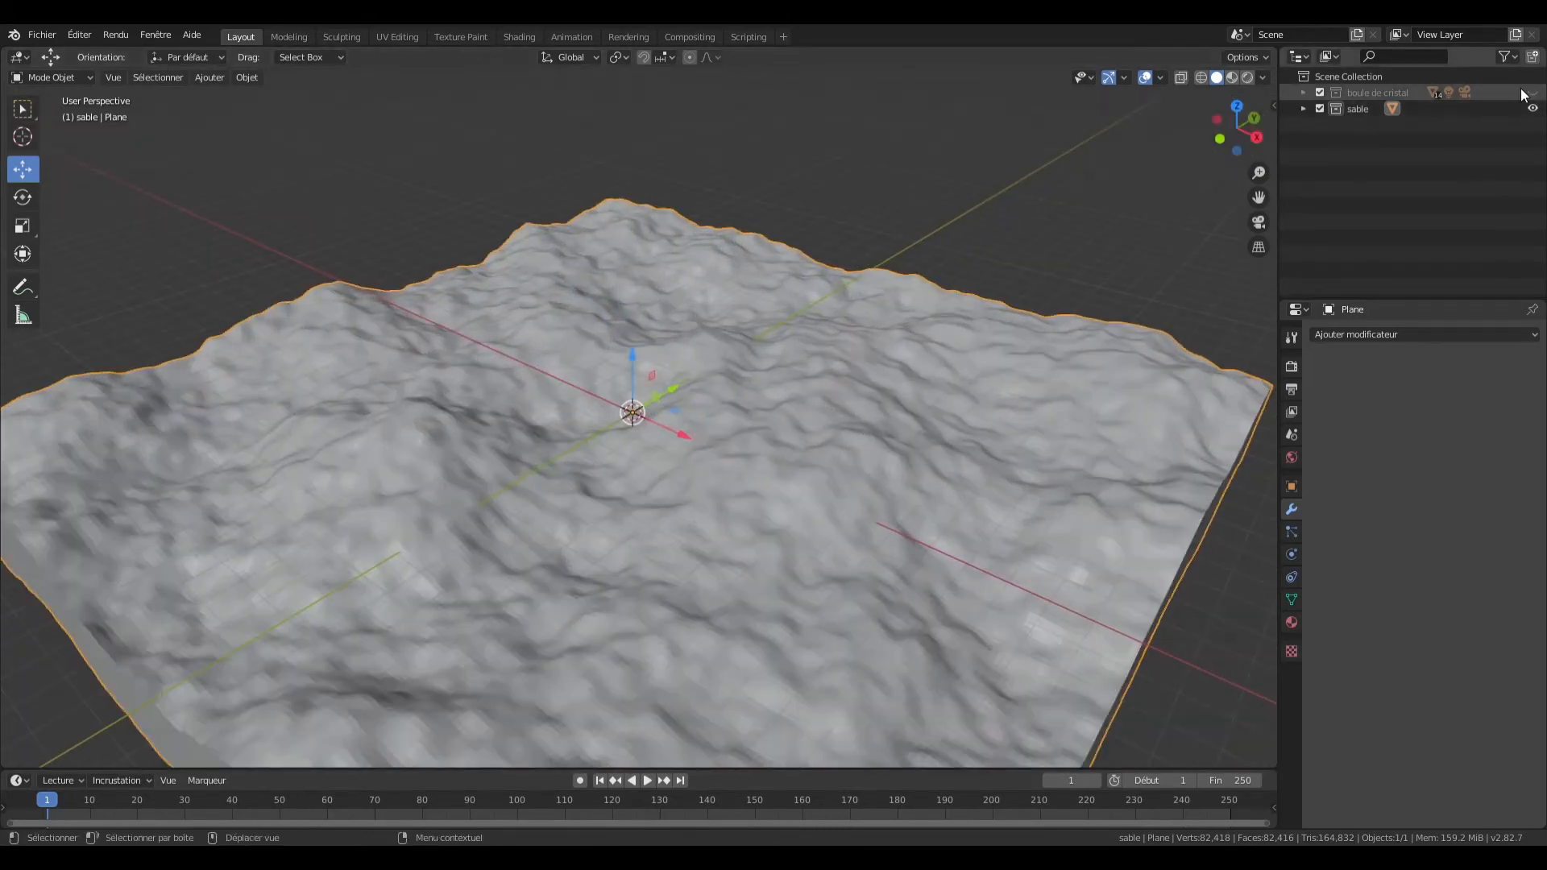
pyautogui.scroll(7, 937, 316)
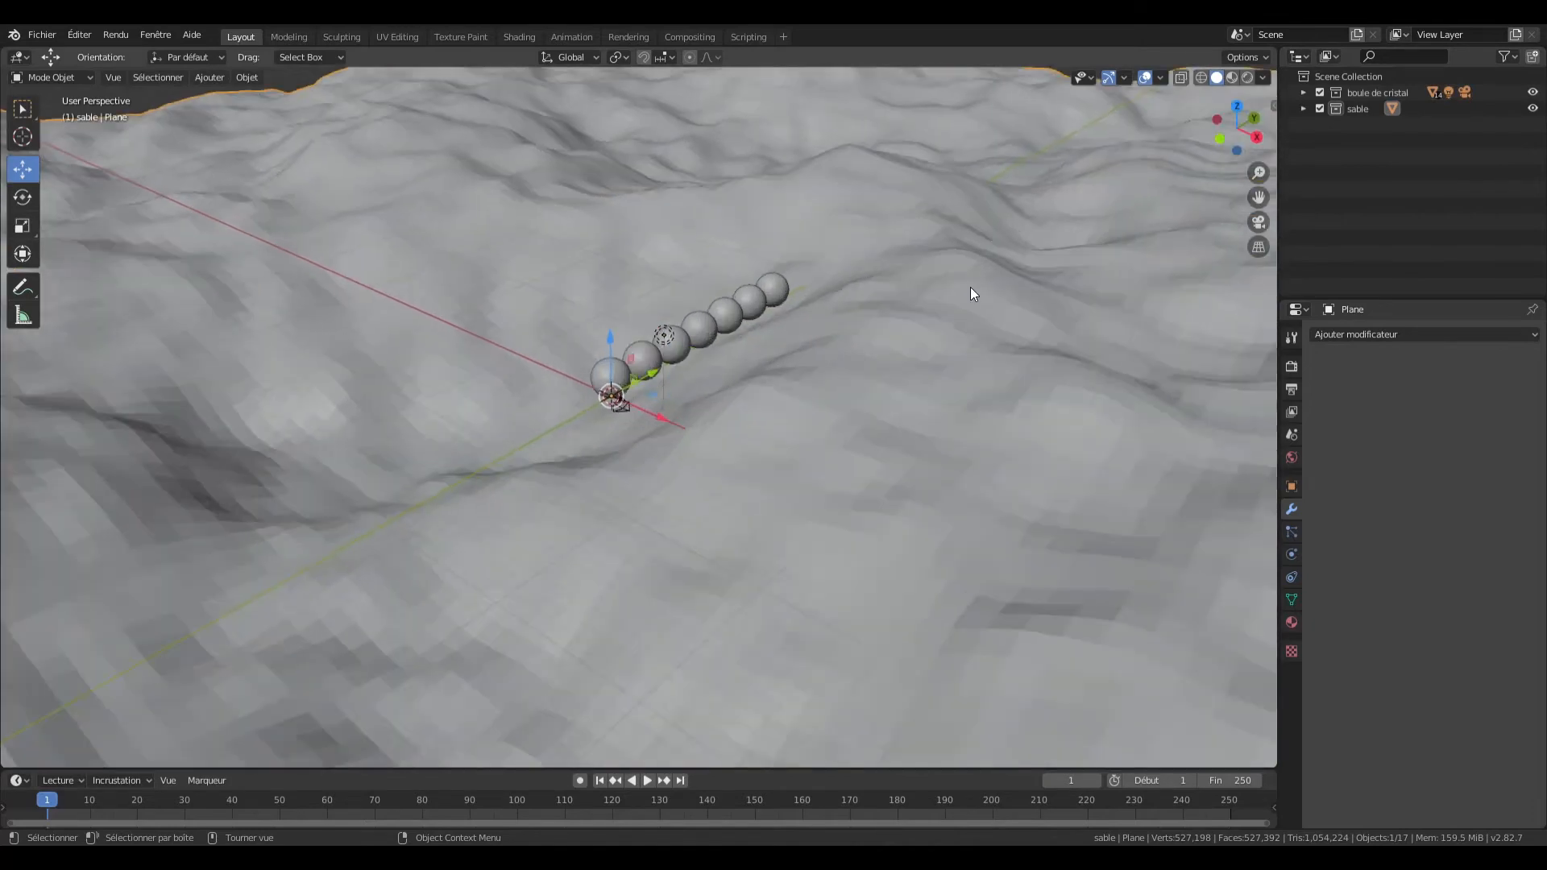
pyautogui.scroll(-3, 972, 287)
pyautogui.moveTo(1238, 130)
pyautogui.mouseDown()
pyautogui.moveTo(1247, 123)
pyautogui.moveTo(1235, 127)
pyautogui.mouseUp()
# Step: Try to scale the sand plane by -5 and undo the resize
pyautogui.press('s')
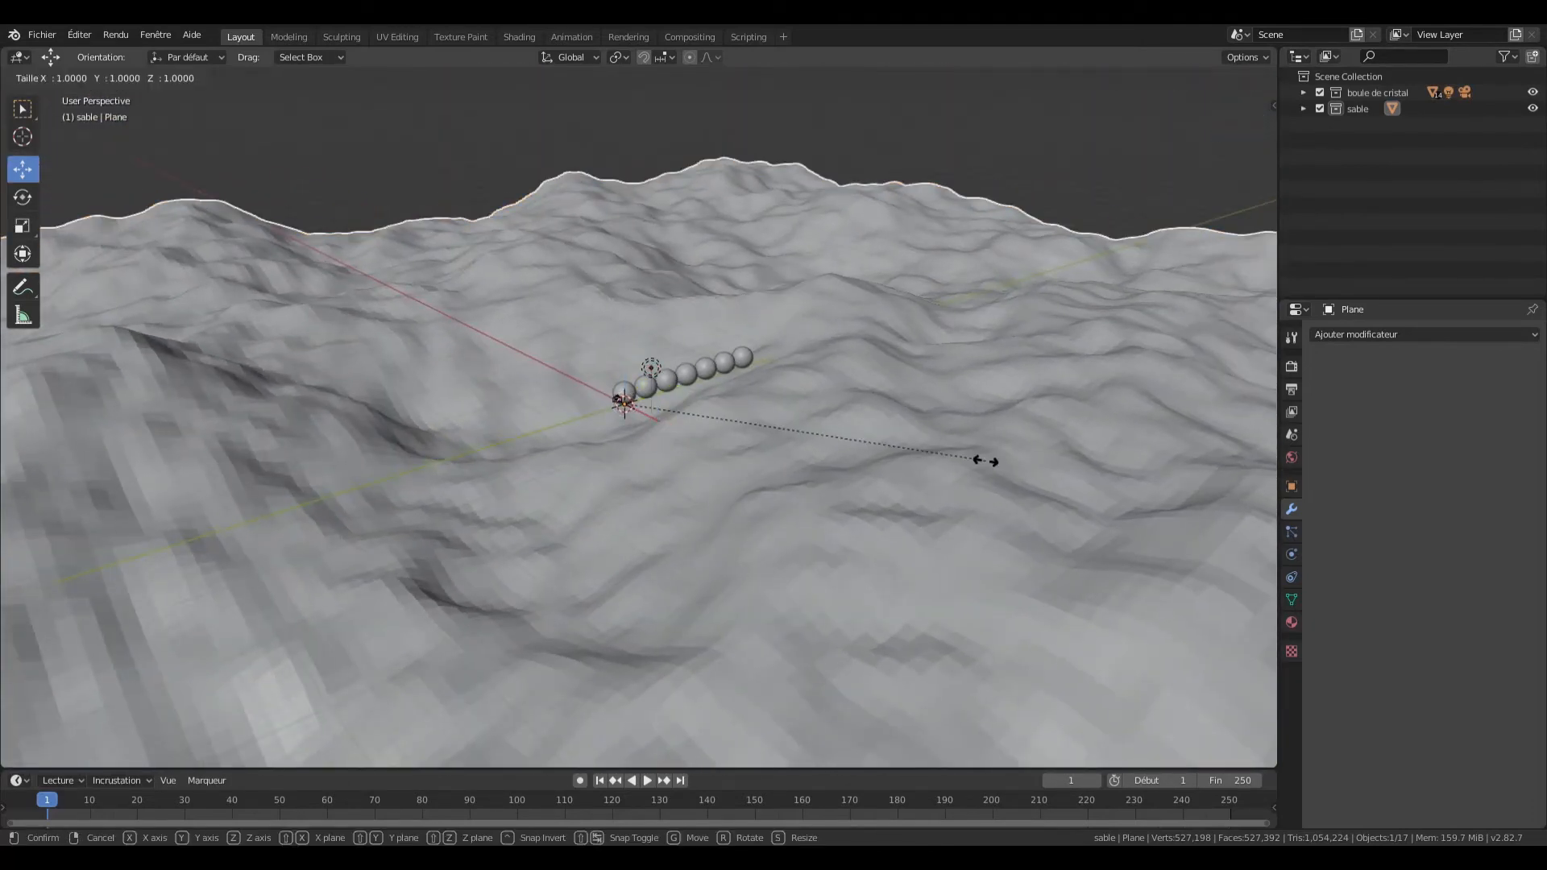
pyautogui.write('-5')
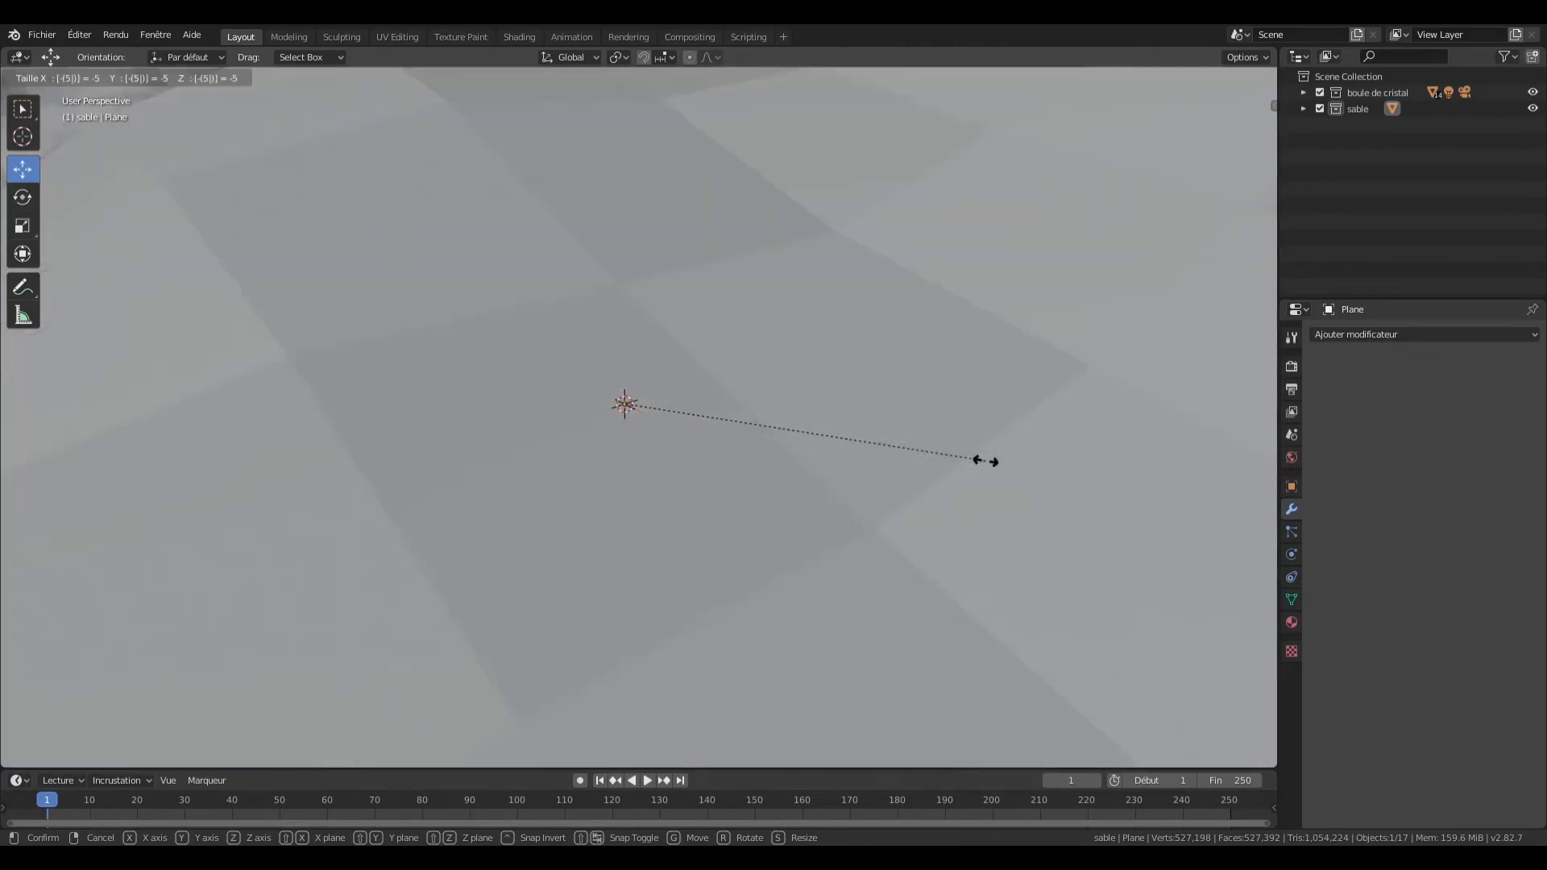
pyautogui.press('Return')
pyautogui.scroll(-10, 532, 486)
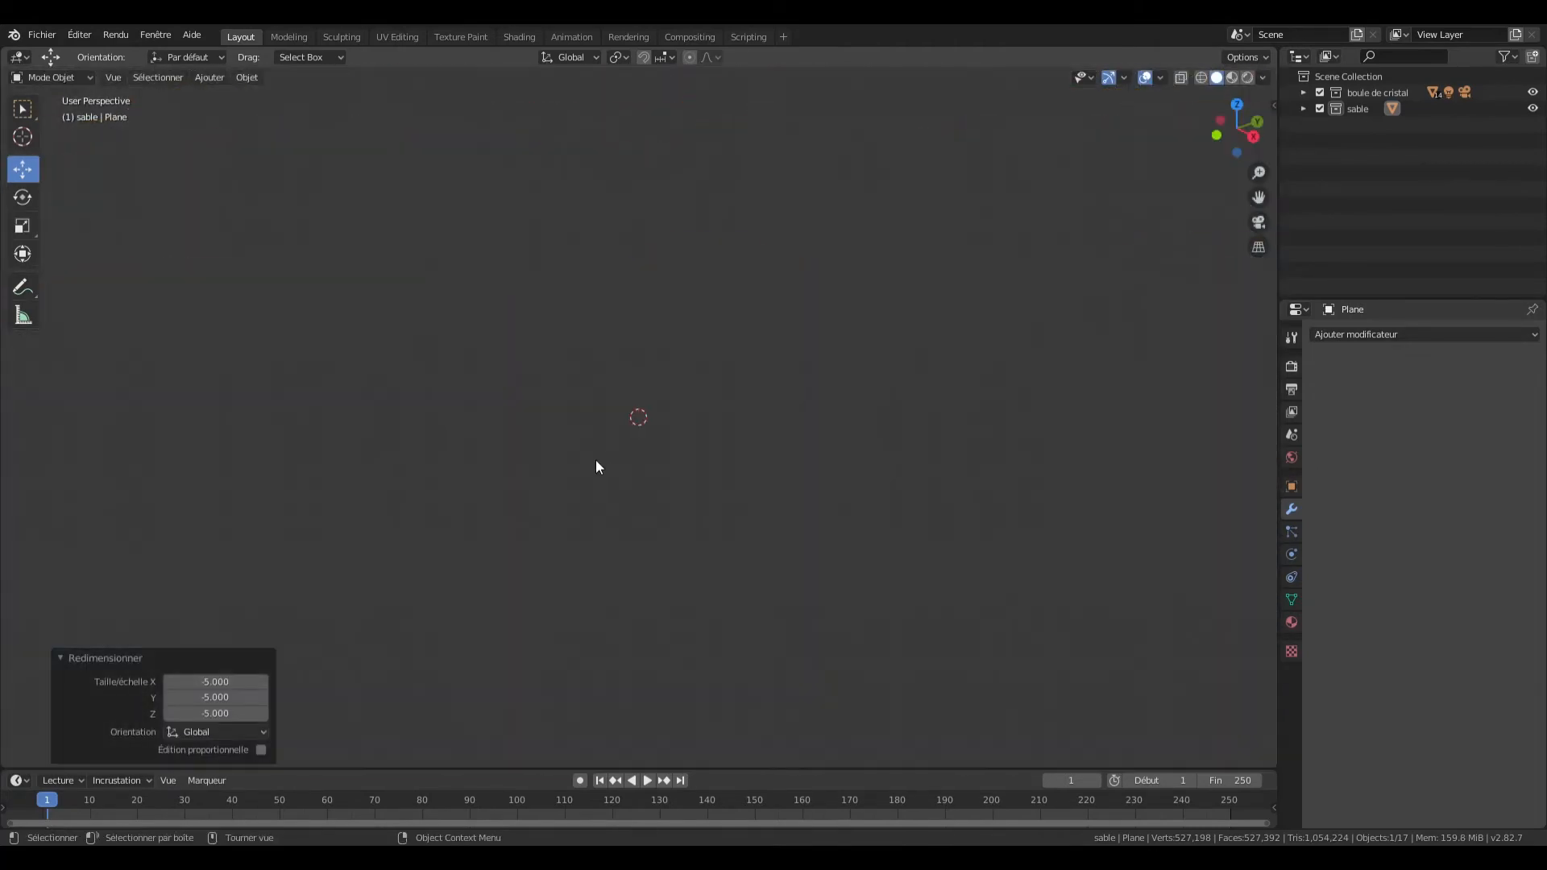
pyautogui.scroll(3, 623, 503)
pyautogui.scroll(-3, 622, 504)
pyautogui.scroll(1, 622, 505)
pyautogui.scroll(-1, 622, 504)
pyautogui.scroll(1, 622, 505)
pyautogui.hotkey('ctrl', 'z')
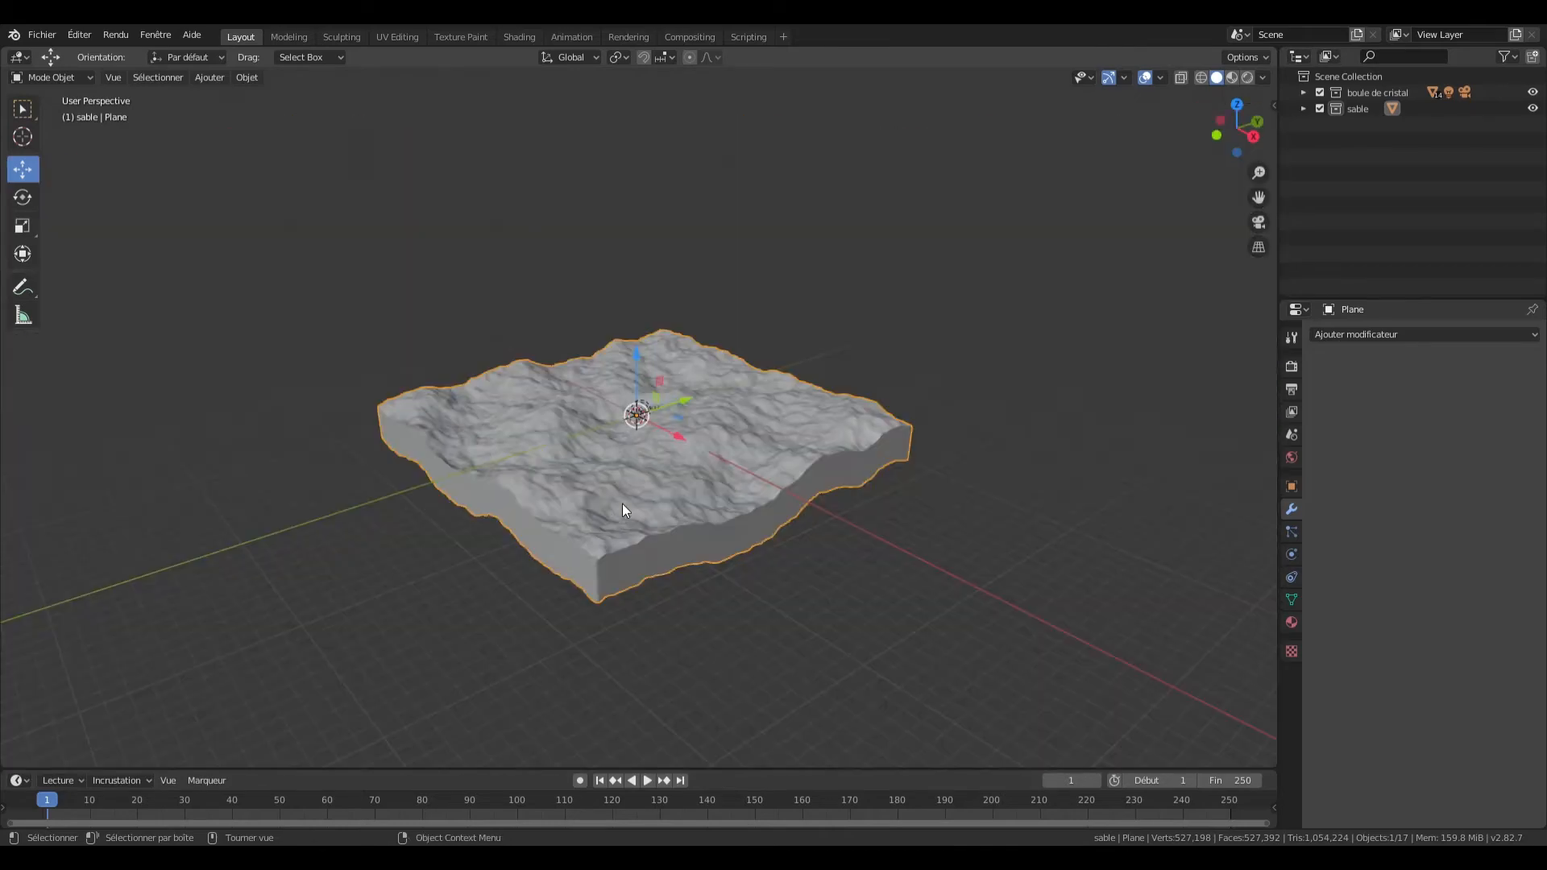
# Step: Try a freehand resize of the sand plane and undo it
pyautogui.scroll(9, 622, 504)
pyautogui.press('s')
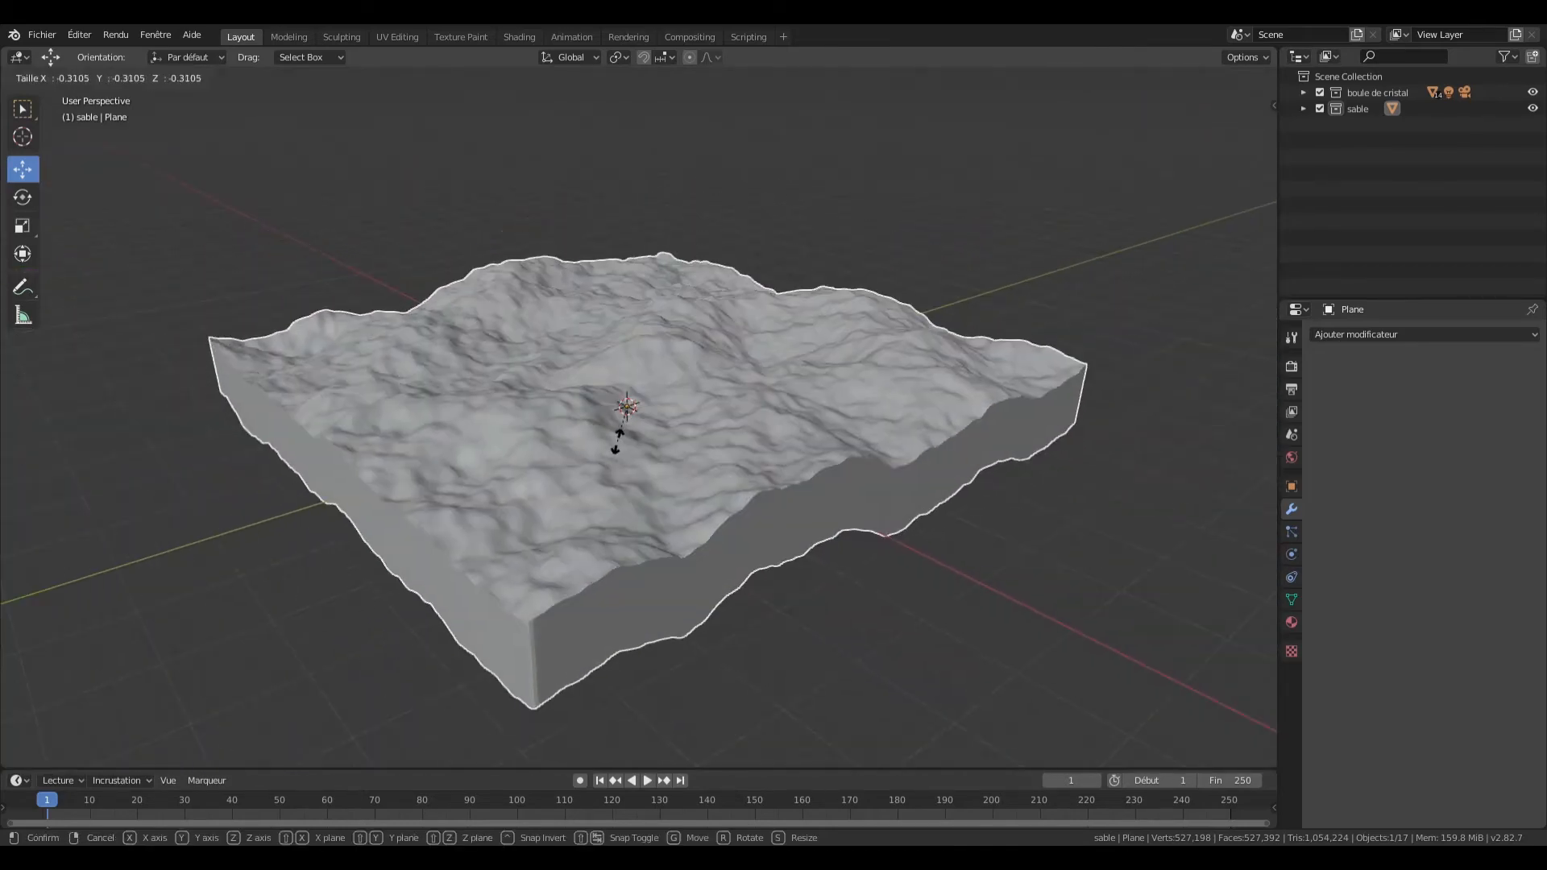
pyautogui.click(621, 442)
pyautogui.hotkey('ctrl', 'z')
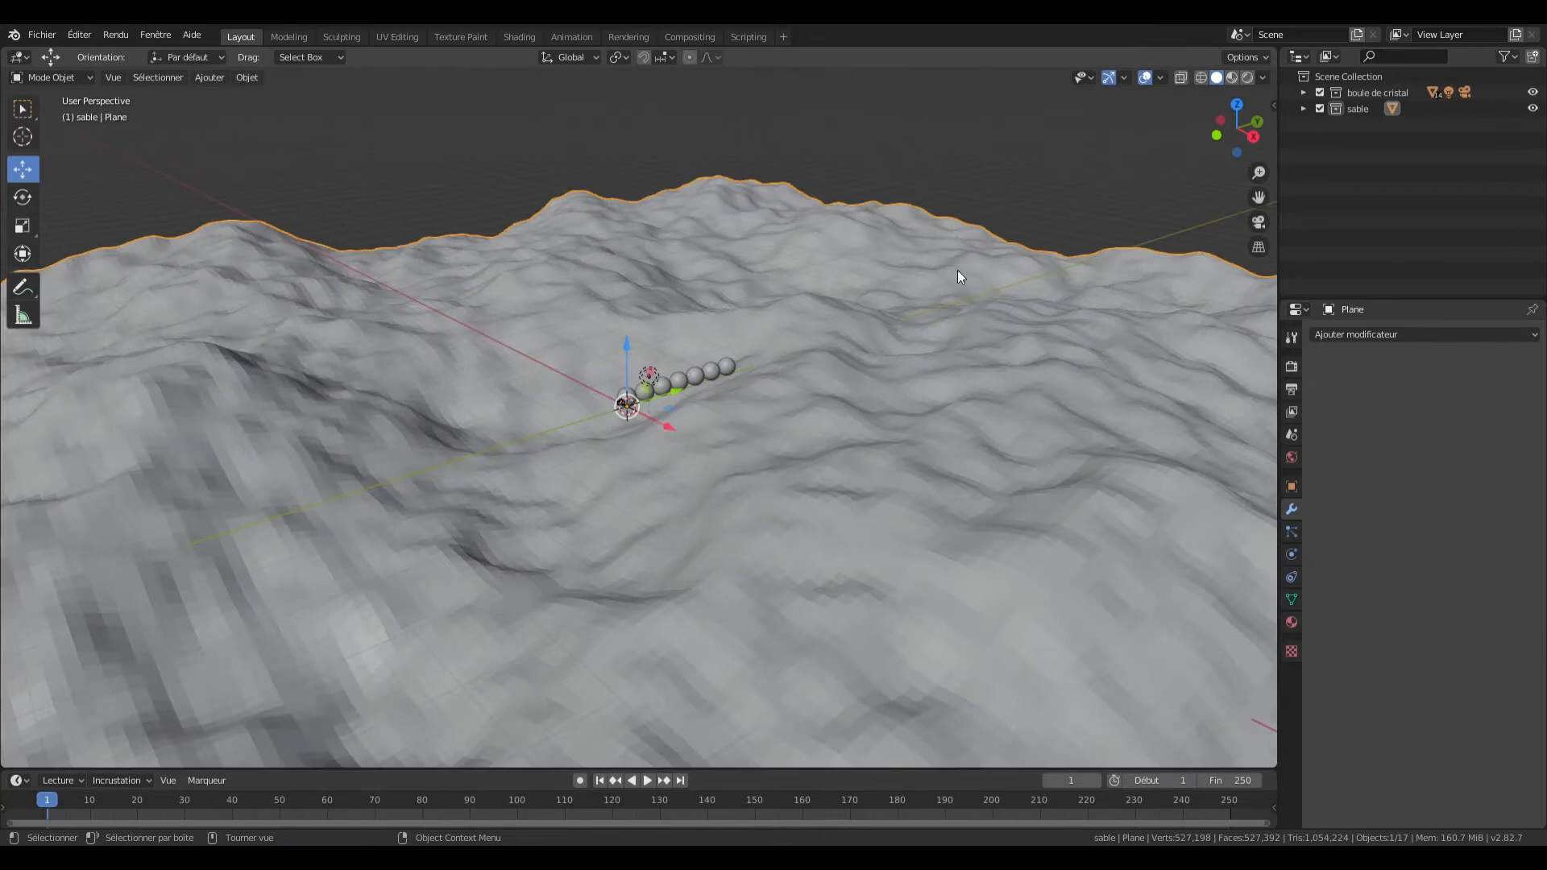
# Step: Shrink the sand plane to a factor of about 0.162, and enlarge it by about 3.919 around the crystal balls
pyautogui.press('s')
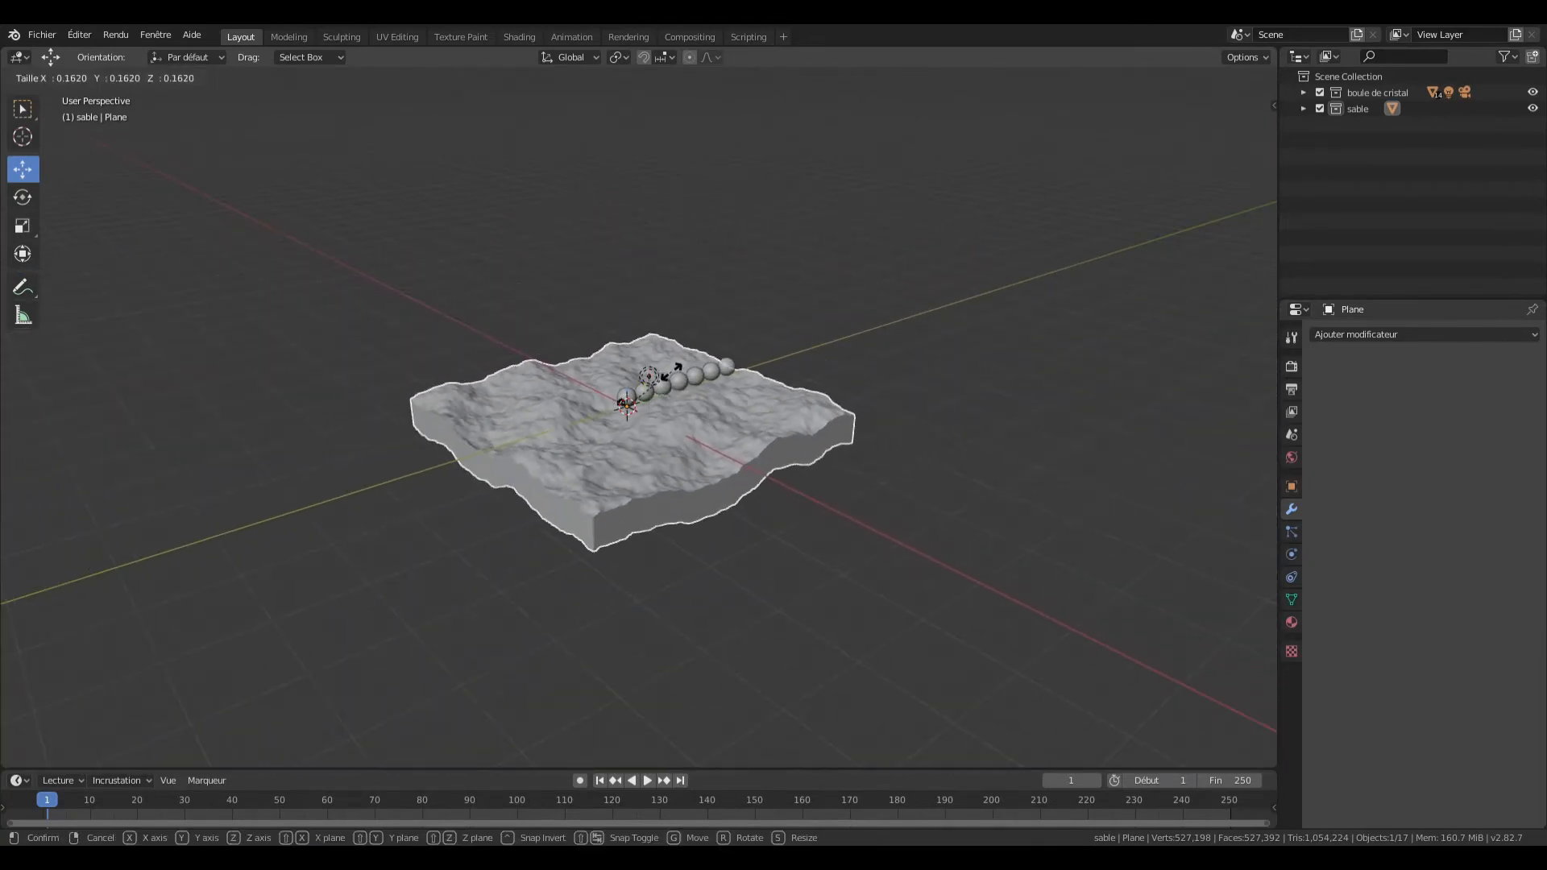
pyautogui.click(671, 369)
pyautogui.scroll(6, 673, 367)
pyautogui.press('s')
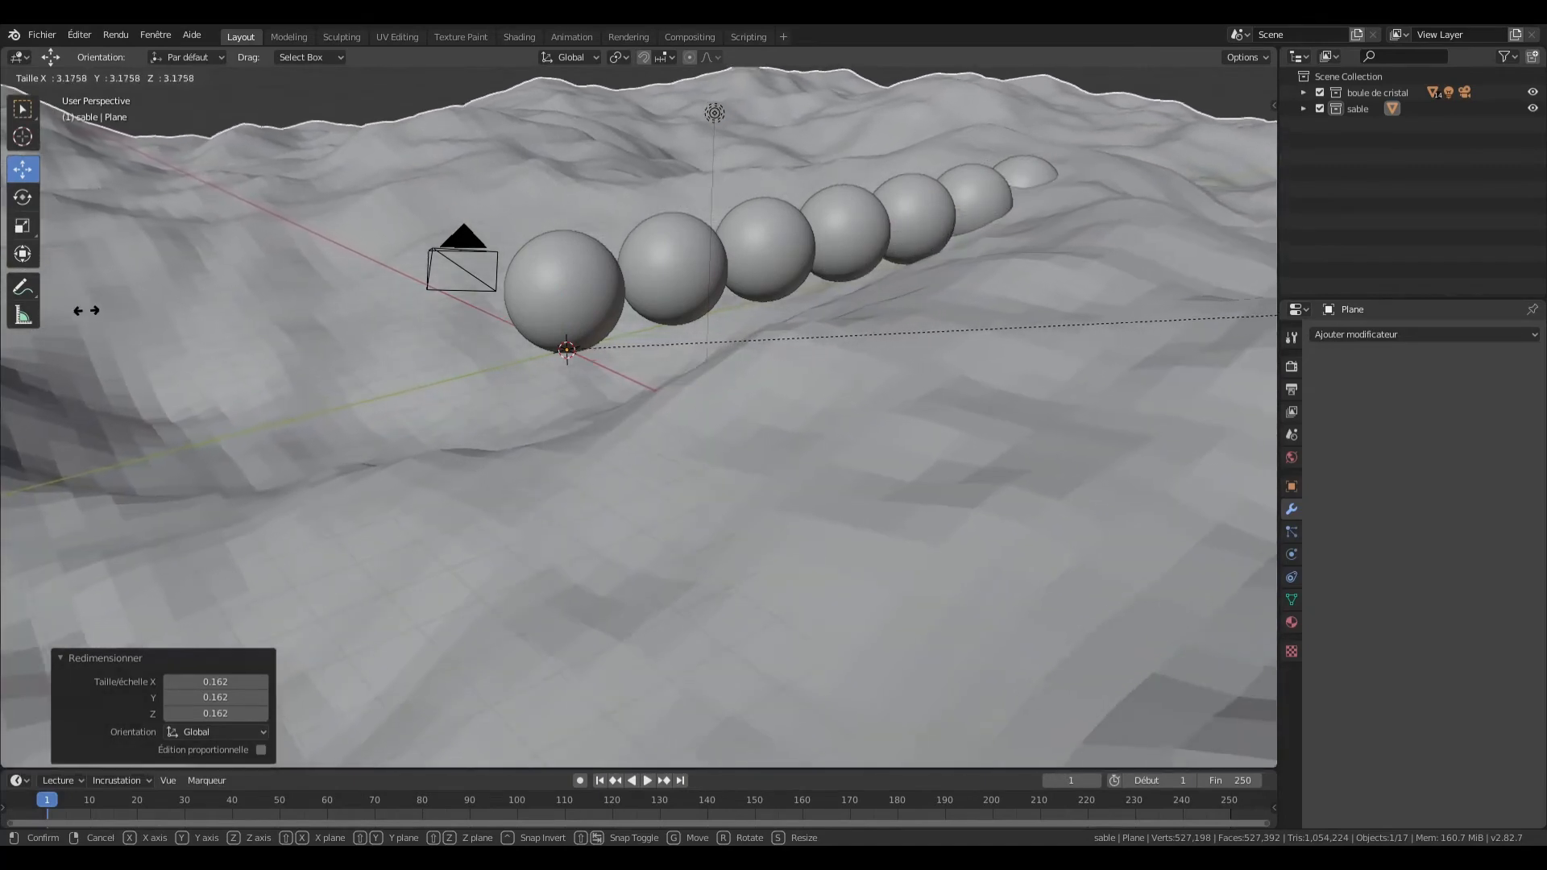
pyautogui.click(263, 310)
pyautogui.scroll(-5, 630, 282)
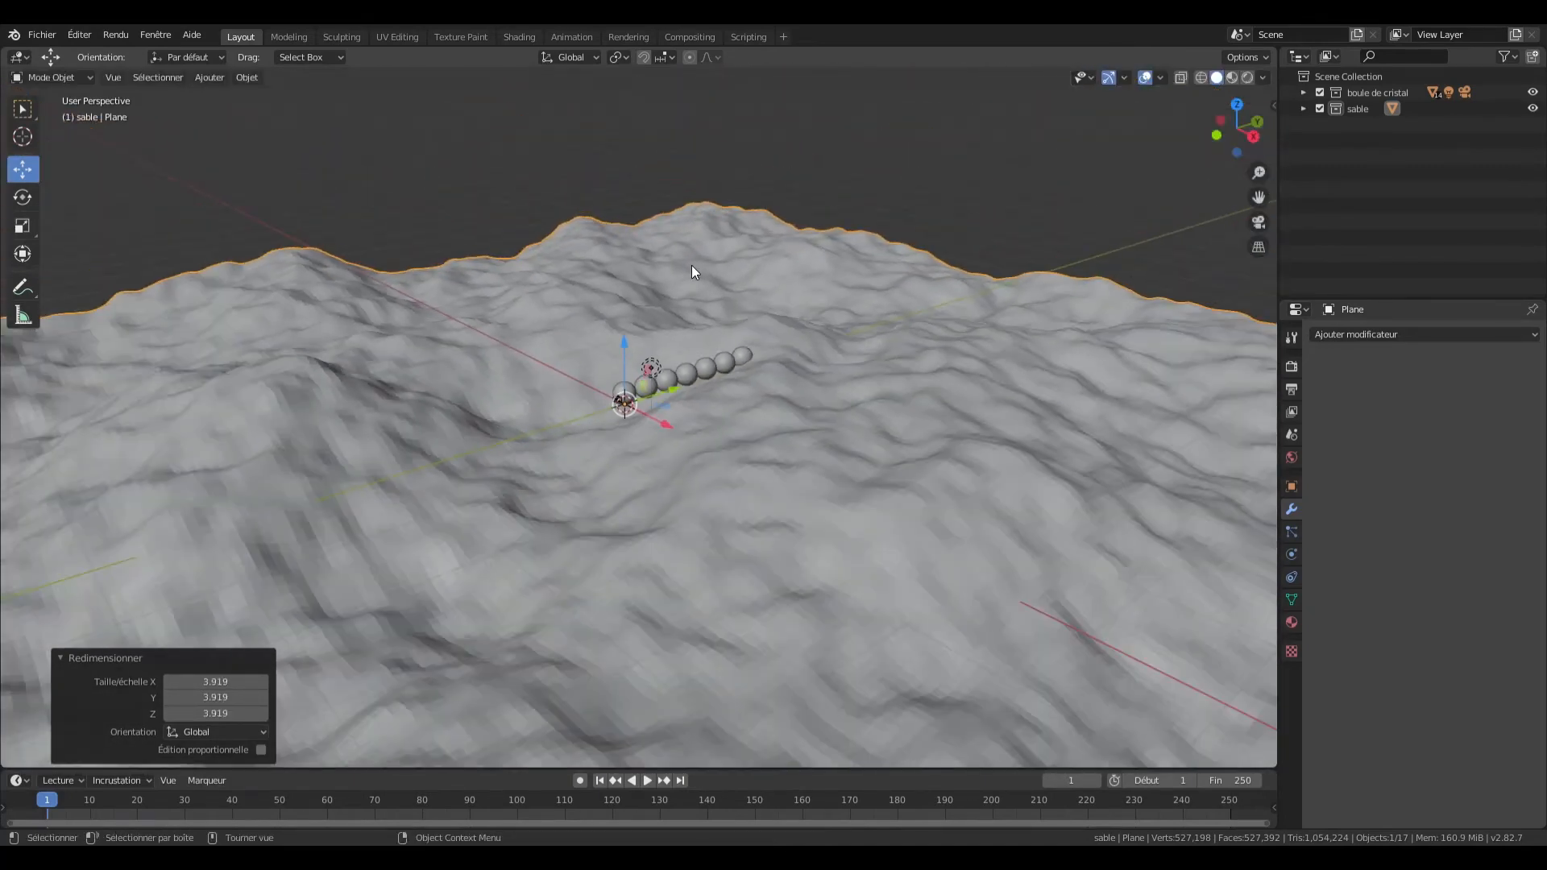
# Step: Delete the camera beside the first crystal ball
pyautogui.click(631, 390)
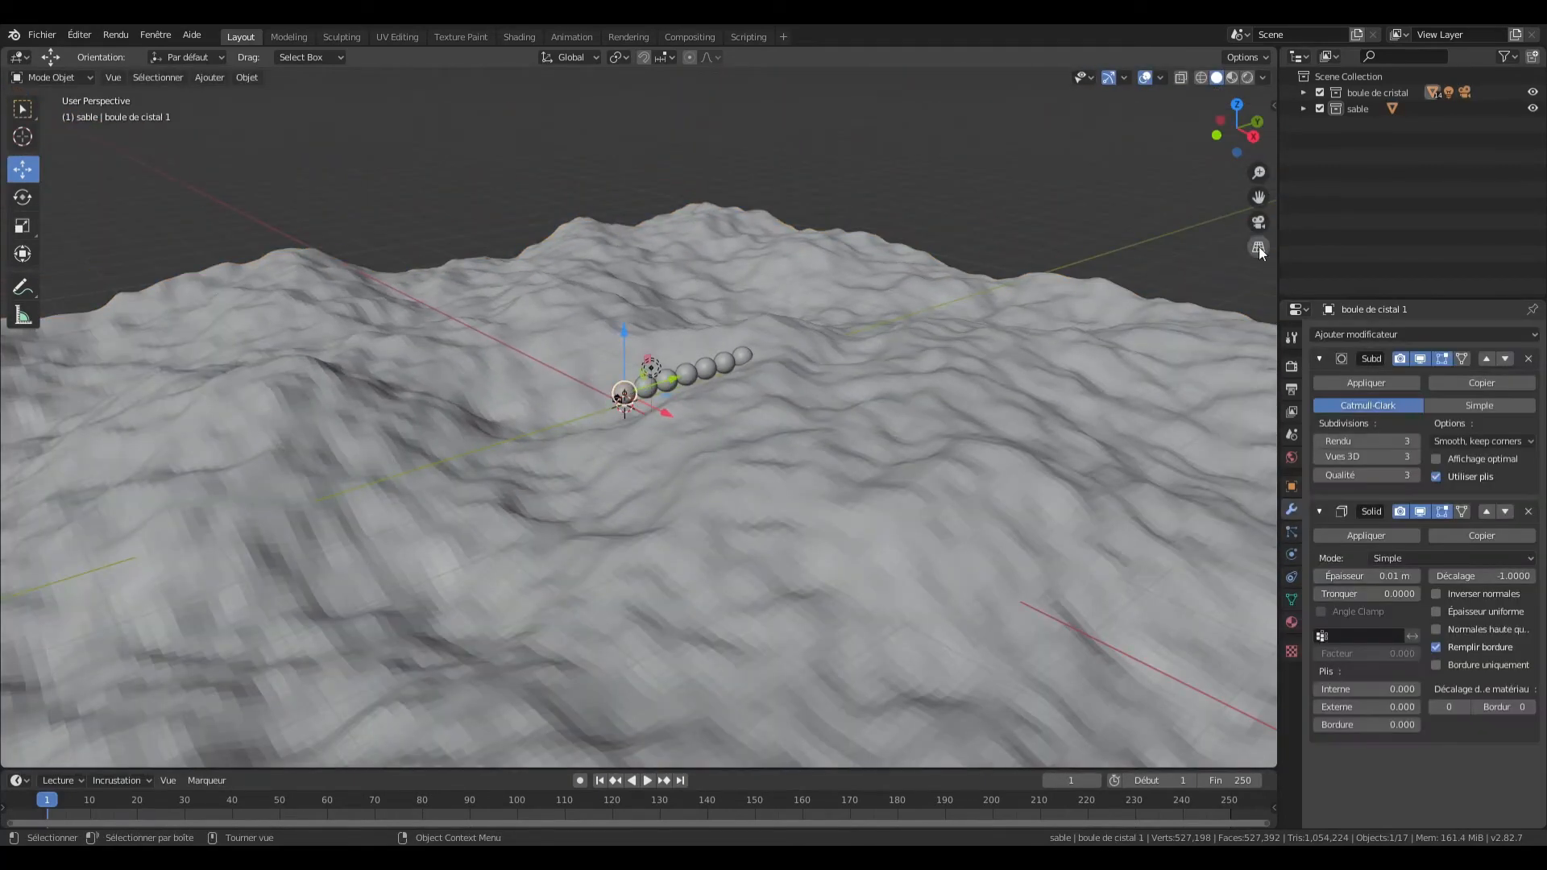
pyautogui.scroll(5, 1259, 247)
pyautogui.click(529, 325)
pyautogui.rightClick(528, 326)
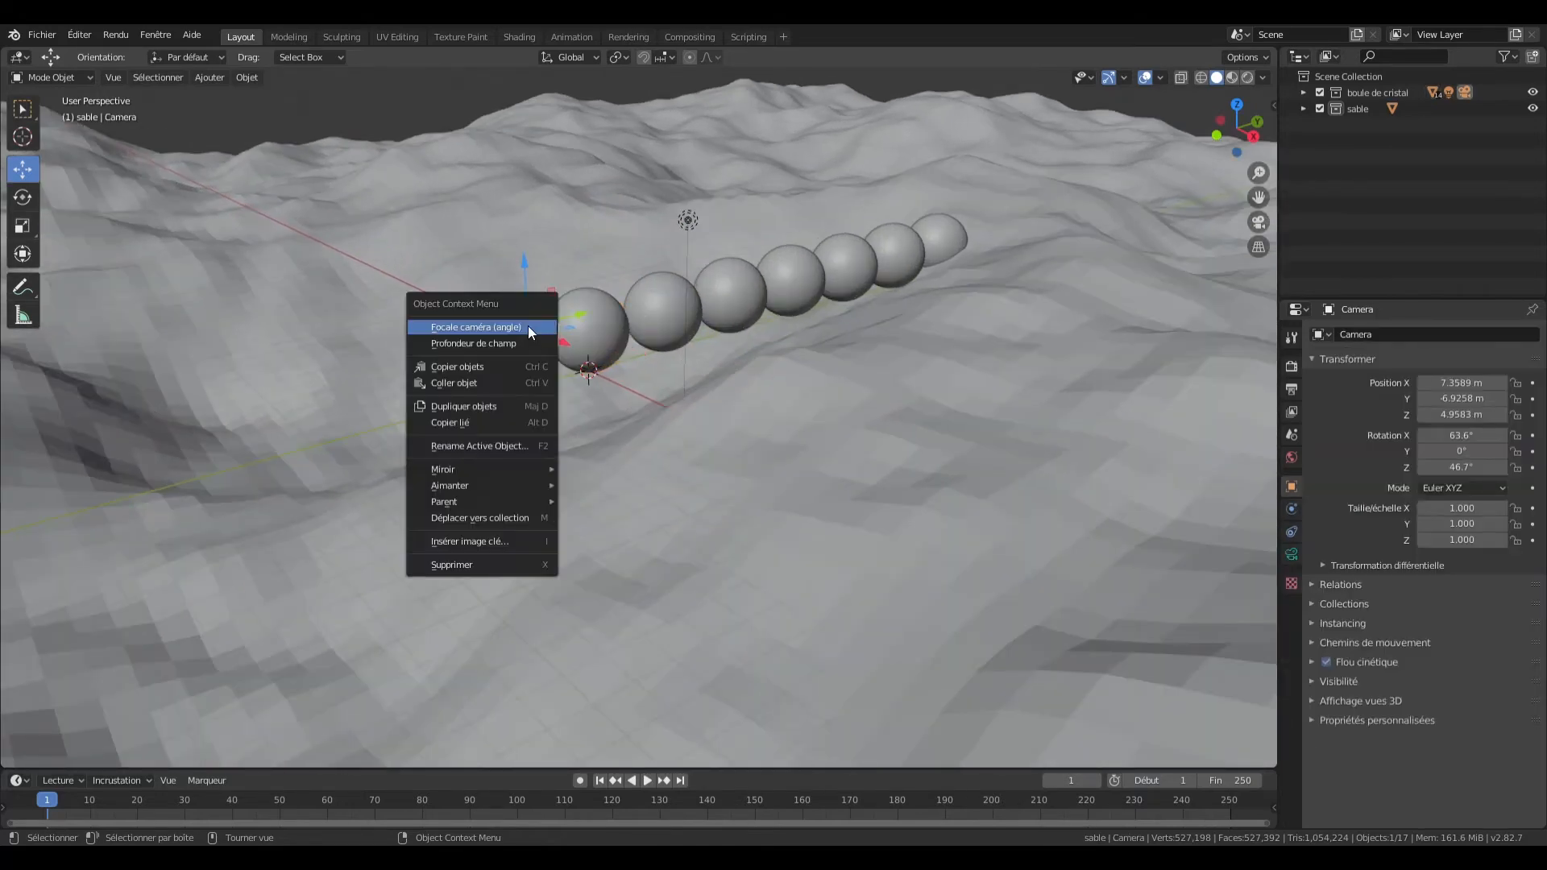
pyautogui.click(499, 566)
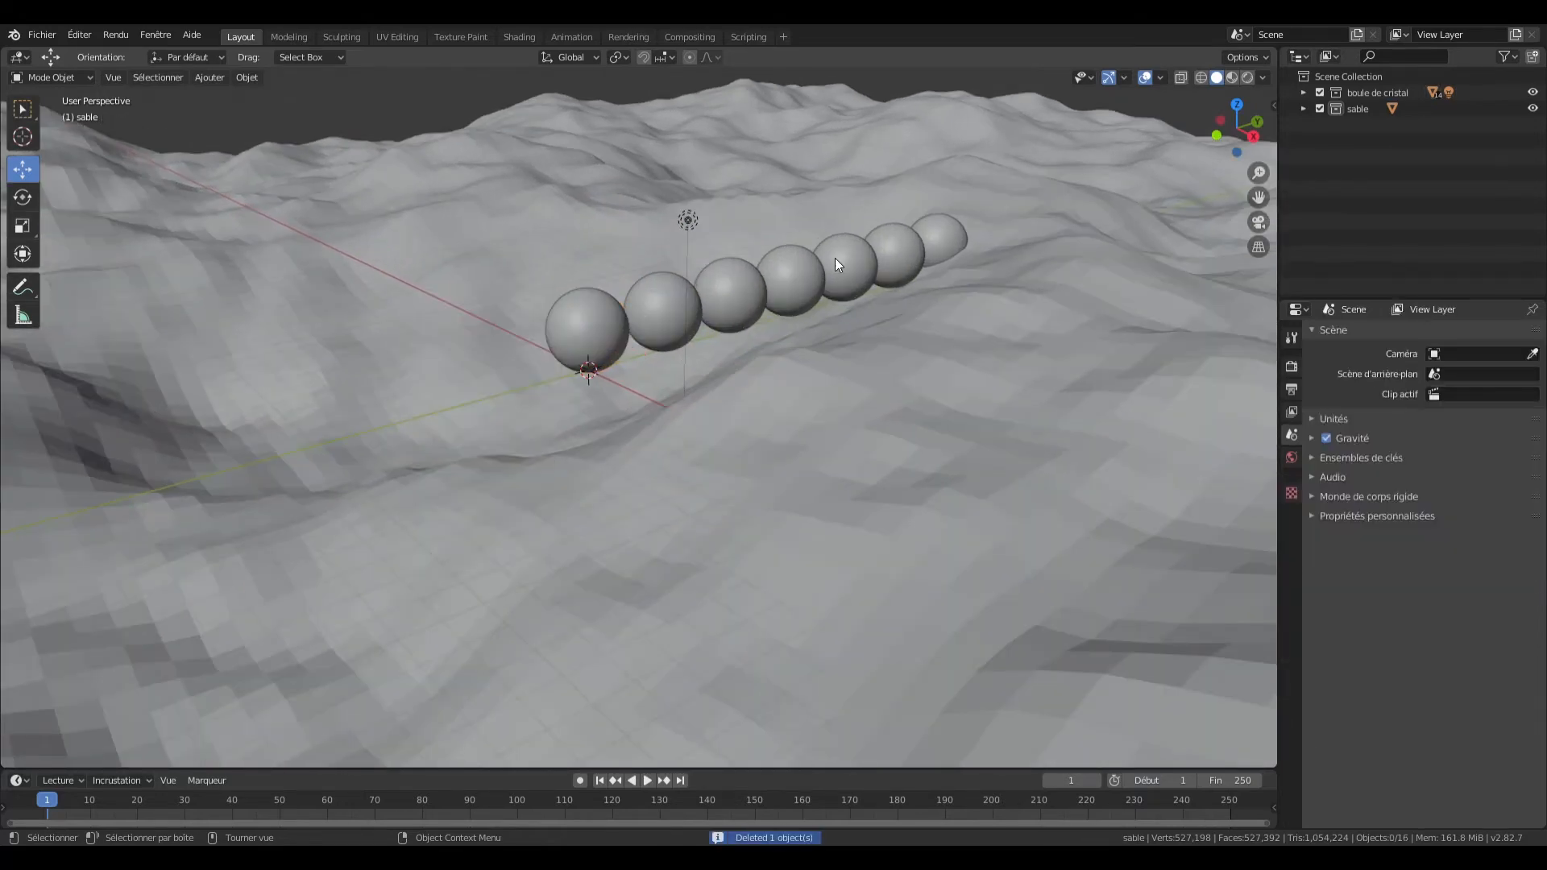
# Step: Raise the light along Z by about 134 m above the sand terrain
pyautogui.click(690, 221)
pyautogui.scroll(-8, 717, 210)
pyautogui.press('g')
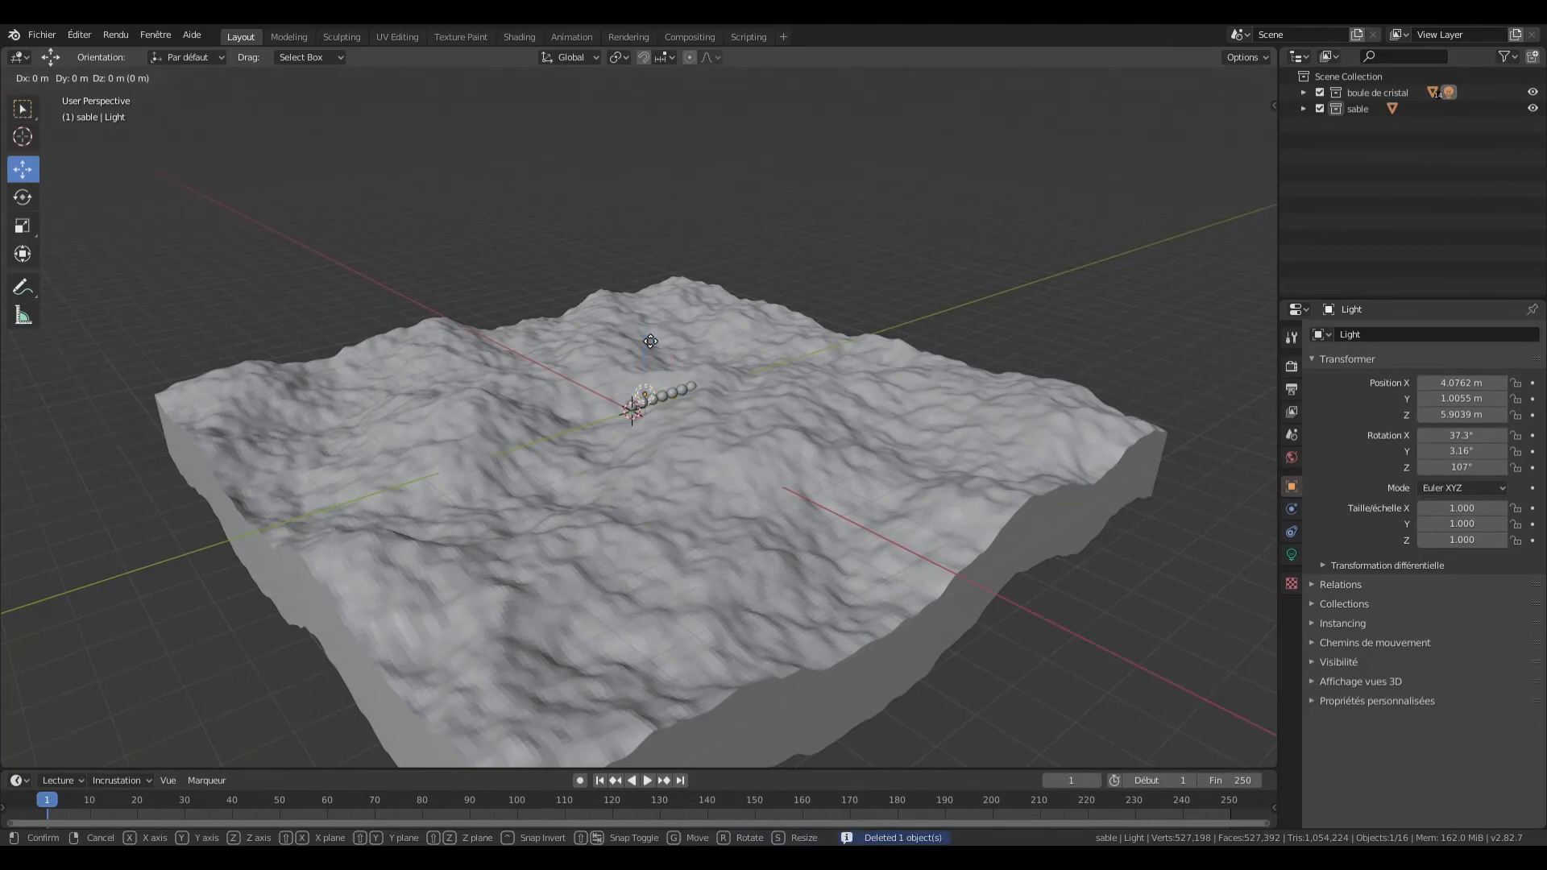
pyautogui.click(650, 341)
pyautogui.moveTo(645, 332); pyautogui.dragTo(654, 102)
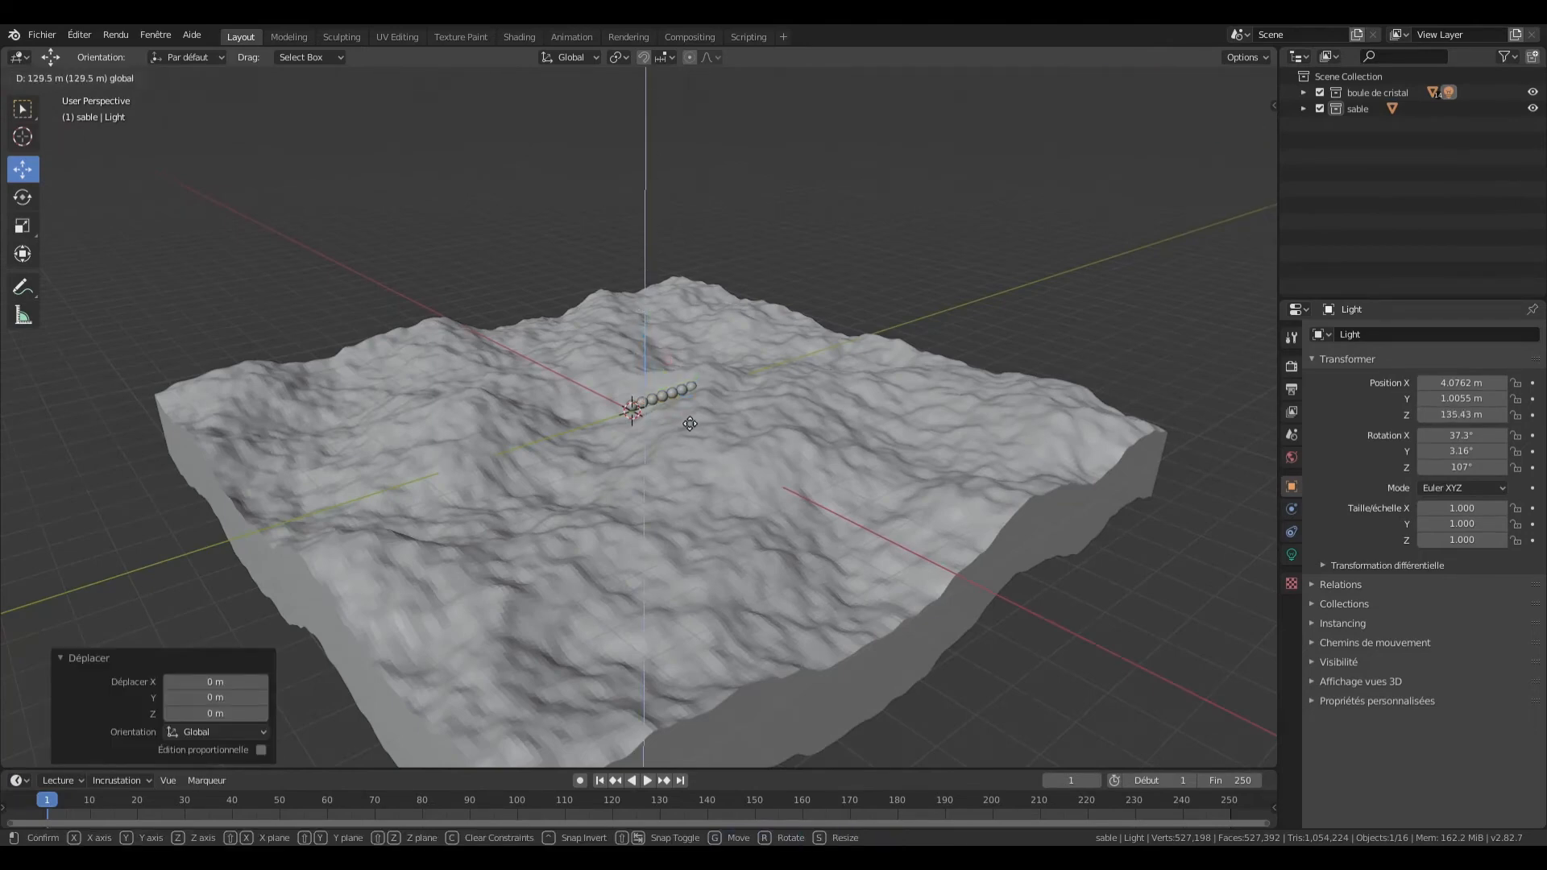
pyautogui.moveTo(702, 379); pyautogui.dragTo(698, 390)
# Step: Move the first crystal ball and étoiles 1 together across the sand, about -11.1 m in X and -29.1 m in Y
pyautogui.scroll(8, 675, 408)
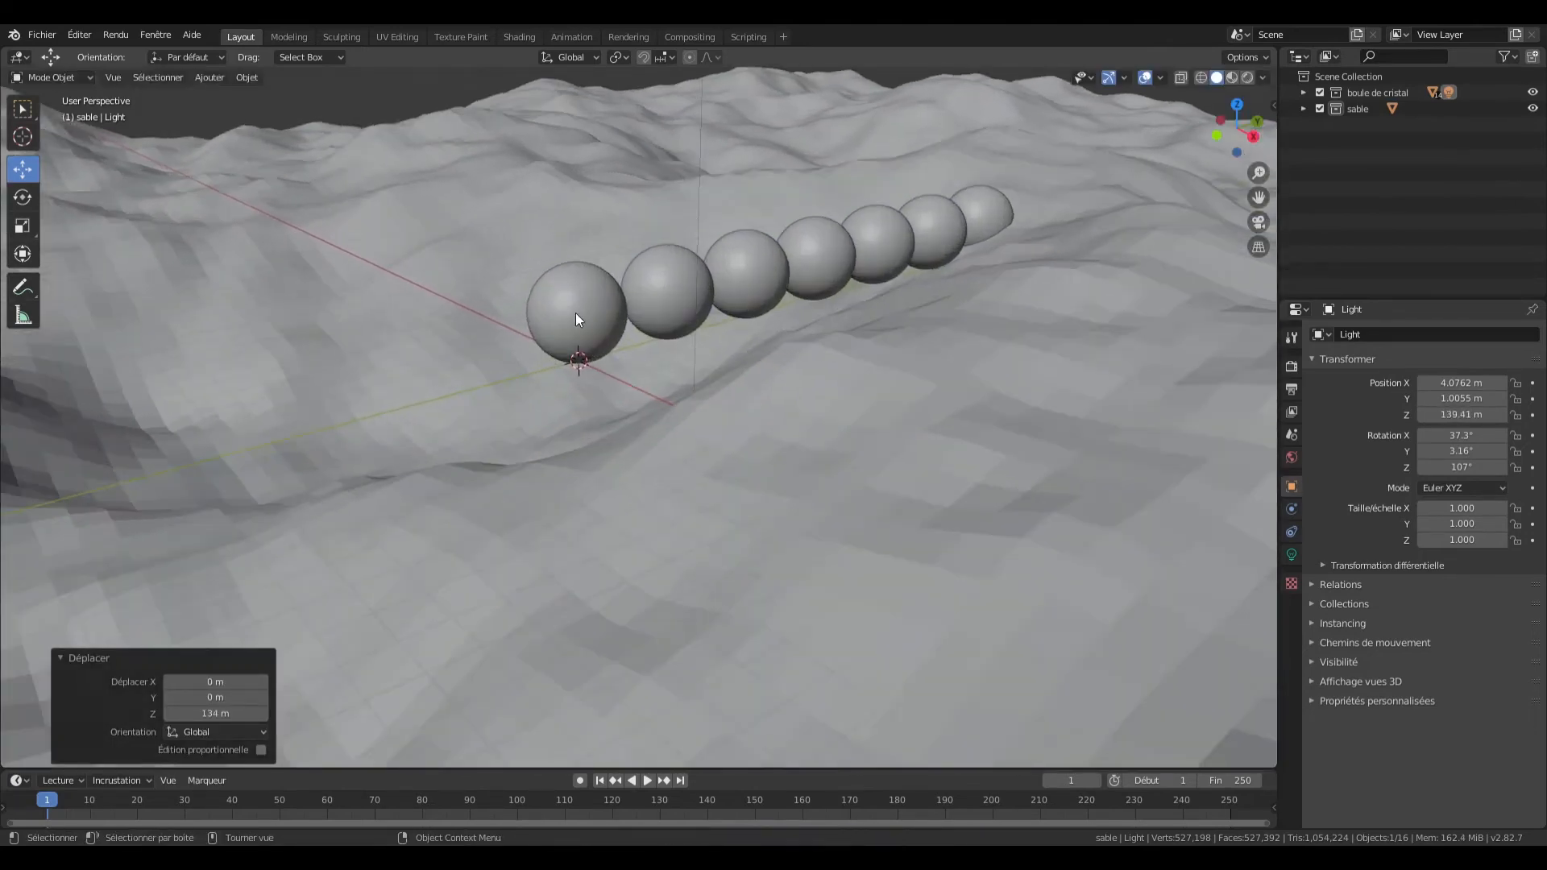
pyautogui.click(576, 318)
pyautogui.click(1304, 92)
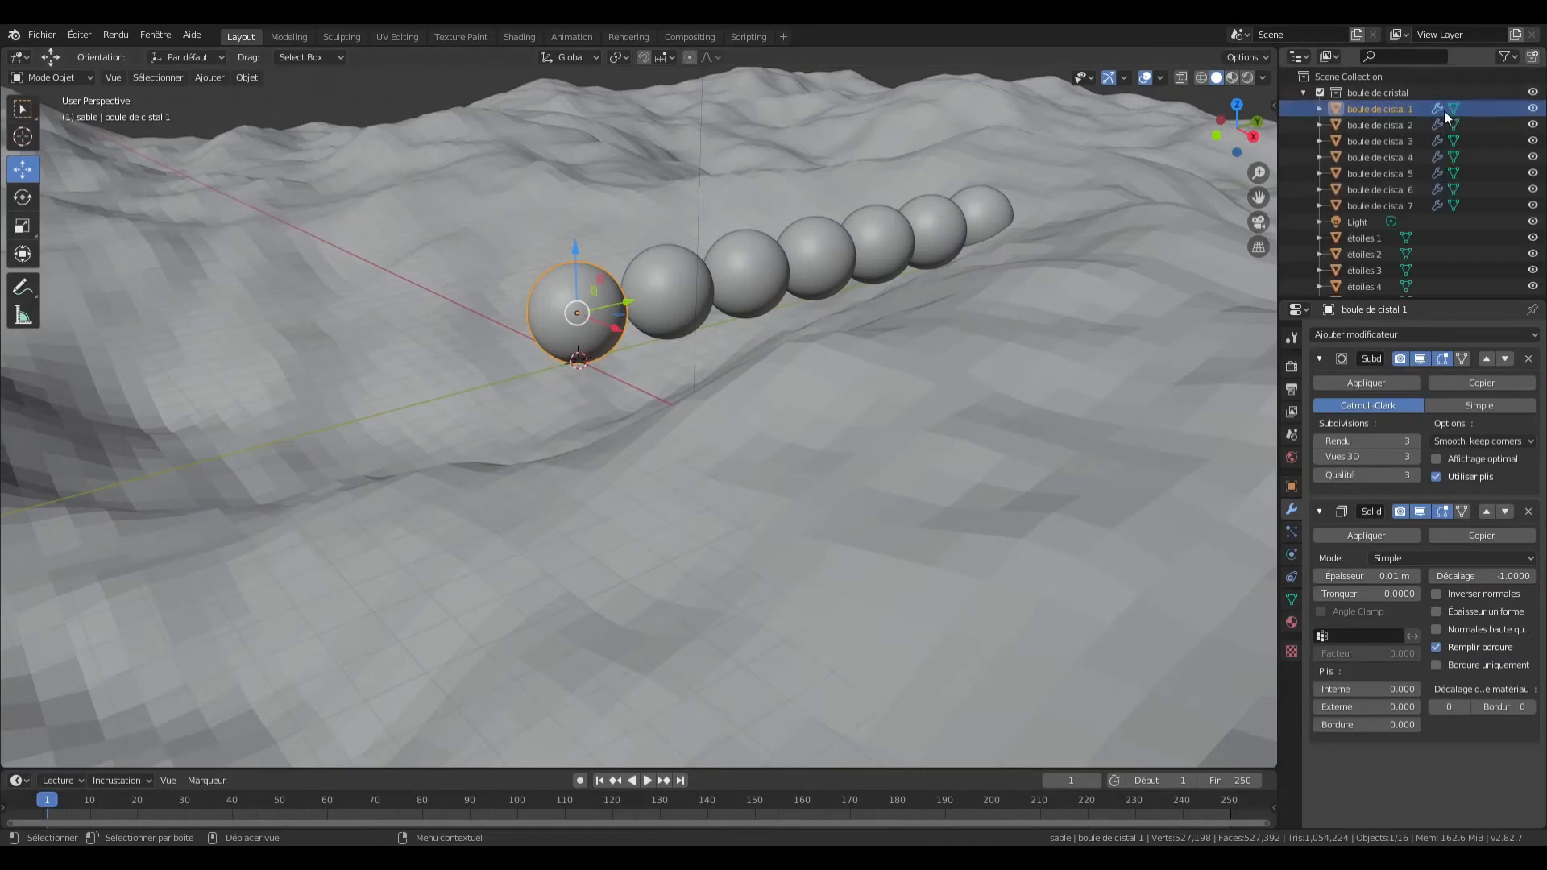
pyautogui.scroll(-2, 1365, 162)
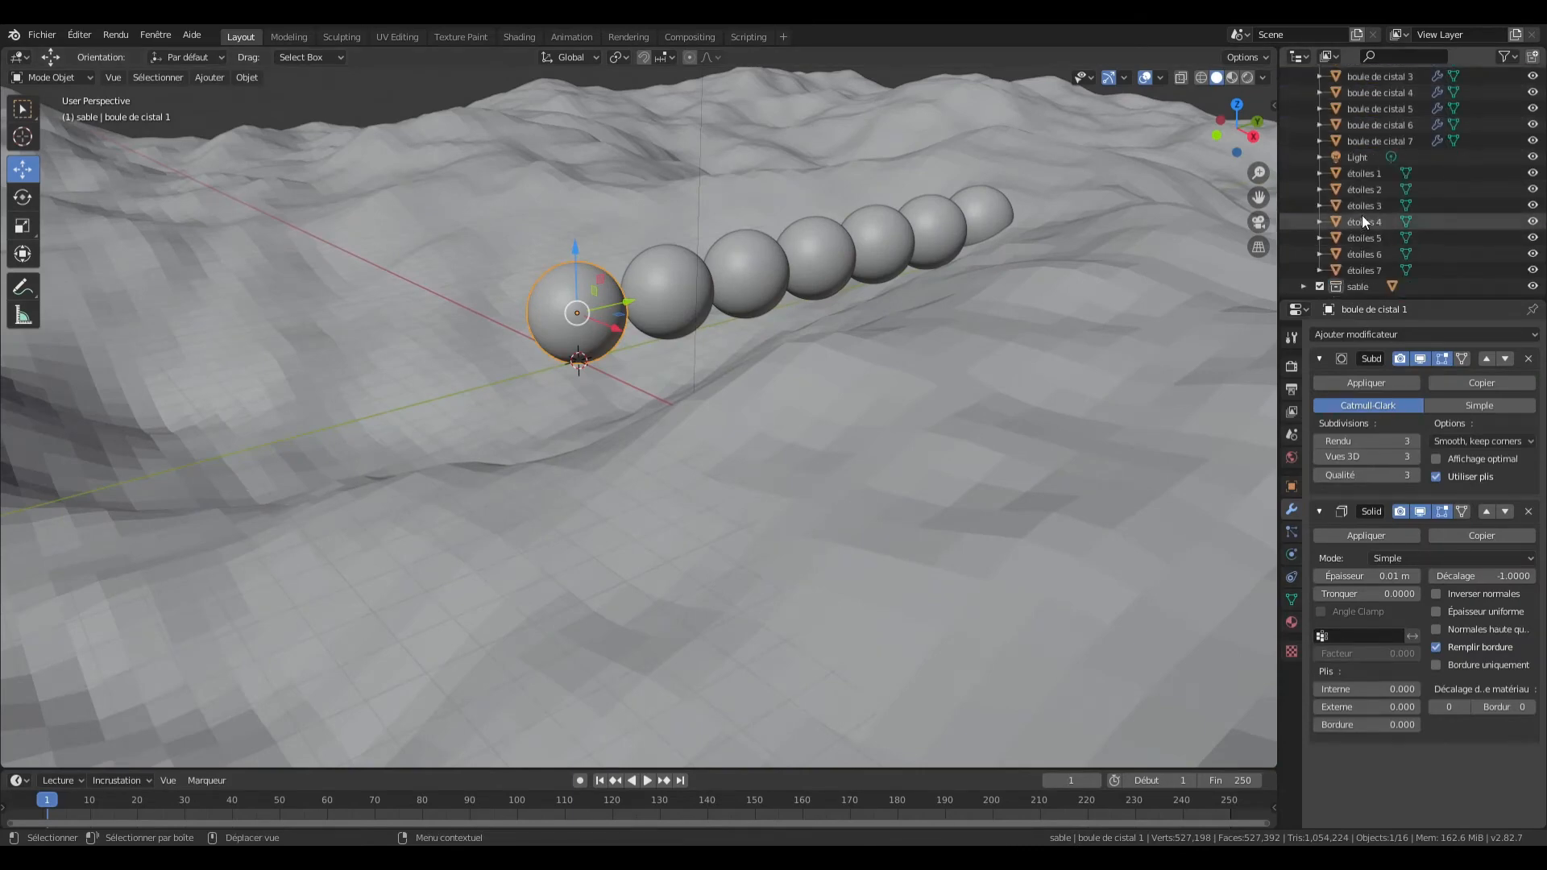
pyautogui.click(1362, 173)
pyautogui.scroll(-4, 864, 262)
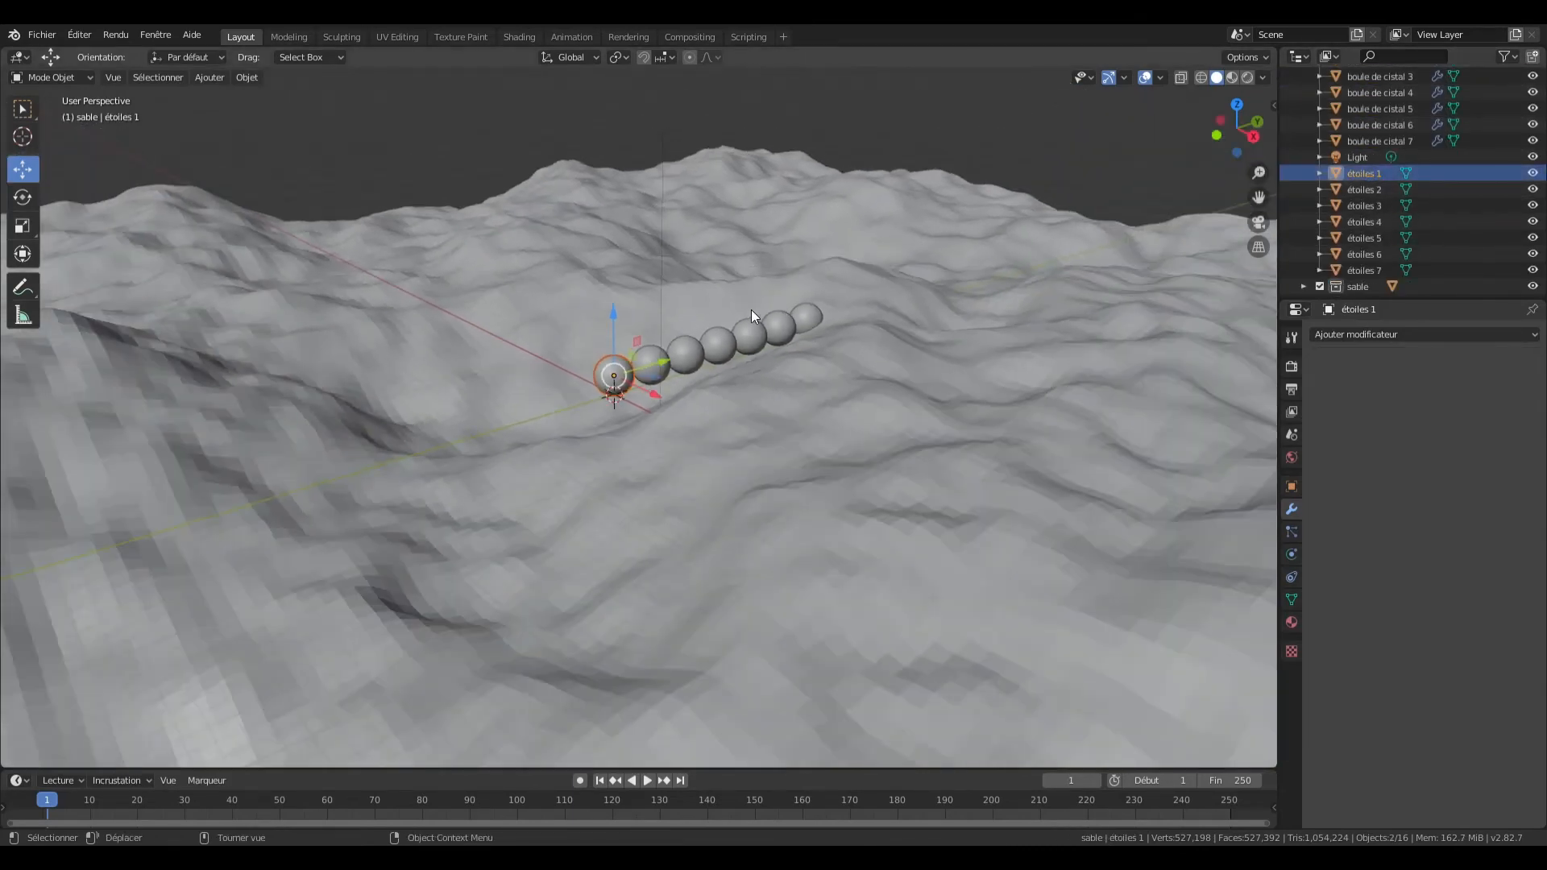
pyautogui.scroll(-2, 701, 340)
pyautogui.press('g')
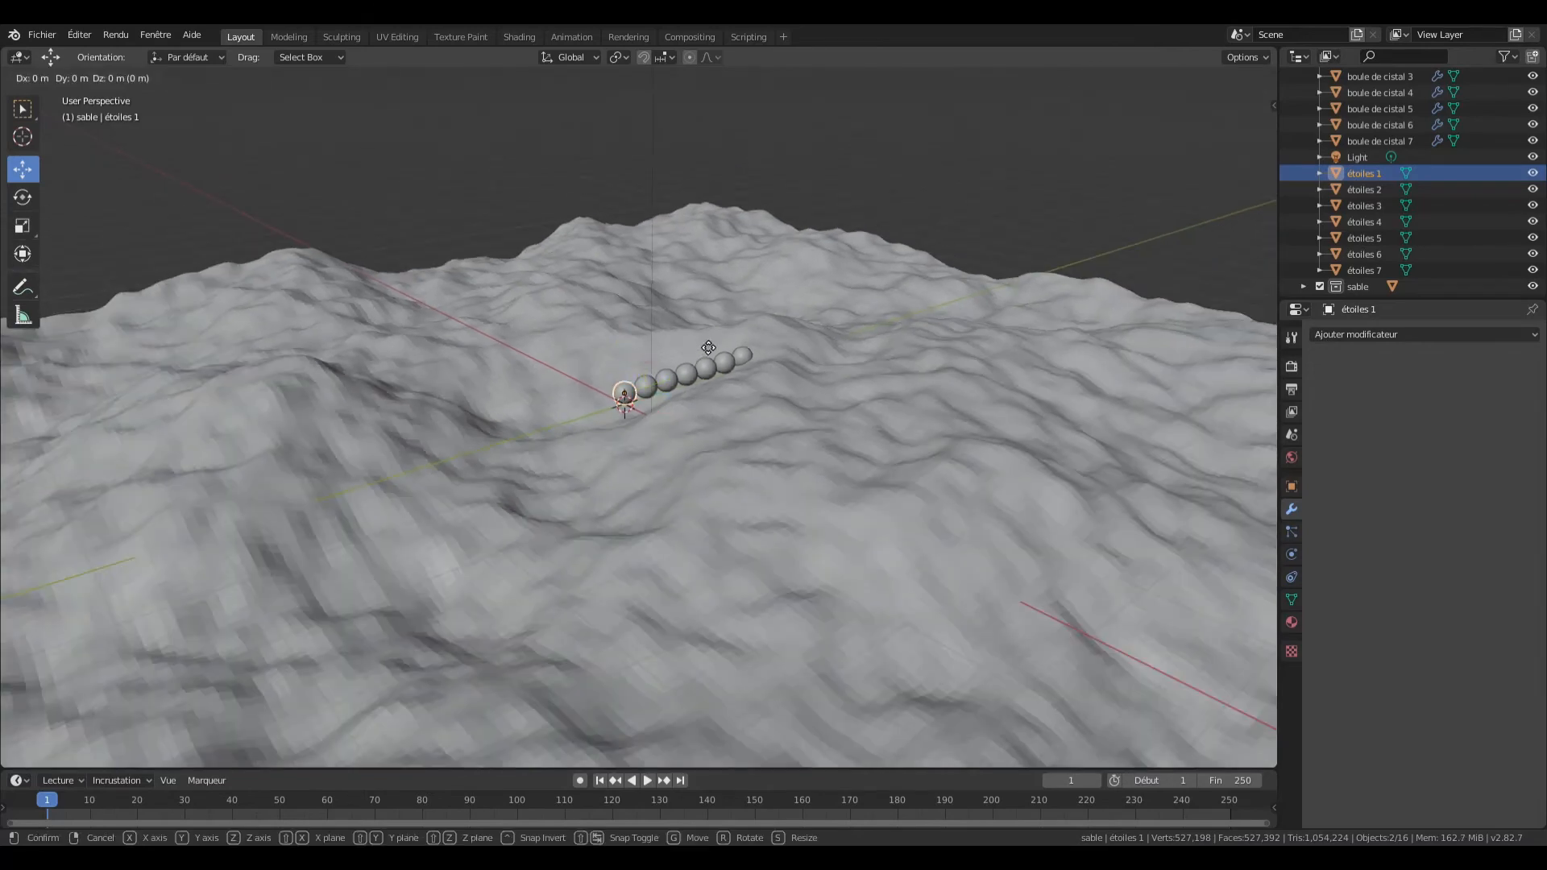
pyautogui.hotkey('shift', 'z')
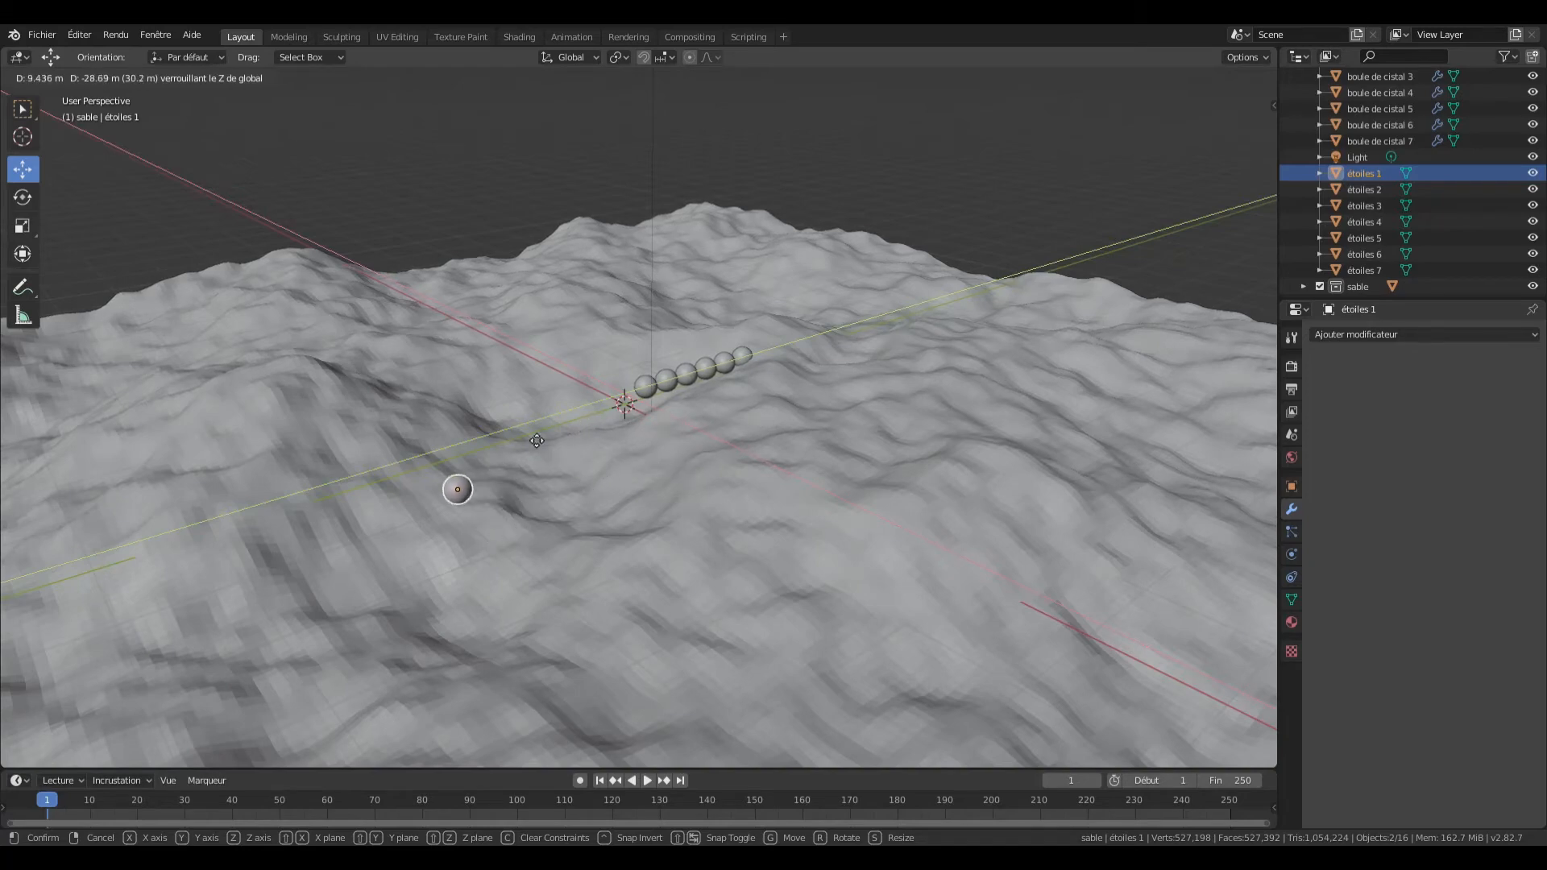
pyautogui.click(454, 379)
# Step: Rotate the first crystal ball and its star about -37.8° around the global Z axis, using wireframe shading temporarily to see inside
pyautogui.scroll(3, 441, 388)
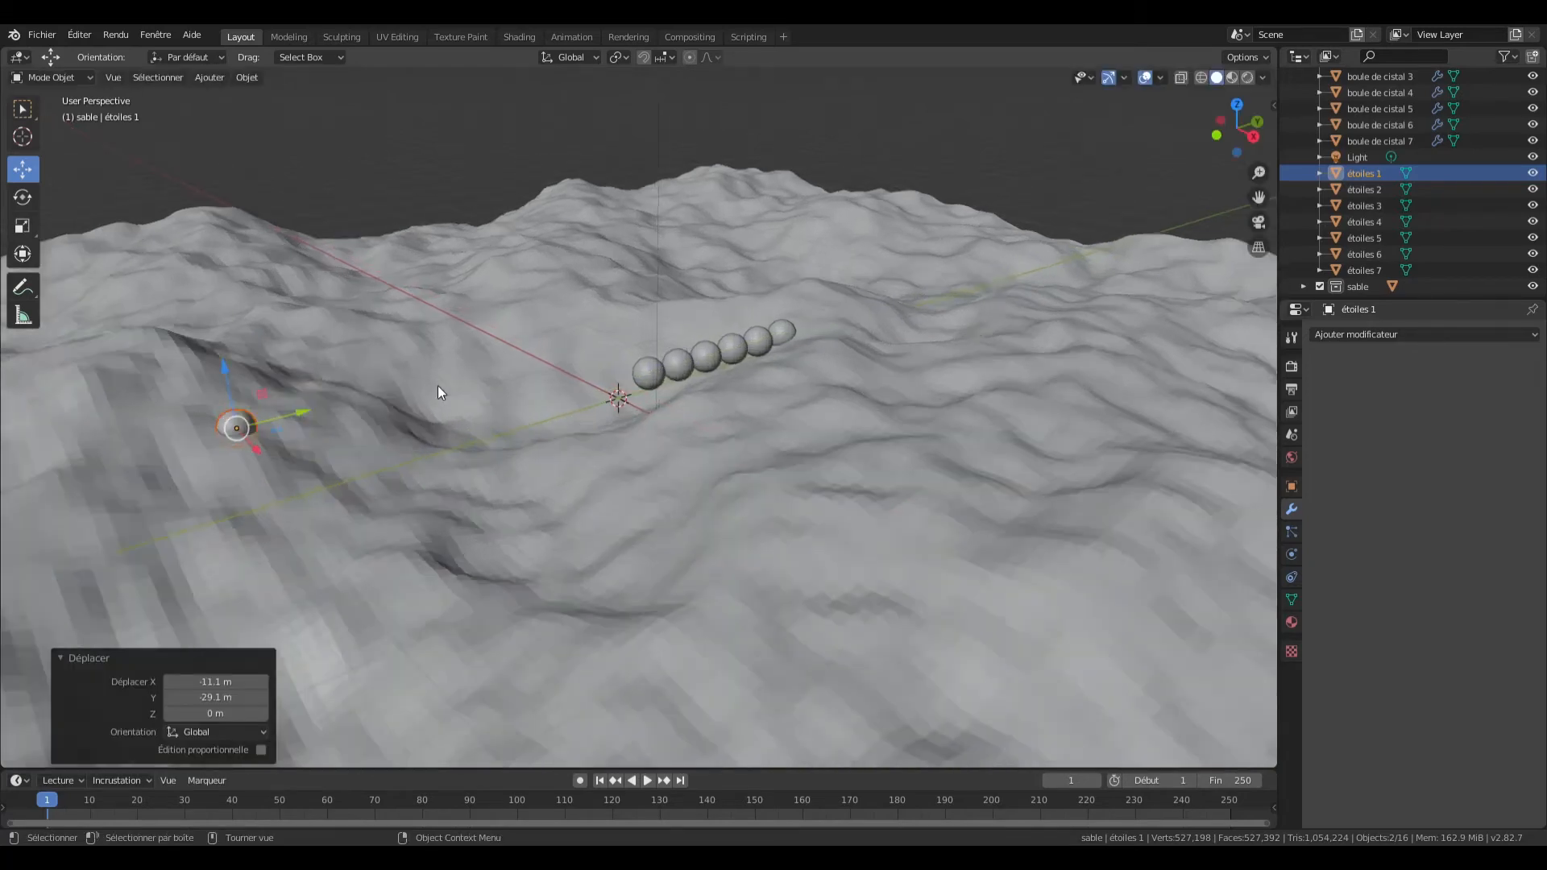
pyautogui.moveTo(1259, 196); pyautogui.dragTo(1283, 135)
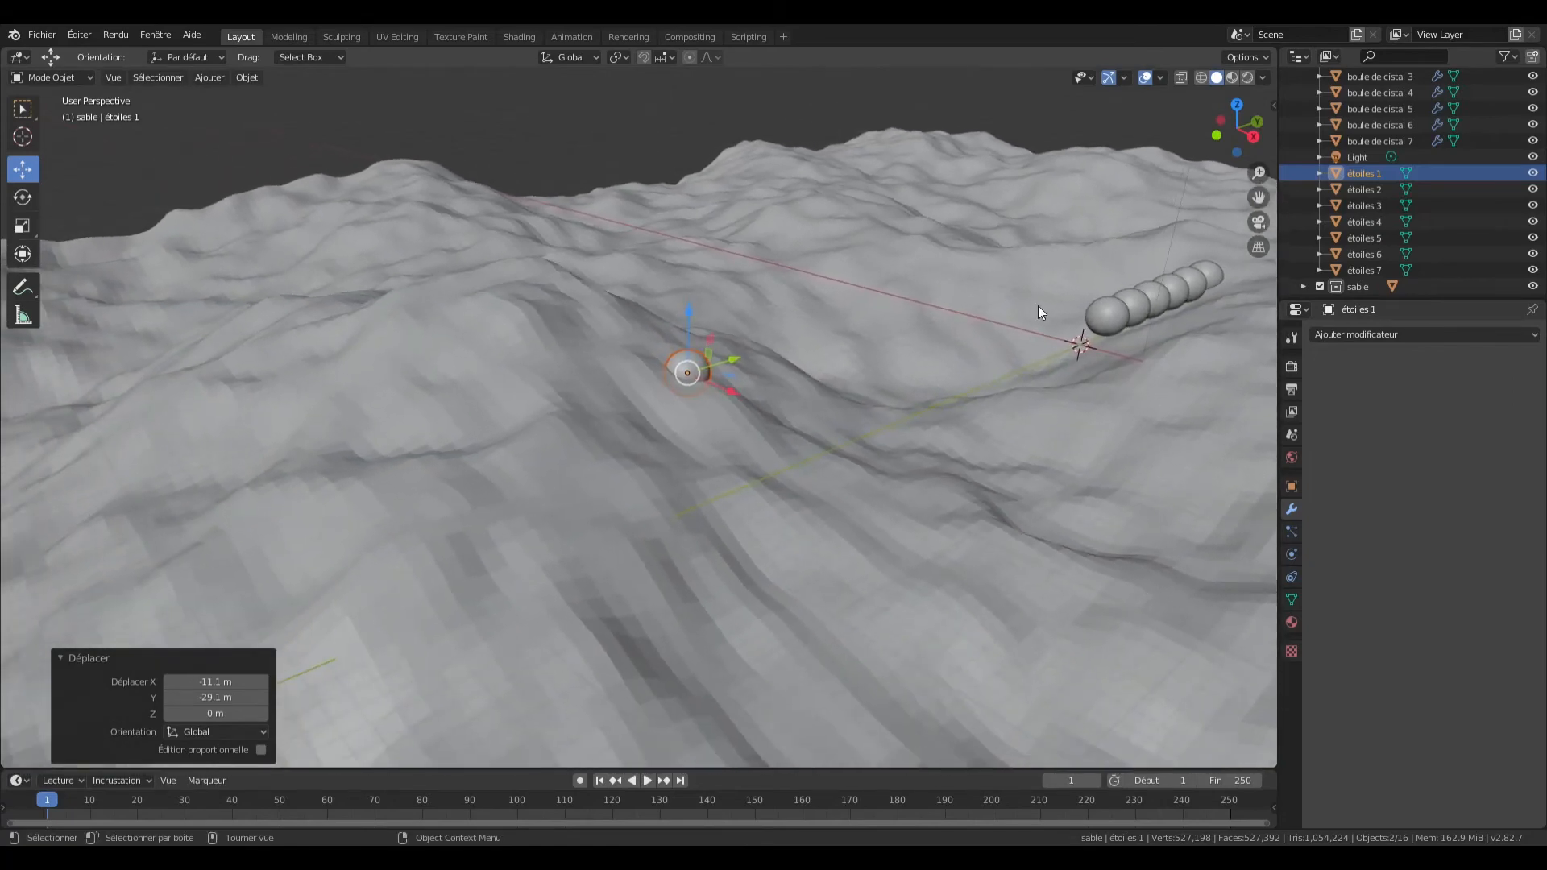
pyautogui.scroll(6, 1038, 307)
pyautogui.moveTo(1265, 206); pyautogui.dragTo(1135, 391)
pyautogui.scroll(5, 951, 342)
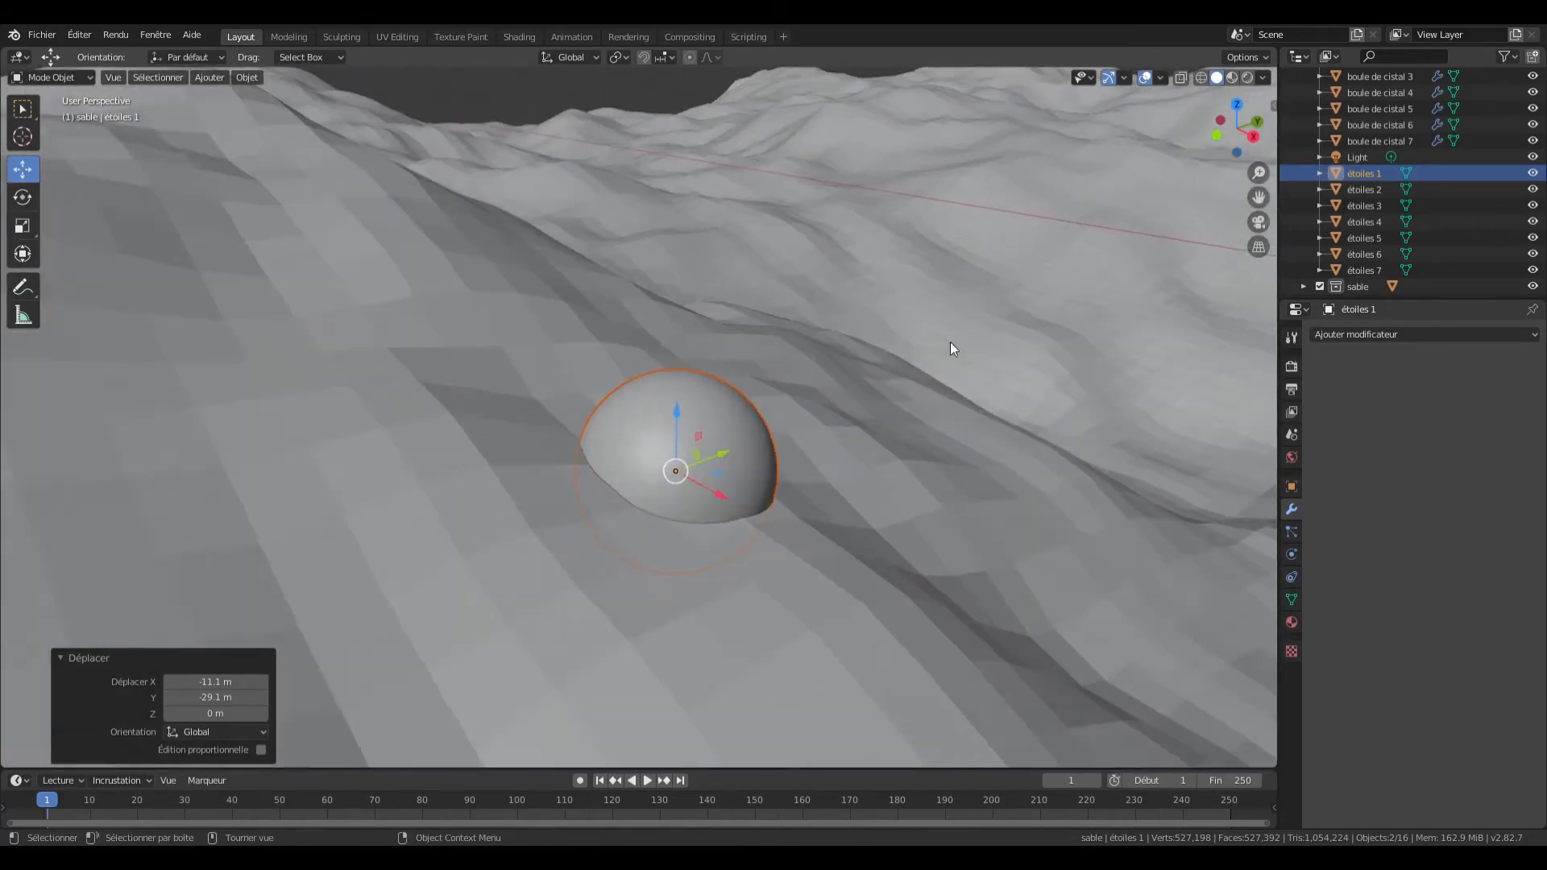
pyautogui.scroll(-2, 1030, 306)
pyautogui.press('z')
pyautogui.click(929, 310)
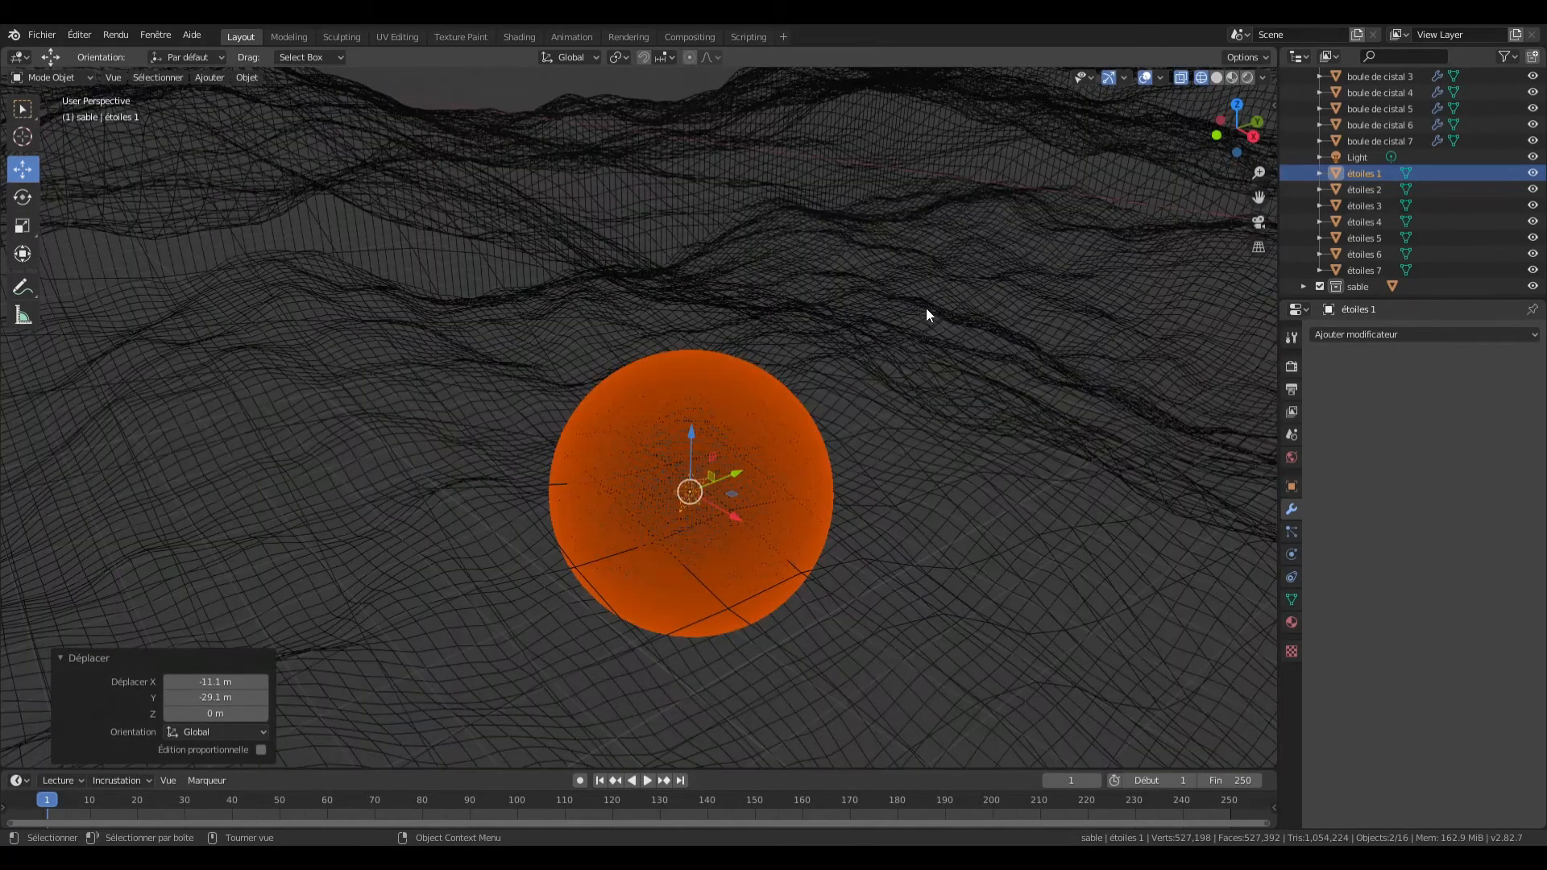
pyautogui.press('r')
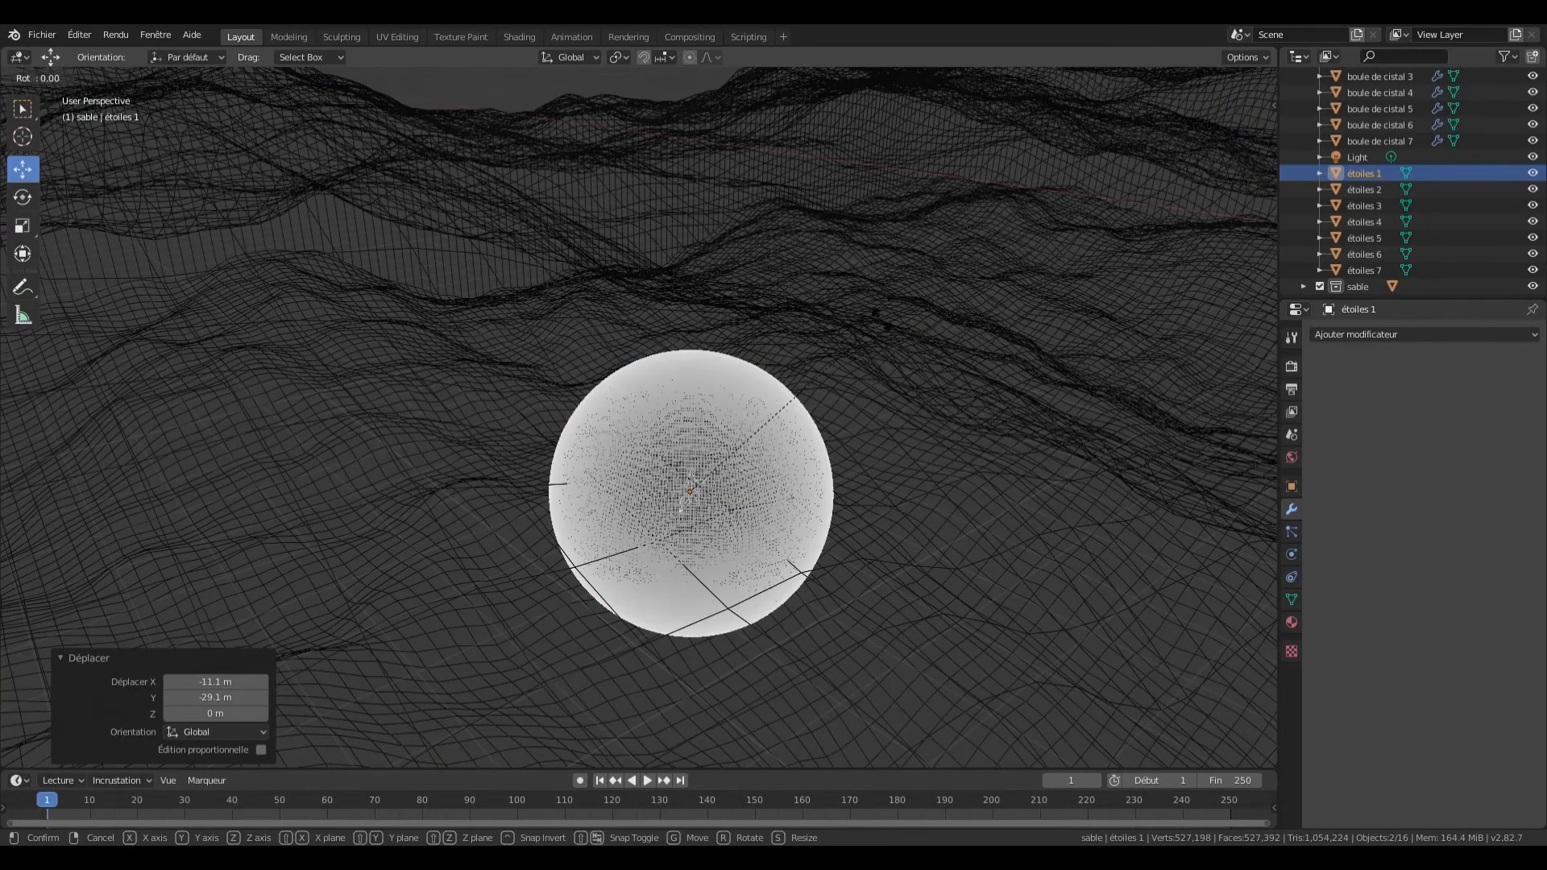
pyautogui.press('z')
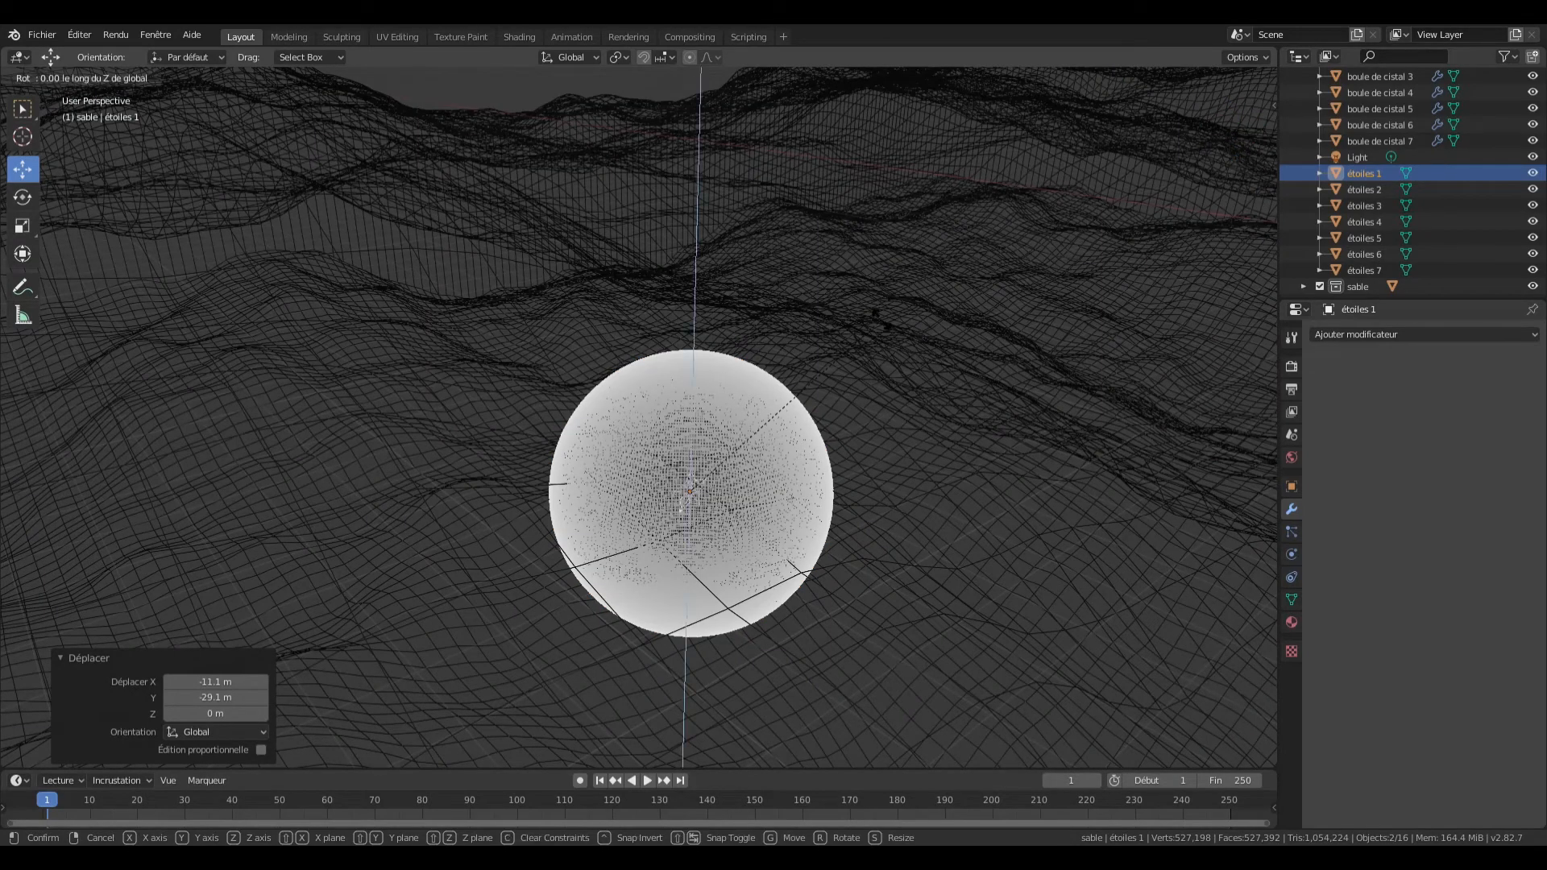
pyautogui.click(1014, 464)
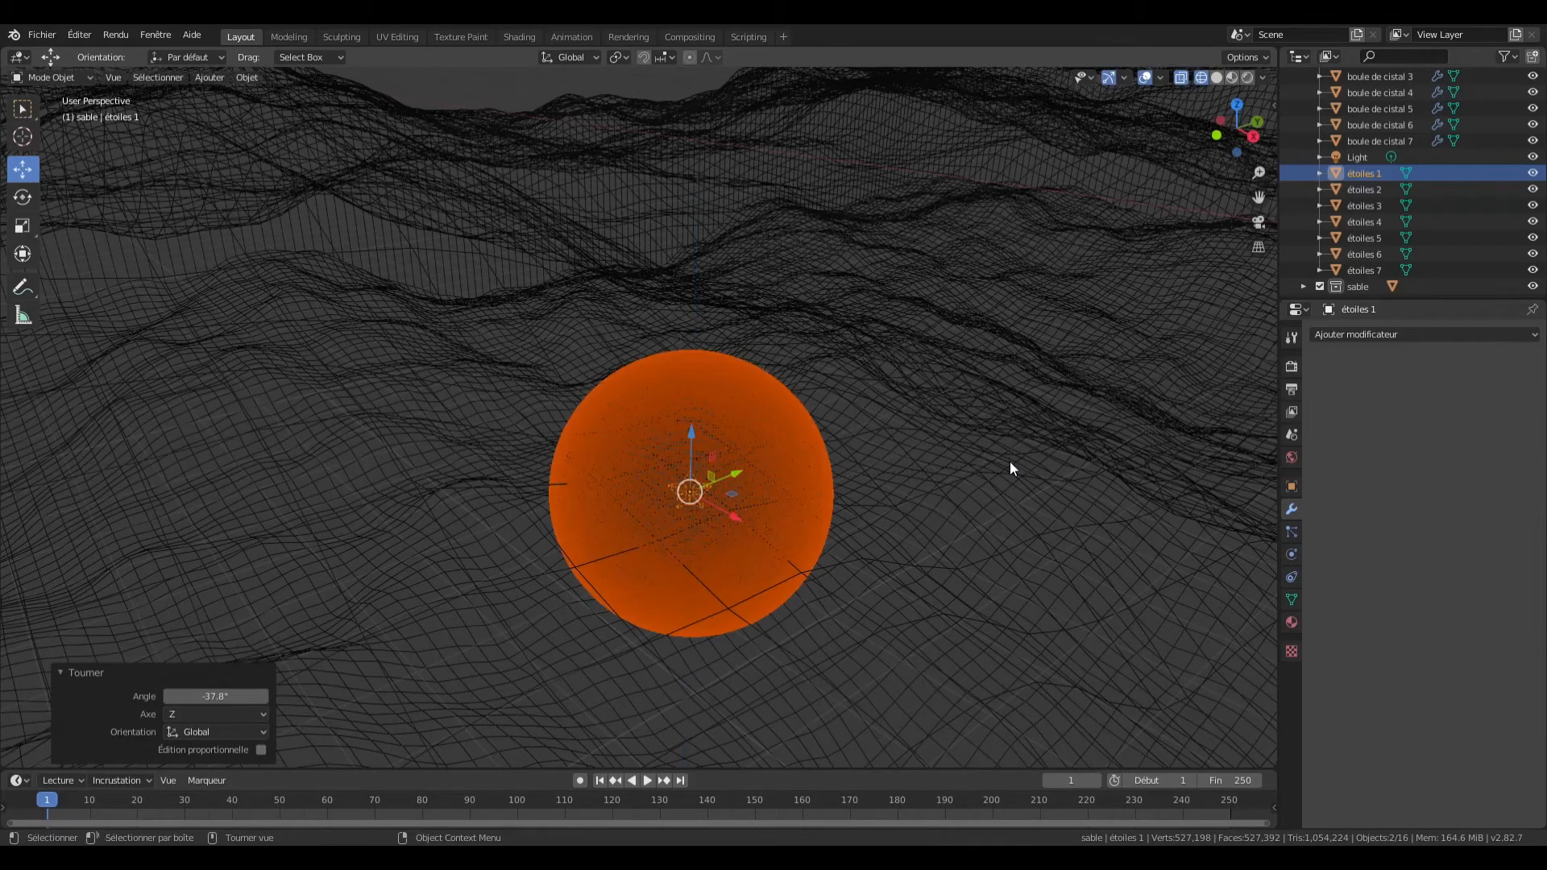
pyautogui.press('z')
pyautogui.click(939, 266)
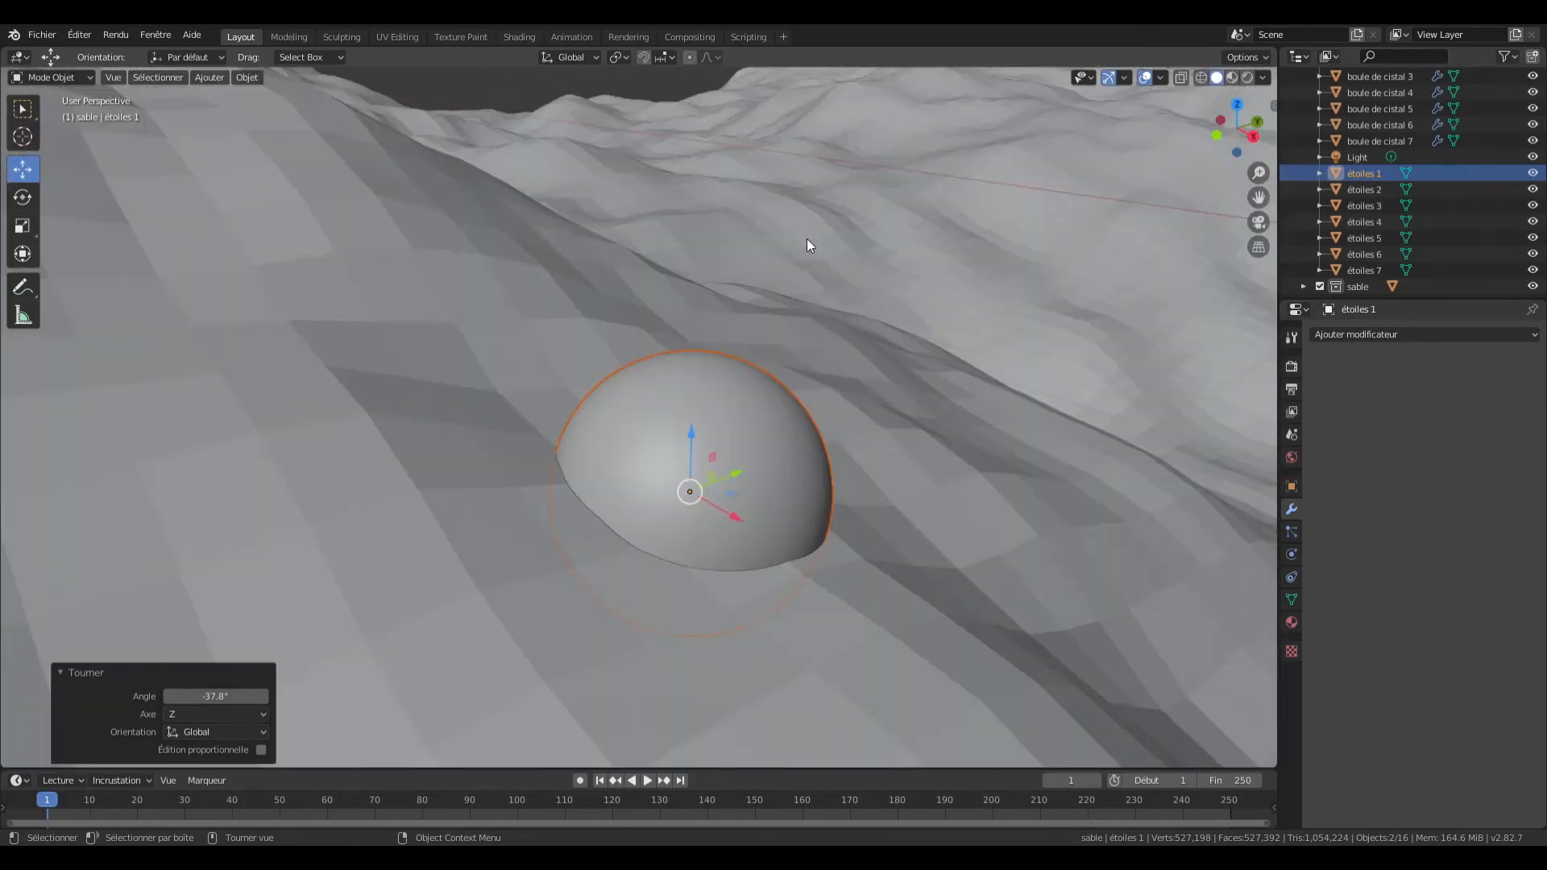
# Step: Check the star inside the first crystal ball in rendered shading with the sable collection temporarily hidden
pyautogui.click(519, 100)
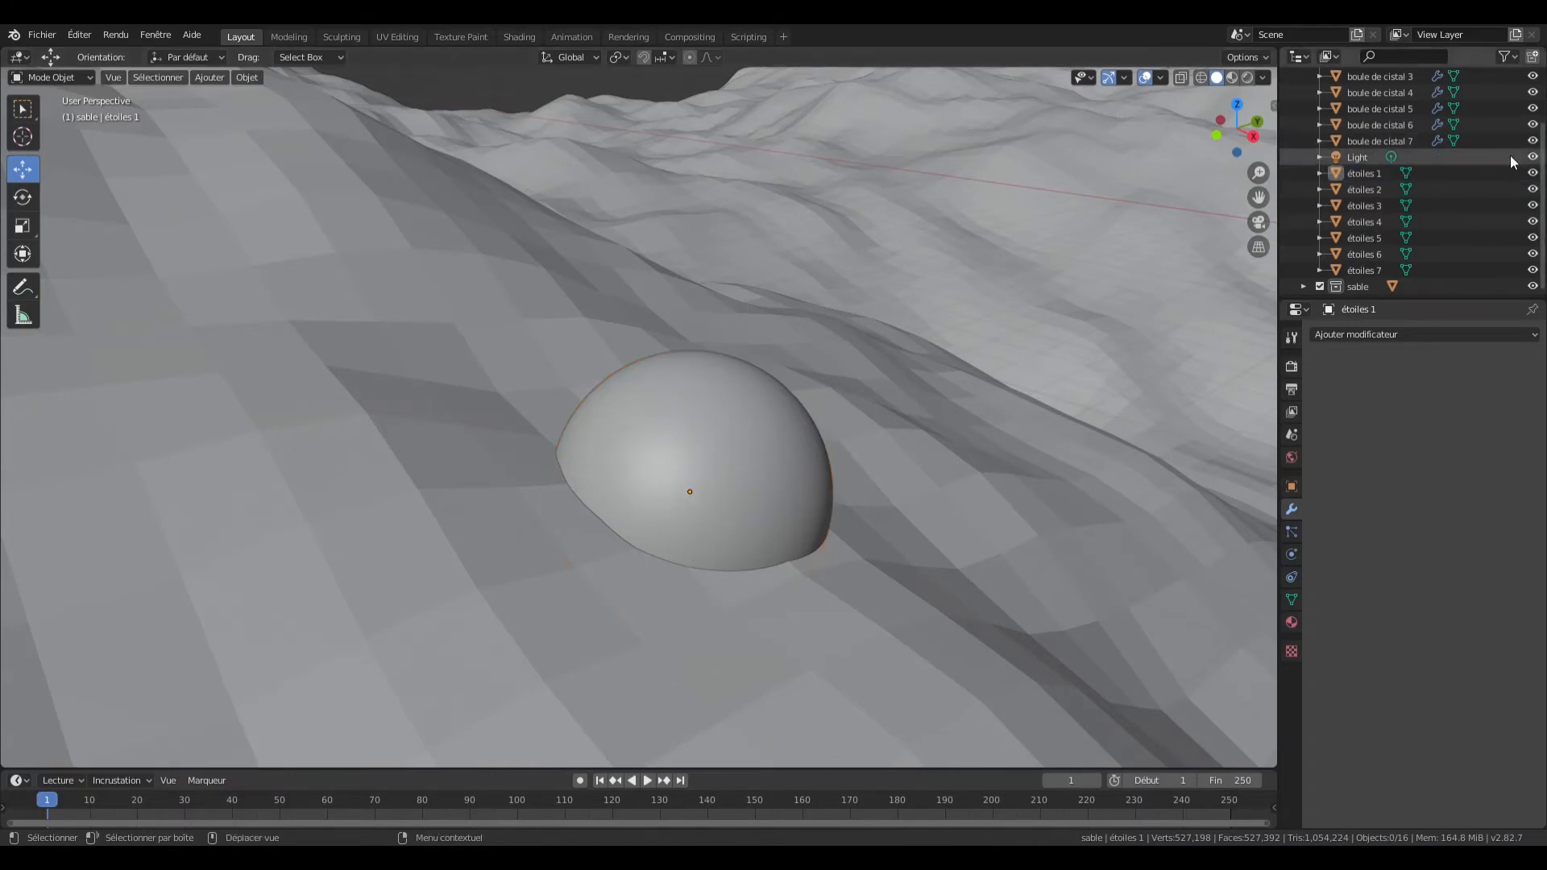
pyautogui.scroll(3, 1322, 81)
pyautogui.click(1304, 92)
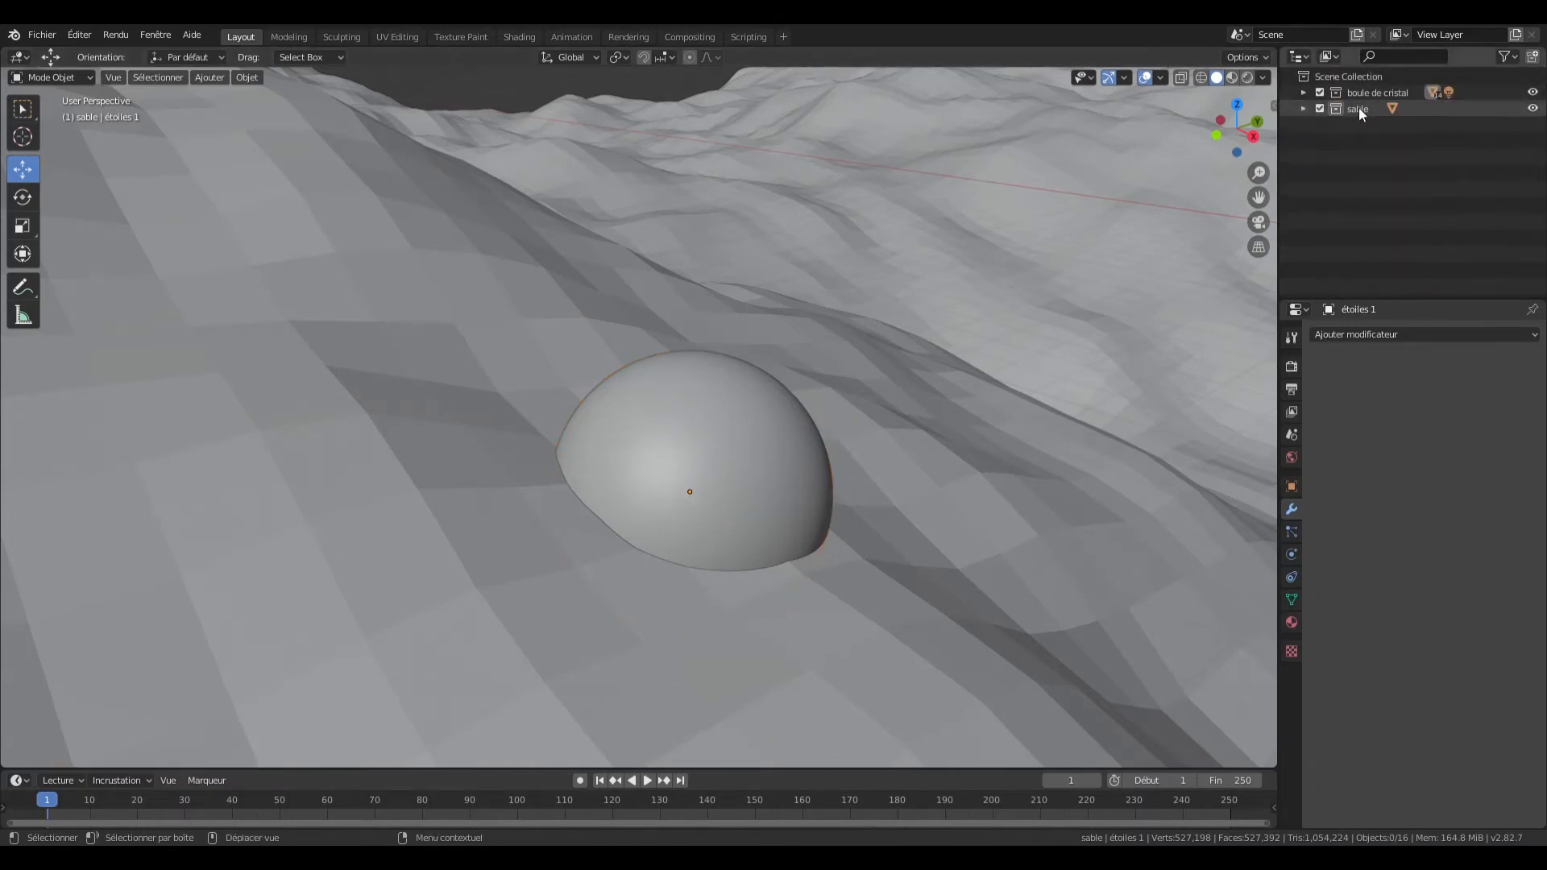
pyautogui.click(1534, 109)
pyautogui.press('z')
pyautogui.click(923, 252)
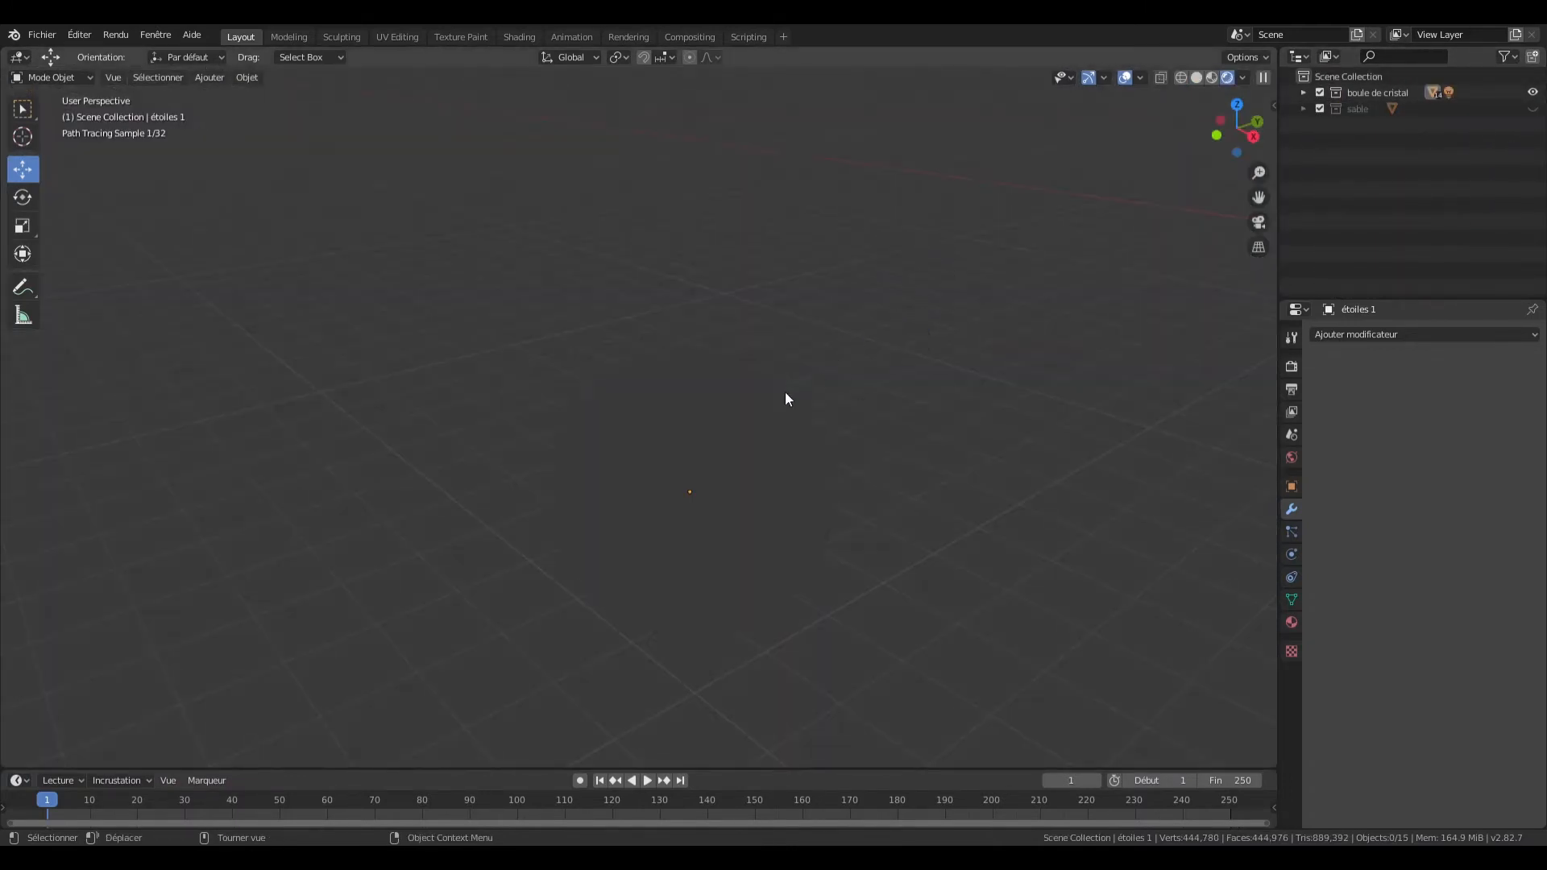
pyautogui.press('z')
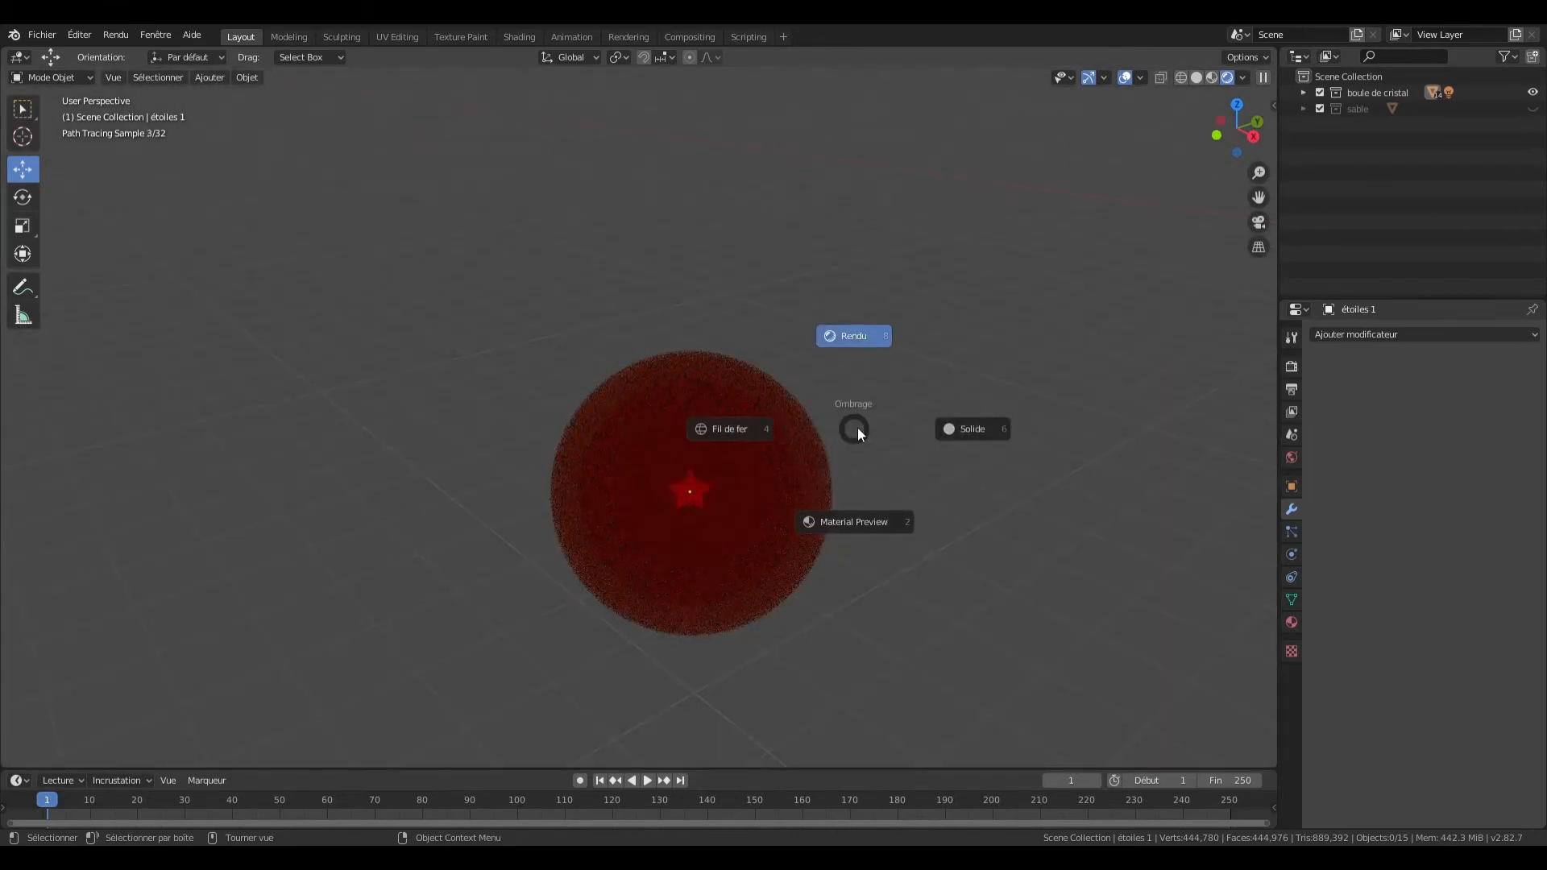
pyautogui.click(967, 419)
pyautogui.click(1533, 108)
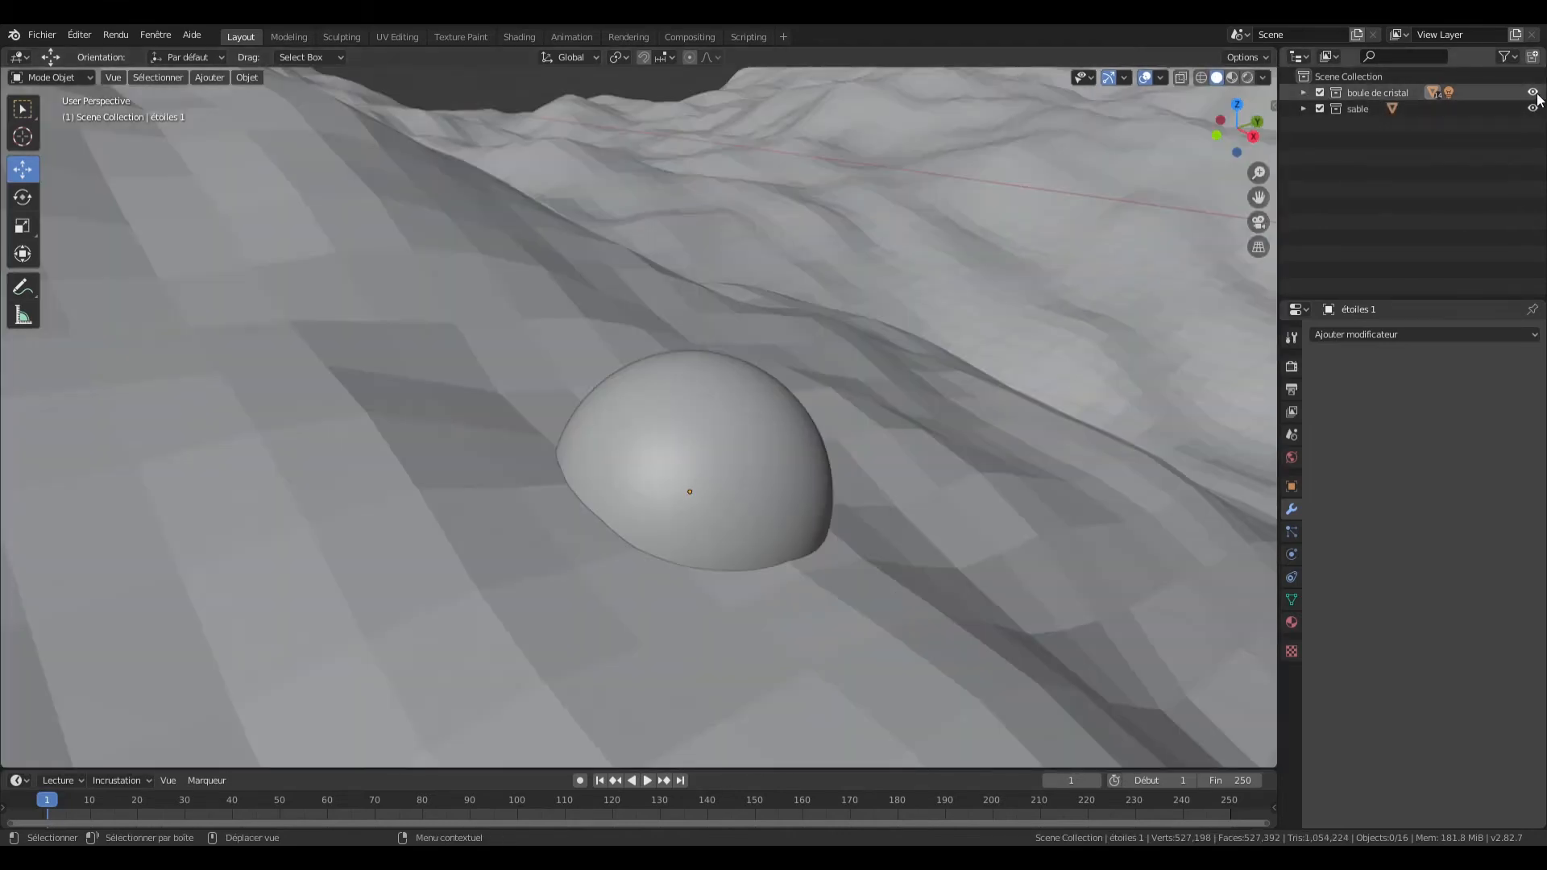
# Step: Raise boule de cistal 1 and étoiles 1 together along Z by about 0.56 m out of the sand
pyautogui.click(1304, 91)
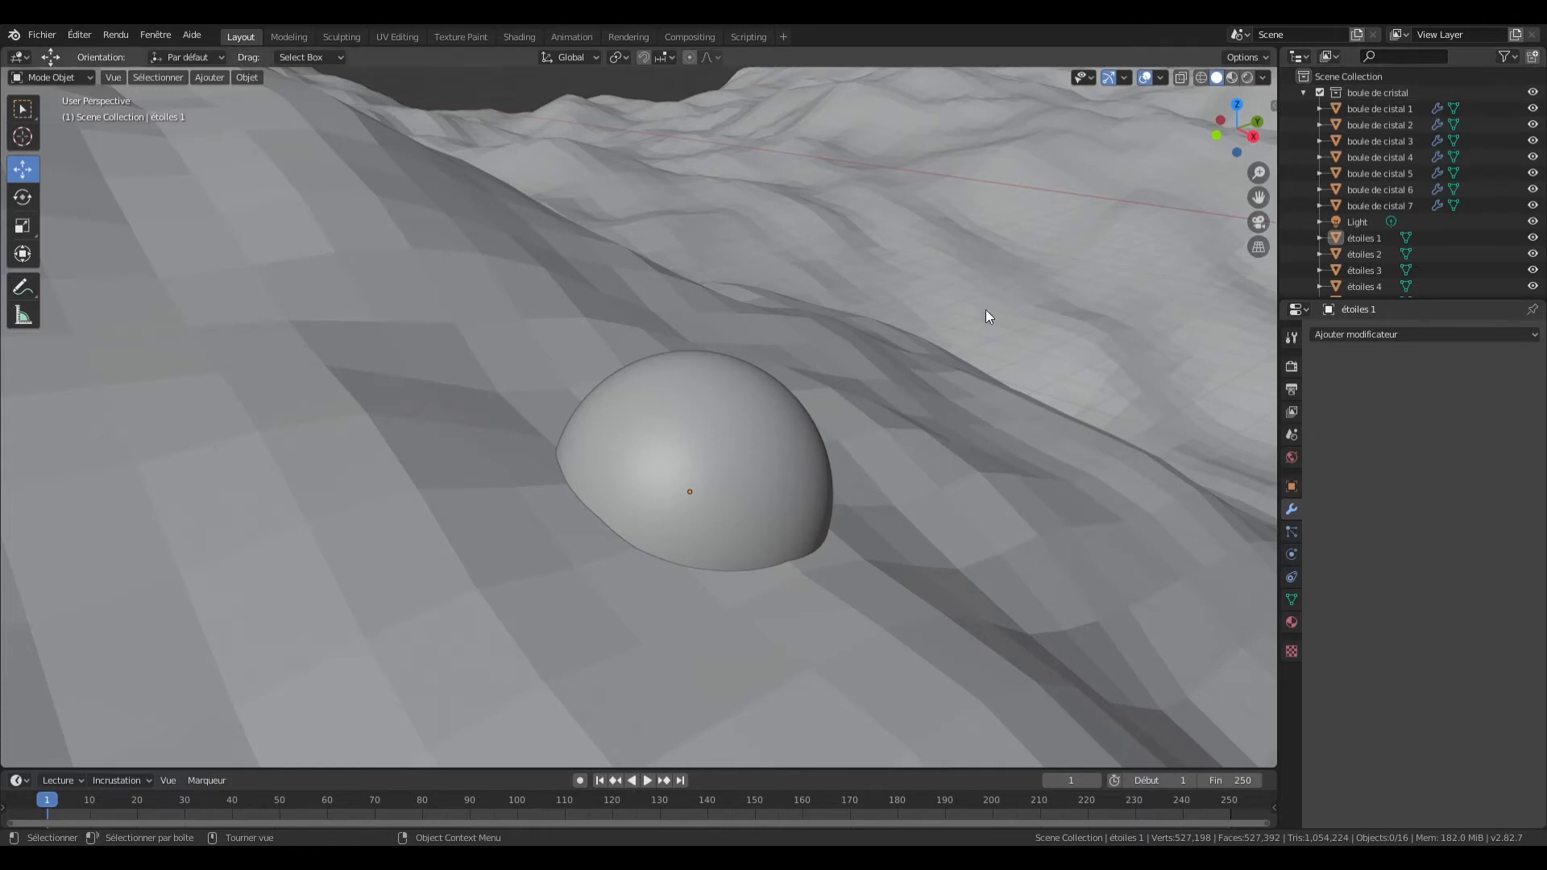
pyautogui.scroll(-3, 690, 427)
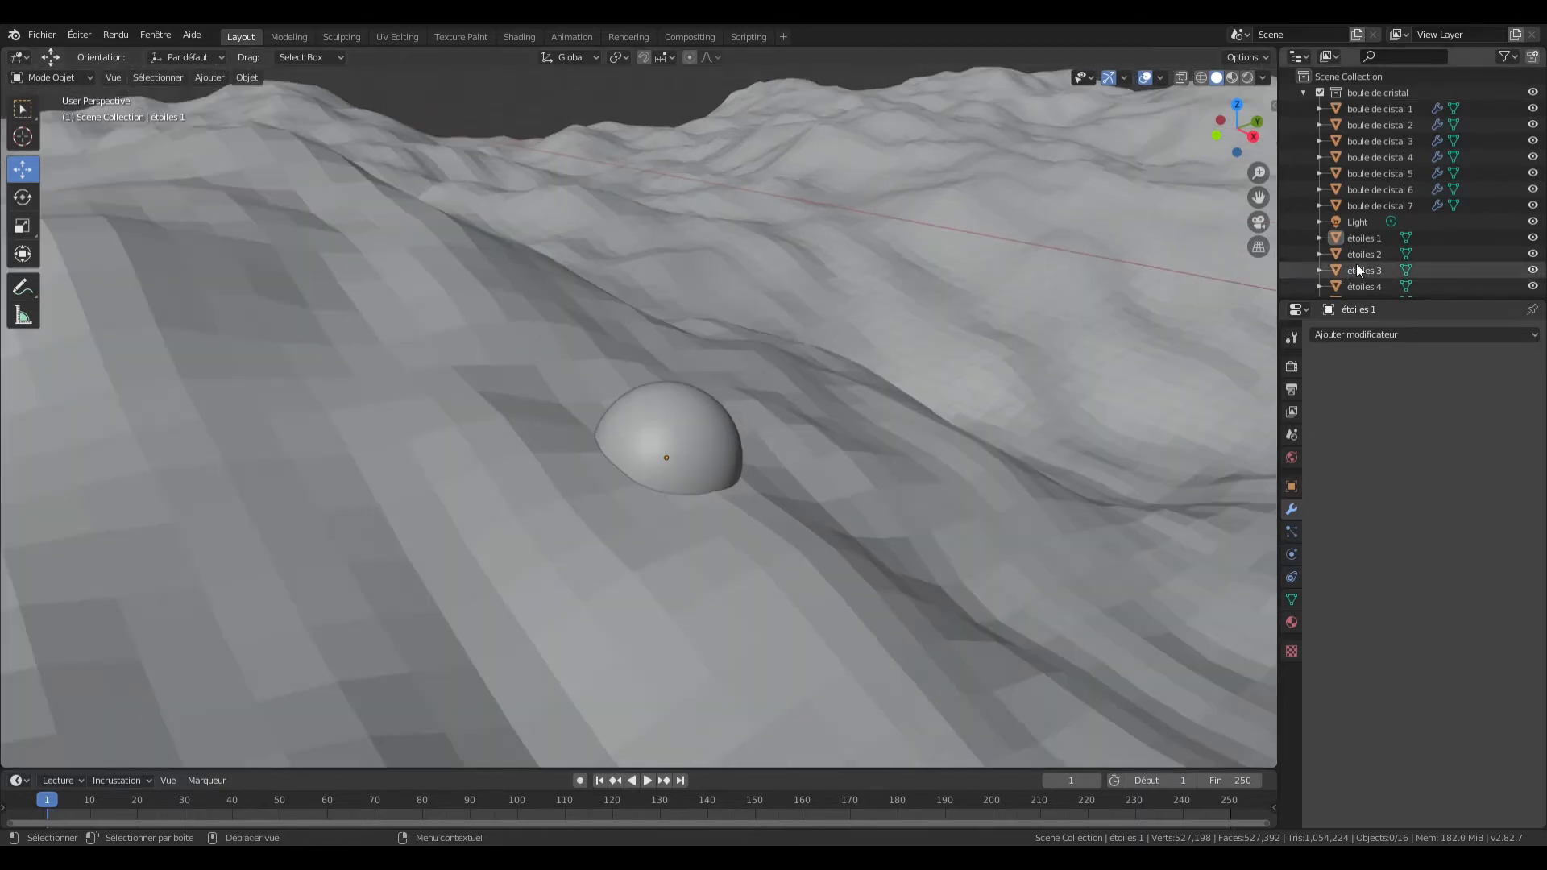
pyautogui.click(1353, 241)
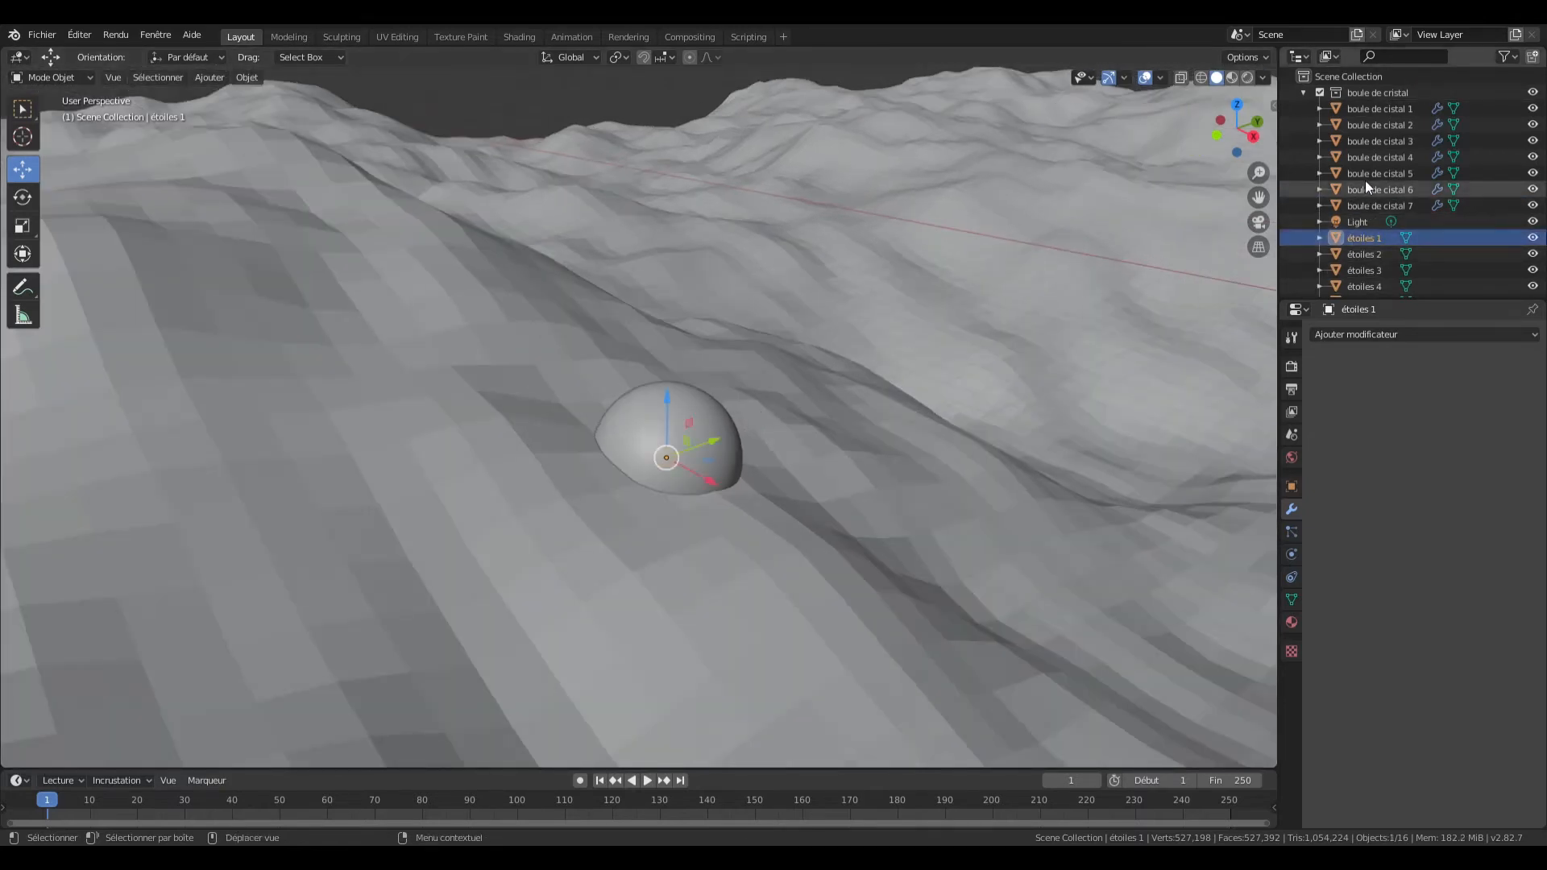
pyautogui.keyDown('ctrl'); pyautogui.click(1360, 109); pyautogui.keyUp('ctrl')
pyautogui.press('g')
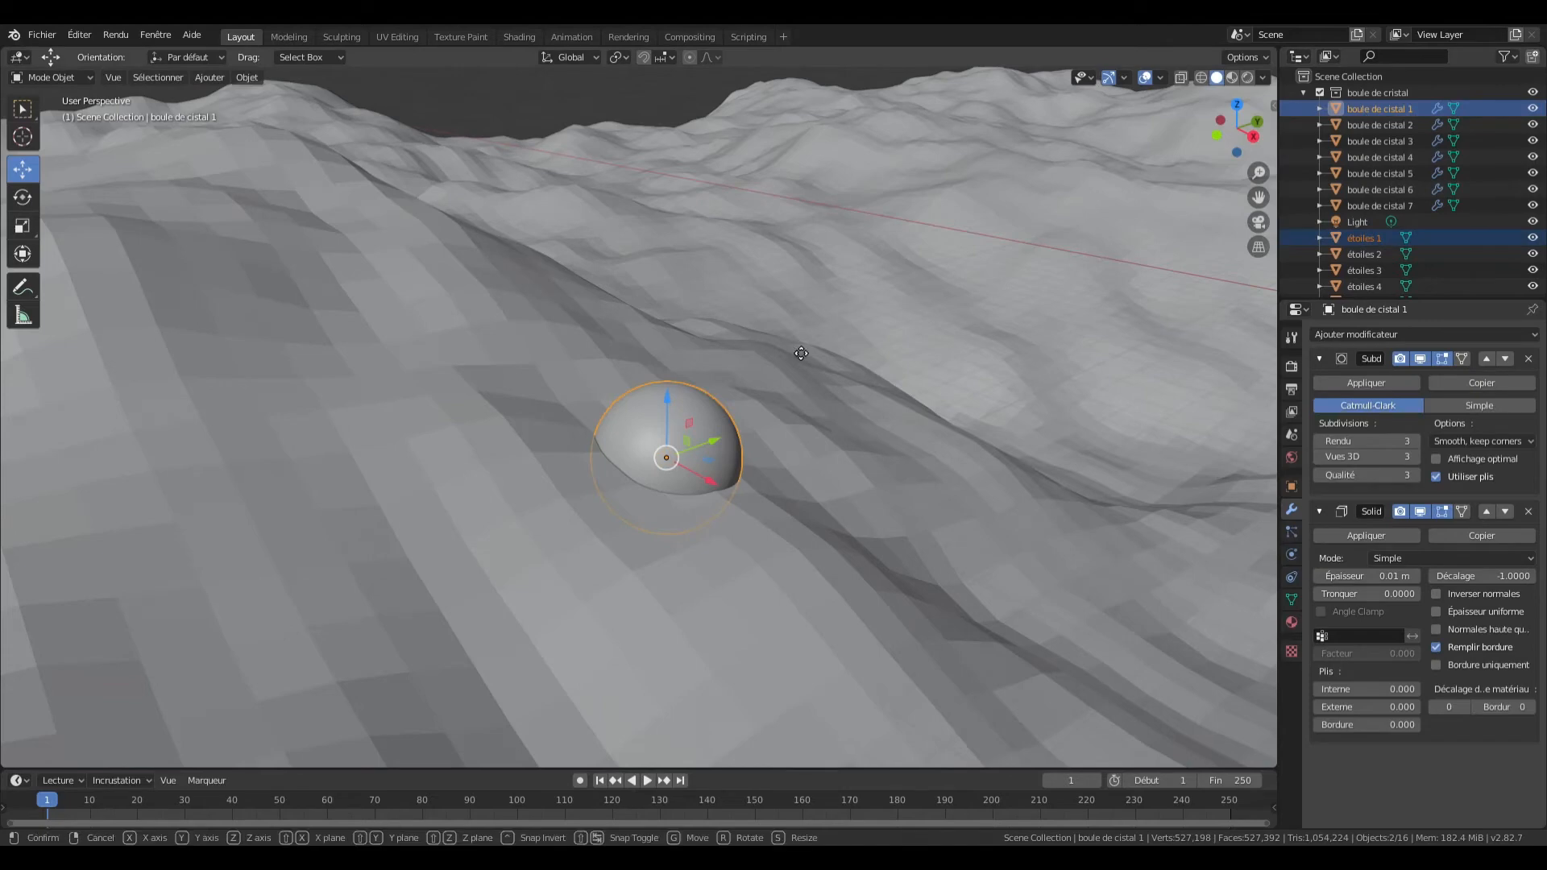
pyautogui.press('z')
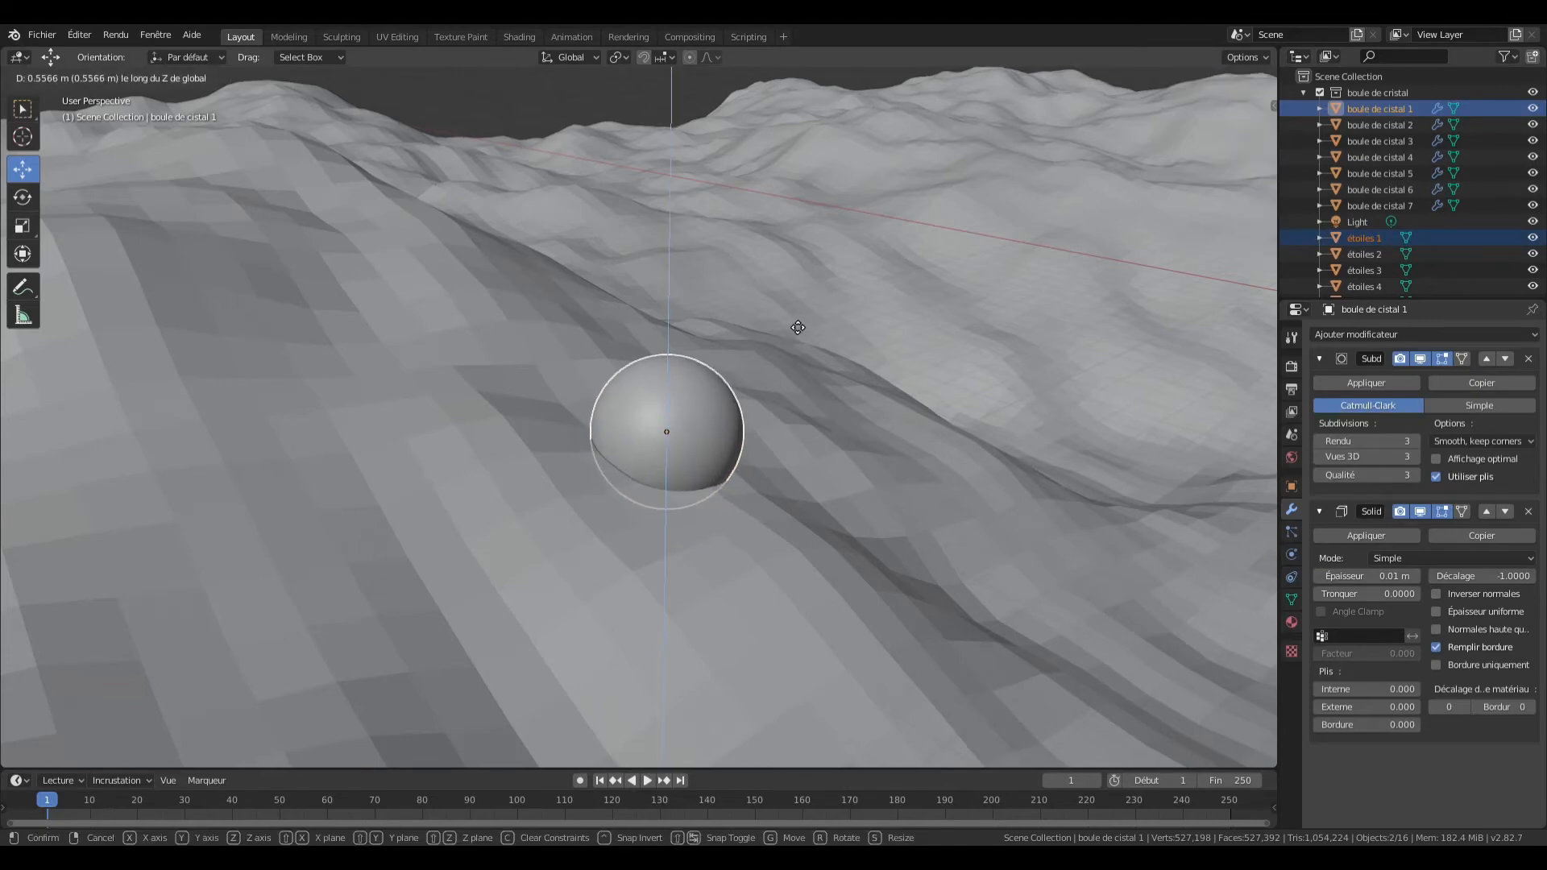
pyautogui.click(796, 327)
pyautogui.click(649, 118)
# Step: Move boule de cistal 2 and étoiles 2 together horizontally, about 10.5 m in X and -29 m in Y
pyautogui.moveTo(676, 124); pyautogui.dragTo(783, 172, button='middle')
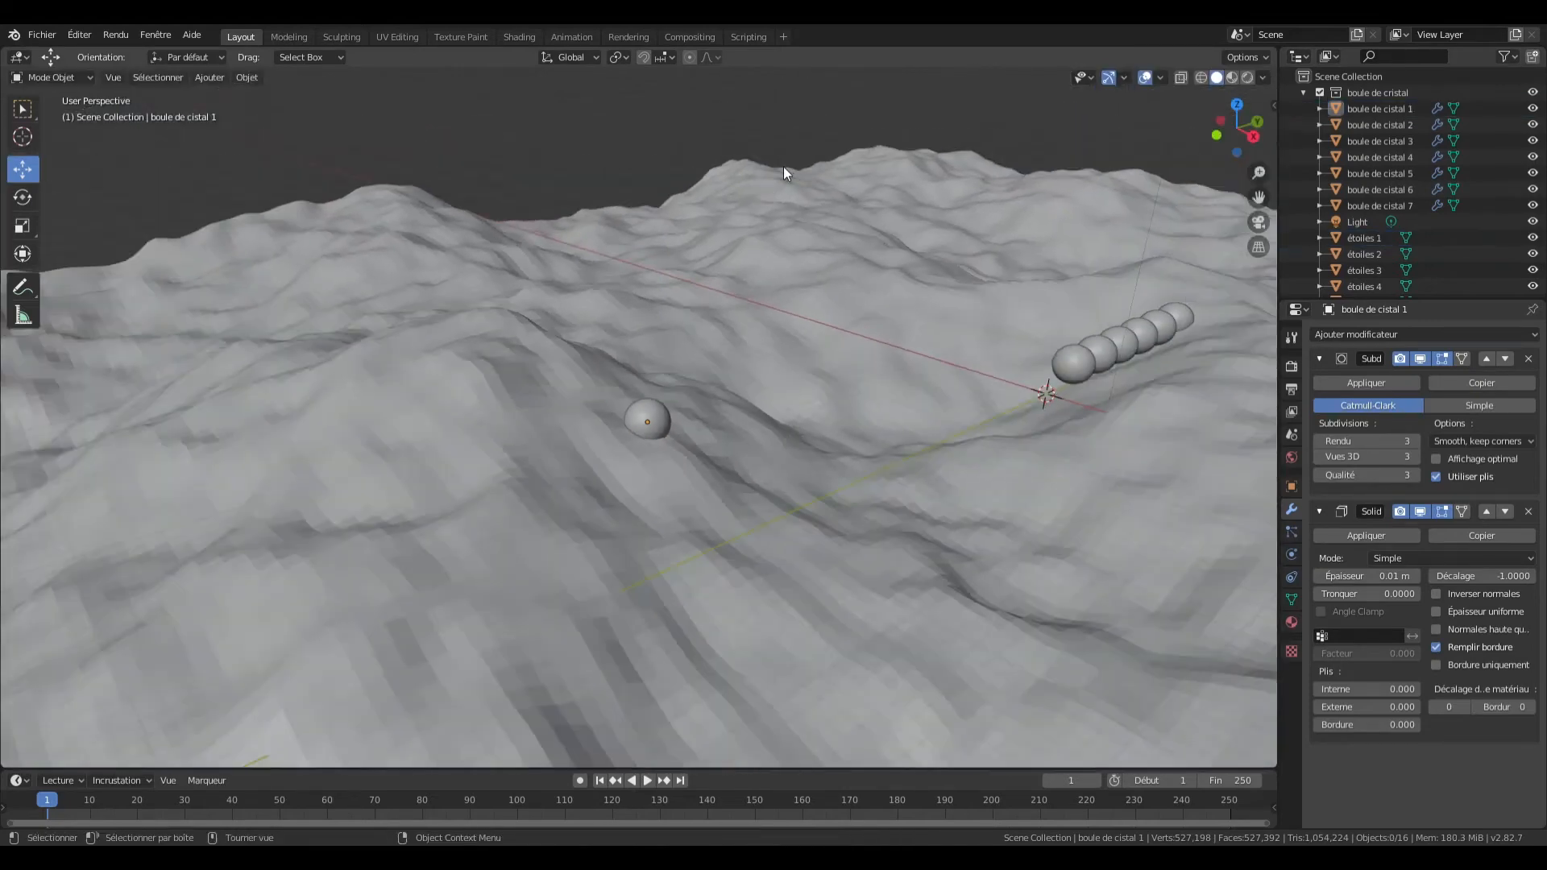
pyautogui.click(1075, 369)
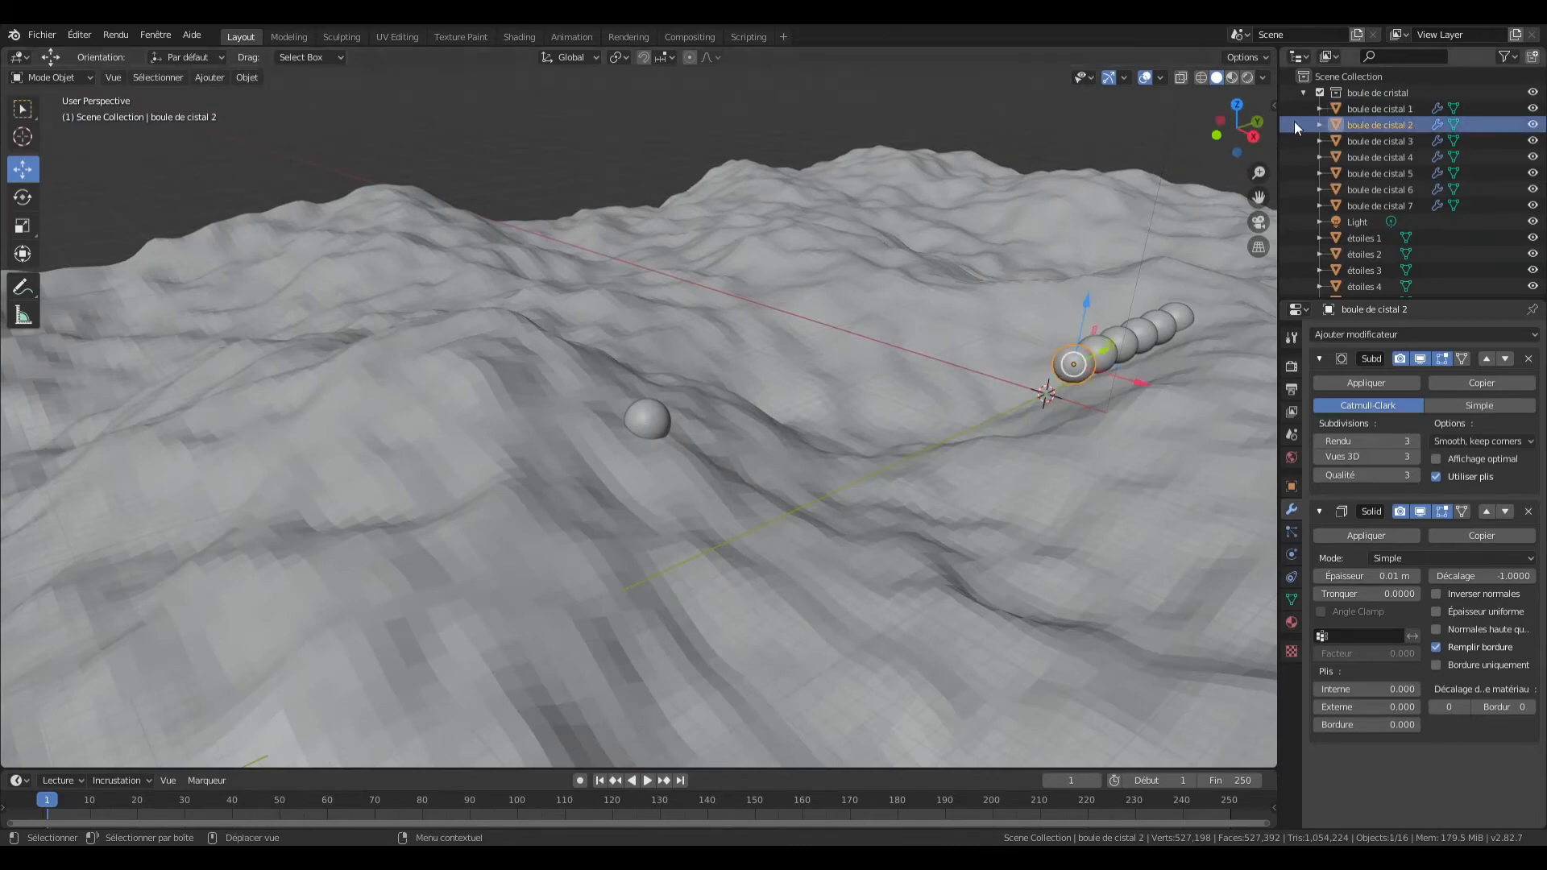
pyautogui.moveTo(1241, 128); pyautogui.dragTo(1232, 125)
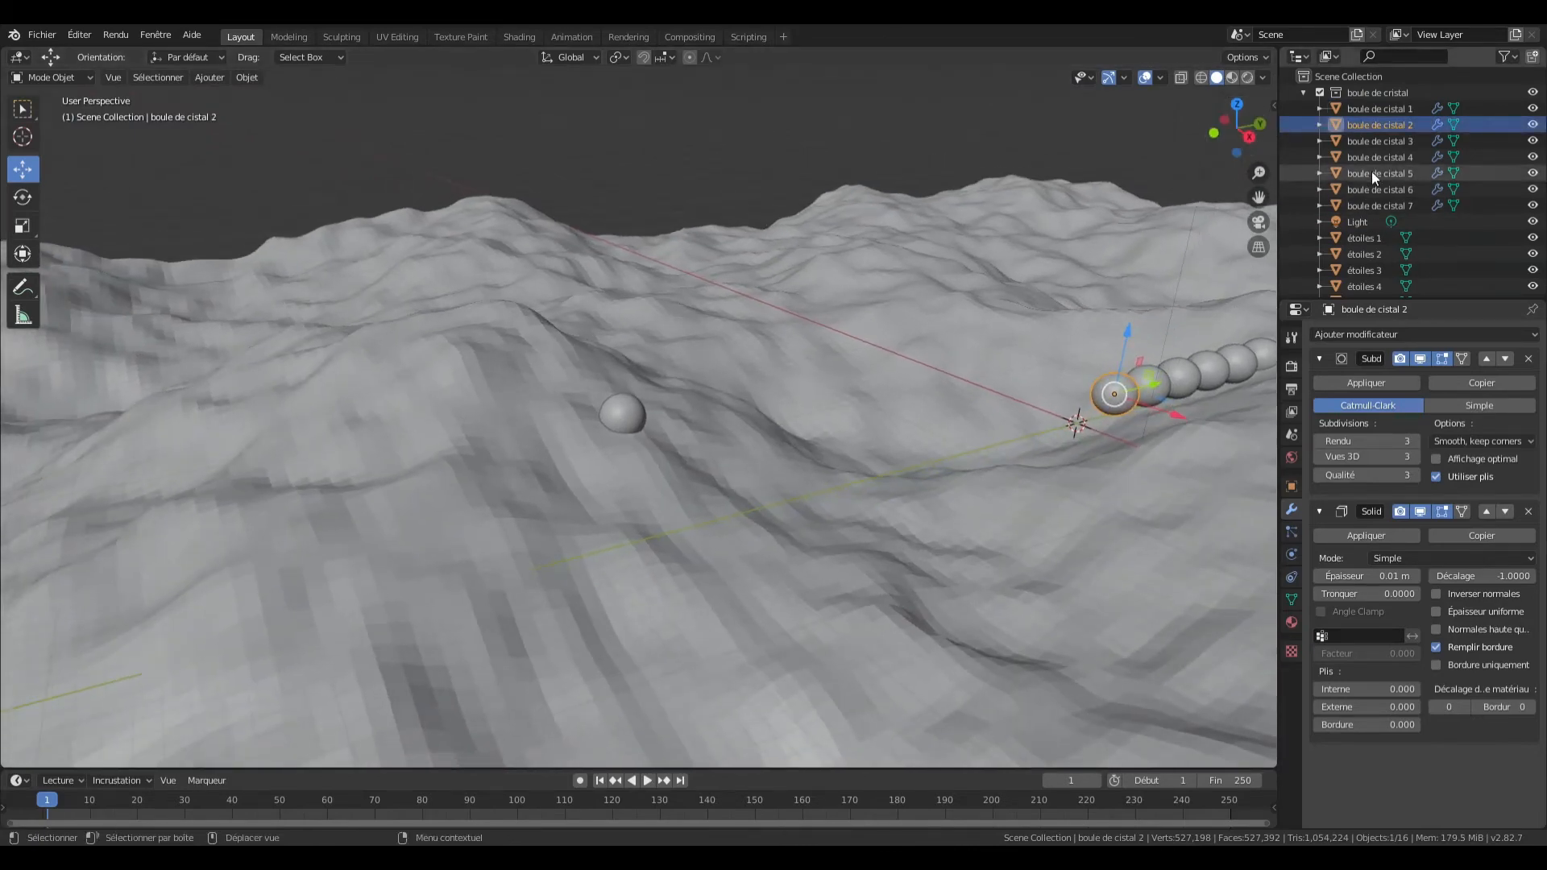
pyautogui.keyDown('ctrl'); pyautogui.click(1366, 253); pyautogui.keyUp('ctrl')
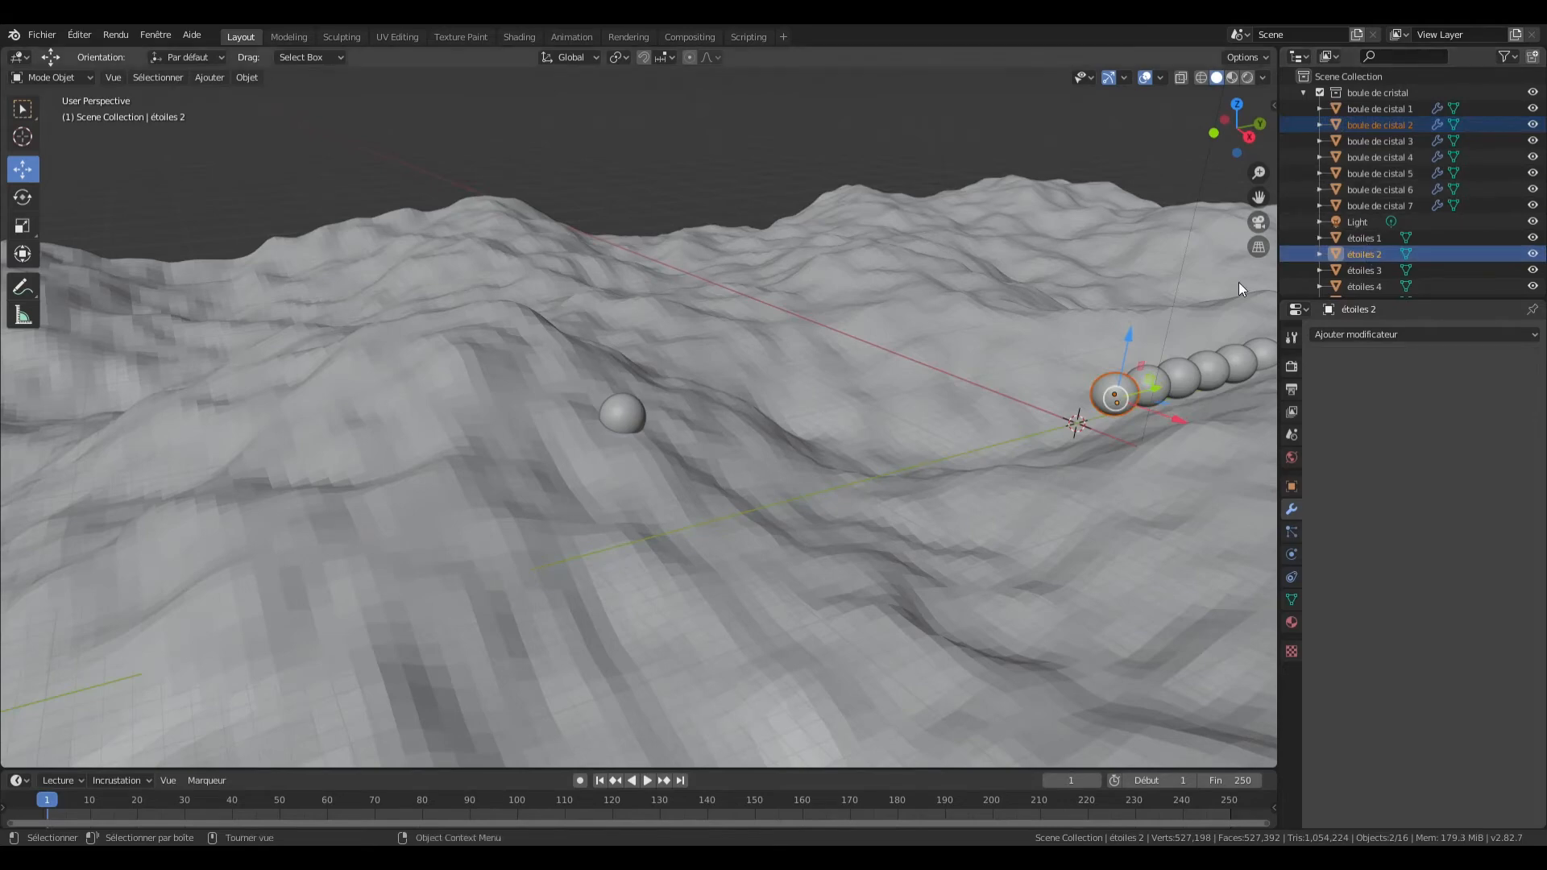
pyautogui.press('g')
pyautogui.hotkey('shift', 'z')
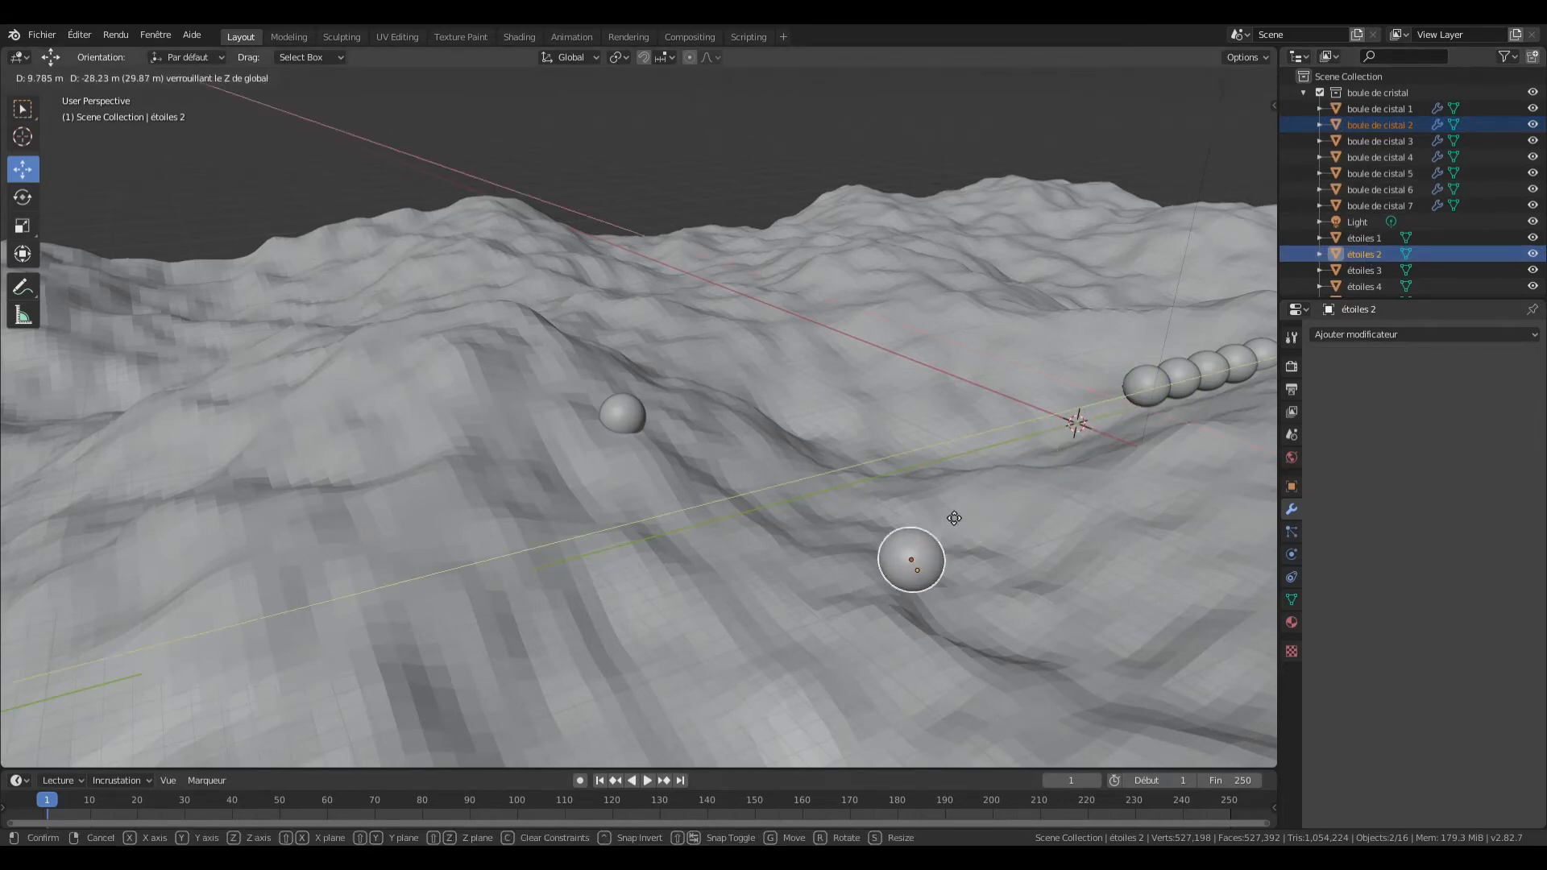
pyautogui.click(954, 528)
# Step: Shift the second crystal ball and its star horizontally by about -23.7 m in X and 18.3 m in Y
pyautogui.moveTo(1229, 121); pyautogui.dragTo(1222, 160)
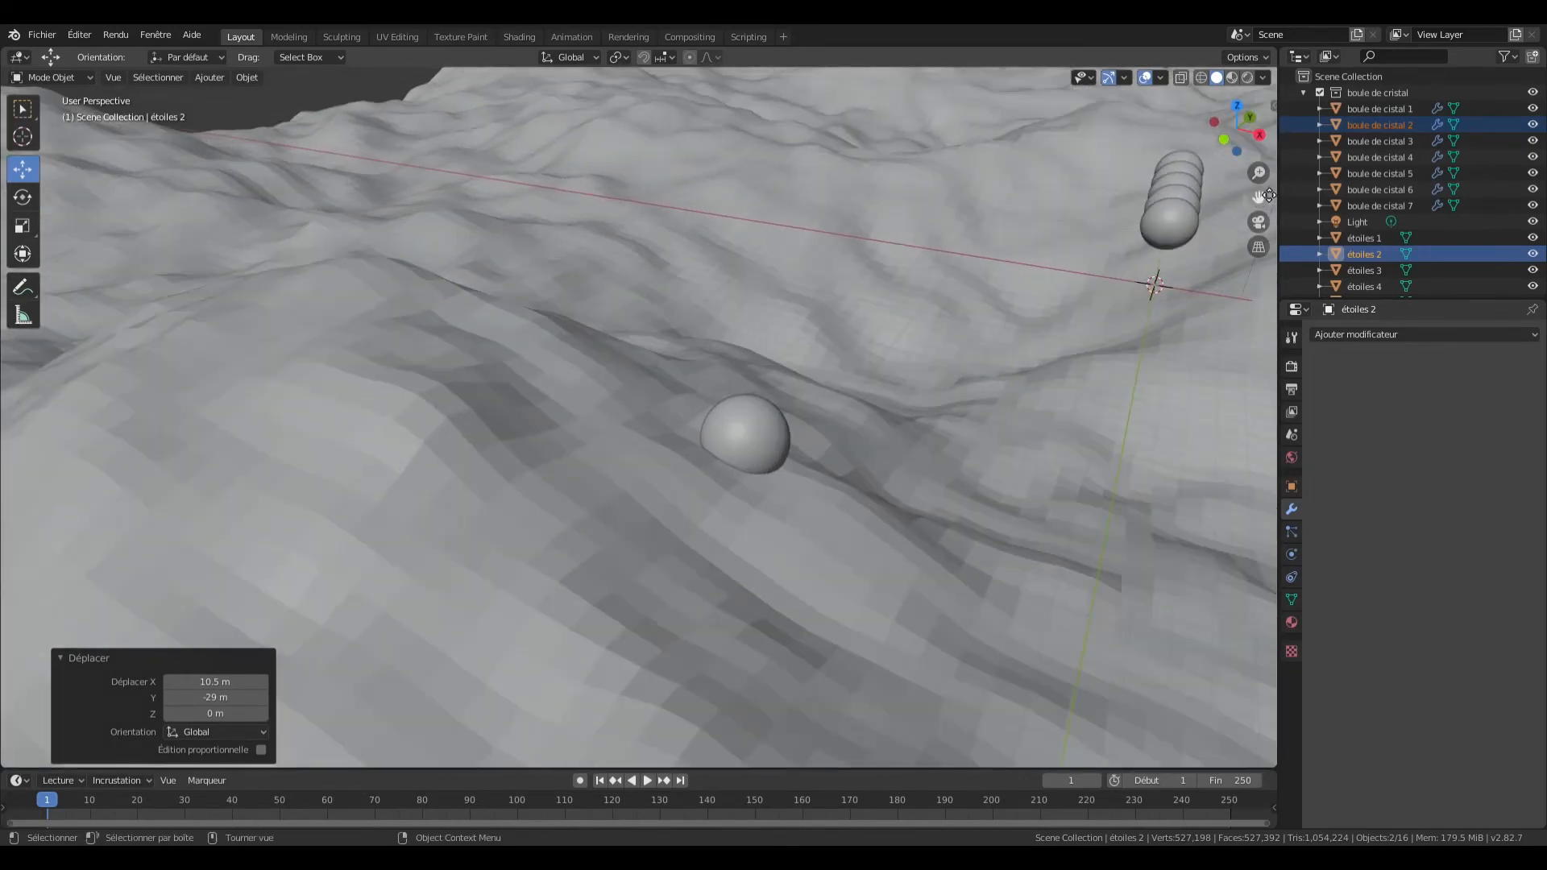
pyautogui.moveTo(1269, 195); pyautogui.dragTo(1201, 29)
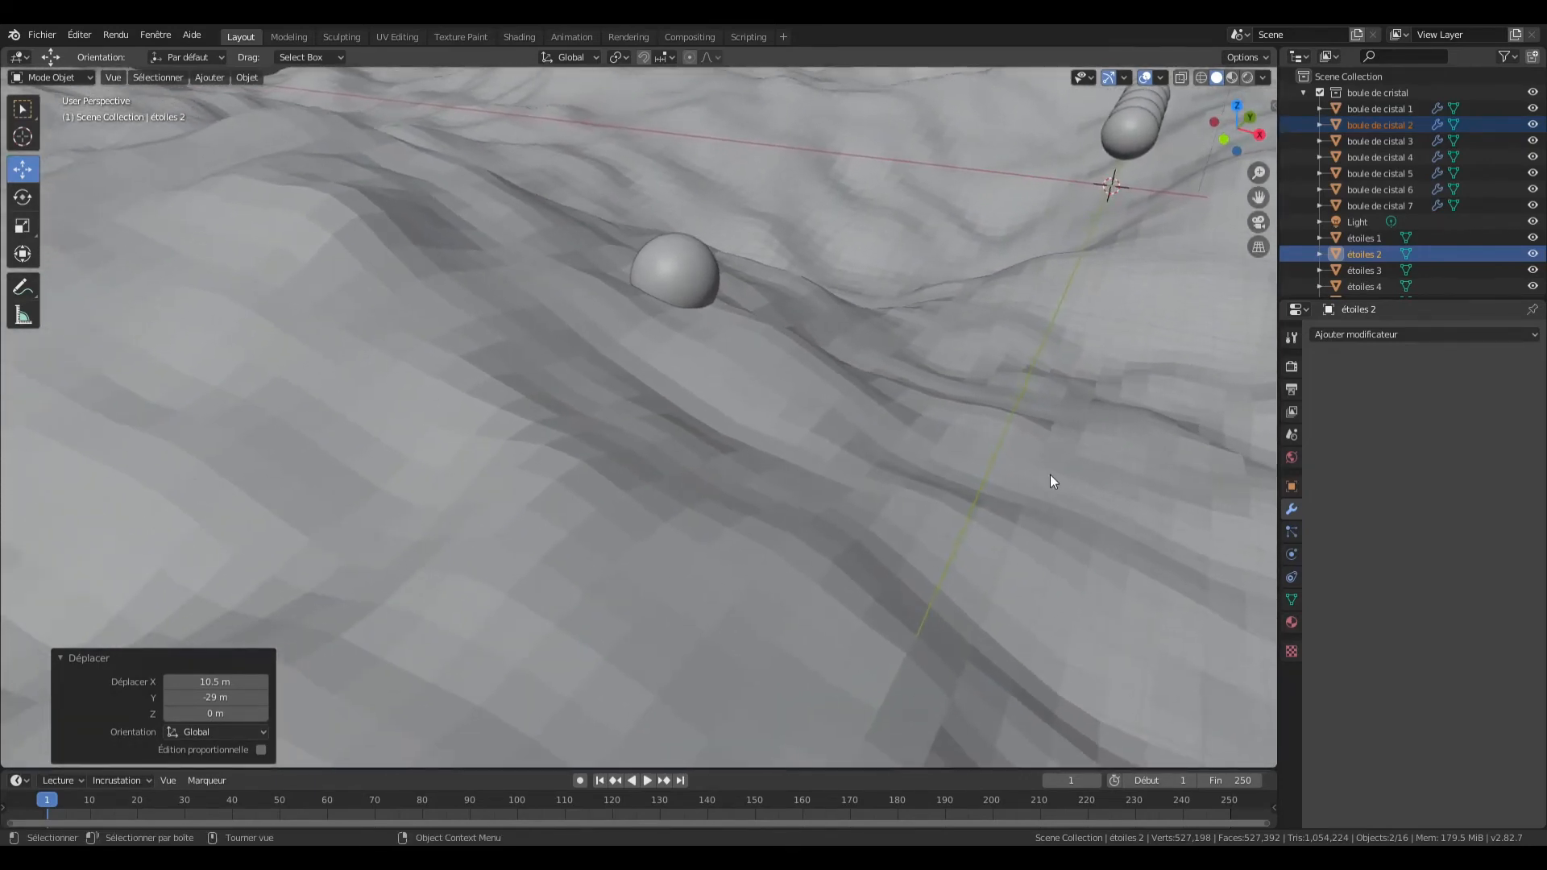
pyautogui.press('g')
pyautogui.hotkey('shift', 'z')
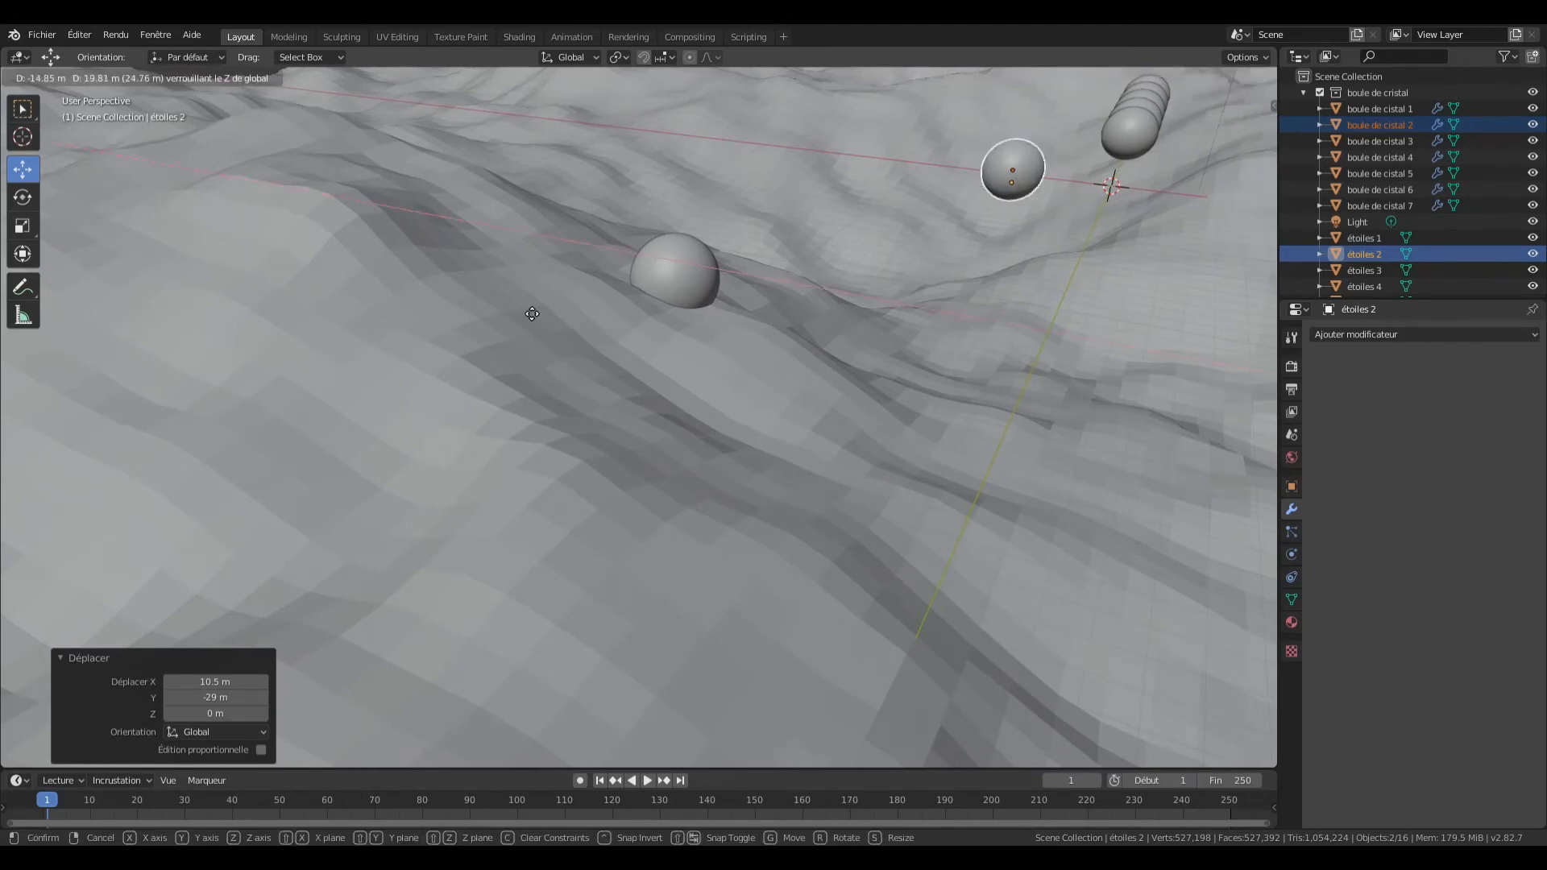
pyautogui.click(363, 294)
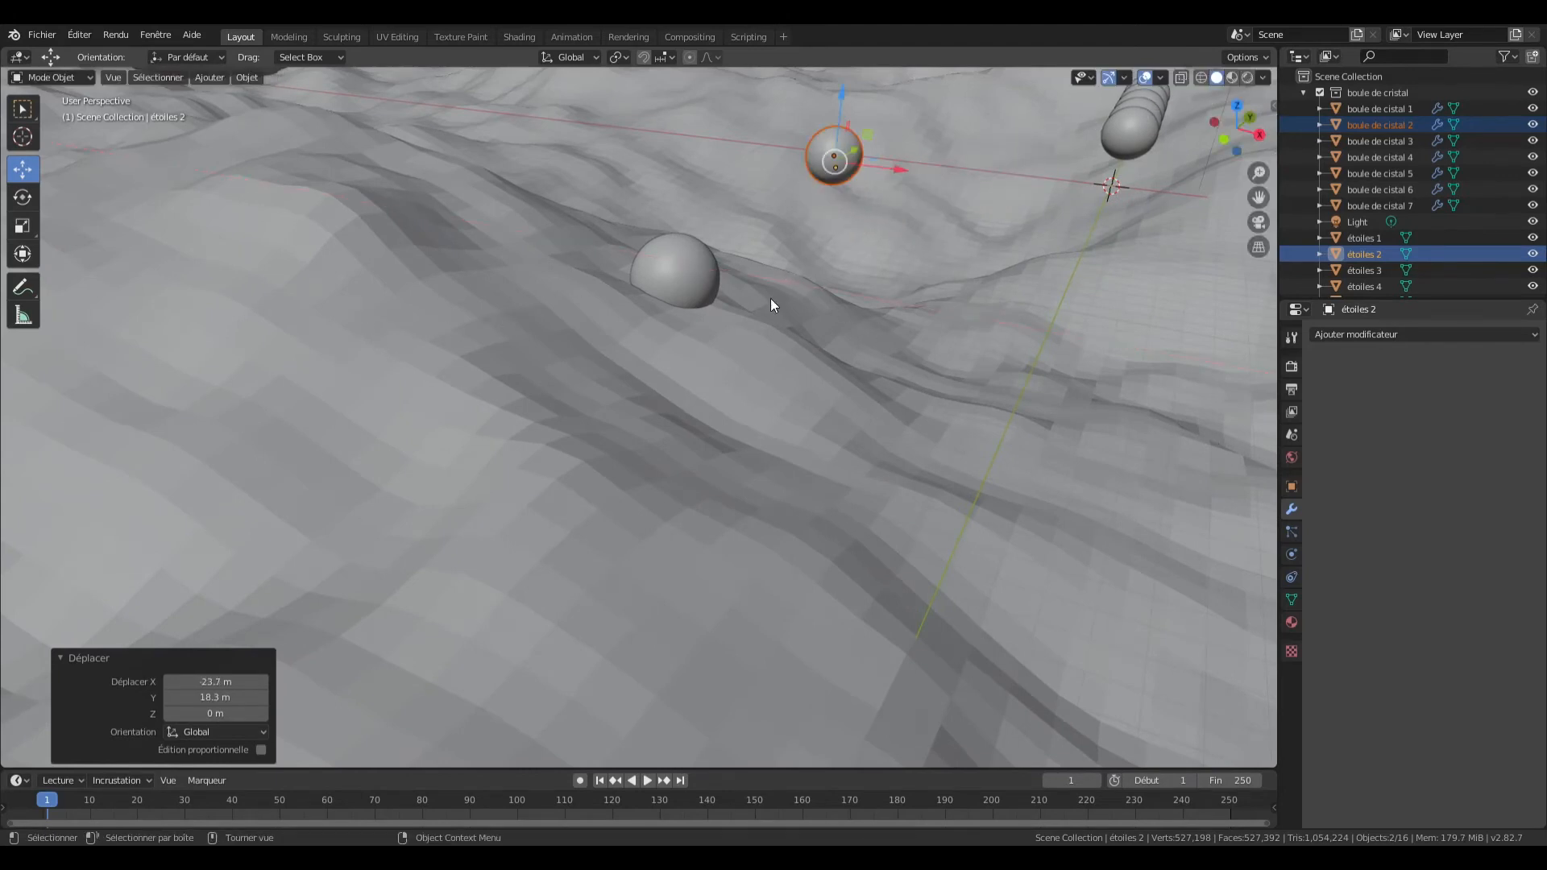
# Step: Lower the second crystal ball and its star along Z by about 6.87 m onto the sand
pyautogui.press('g')
pyautogui.press('z')
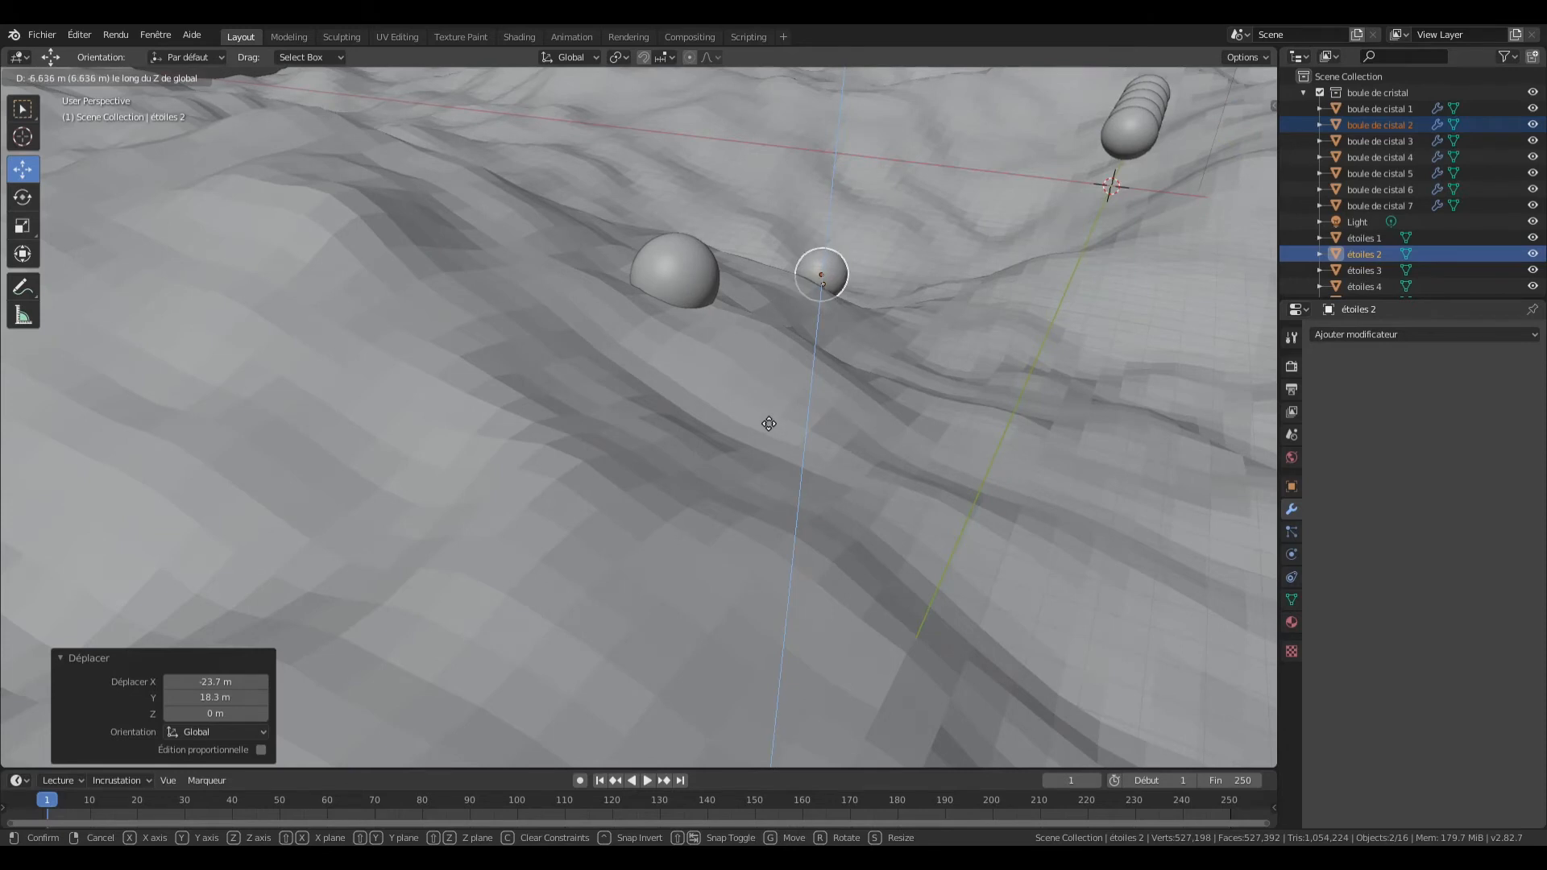
pyautogui.click(771, 429)
pyautogui.scroll(1, 866, 359)
pyautogui.moveTo(1259, 198); pyautogui.dragTo(1168, 244)
pyautogui.scroll(2, 1090, 299)
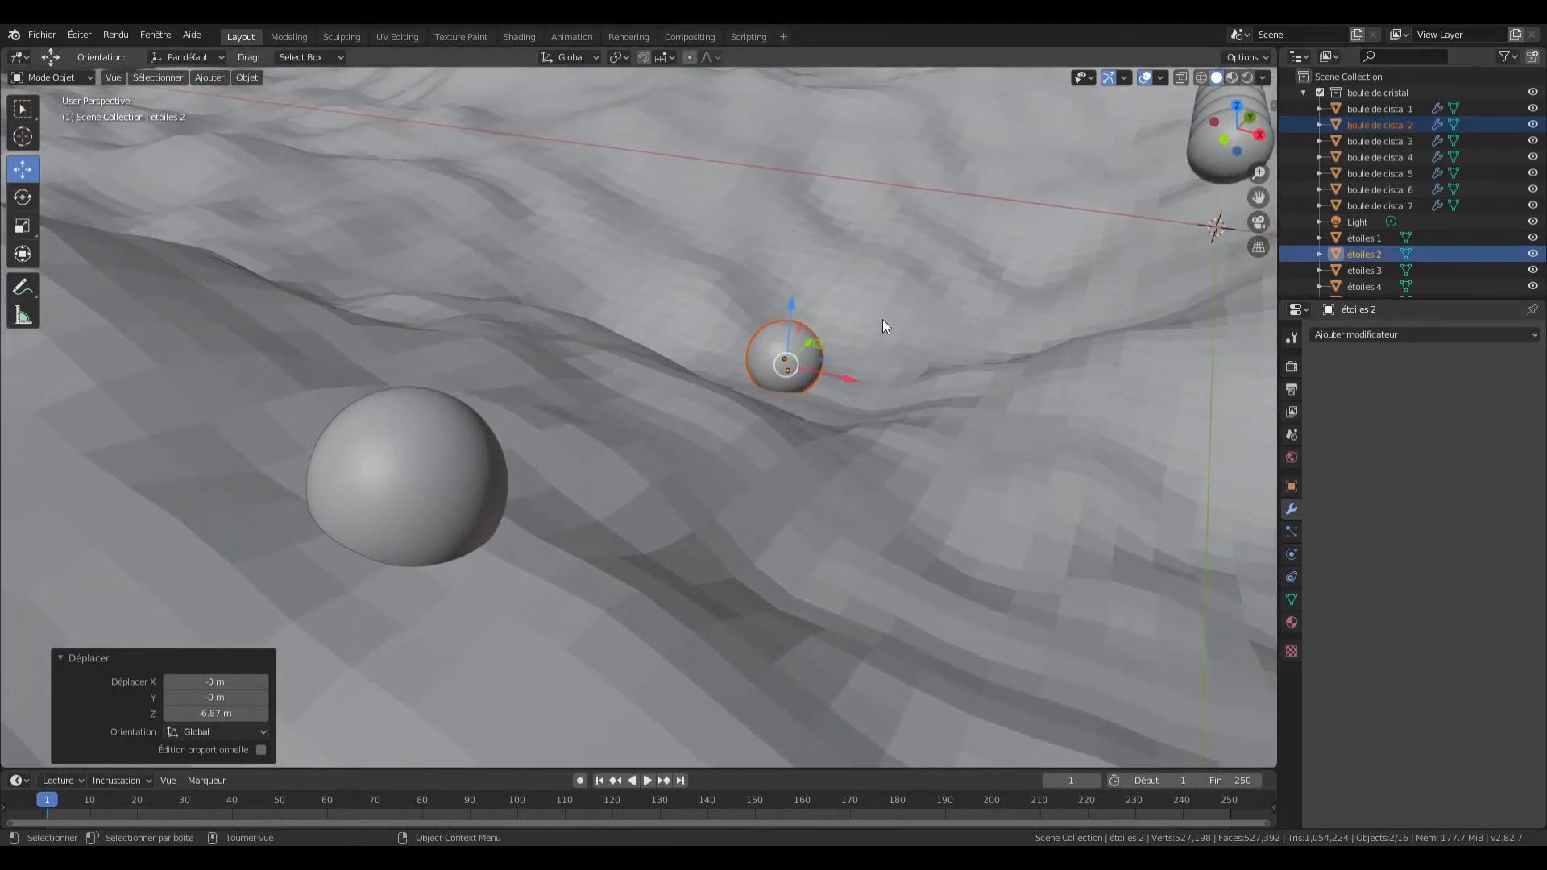
# Step: Lower boule de cistal 2 and étoiles 2 together along Z by about 0.41 m into the sand
pyautogui.press('g')
pyautogui.press('z')
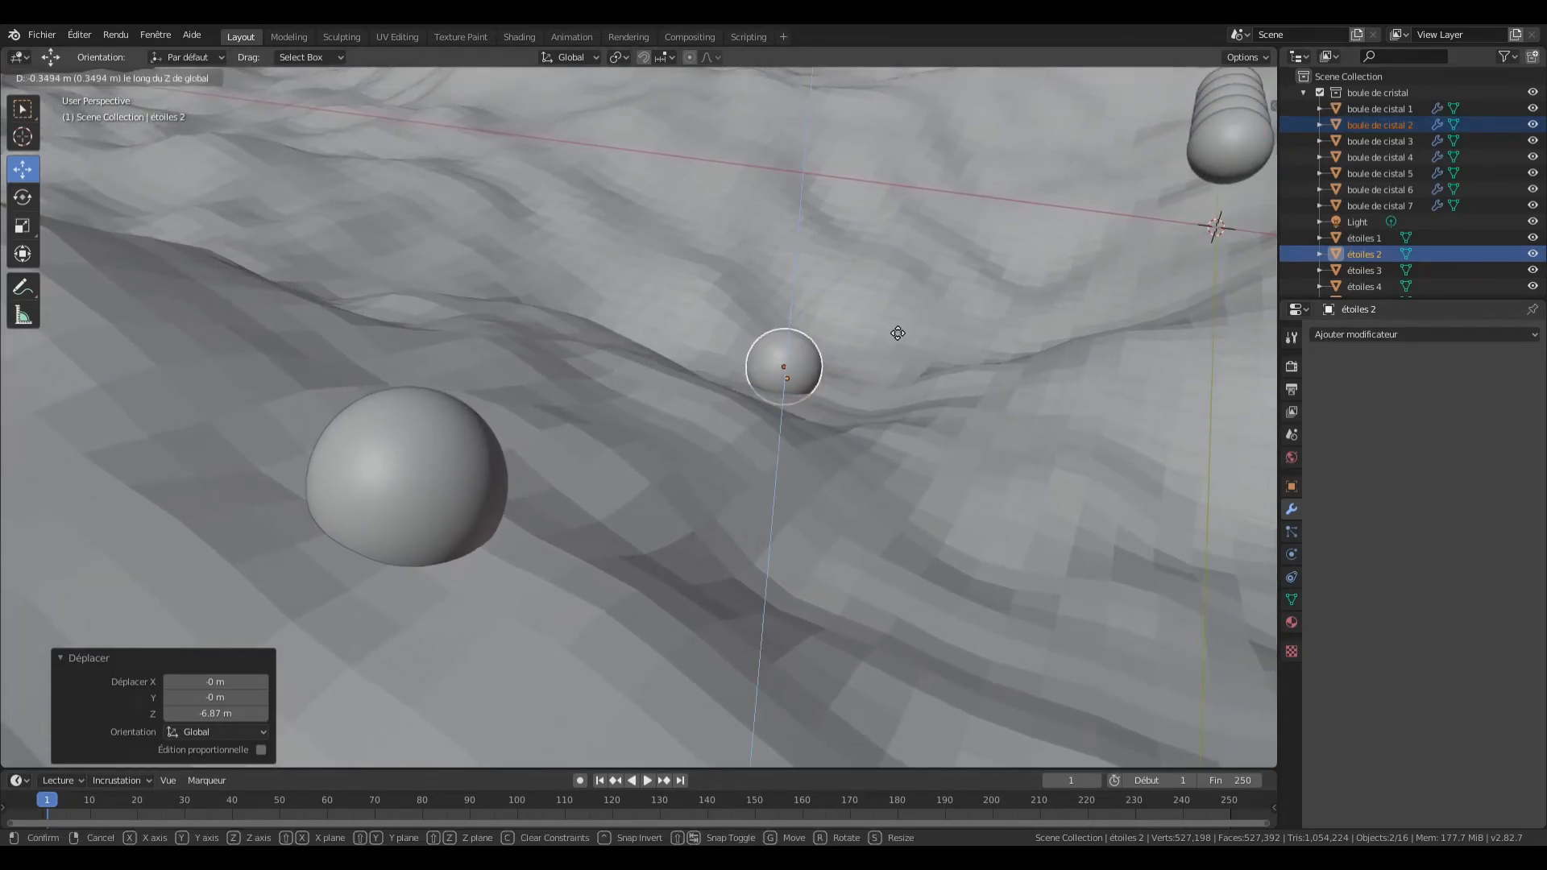
pyautogui.click(894, 329)
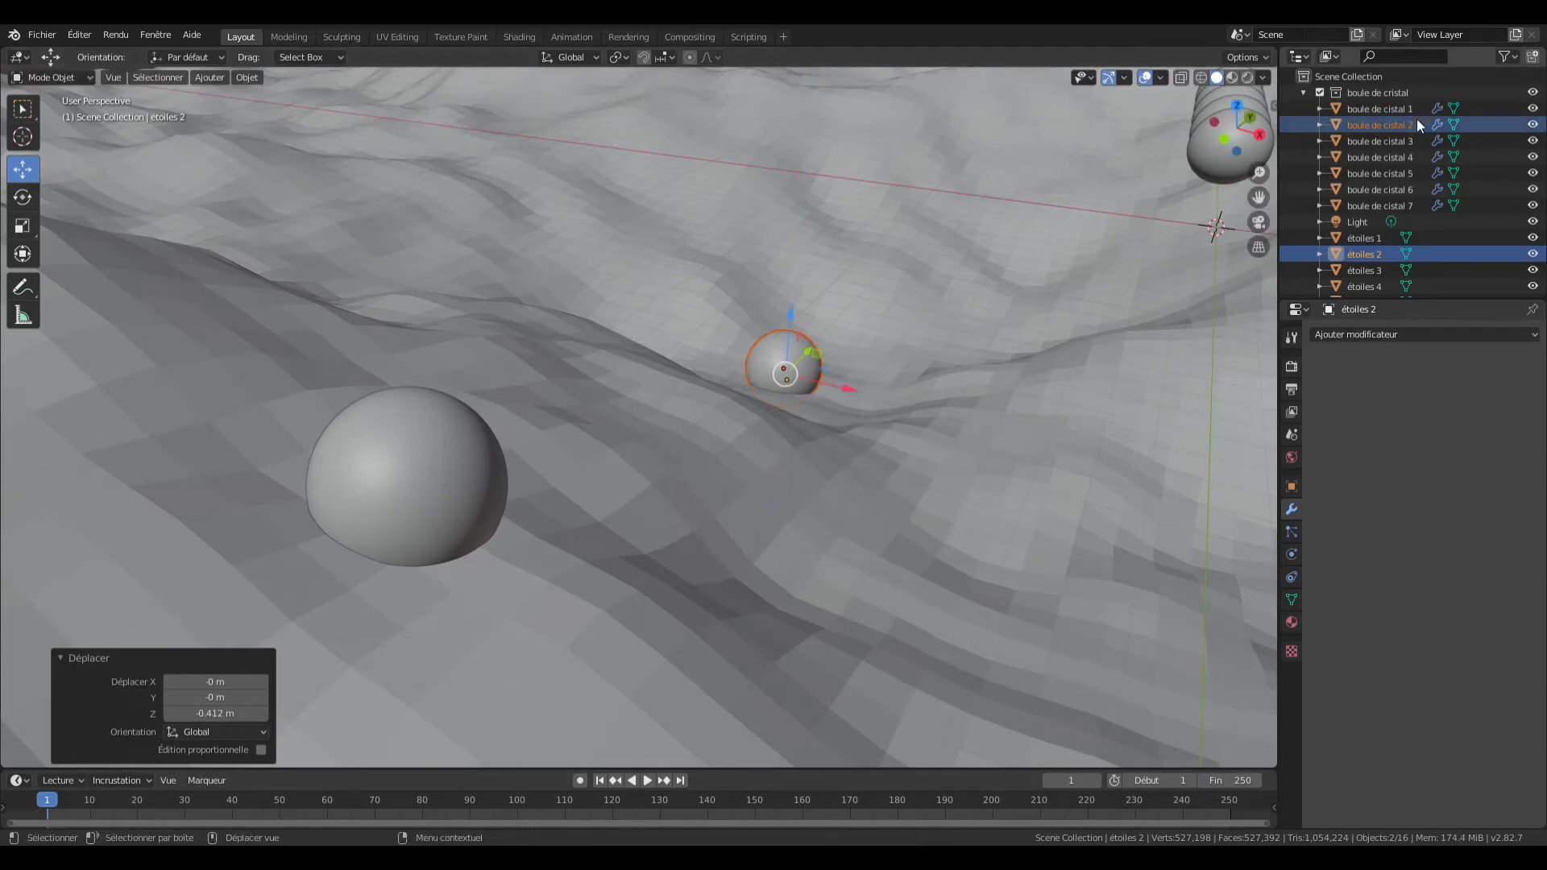
# Step: Move boule de cistal 3 and étoiles 3 together freely, about -18.5 m in X, -12.1 m in Y and -2.15 m in Z
pyautogui.click(1380, 141)
pyautogui.keyDown('shift'); pyautogui.click(1362, 266); pyautogui.keyUp('shift')
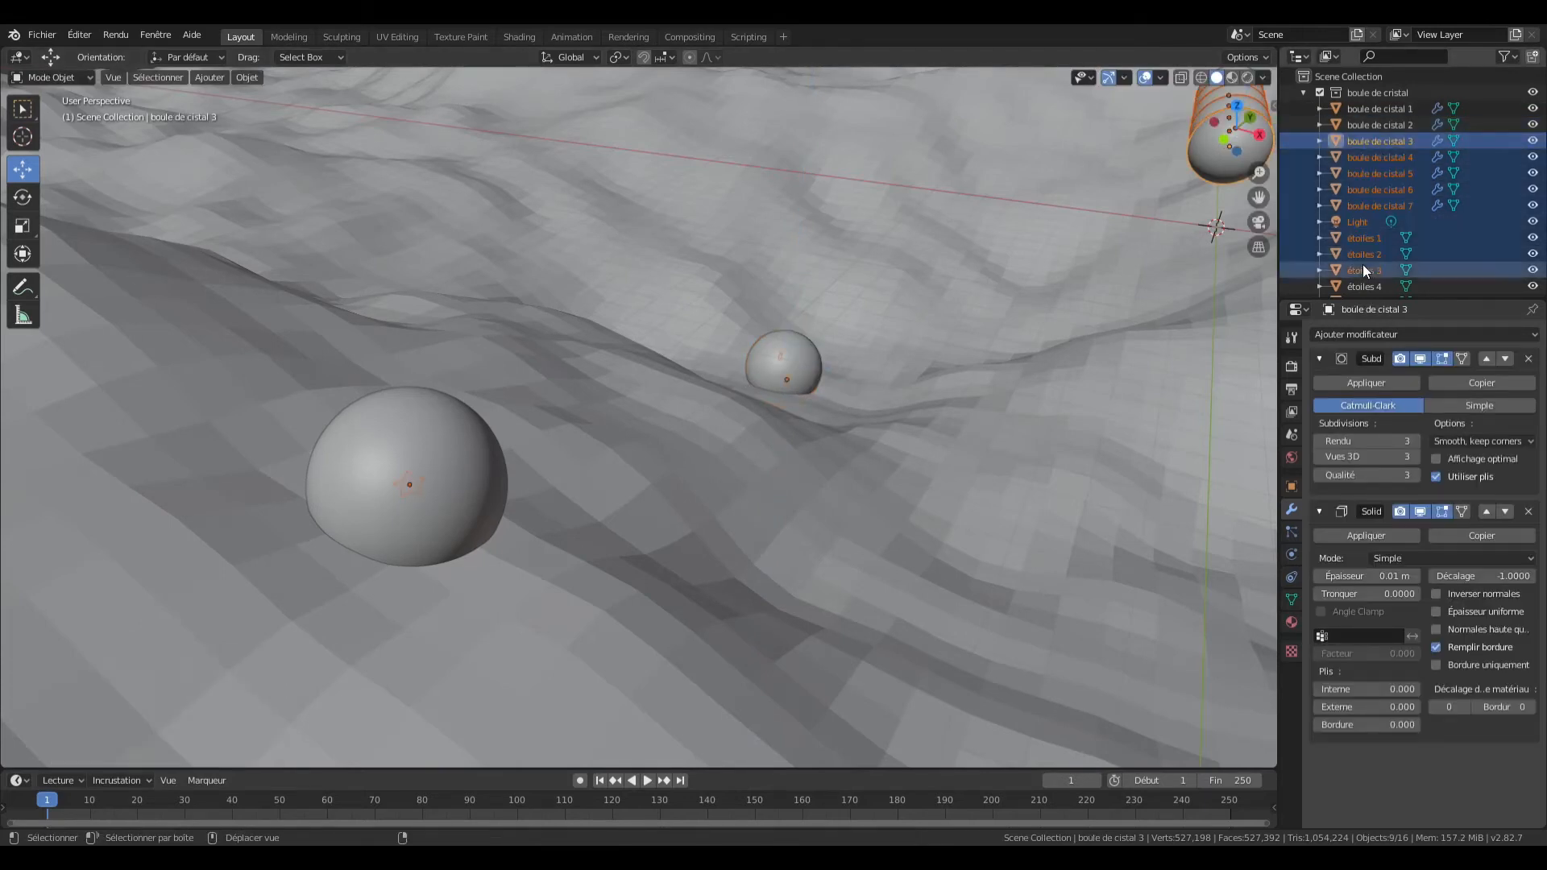
pyautogui.click(1349, 254)
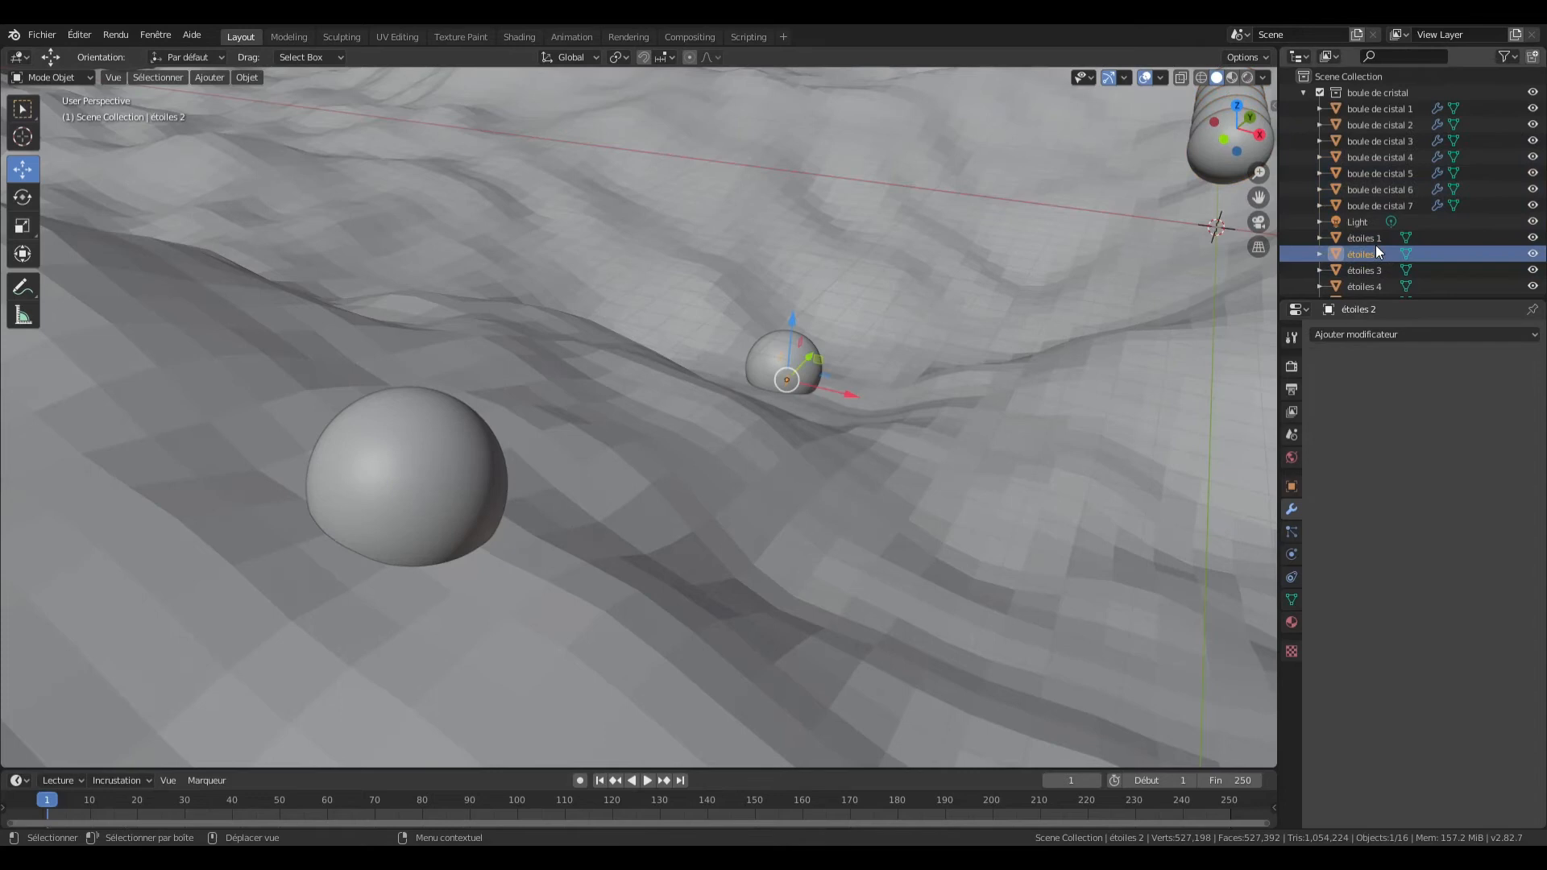
pyautogui.keyDown('ctrl'); pyautogui.click(1366, 142); pyautogui.keyUp('ctrl')
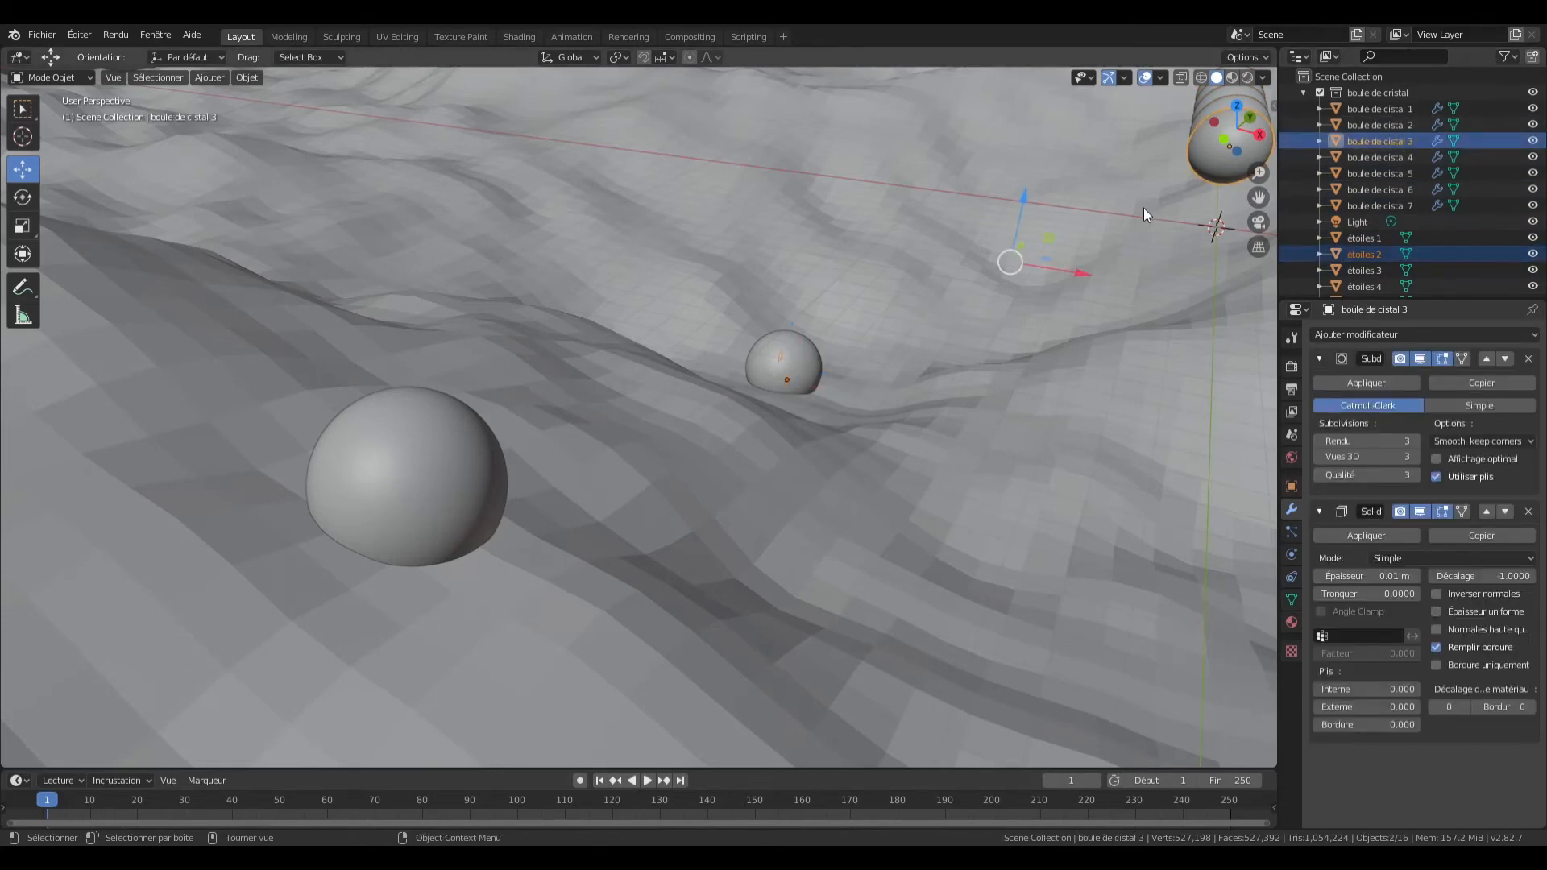
pyautogui.click(1370, 270)
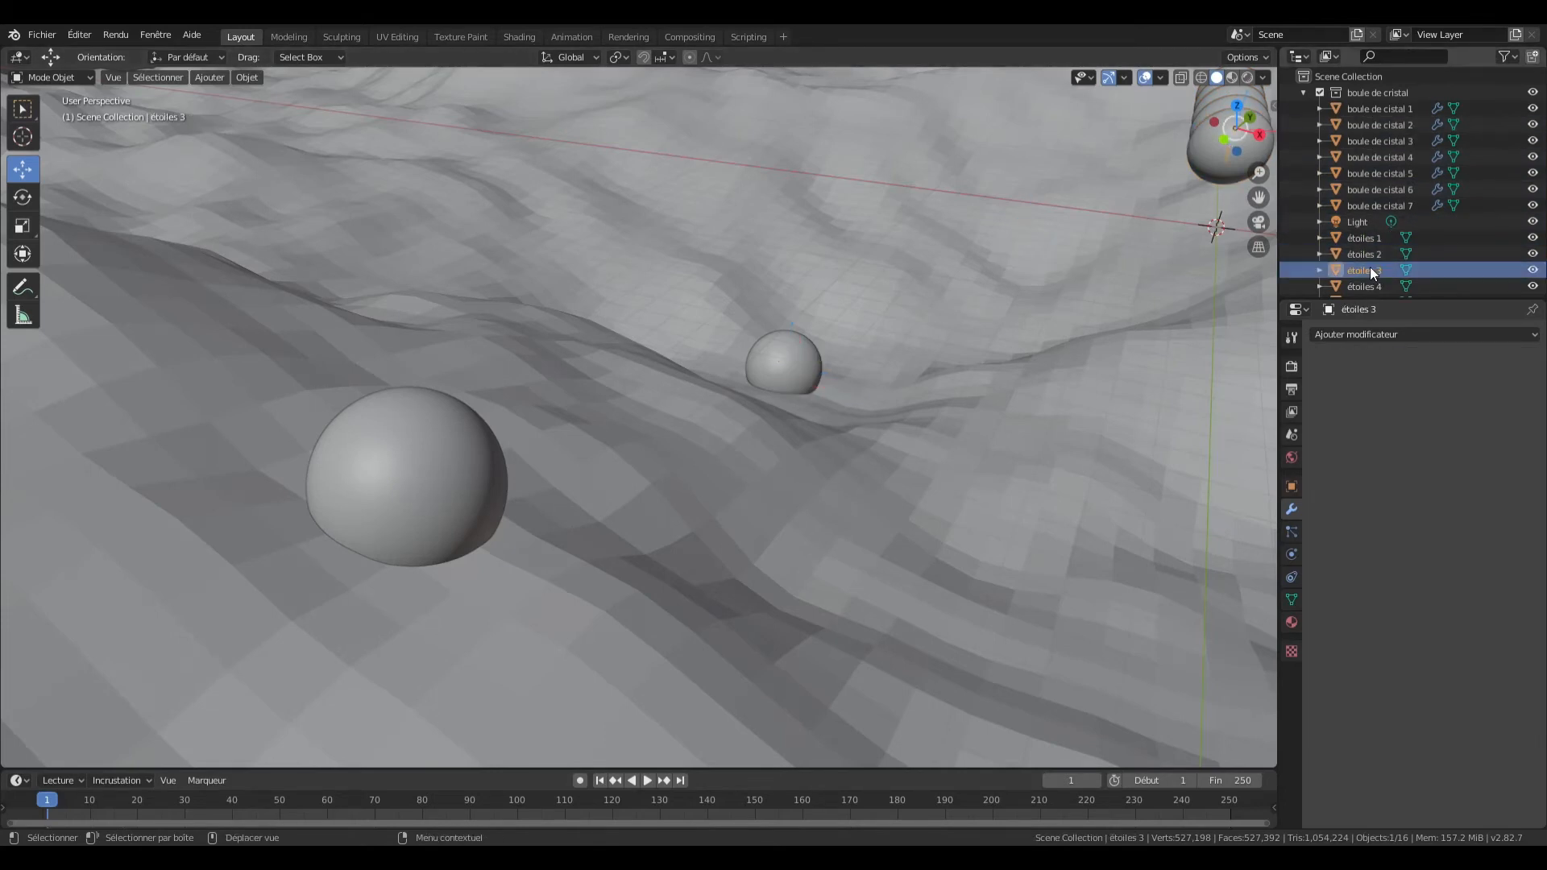
pyautogui.keyDown('ctrl'); pyautogui.click(1368, 142); pyautogui.keyUp('ctrl')
pyautogui.press('g')
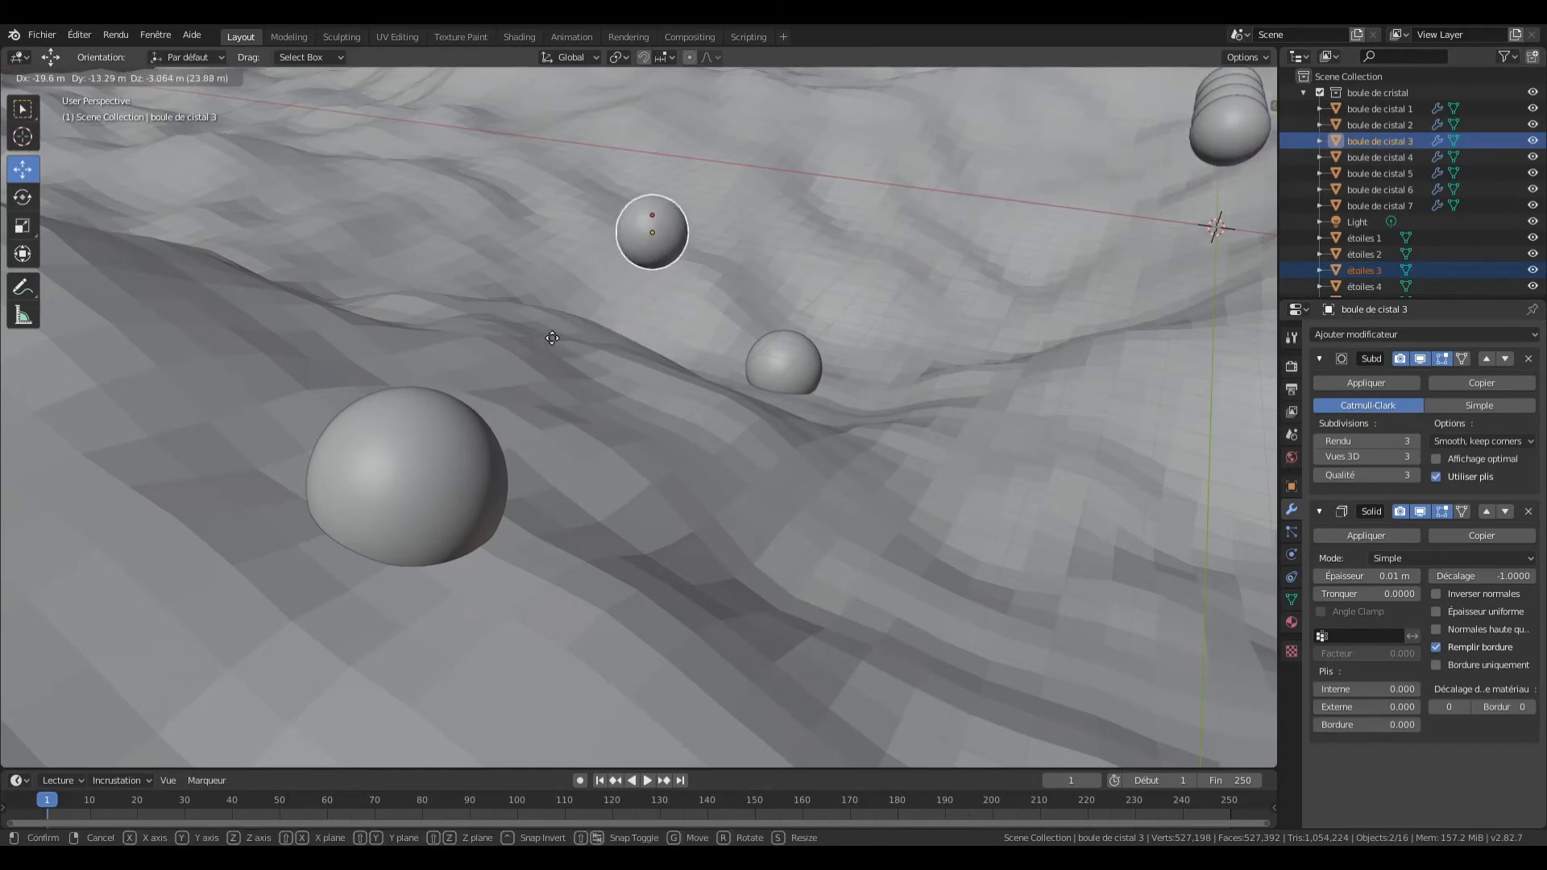
pyautogui.click(634, 306)
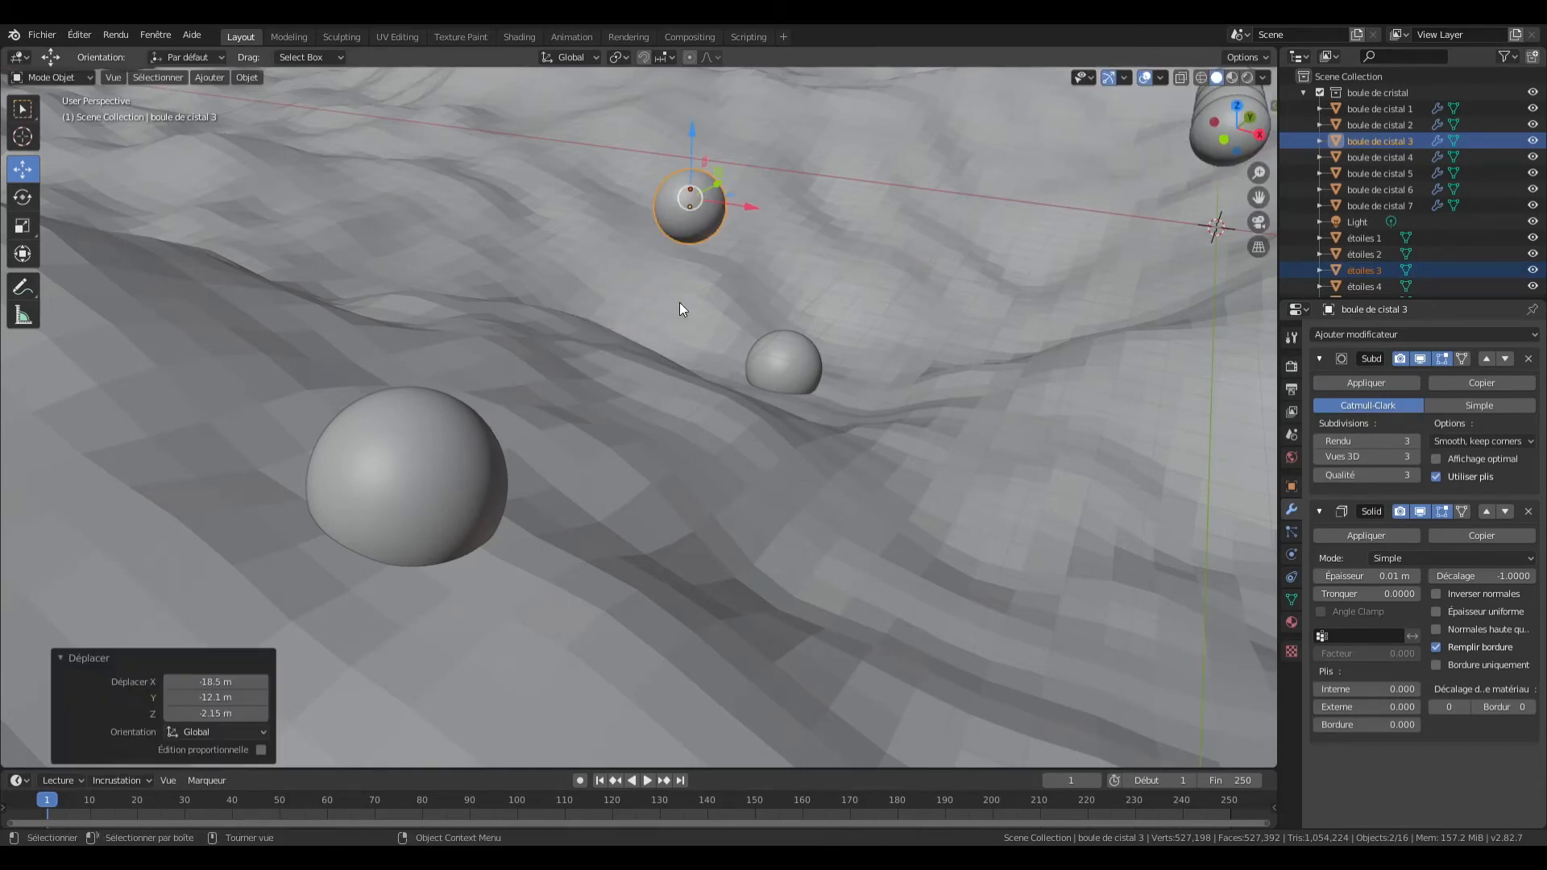
# Step: Shift the third crystal ball and its star about 13.1 m along Y and lower them about 1.2 m along Z
pyautogui.press('g')
pyautogui.press('y')
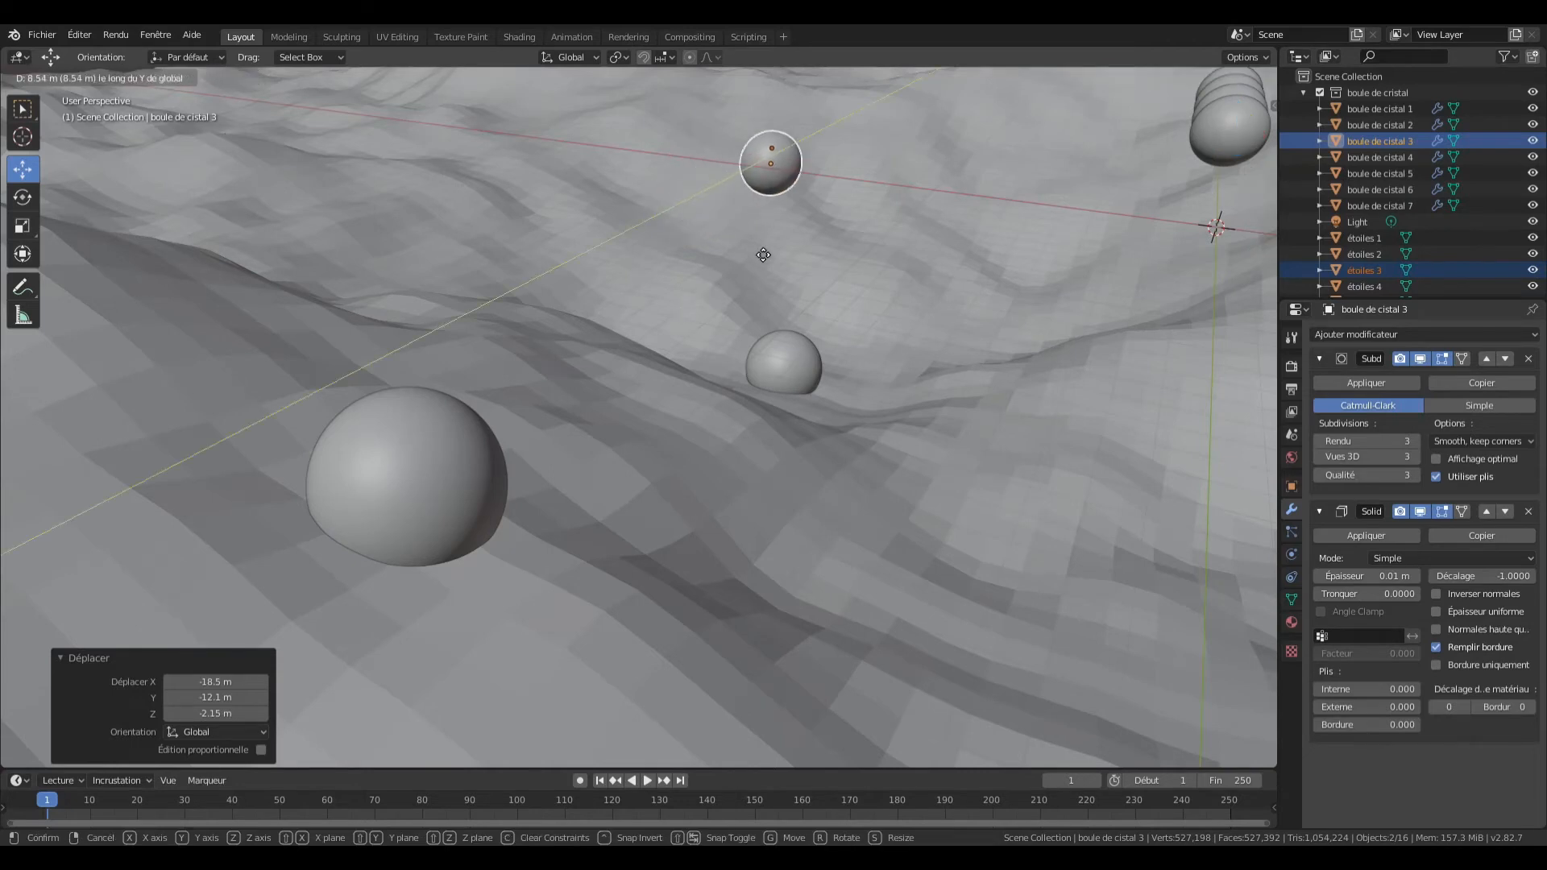
pyautogui.click(790, 230)
pyautogui.press('g')
pyautogui.press('z')
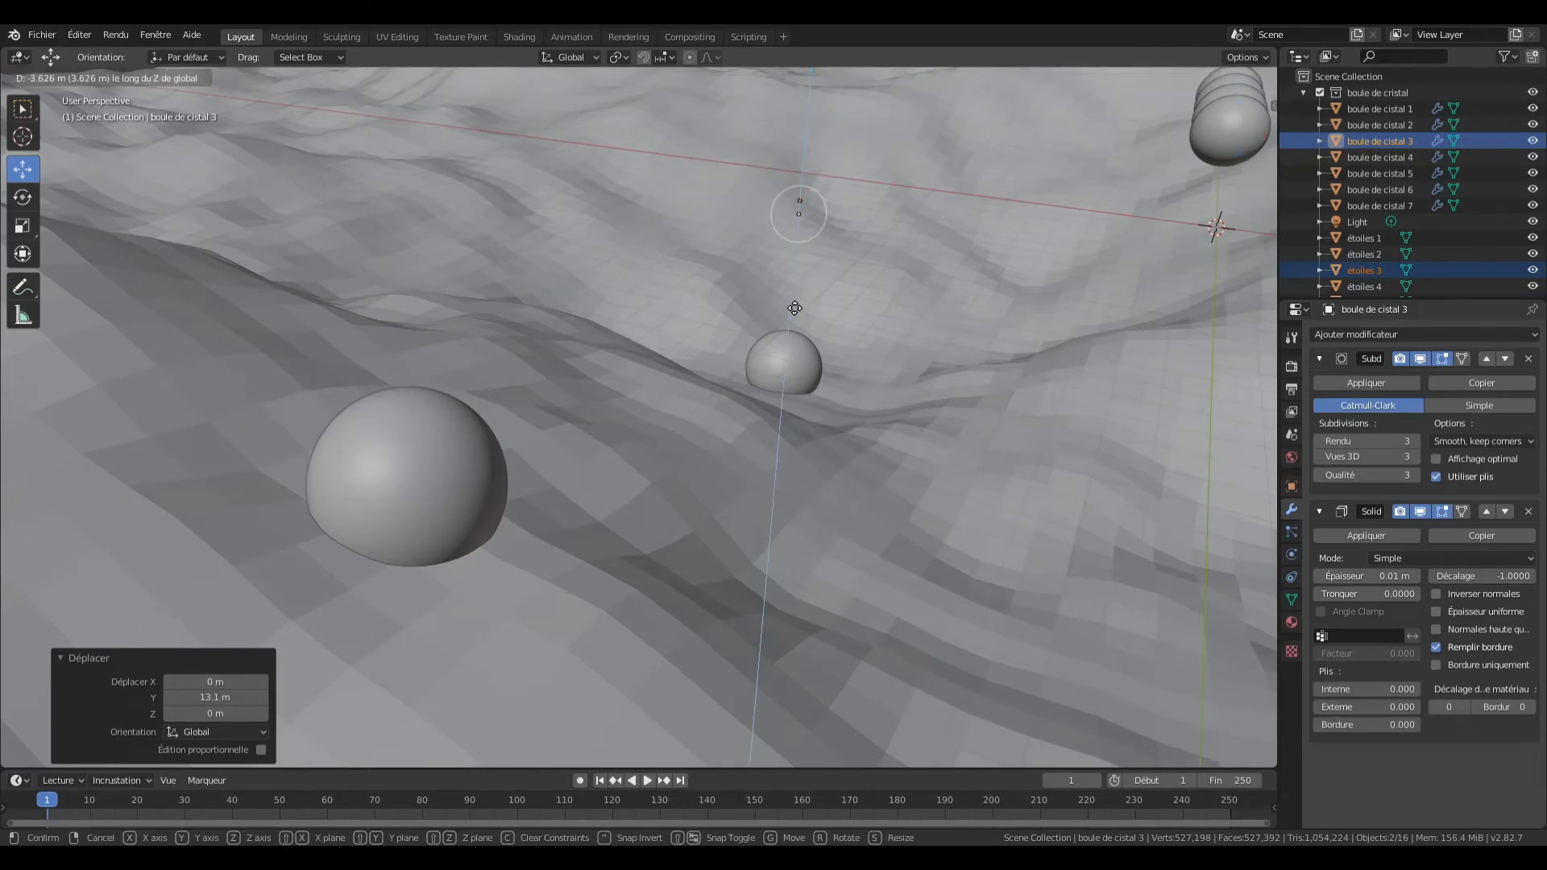
pyautogui.click(802, 256)
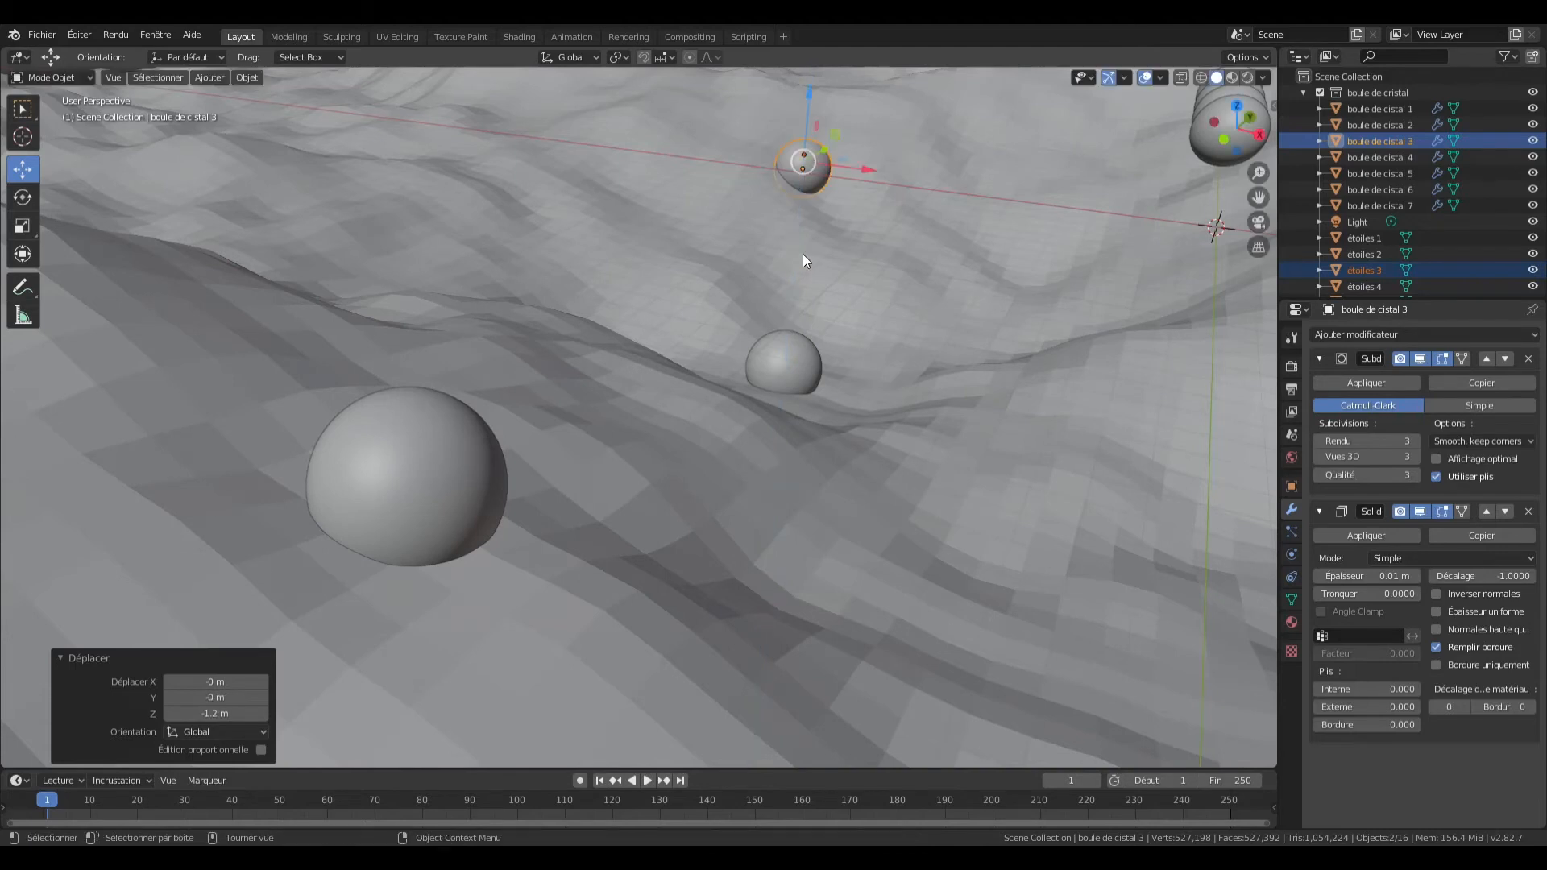
# Step: Shift the third crystal ball and its star about 15.1 m along X and seat them about 1.2 m lower along Z
pyautogui.press('g')
pyautogui.press('x')
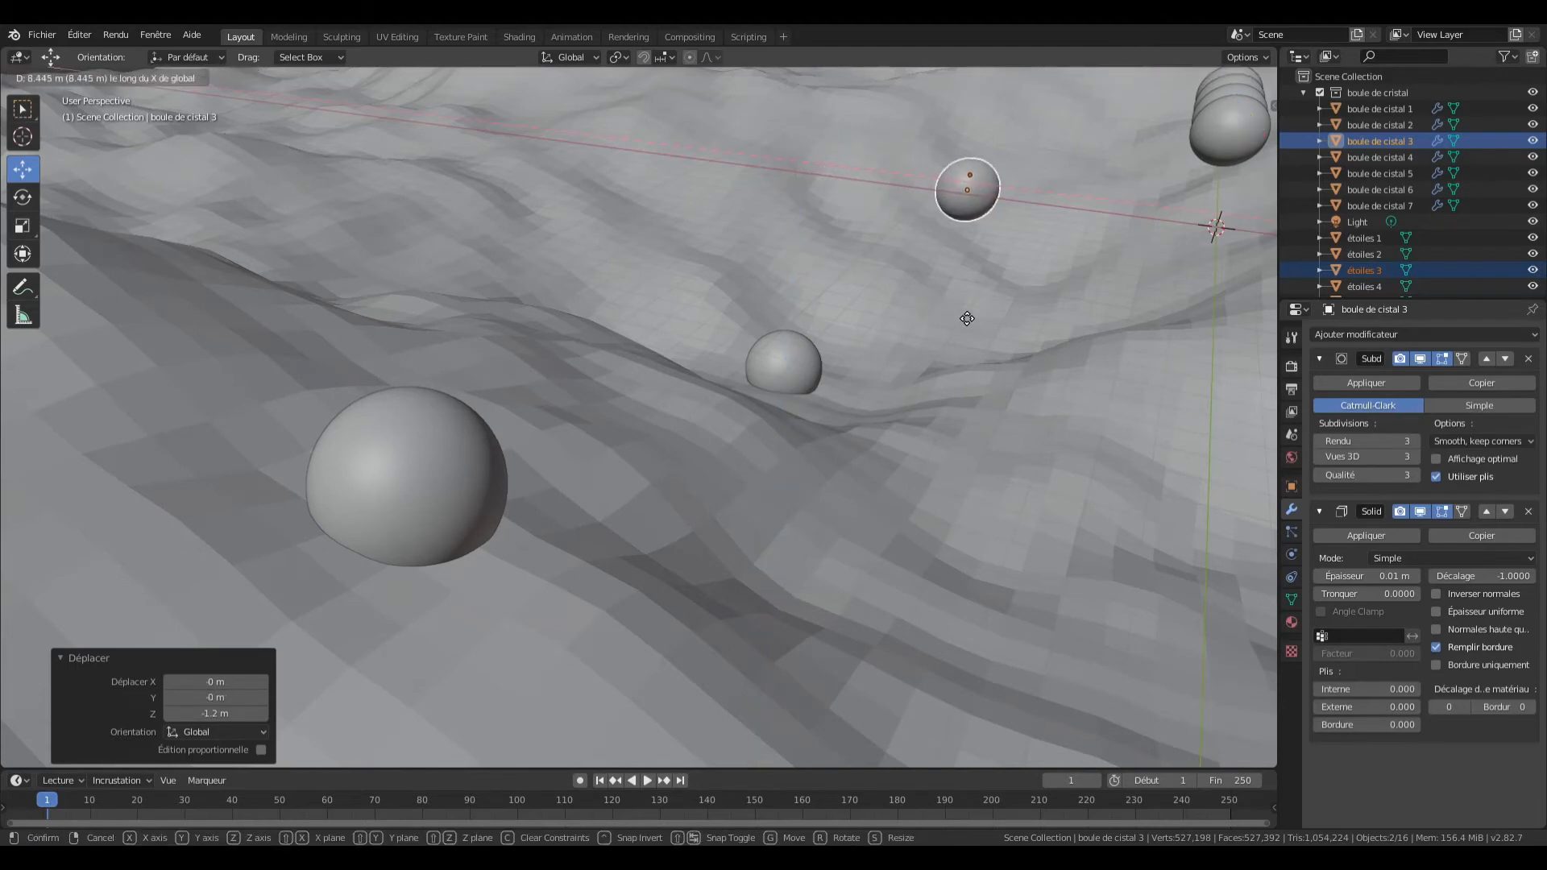
pyautogui.click(1106, 352)
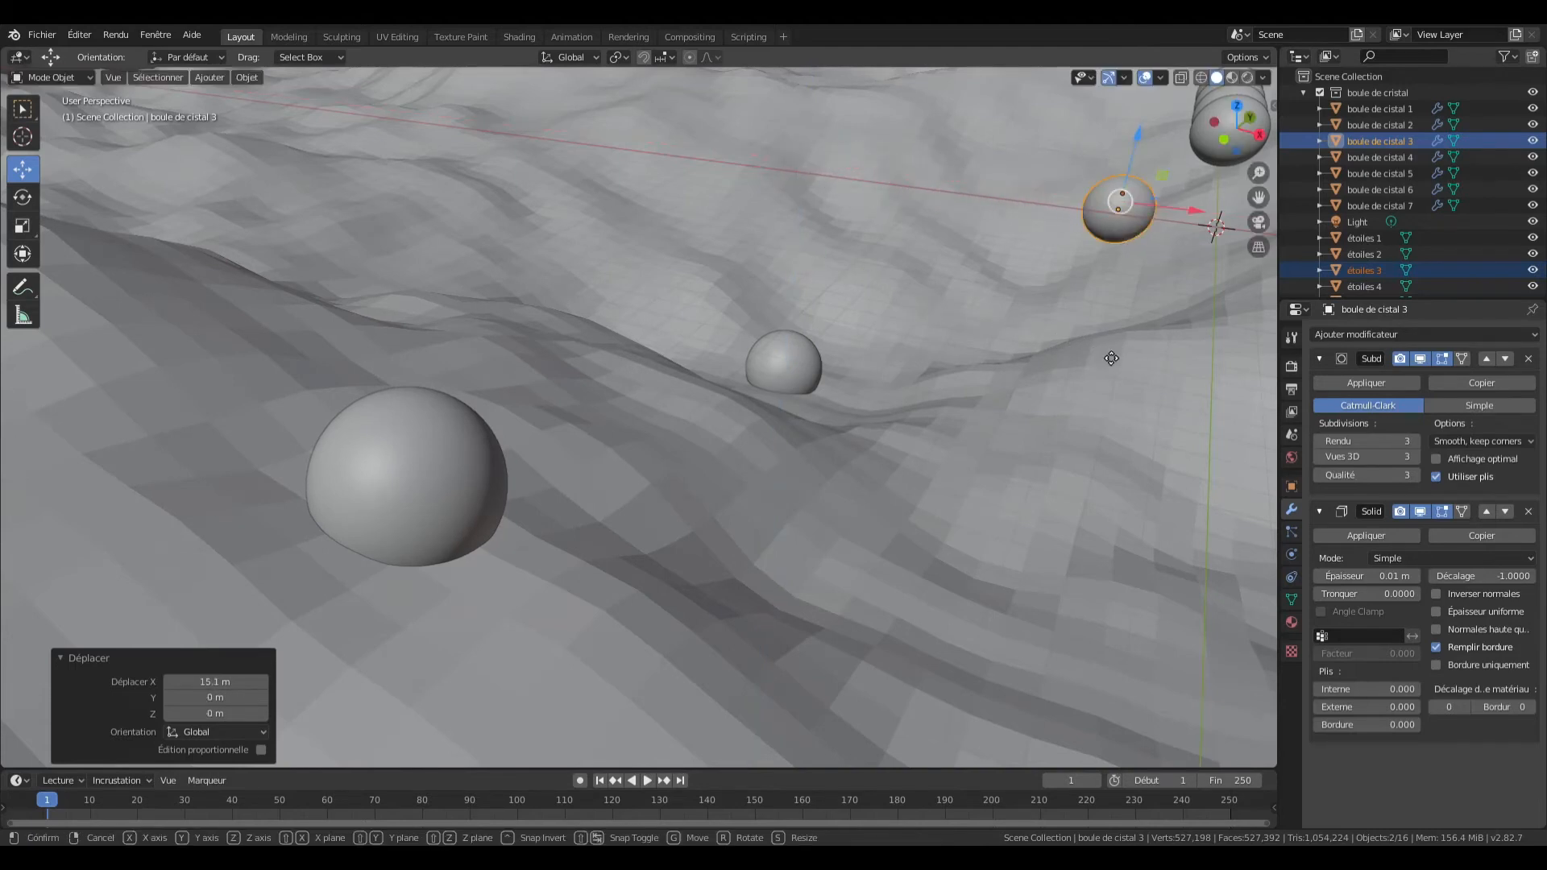
pyautogui.press('g')
pyautogui.press('z')
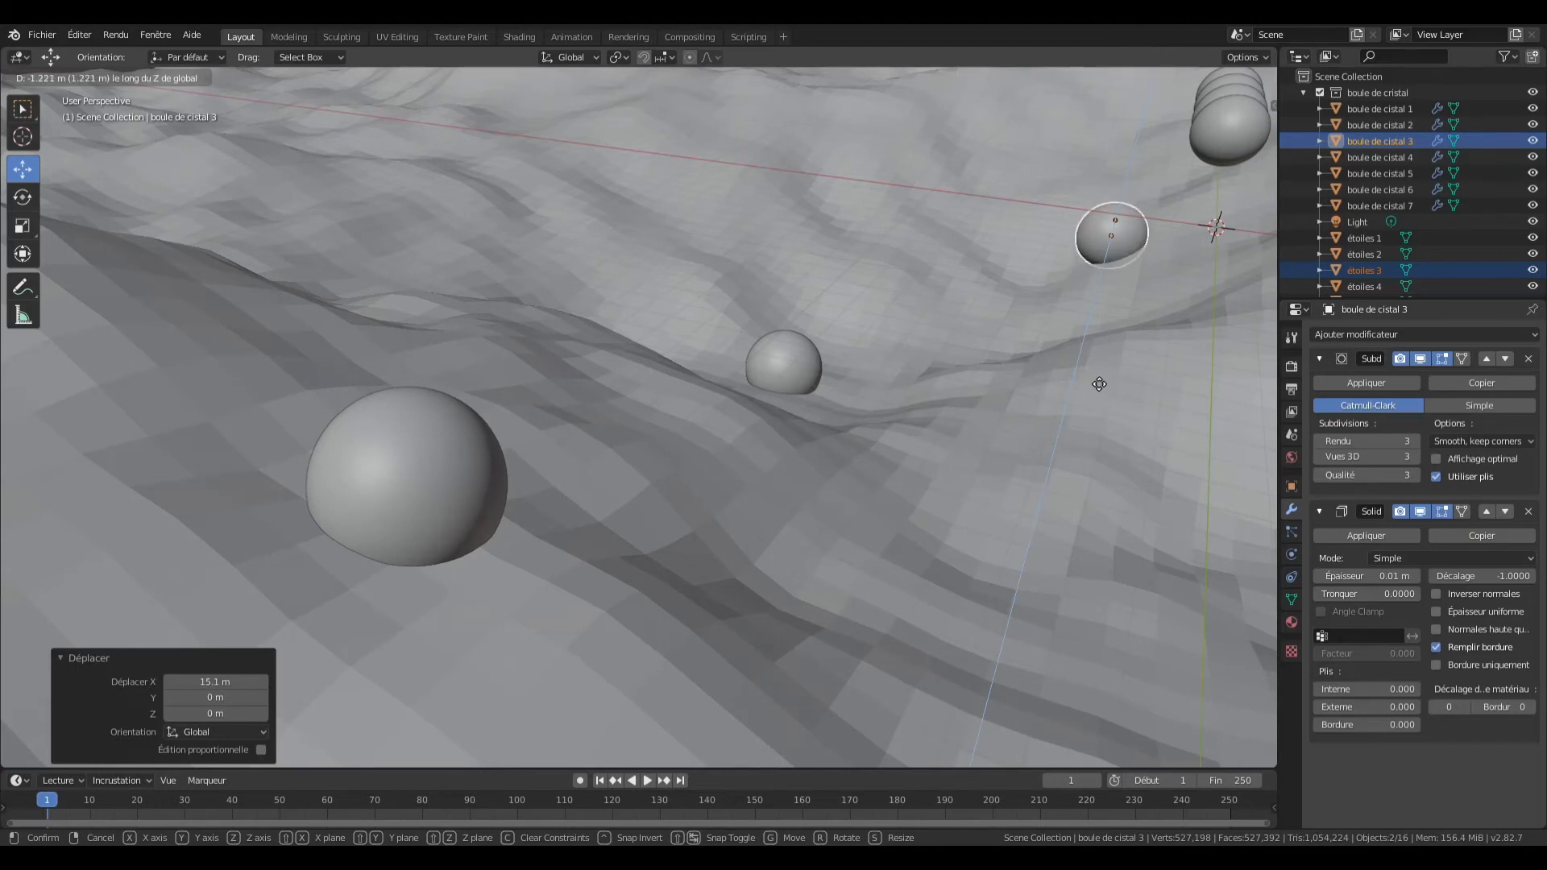
pyautogui.click(1099, 385)
# Step: Move boule de cistal 4 and étoiles 4 together freely, about -9.74 m in X, -10.3 m in Y and -7.3 m in Z
pyautogui.click(1358, 284)
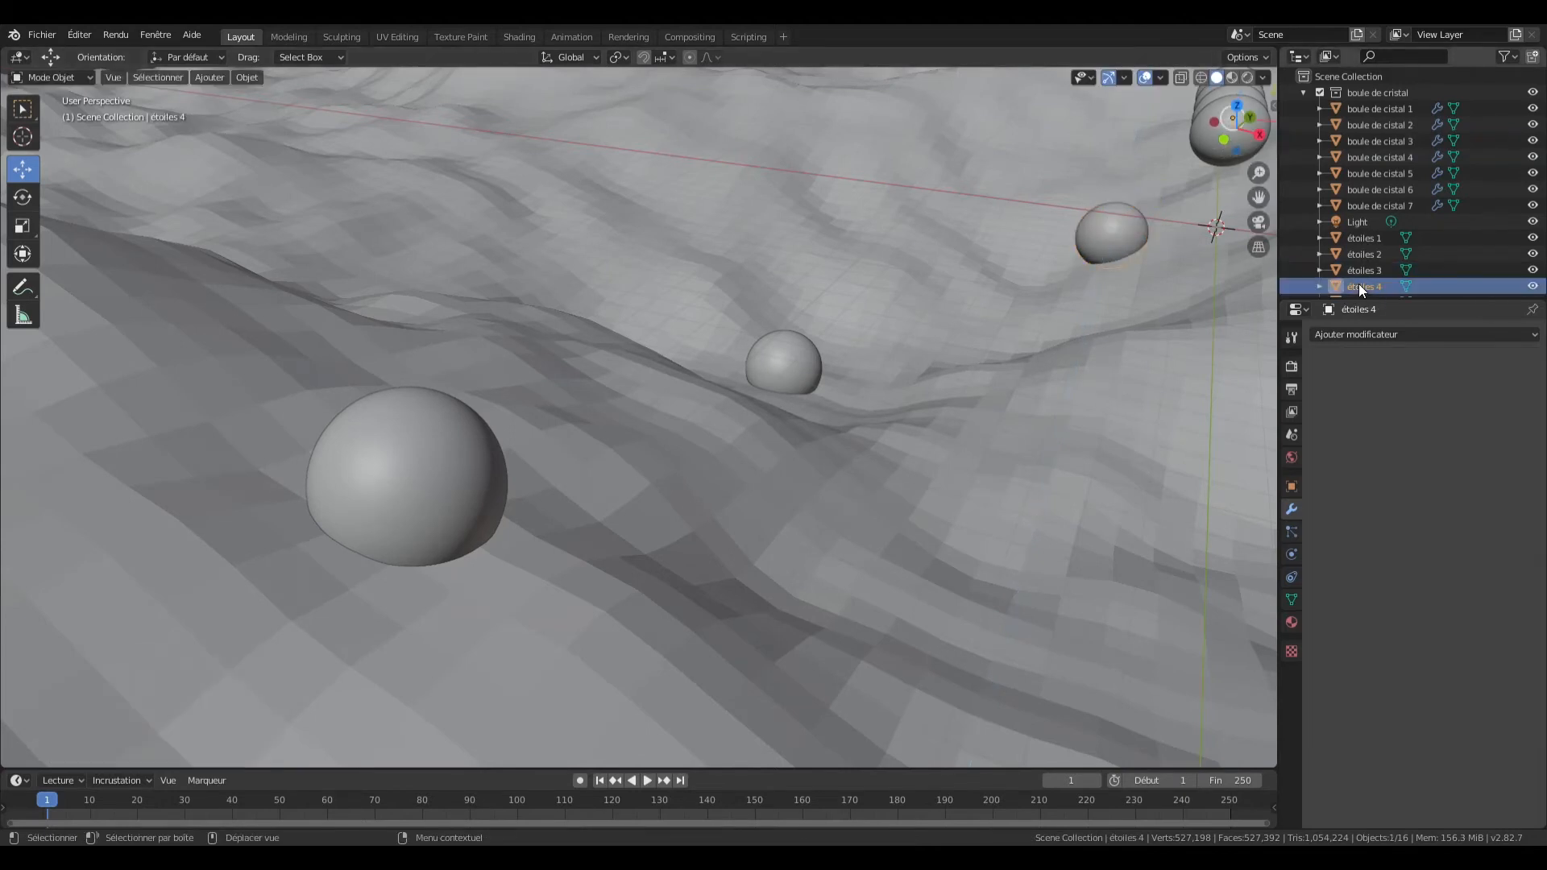
pyautogui.keyDown('ctrl'); pyautogui.click(1374, 157); pyautogui.keyUp('ctrl')
pyautogui.press('g')
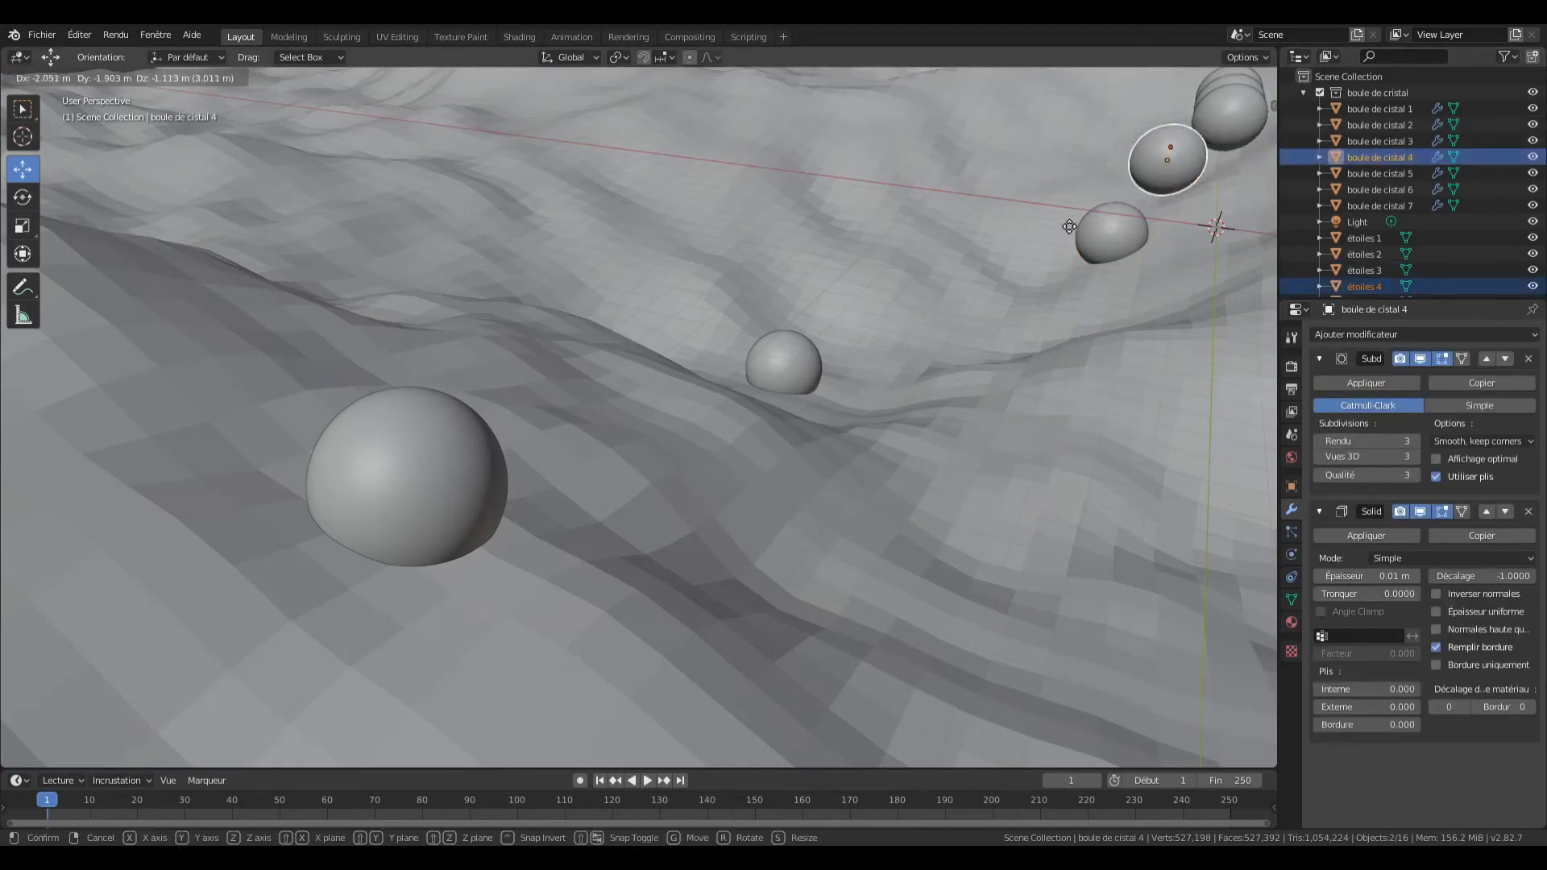
pyautogui.click(842, 377)
# Step: Shift the fourth crystal ball and its star by about -14.3 m along Y and 6.86 m along X
pyautogui.press('g')
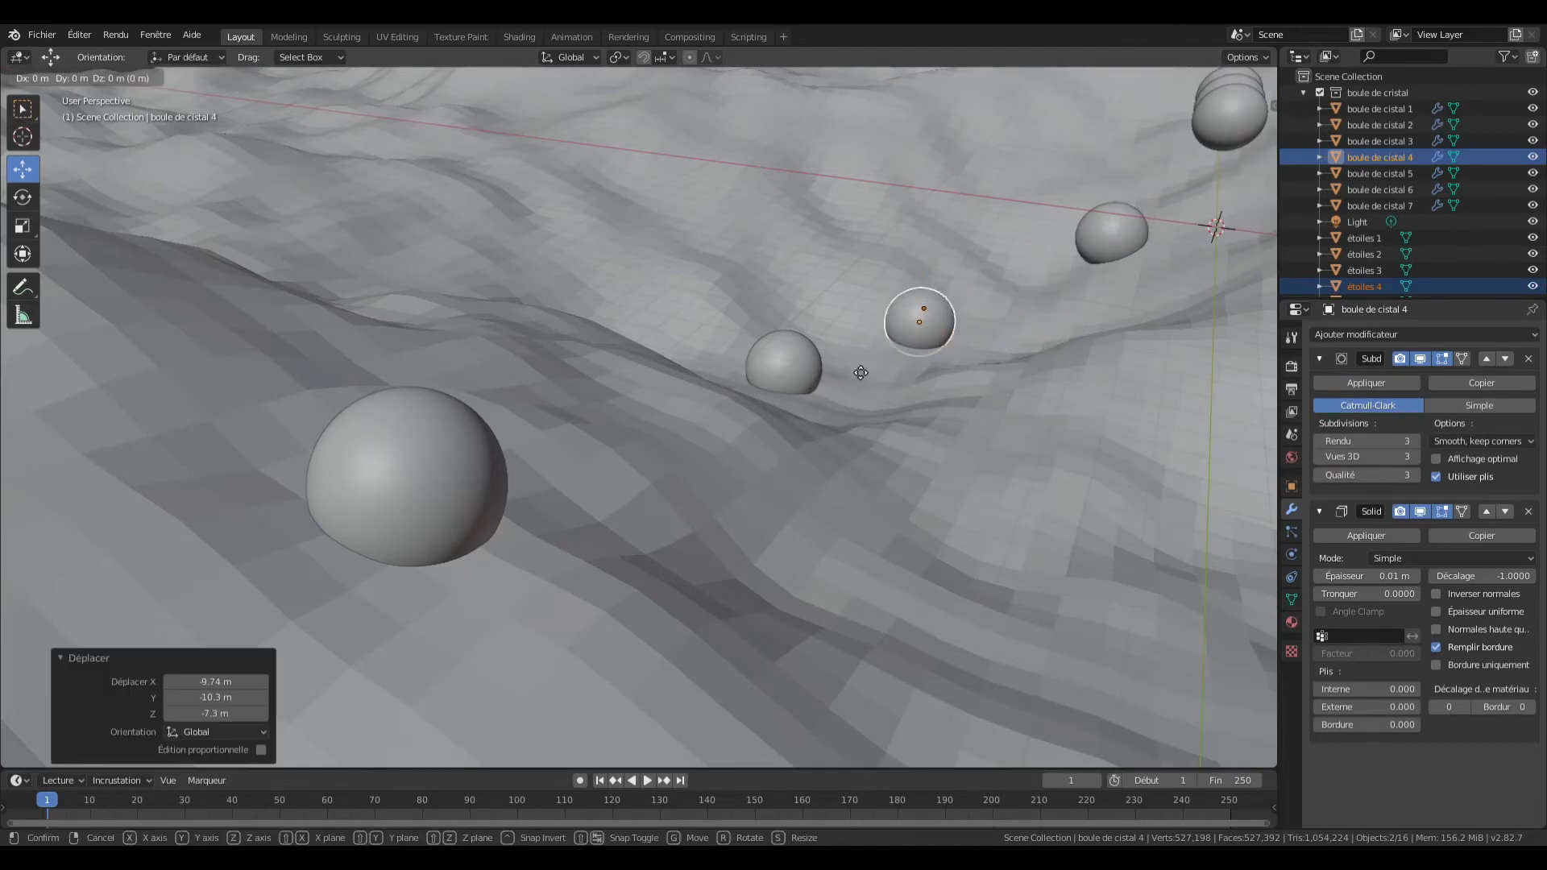
pyautogui.press('y')
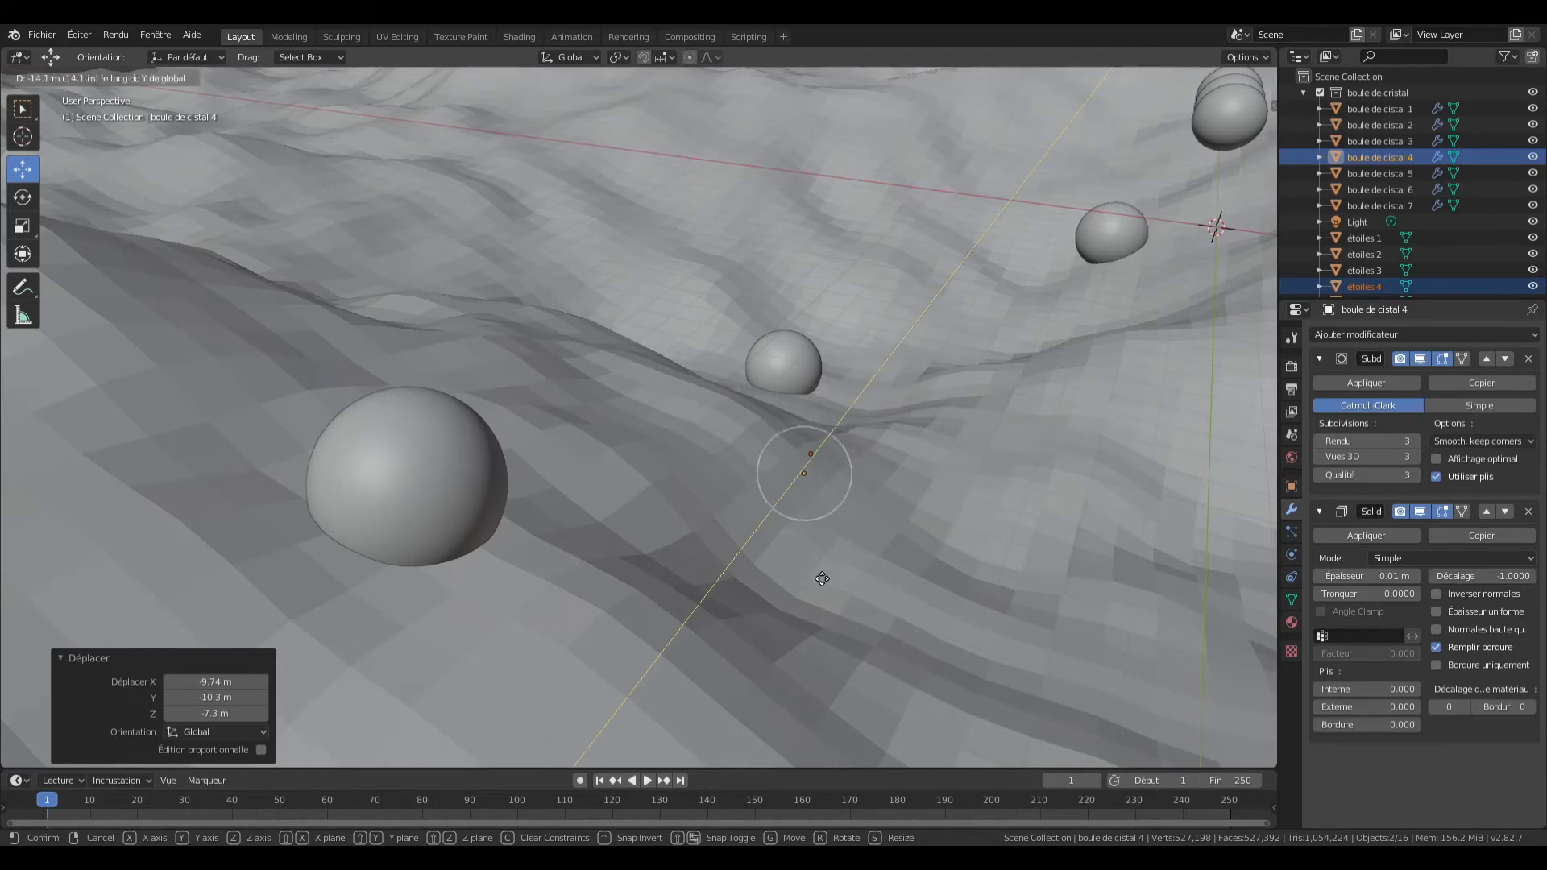
pyautogui.click(817, 579)
pyautogui.press('g')
pyautogui.press('x')
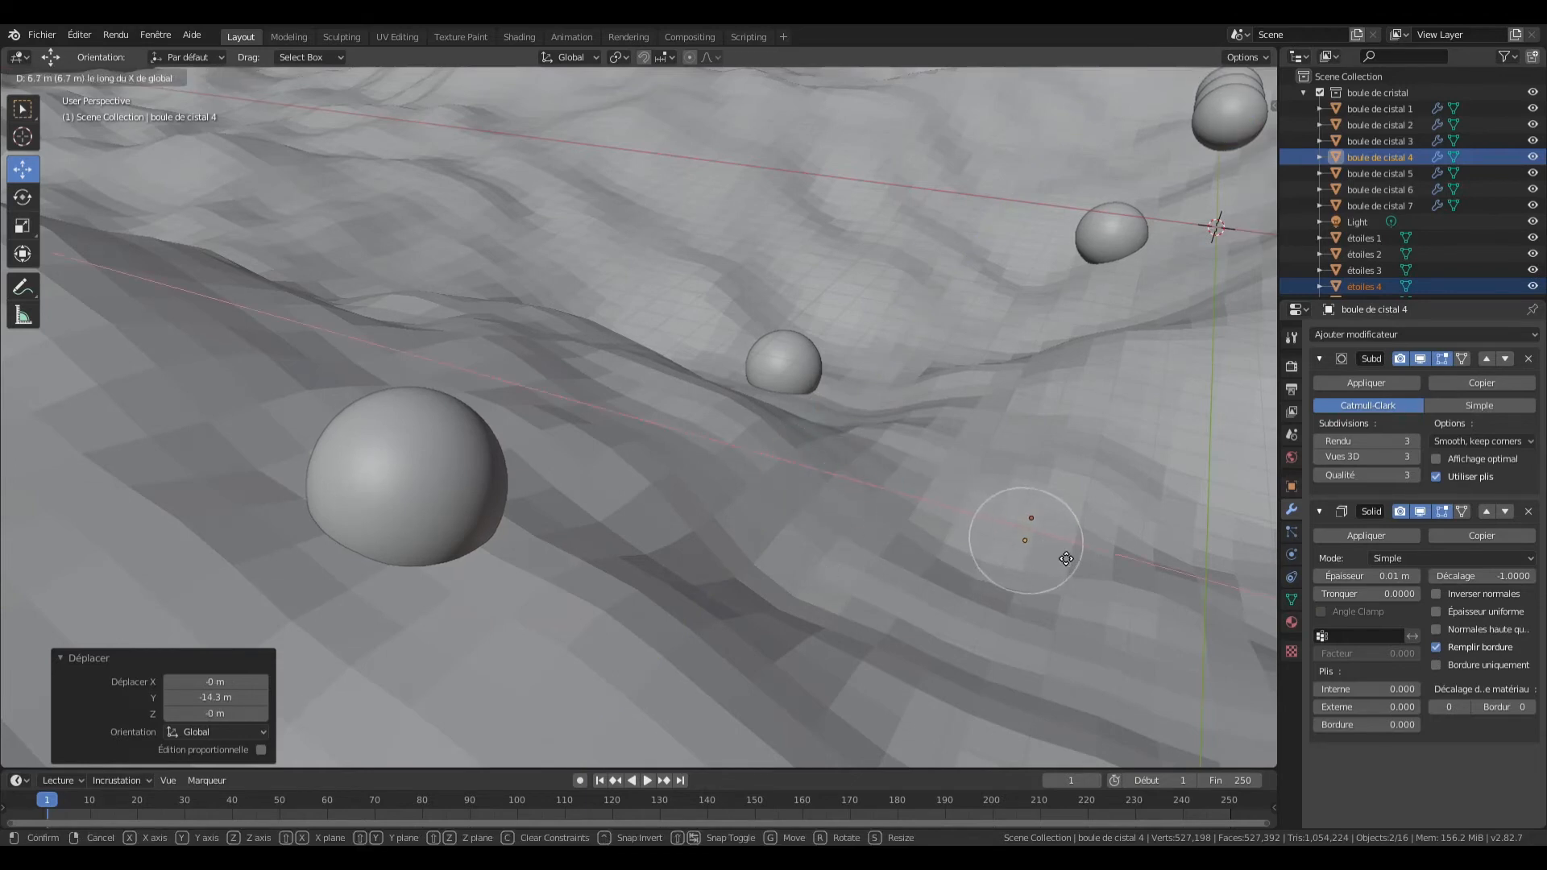
pyautogui.click(1066, 557)
# Step: Raise the fourth crystal ball and its star along Z by about 2.22 m out of the sand
pyautogui.press('g')
pyautogui.press('z')
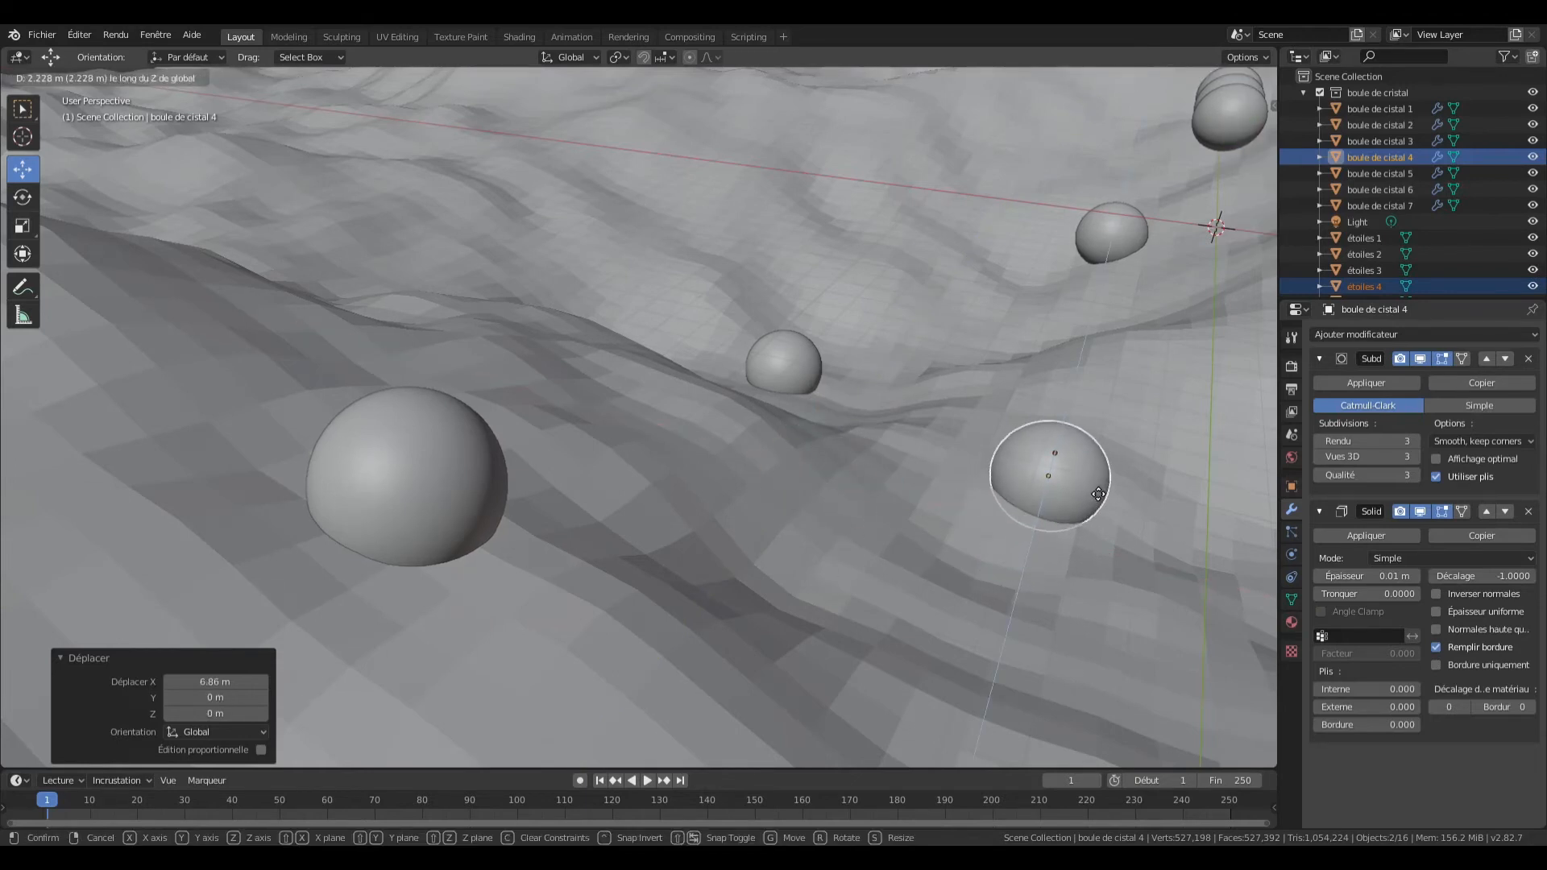
pyautogui.click(1101, 491)
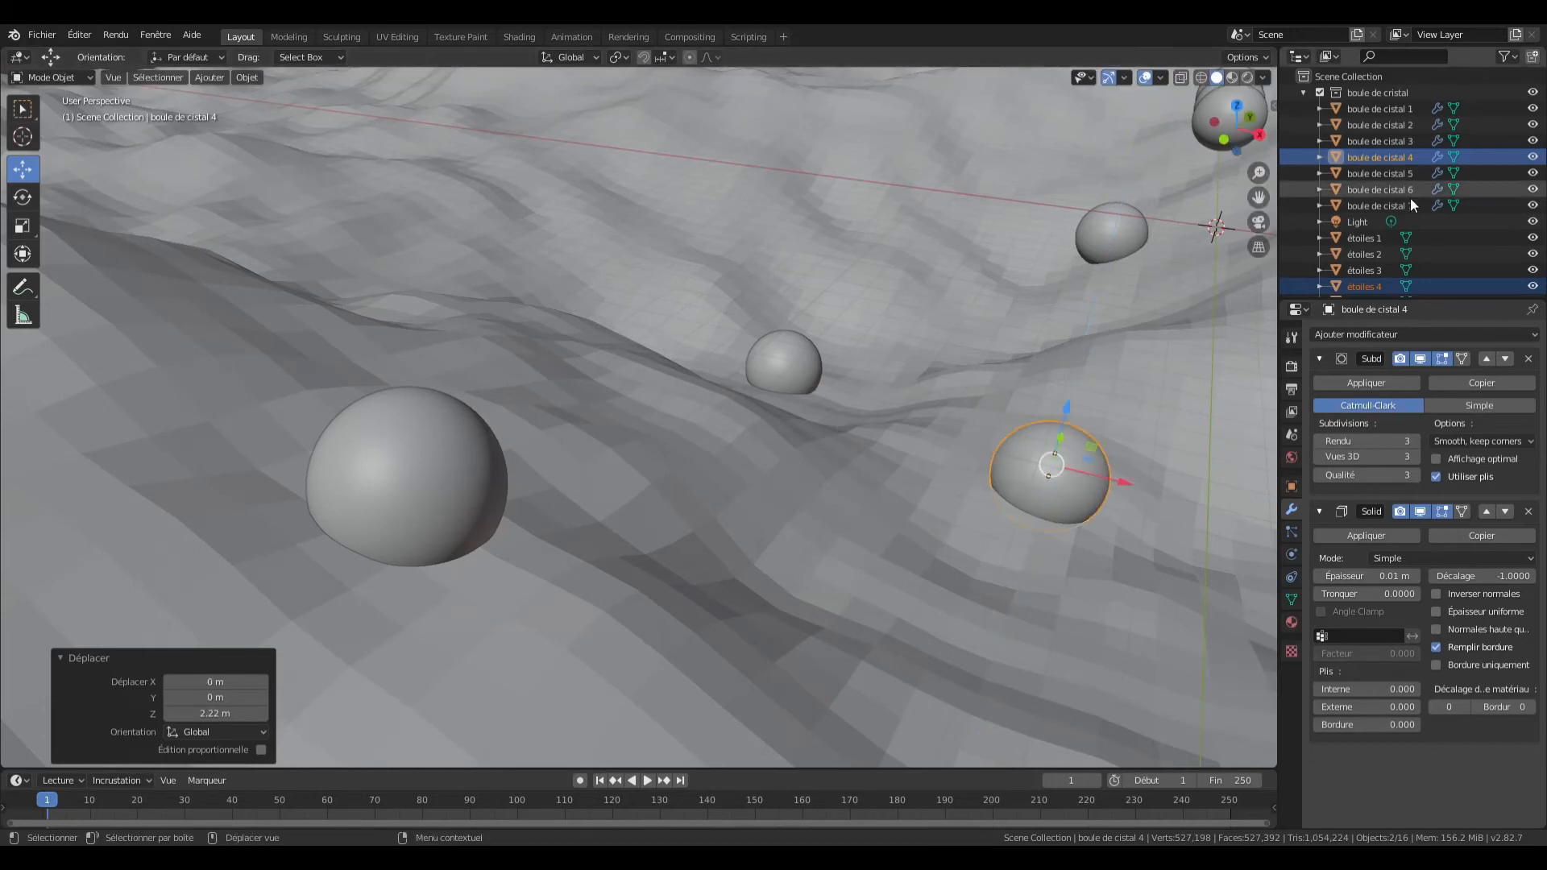
# Step: Move boule de cistal 5 and étoiles 5 together freely, about -29.9 m in X, -18.8 m in Y and -2.41 m in Z
pyautogui.click(1385, 172)
pyautogui.scroll(-4, 1379, 217)
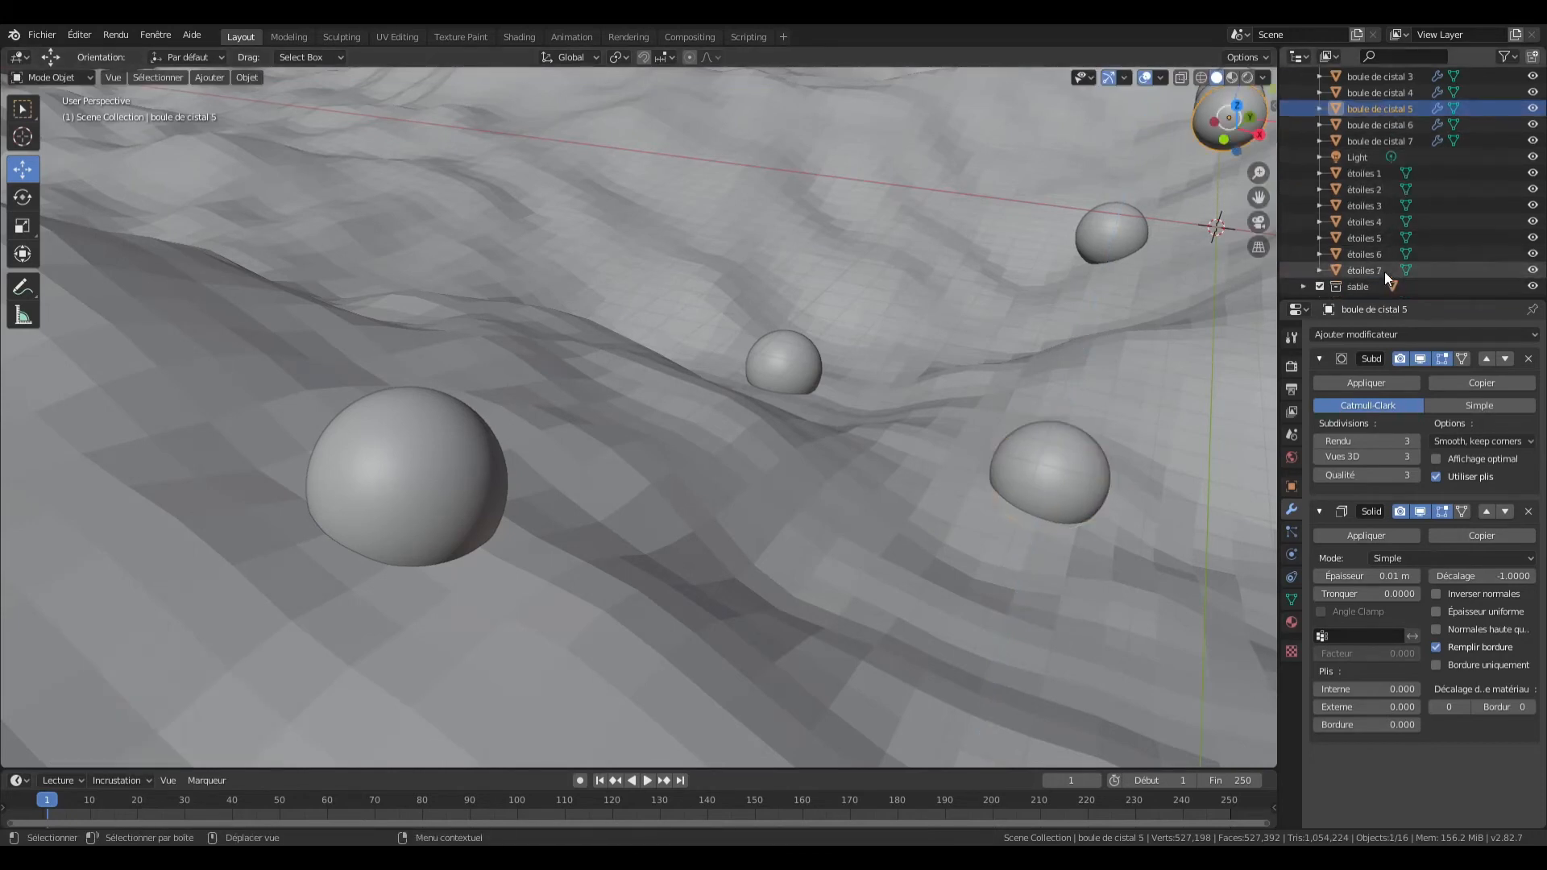
pyautogui.click(1375, 240)
pyautogui.press('g')
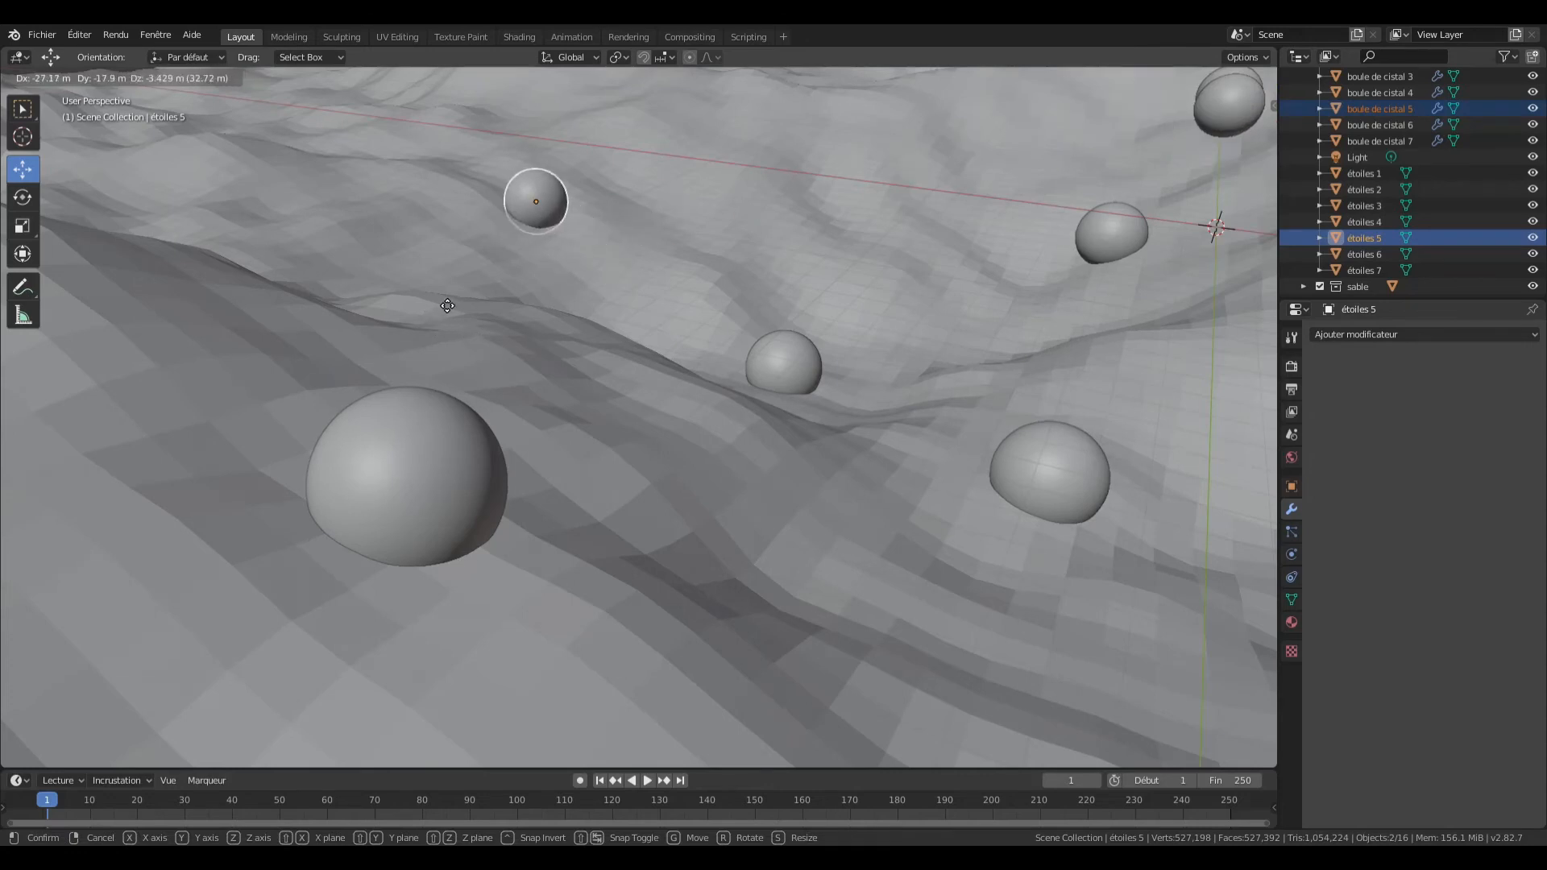
pyautogui.click(387, 280)
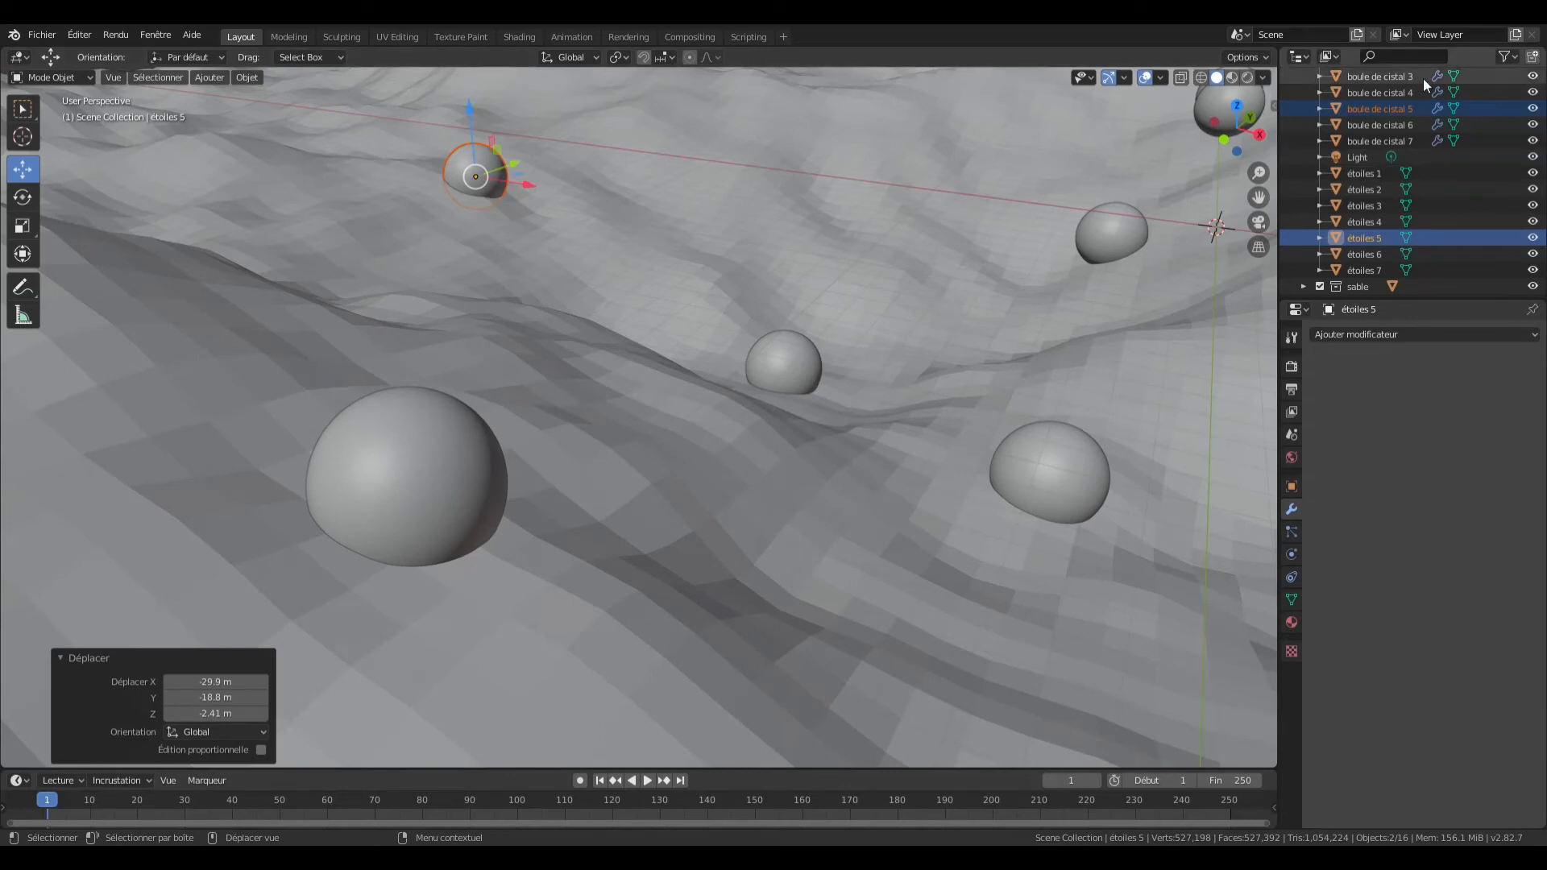
# Step: Move boule de cistal 6 and étoiles 6 together onto the distant sand slope between the second and fifth crystal balls
pyautogui.click(1364, 128)
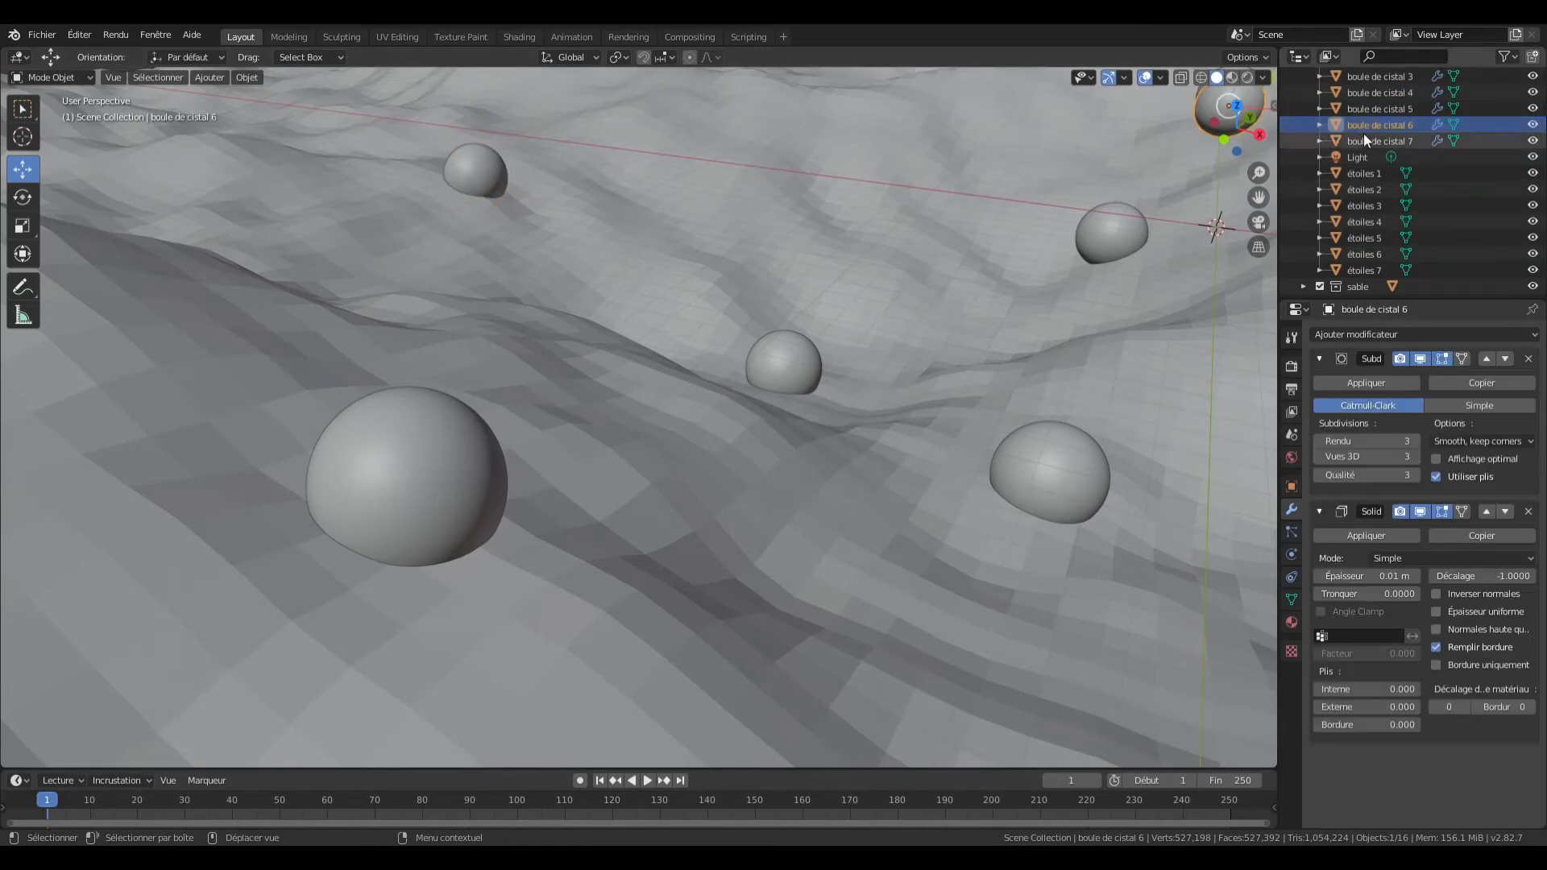
pyautogui.keyDown('ctrl'); pyautogui.click(1371, 255); pyautogui.keyUp('ctrl')
pyautogui.press('g')
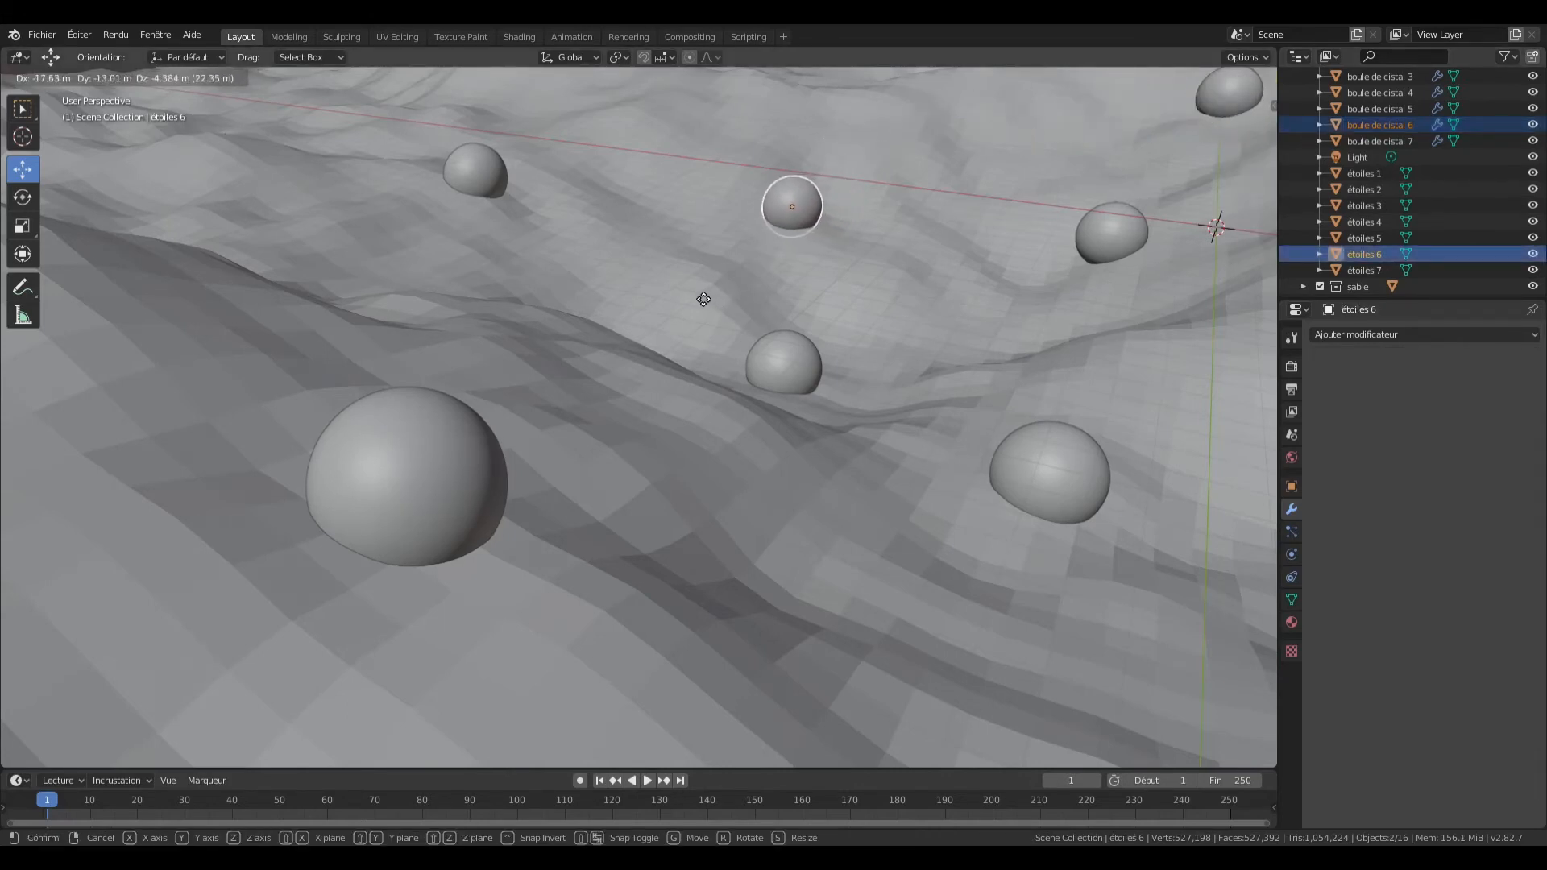
pyautogui.click(609, 310)
# Step: Move boule de cistal 7 and étoiles 7 together about -22.8 m in X, -17.3 m in Y and -6.43 m in Z, and raise them along Z
pyautogui.click(1408, 142)
pyautogui.keyDown('ctrl'); pyautogui.click(1355, 273); pyautogui.keyUp('ctrl')
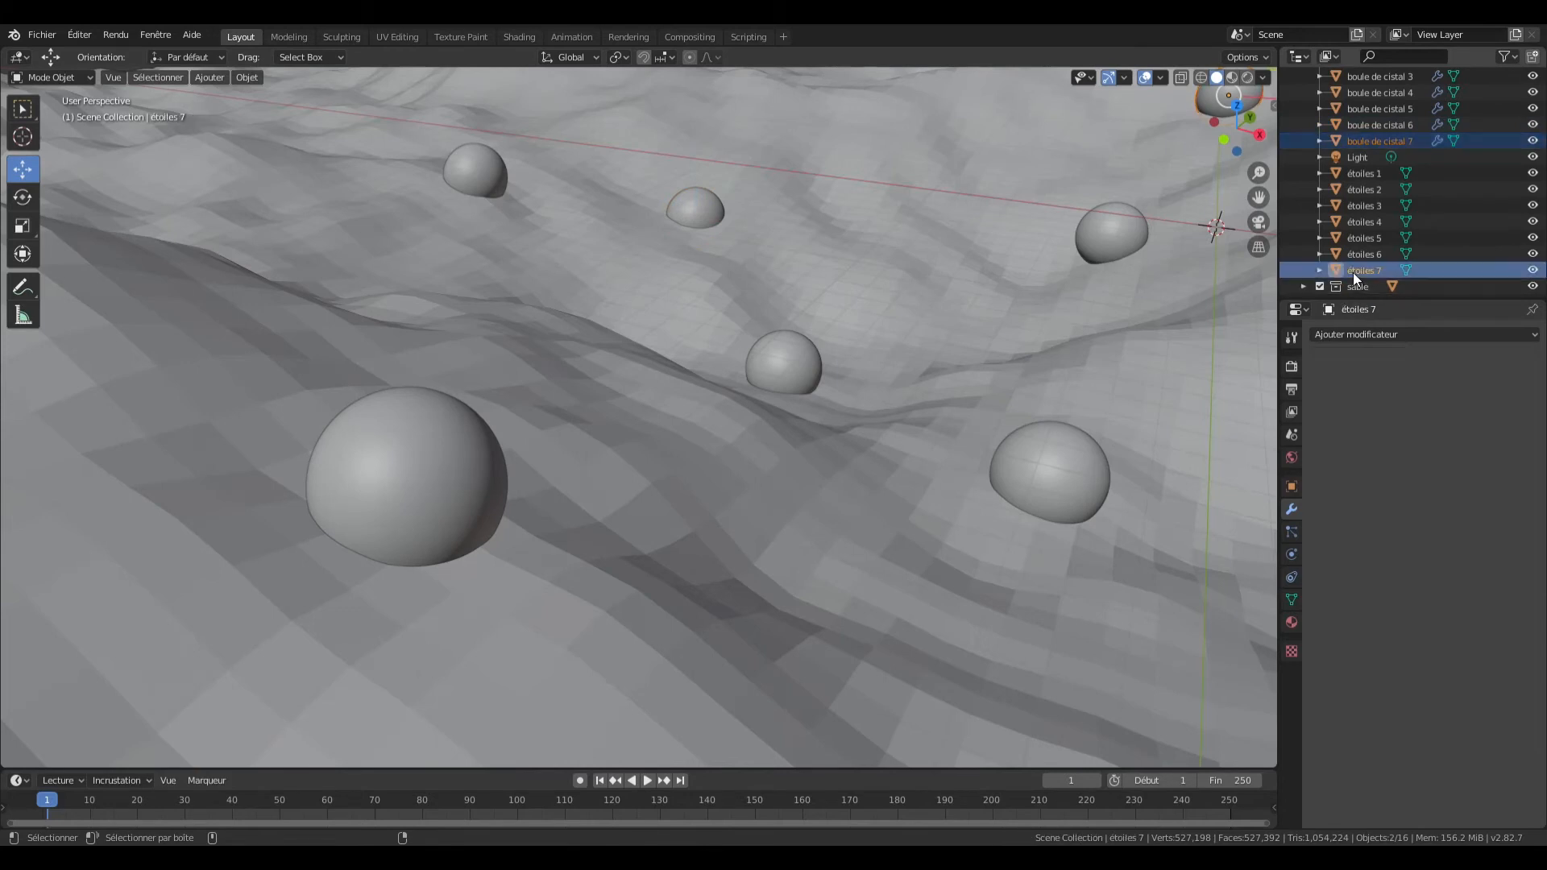
pyautogui.press('g')
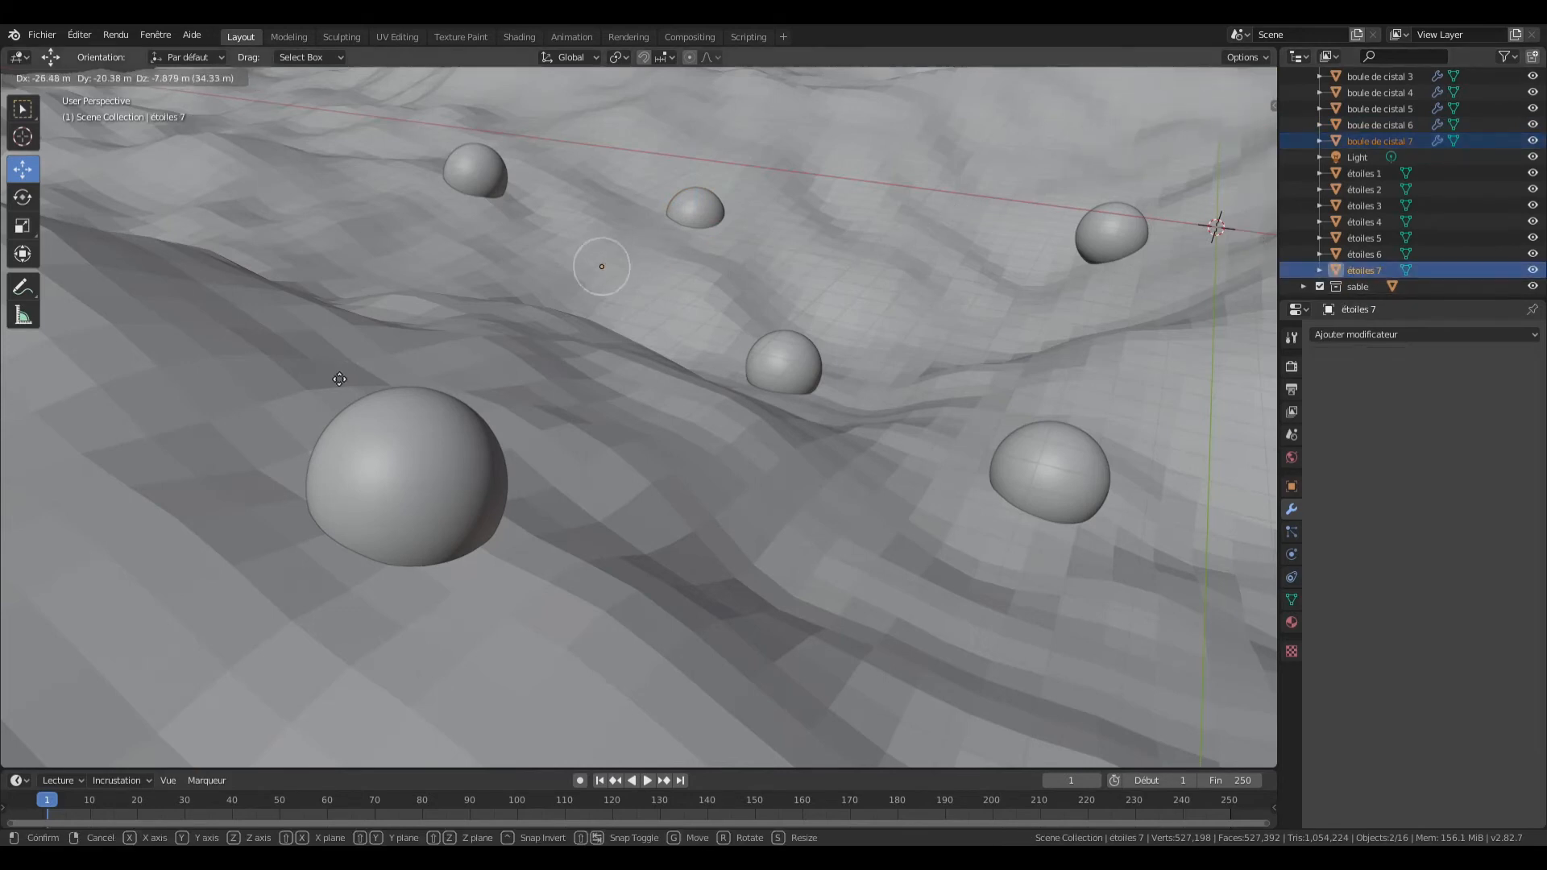
pyautogui.click(423, 340)
pyautogui.press('g')
pyautogui.press('z')
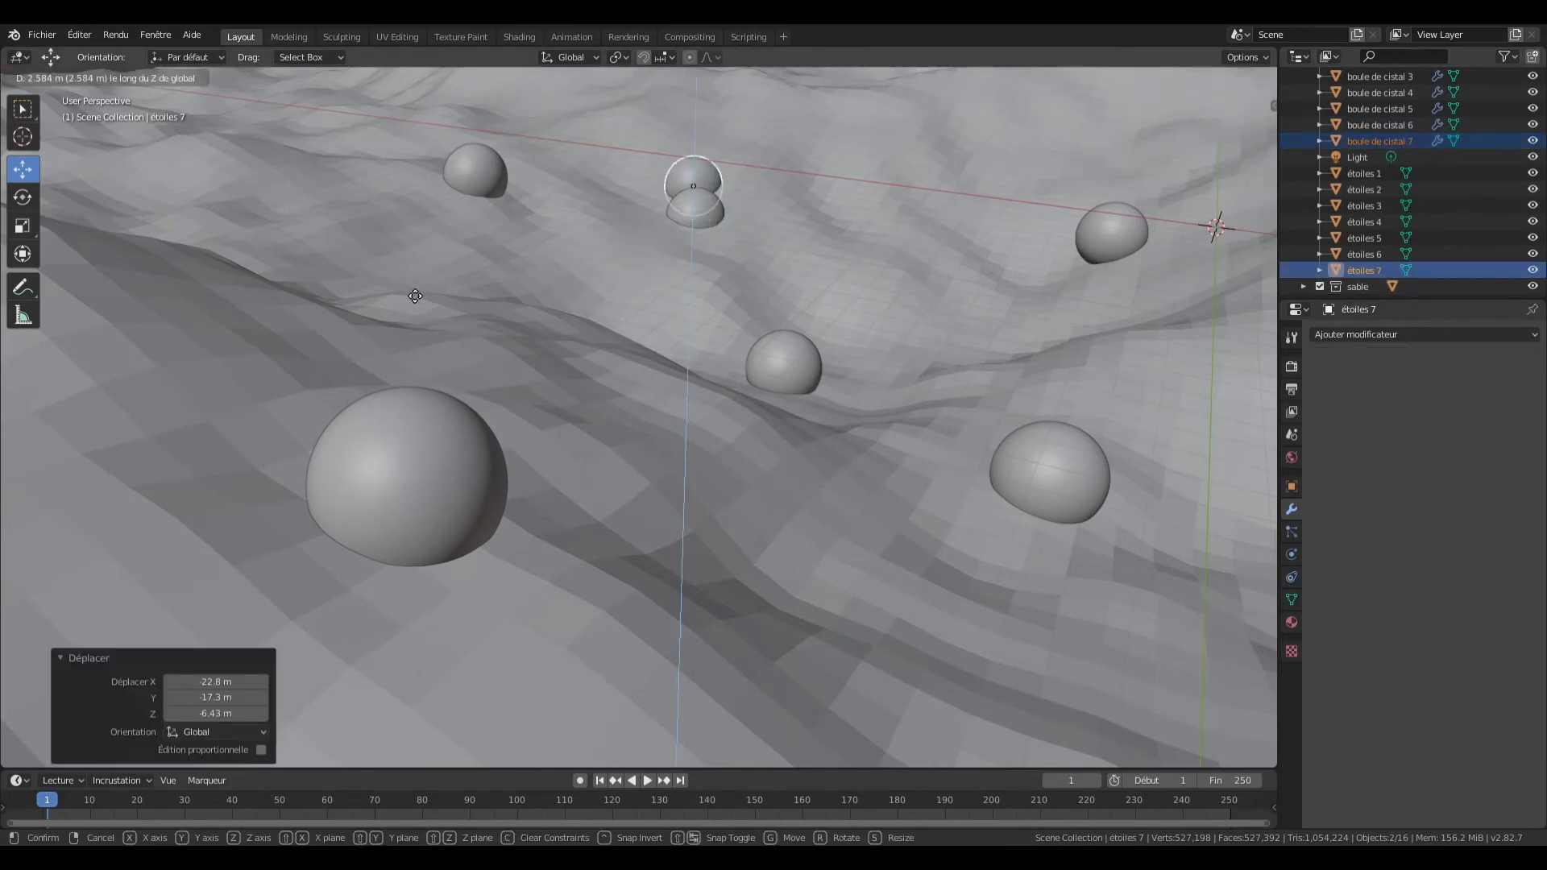
pyautogui.click(404, 273)
# Step: Try to move the seventh crystal ball and its star freely by about -0.85 m in X, -2.39 m in Y and -2.94 m in Z
pyautogui.press('g')
pyautogui.click(367, 337)
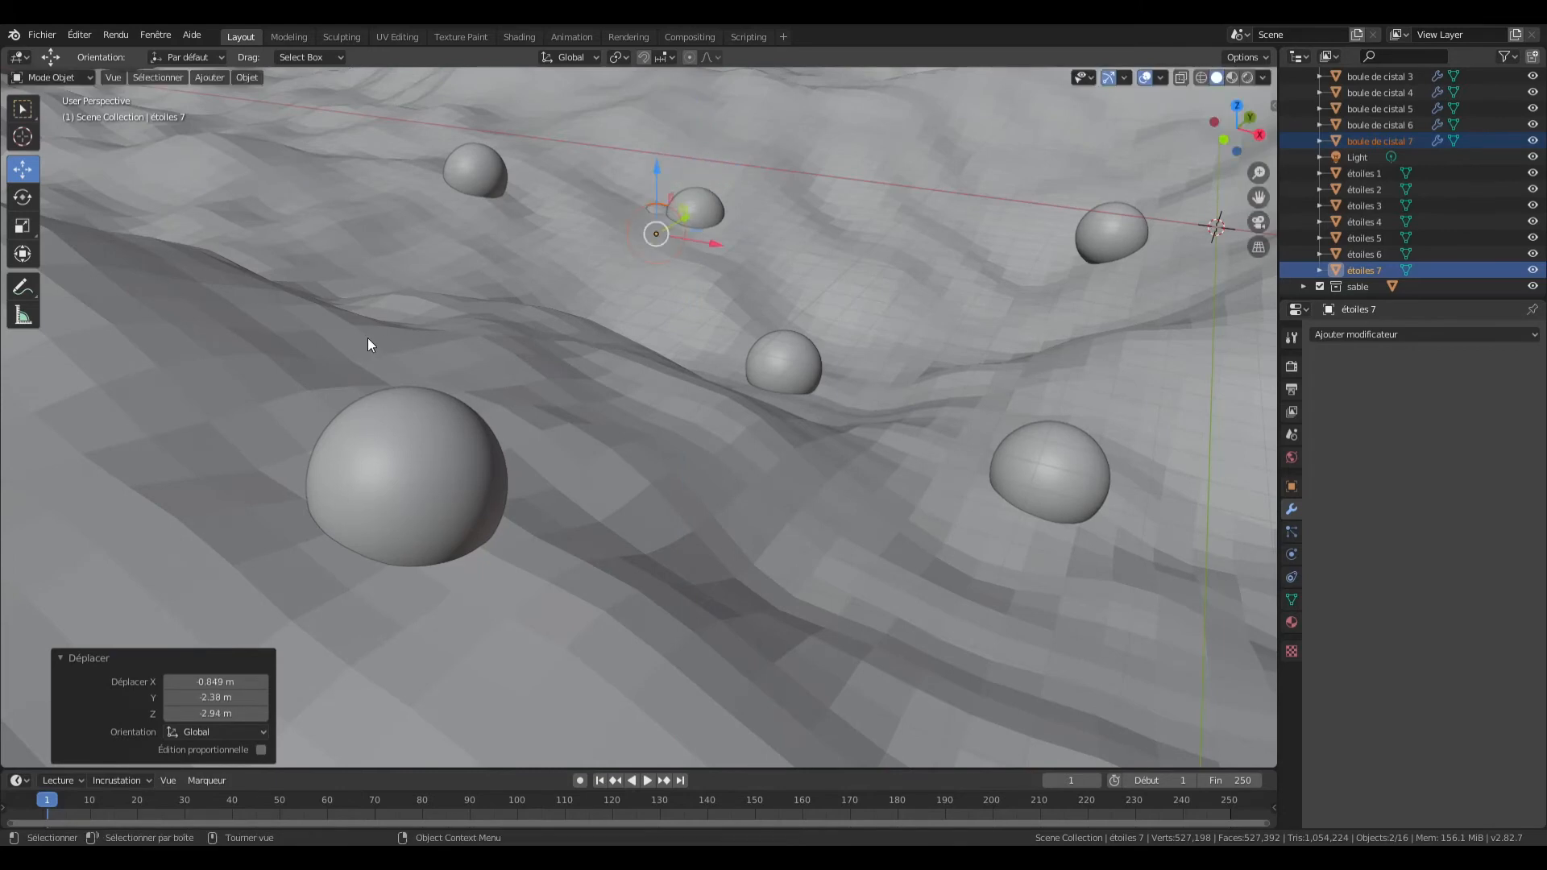
pyautogui.hotkey('ctrl', 'z')
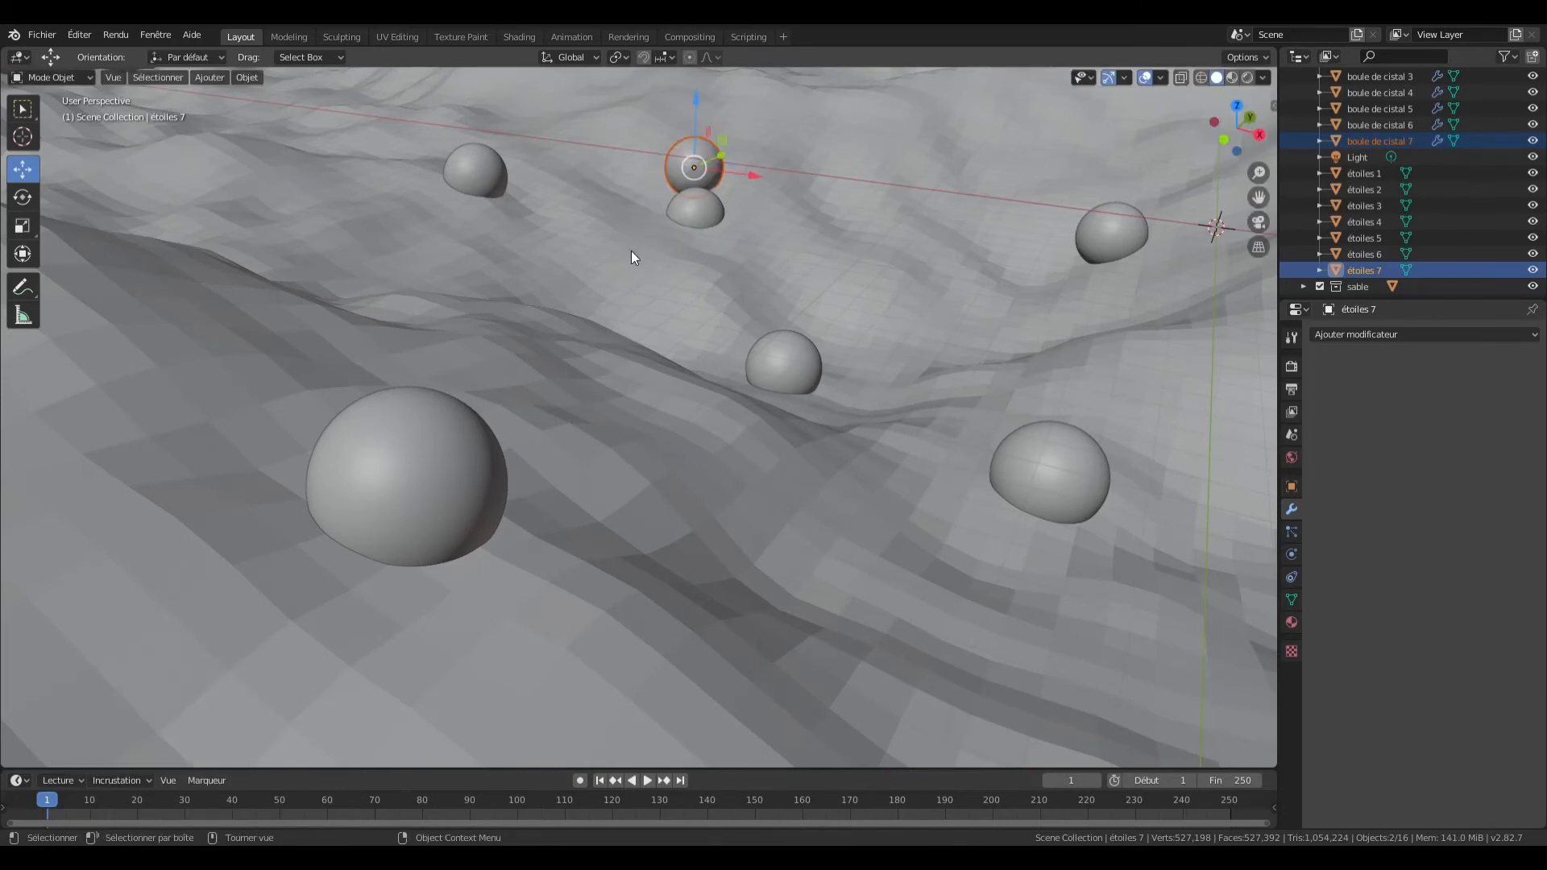
# Step: Move the seventh crystal ball and its star horizontally by about 1.75 m in X and -18.6 m in Y
pyautogui.press('g')
pyautogui.hotkey('shift', 'z')
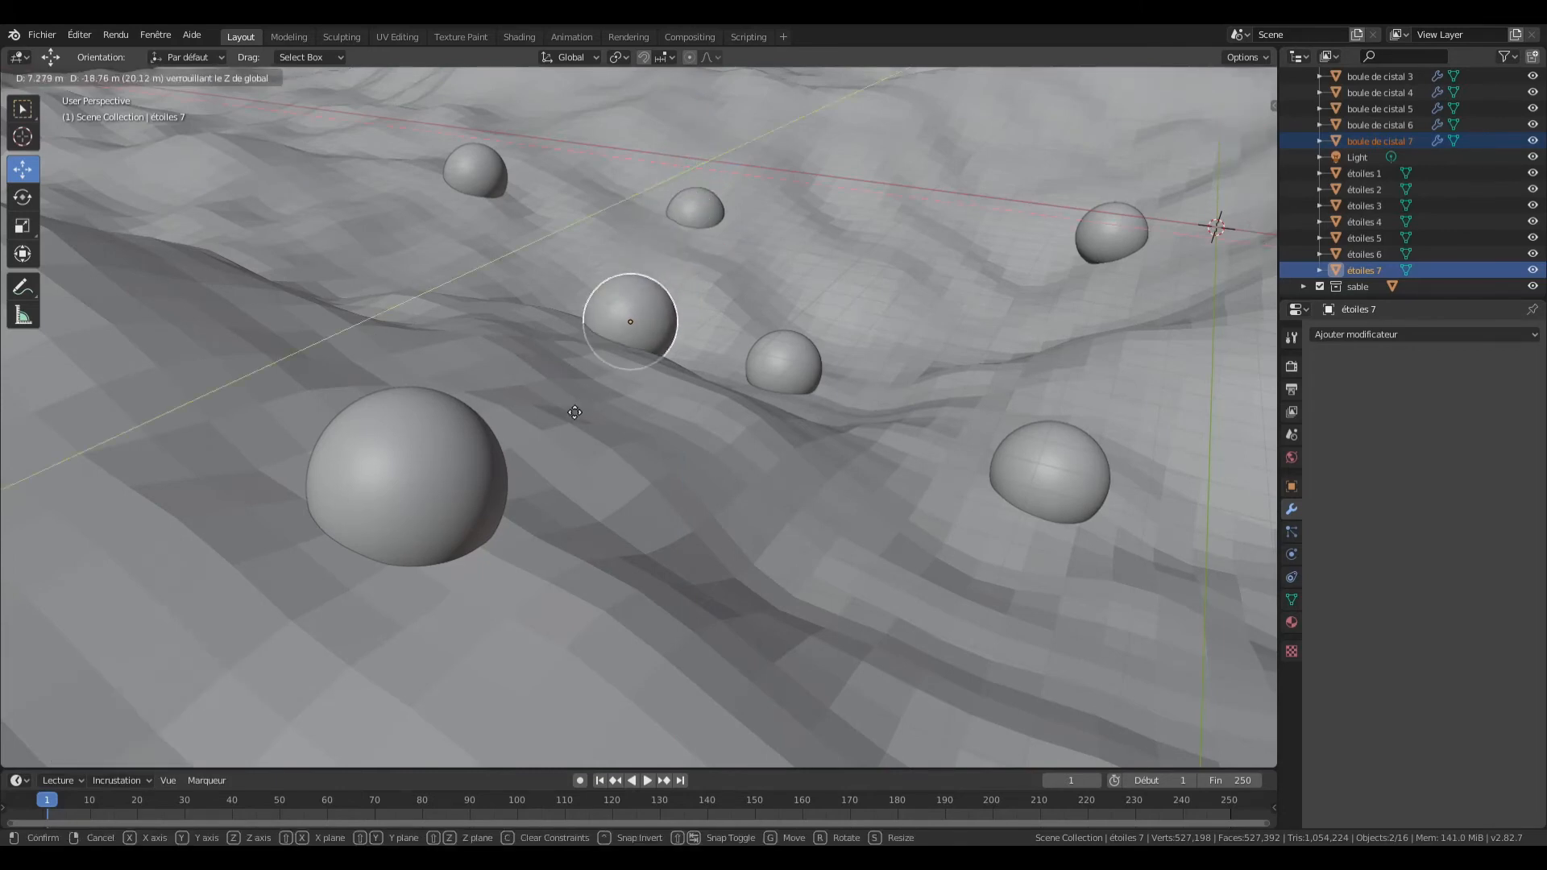
pyautogui.click(432, 377)
# Step: Move the seventh crystal ball and its star horizontally about 12.1 m in X and 12.5 m in Y, and lower them about 4.94 m
pyautogui.moveTo(1237, 129)
pyautogui.mouseDown()
pyautogui.moveTo(1160, 161)
pyautogui.moveTo(1236, 124)
pyautogui.moveTo(1242, 141)
pyautogui.mouseUp()
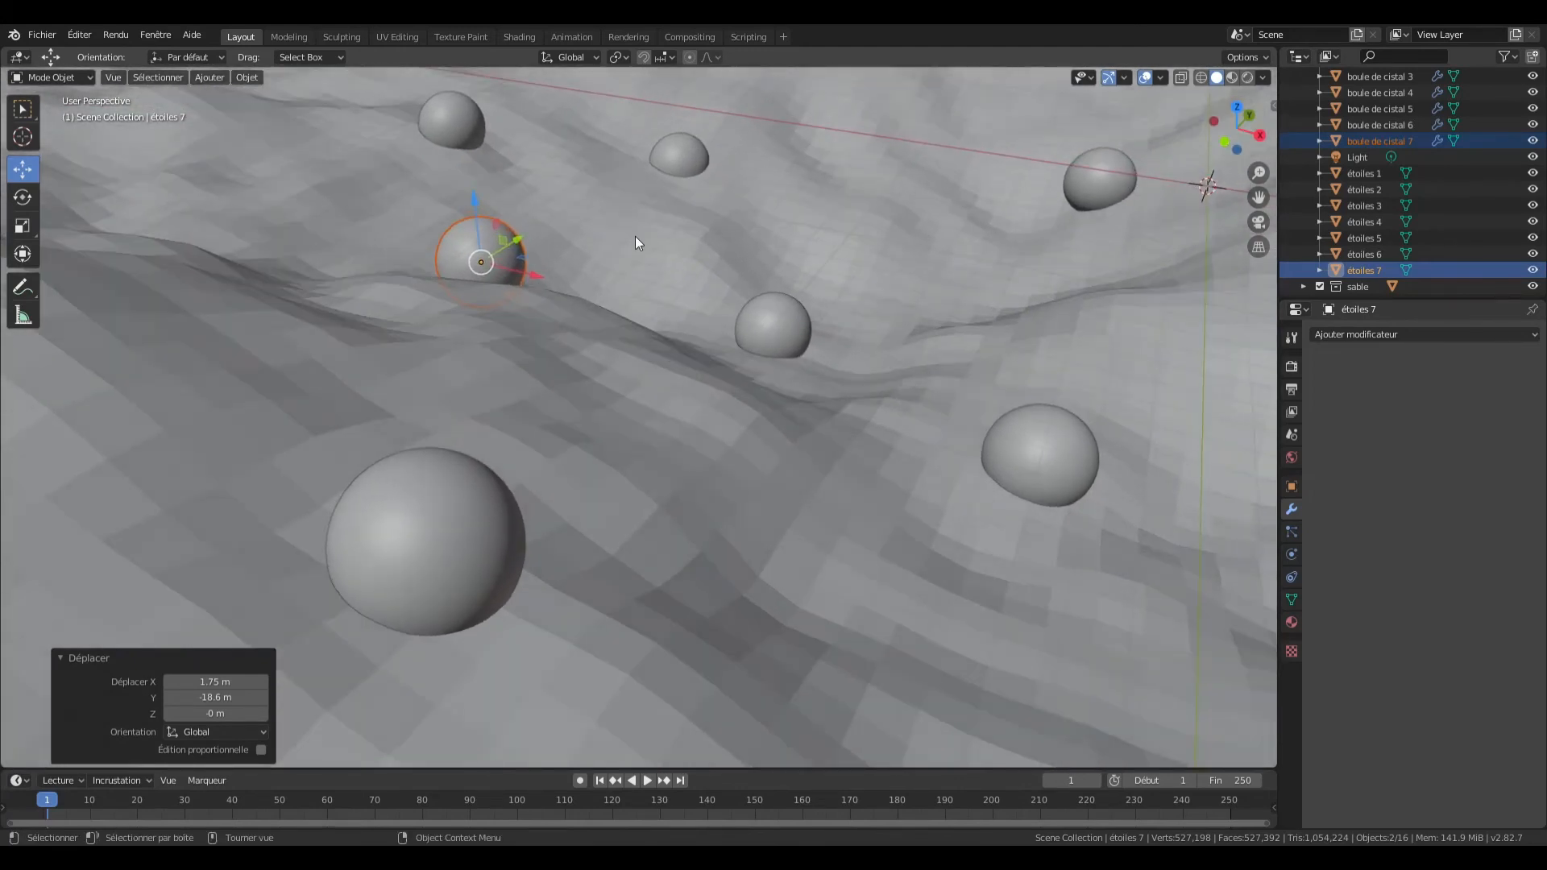
pyautogui.press('g')
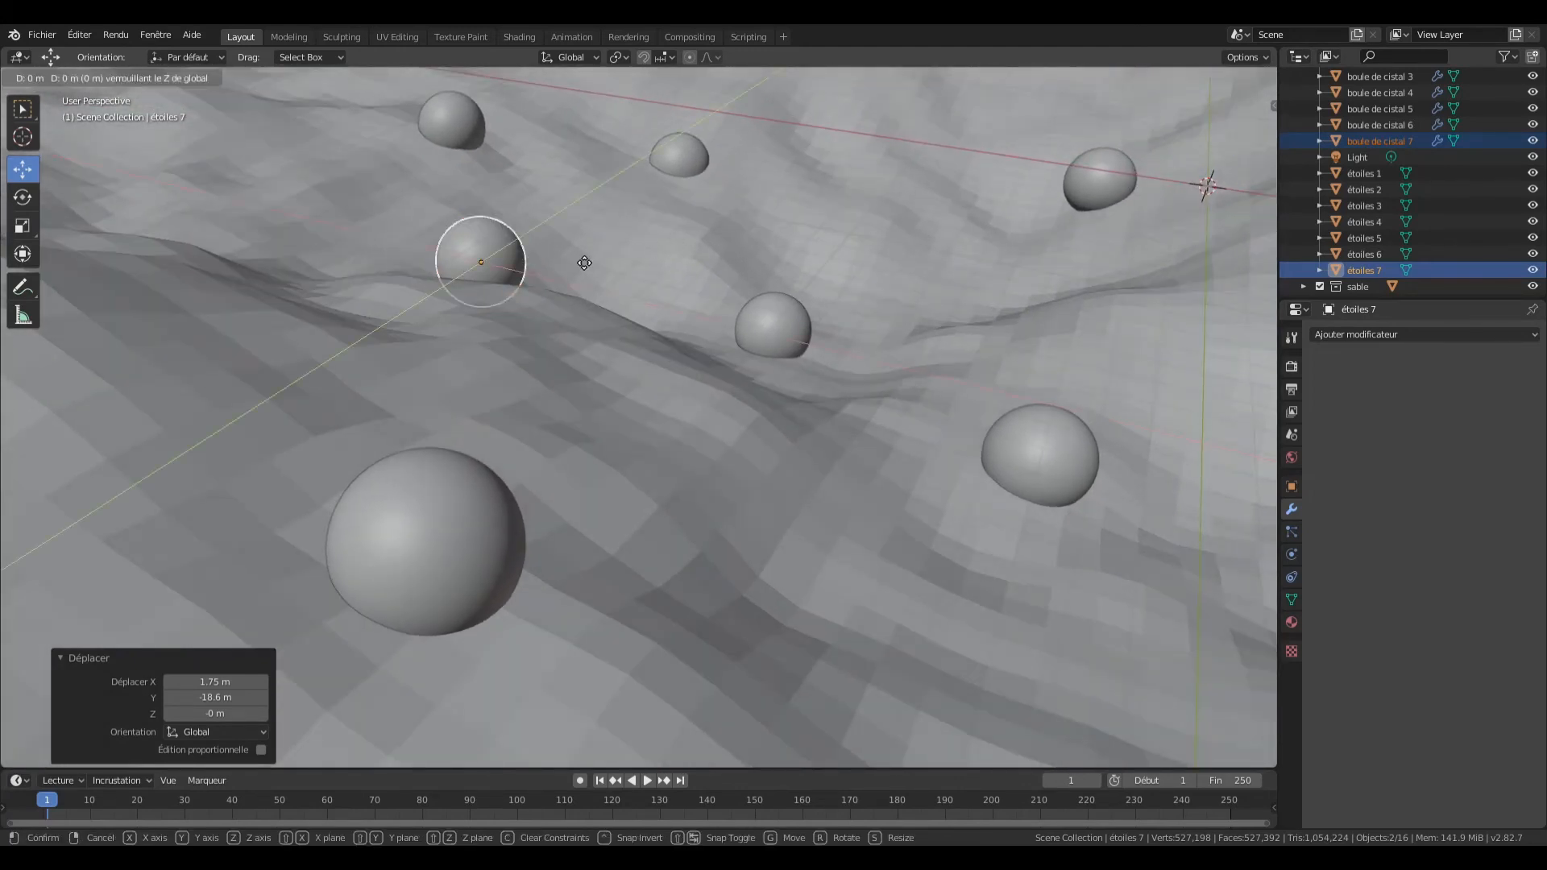
pyautogui.hotkey('shift', 'z')
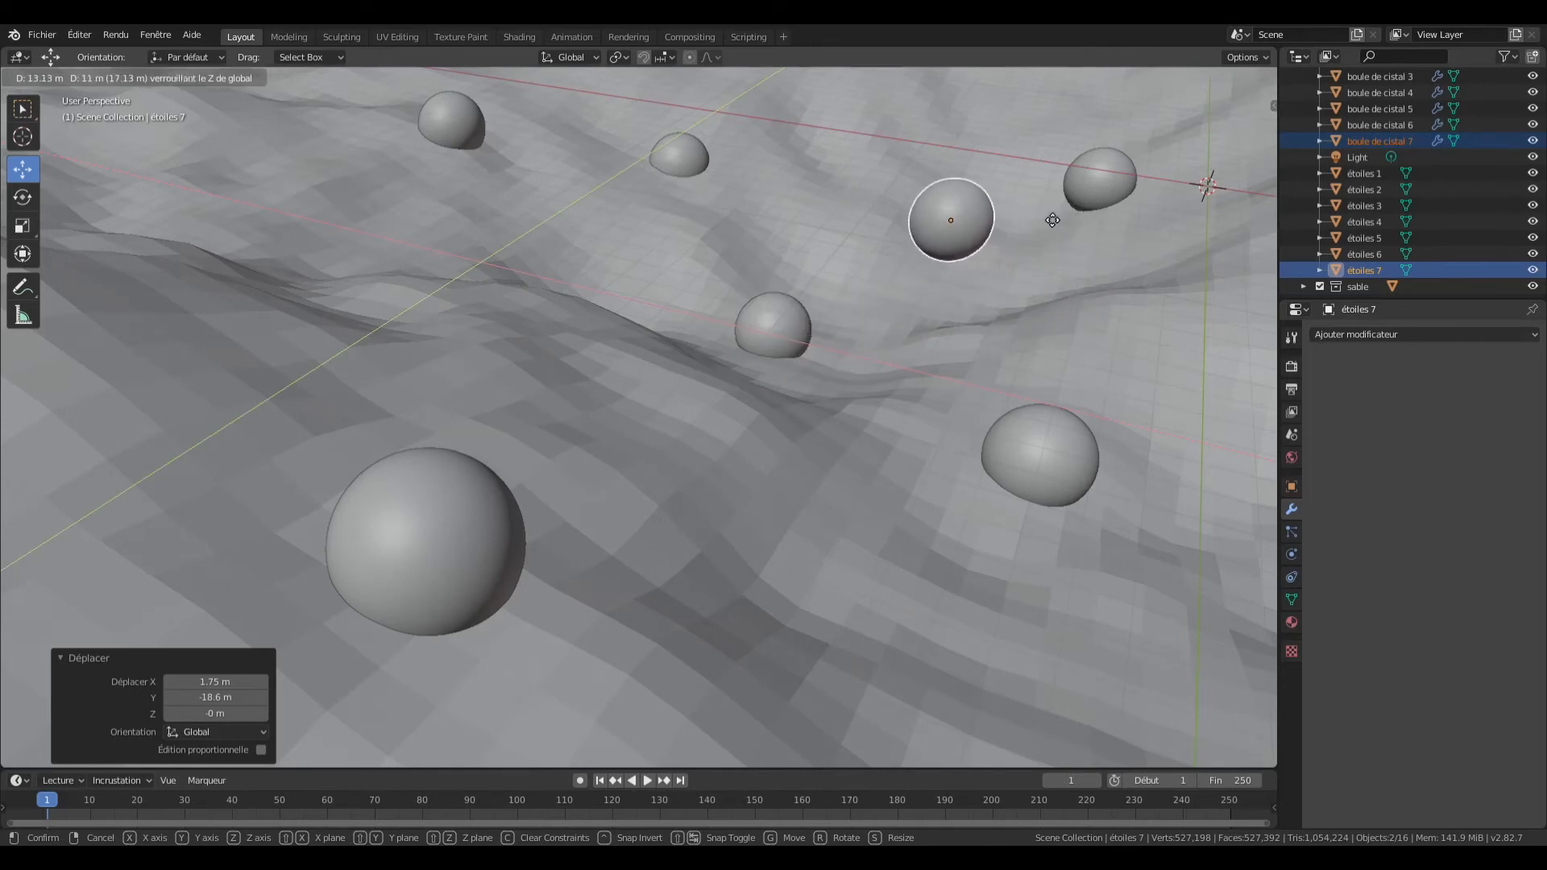
pyautogui.click(1029, 195)
pyautogui.press('g')
pyautogui.press('z')
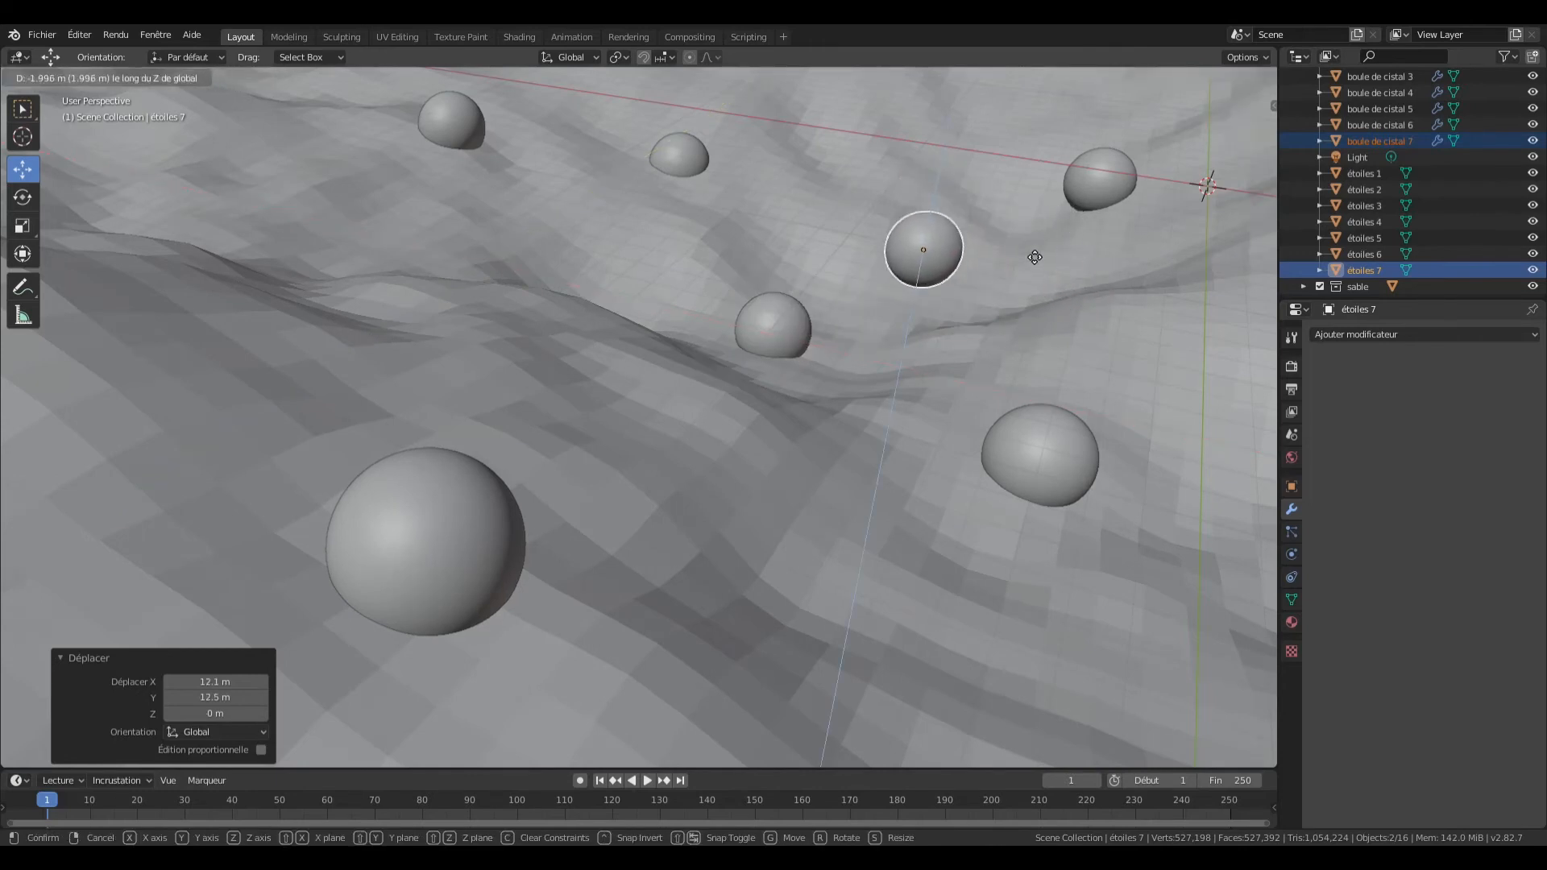
pyautogui.click(1020, 317)
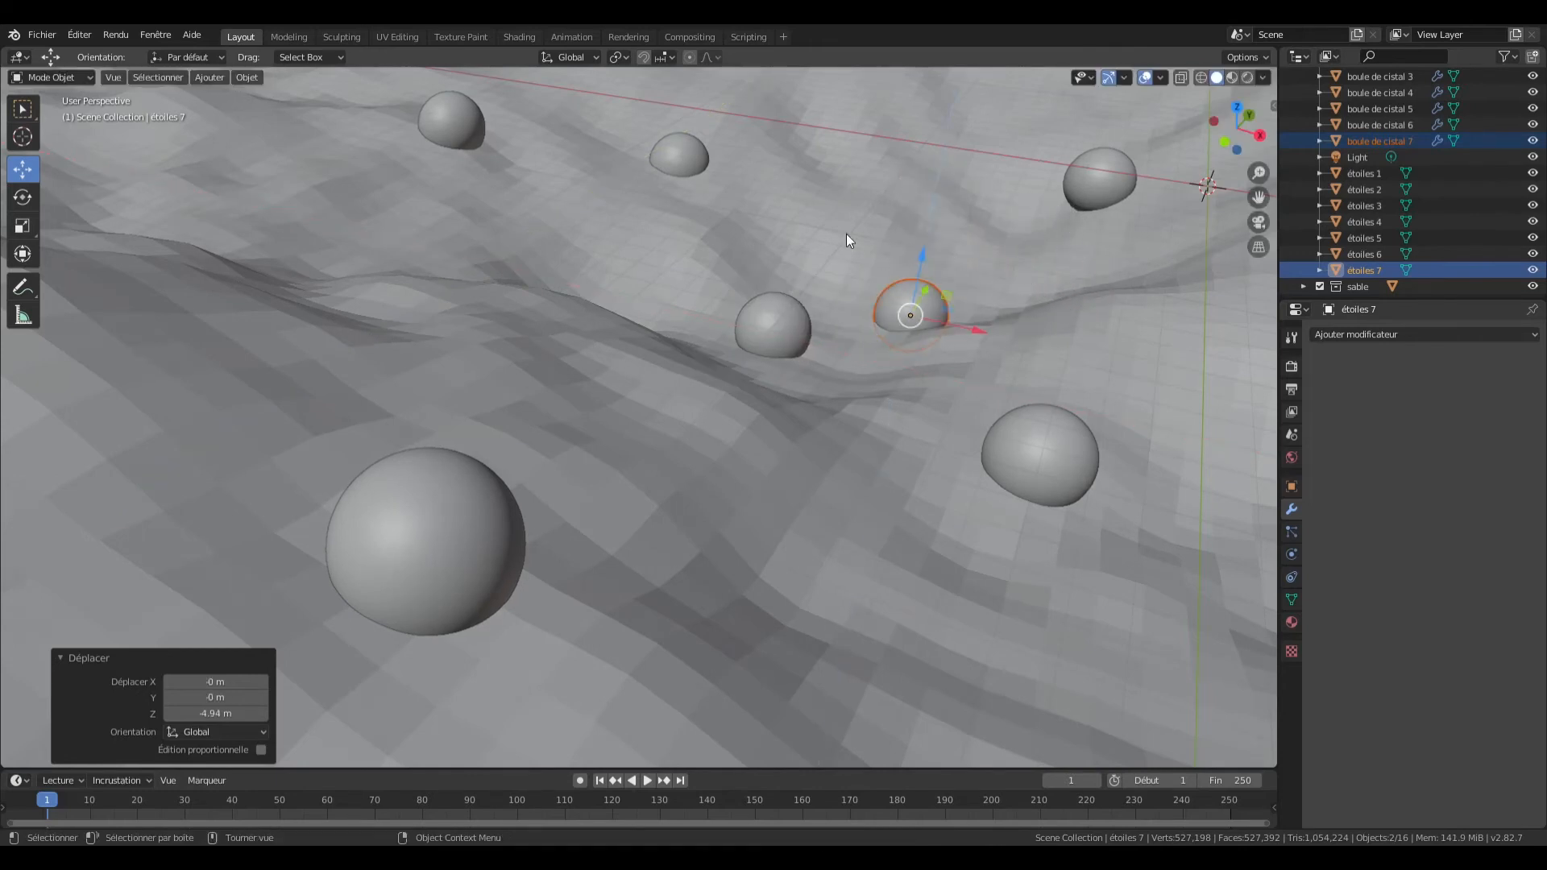
# Step: Select the sixth and fifth crystal balls in turn and inspect the layout in wireframe before restoring solid shading
pyautogui.click(683, 162)
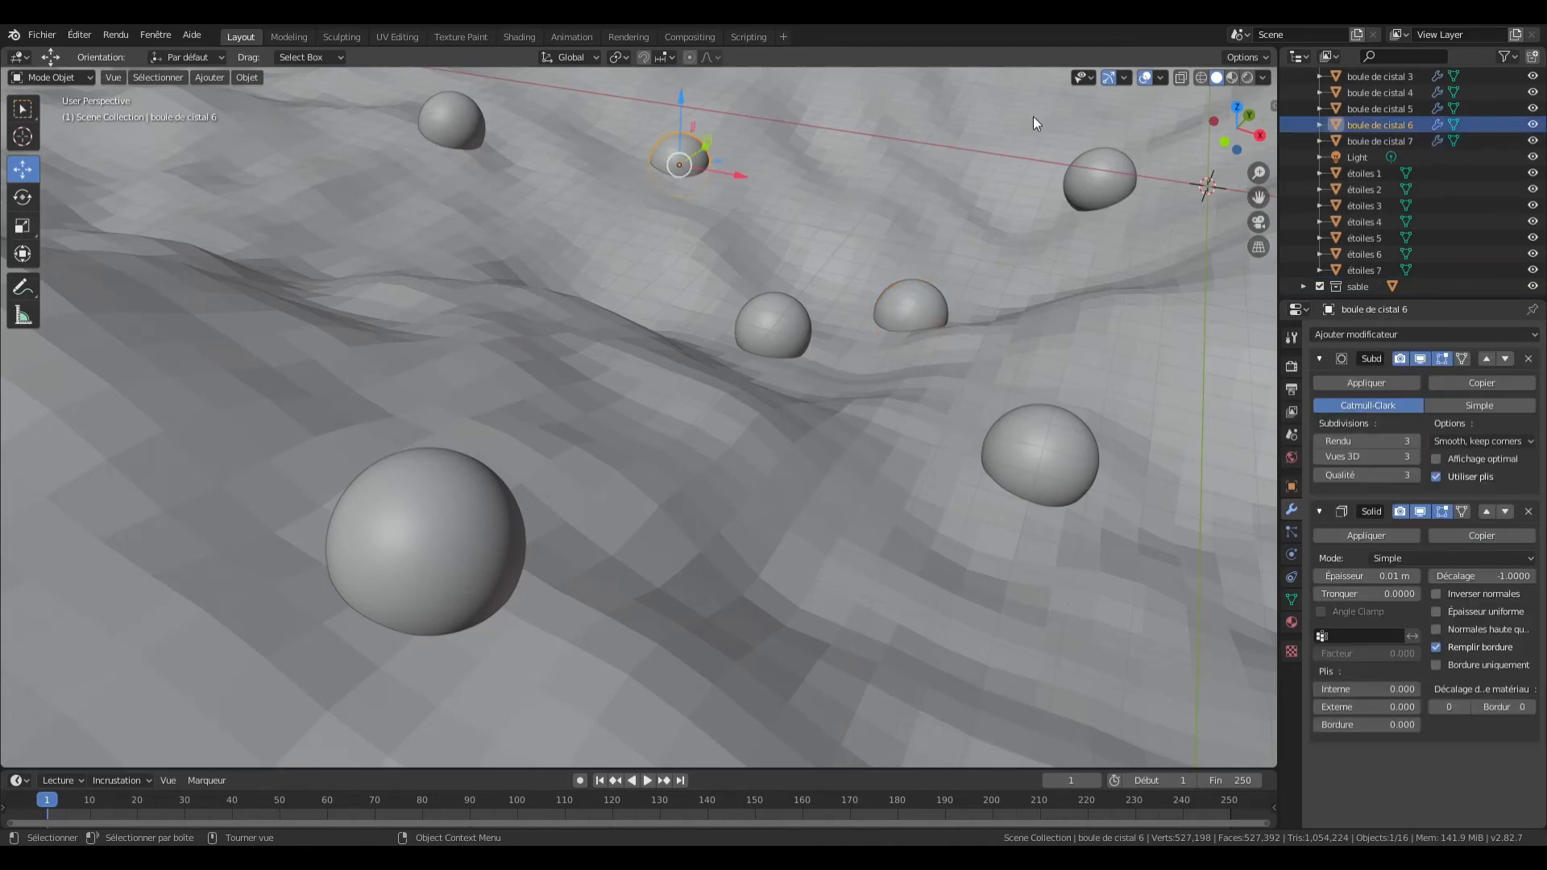
pyautogui.click(457, 115)
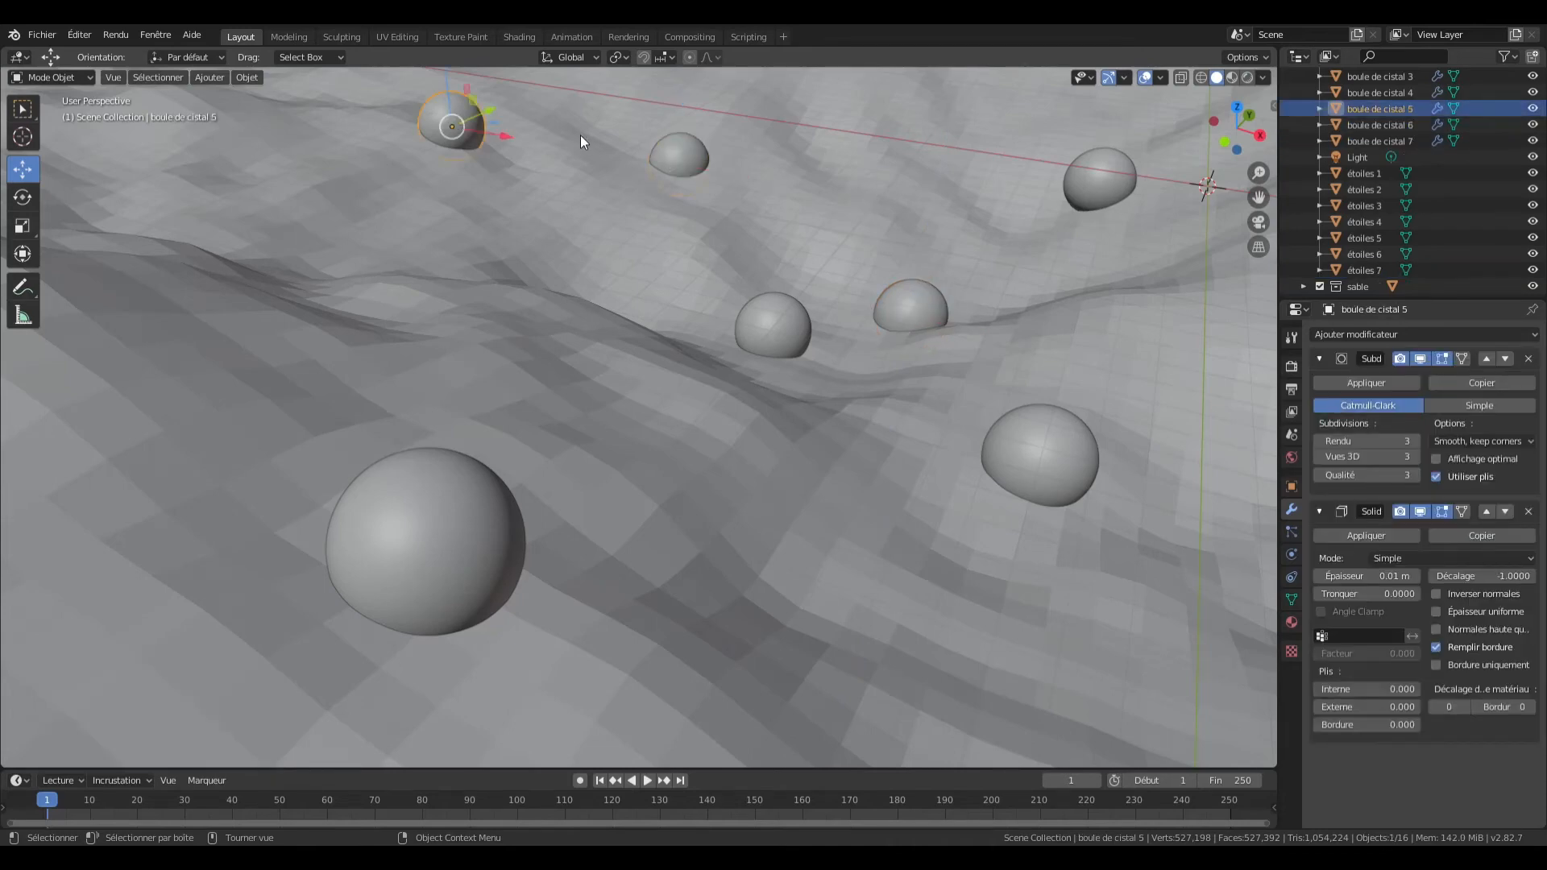
pyautogui.press('z')
pyautogui.click(500, 145)
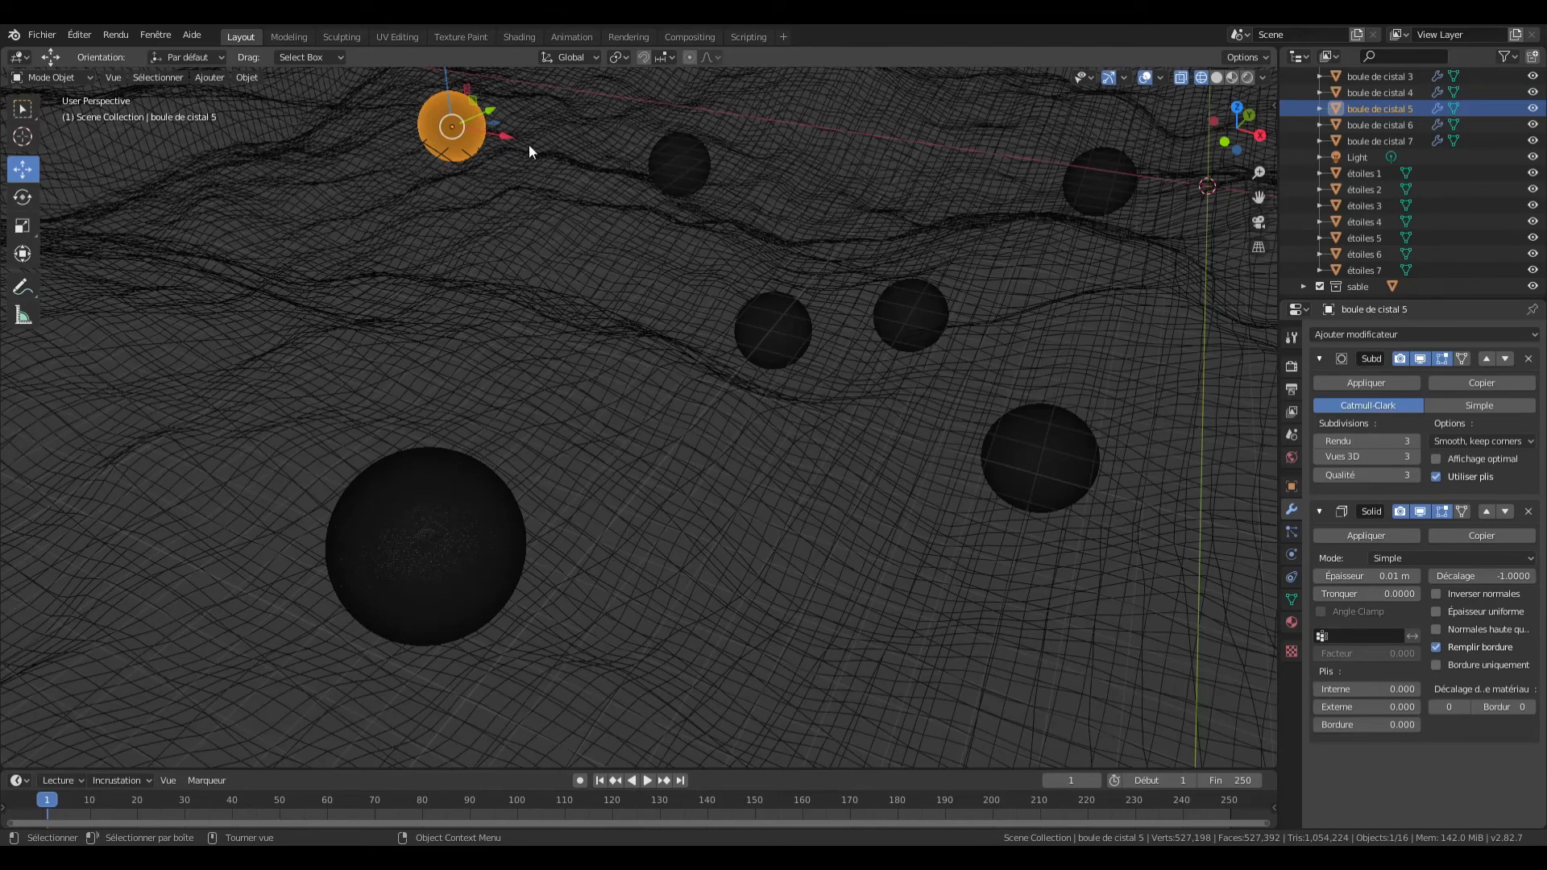
pyautogui.press('z')
pyautogui.click(585, 173)
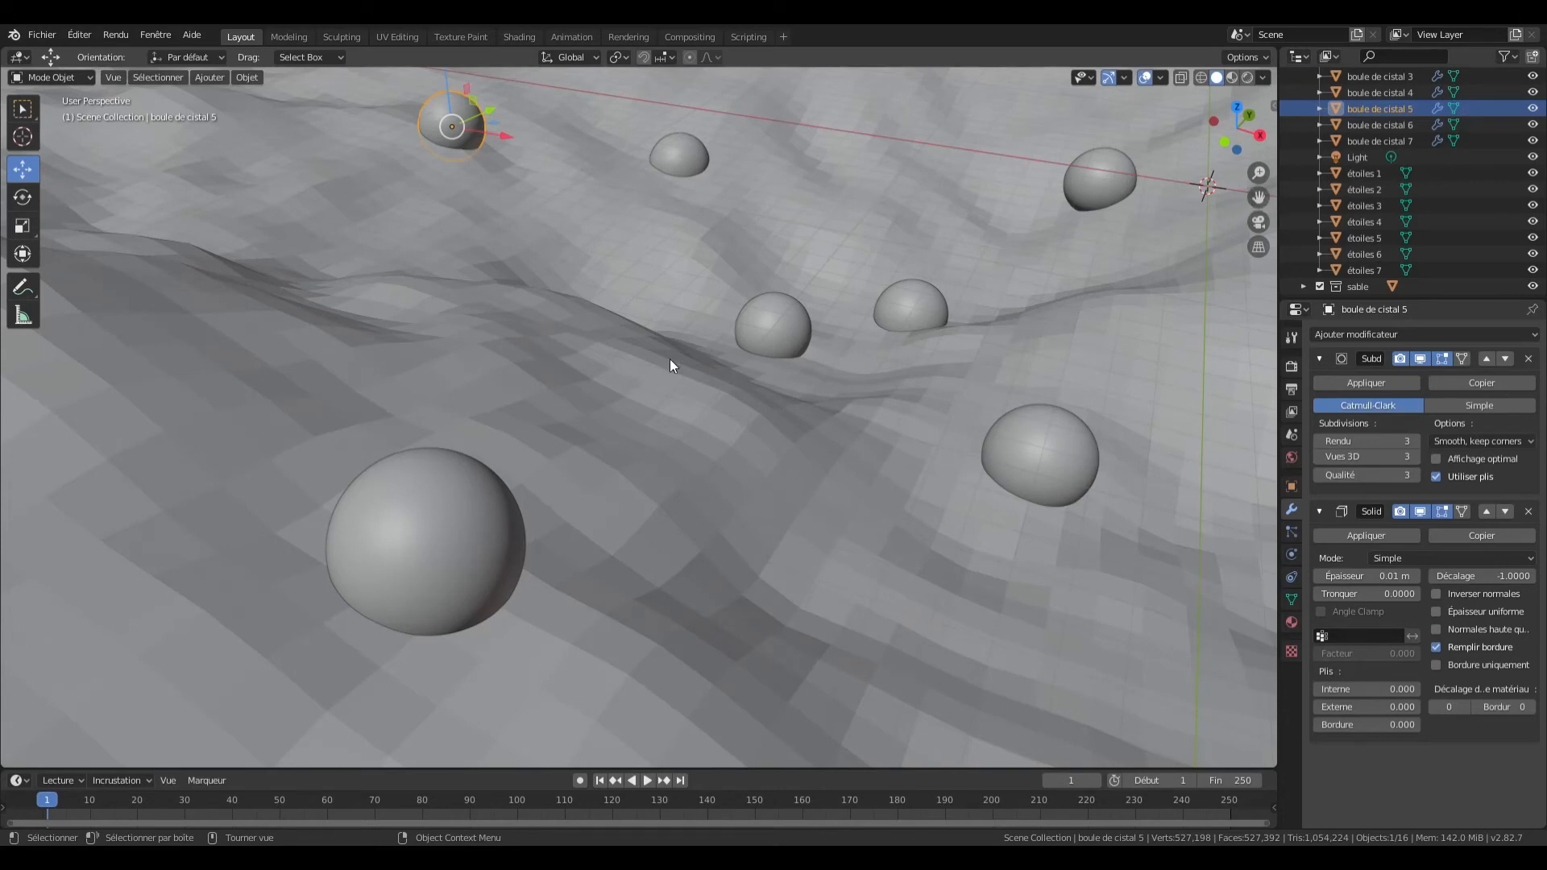
# Step: Collapse the boule de cristal collection in the object list and add a camera at the scene origin
pyautogui.scroll(3, 1354, 113)
pyautogui.click(1304, 95)
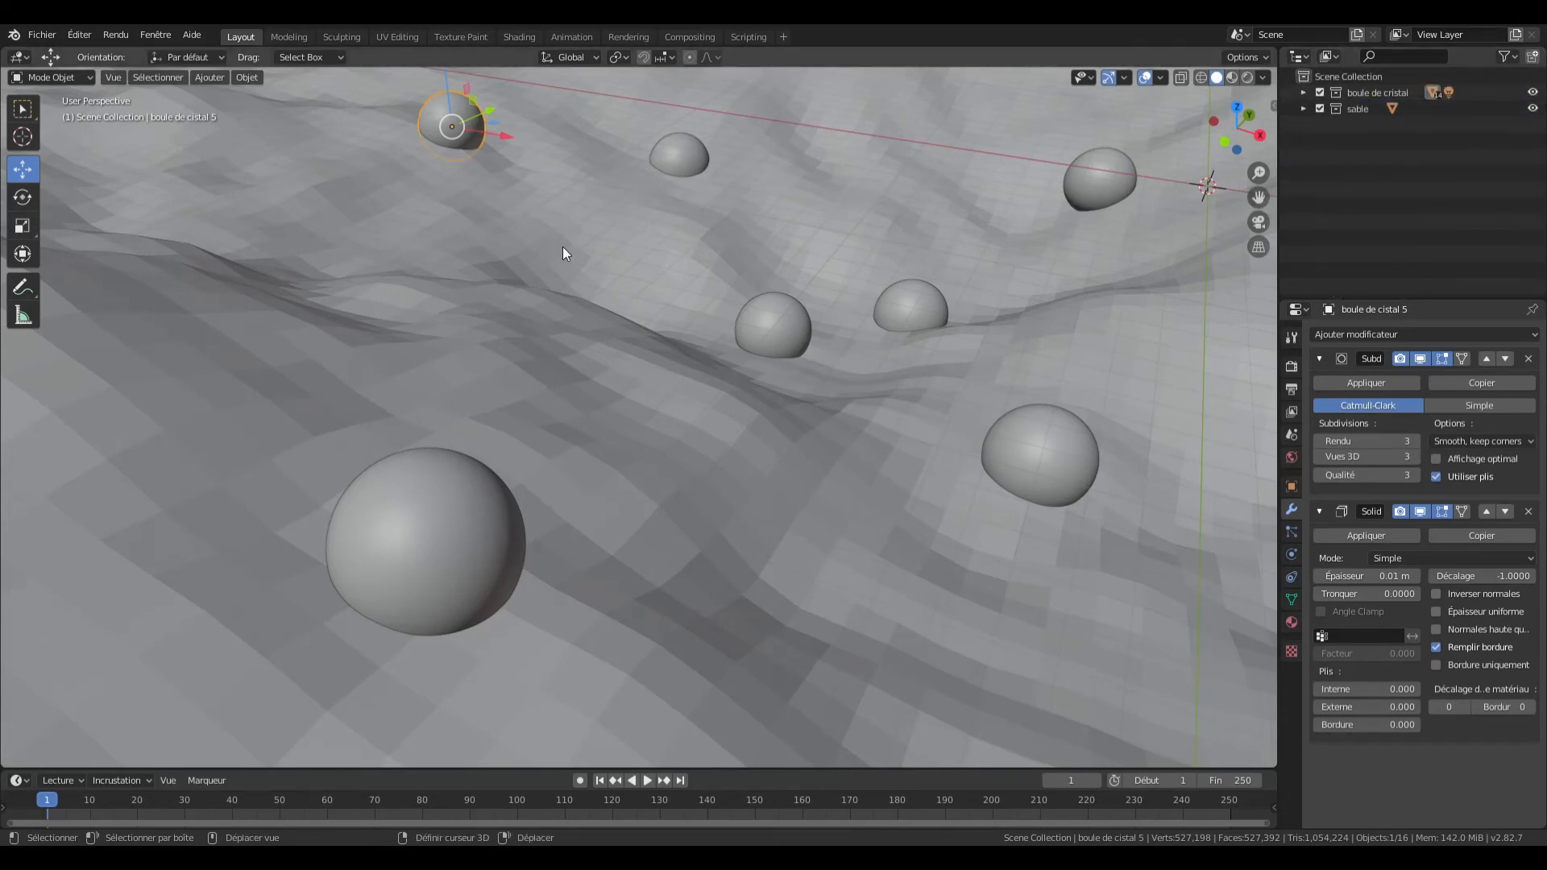
pyautogui.hotkey('shift', 'a')
pyautogui.click(519, 447)
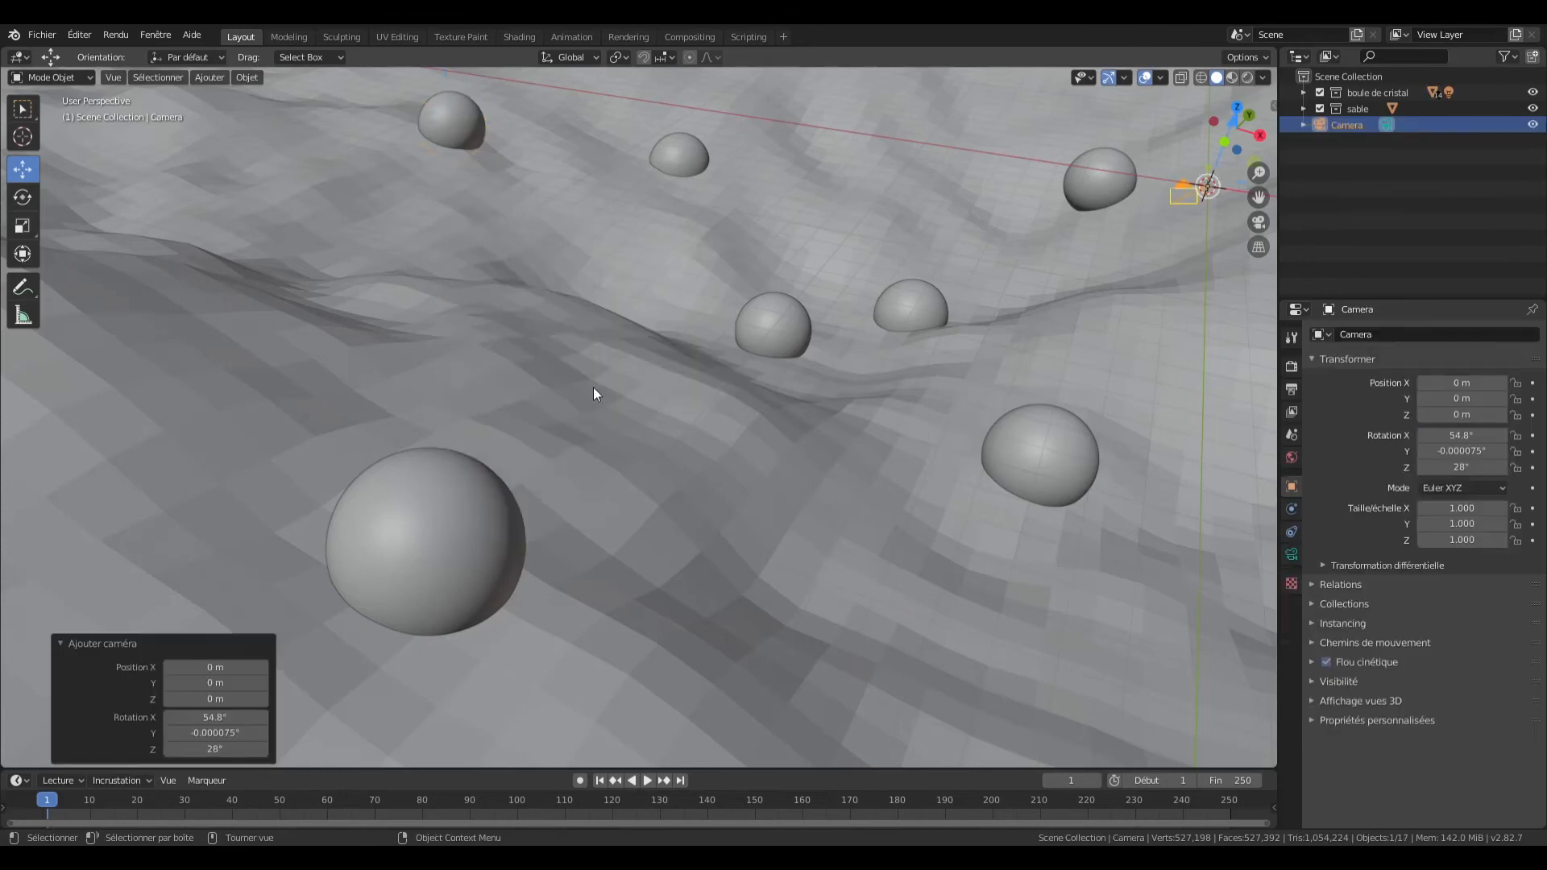
# Step: Align the new camera to a slightly wider current view of the crystal balls on the sand
pyautogui.press('KP_0')
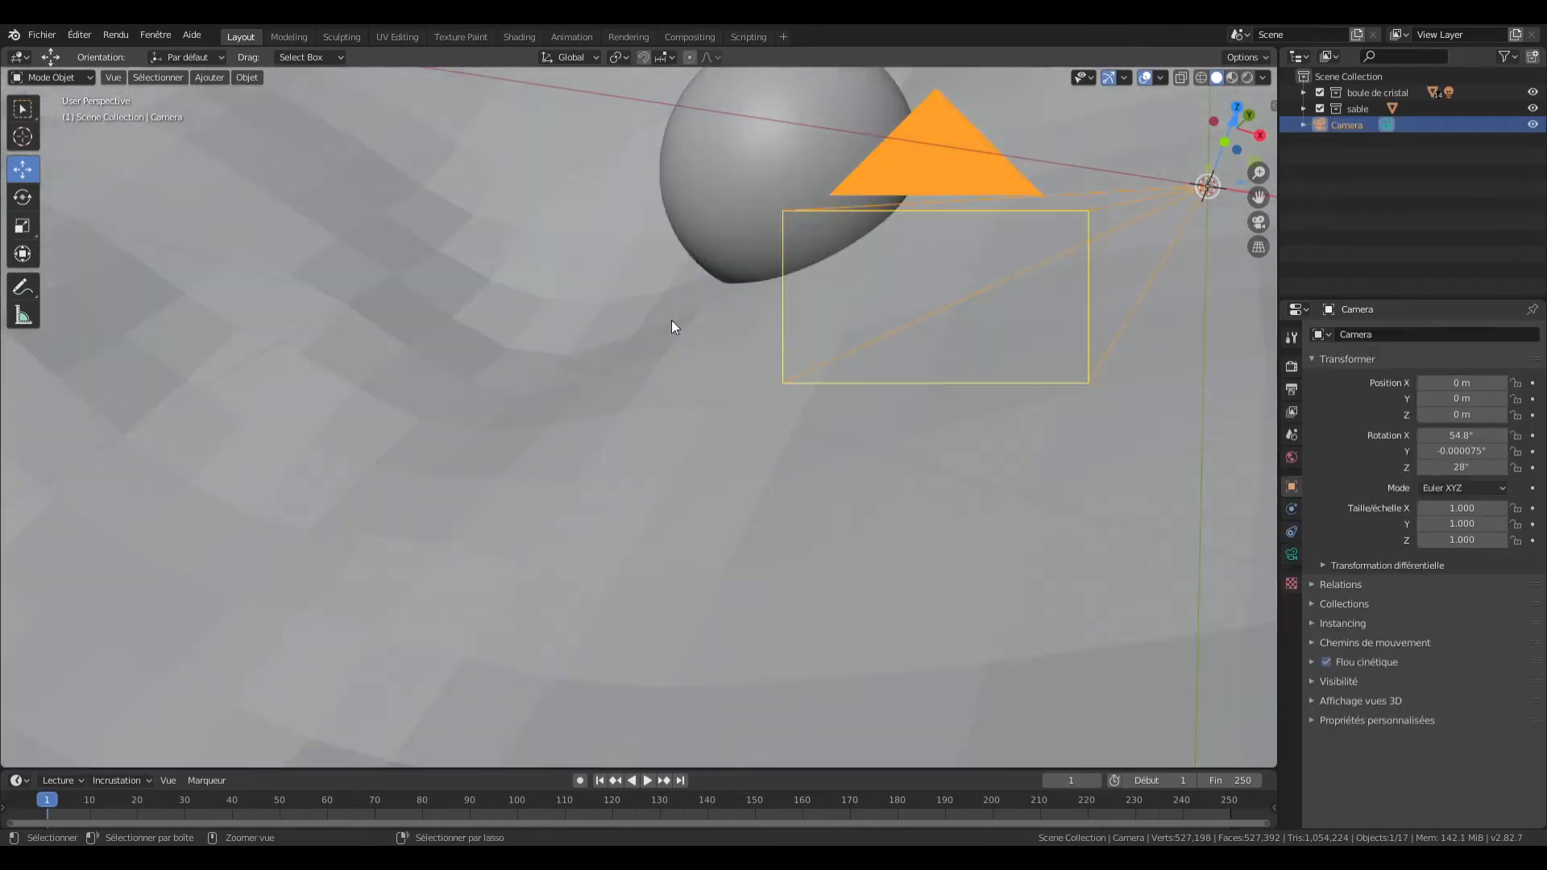
pyautogui.press('KP_0')
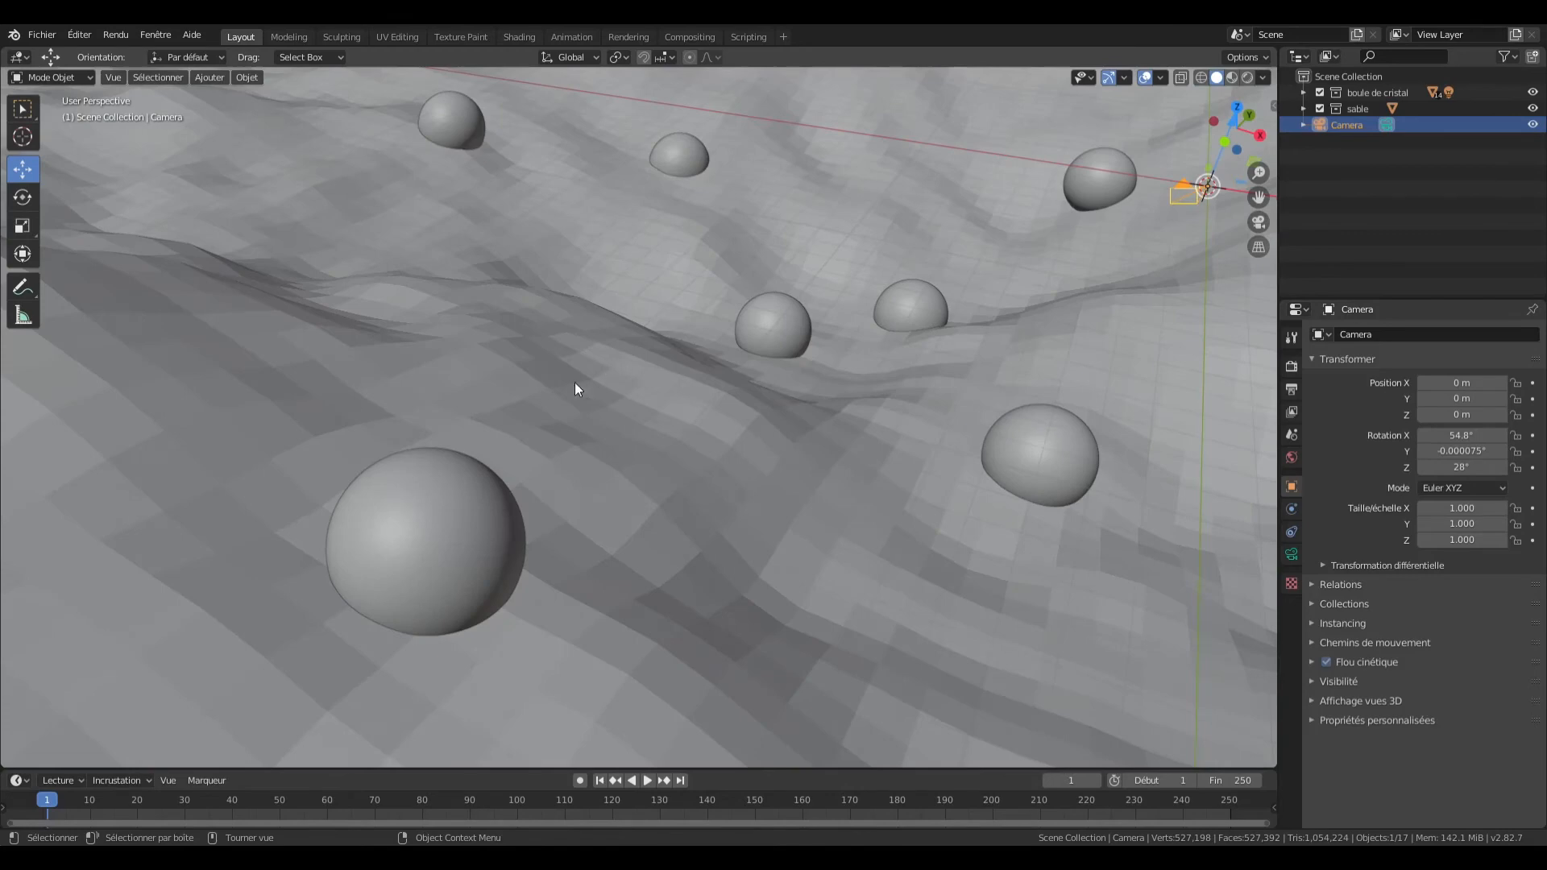
pyautogui.press('KP_0')
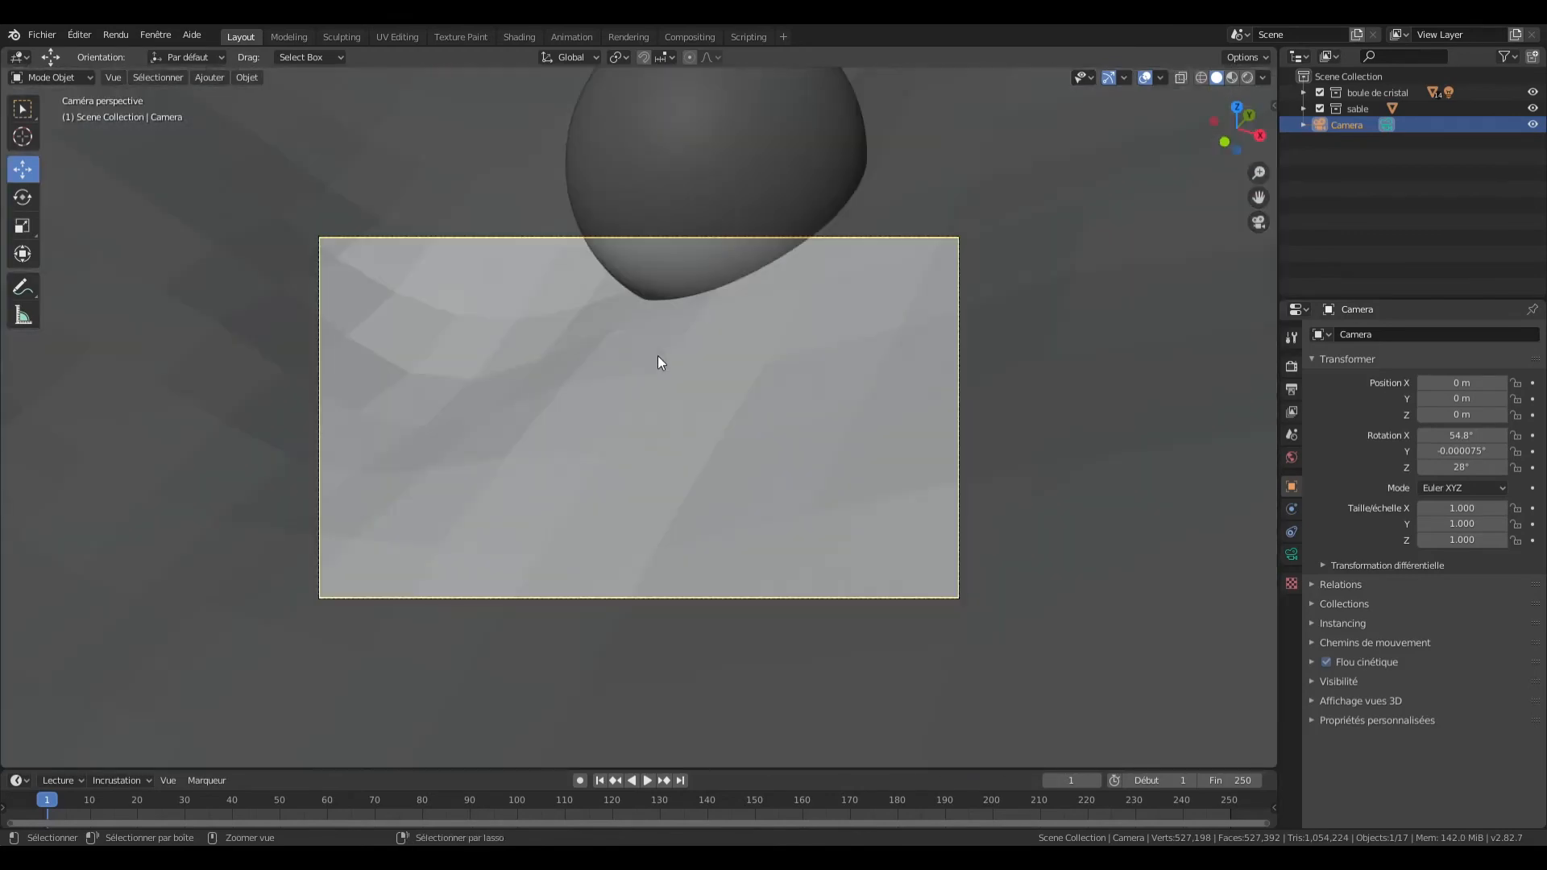
pyautogui.press('KP_0')
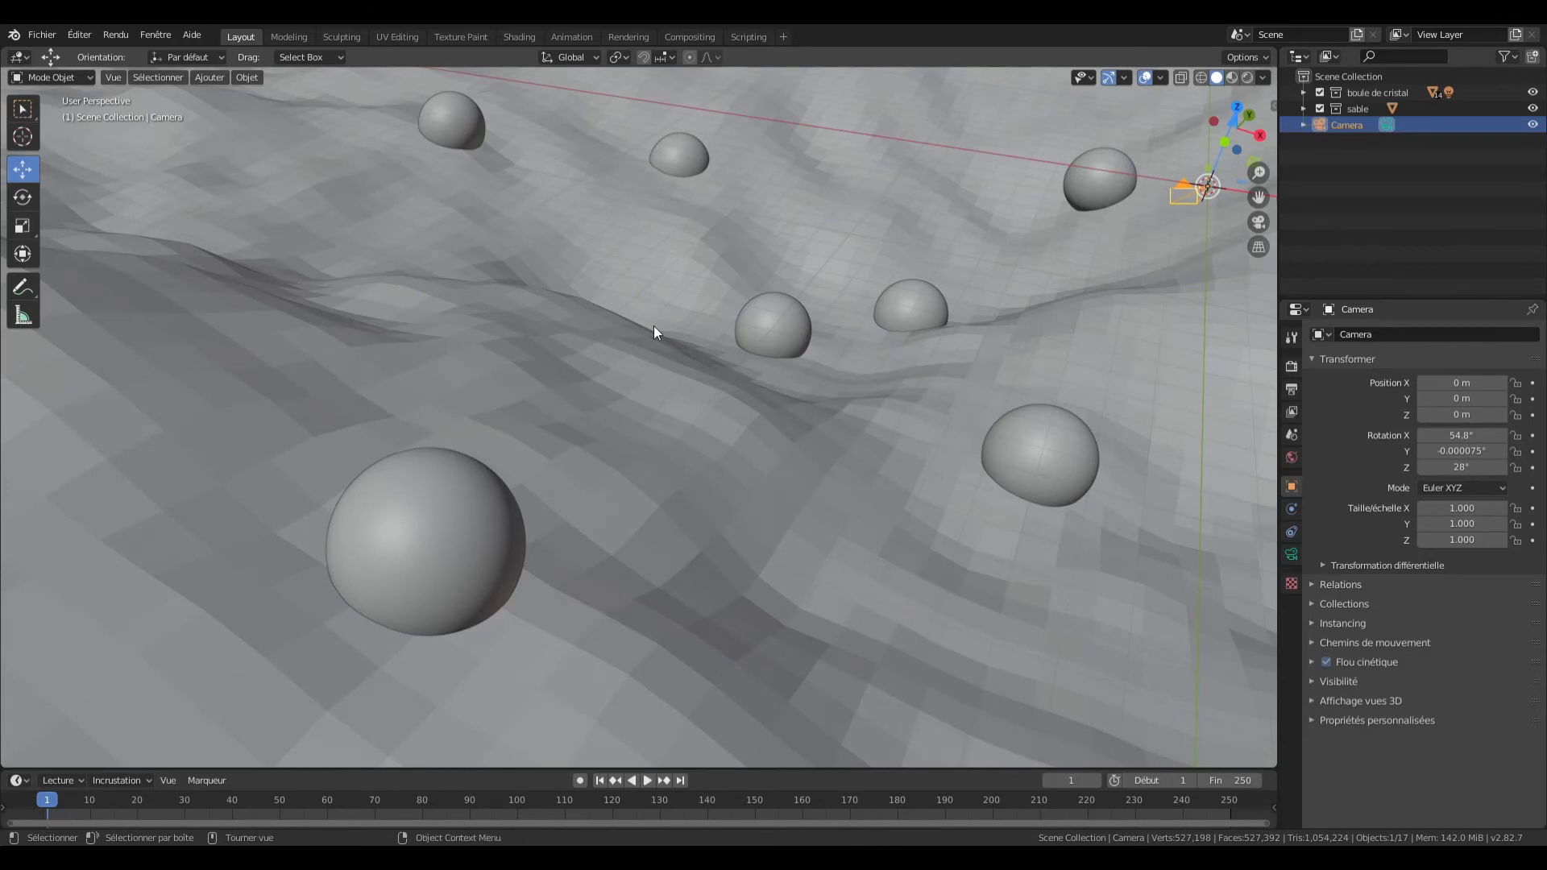
pyautogui.scroll(-2, 654, 326)
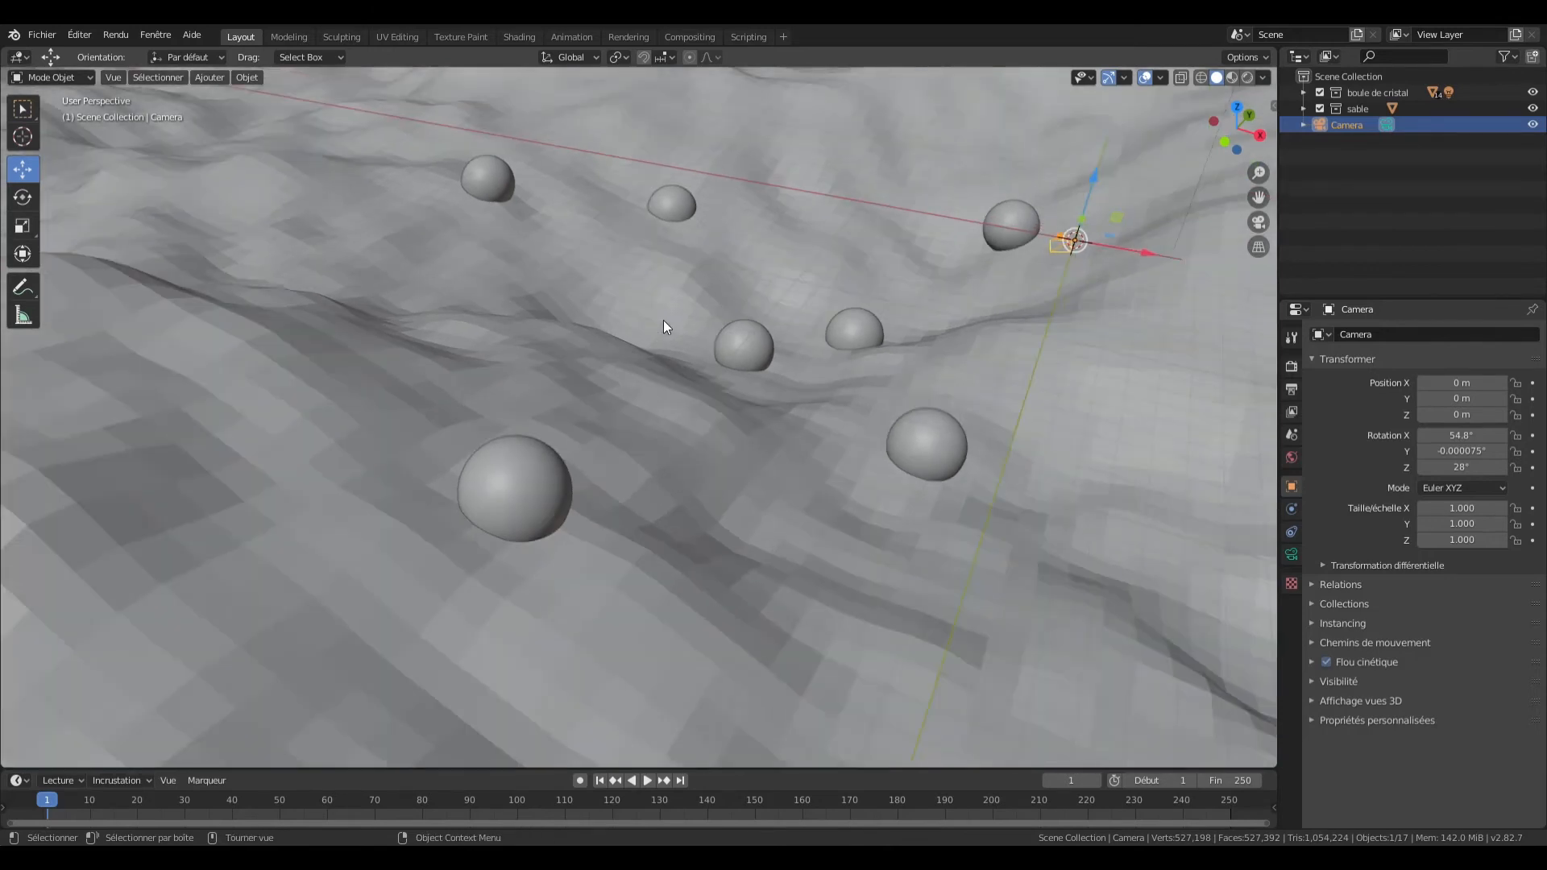
pyautogui.moveTo(1054, 244); pyautogui.dragTo(903, 347)
pyautogui.hotkey('ctrl', 'z')
pyautogui.press('ctrl+alt+KP_0')
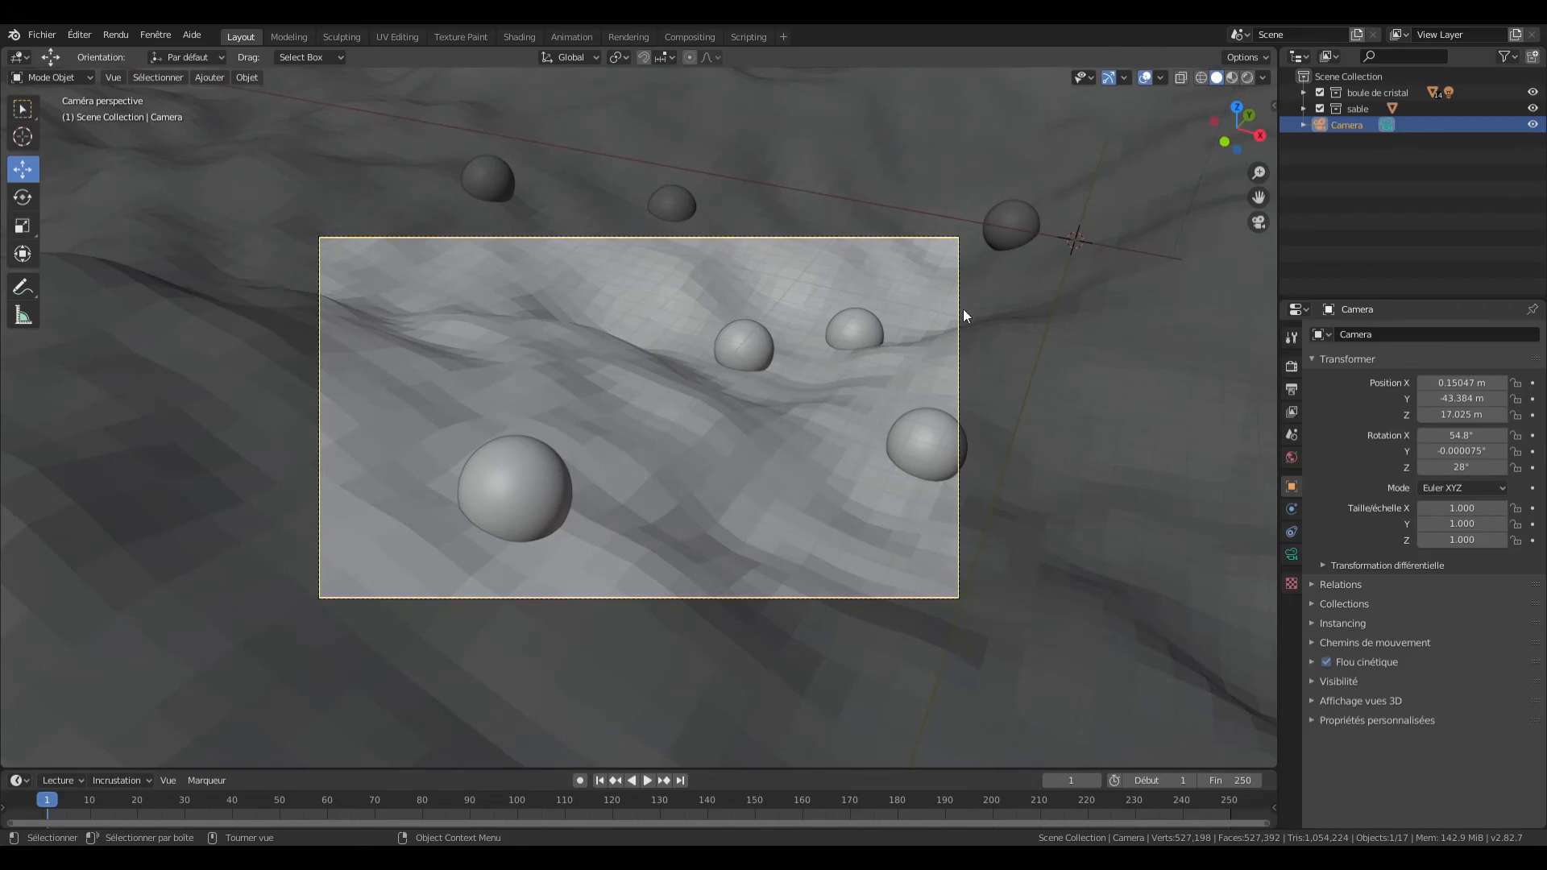
# Step: Move the camera about -2.76 m along Y and raise it about 3.42 m along Z
pyautogui.click(926, 311)
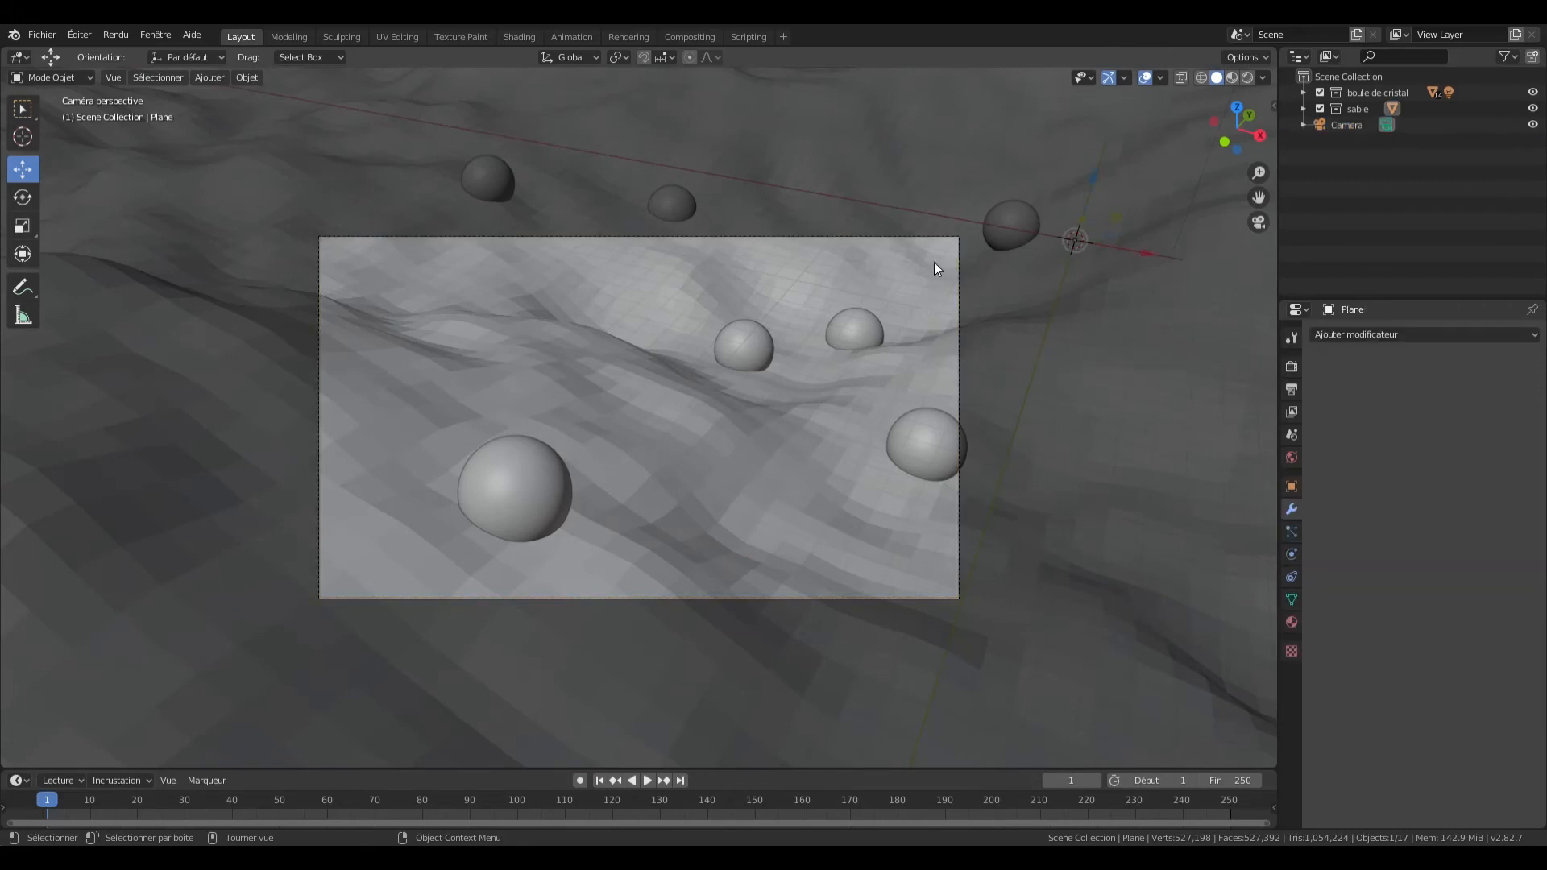
pyautogui.click(958, 235)
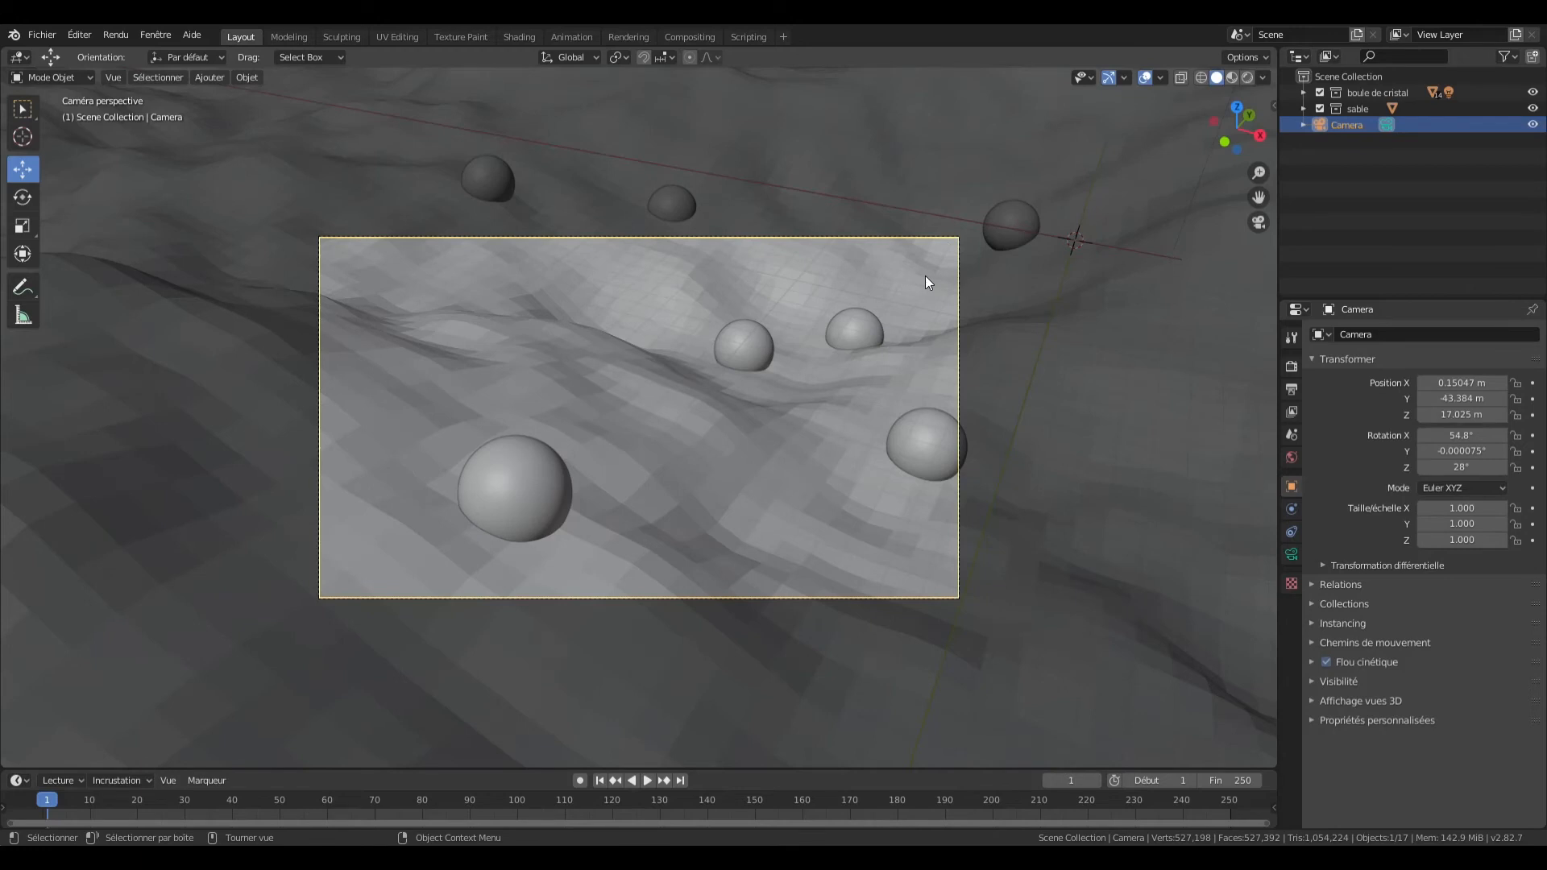
pyautogui.press('g')
pyautogui.press('y')
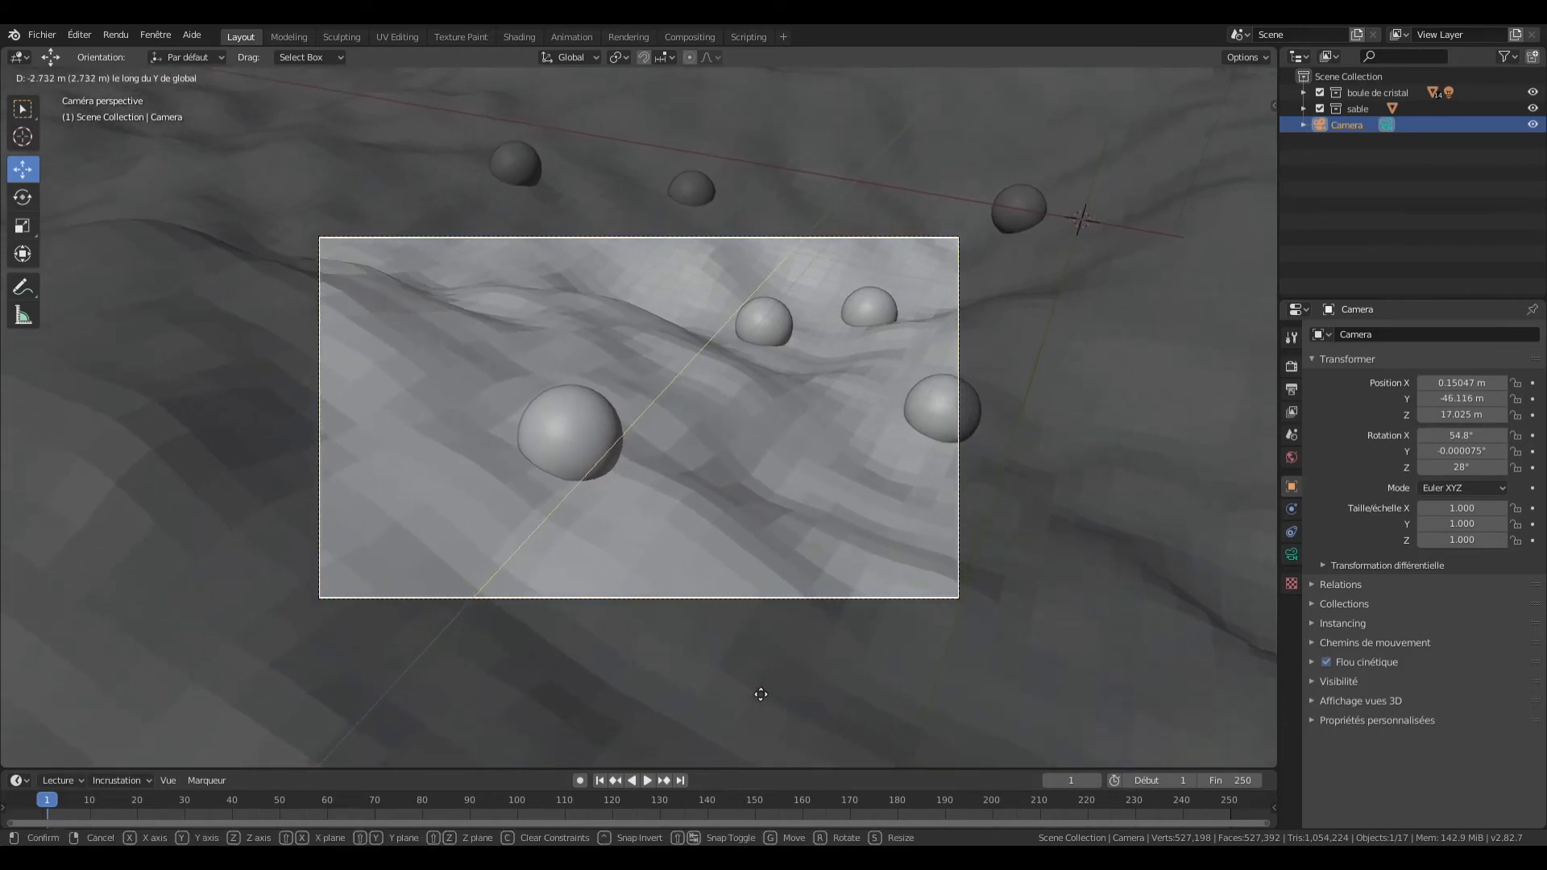
pyautogui.click(760, 689)
pyautogui.press('g')
pyautogui.press('z')
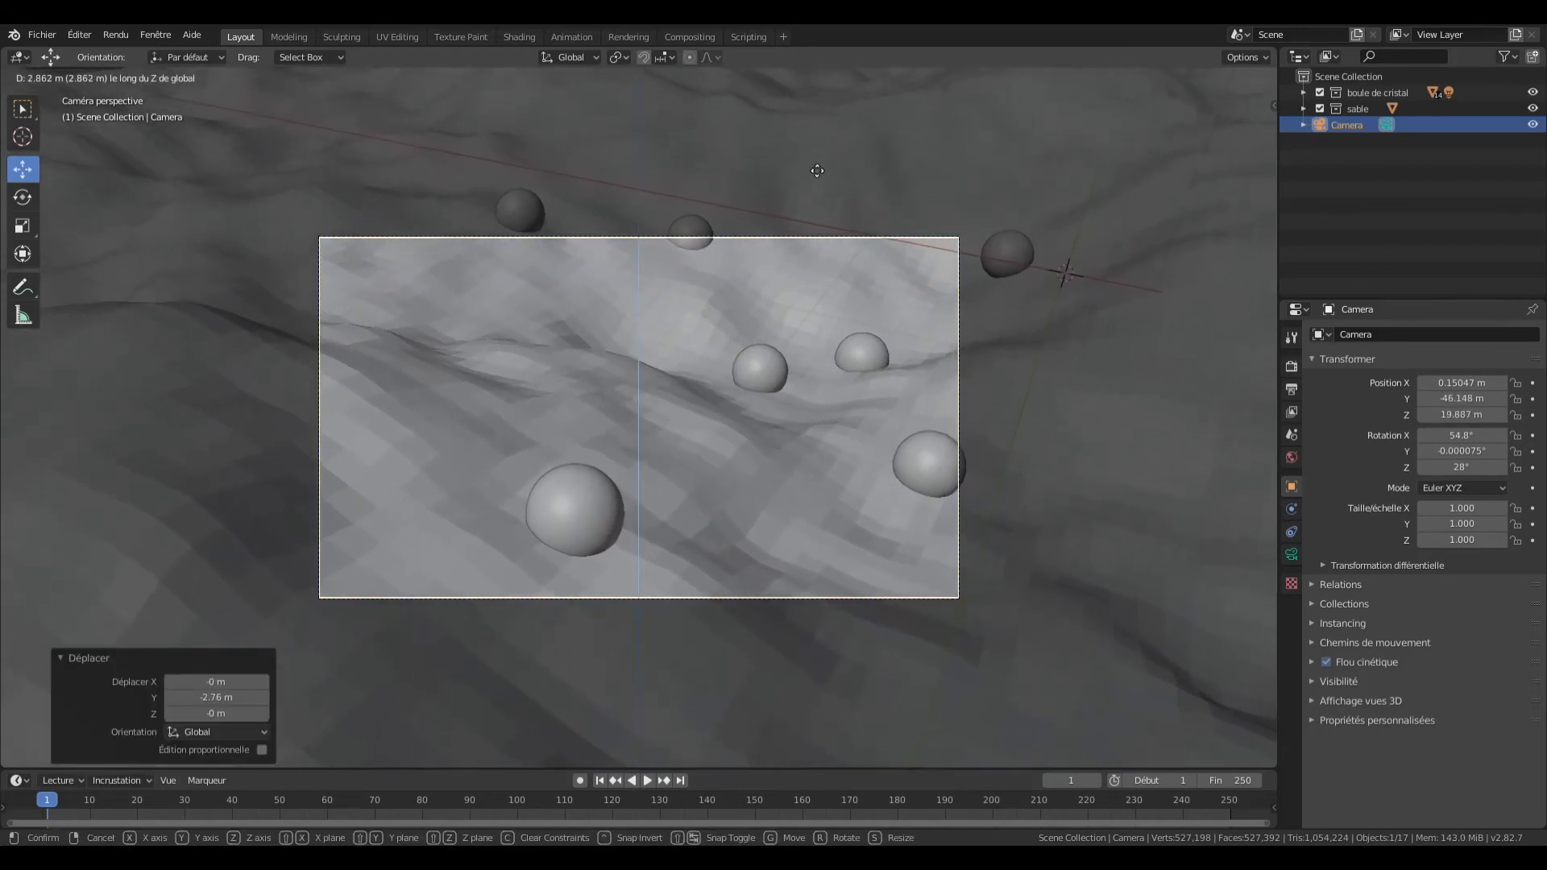
pyautogui.click(802, 701)
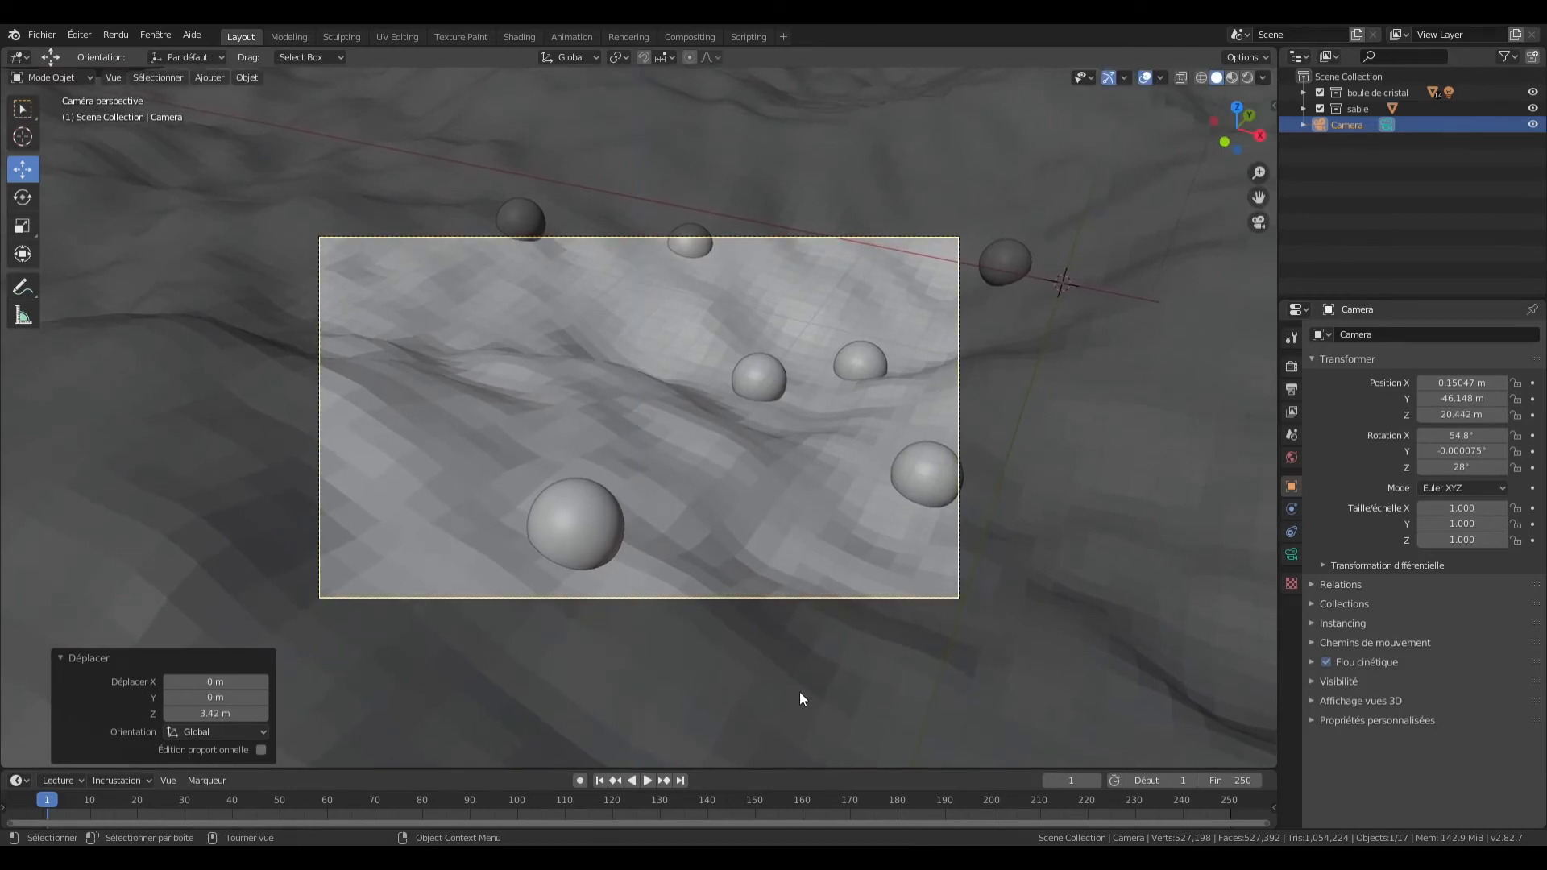
# Step: Show the camera's lens settings, and move the camera about 4.17 m along X and 2.68 m along Z
pyautogui.click(1292, 554)
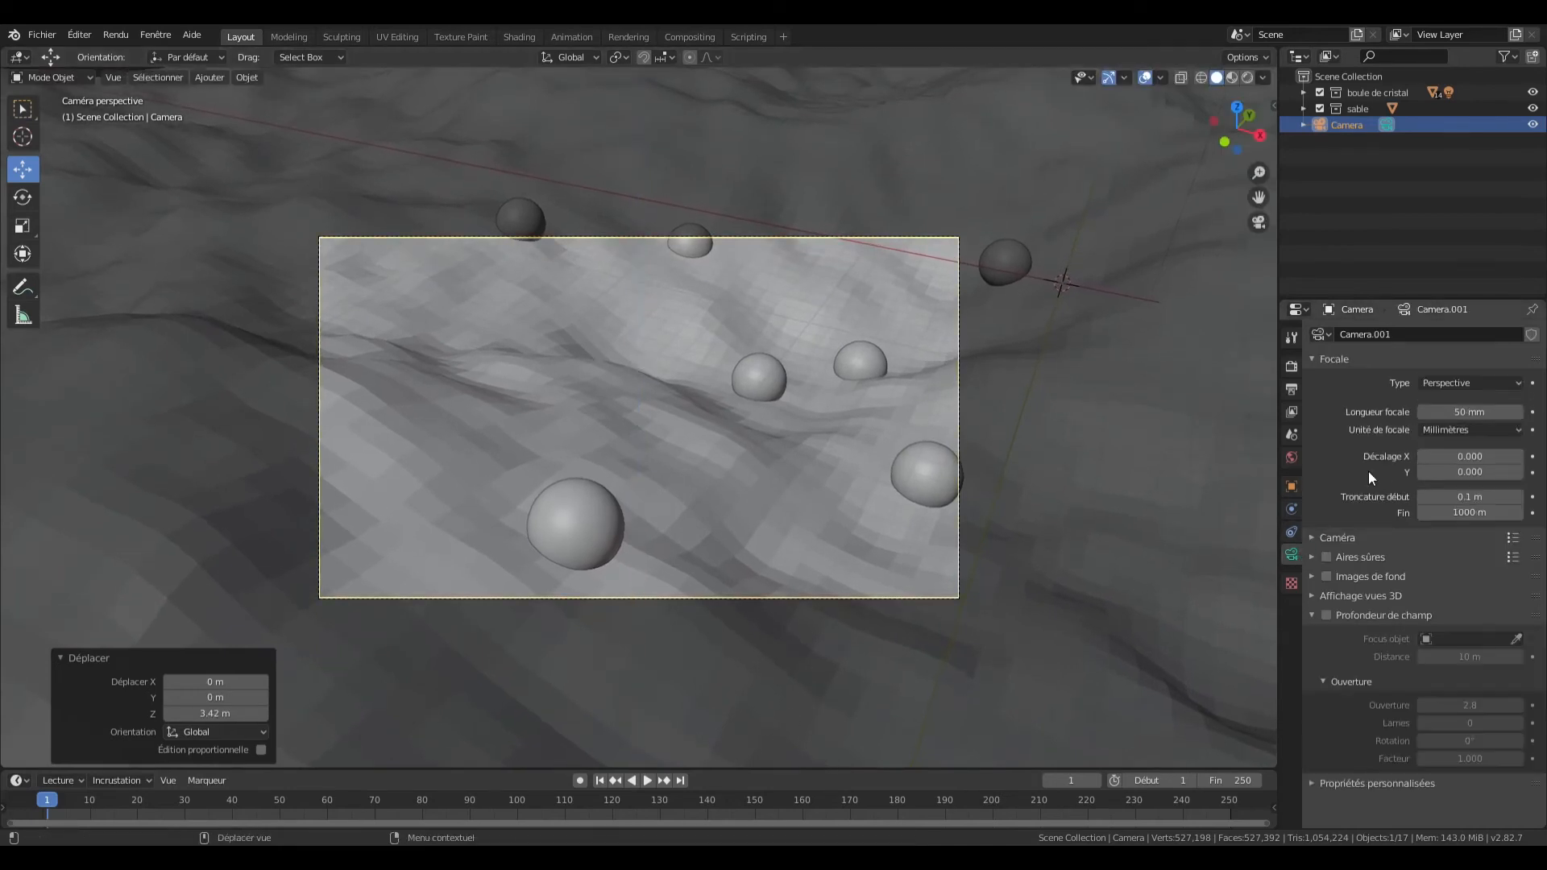
pyautogui.click(954, 432)
pyautogui.click(960, 432)
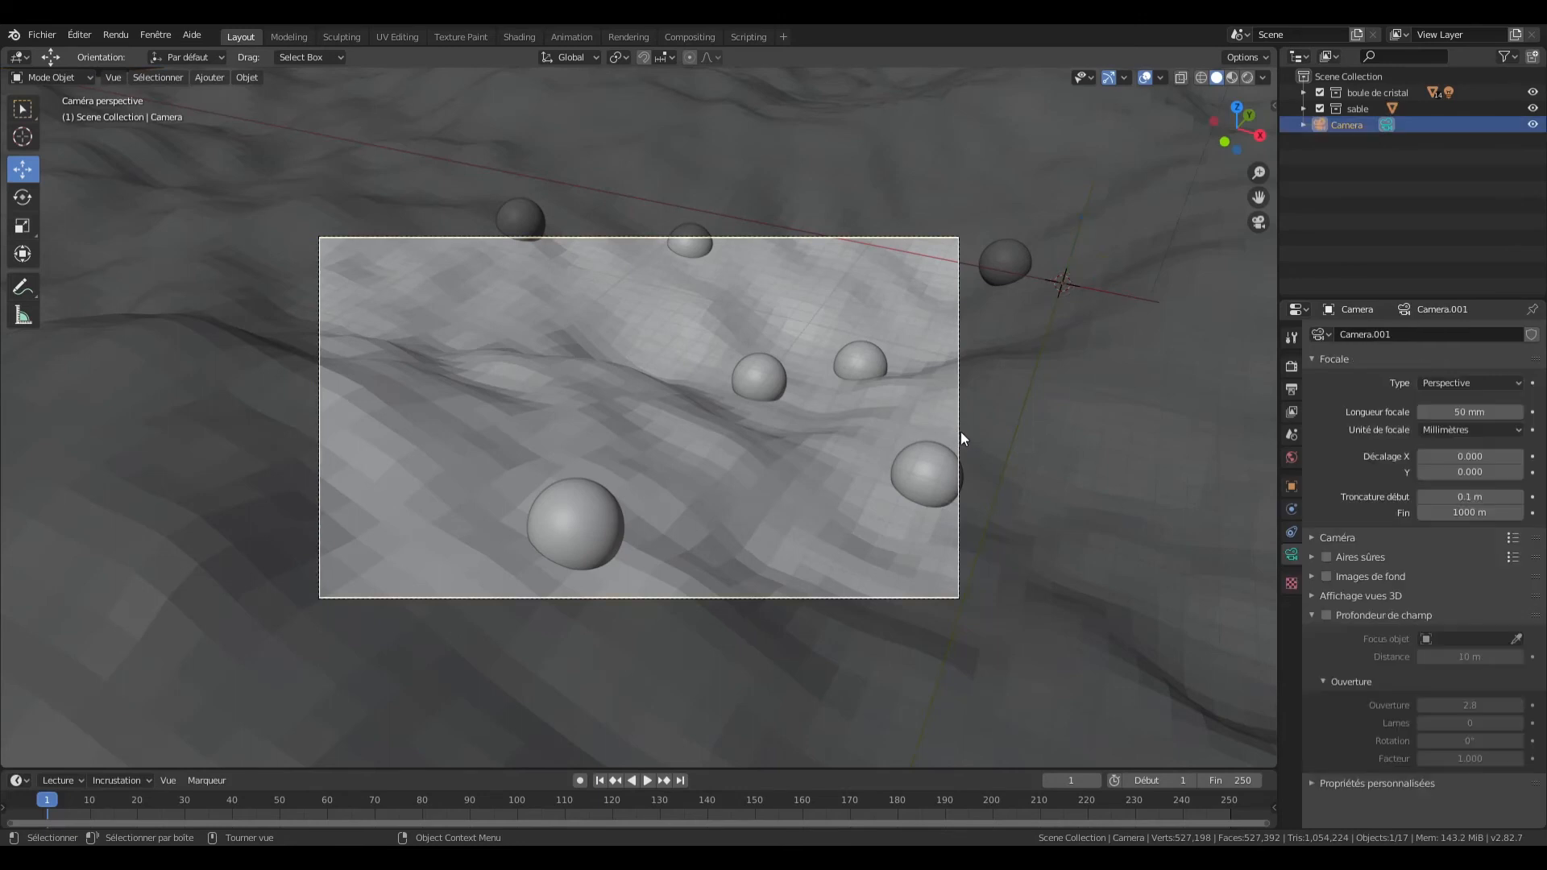
pyautogui.press('g')
pyautogui.press('x')
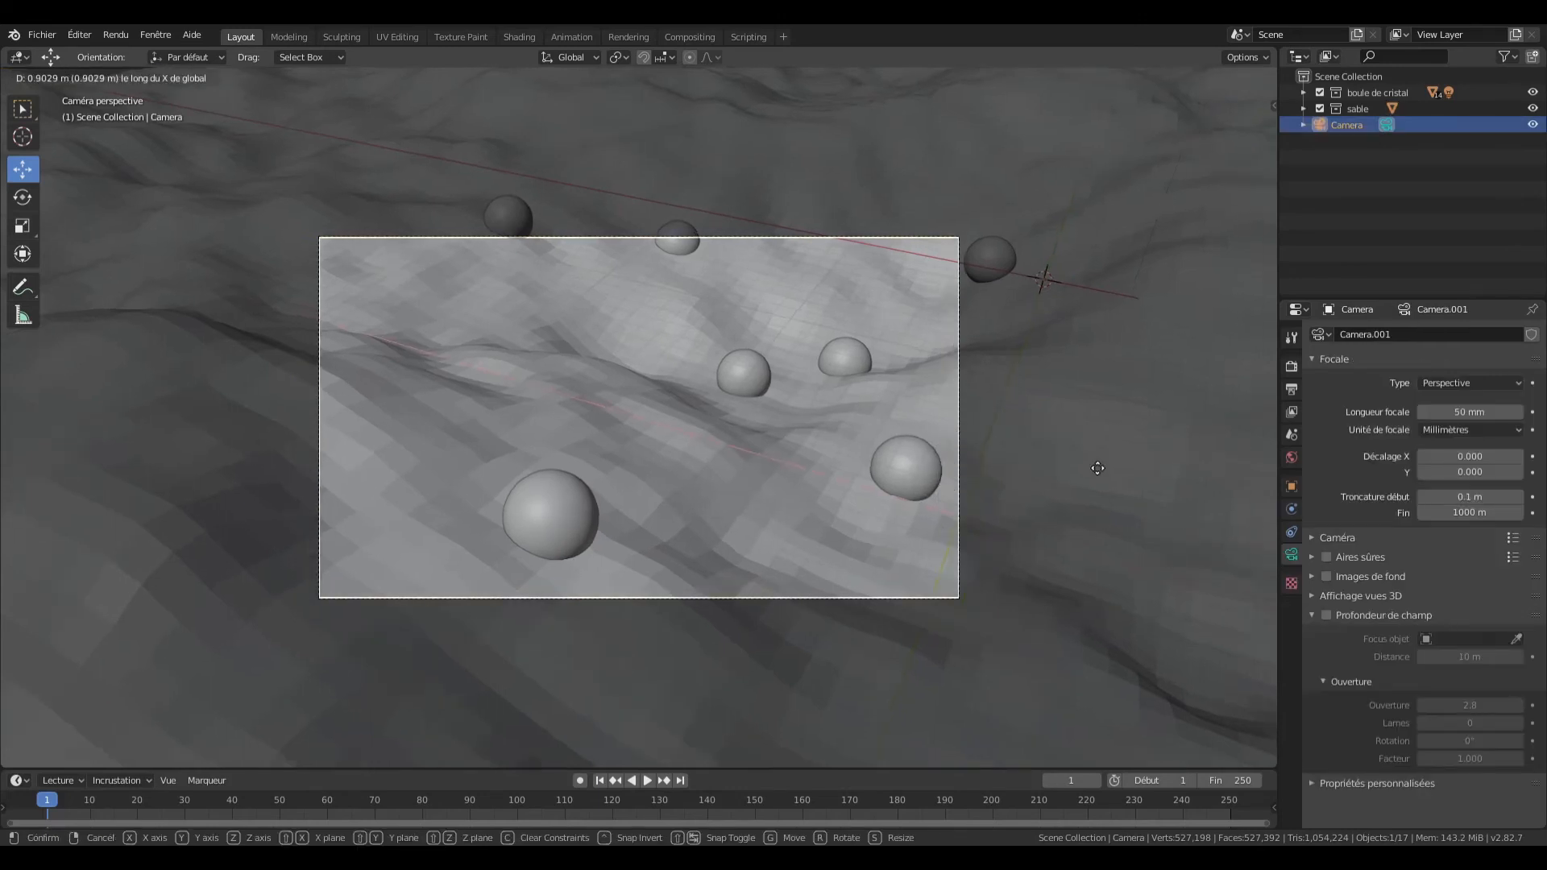
pyautogui.click(494, 464)
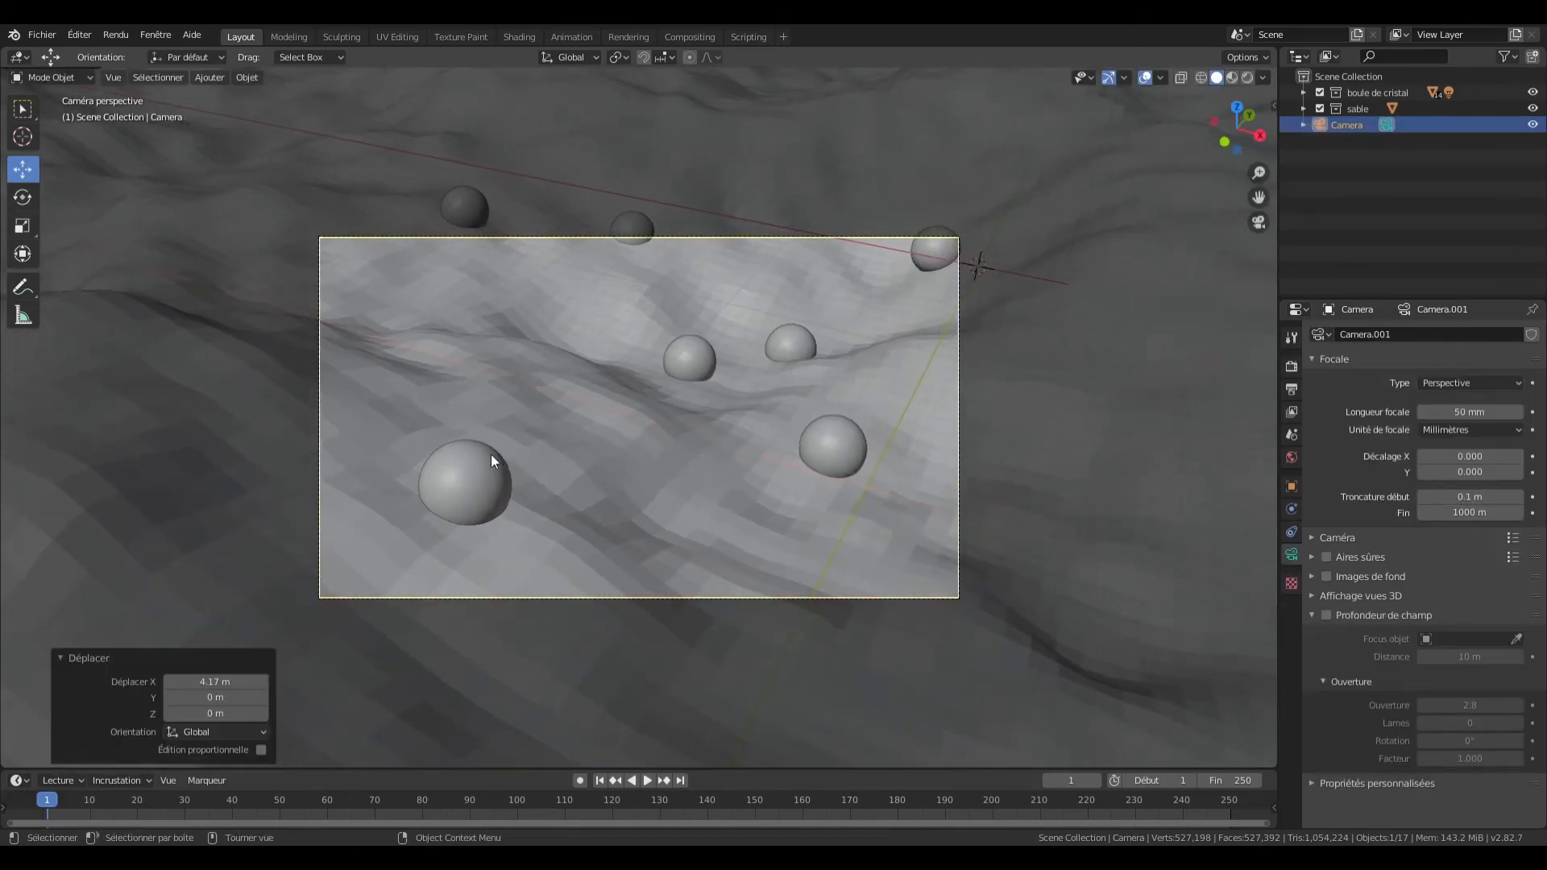
pyautogui.press('g')
pyautogui.press('z')
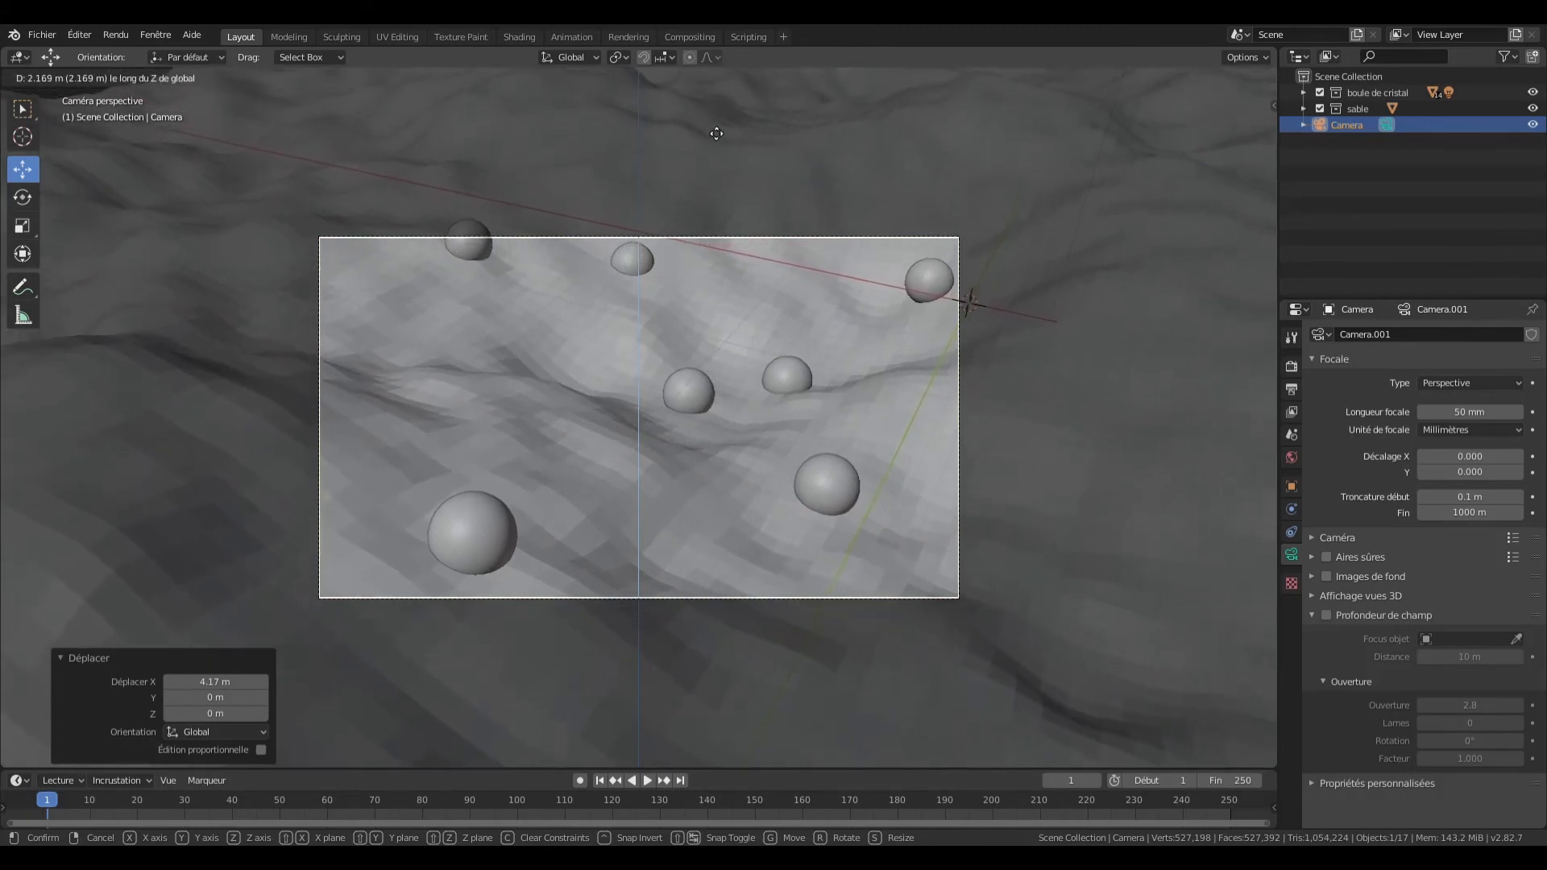
pyautogui.click(729, 748)
# Step: Move the camera about -2.61 m along Y and raise it about 2.36 m so all seven crystal balls fit the frame
pyautogui.press('g')
pyautogui.press('y')
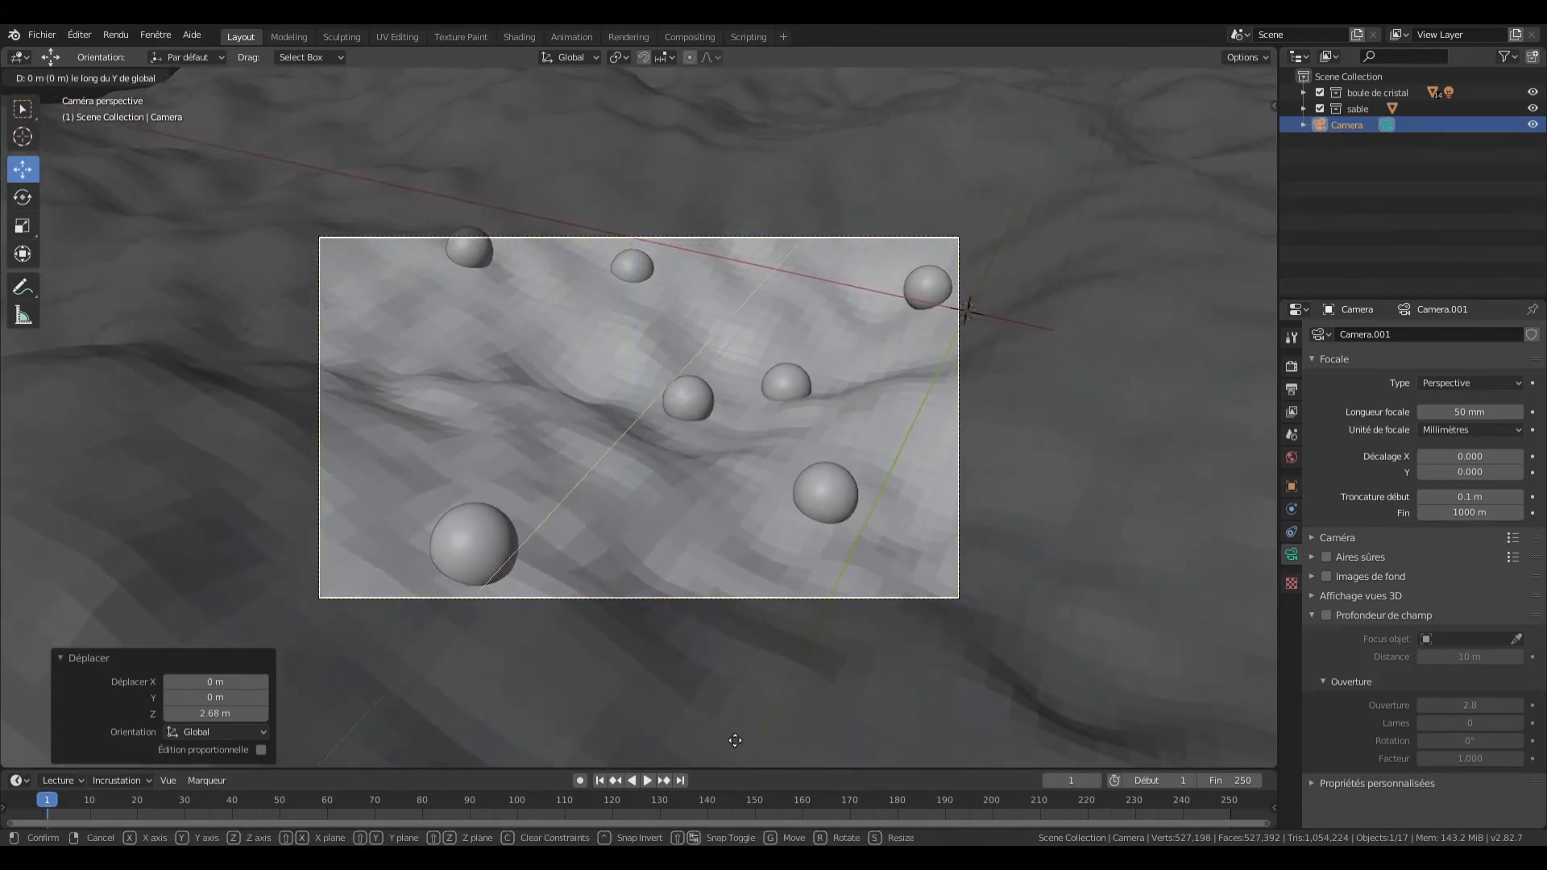
pyautogui.click(657, 503)
pyautogui.press('g')
pyautogui.press('z')
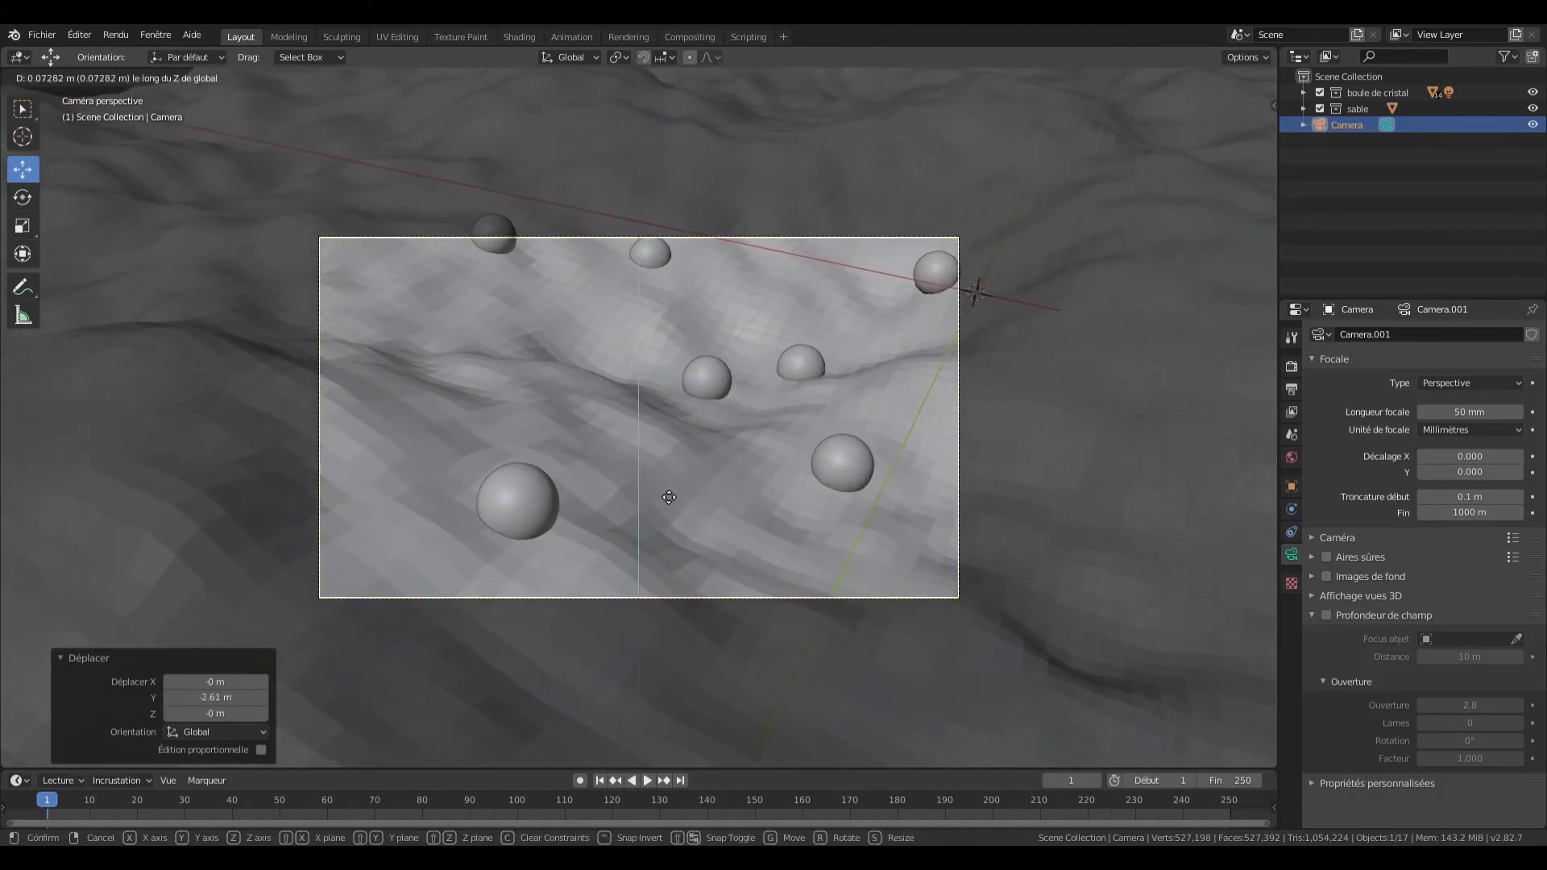
pyautogui.click(770, 140)
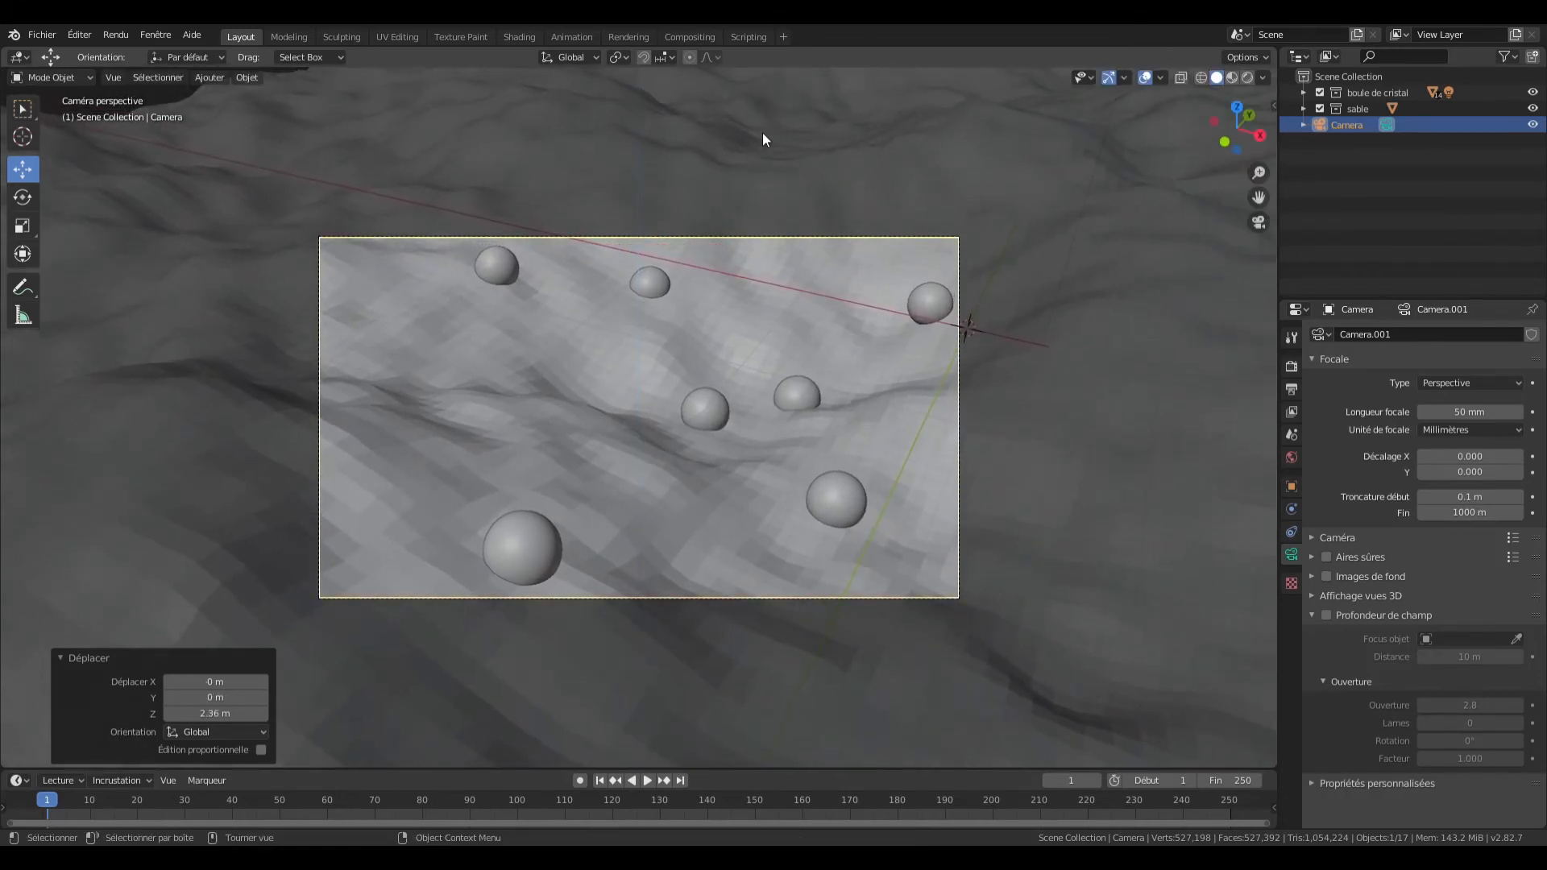
# Step: Select the fifth crystal ball in the camera view and check its placement in wireframe, returning to solid shading
pyautogui.click(529, 554)
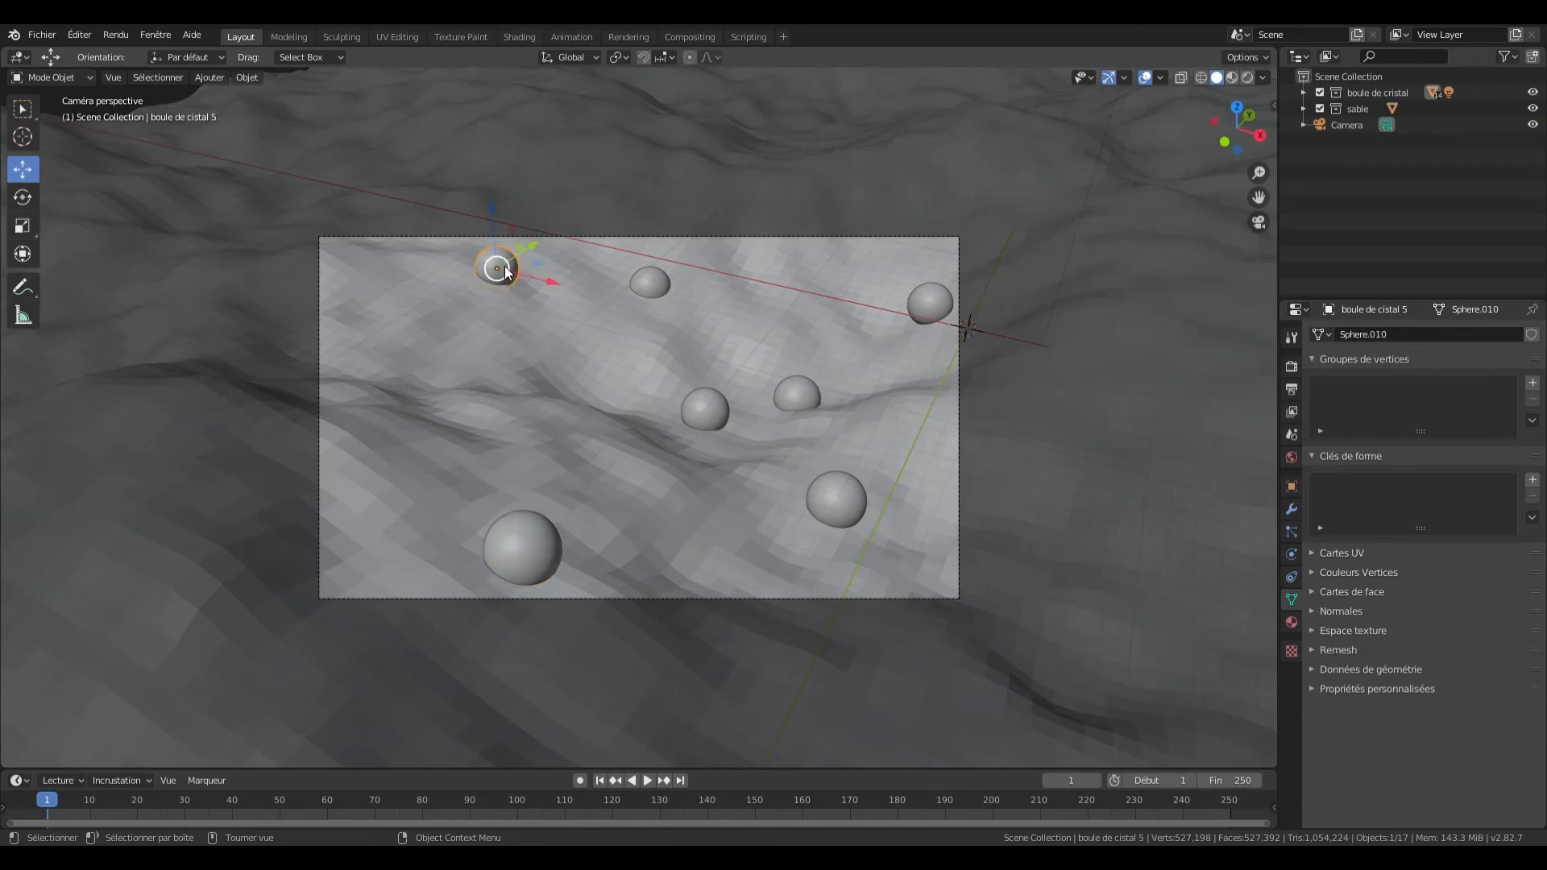
pyautogui.press('z')
pyautogui.click(399, 261)
pyautogui.press('z')
pyautogui.click(572, 270)
# Step: Select the fifth crystal ball together with its étoiles 5 object and display the scene in wireframe
pyautogui.scroll(4, 453, 283)
pyautogui.moveTo(680, 302); pyautogui.dragTo(1161, 189, button='middle')
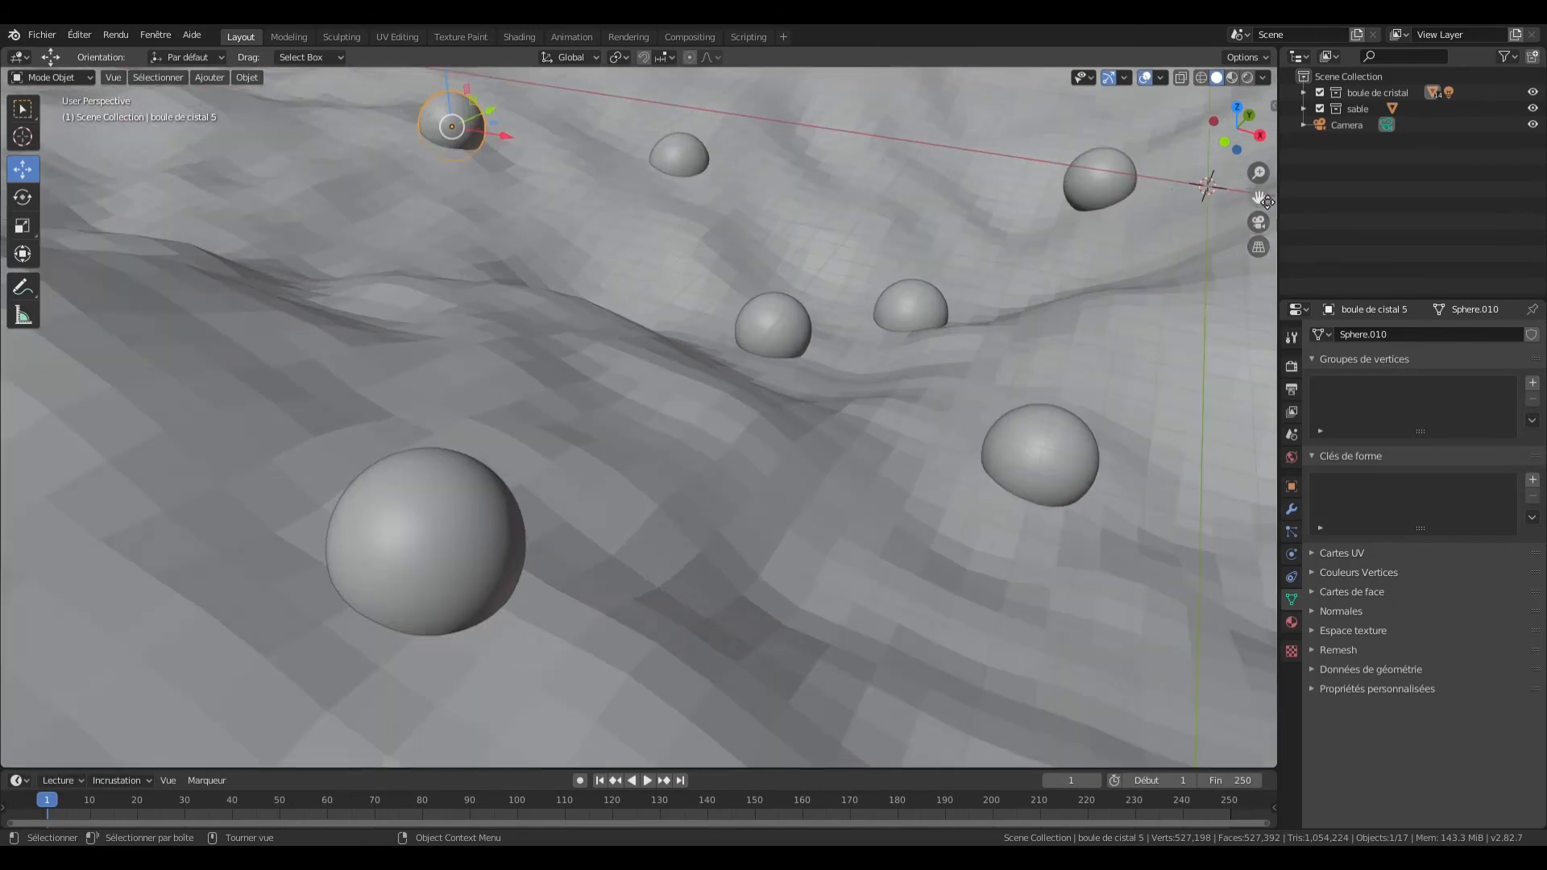
pyautogui.moveTo(1268, 203); pyautogui.dragTo(1437, 465)
pyautogui.scroll(3, 711, 334)
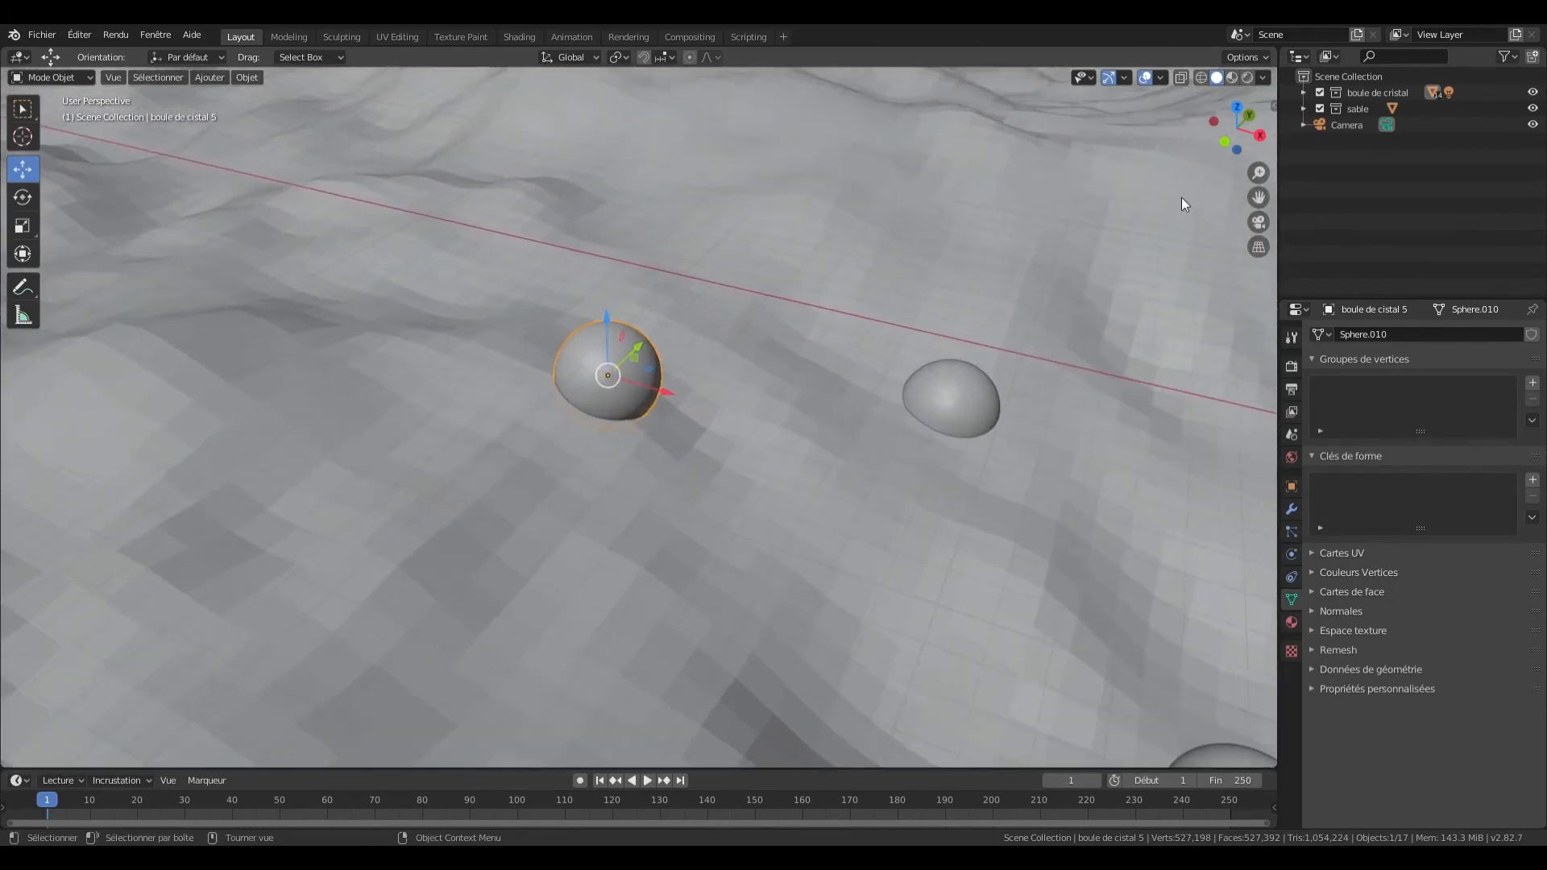
pyautogui.scroll(2, 715, 172)
pyautogui.click(1304, 93)
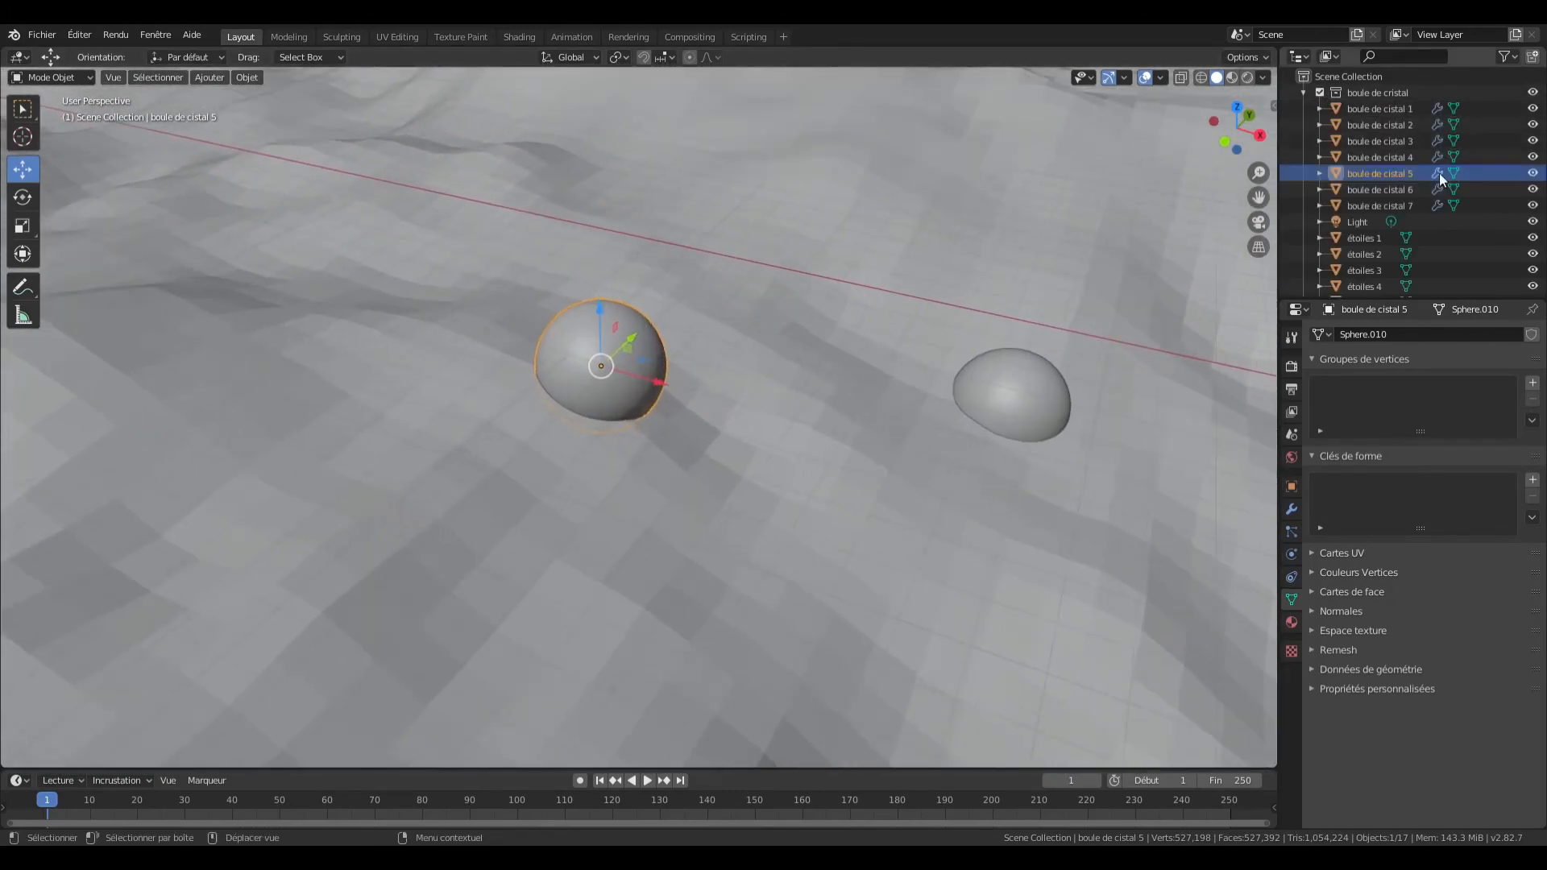
pyautogui.scroll(-2, 1356, 264)
pyautogui.keyDown('ctrl'); pyautogui.click(1362, 239); pyautogui.keyUp('ctrl')
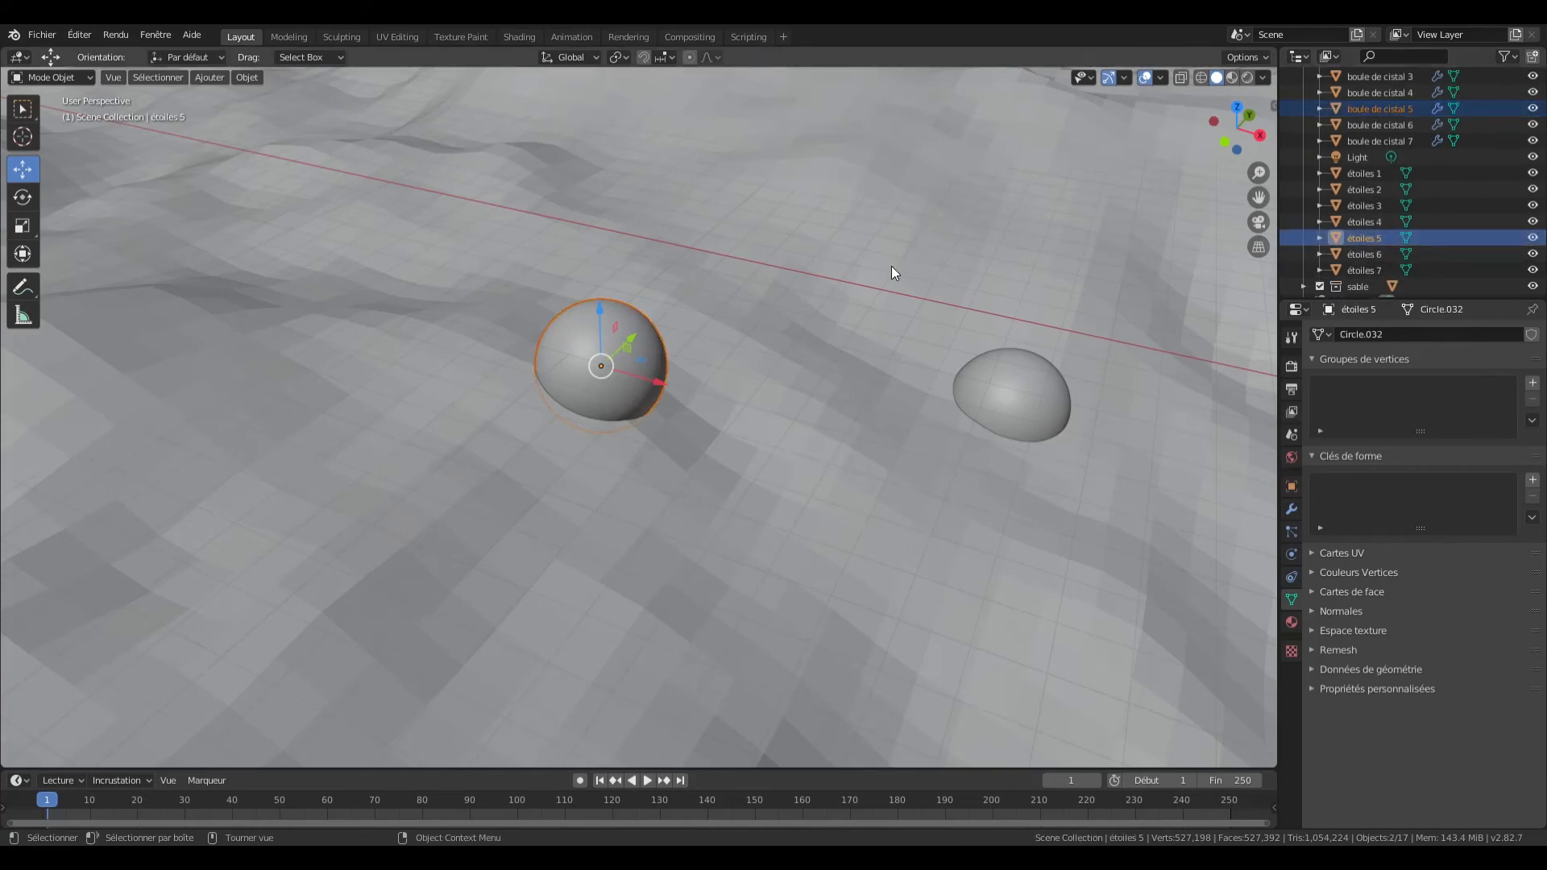
pyautogui.press('z')
pyautogui.click(806, 257)
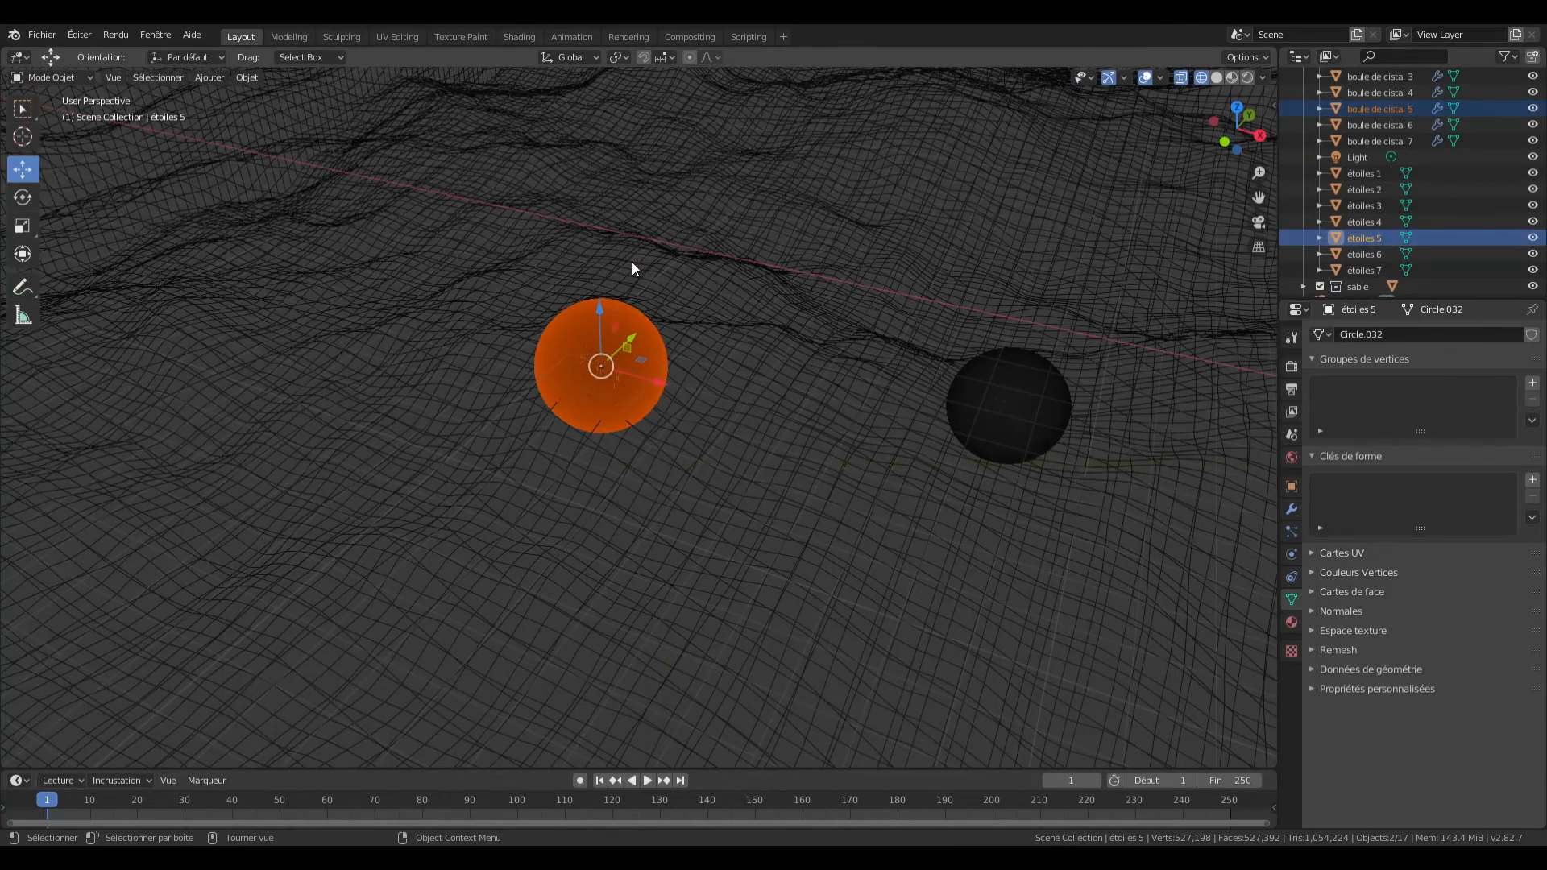
# Step: Rotate the fifth crystal ball and its stars 90° around X and about -21.9° around Z
pyautogui.press('r')
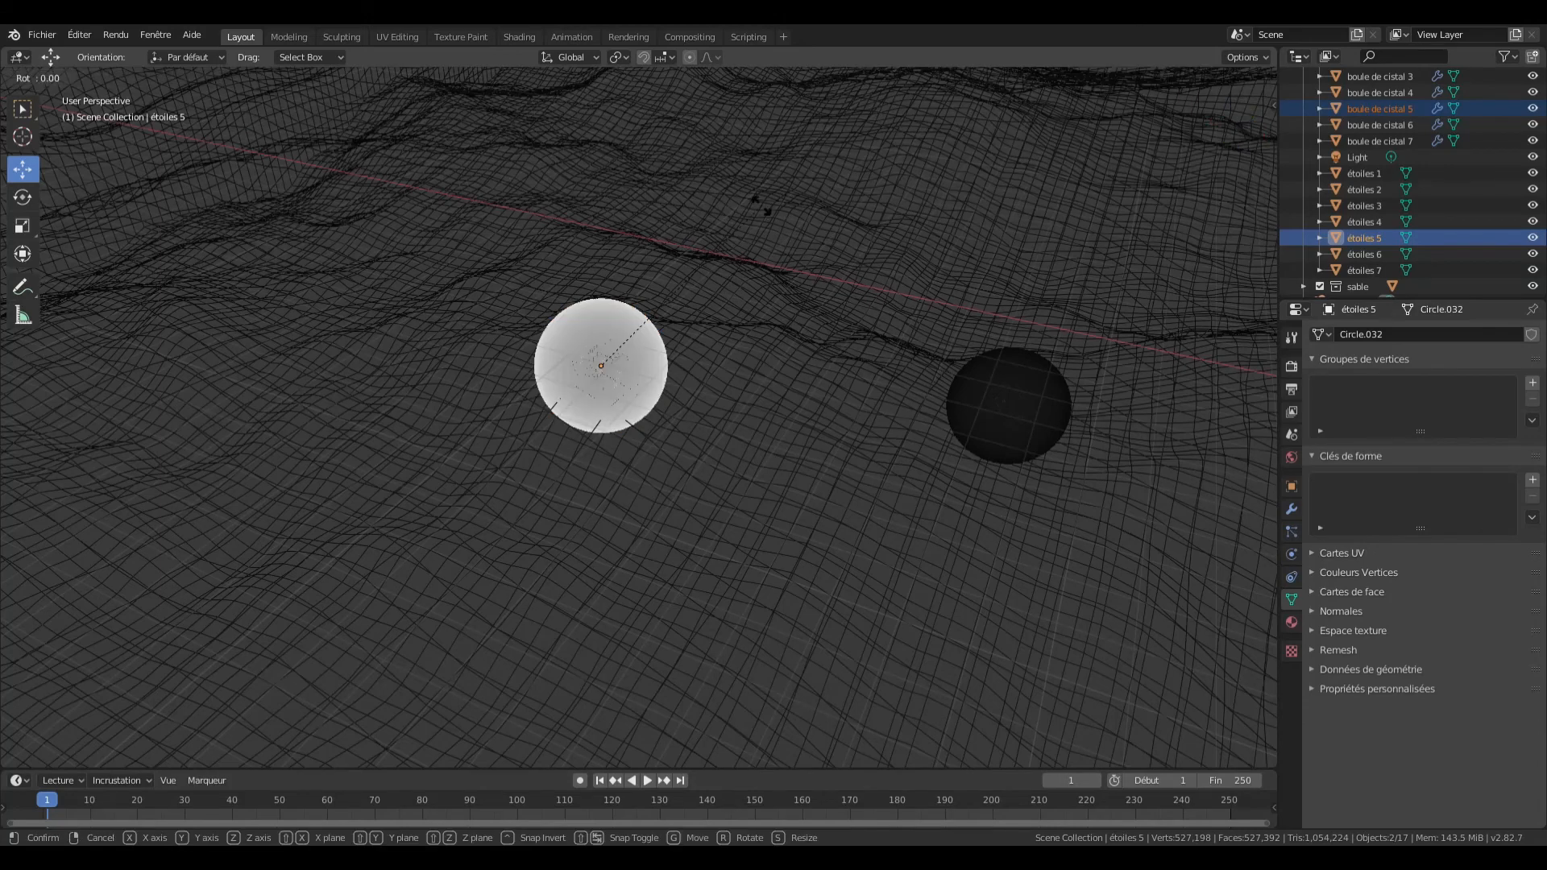
pyautogui.press('x')
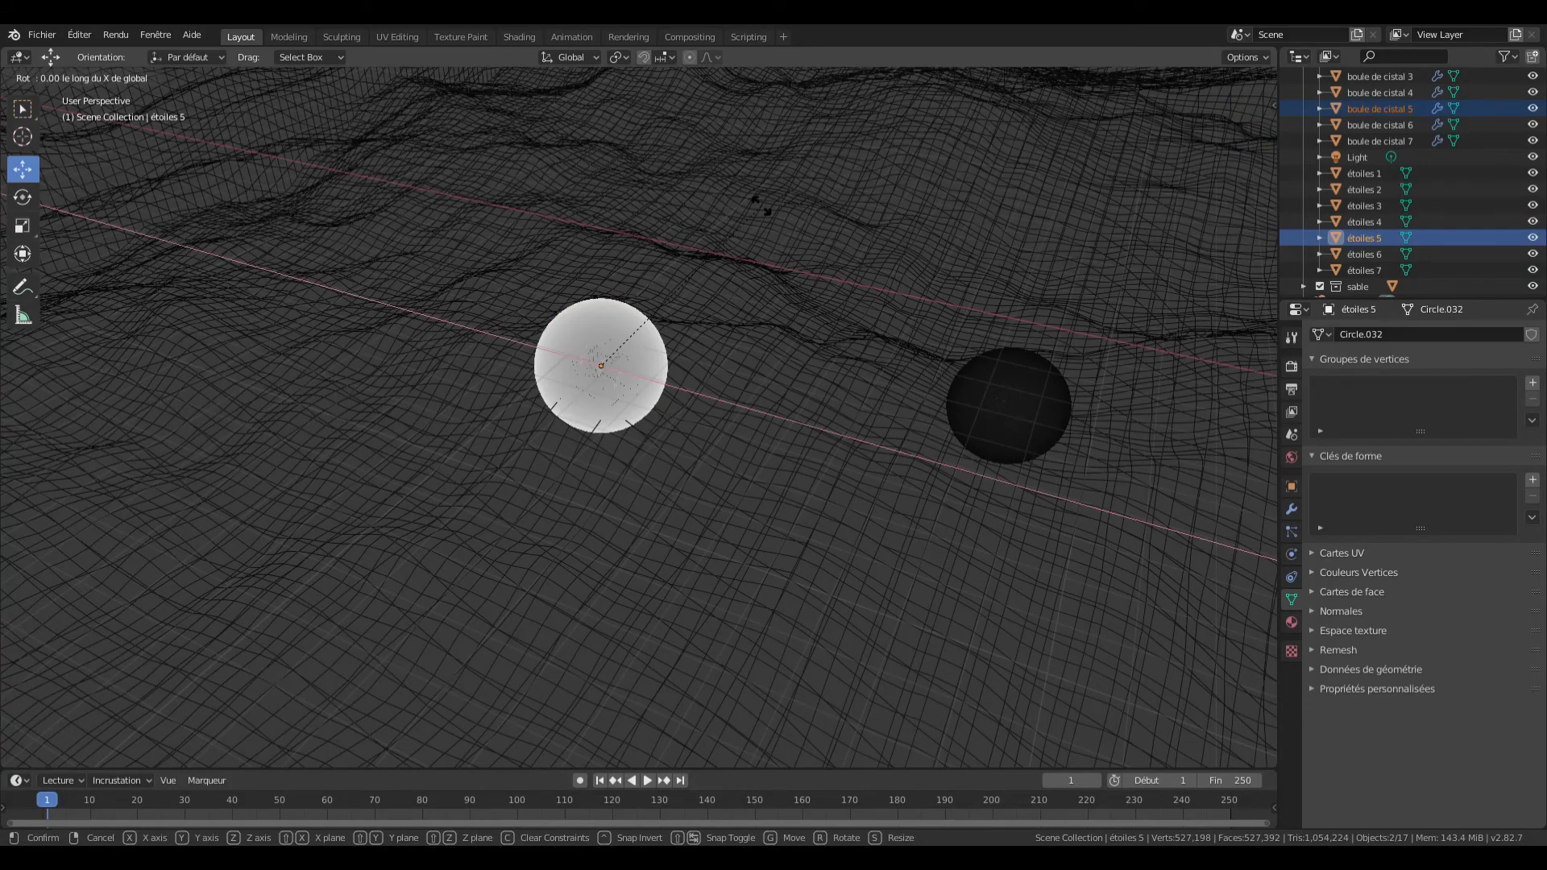
pyautogui.write('90')
pyautogui.press('Return')
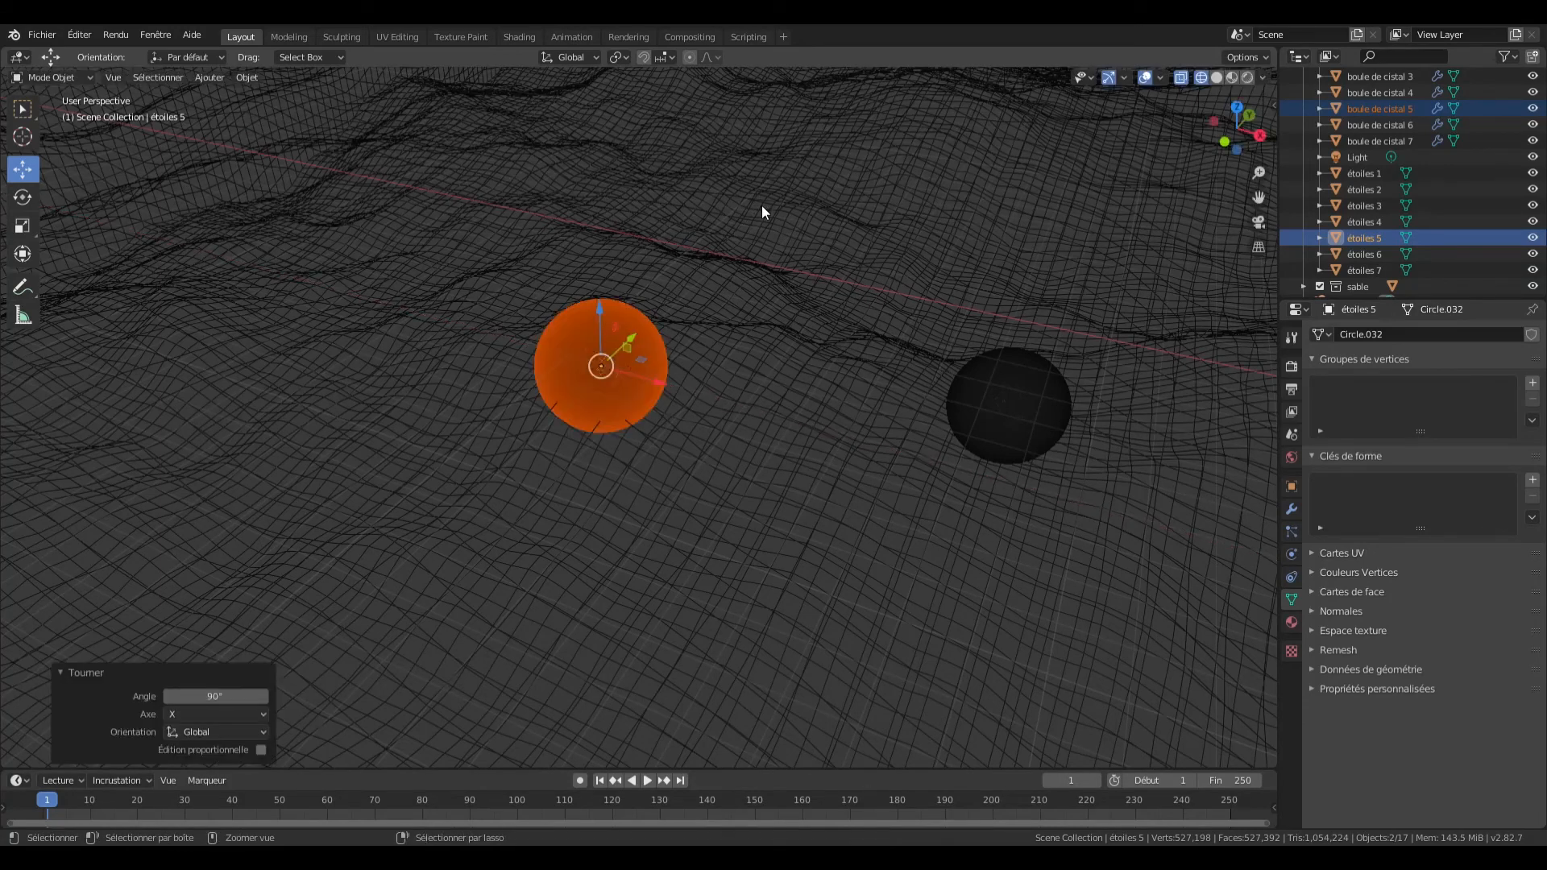
pyautogui.press('r')
pyautogui.press('z')
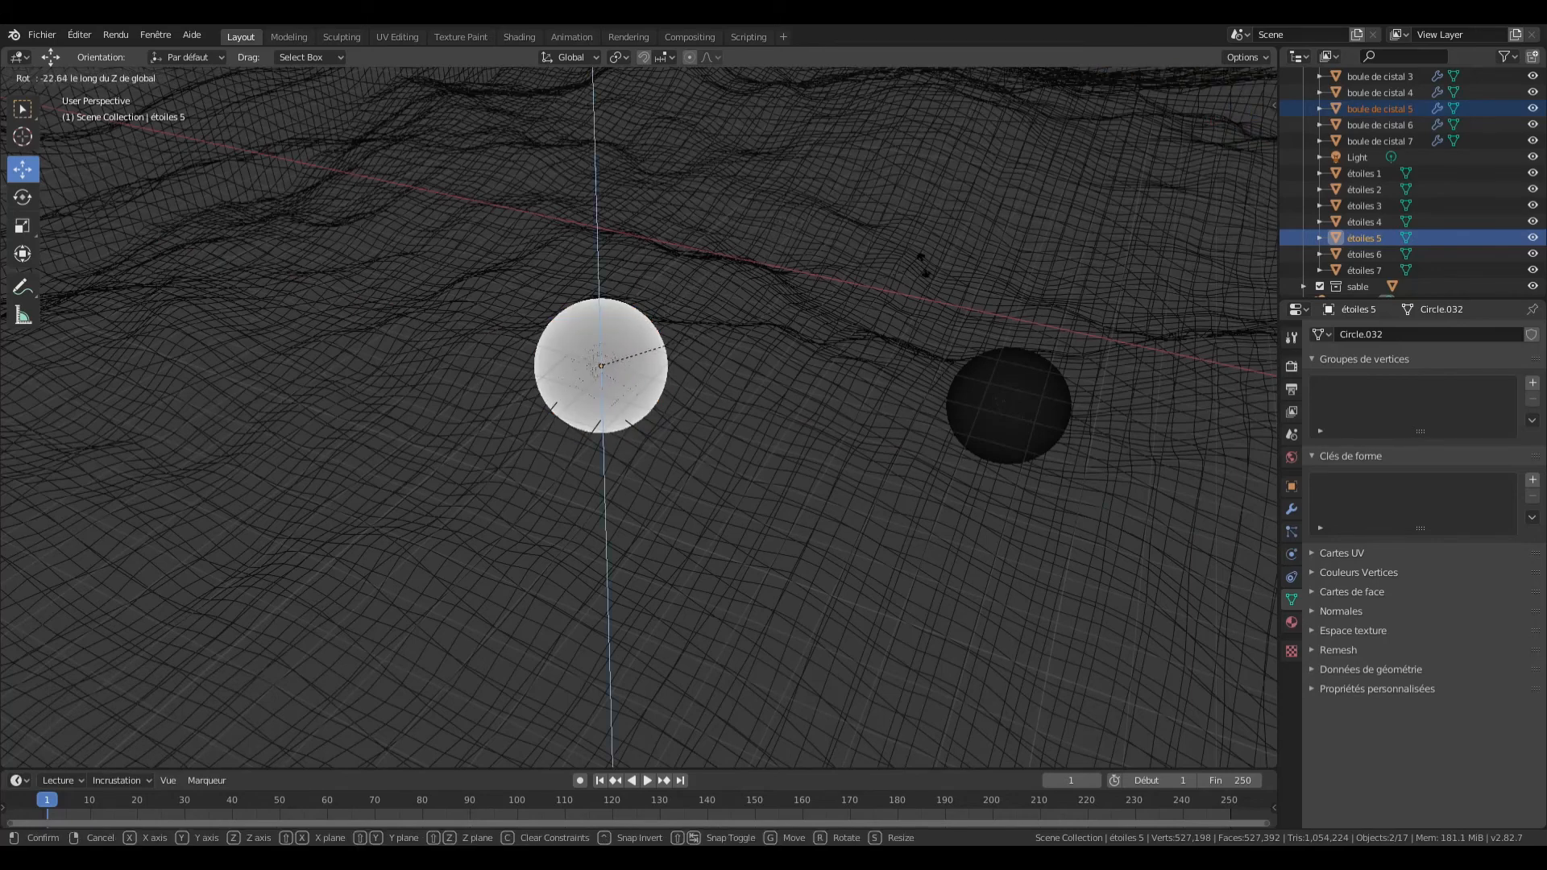
pyautogui.click(922, 266)
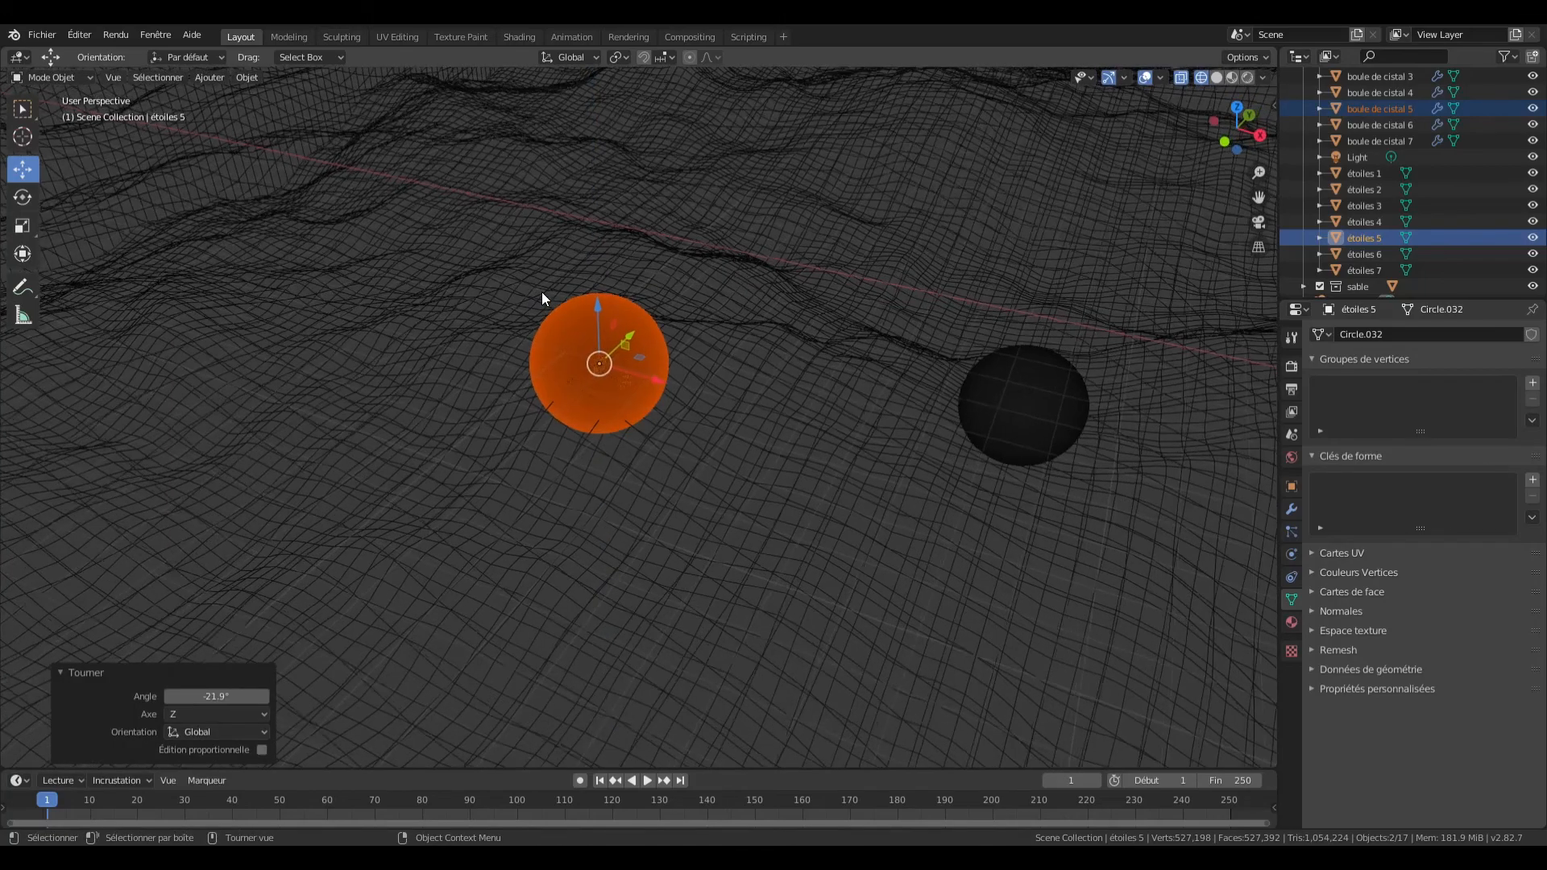
# Step: Return to solid shading with the neighbouring crystal balls in view
pyautogui.scroll(-4, 704, 347)
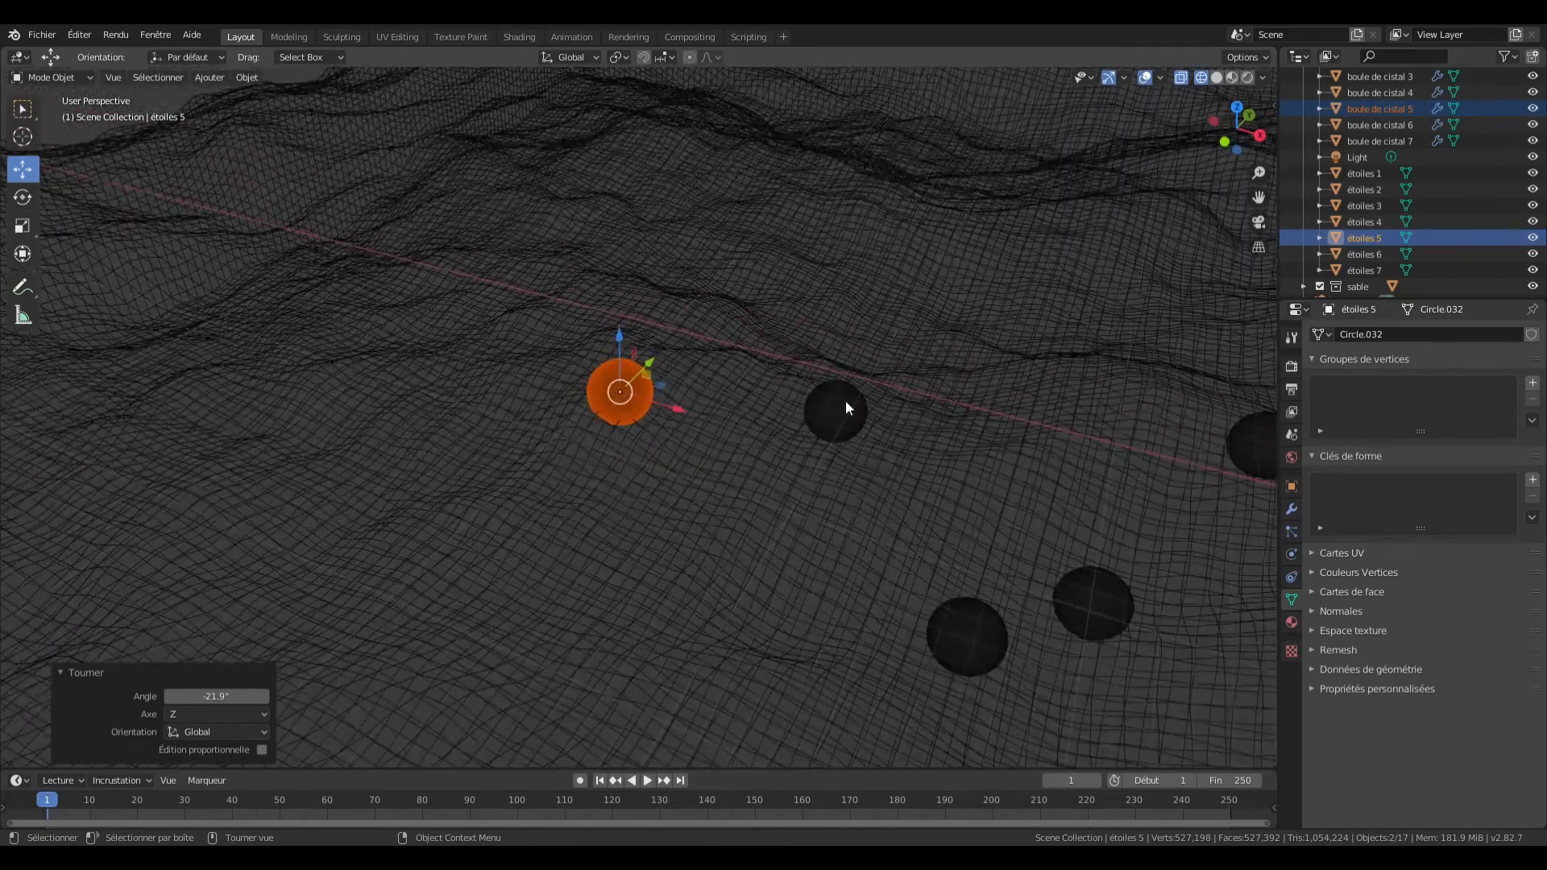
pyautogui.press('Tab')
pyautogui.press('Tab')
pyautogui.press('z')
pyautogui.click(909, 385)
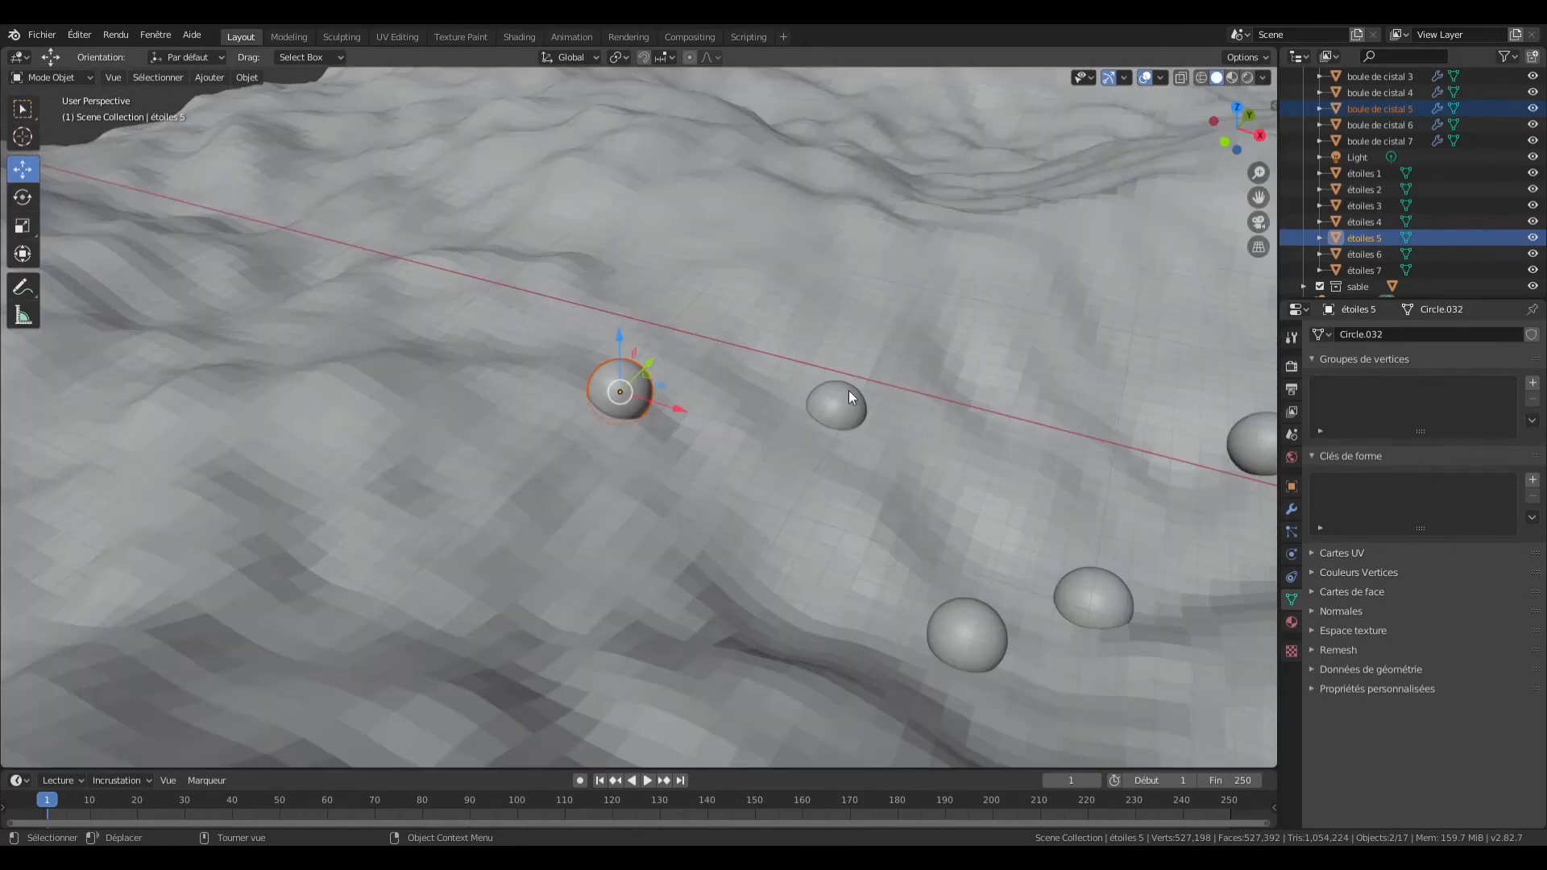
# Step: Select the sixth crystal ball with étoiles 6 and, in wireframe, rotate both about -23.3° around Z
pyautogui.click(846, 394)
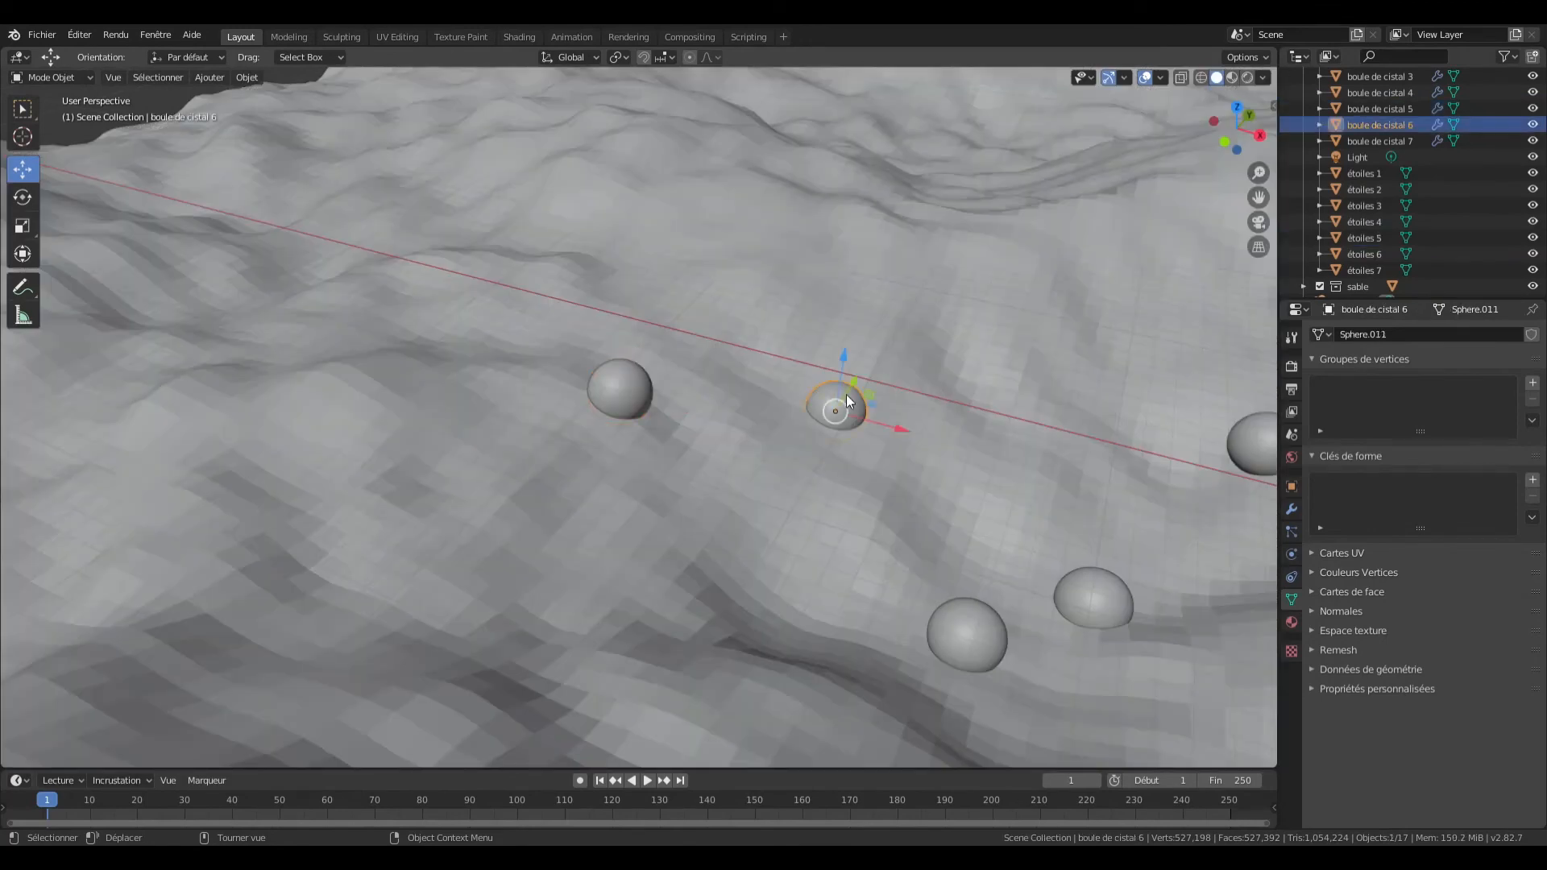
pyautogui.keyDown('ctrl'); pyautogui.click(1379, 254); pyautogui.keyUp('ctrl')
pyautogui.press('KP_Decimal')
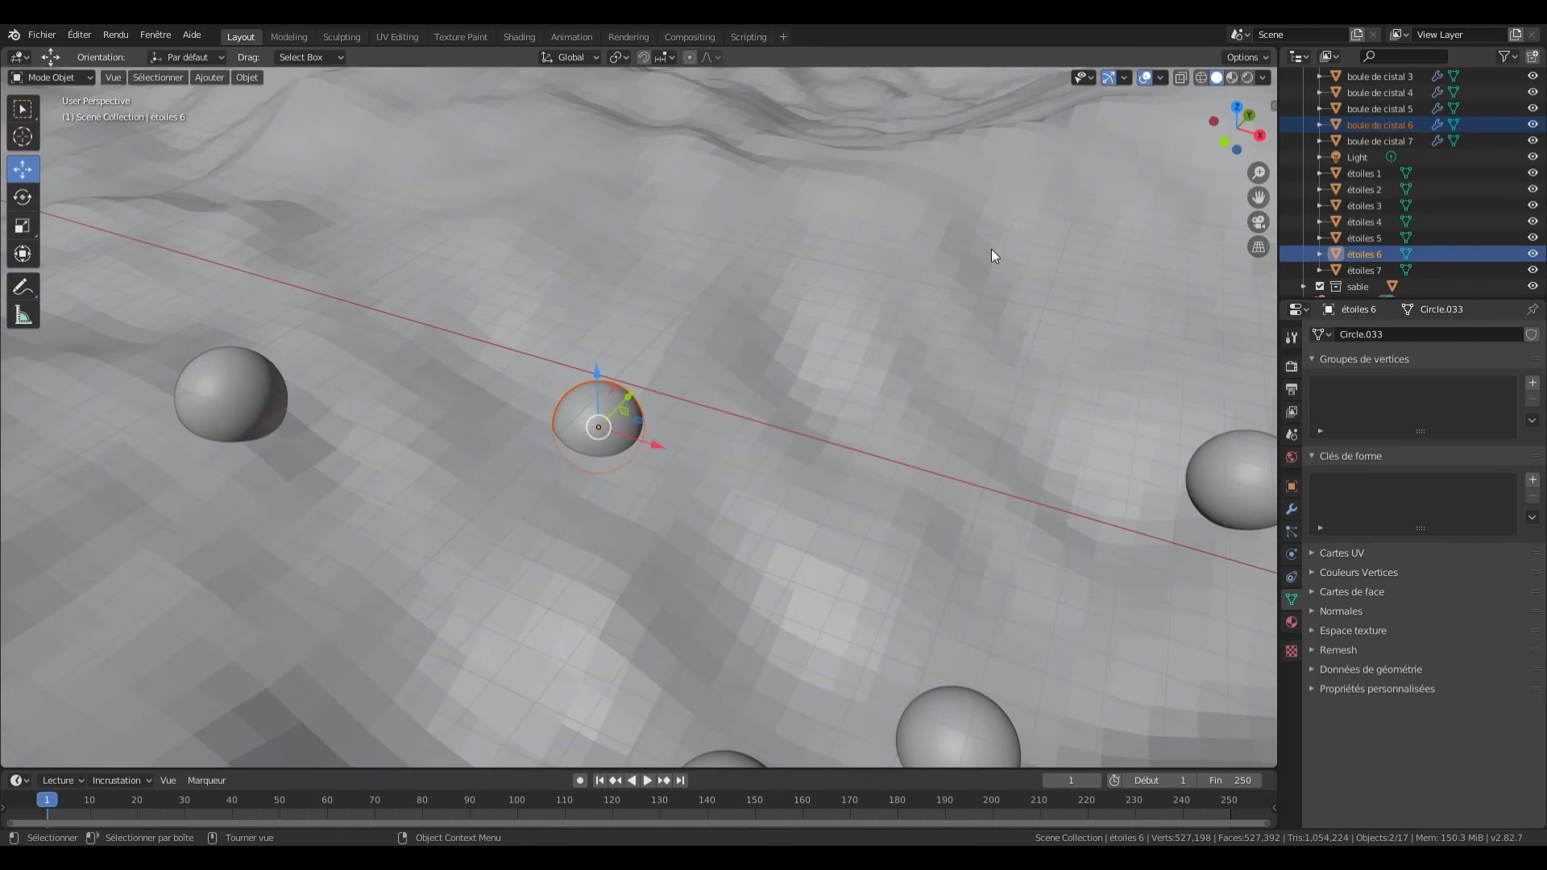
pyautogui.press('z')
pyautogui.click(766, 253)
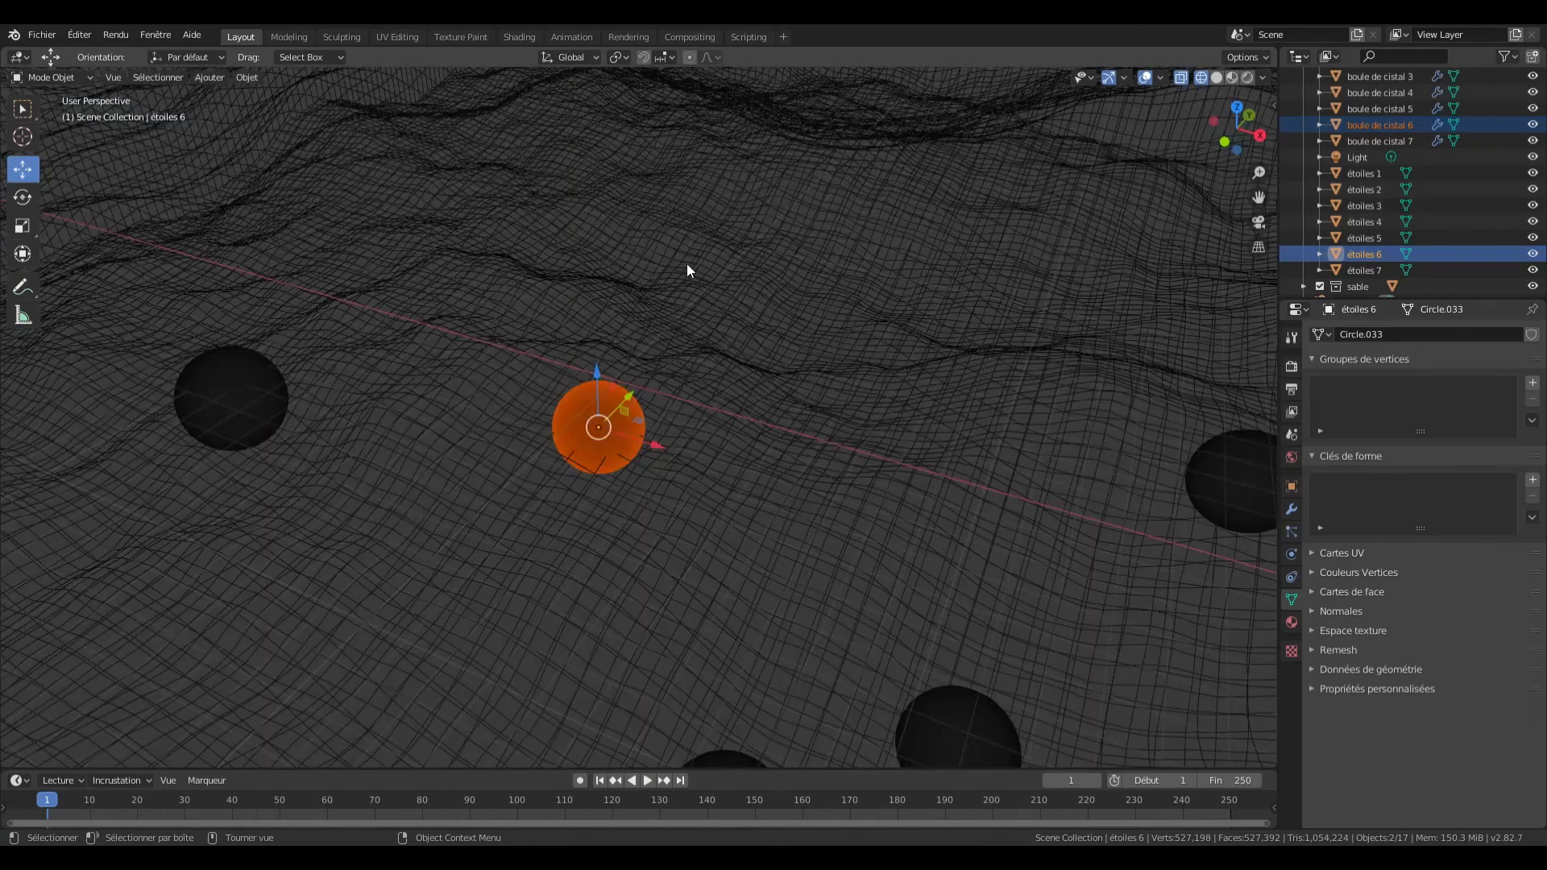
pyautogui.scroll(2, 686, 263)
pyautogui.press('r')
pyautogui.press('z')
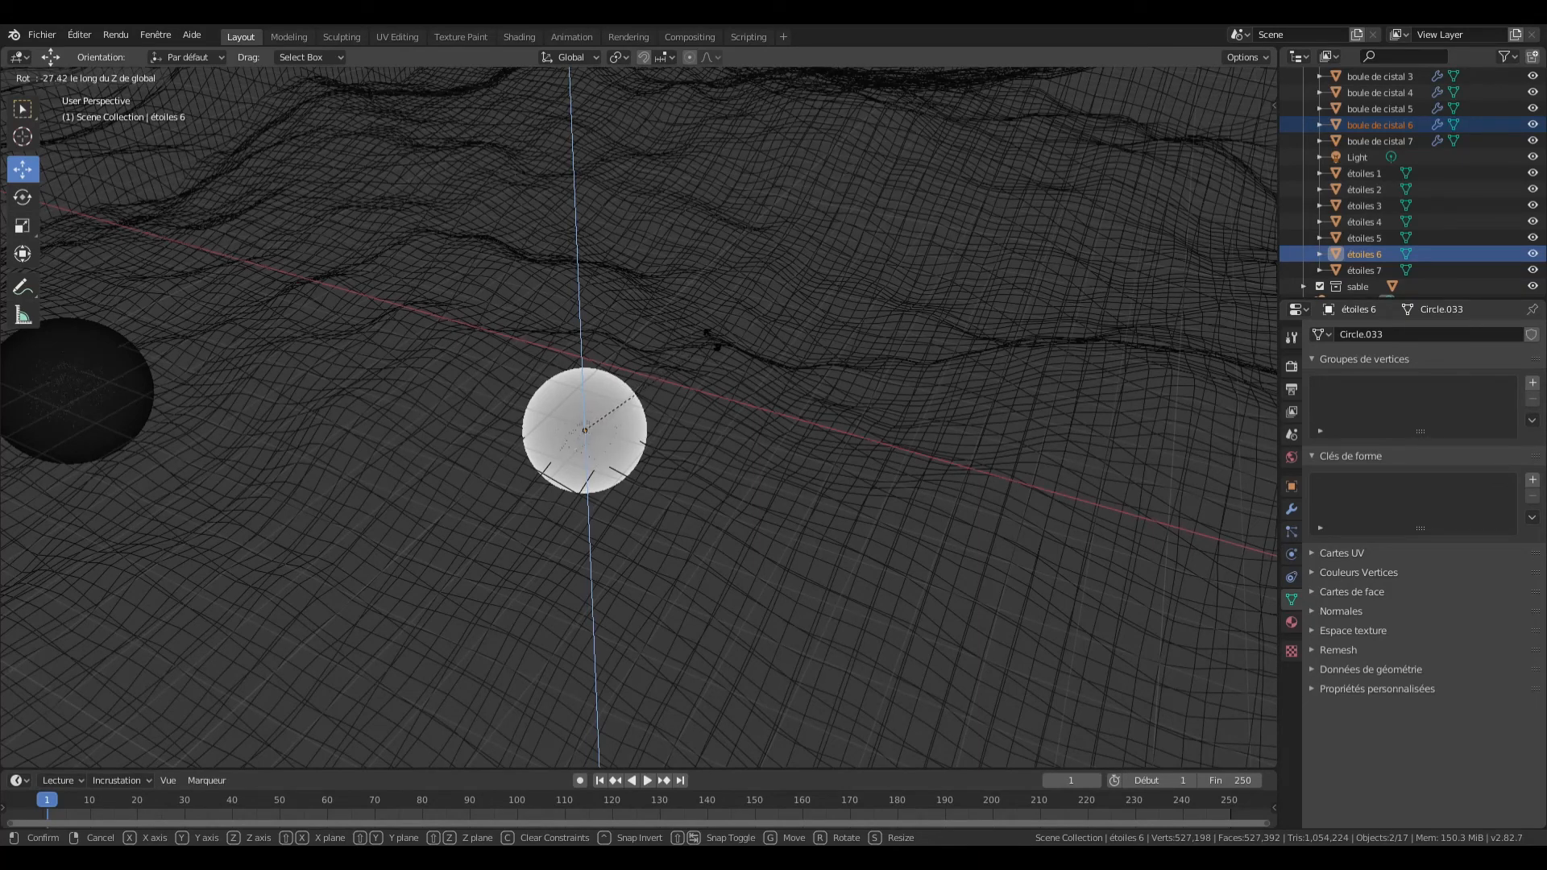
pyautogui.click(634, 388)
pyautogui.press('z')
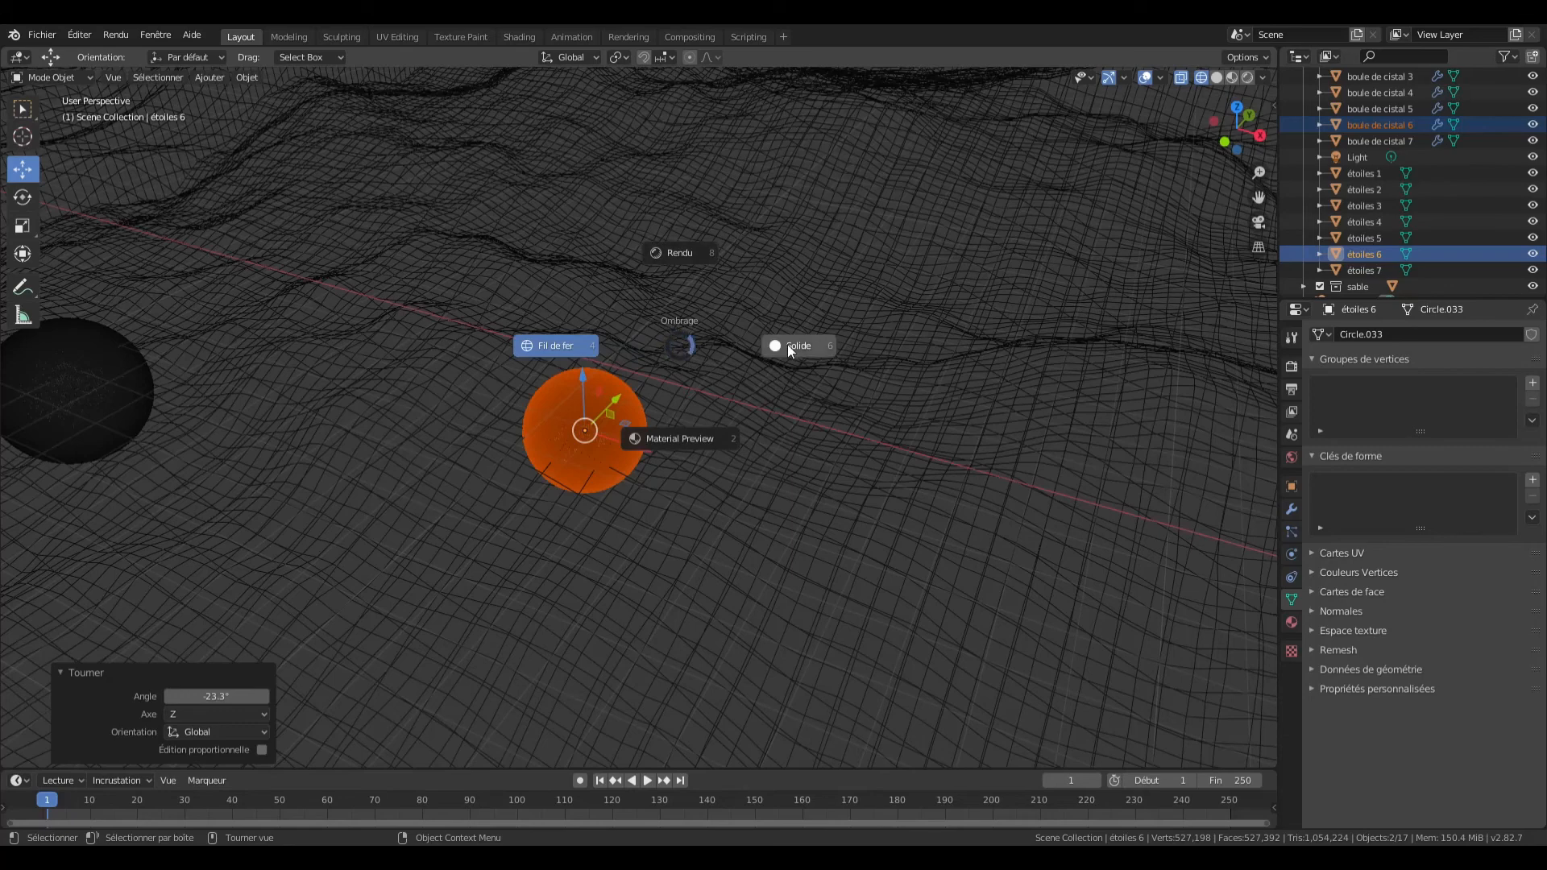
pyautogui.click(597, 334)
# Step: Hide the sable collection and preview the crystal balls in rendered shading
pyautogui.scroll(2, 1467, 113)
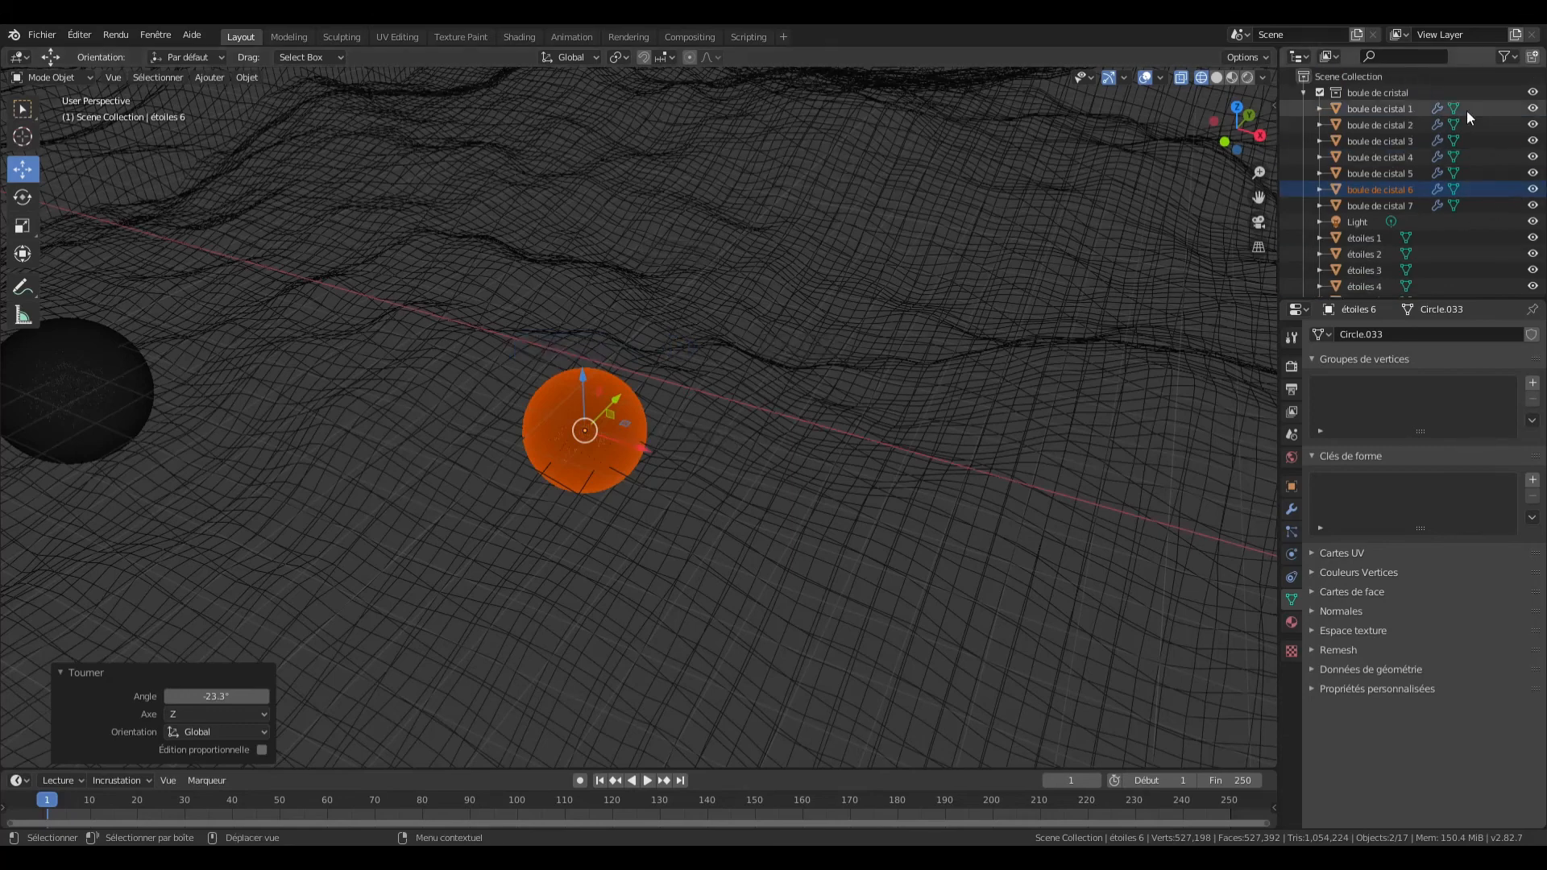
pyautogui.click(1304, 93)
pyautogui.click(1533, 109)
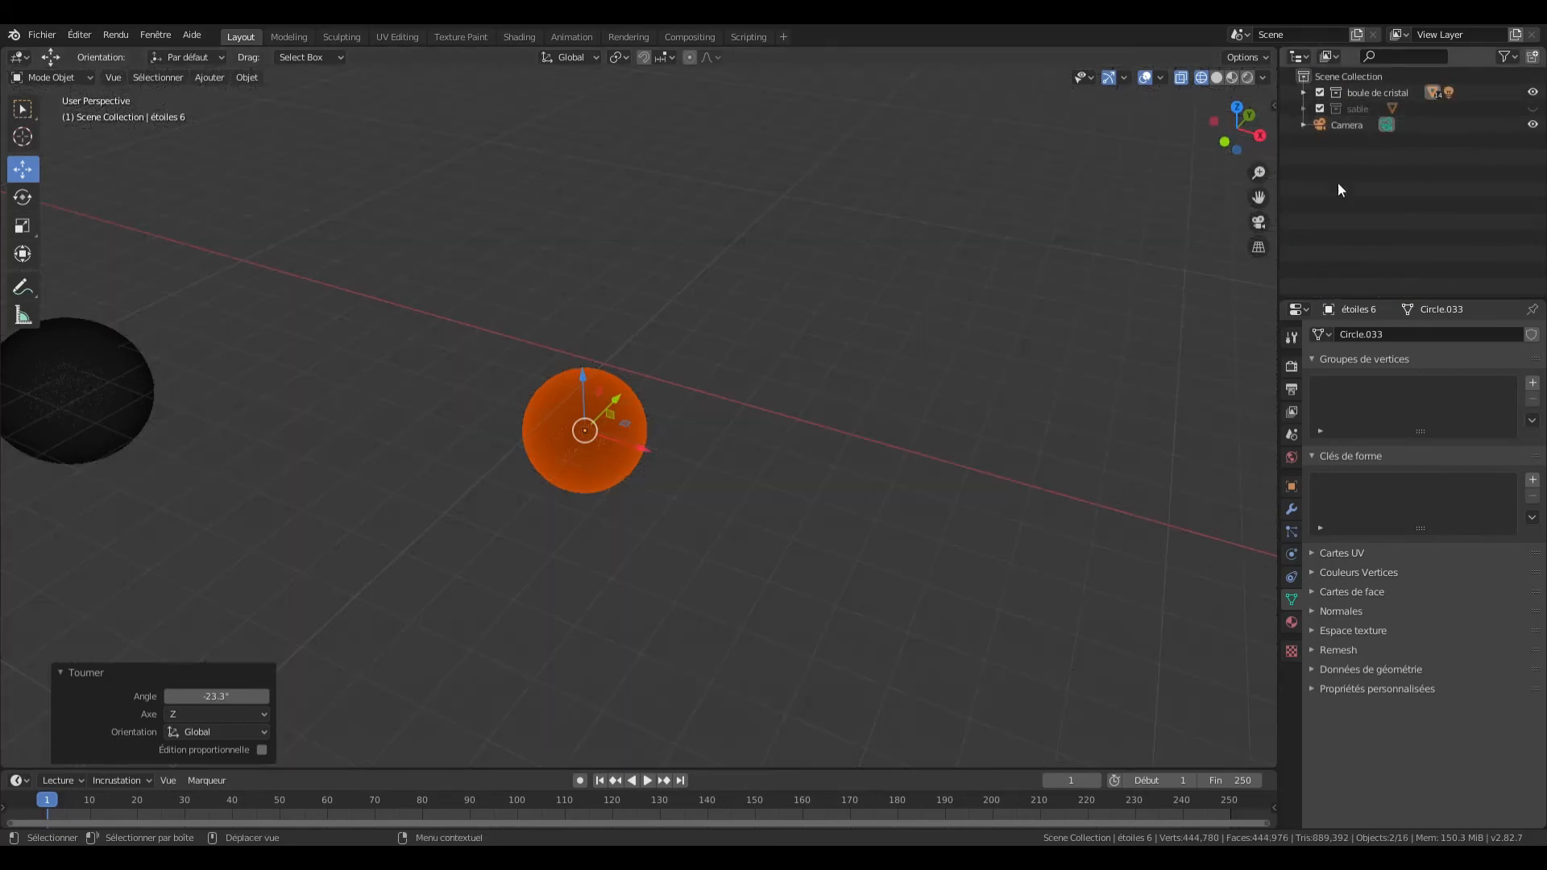
pyautogui.press('z')
pyautogui.click(772, 241)
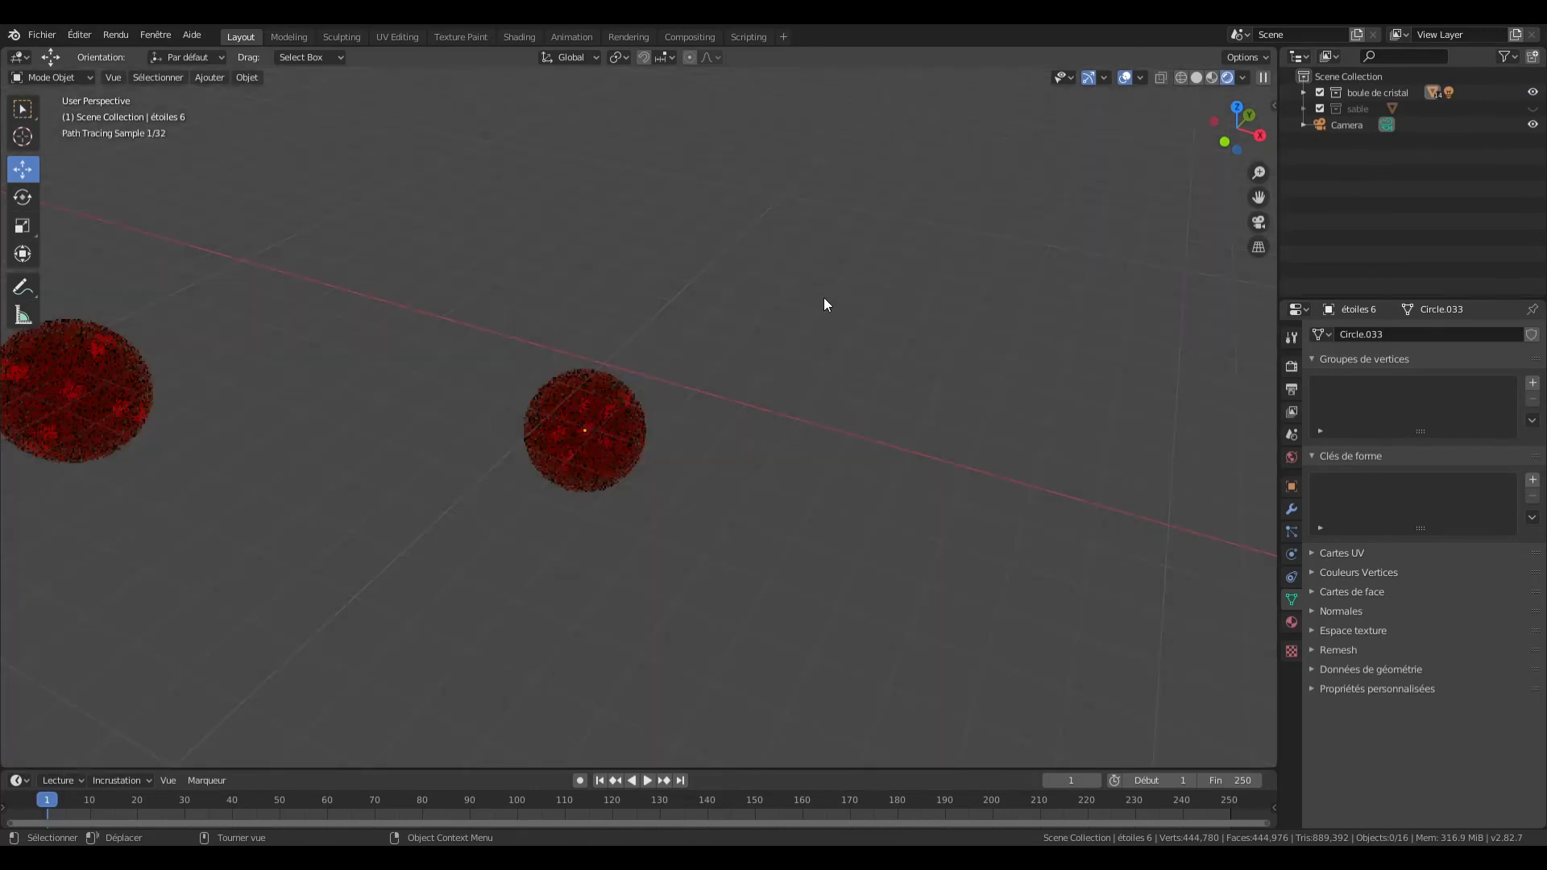
# Step: Rotate only the sixth crystal ball about -17.4° around Z and deselect it
pyautogui.click(594, 433)
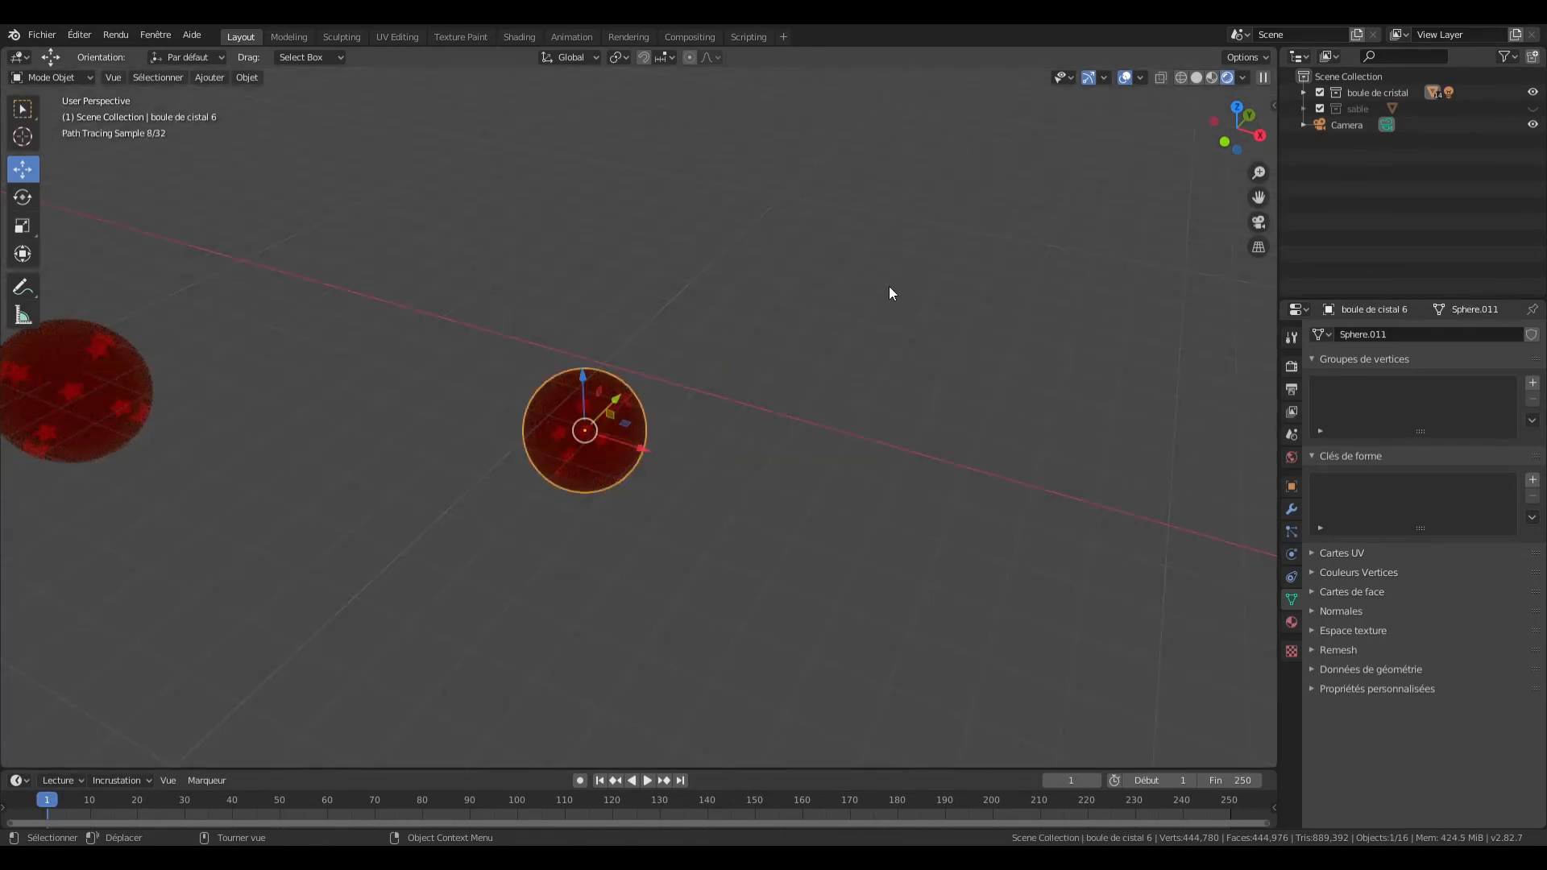
pyautogui.press('r')
pyautogui.press('z')
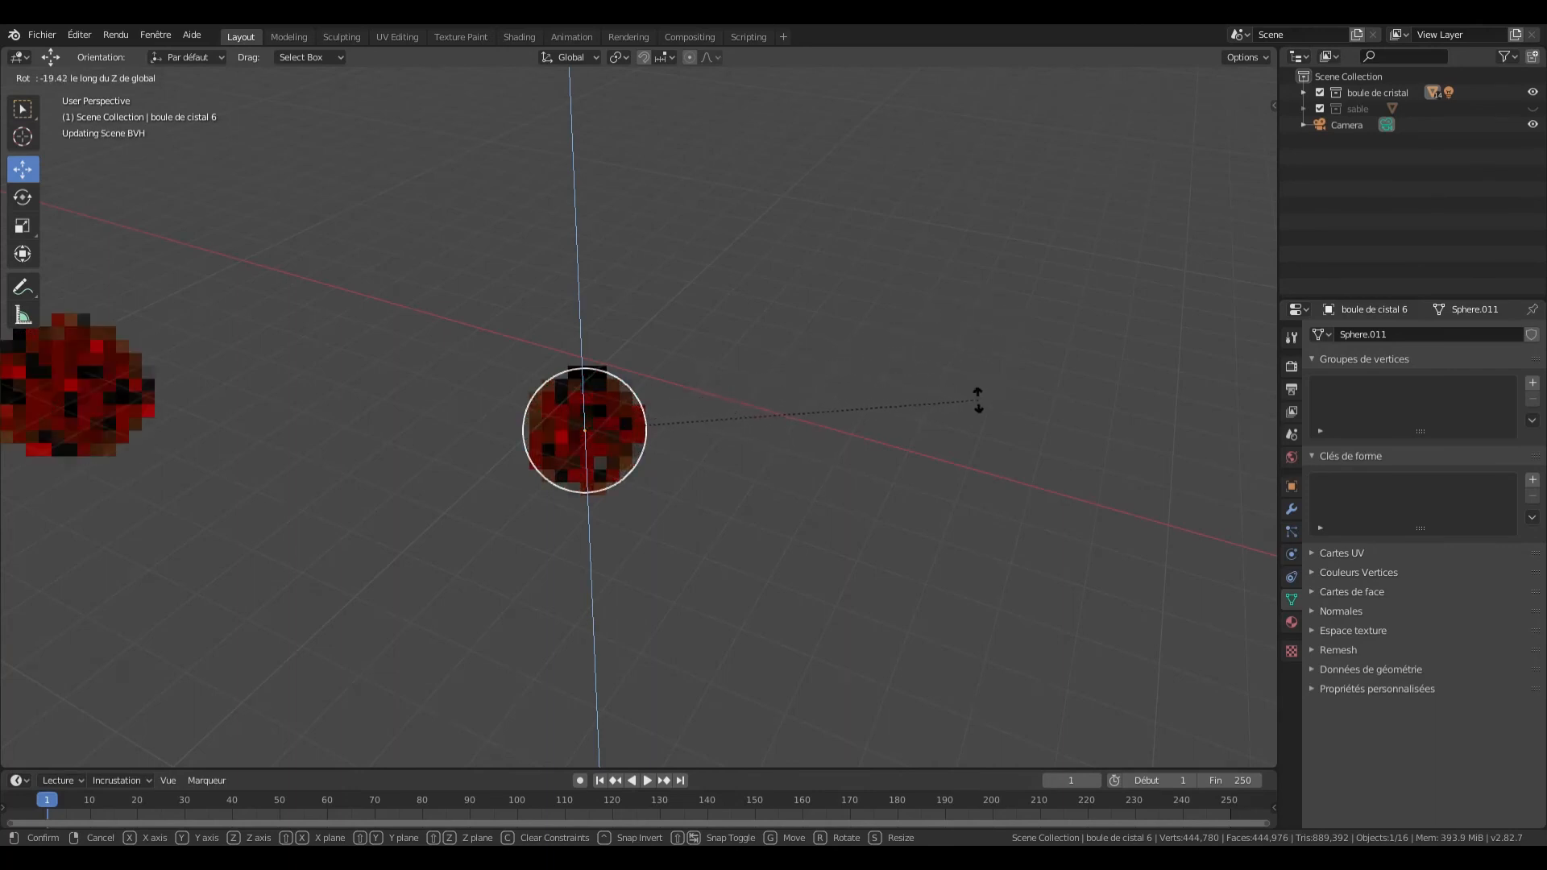
pyautogui.click(693, 438)
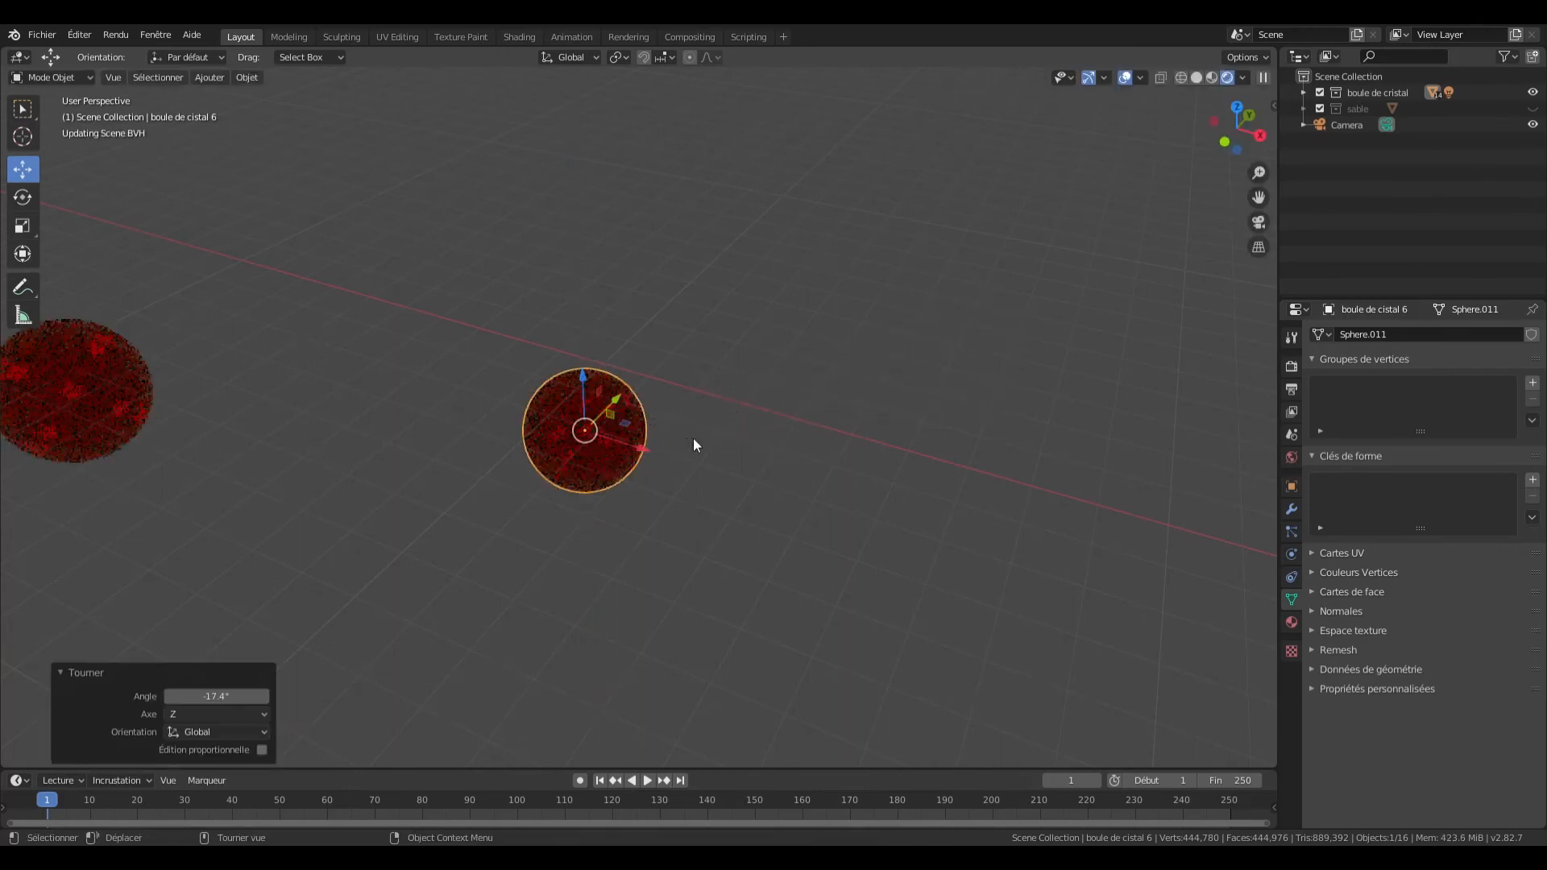
pyautogui.click(838, 335)
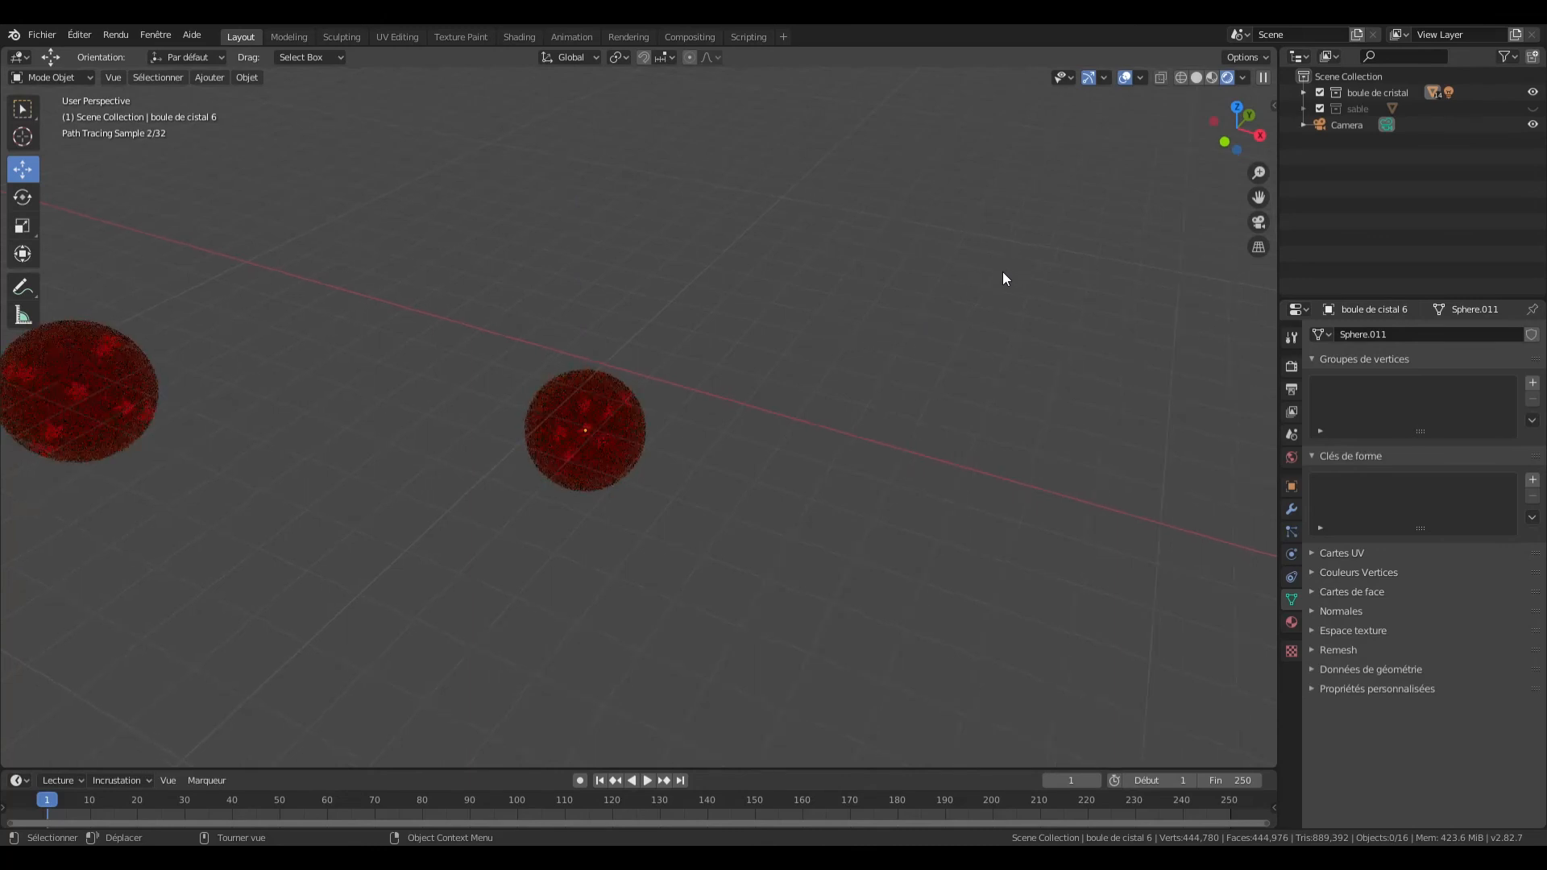
# Step: Return to solid shading, look through the camera, and make the sable collection visible again
pyautogui.press('z')
pyautogui.click(1115, 271)
pyautogui.scroll(-5, 1036, 296)
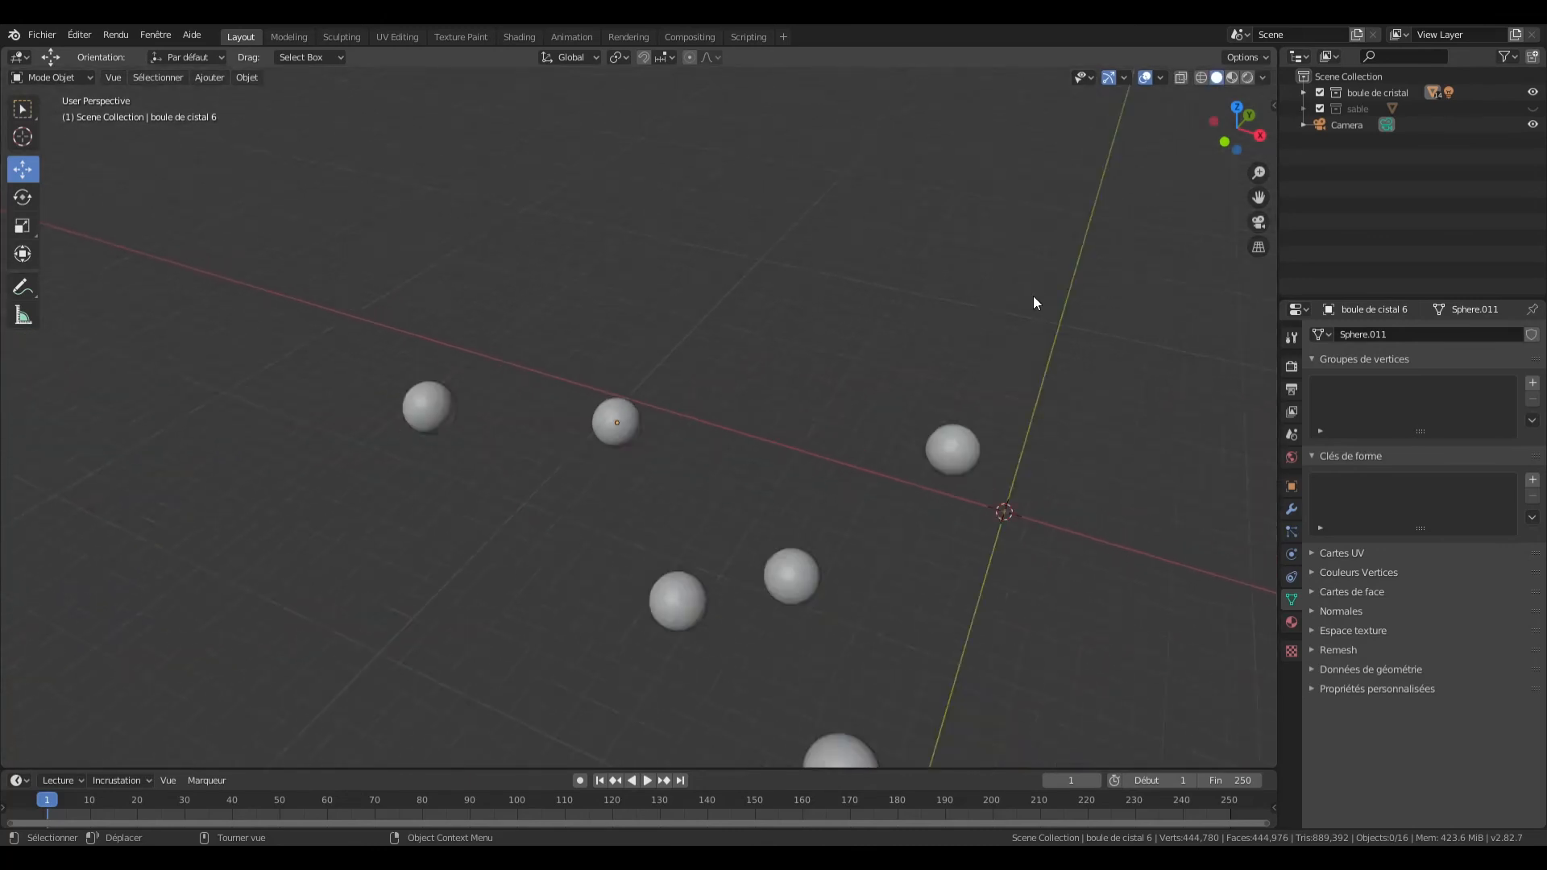
pyautogui.moveTo(1254, 200); pyautogui.dragTo(1302, 105)
pyautogui.press('KP_0')
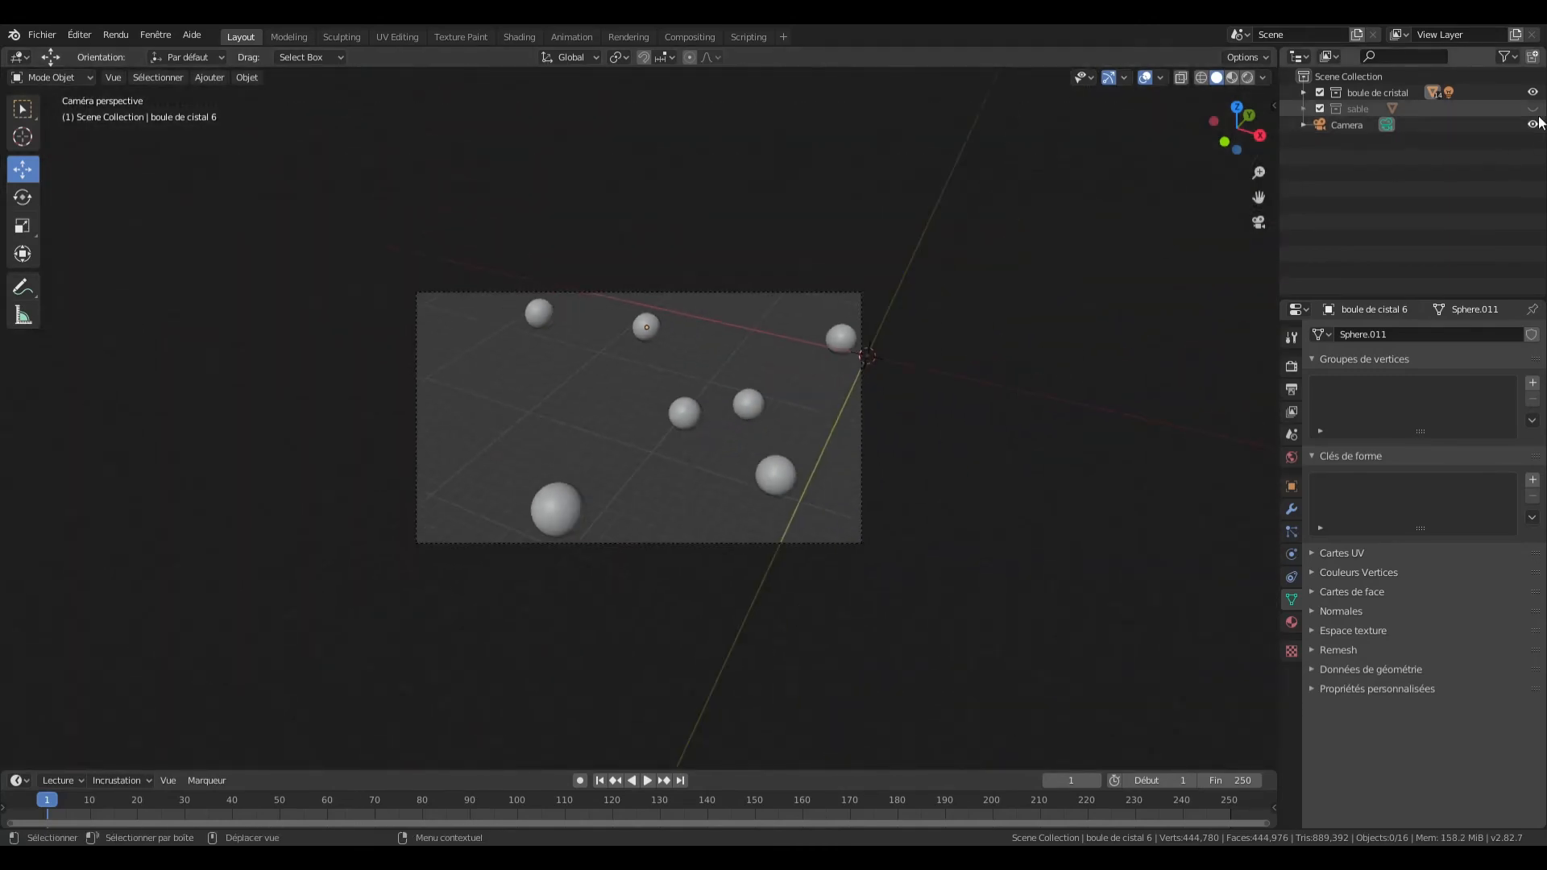
pyautogui.click(1533, 108)
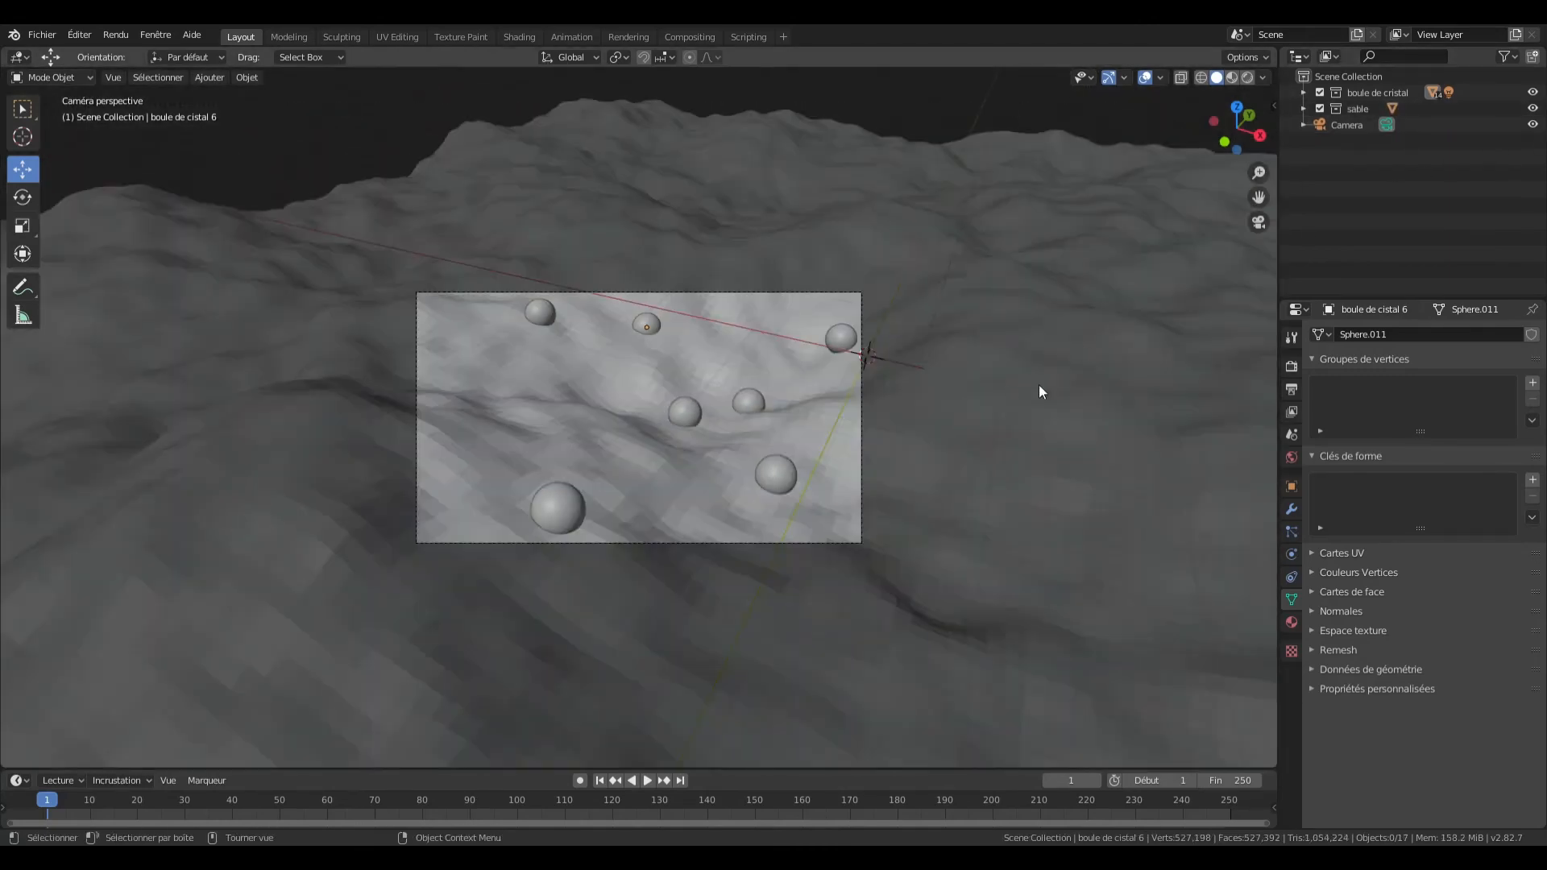
# Step: Define a render region that covers the entire camera frame
pyautogui.scroll(2, 538, 342)
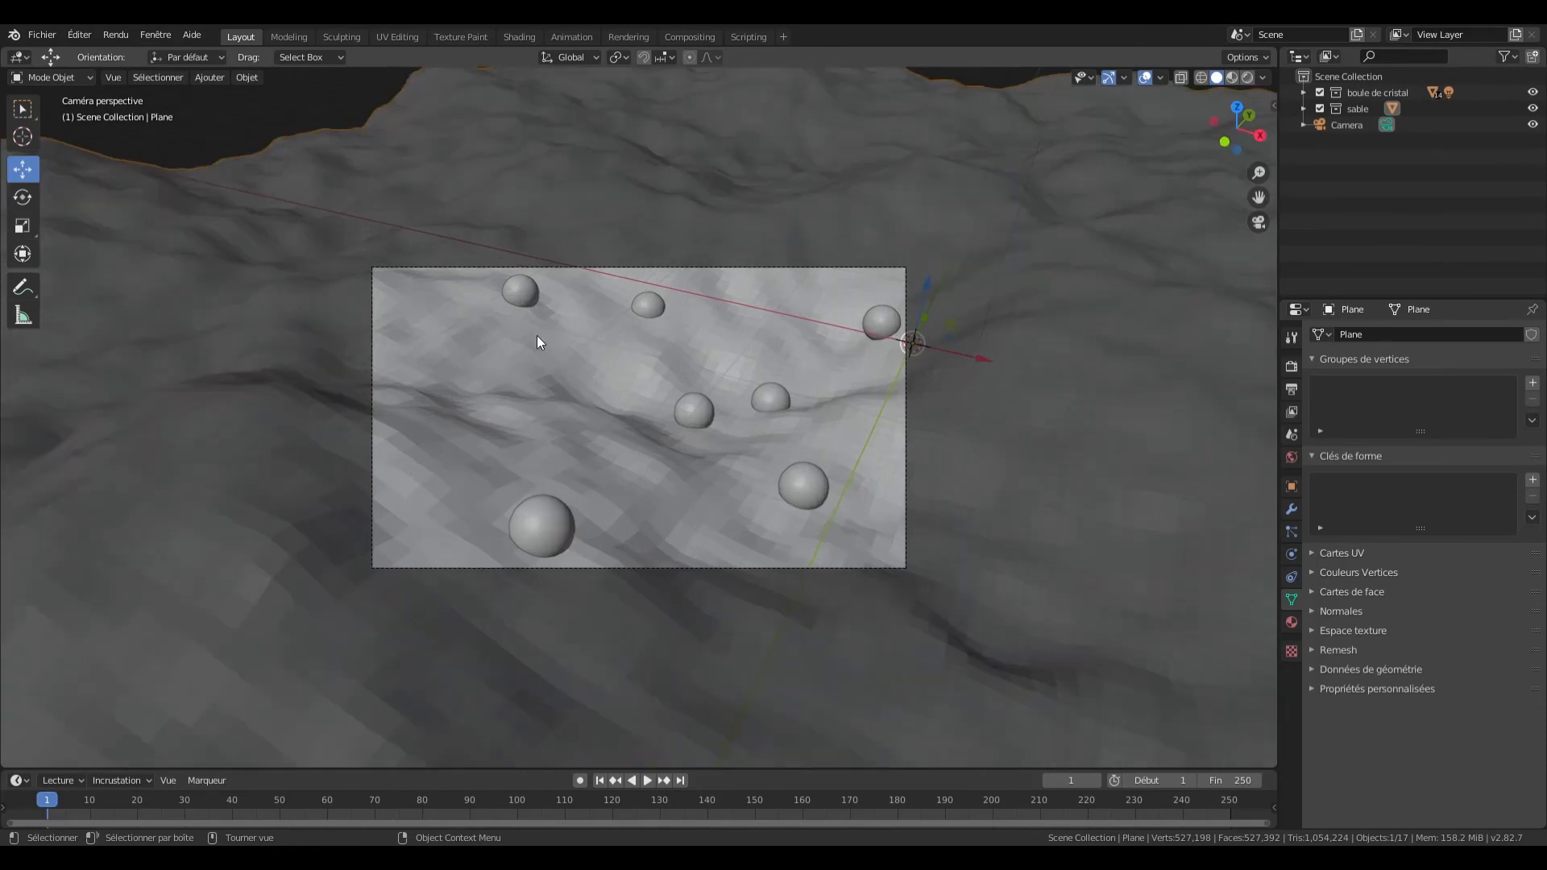
pyautogui.hotkey('ctrl', 'b')
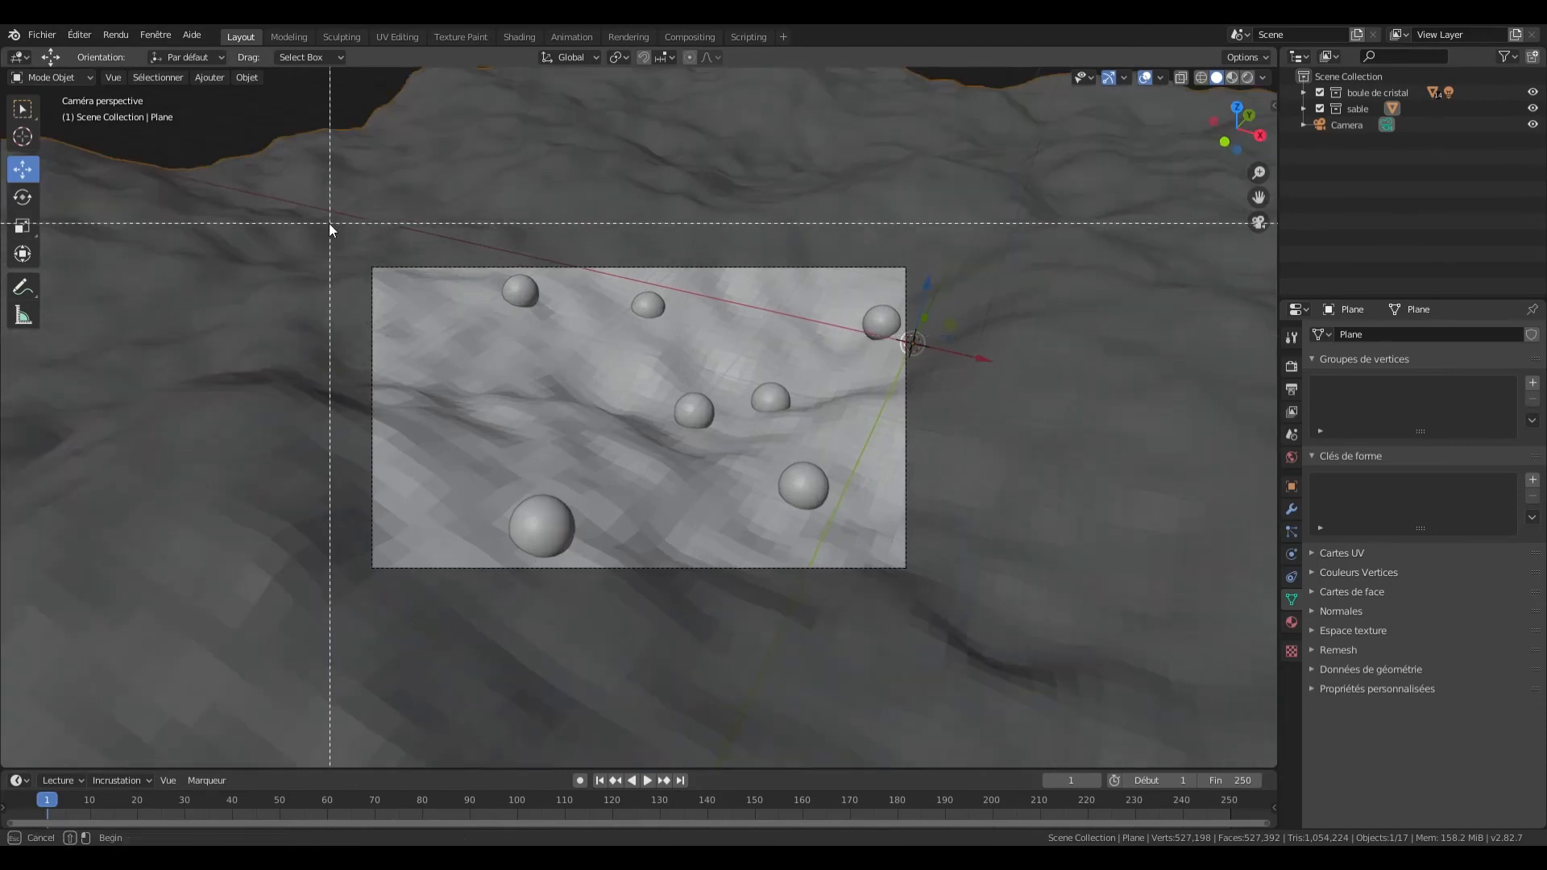
pyautogui.moveTo(329, 224); pyautogui.dragTo(971, 590)
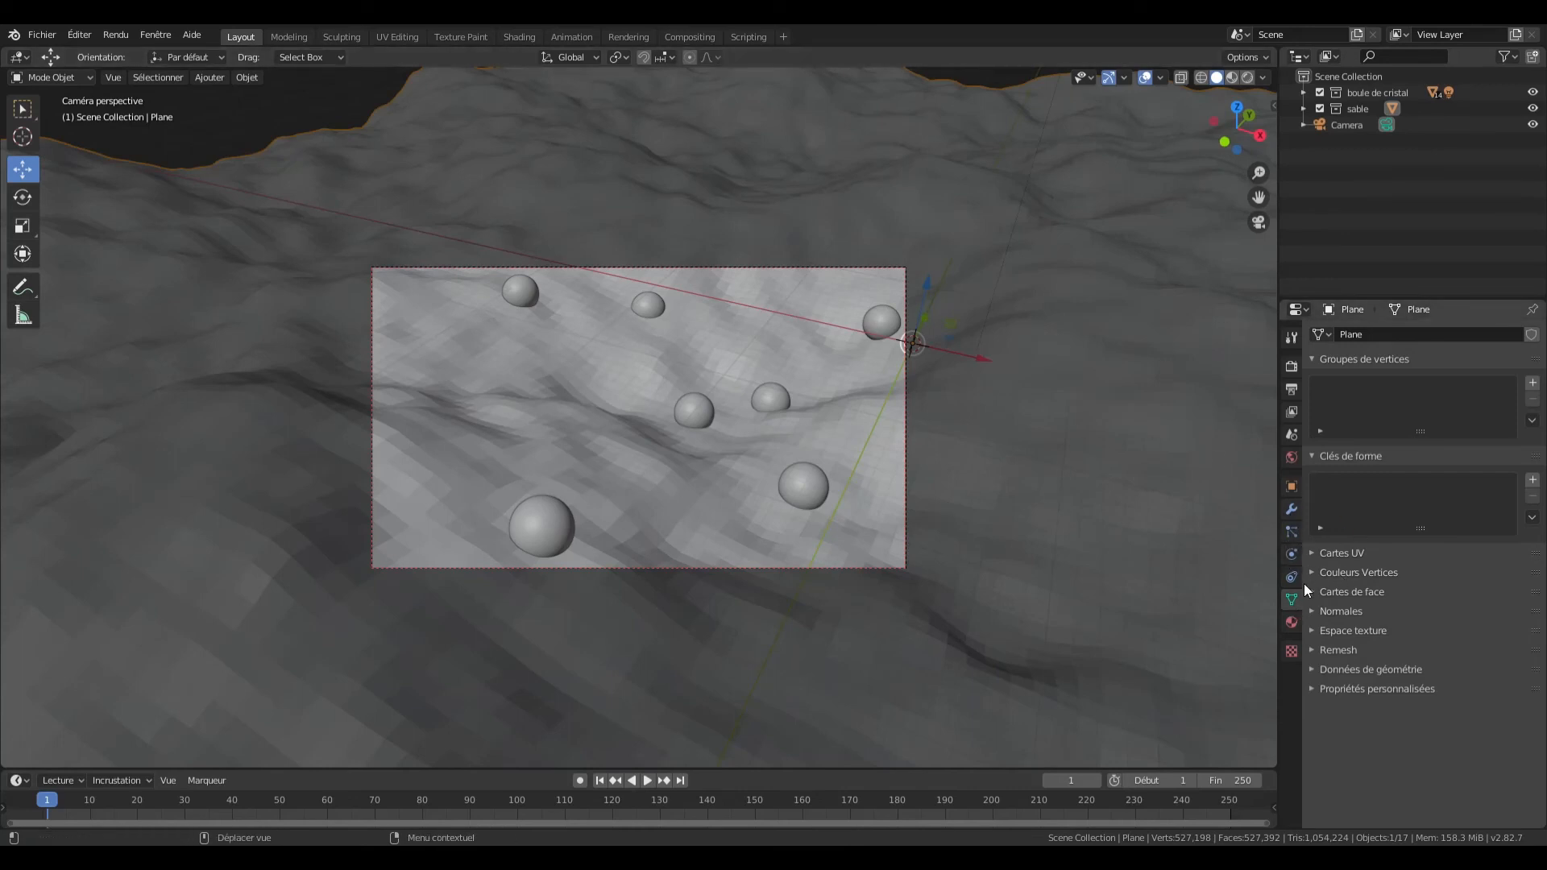
# Step: Expand the boule de cristal collection and switch to the Shading workspace
pyautogui.click(1303, 92)
pyautogui.click(1354, 222)
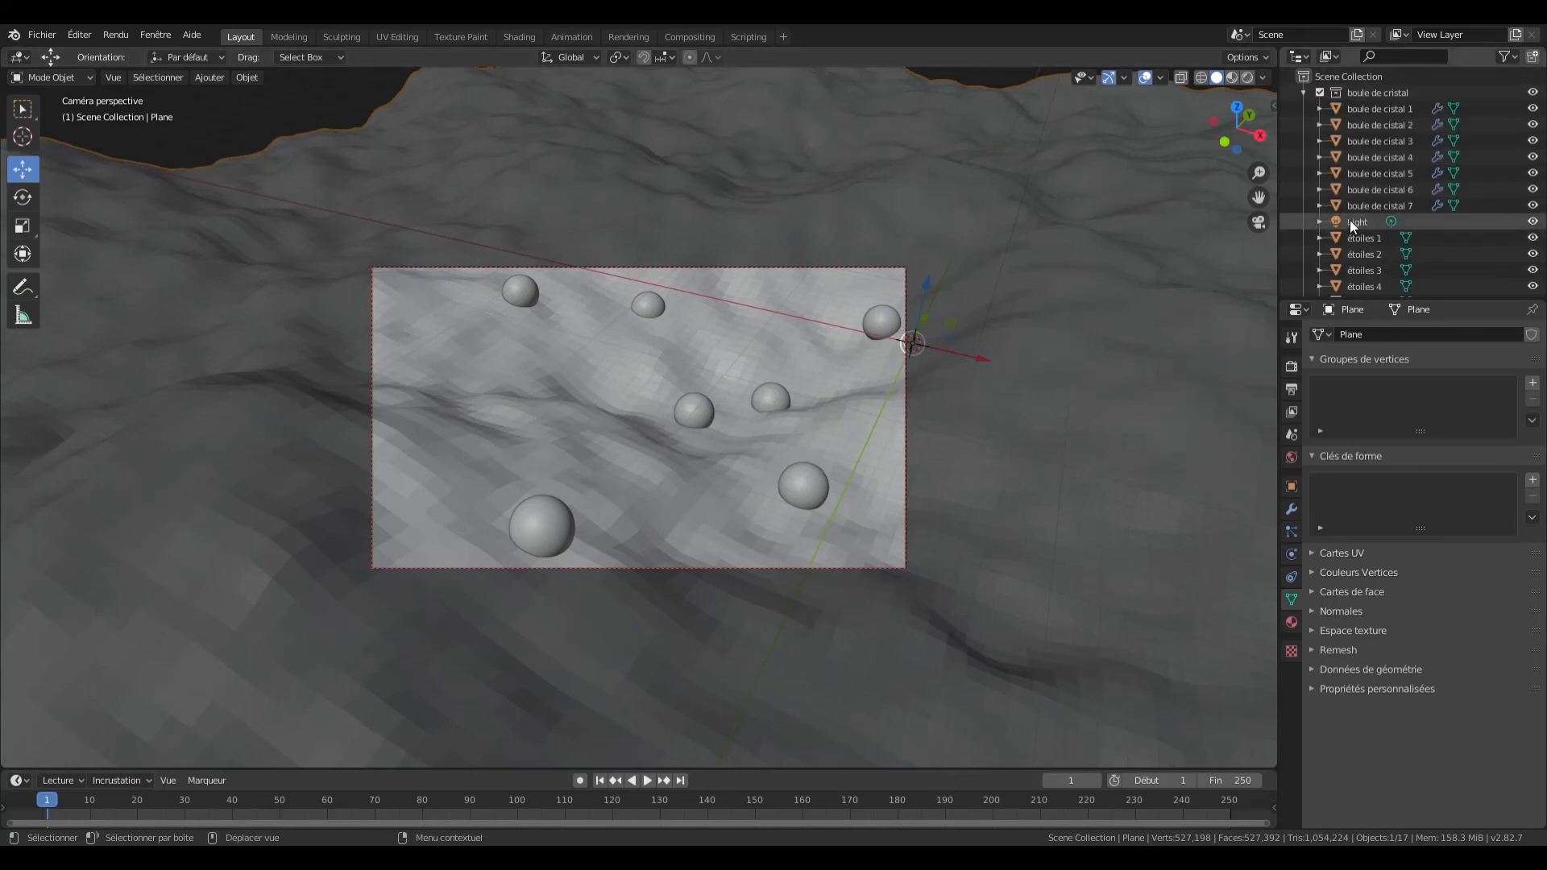
pyautogui.click(508, 33)
pyautogui.click(793, 461)
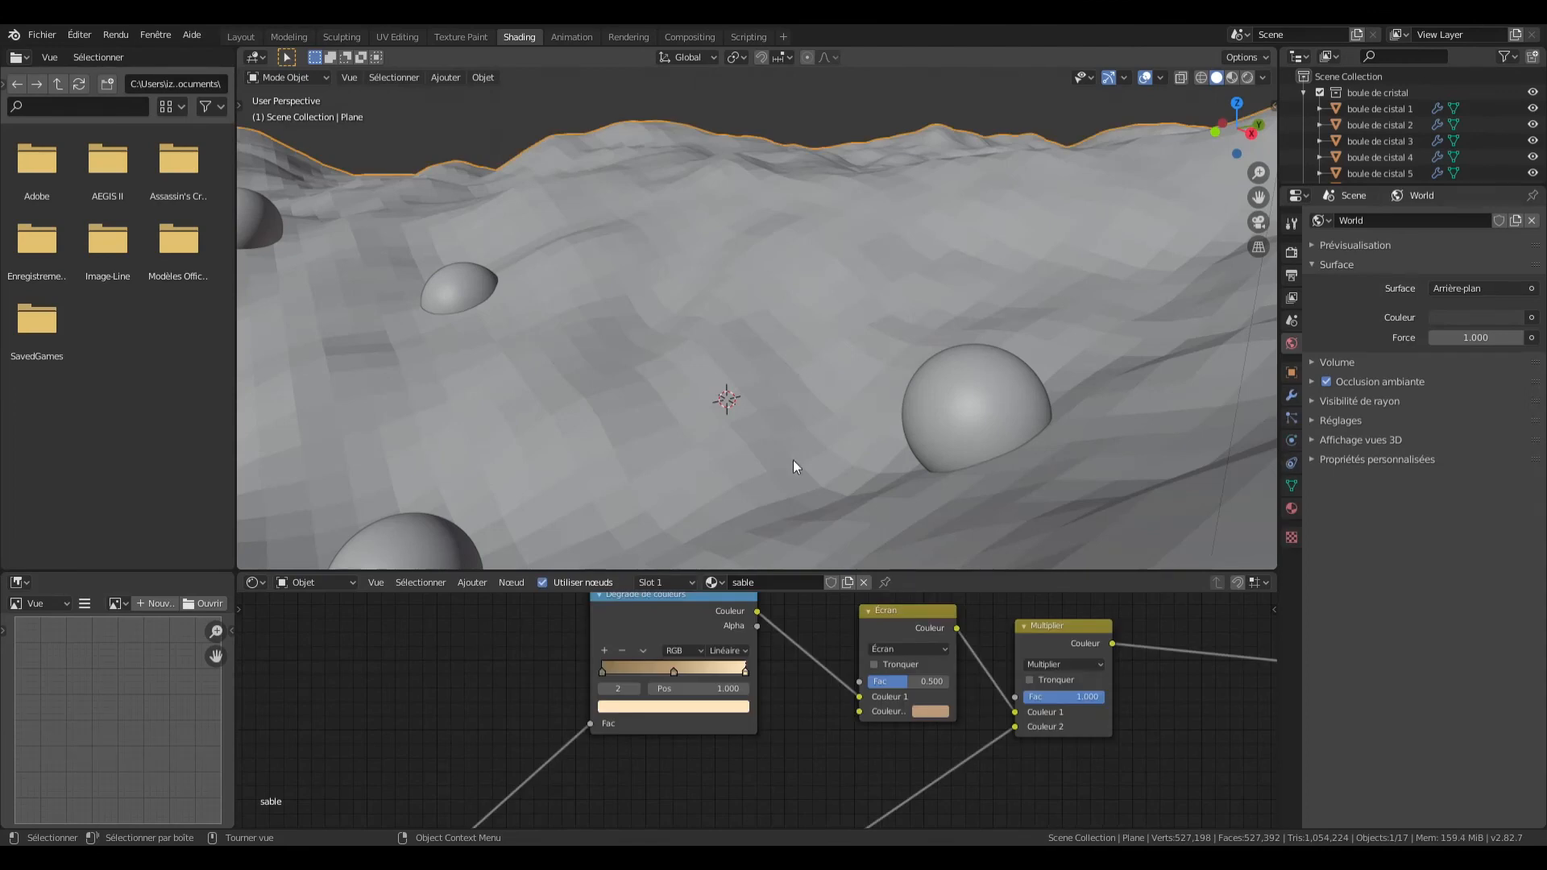
# Step: Examine the hexadecimal code of Couleur 2 on the sable material's Écran node
pyautogui.scroll(-2, 793, 461)
pyautogui.click(912, 714)
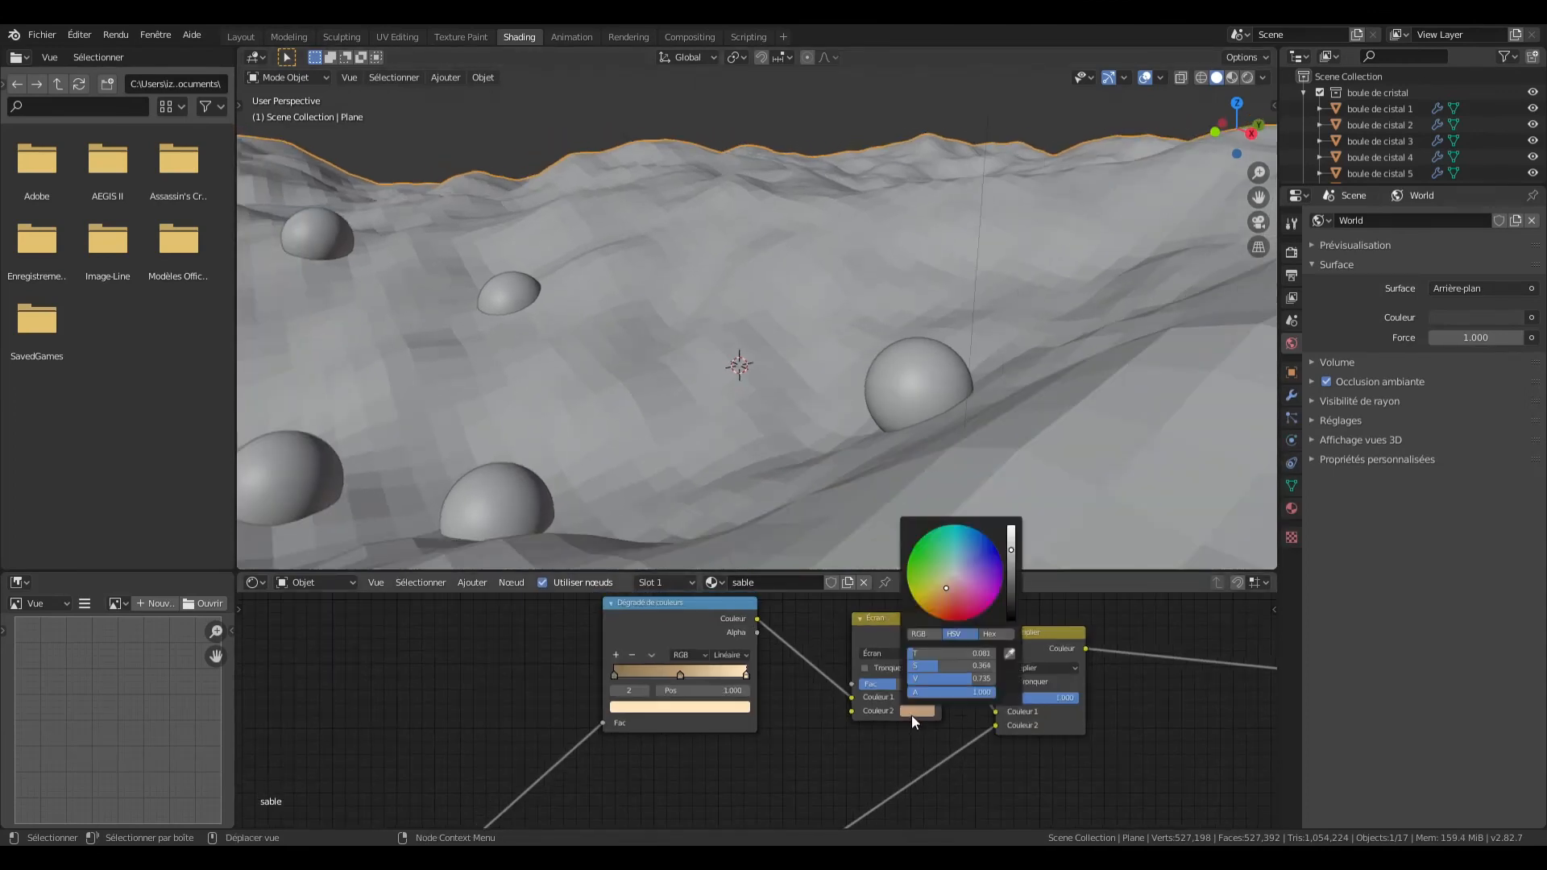
pyautogui.click(993, 633)
pyautogui.click(951, 654)
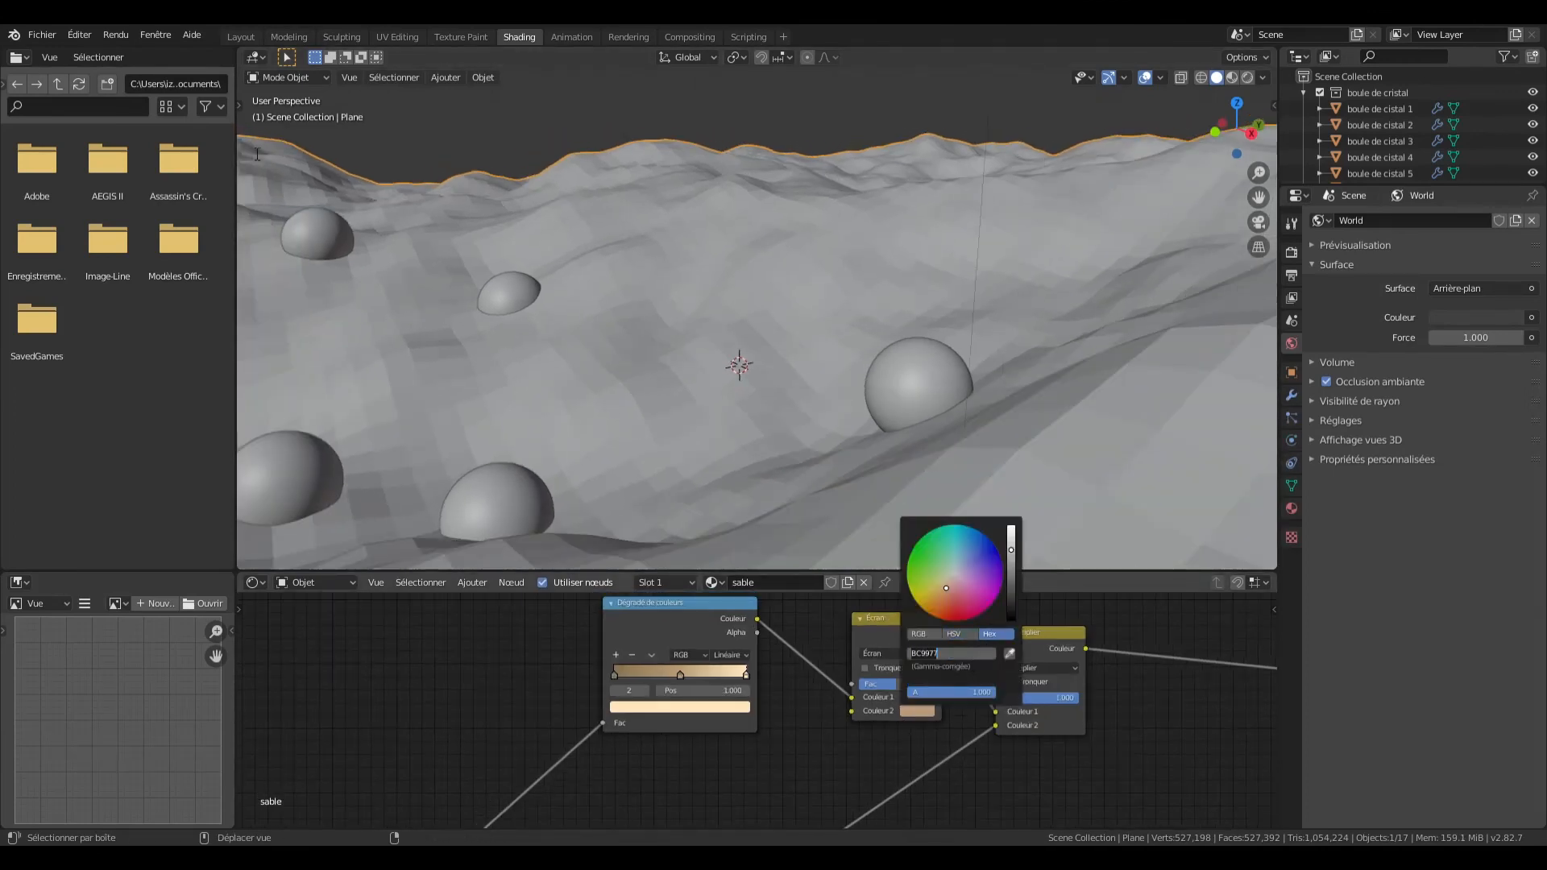
pyautogui.press('Return')
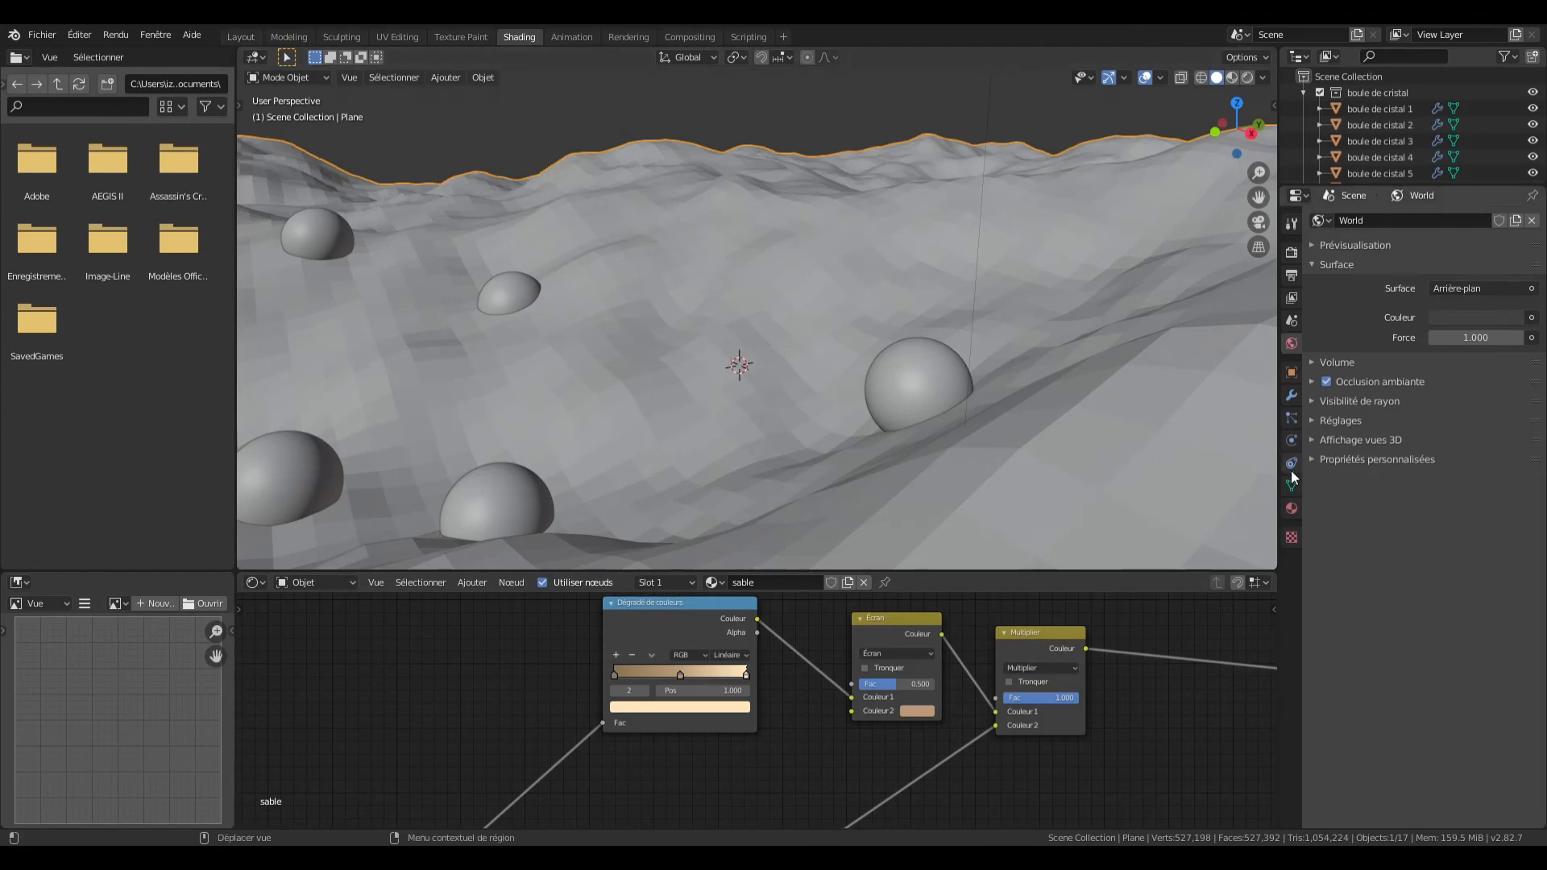
# Step: Select the Light object and, in the Layout workspace, paste the copied sand colour code as the light's colour
pyautogui.scroll(-10, 1399, 142)
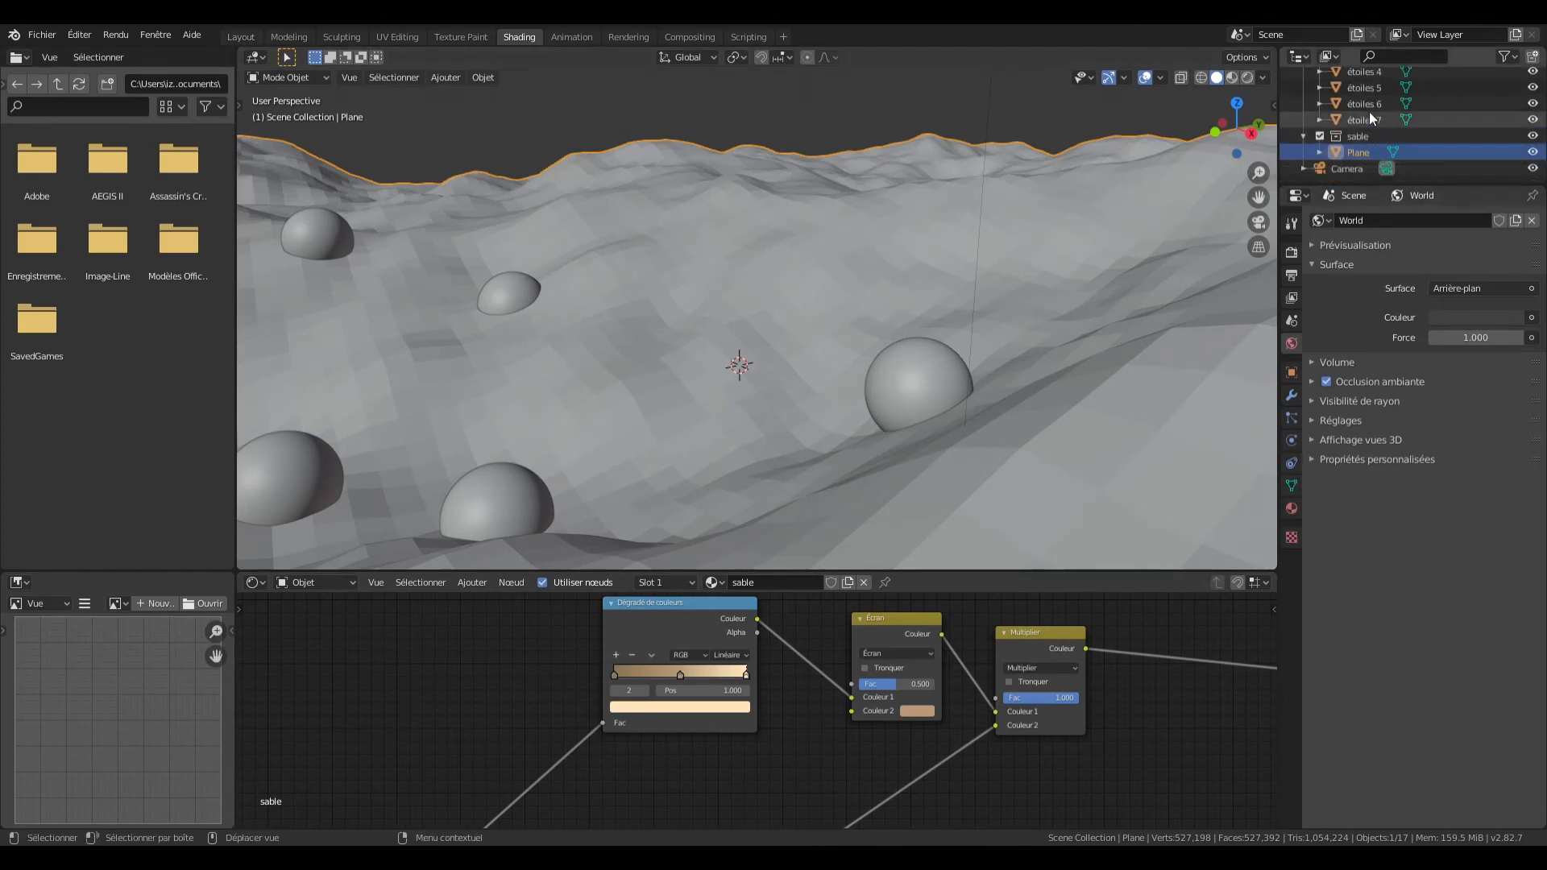
pyautogui.scroll(5, 1370, 111)
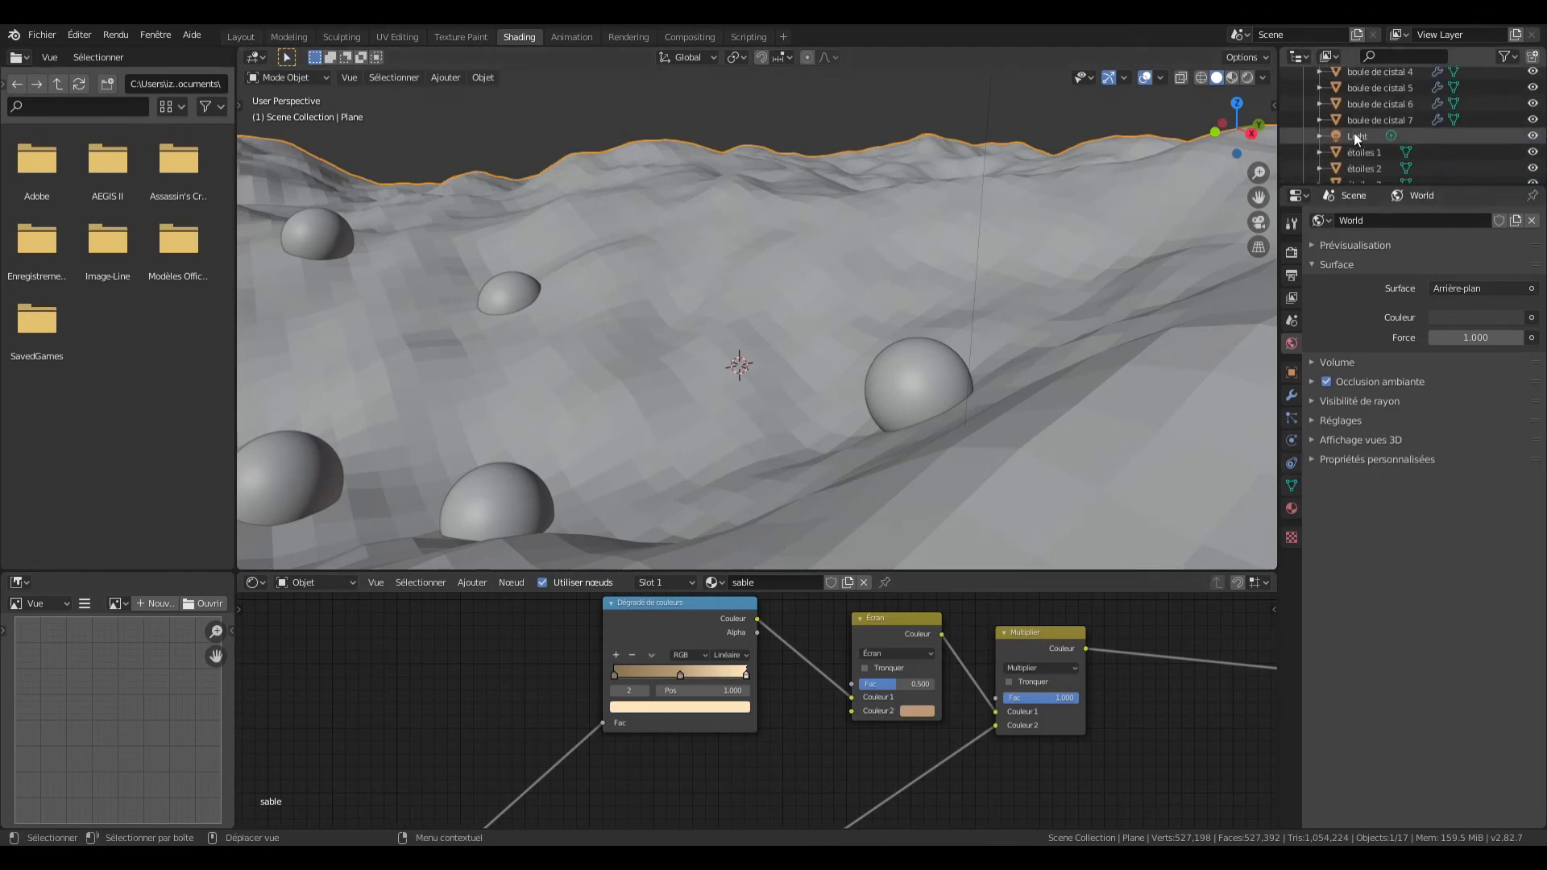
pyautogui.click(1353, 137)
pyautogui.click(1292, 441)
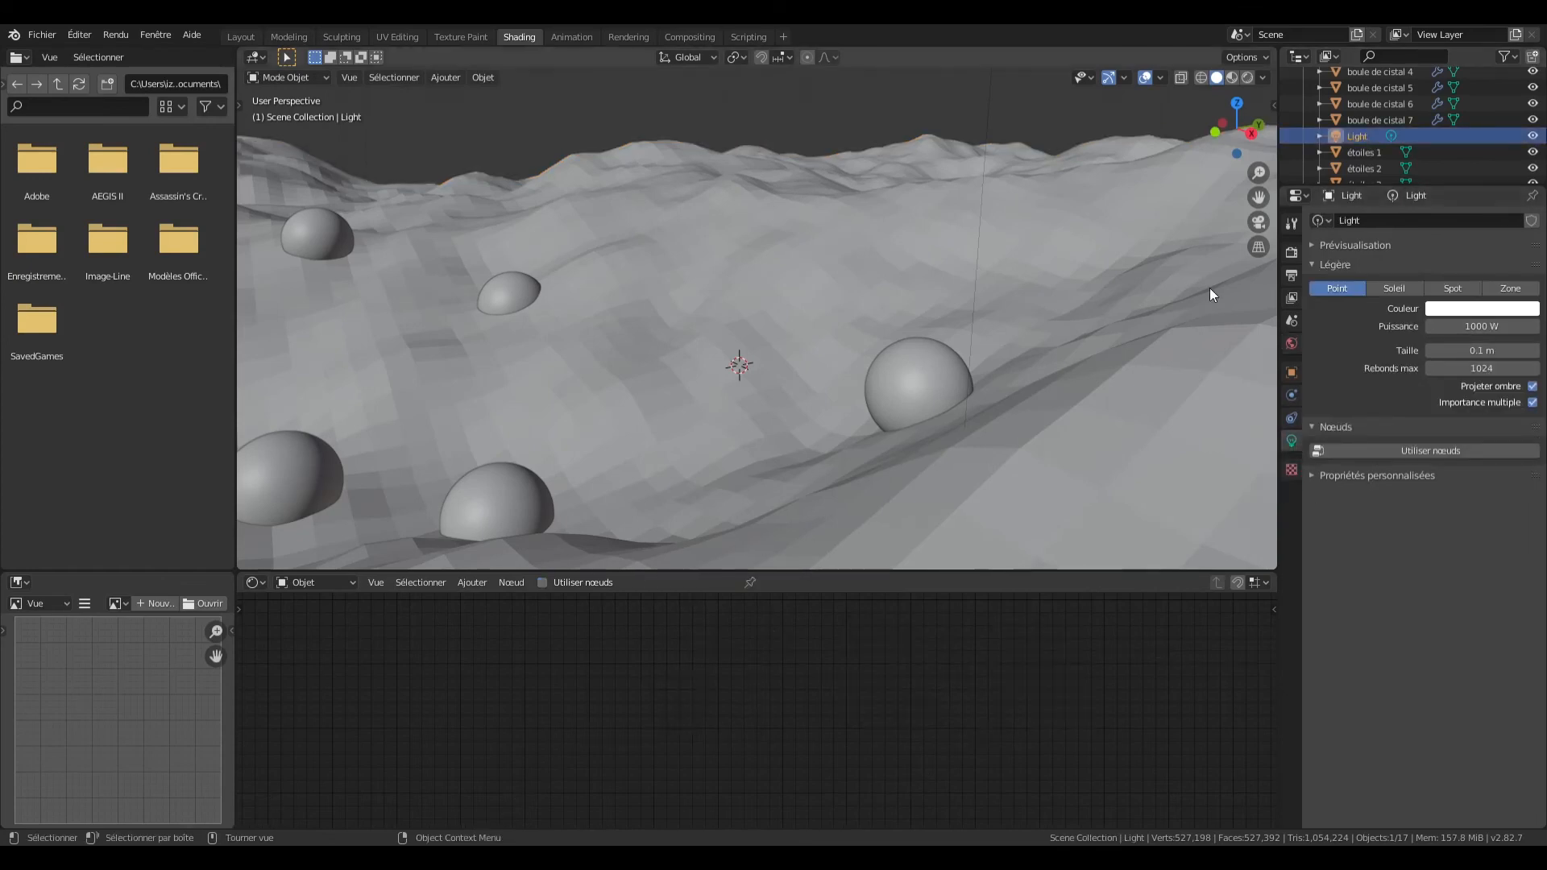
pyautogui.click(240, 36)
pyautogui.click(1482, 423)
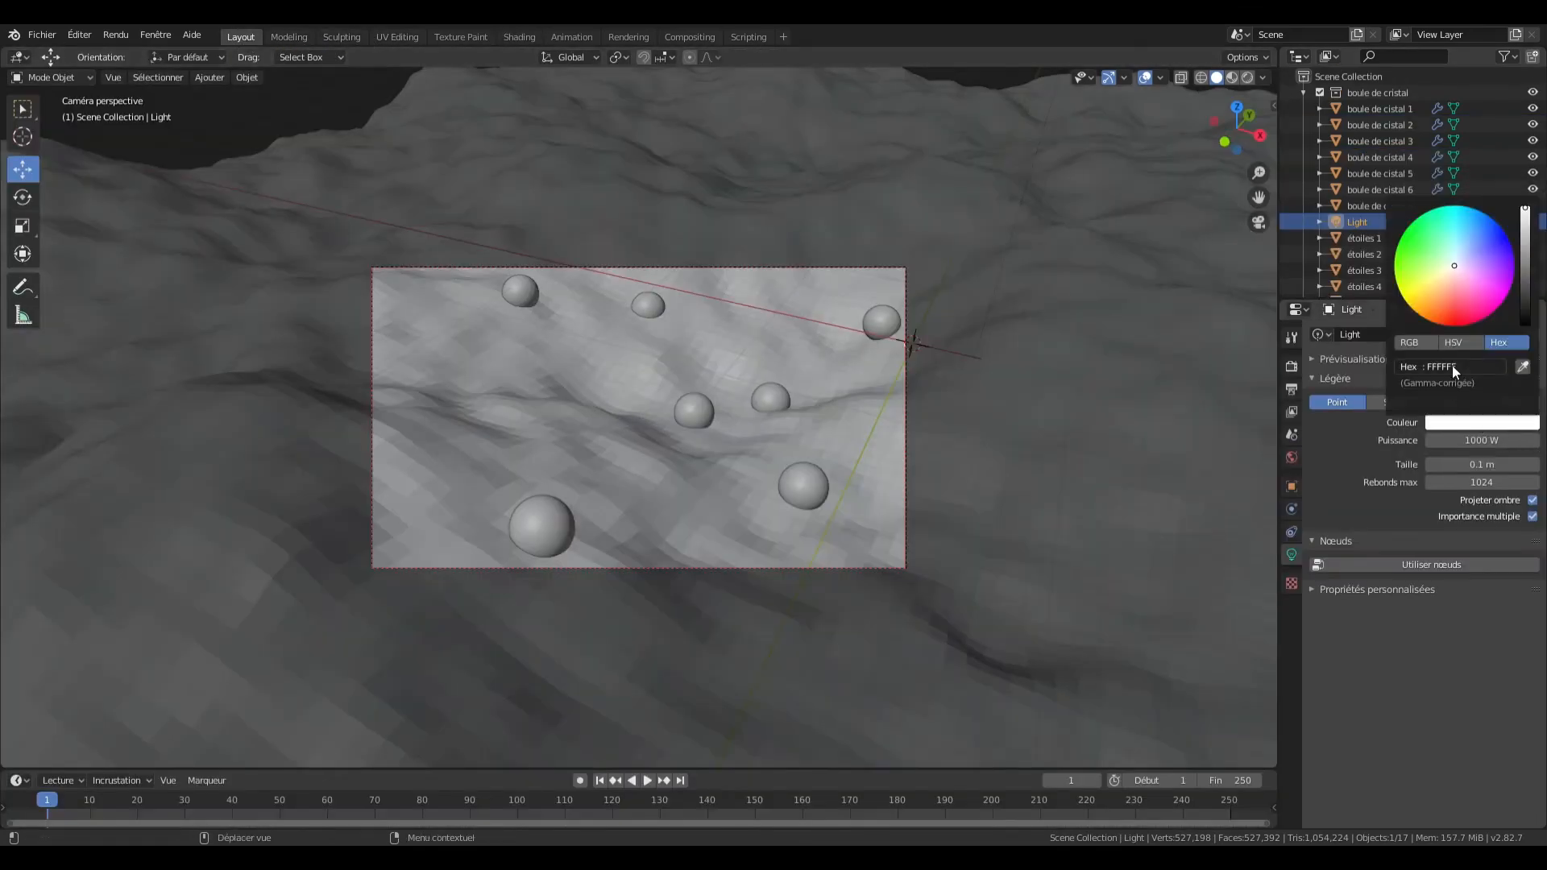
pyautogui.click(1453, 367)
pyautogui.hotkey('ctrl', 'v')
pyautogui.press('Return')
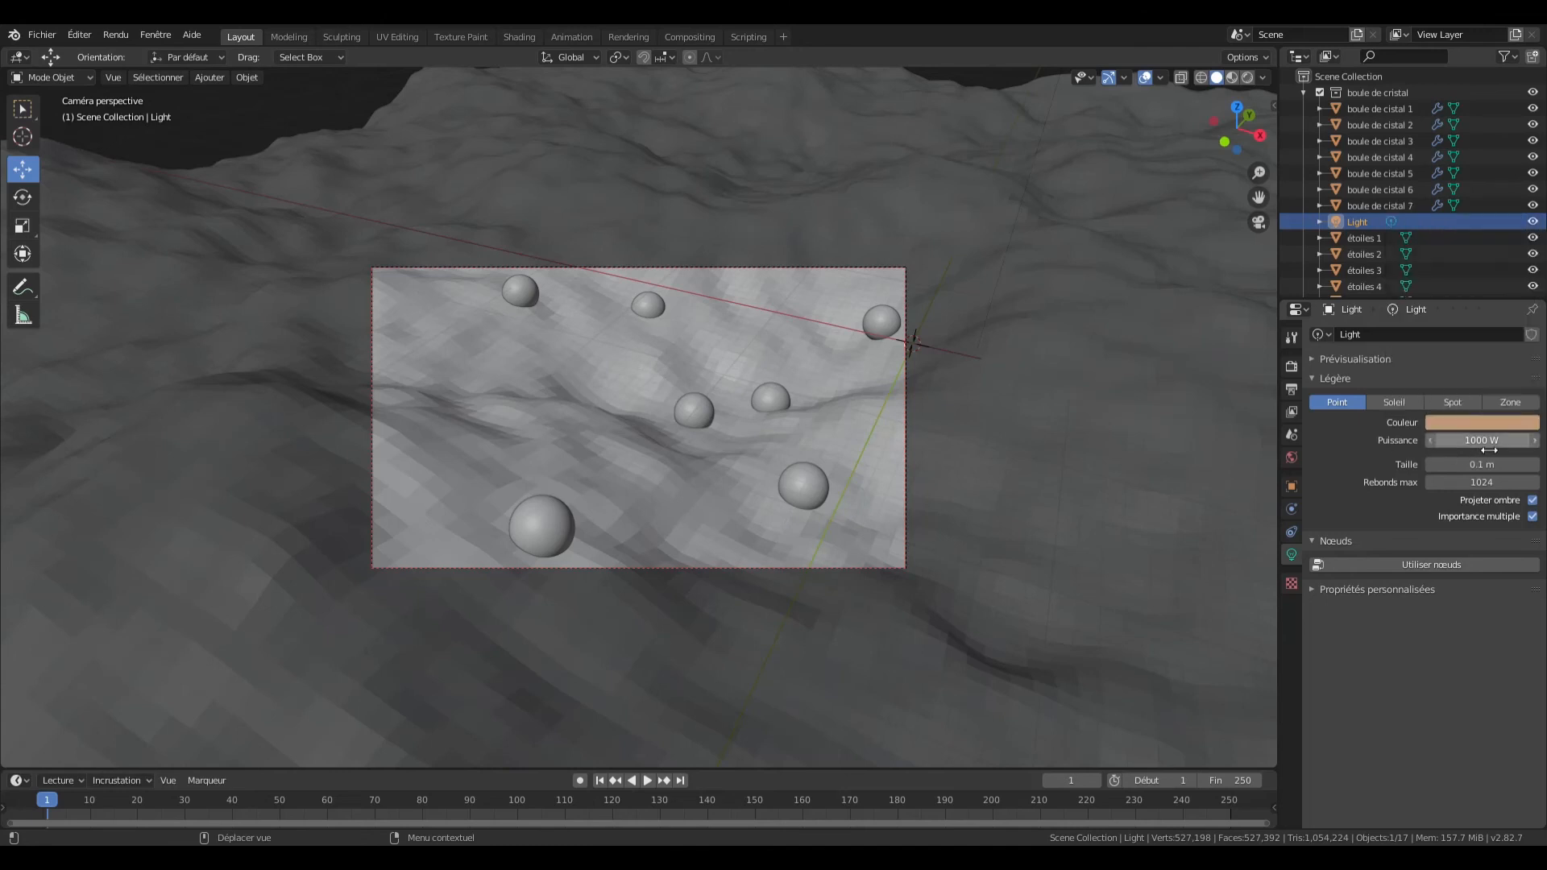
# Step: Change the light's type to Soleil and set its Force to 10
pyautogui.click(1399, 404)
pyautogui.click(1457, 441)
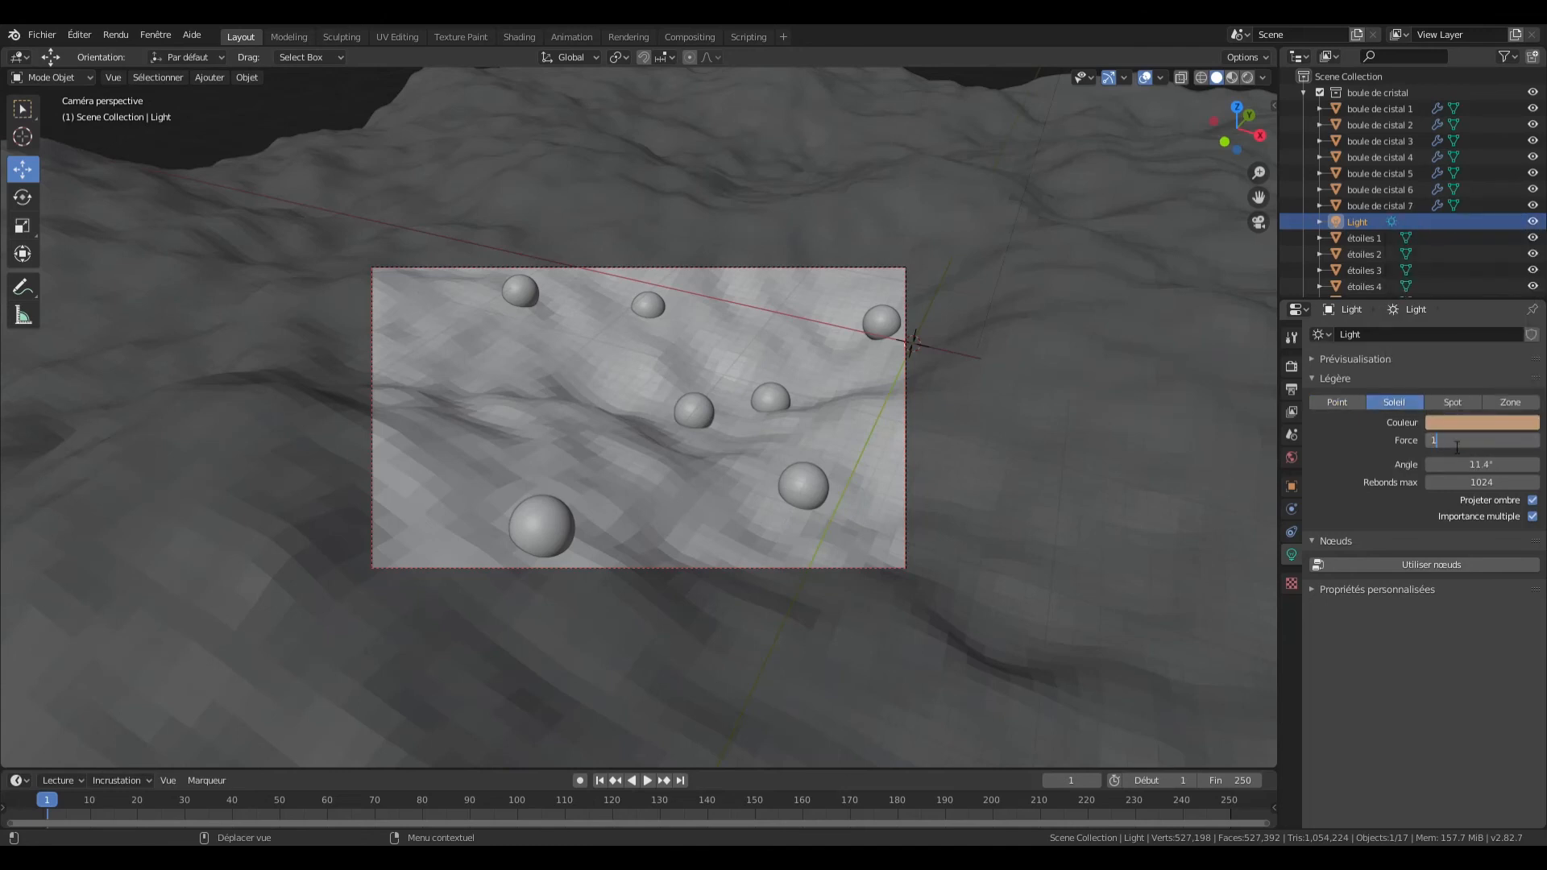
pyautogui.write('0')
pyautogui.press('Return')
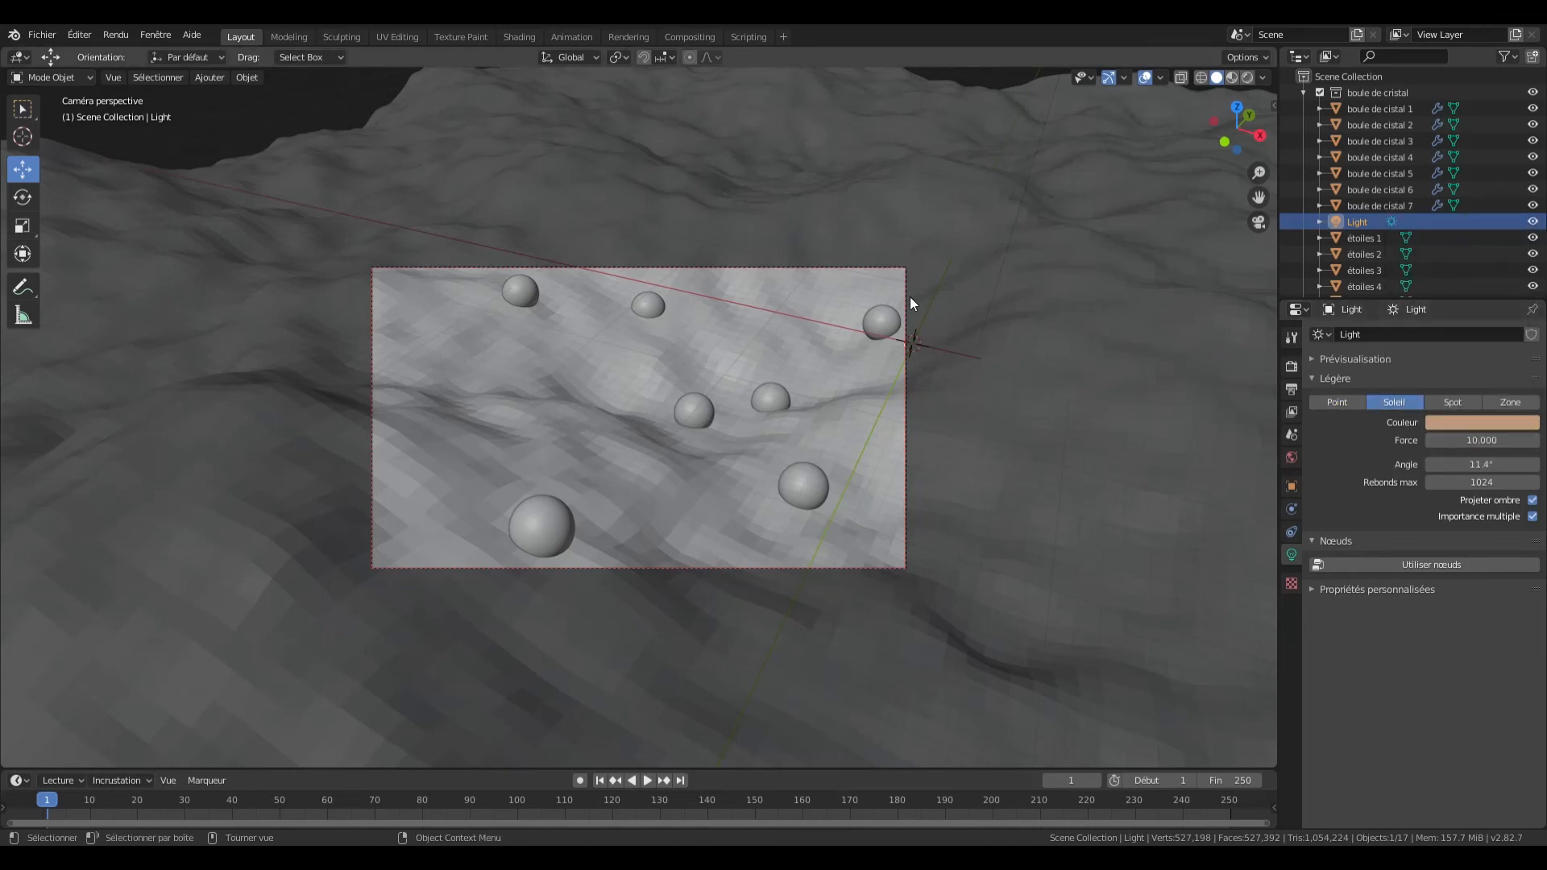
# Step: Collapse the boule de cristal collection, hide the sable collection, and preview the crystal balls in rendered shading
pyautogui.scroll(-3, 911, 298)
pyautogui.scroll(5, 909, 303)
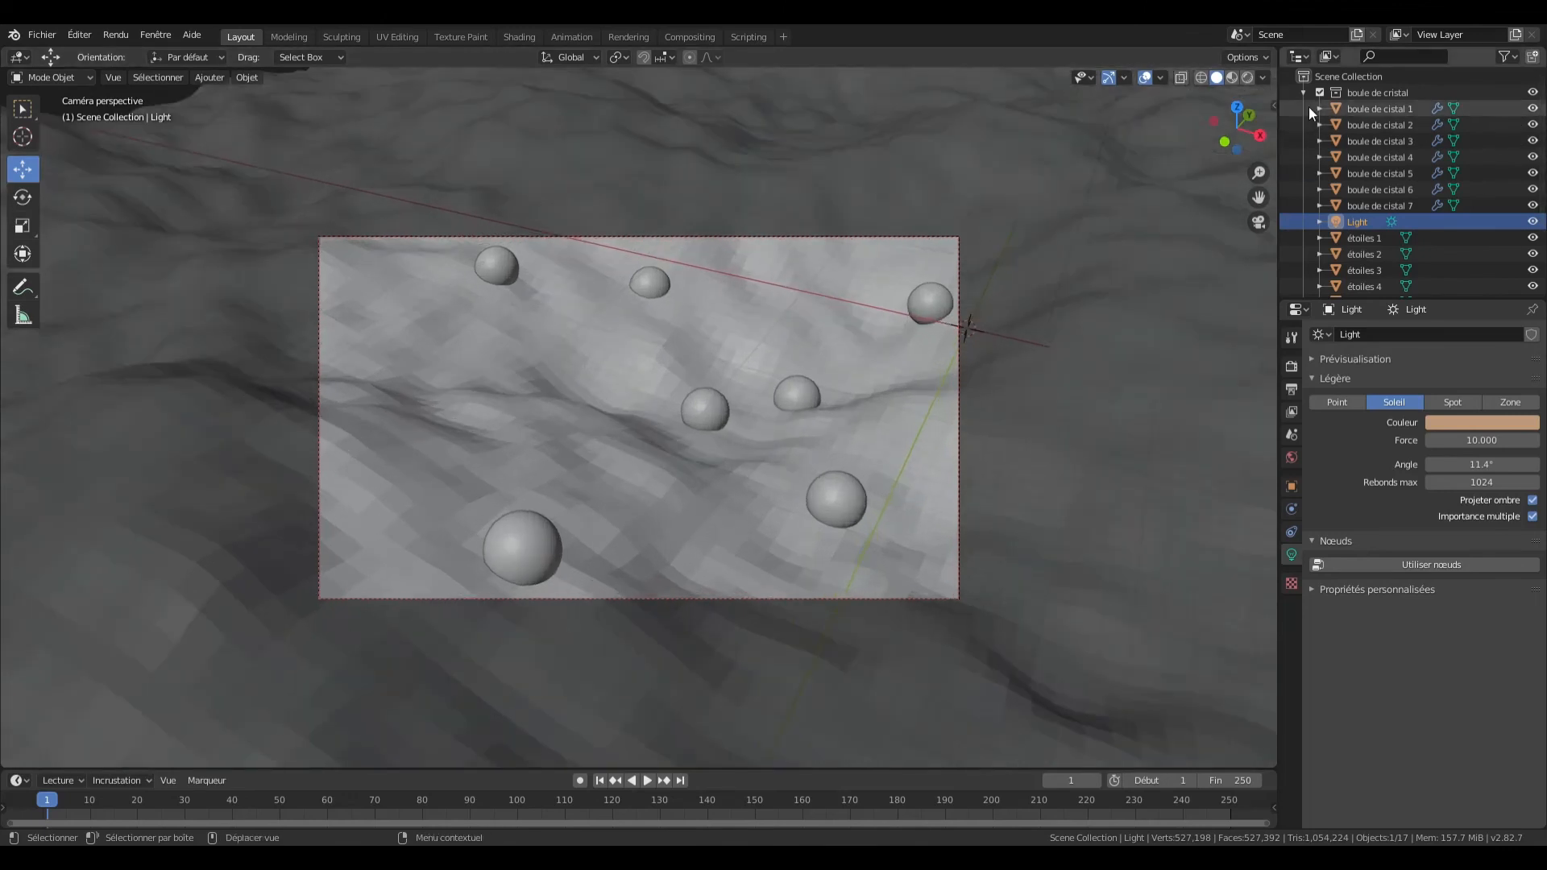
pyautogui.click(1304, 93)
pyautogui.click(1533, 108)
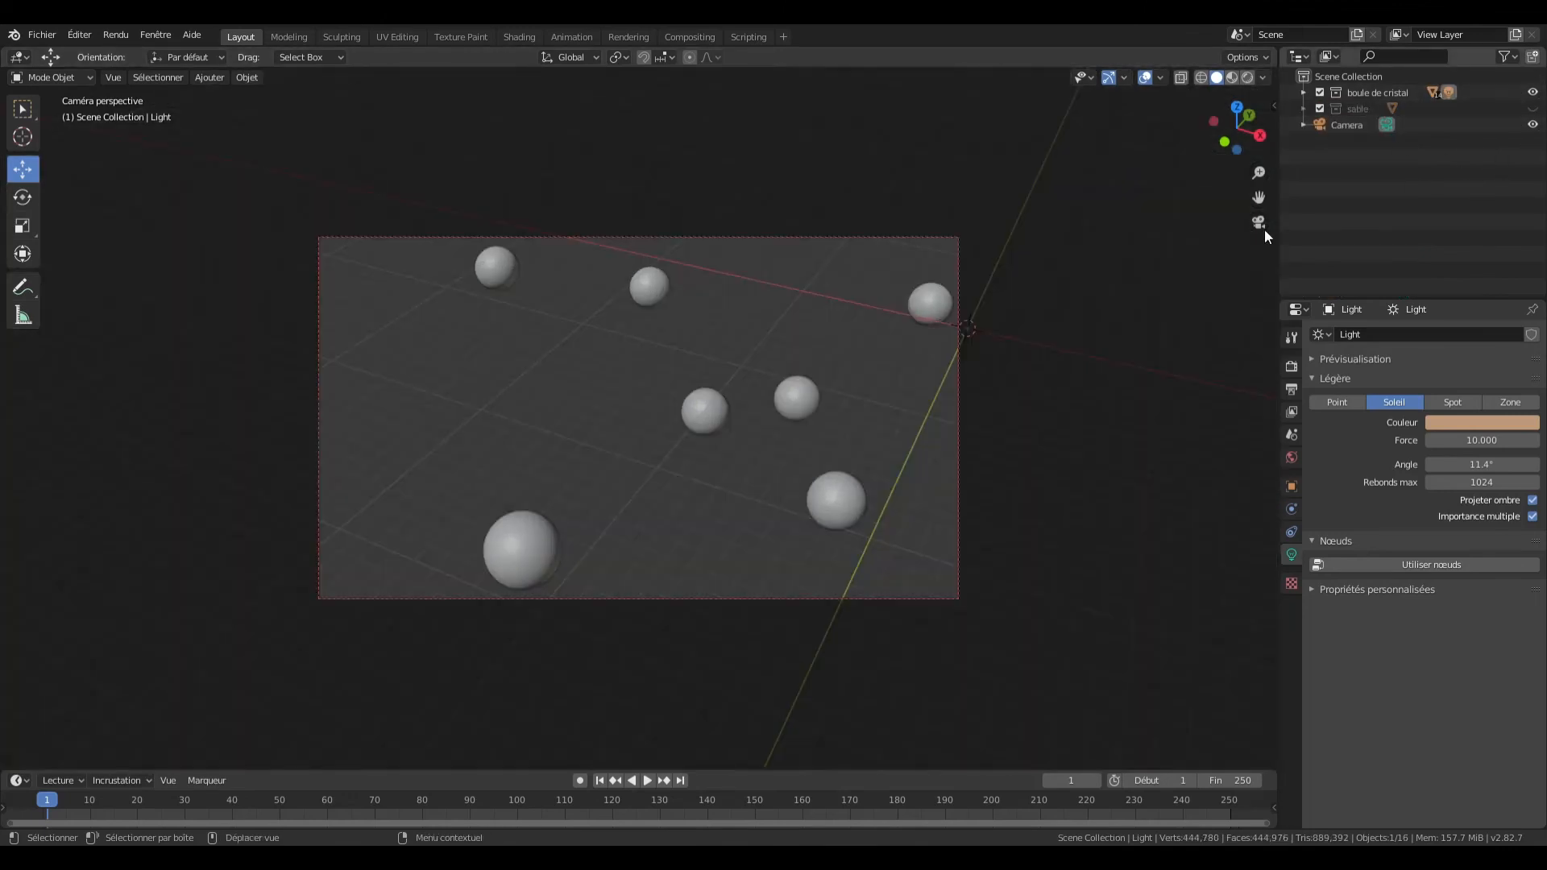
pyautogui.press('z')
pyautogui.click(888, 200)
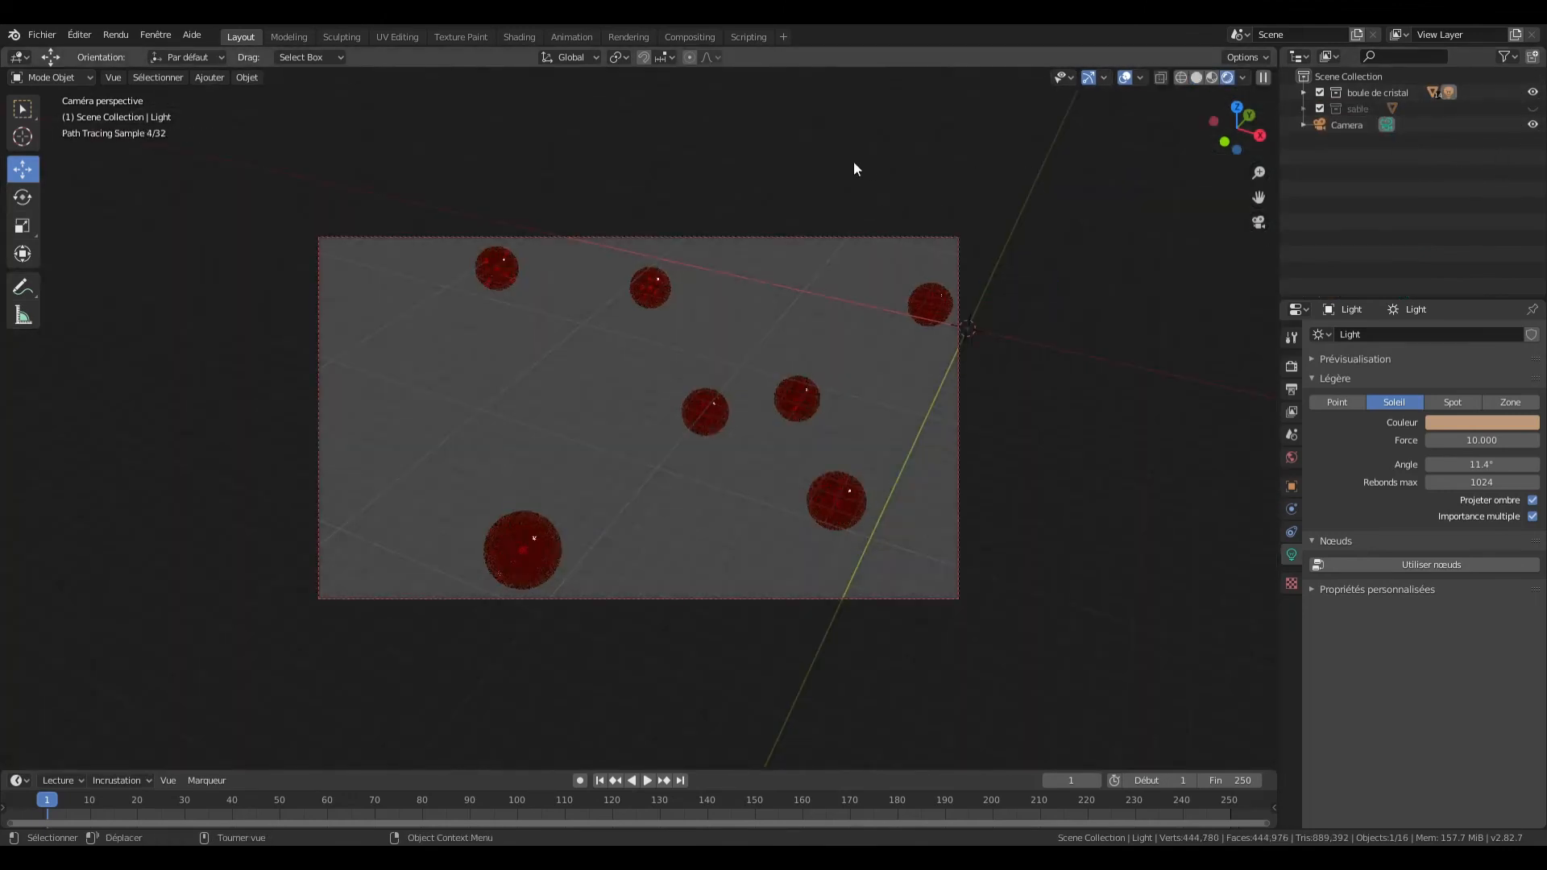
# Step: Add a mesh plane and scale it by about 48.93 as a temporary ground under the balls
pyautogui.hotkey('shift', 'a')
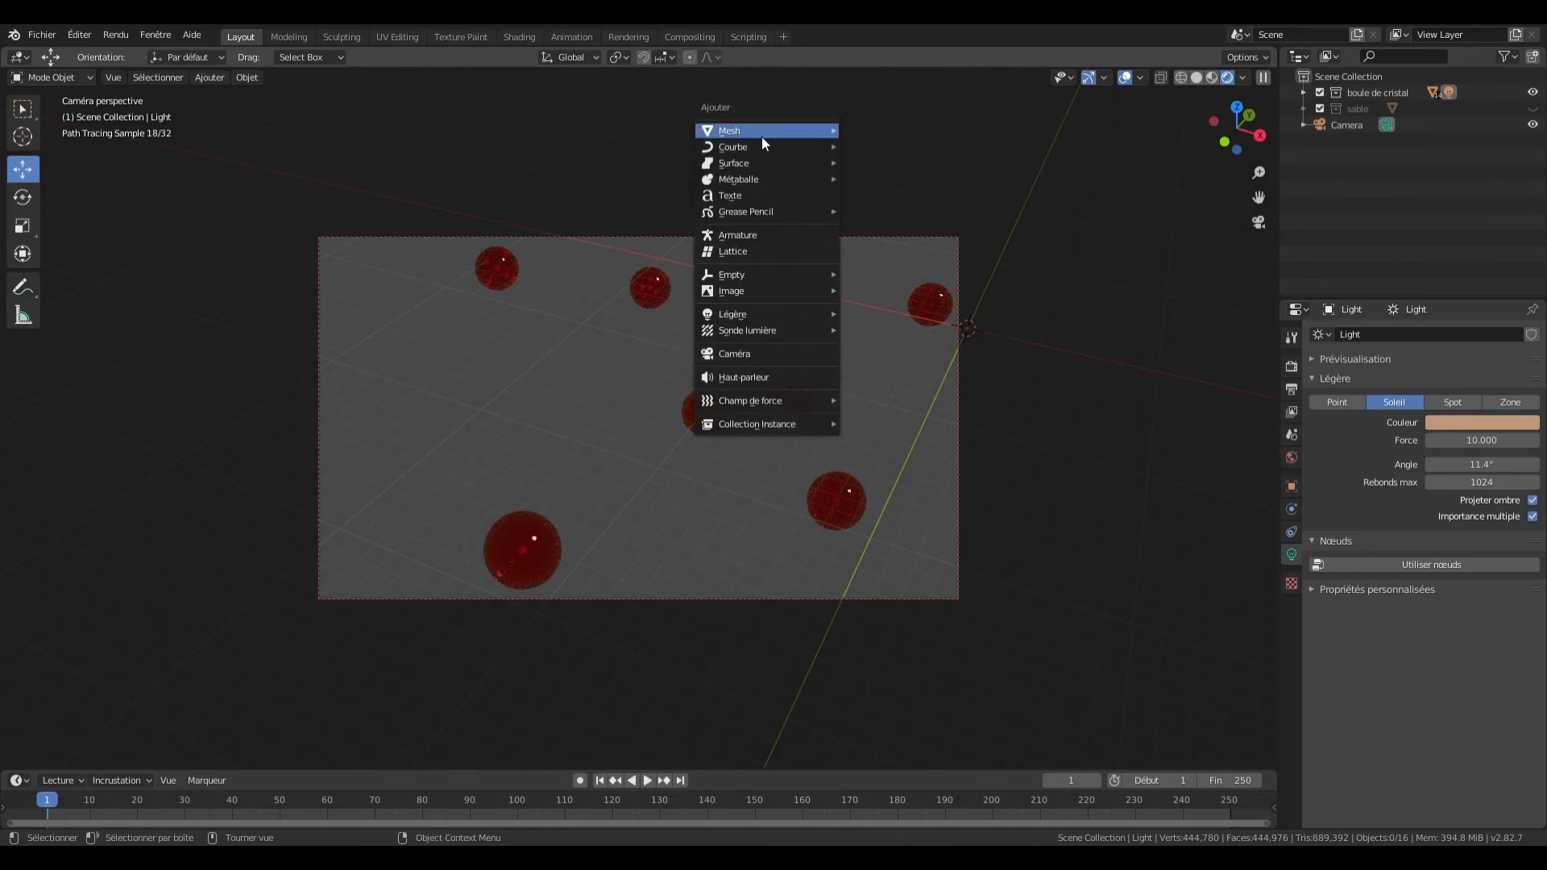
pyautogui.click(871, 130)
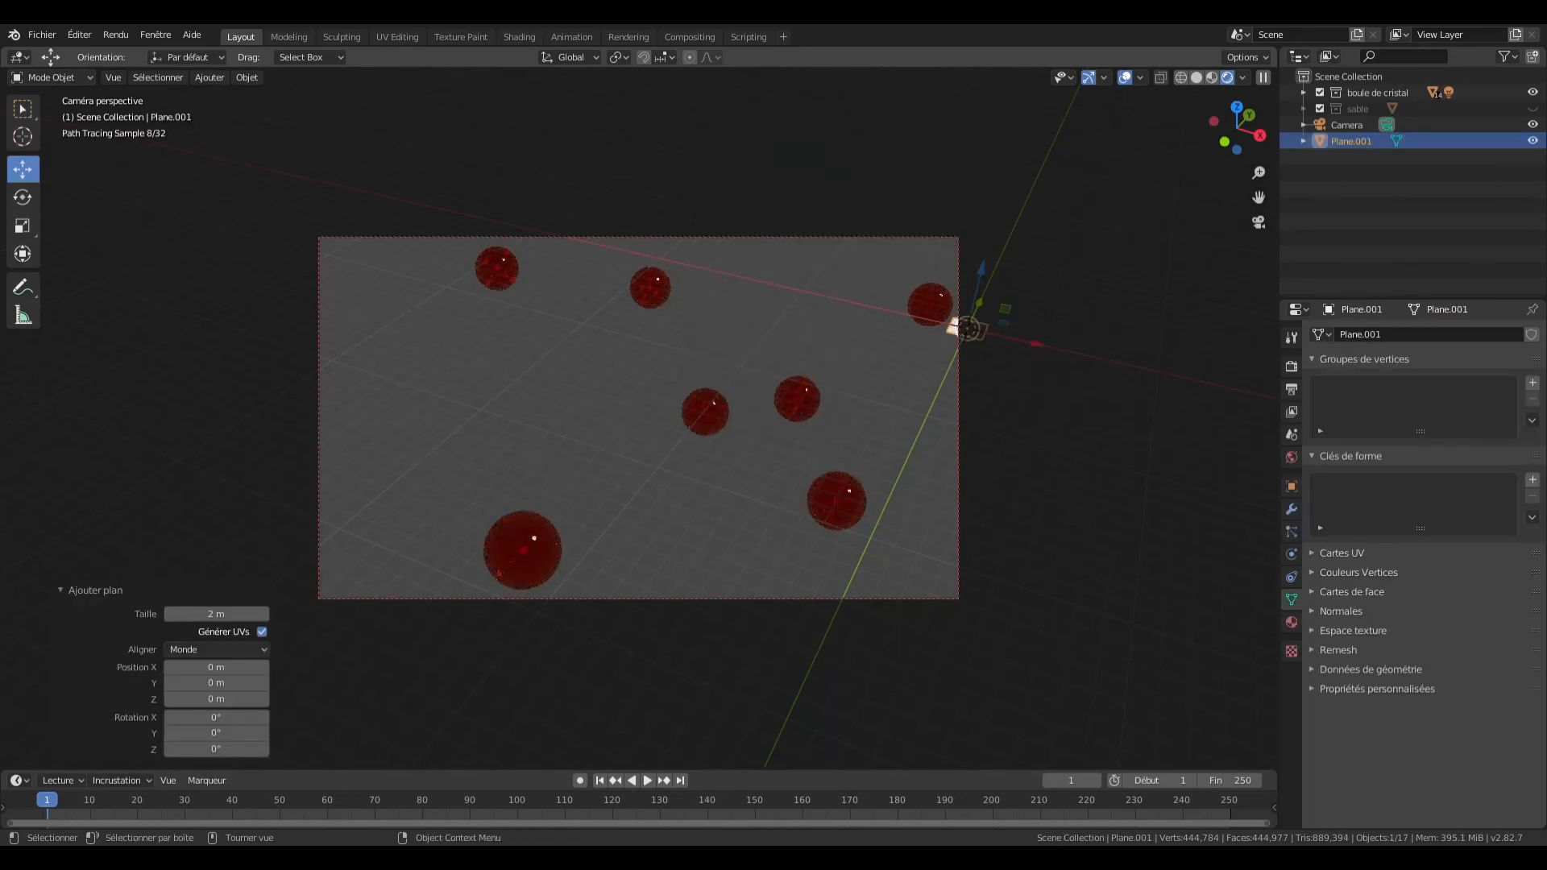
pyautogui.press('s')
pyautogui.click(1104, 220)
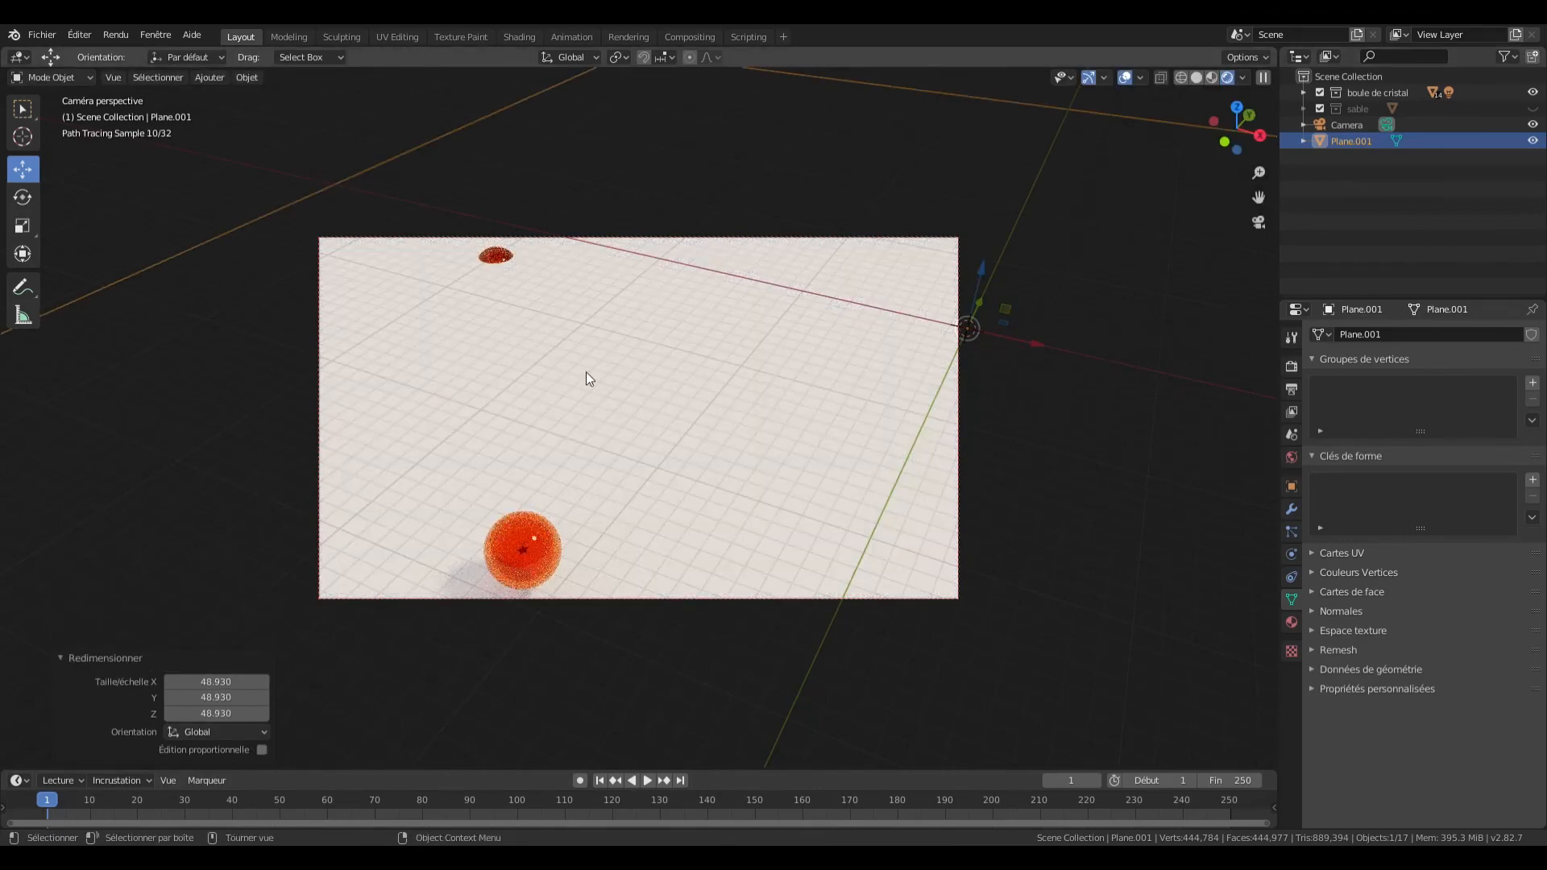
# Step: Delete the test plane, return to solid shading, and make the sable collection visible again
pyautogui.rightClick(769, 441)
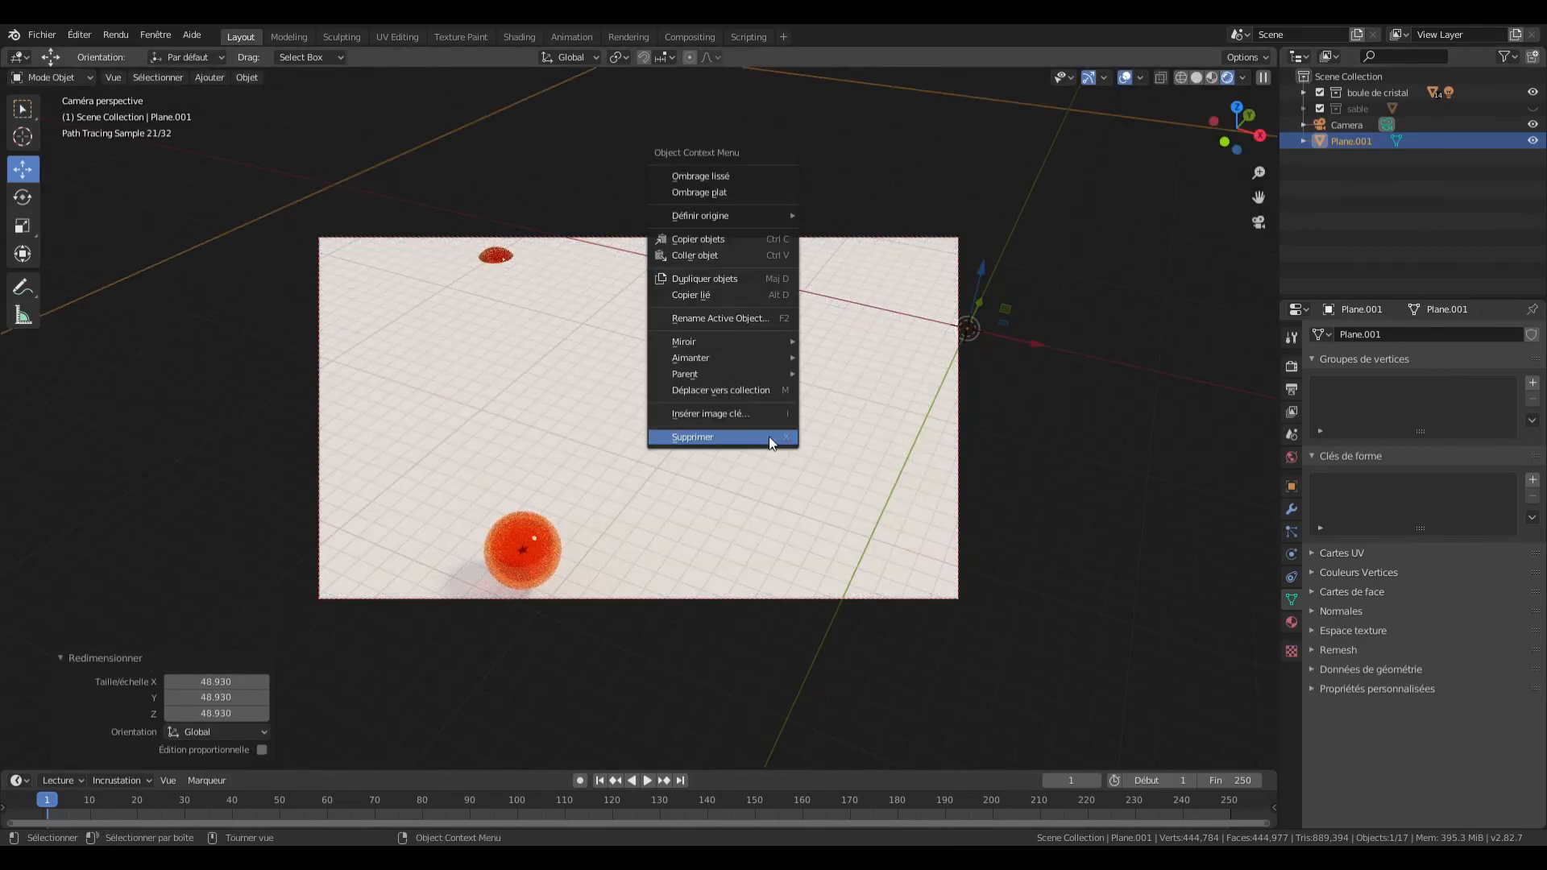
pyautogui.click(769, 437)
pyautogui.press('z')
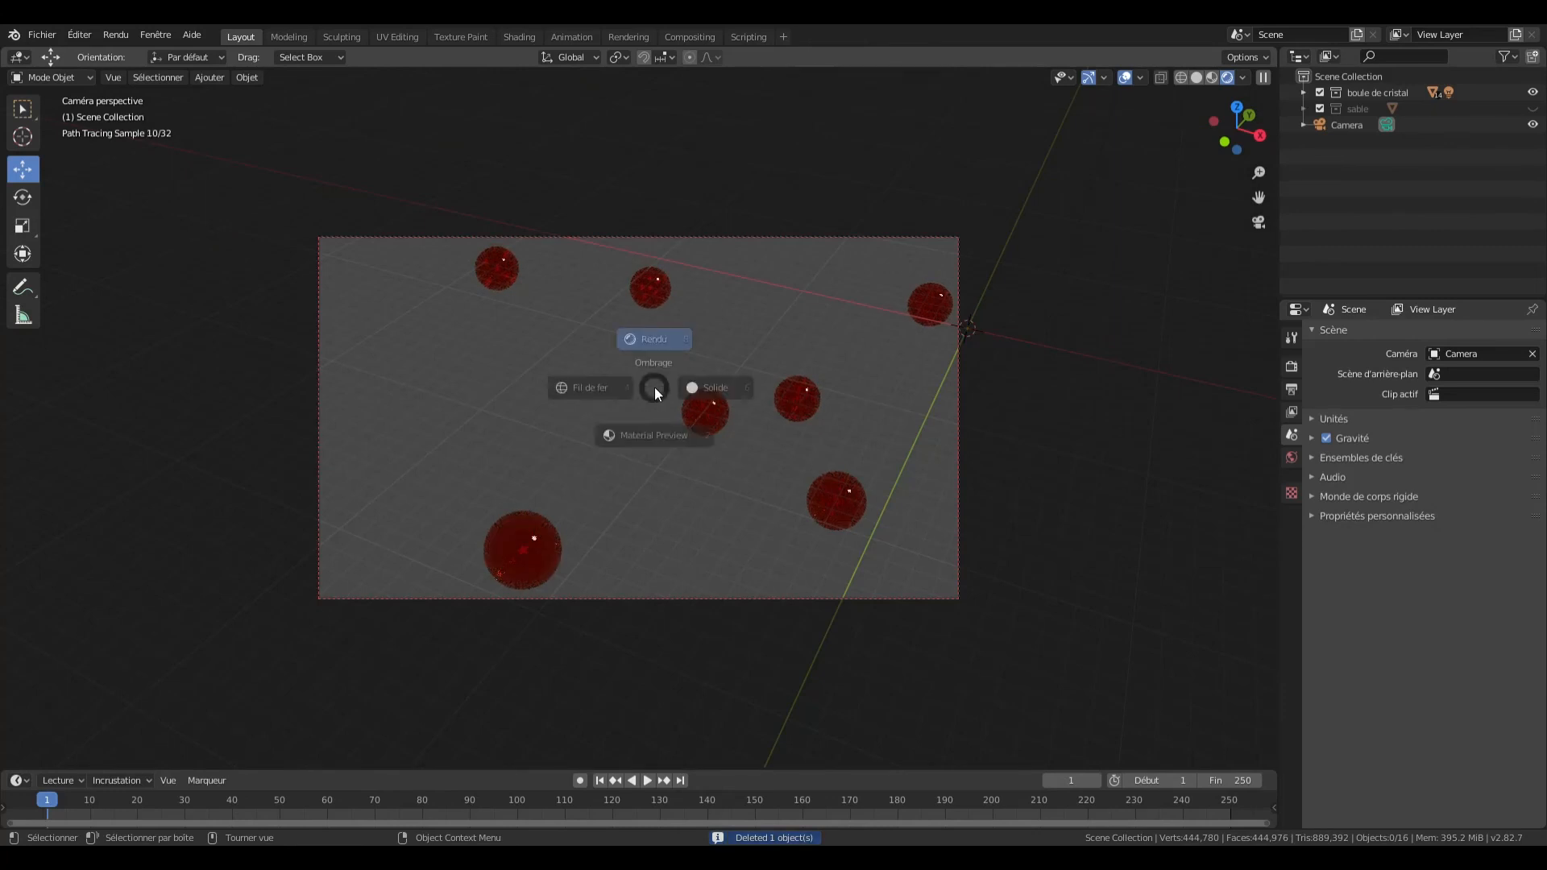
pyautogui.click(772, 375)
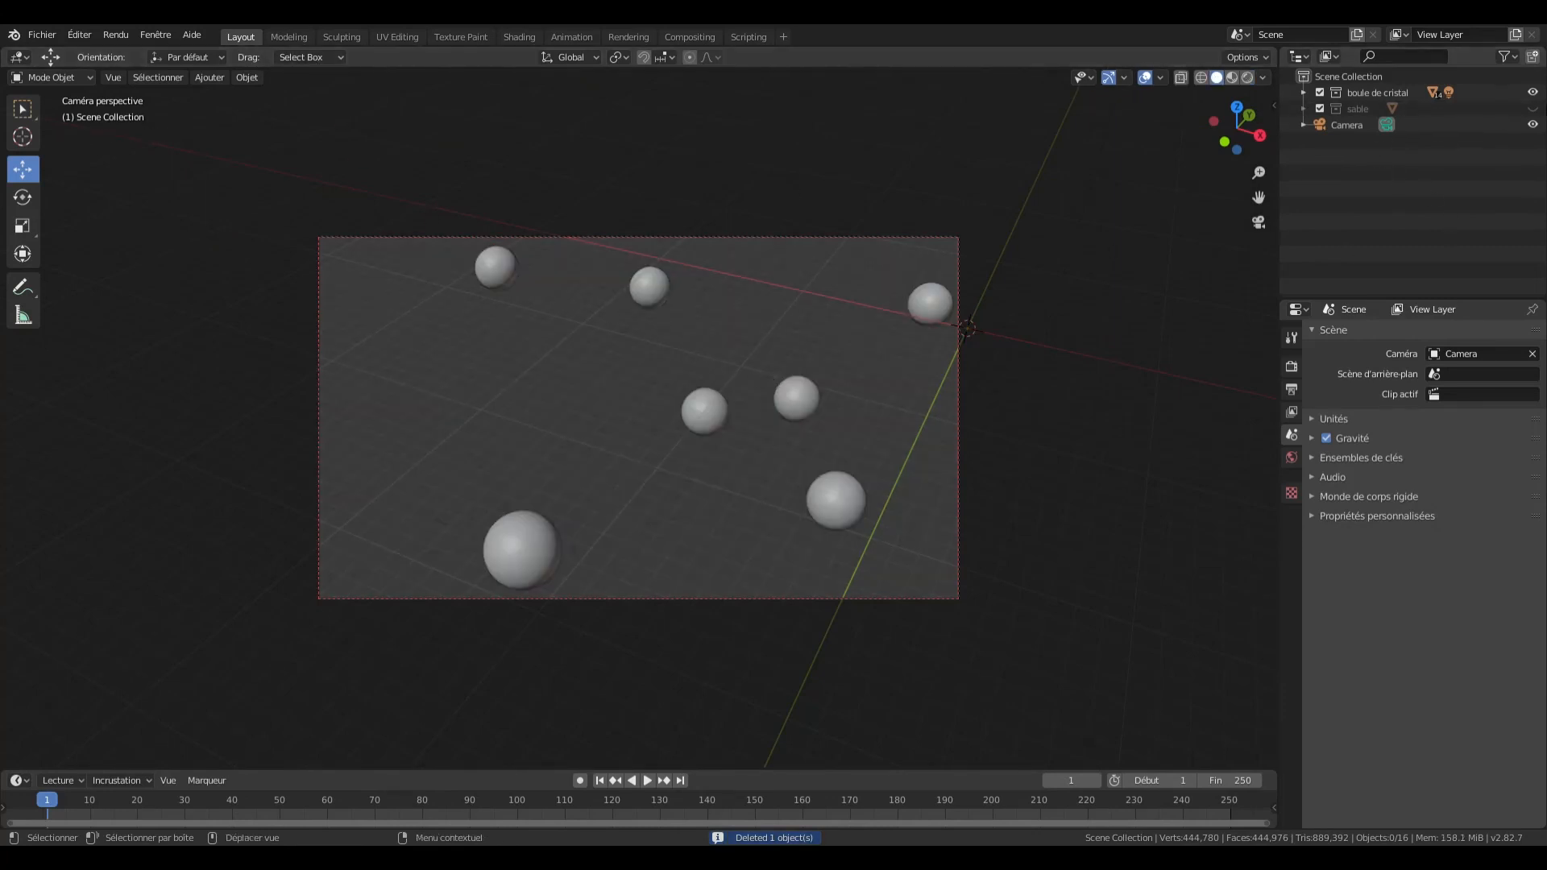
pyautogui.click(1532, 108)
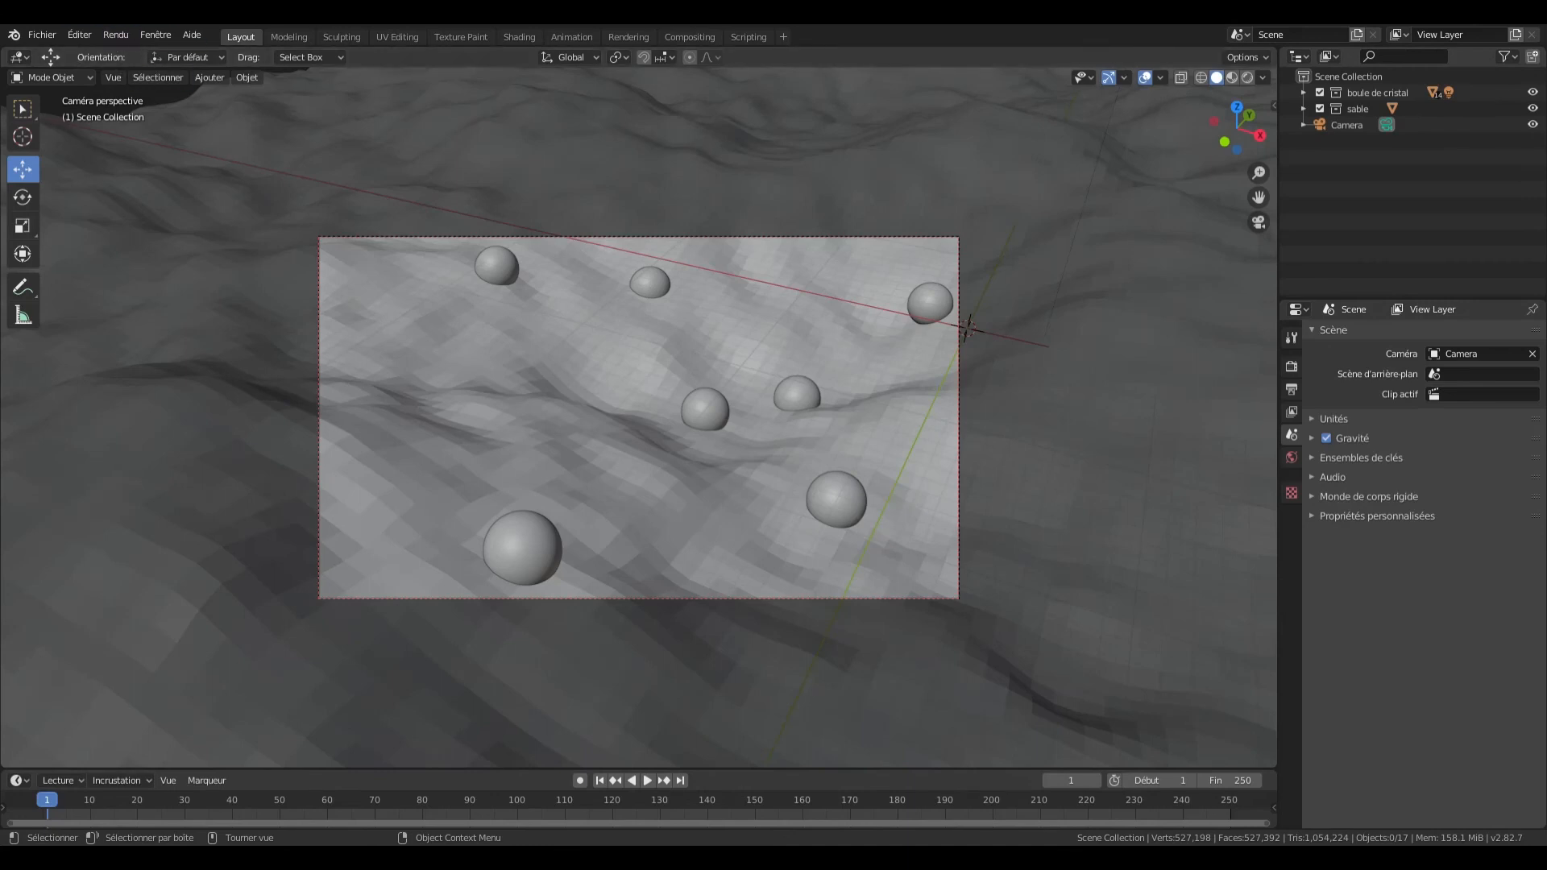
# Step: Enable compositing nodes in the Compositing workspace and spread the Calques de rendu and Compositing nodes apart
pyautogui.click(689, 38)
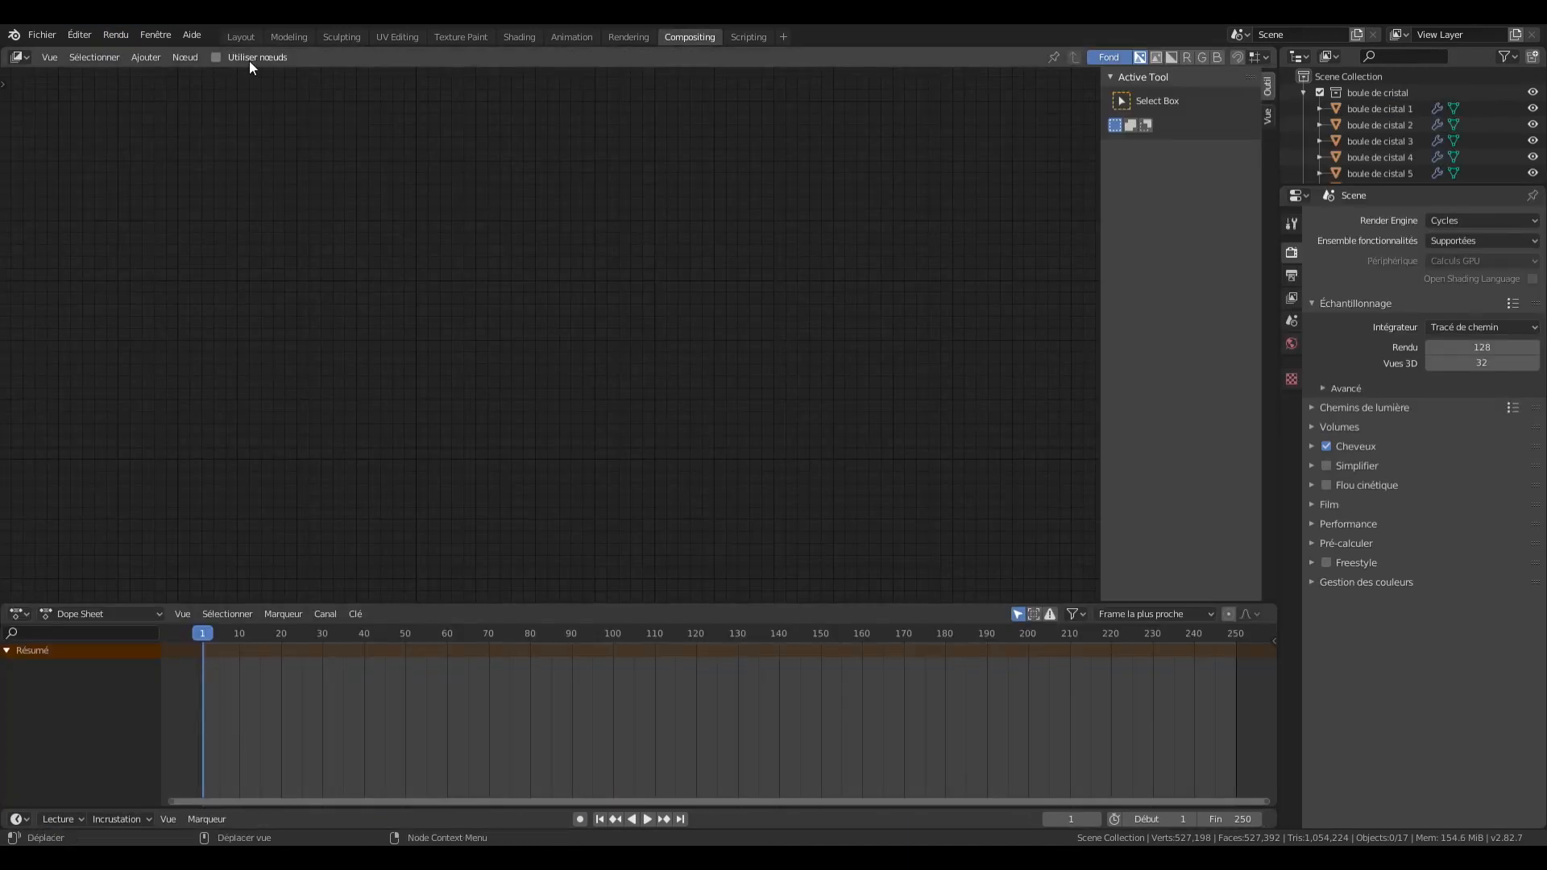
pyautogui.click(216, 57)
pyautogui.click(261, 226)
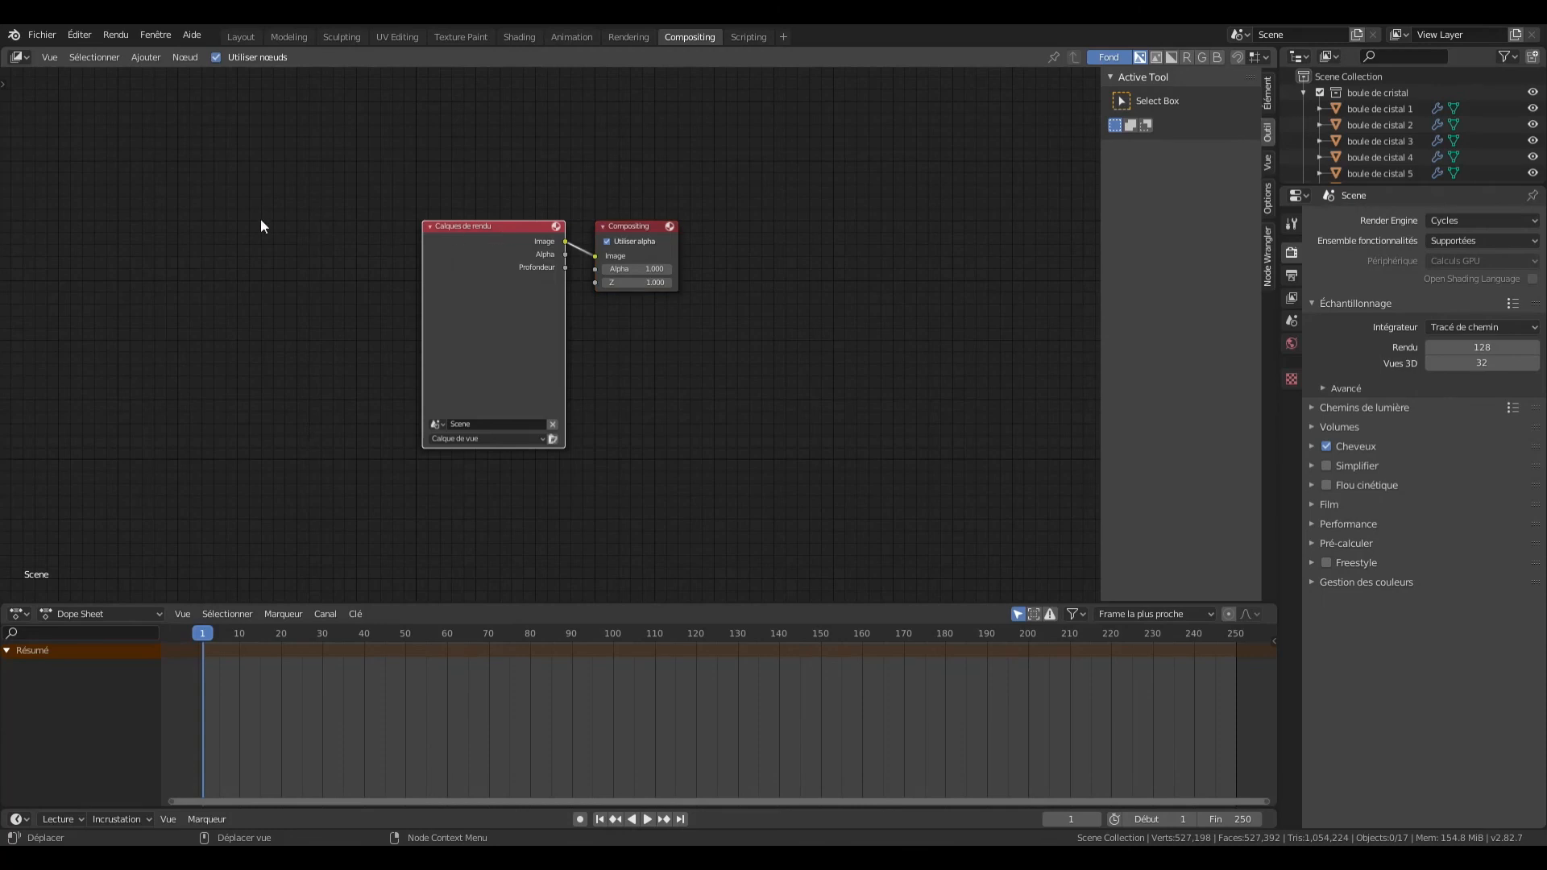
pyautogui.moveTo(482, 232); pyautogui.dragTo(225, 210)
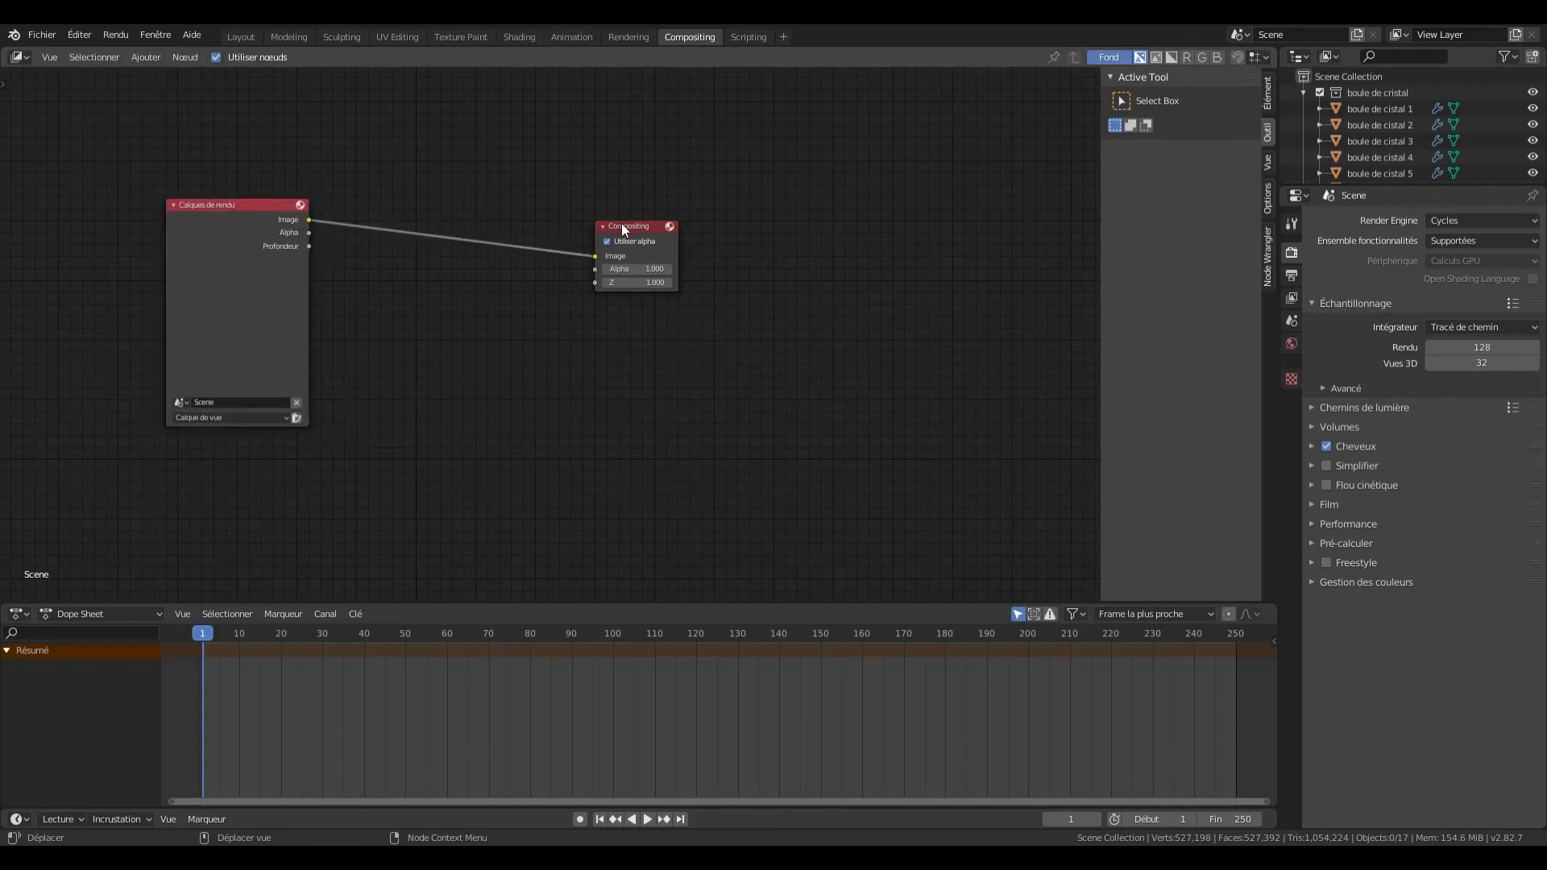
pyautogui.moveTo(639, 235); pyautogui.dragTo(846, 235)
# Step: Add a Denoise node on the link between the Calques de rendu and Compositing nodes
pyautogui.hotkey('shift', 'a')
pyautogui.write('de')
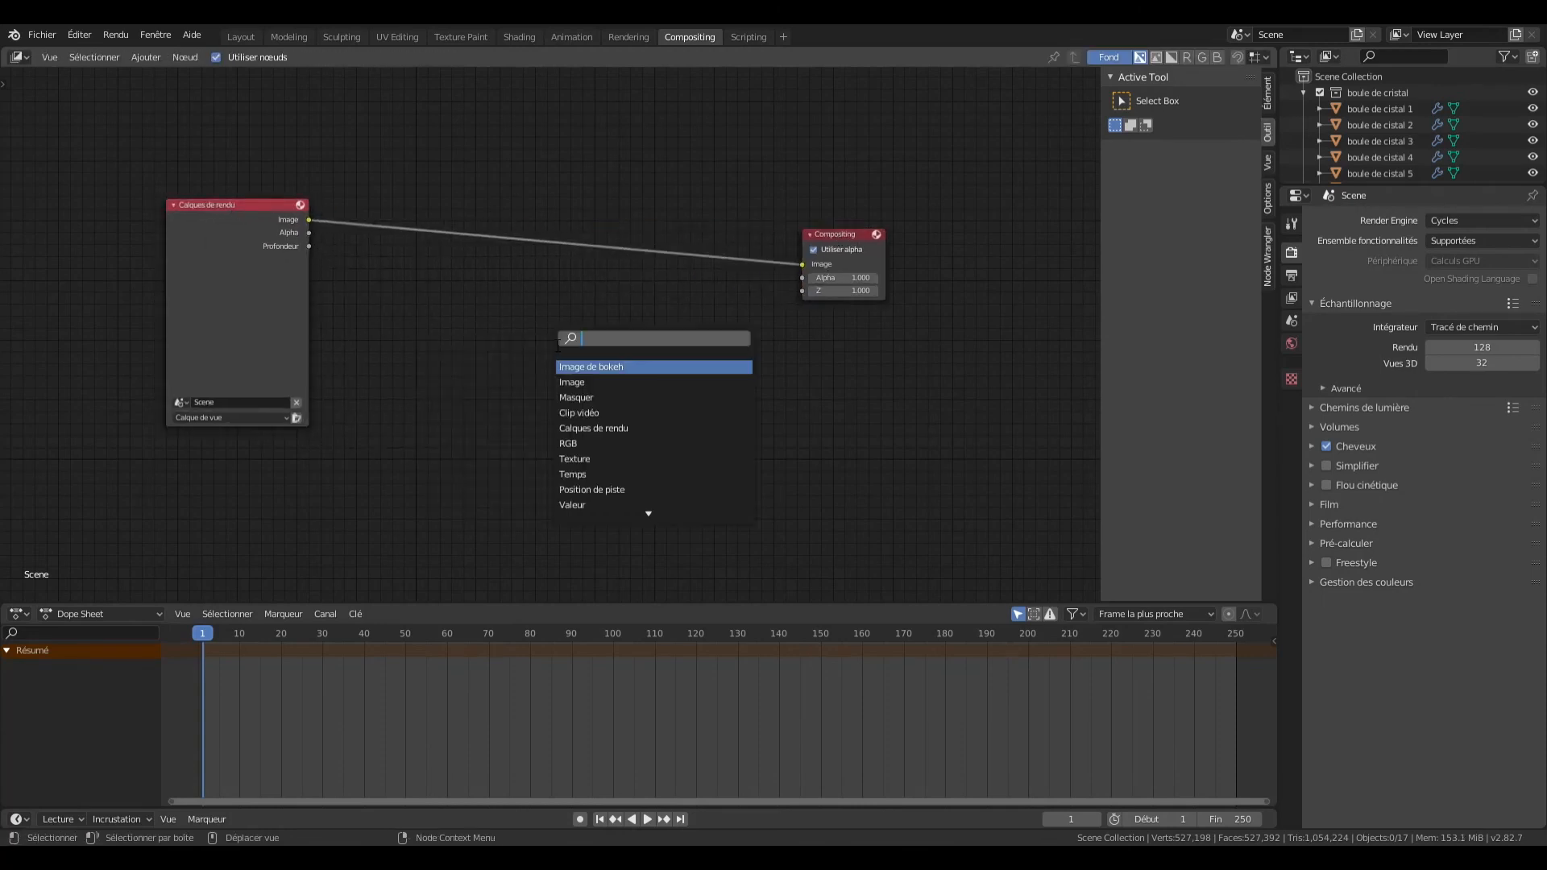
pyautogui.write('n')
pyautogui.click(604, 367)
pyautogui.click(563, 202)
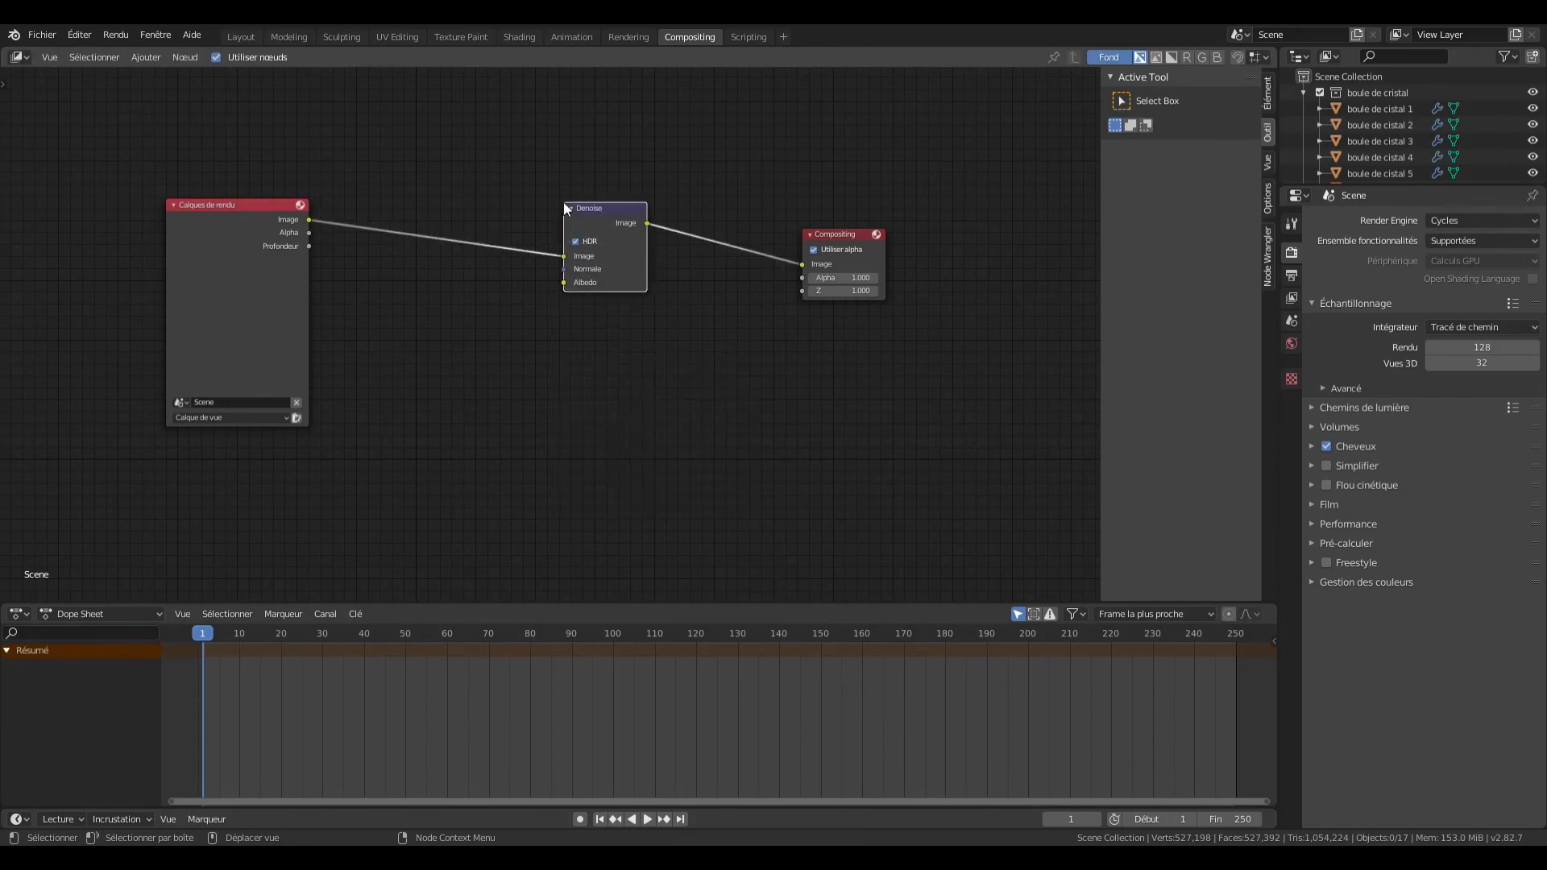
# Step: Return to the Layout workspace and set the Cycles render sample count to 1000
pyautogui.click(240, 37)
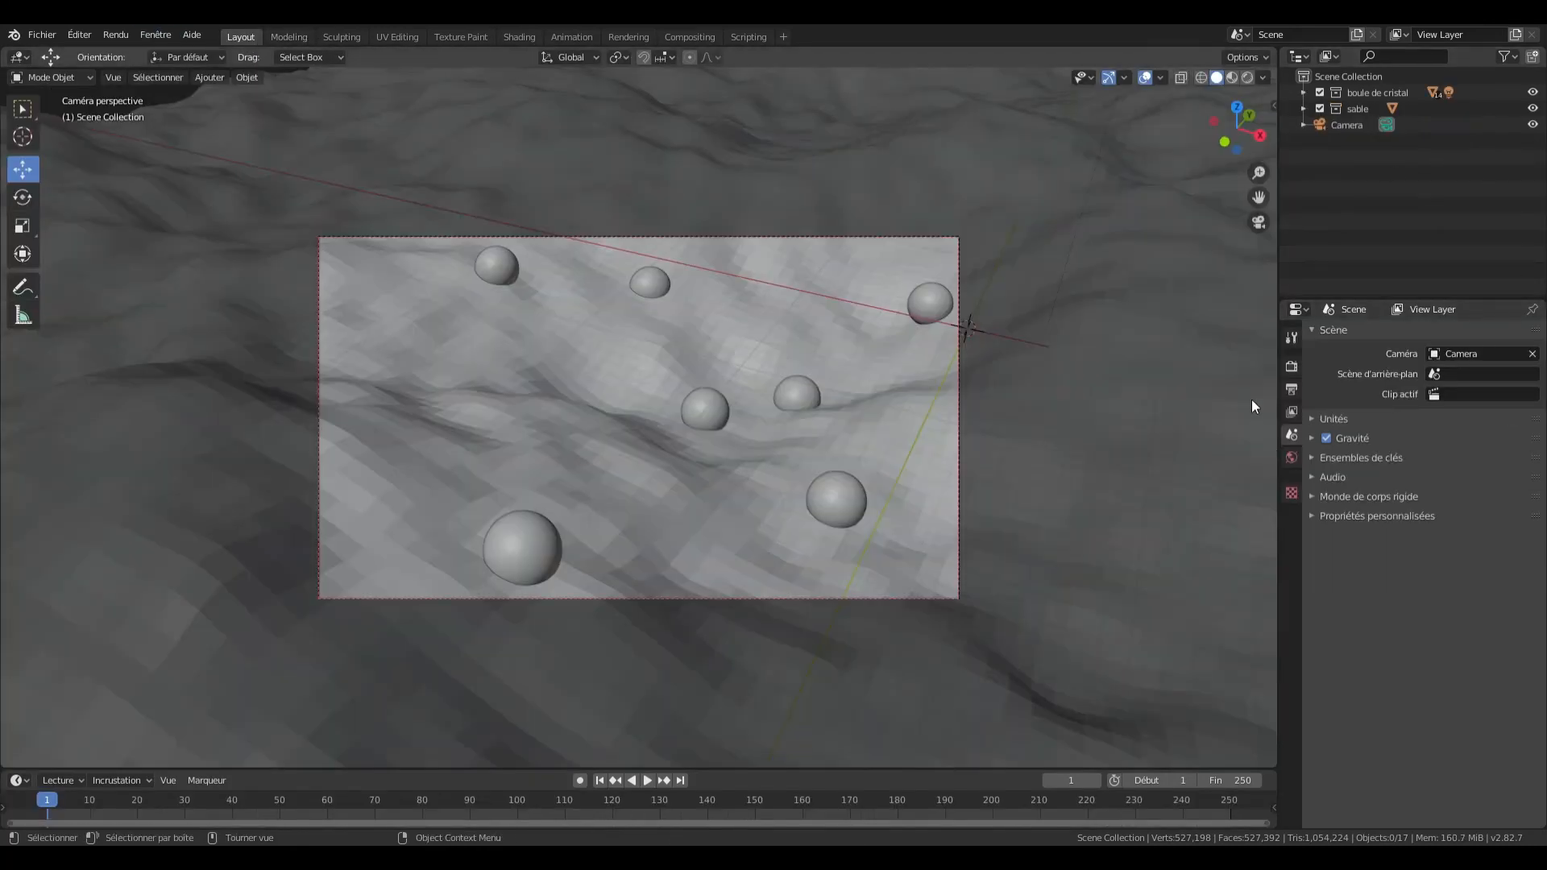
pyautogui.click(1290, 365)
pyautogui.click(1465, 462)
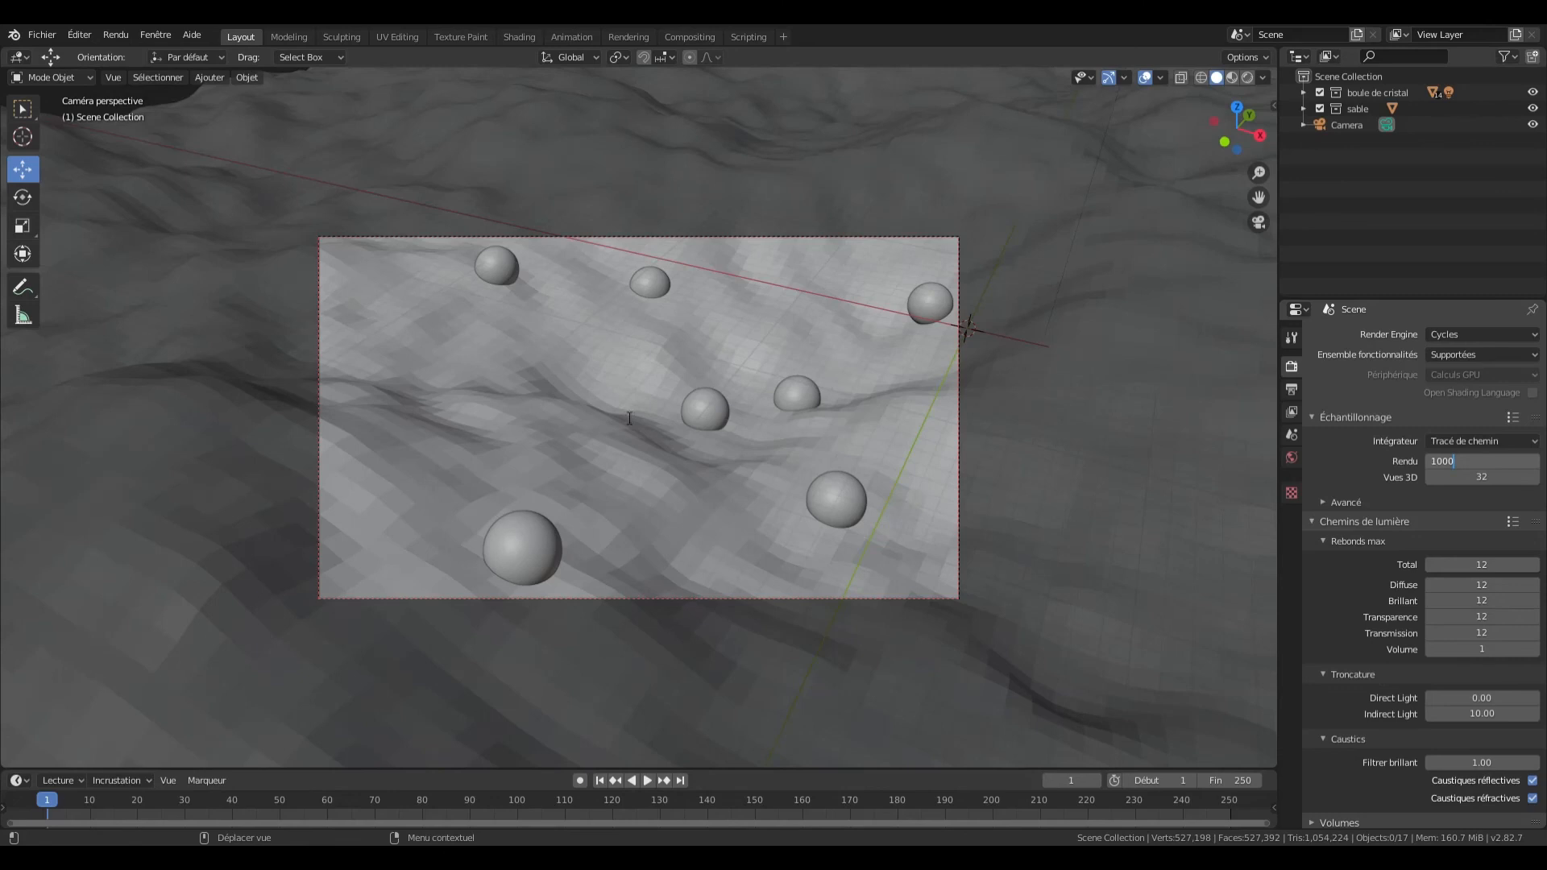
pyautogui.press('Return')
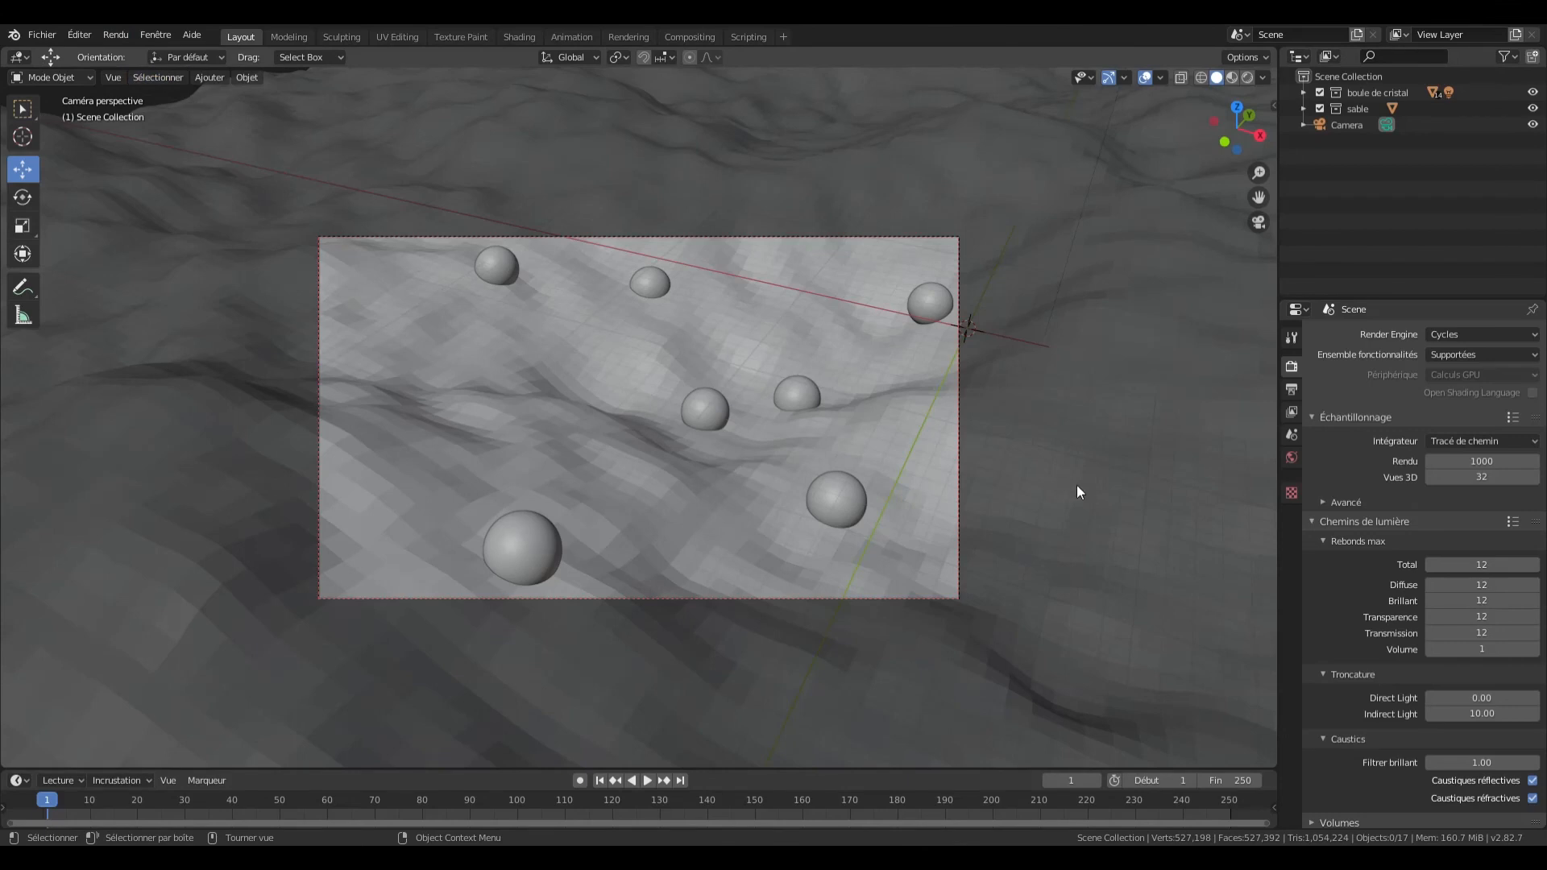
# Step: Render the active scene as a still image
pyautogui.click(116, 35)
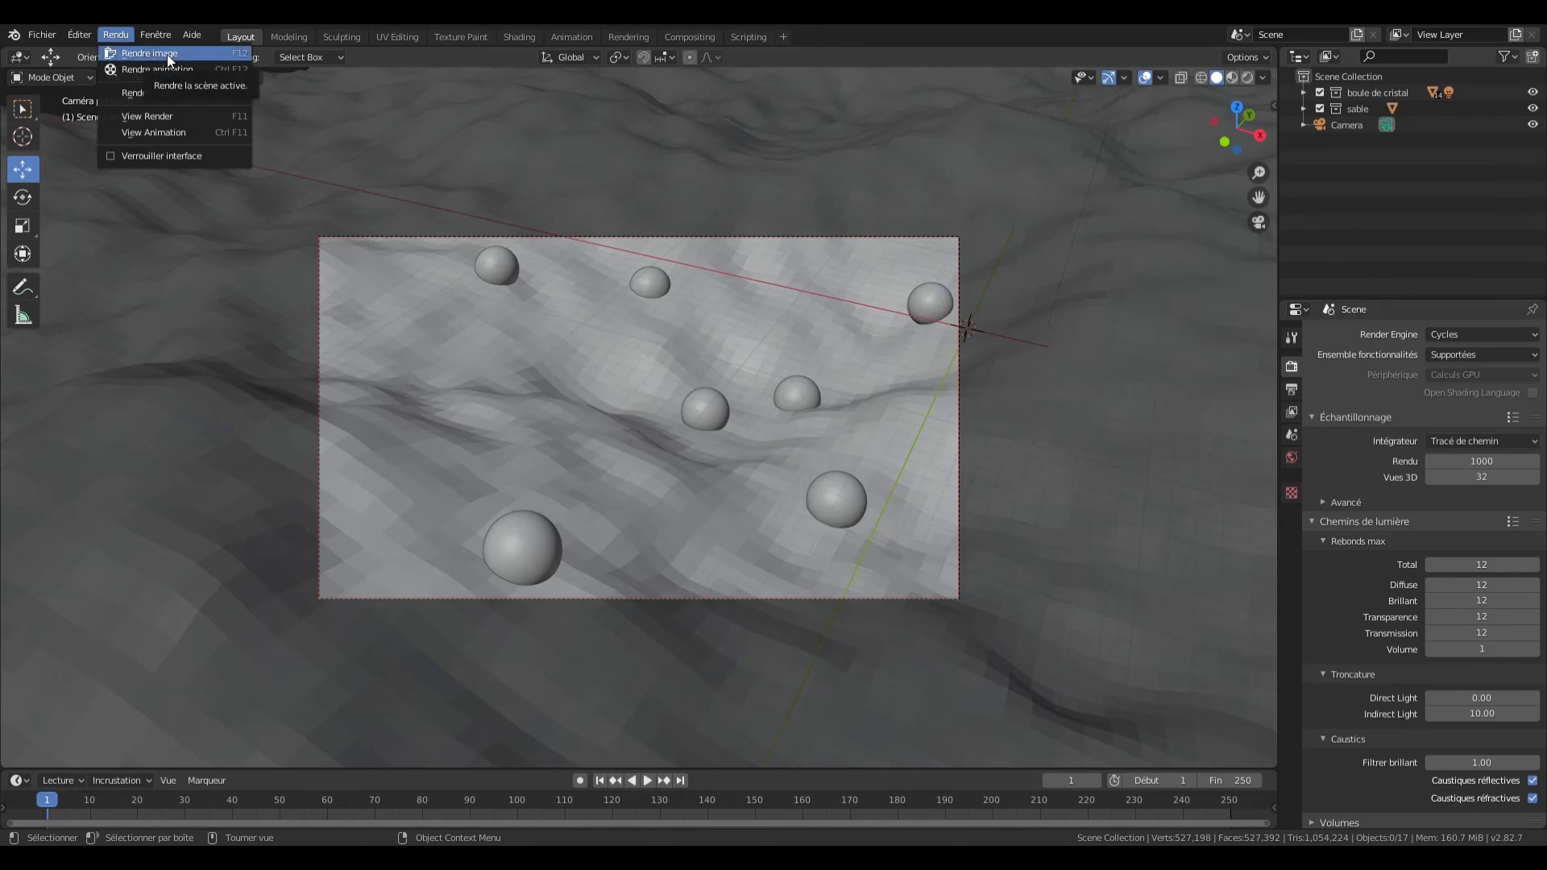